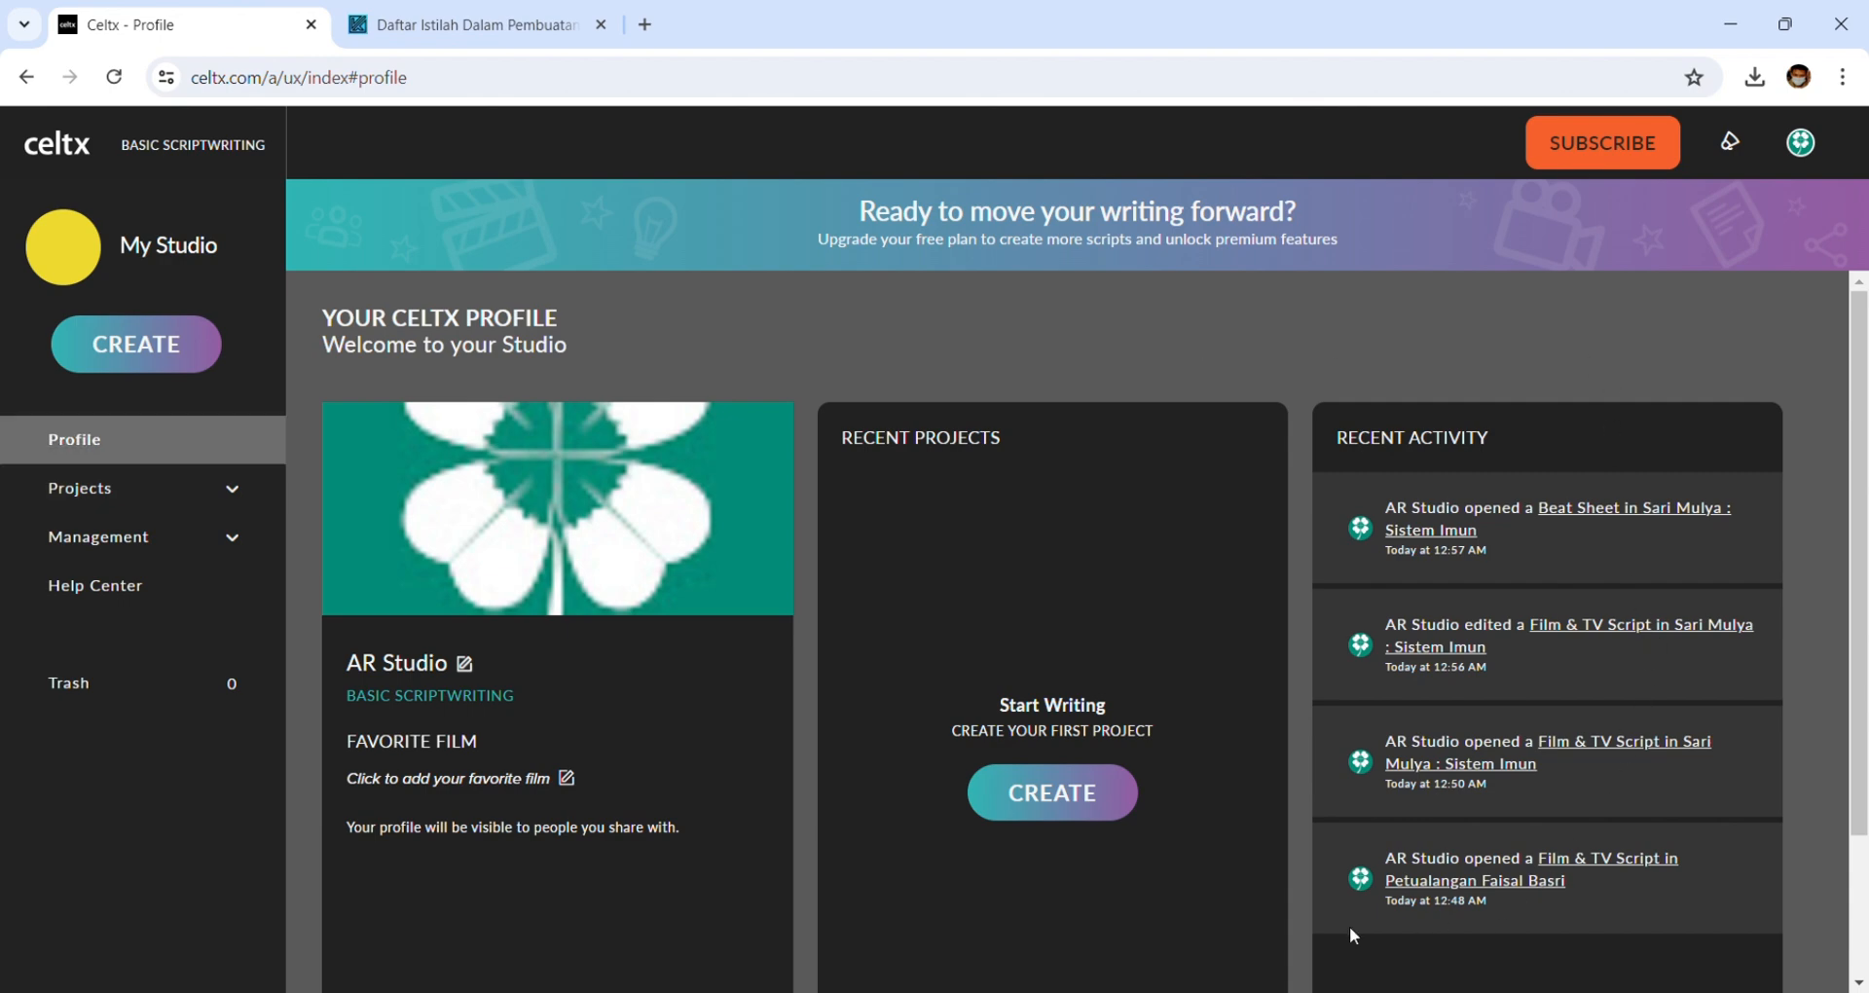
- Create a Film & TV project named "Sari & Mulya the series"
click(1072, 787)
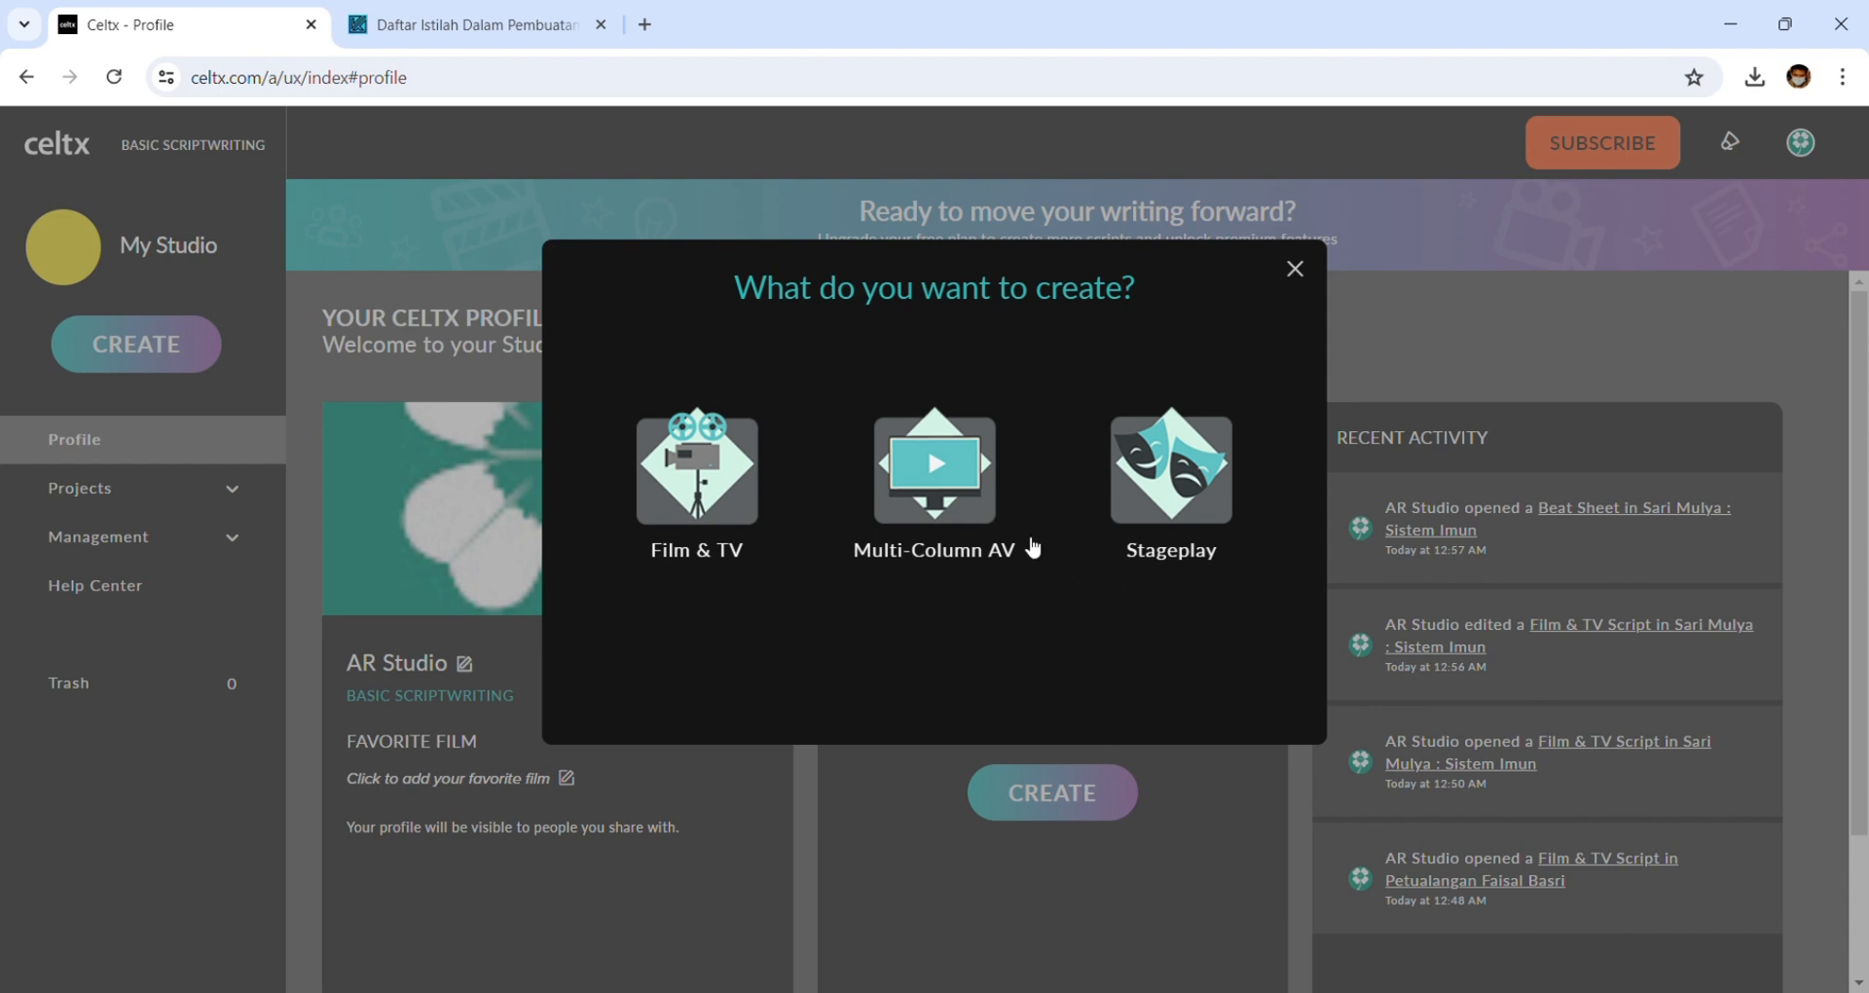
click(696, 477)
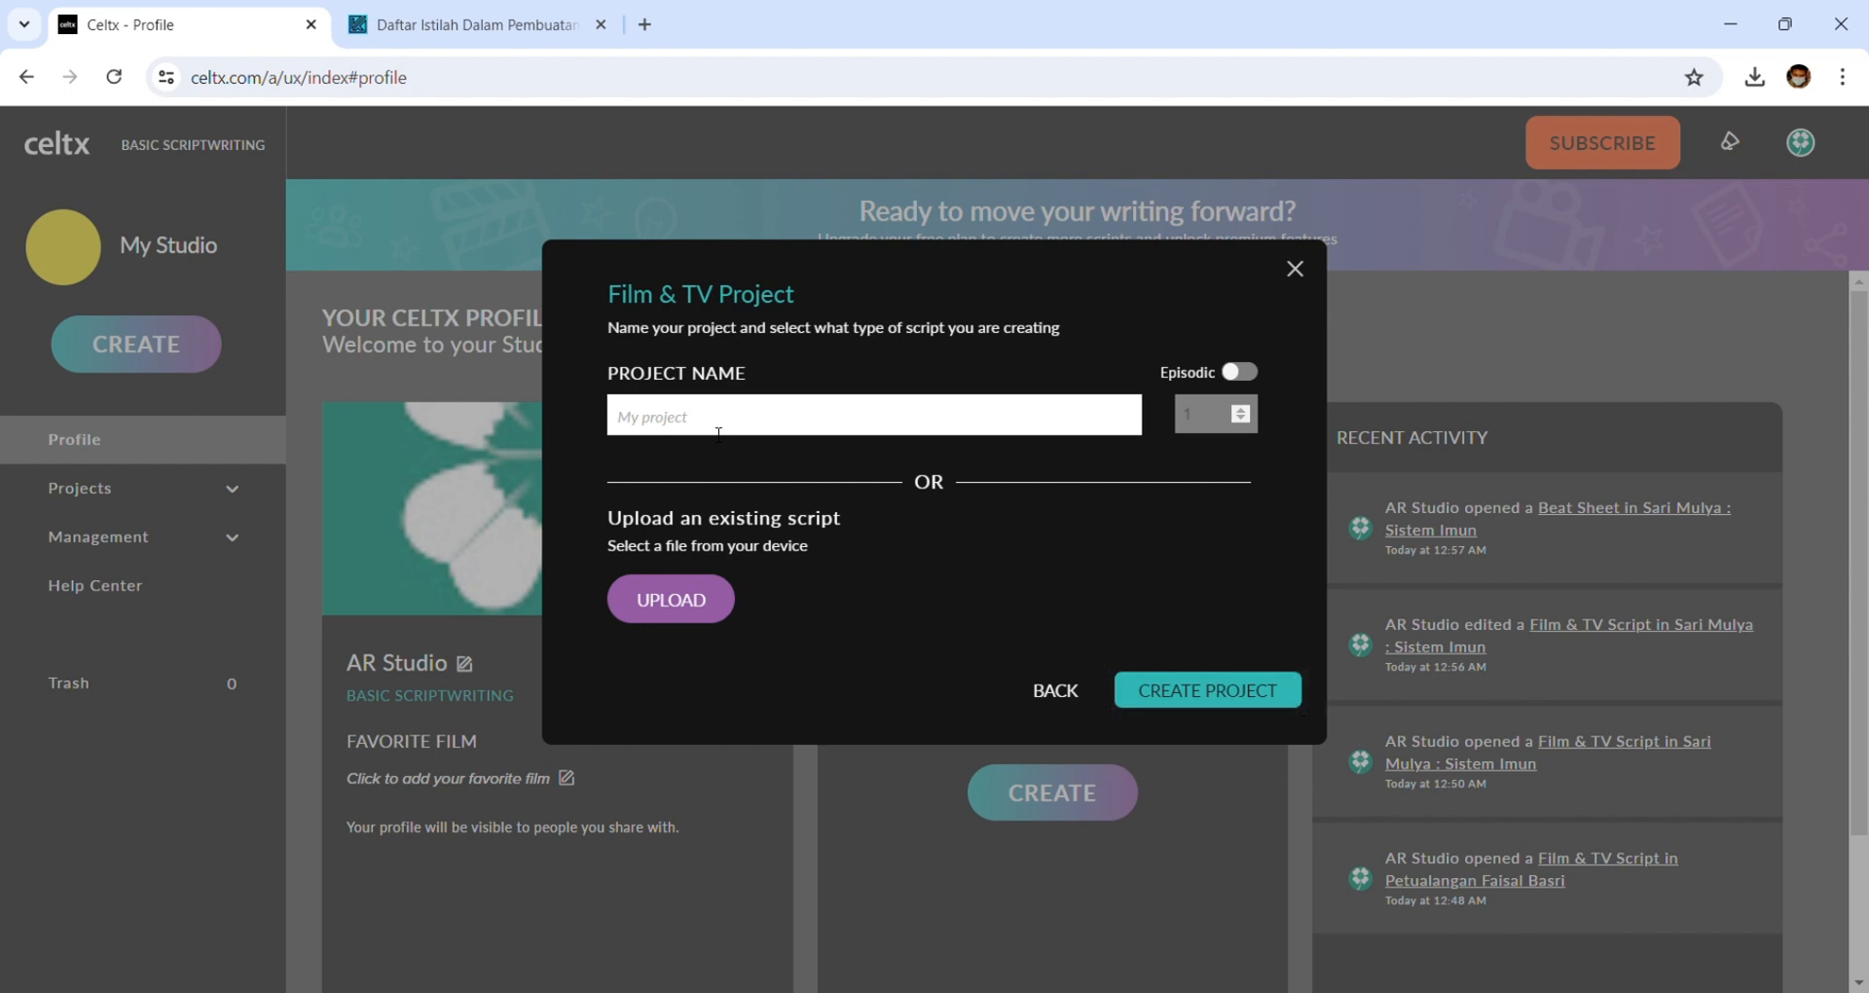
text(S)
key(BackSpace)
text(Sari m)
key(BackSpace)
text(& Mulya the series)
click(1174, 698)
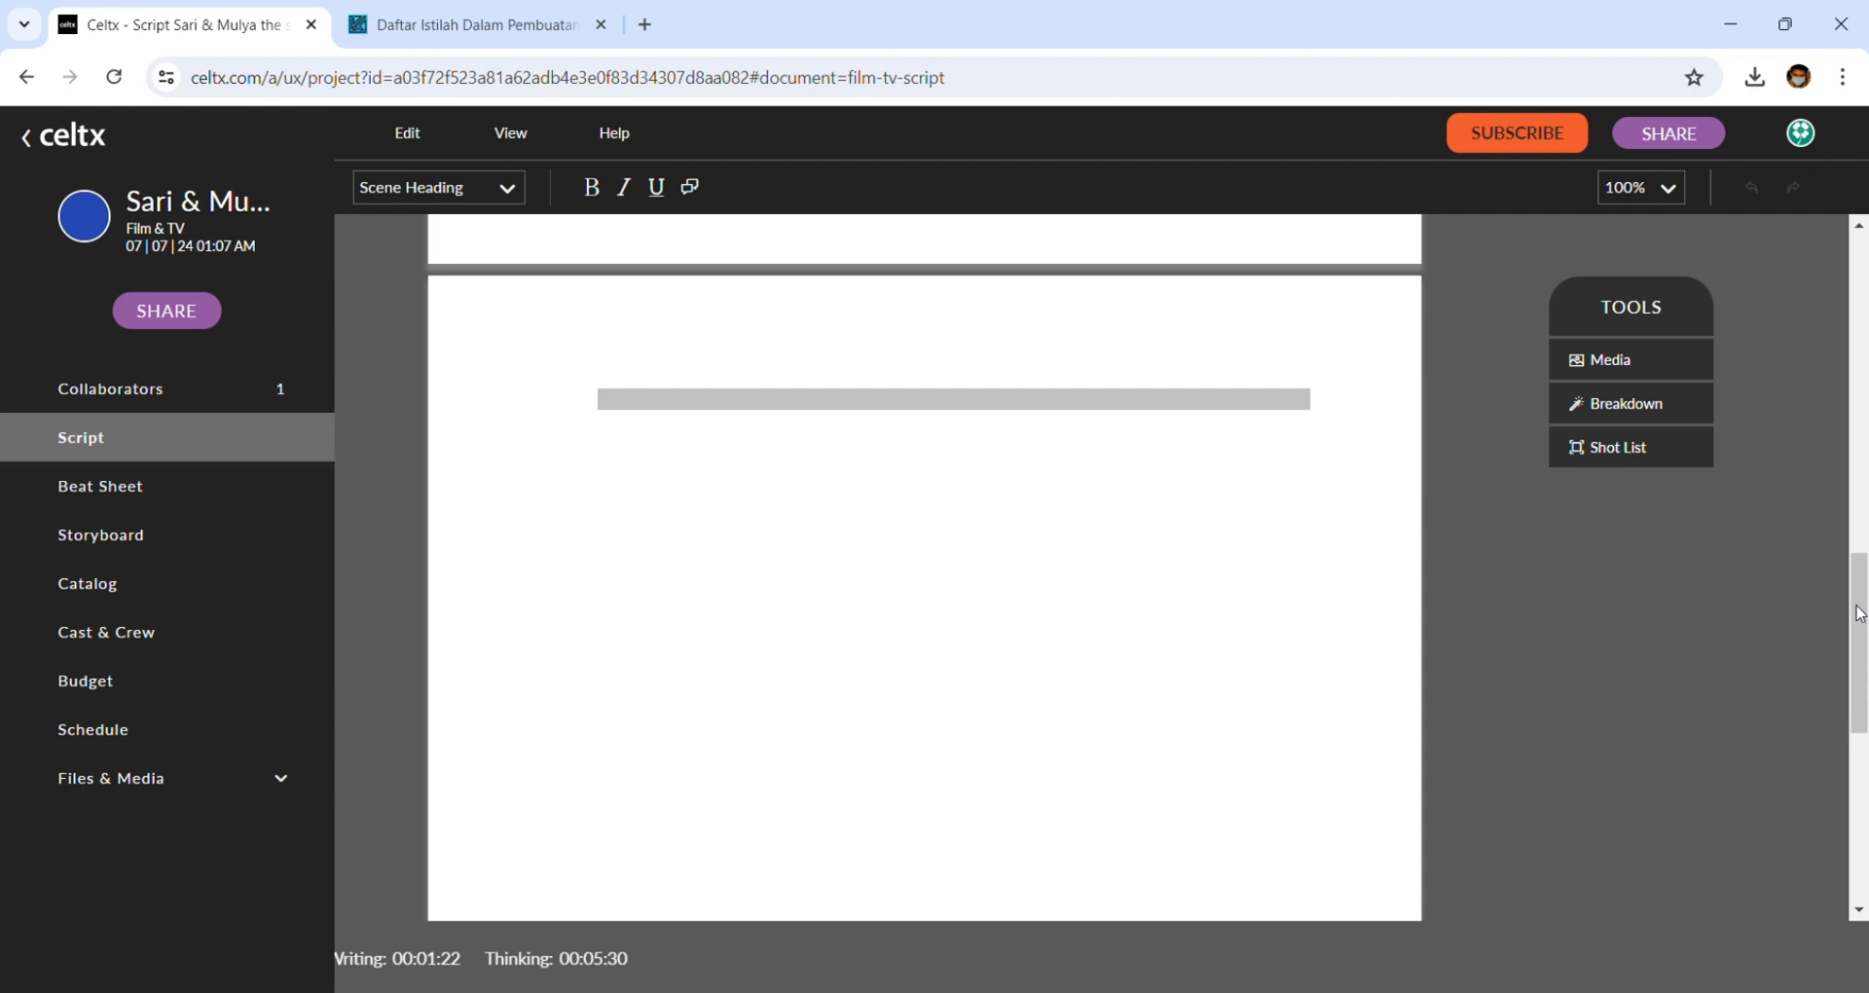
- Enter "Sari & Mulya sistem imun" as the title on the script's title page
drag(1861, 572, 1861, 296)
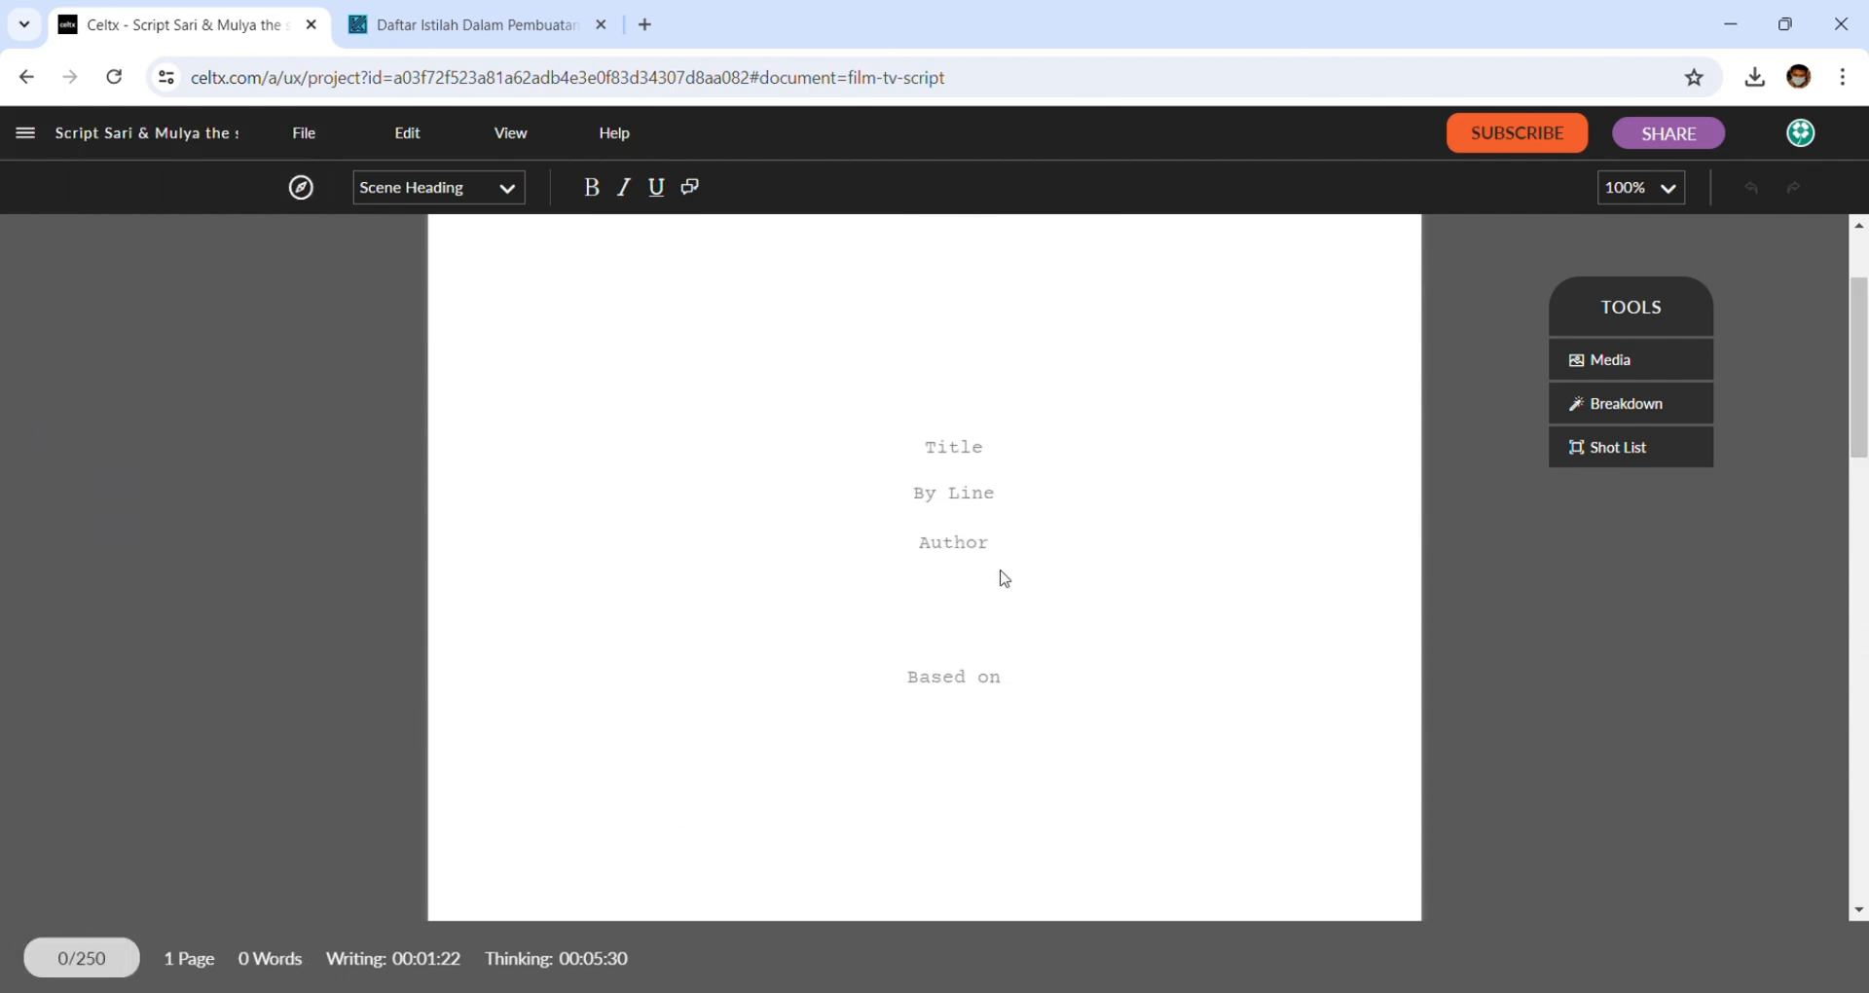
click(959, 452)
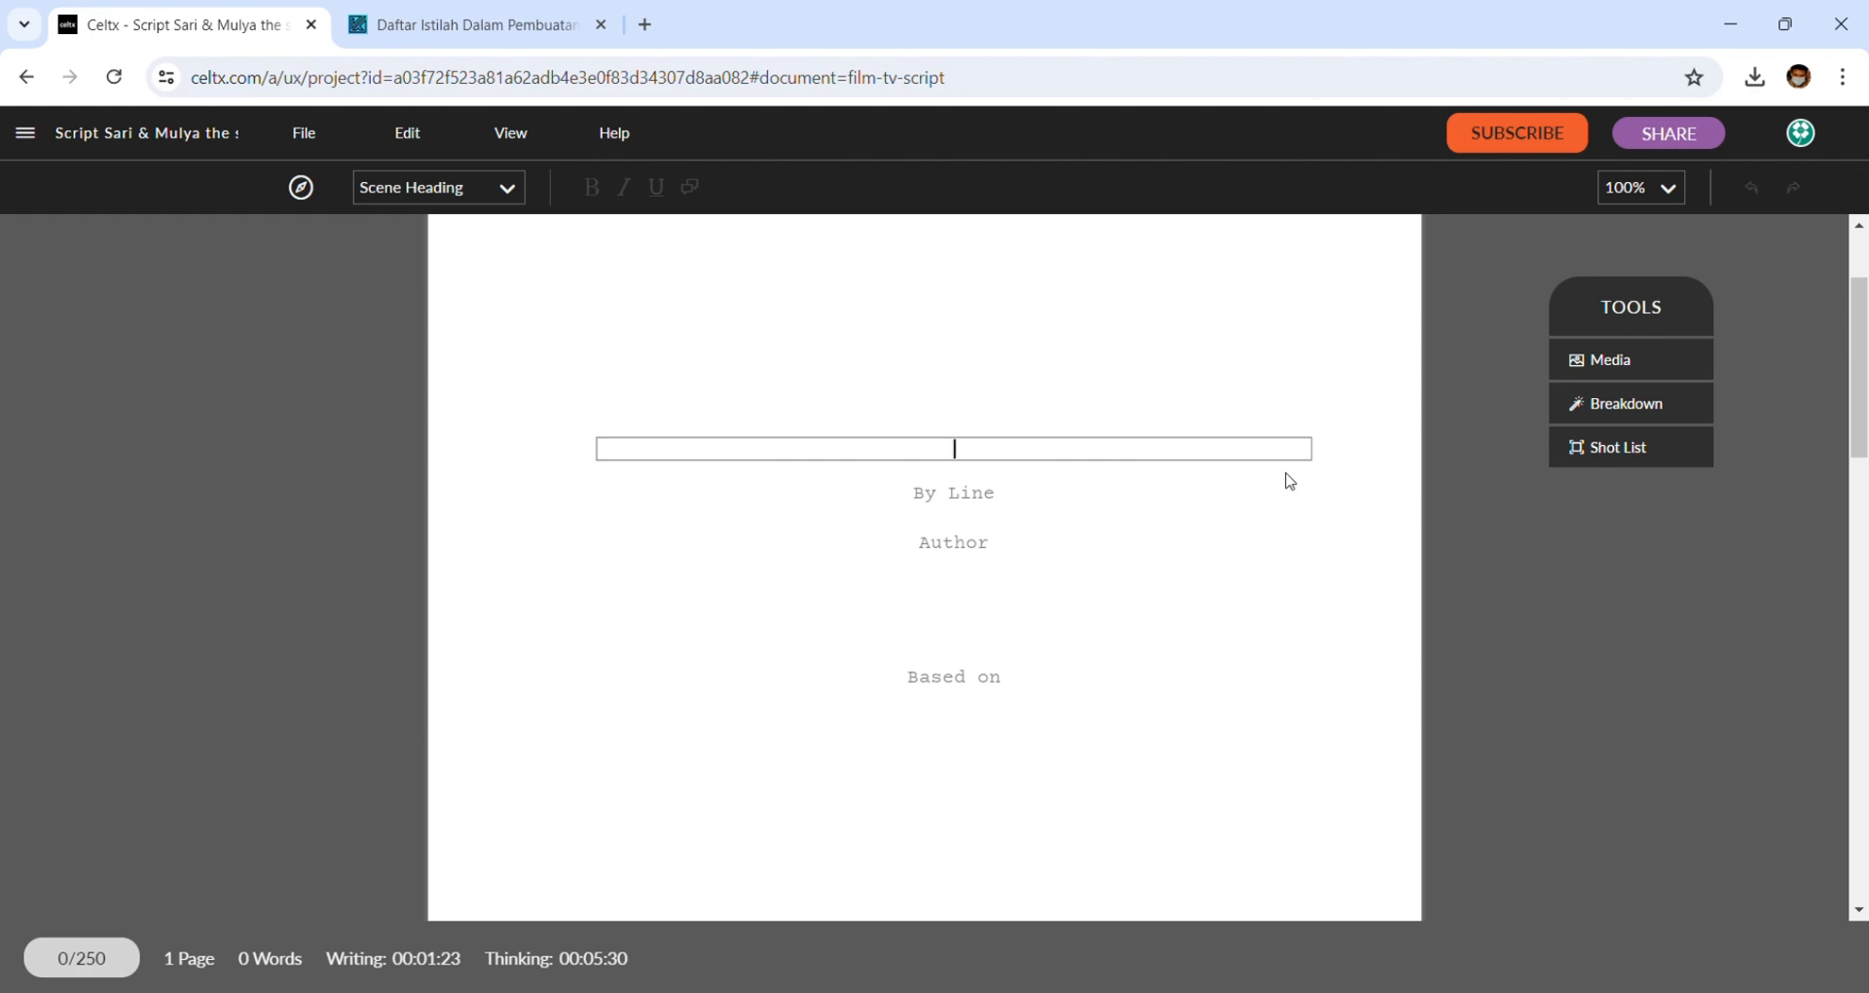
text(Sari & Mulya)
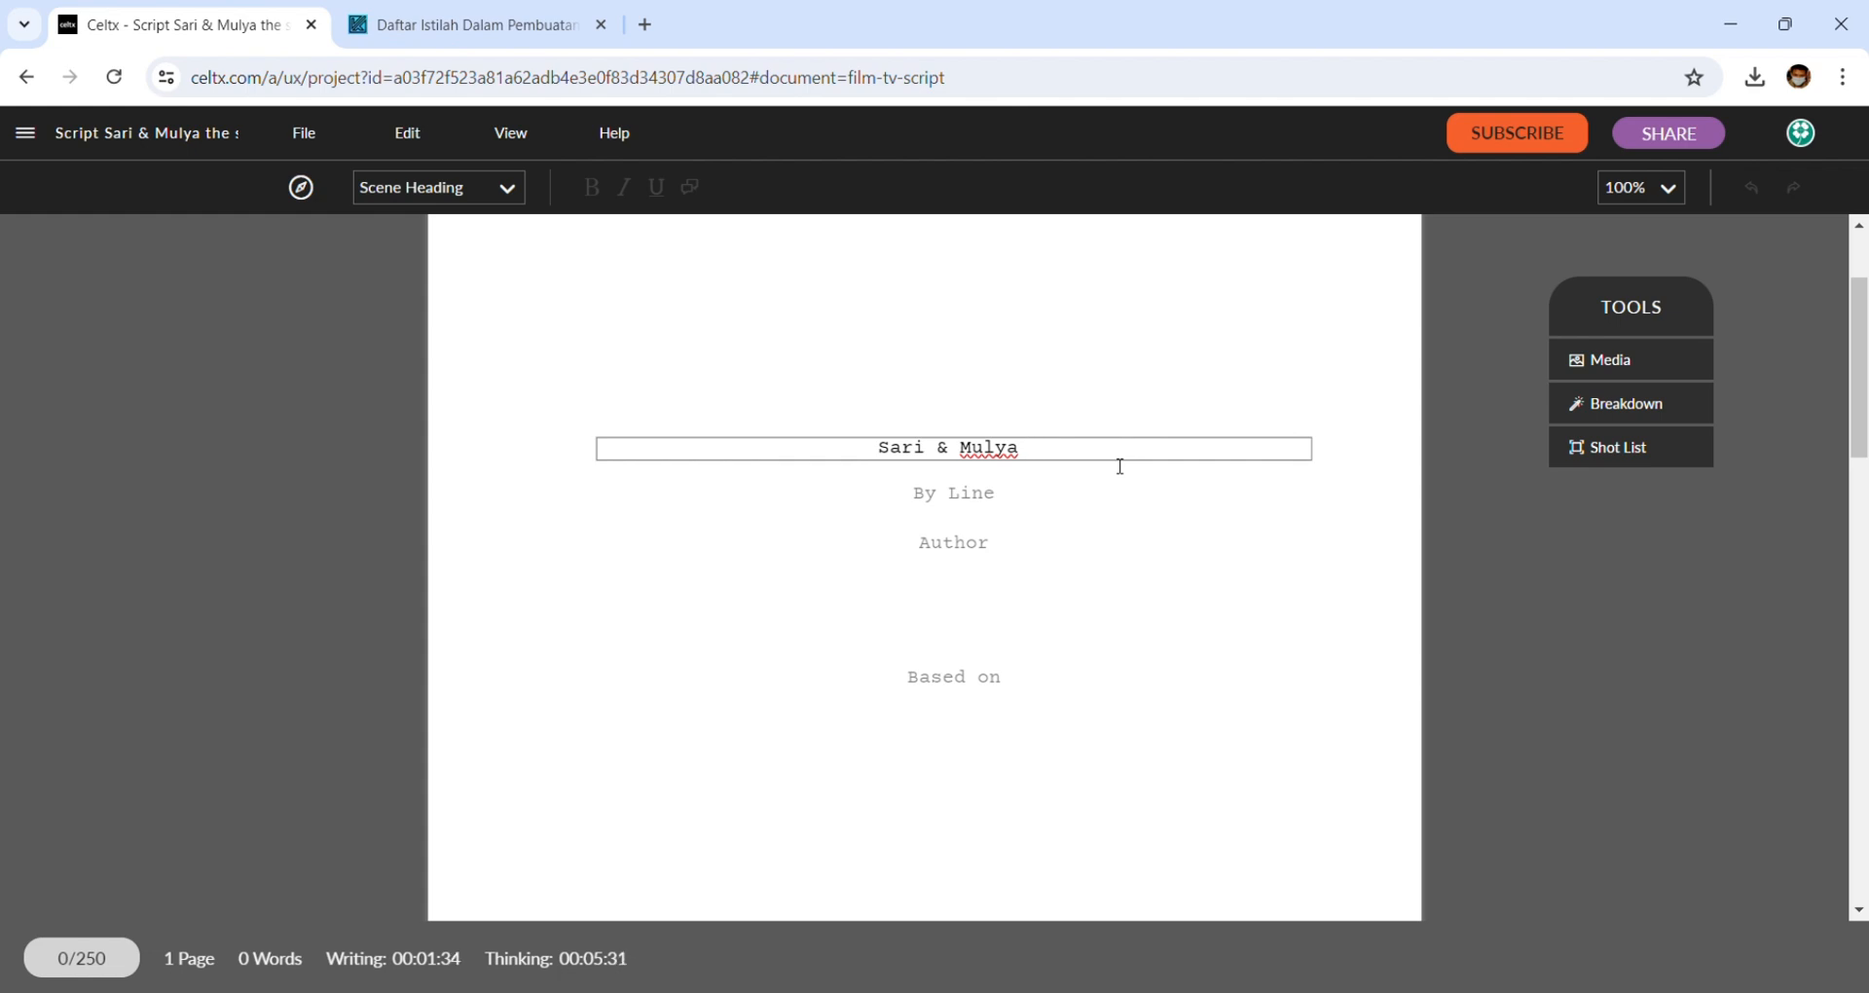
text(sistem imun)
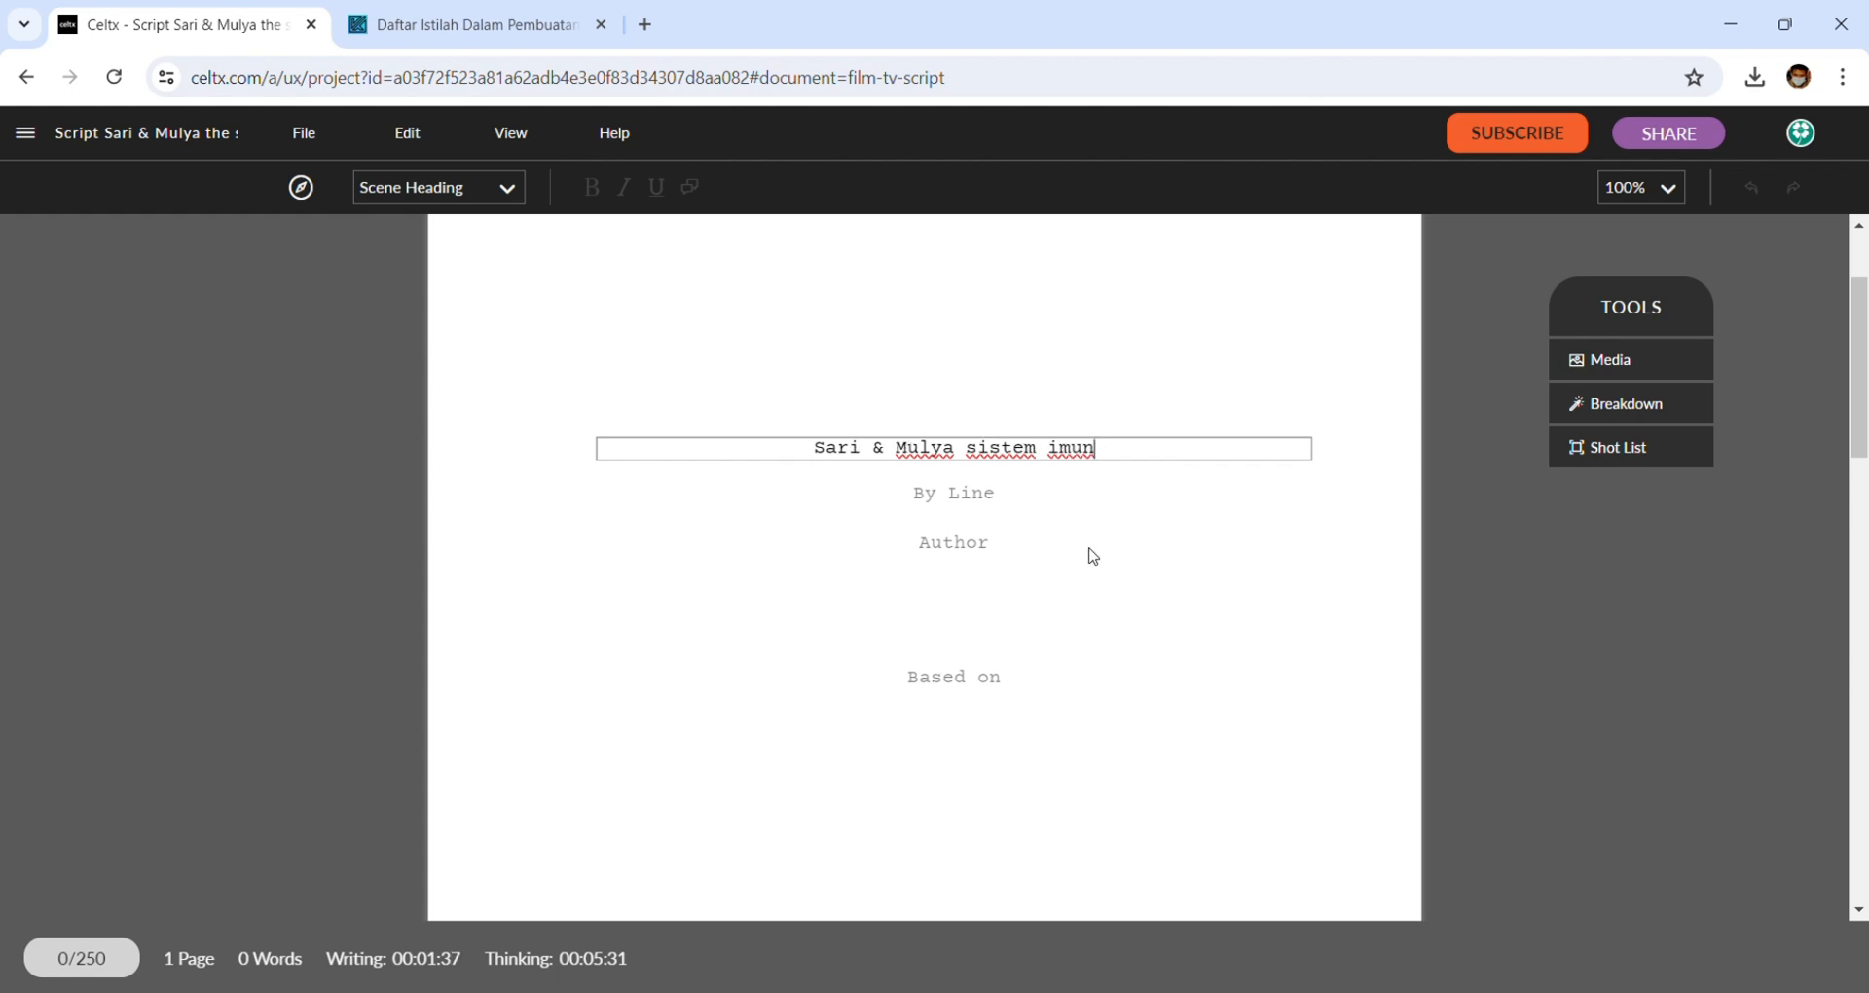
- Fill in the author's full name on the title page
click(978, 545)
text(Mu)
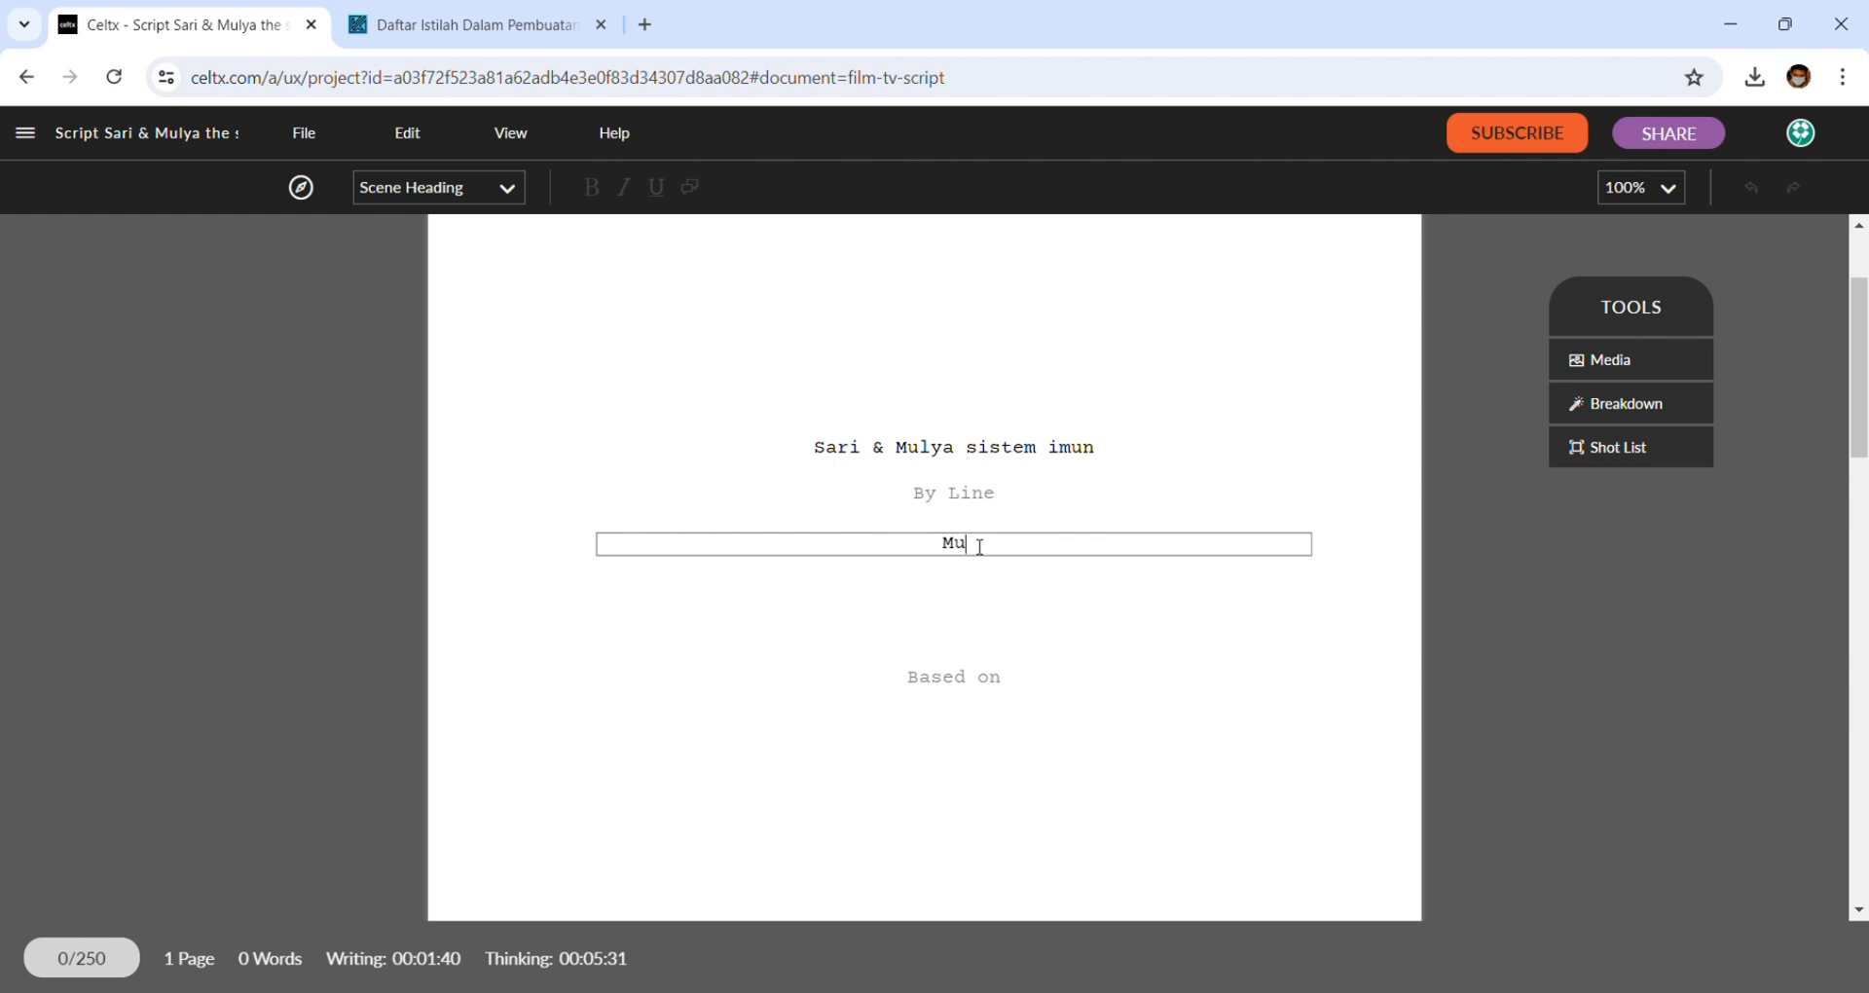
text(hammad Arief Rifa'i)
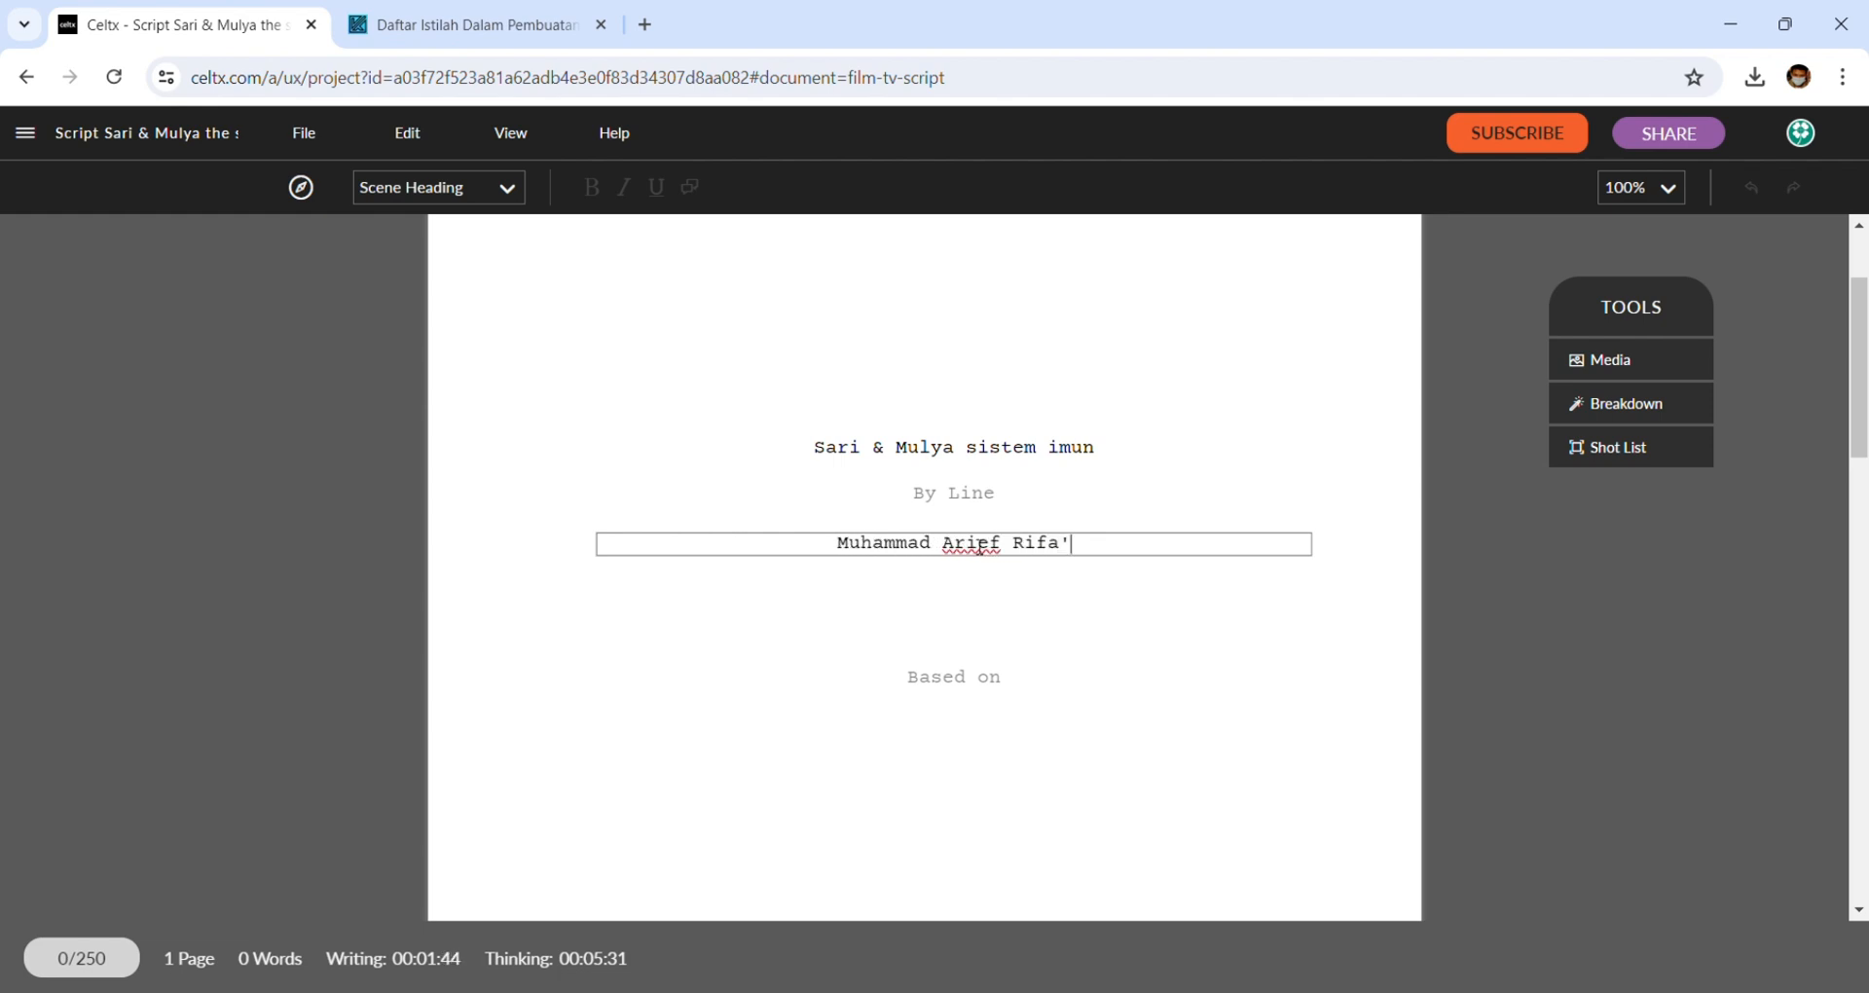
- Start the first line of the script page as a Scene Heading element
scroll(983, 604, down, 9)
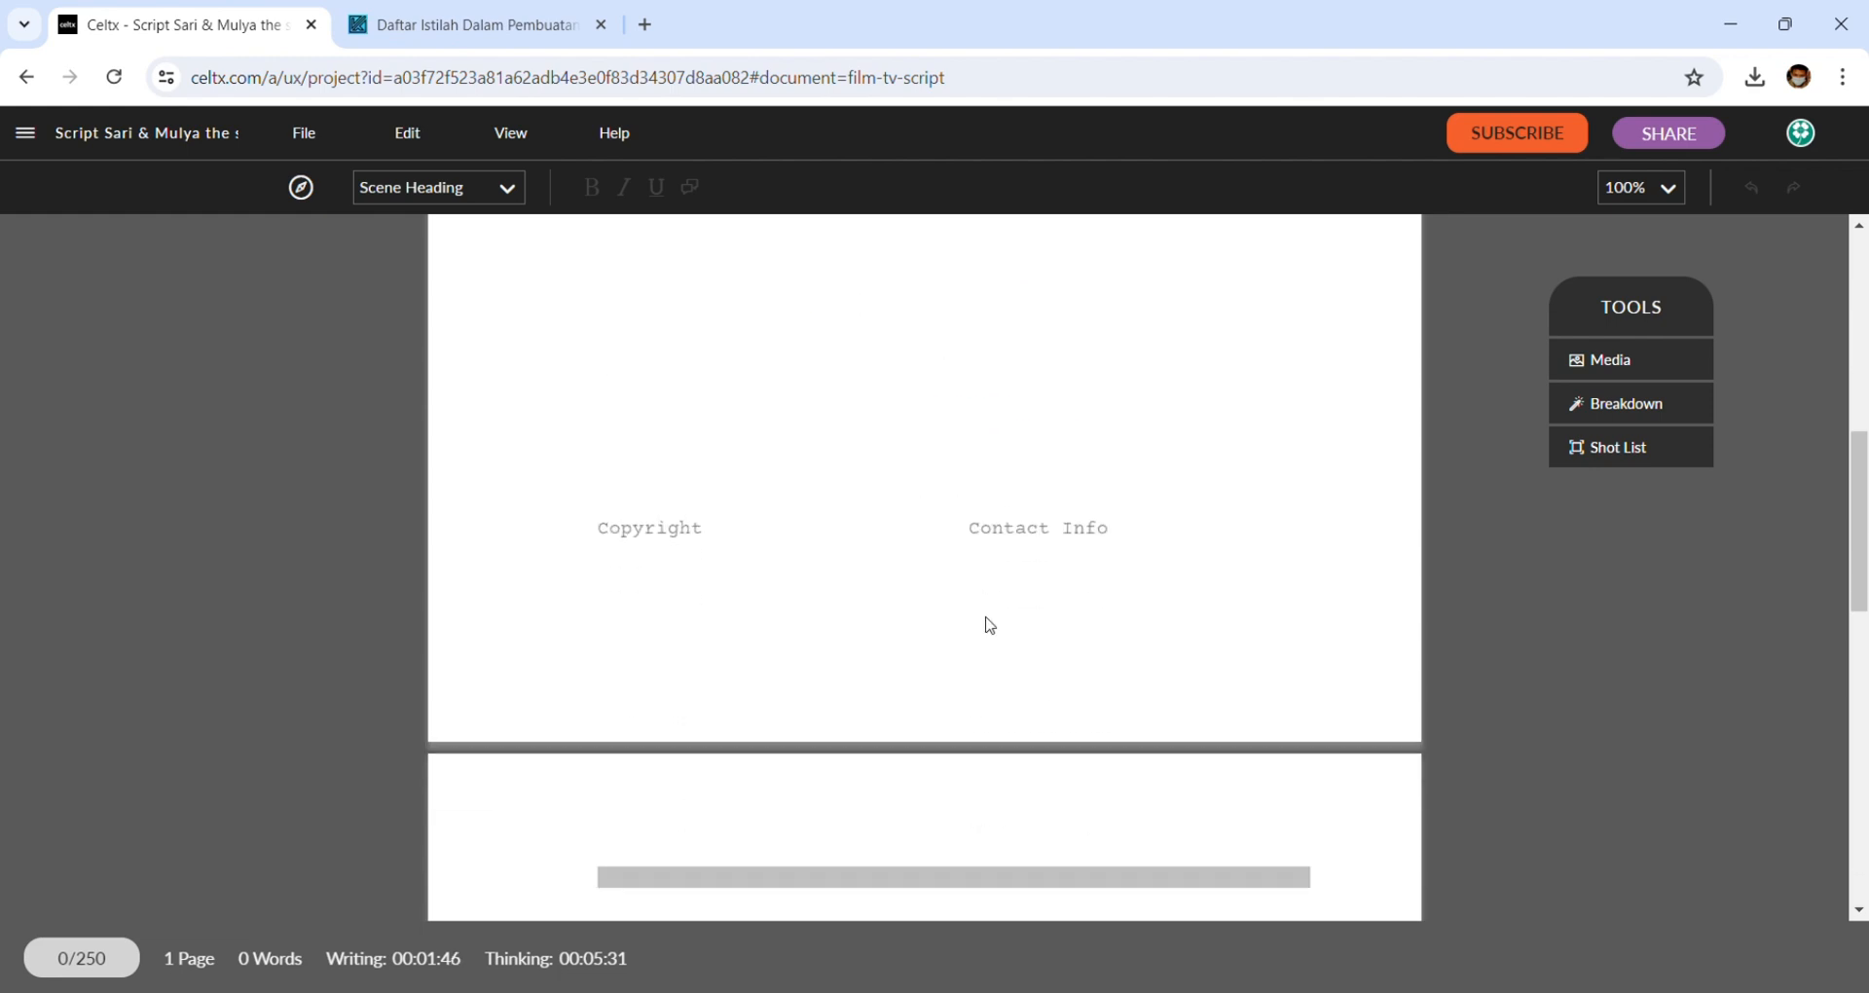
click(930, 534)
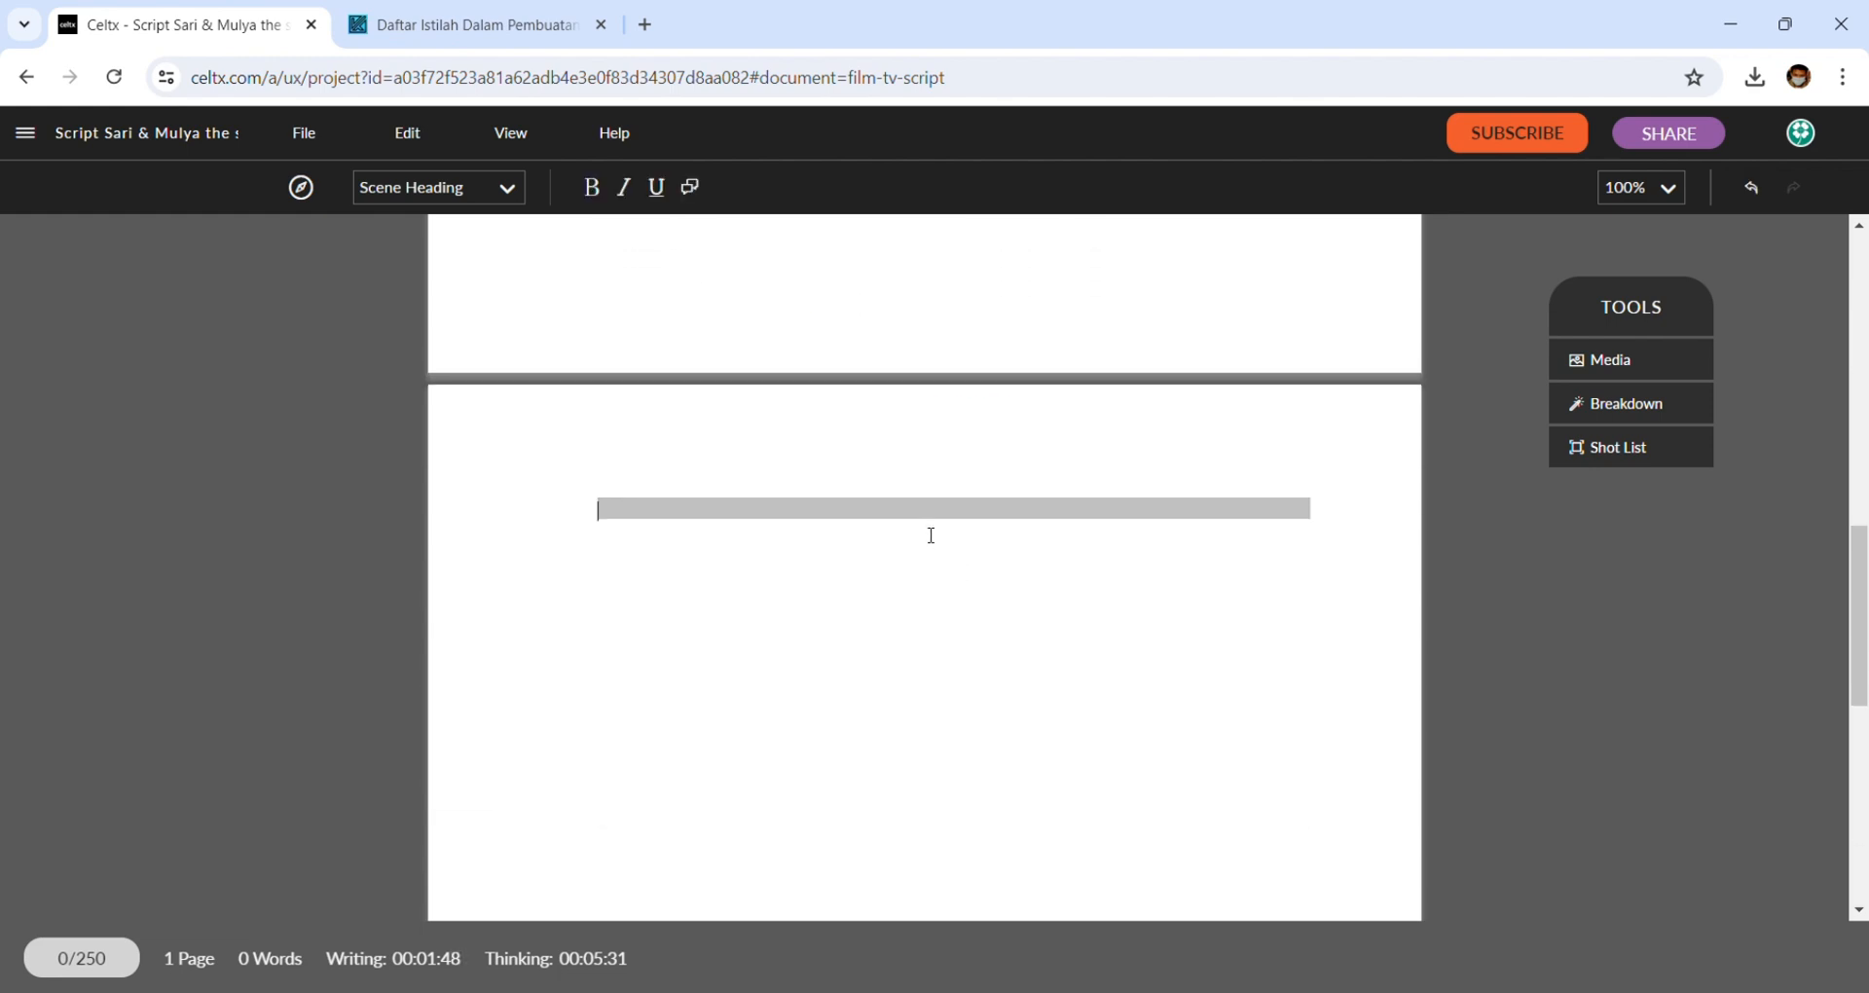
scroll(931, 537, up, 7)
scroll(930, 541, down, 7)
scroll(839, 530, down, 2)
scroll(839, 530, up, 2)
click(506, 189)
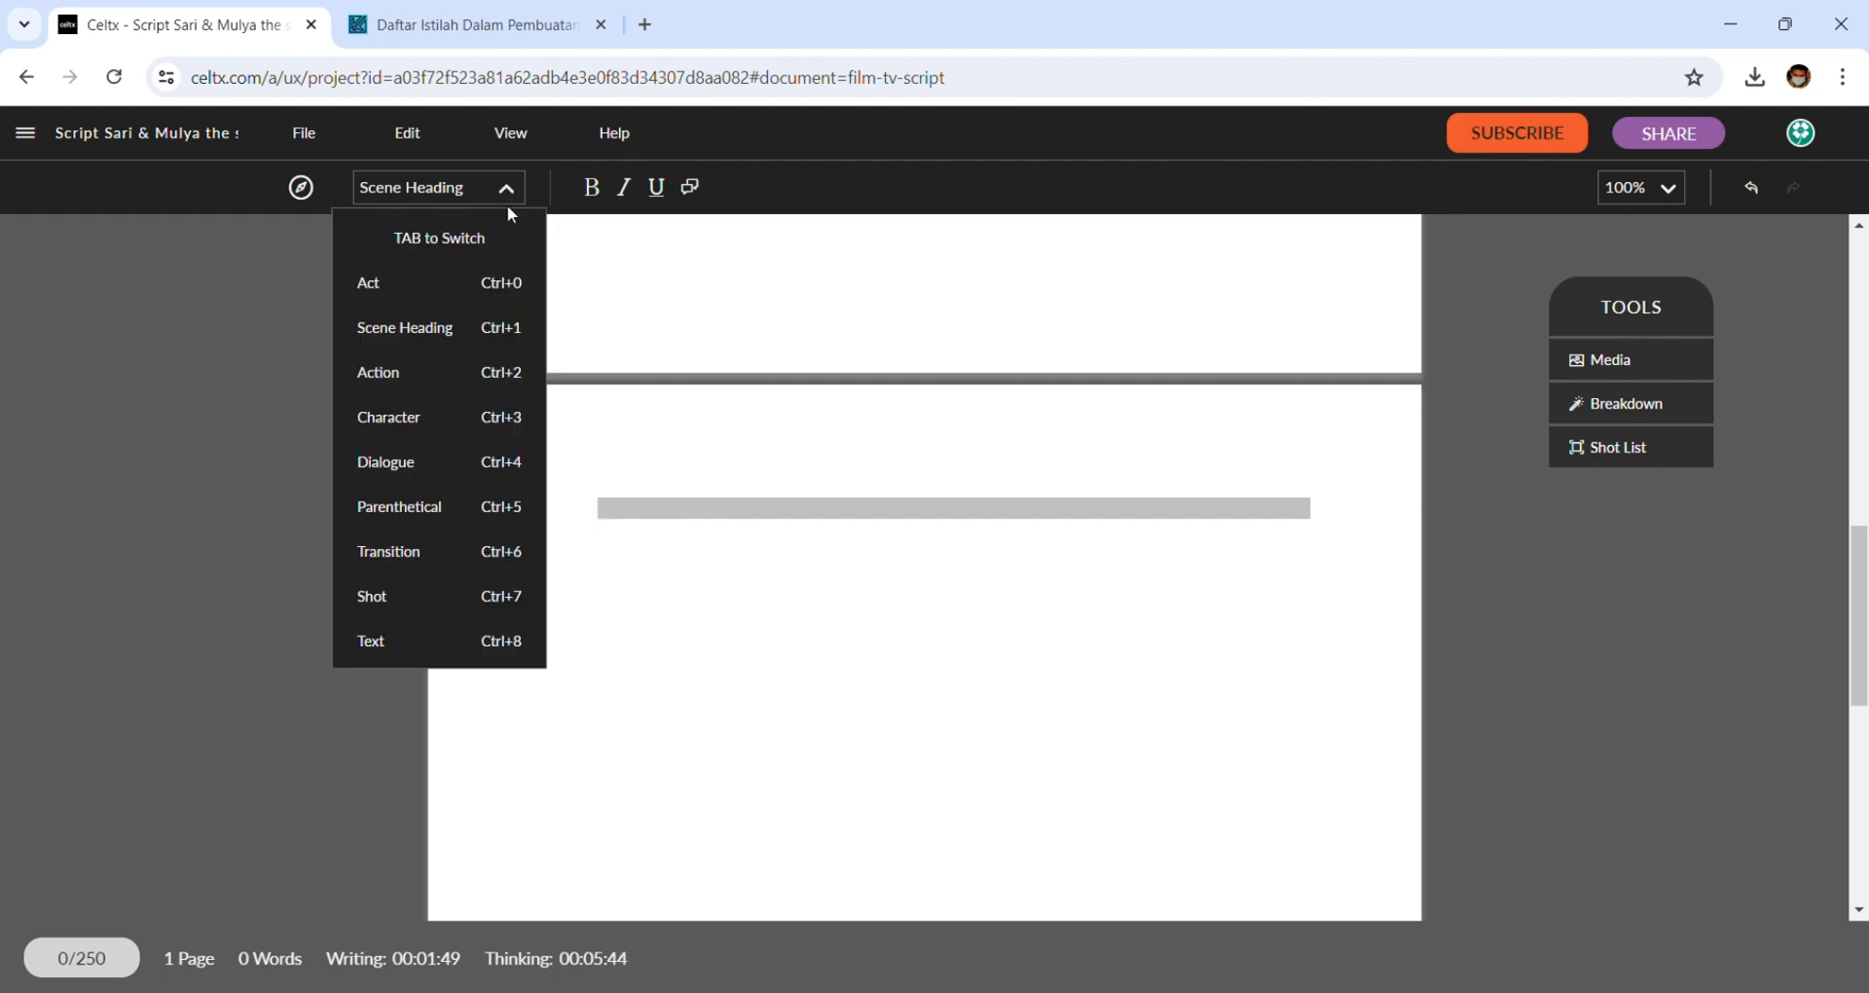
click(511, 197)
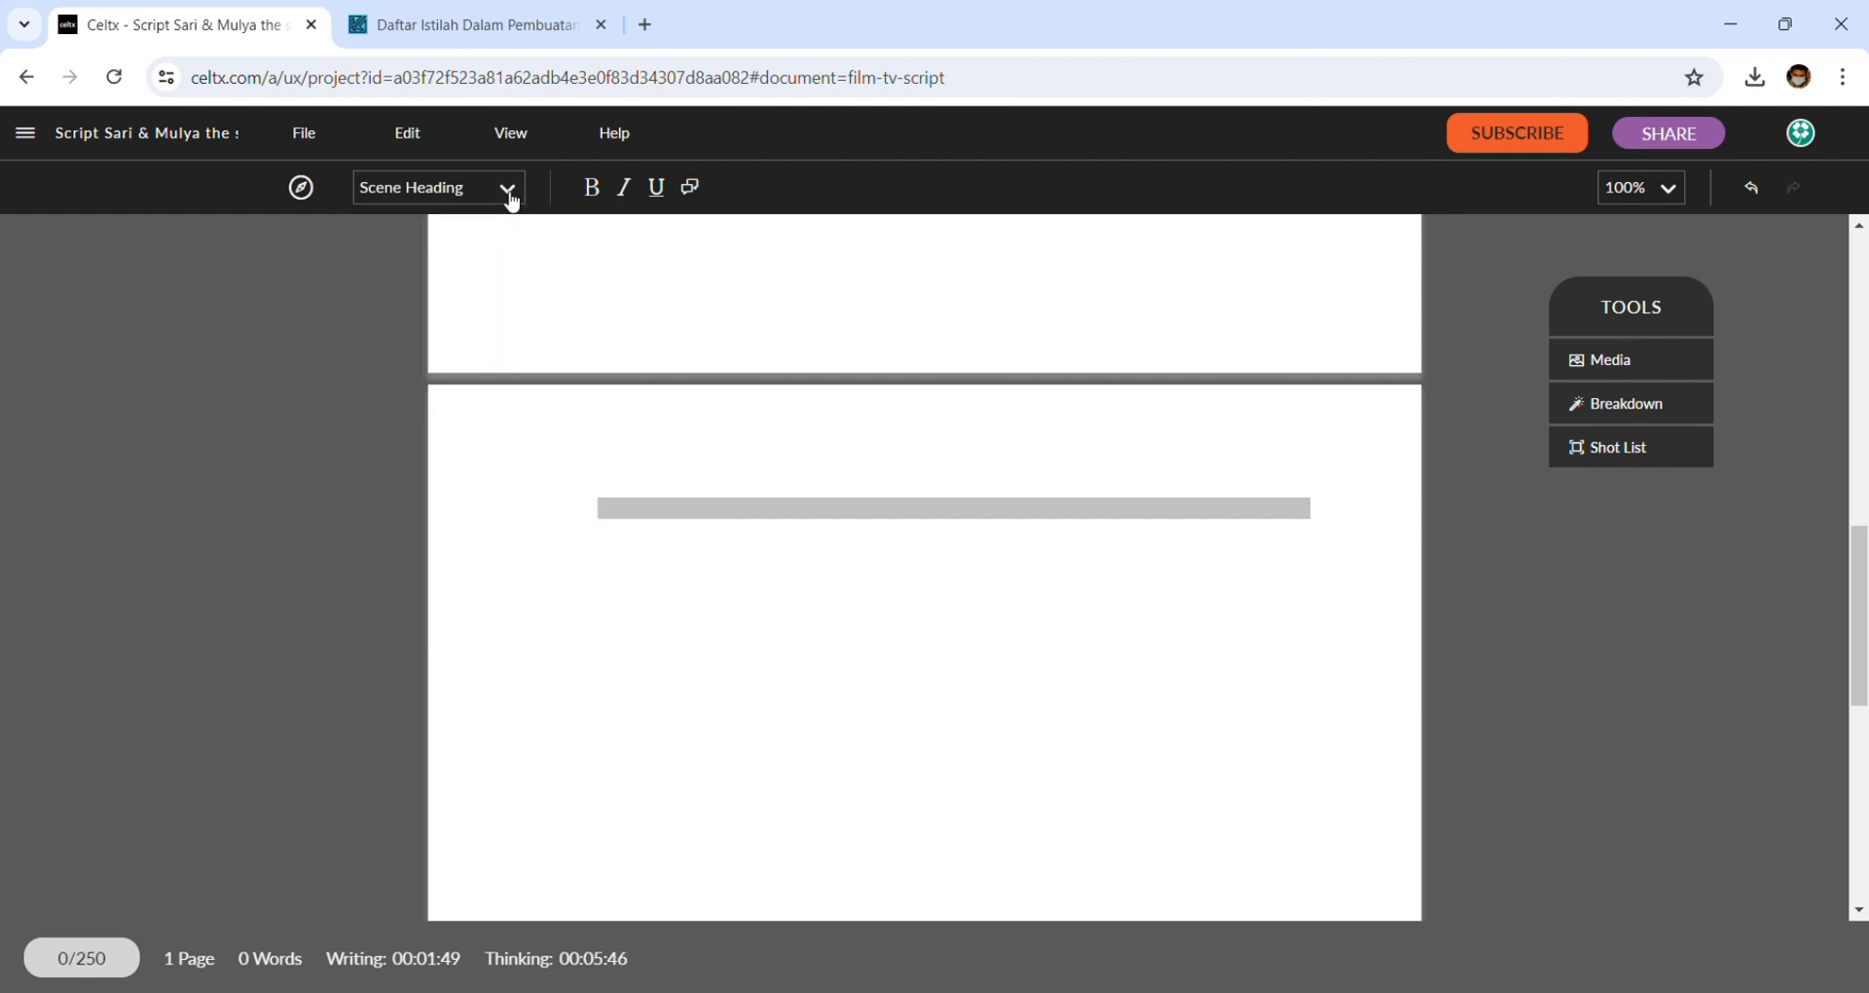
click(506, 192)
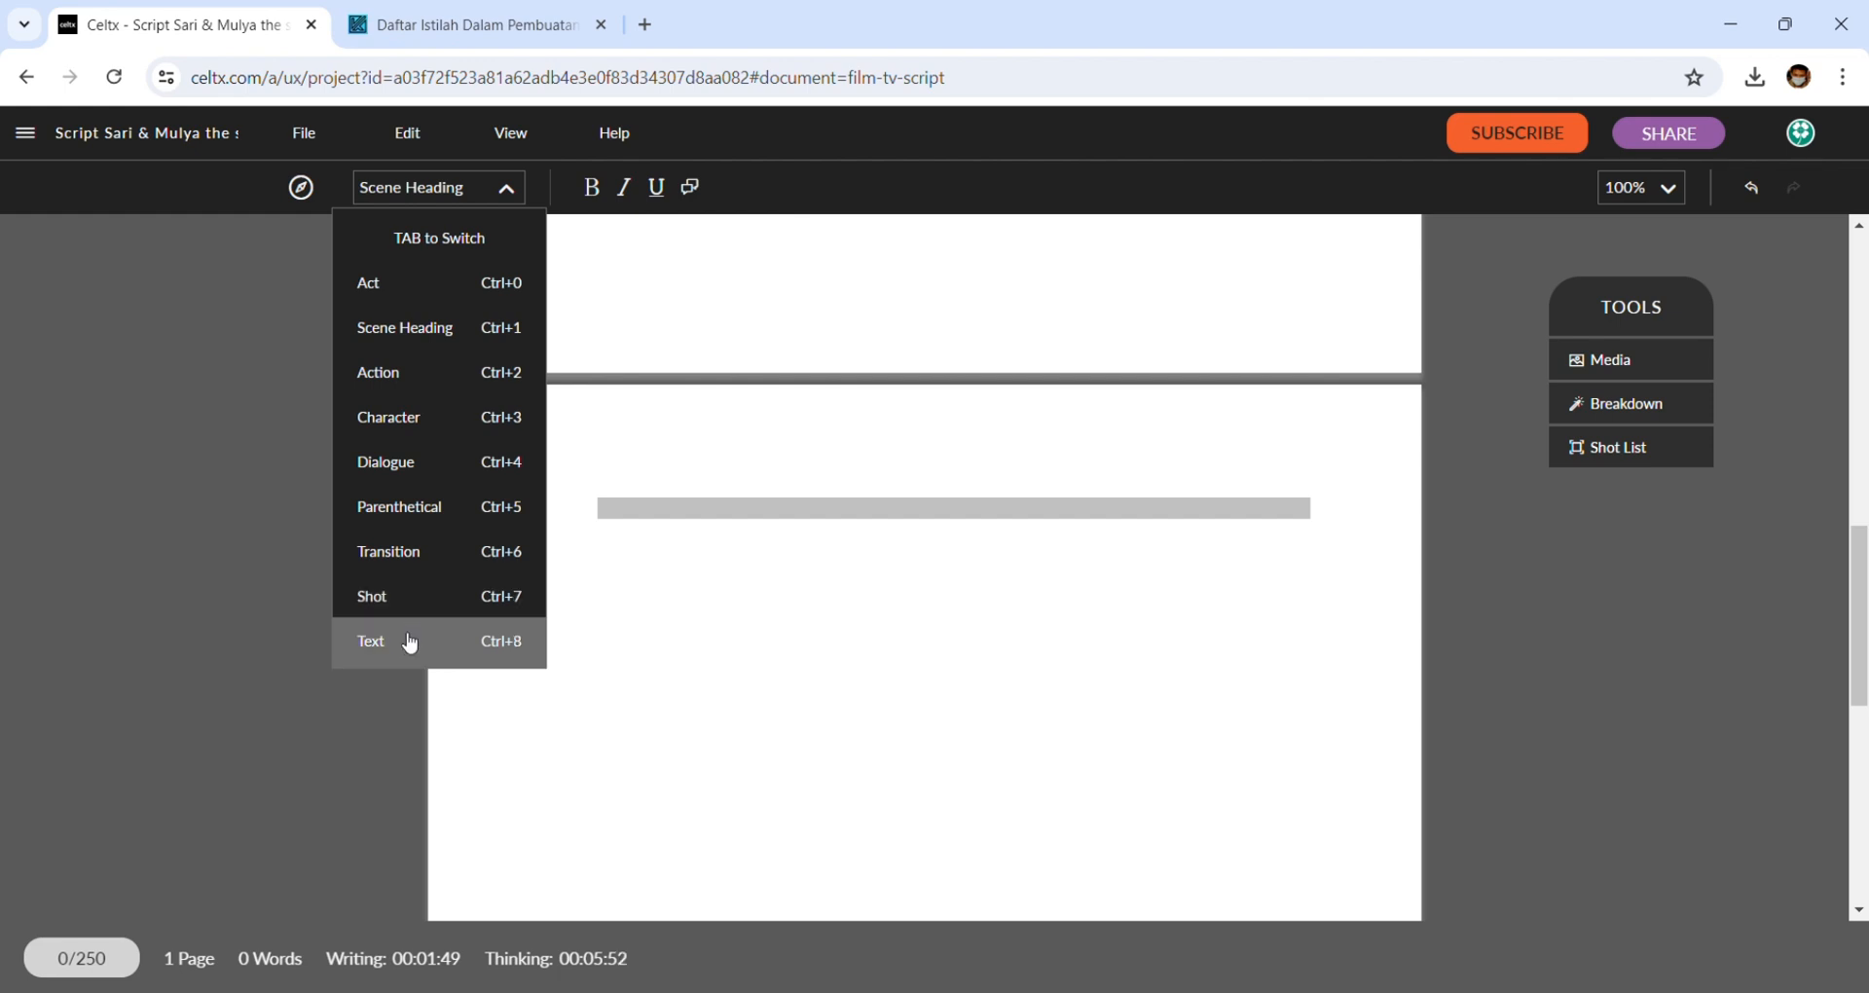
click(447, 346)
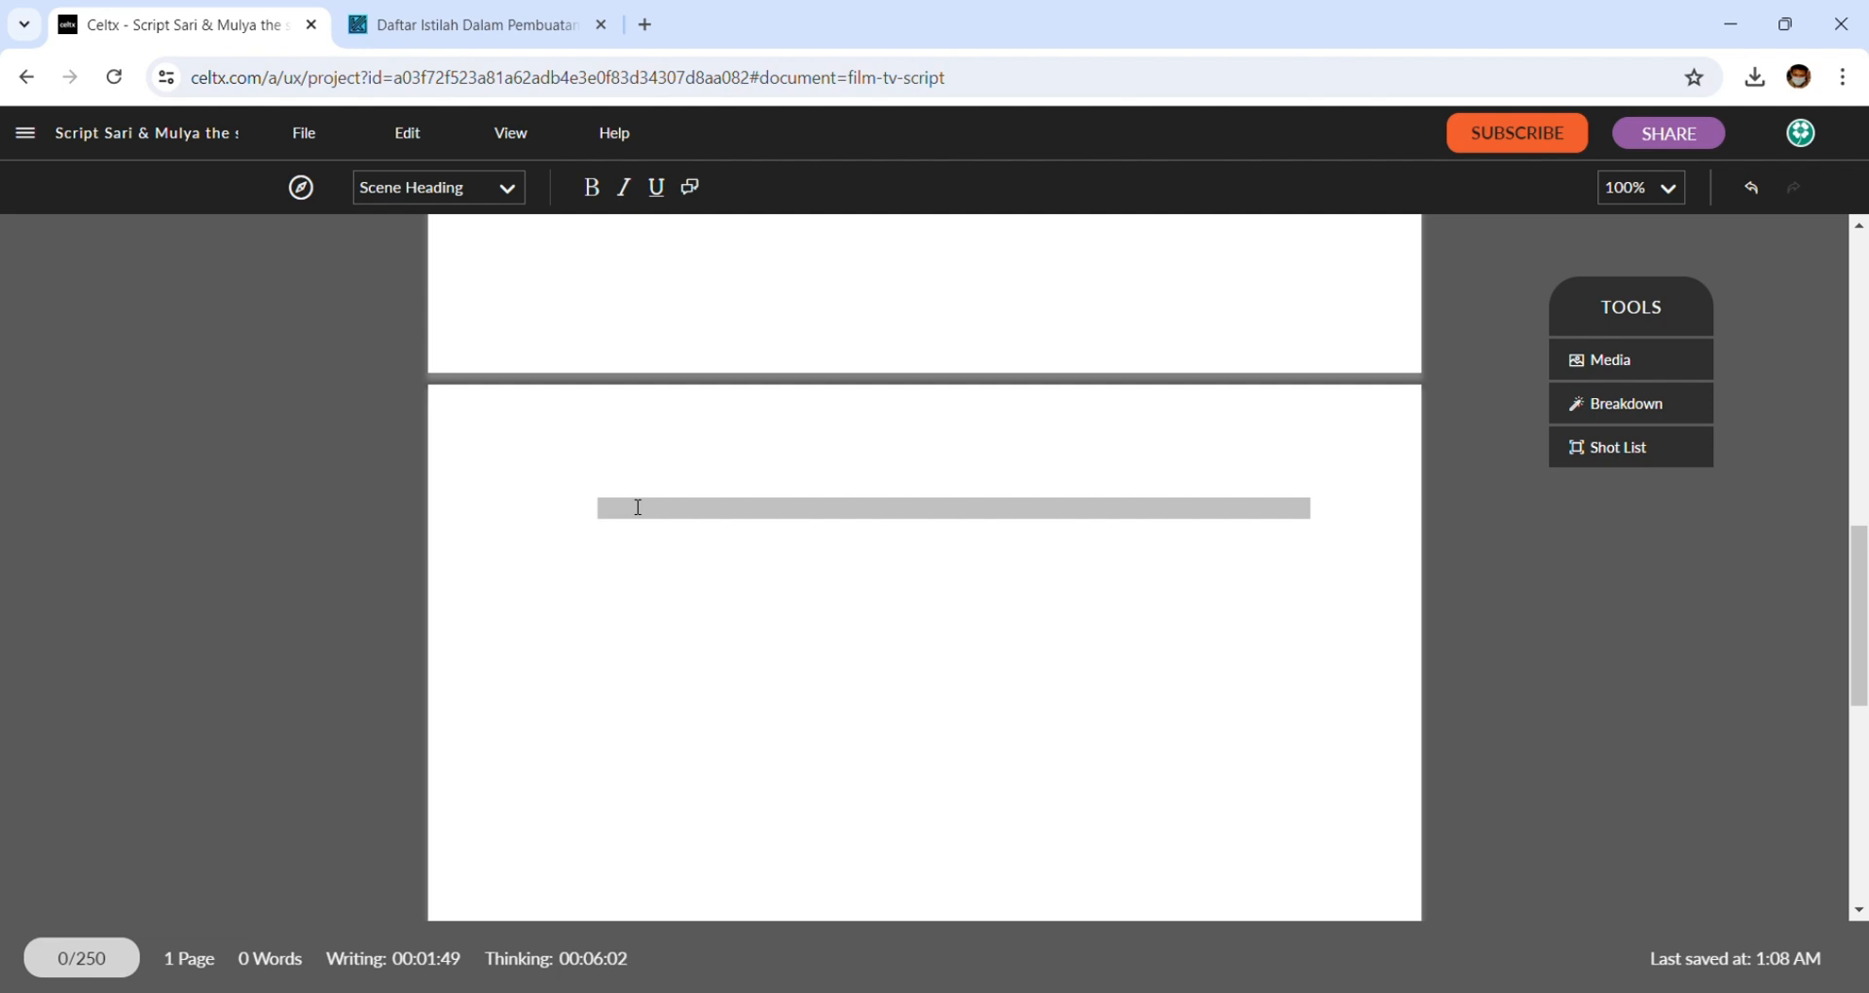
- Write the scene heading "INT. KAMAR SARI PAGI HARI", using the suggested INT. prefix, and start a new line below it
text(I)
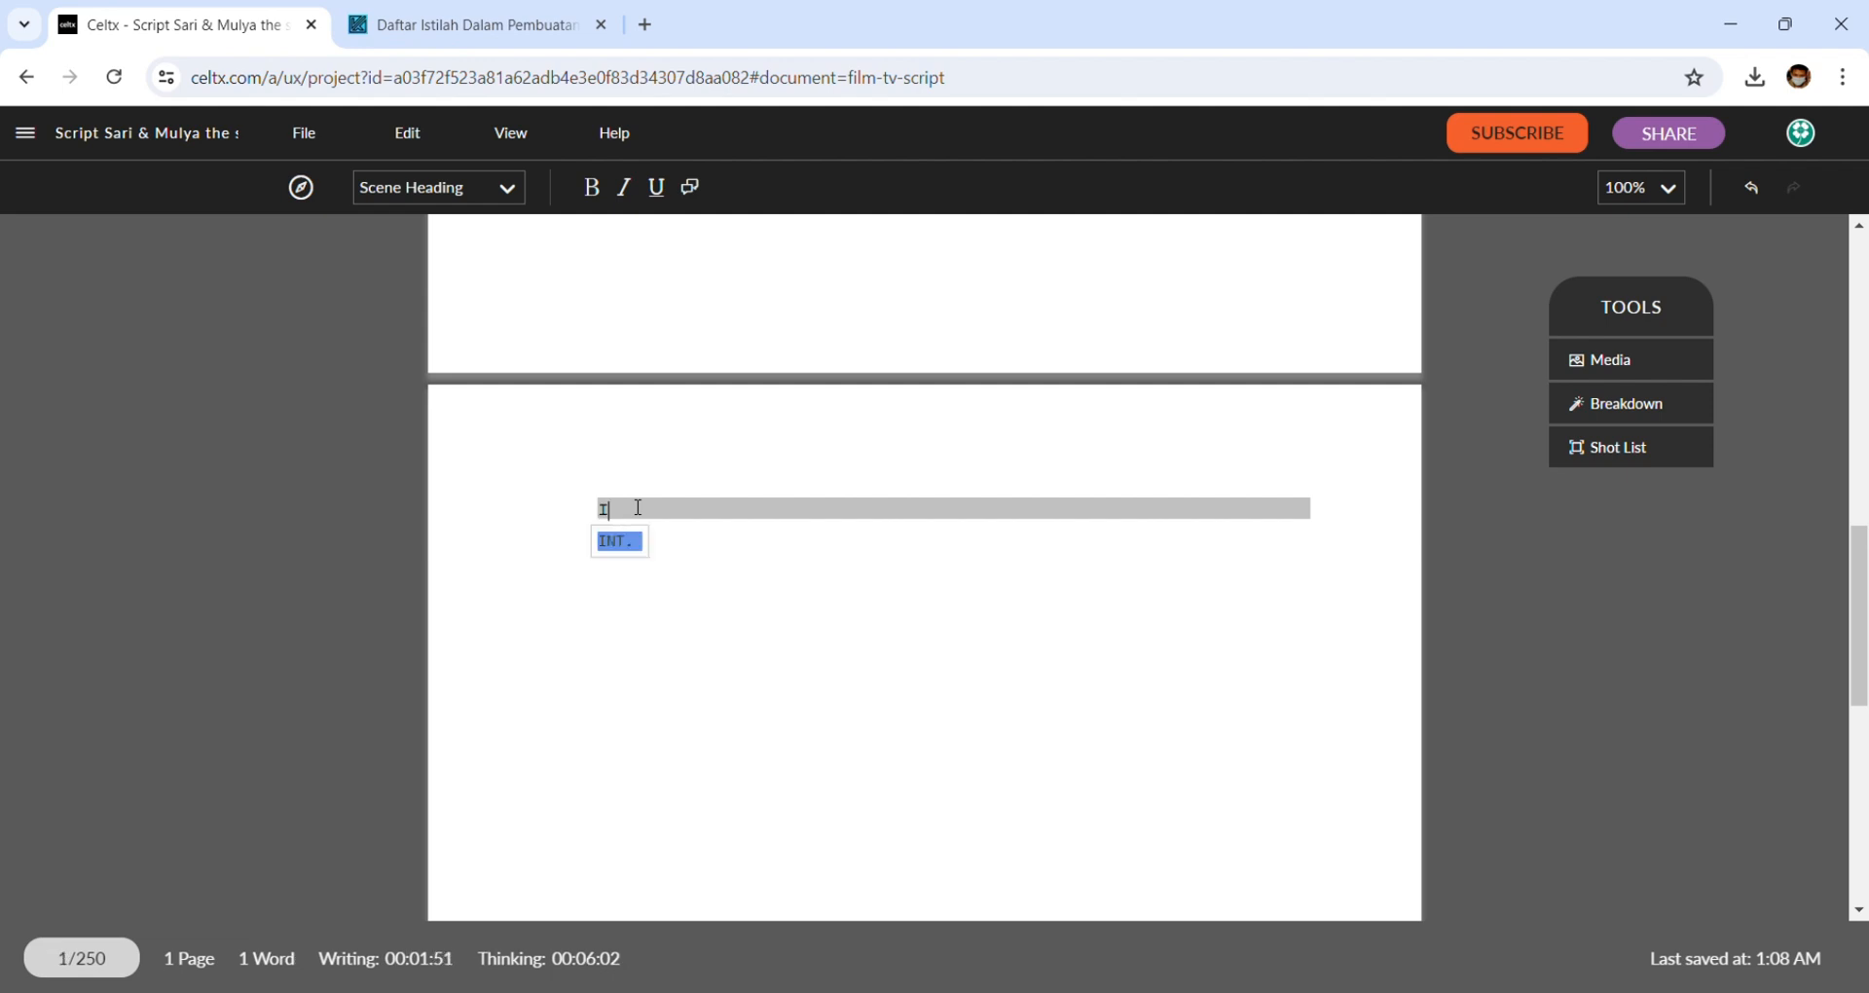
text(N)
click(626, 542)
text(KAMAR SARI)
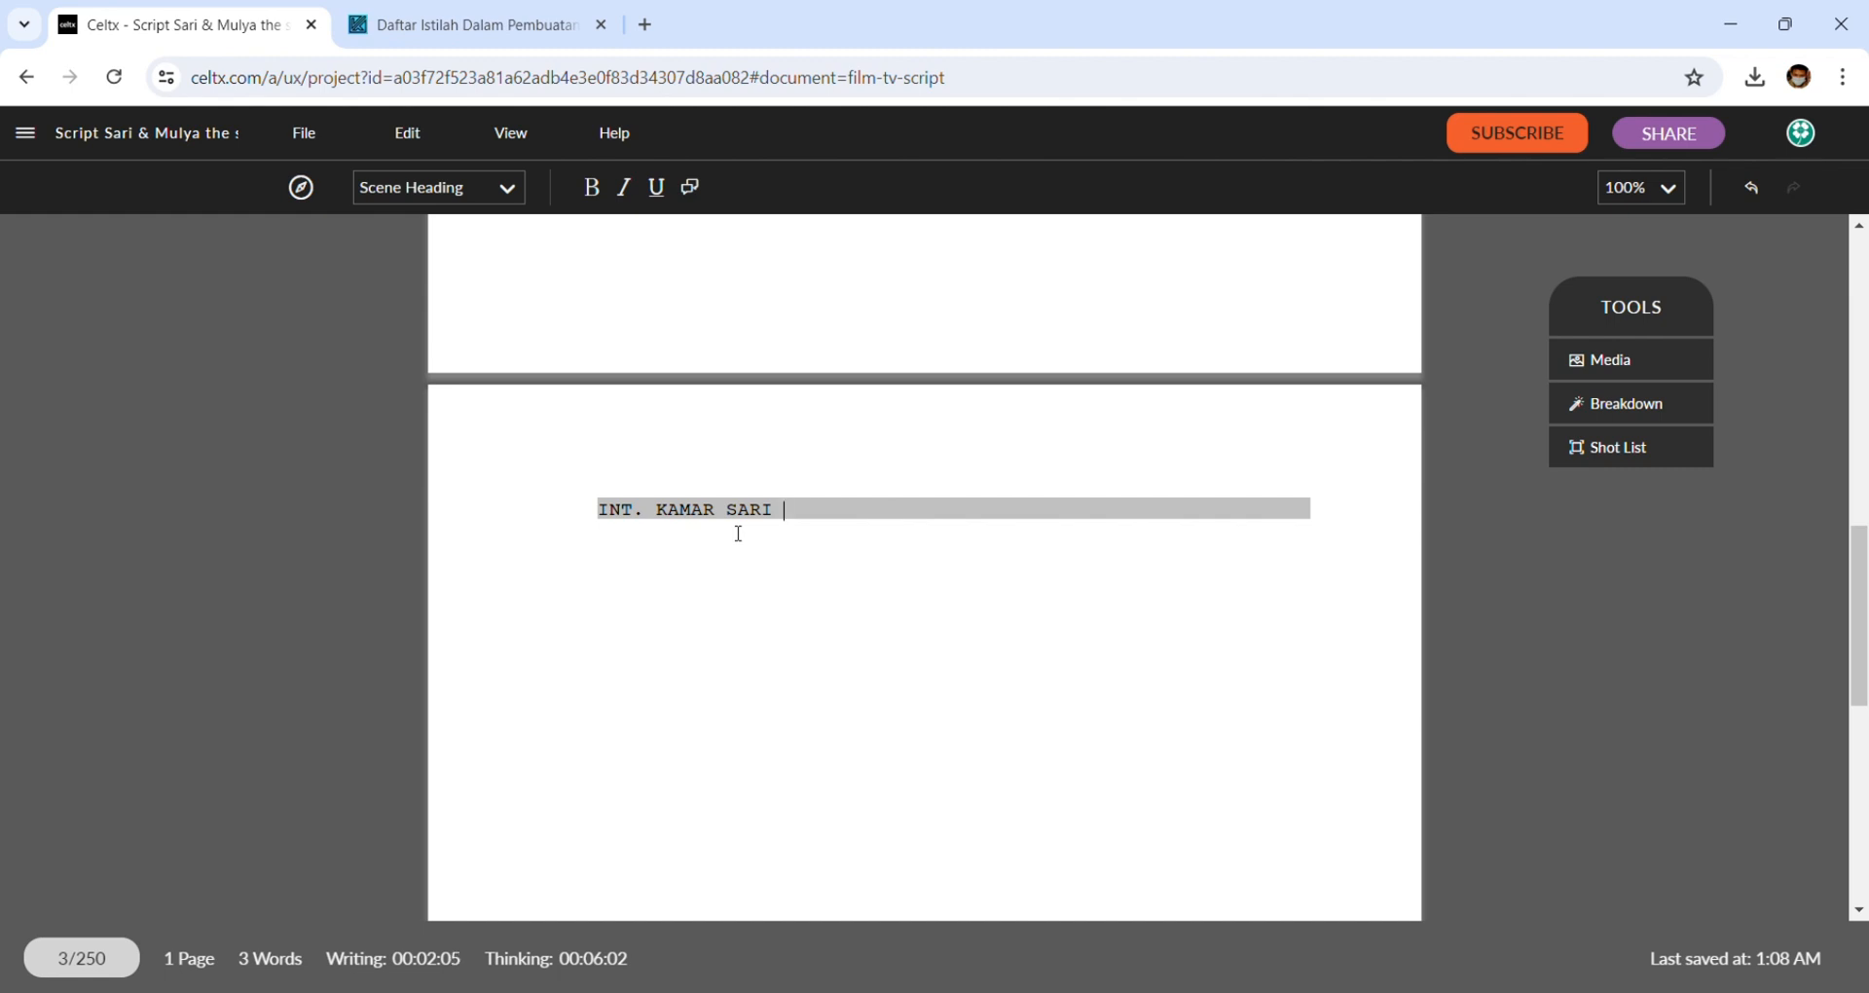
text(PAGI HARI)
key(Return)
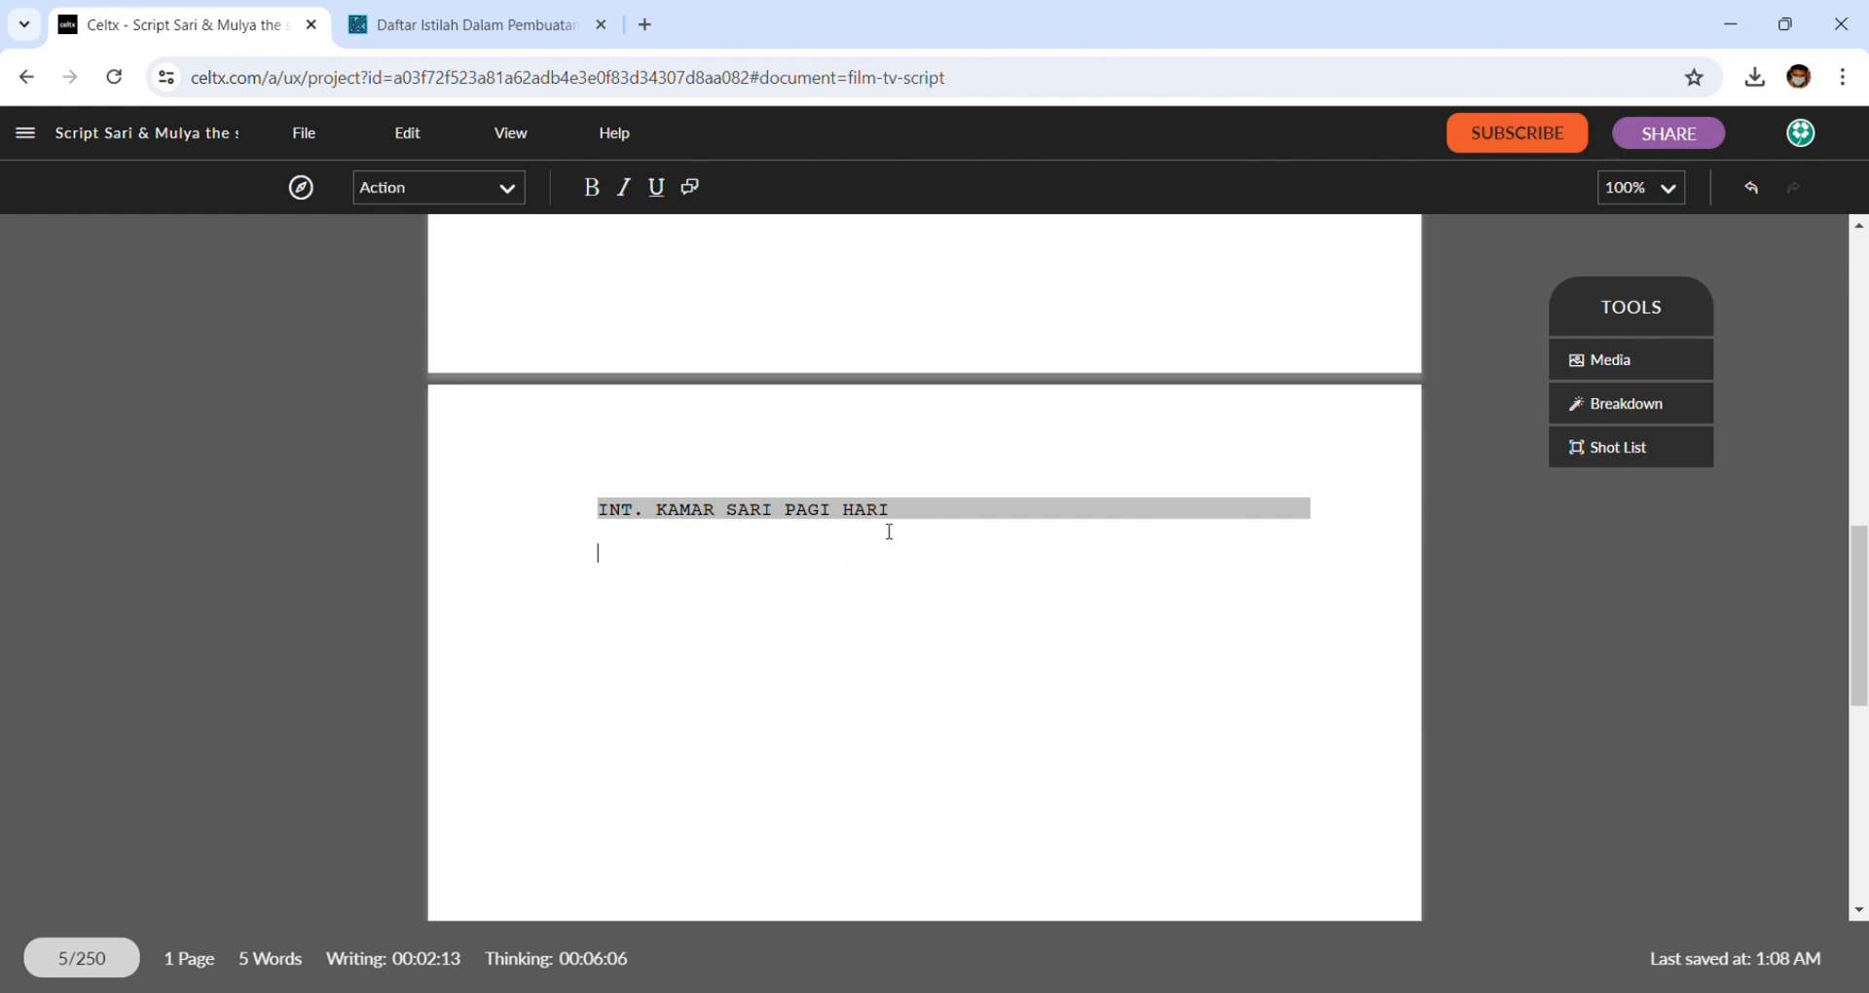
- Write the Action paragraph "Sari sedang belajar daring di depan laptop, terlihat ia sangat serius memerhatikan gurunya yang sedang menjelaskan." below the scene heading
click(433, 197)
click(421, 367)
text(Sari sedang belajar d)
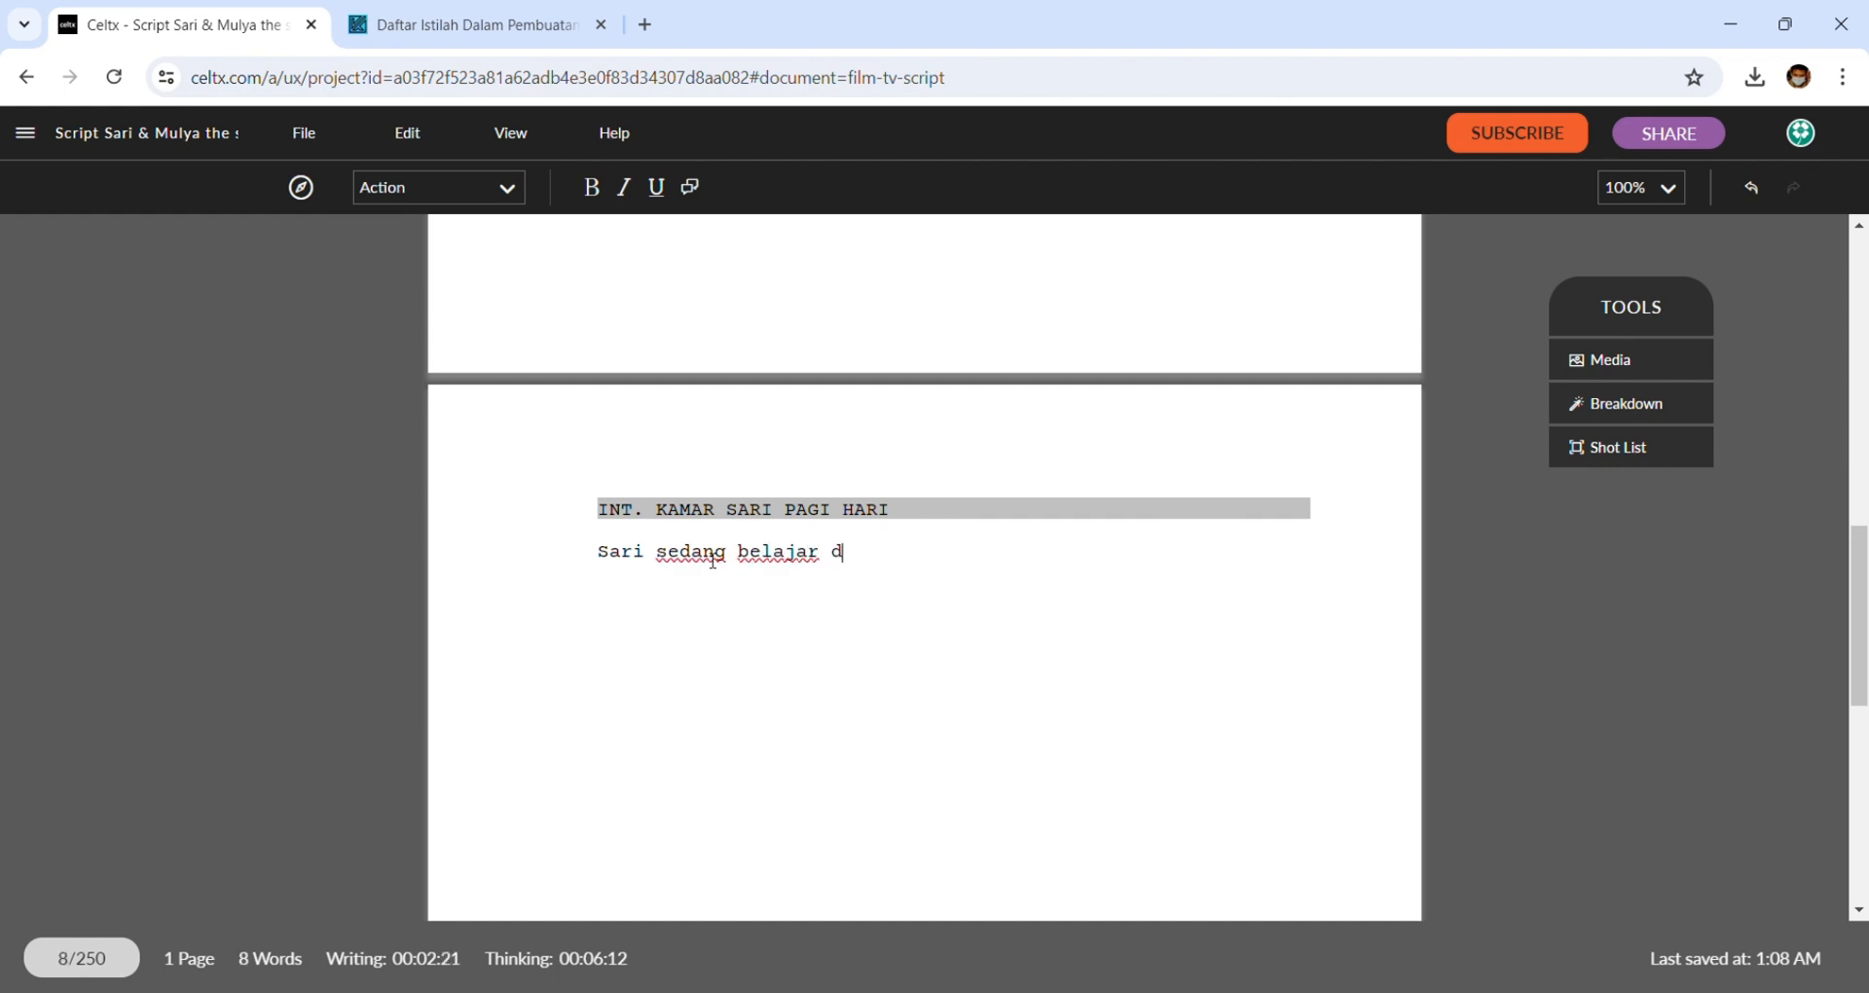
text(aring di depa)
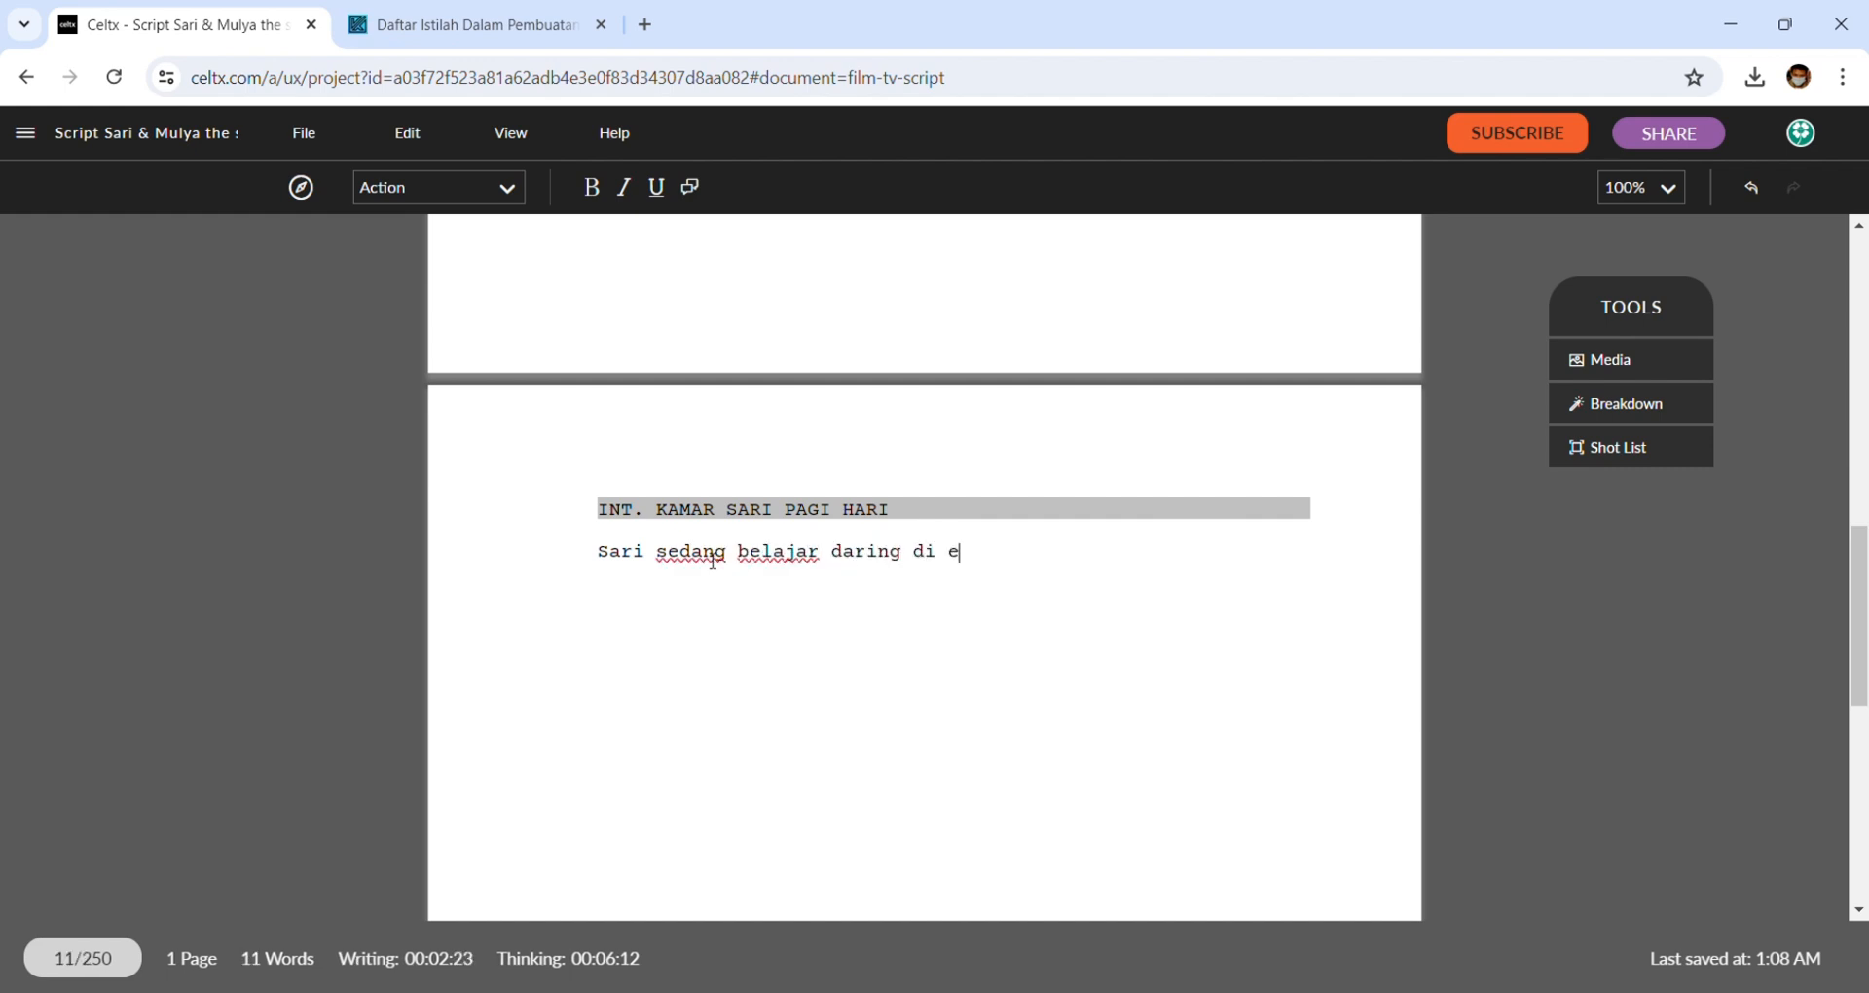
key(BackSpace)
key(BackSpace)
key(BackSpace)
text(depan laptop, ter)
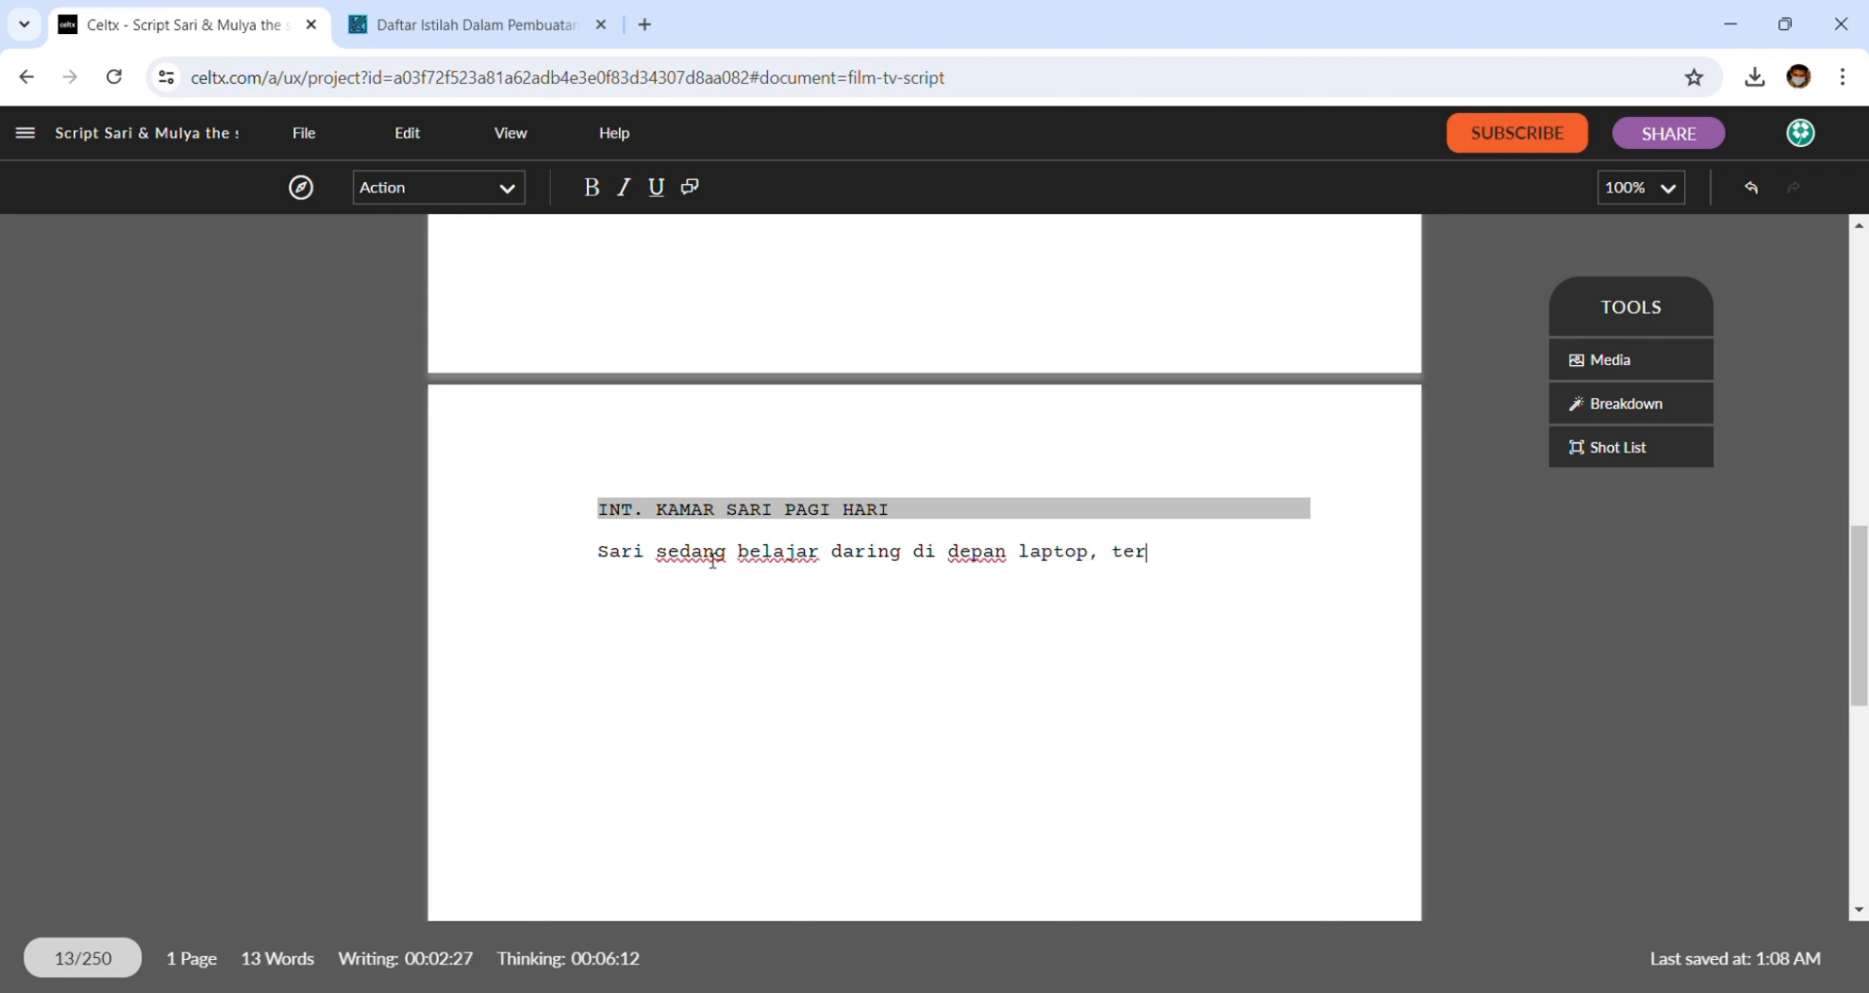
text(lihat ia sang)
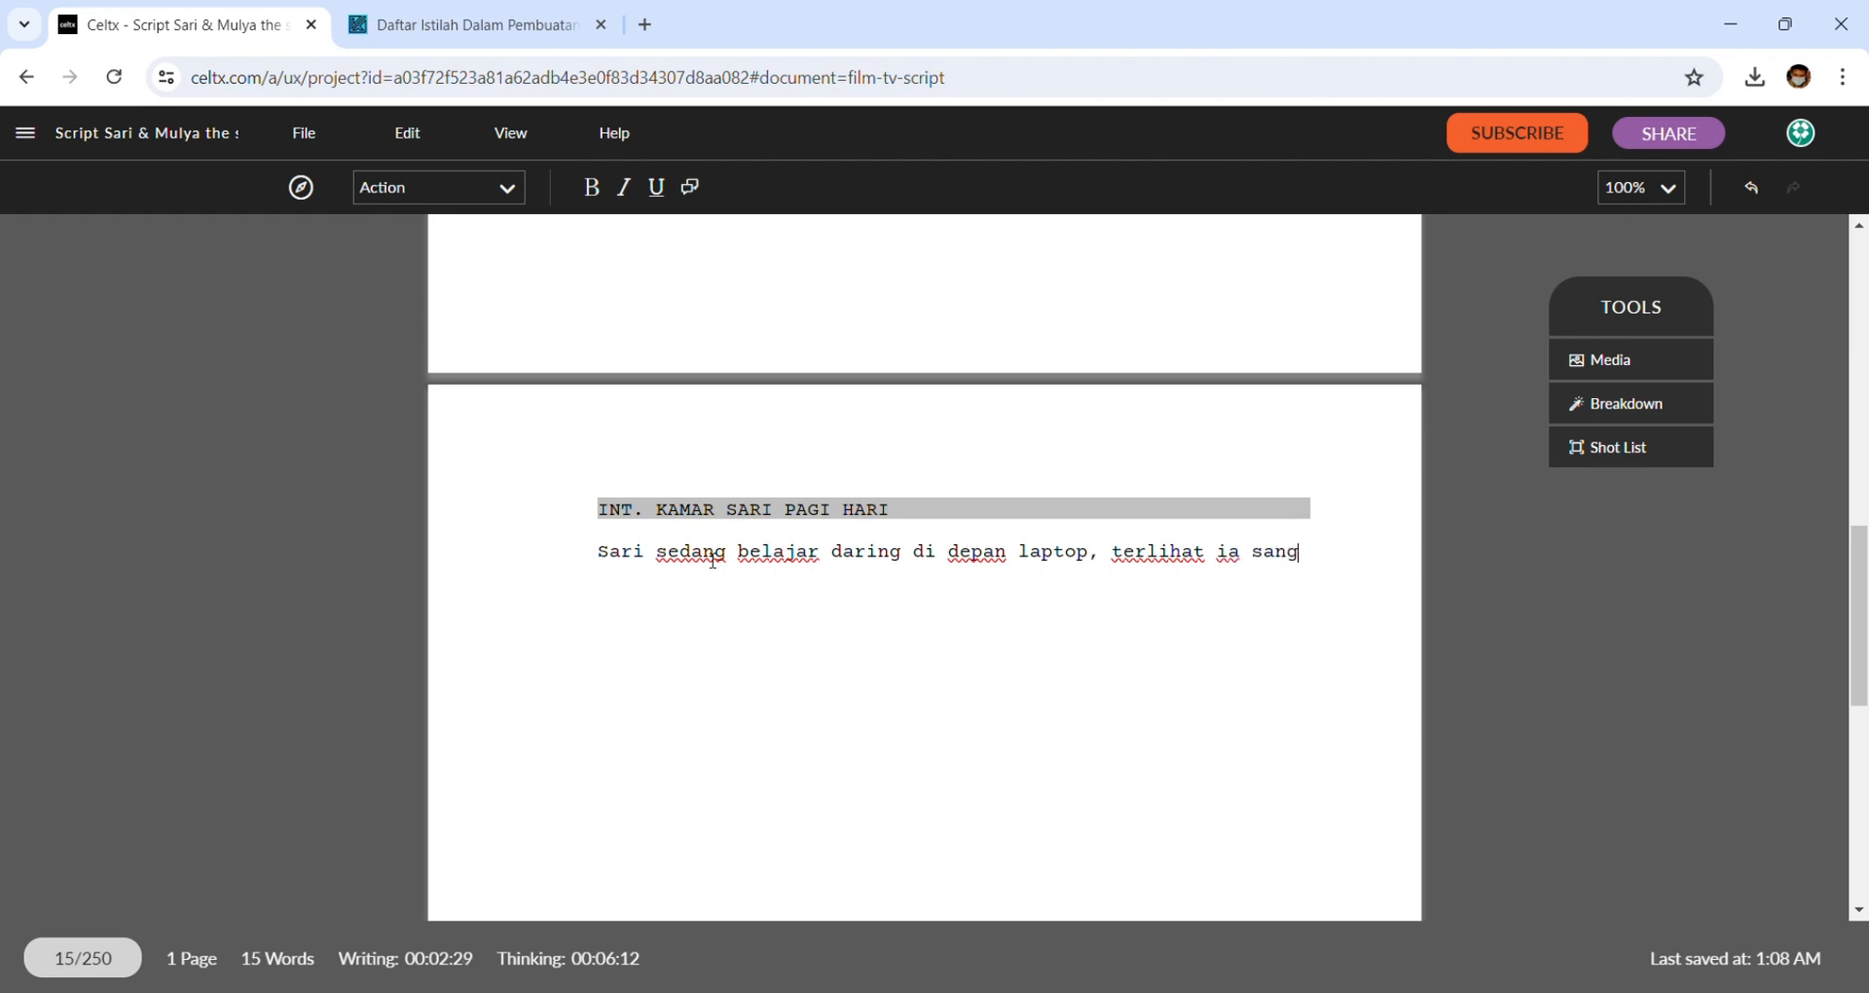
text(at serius me)
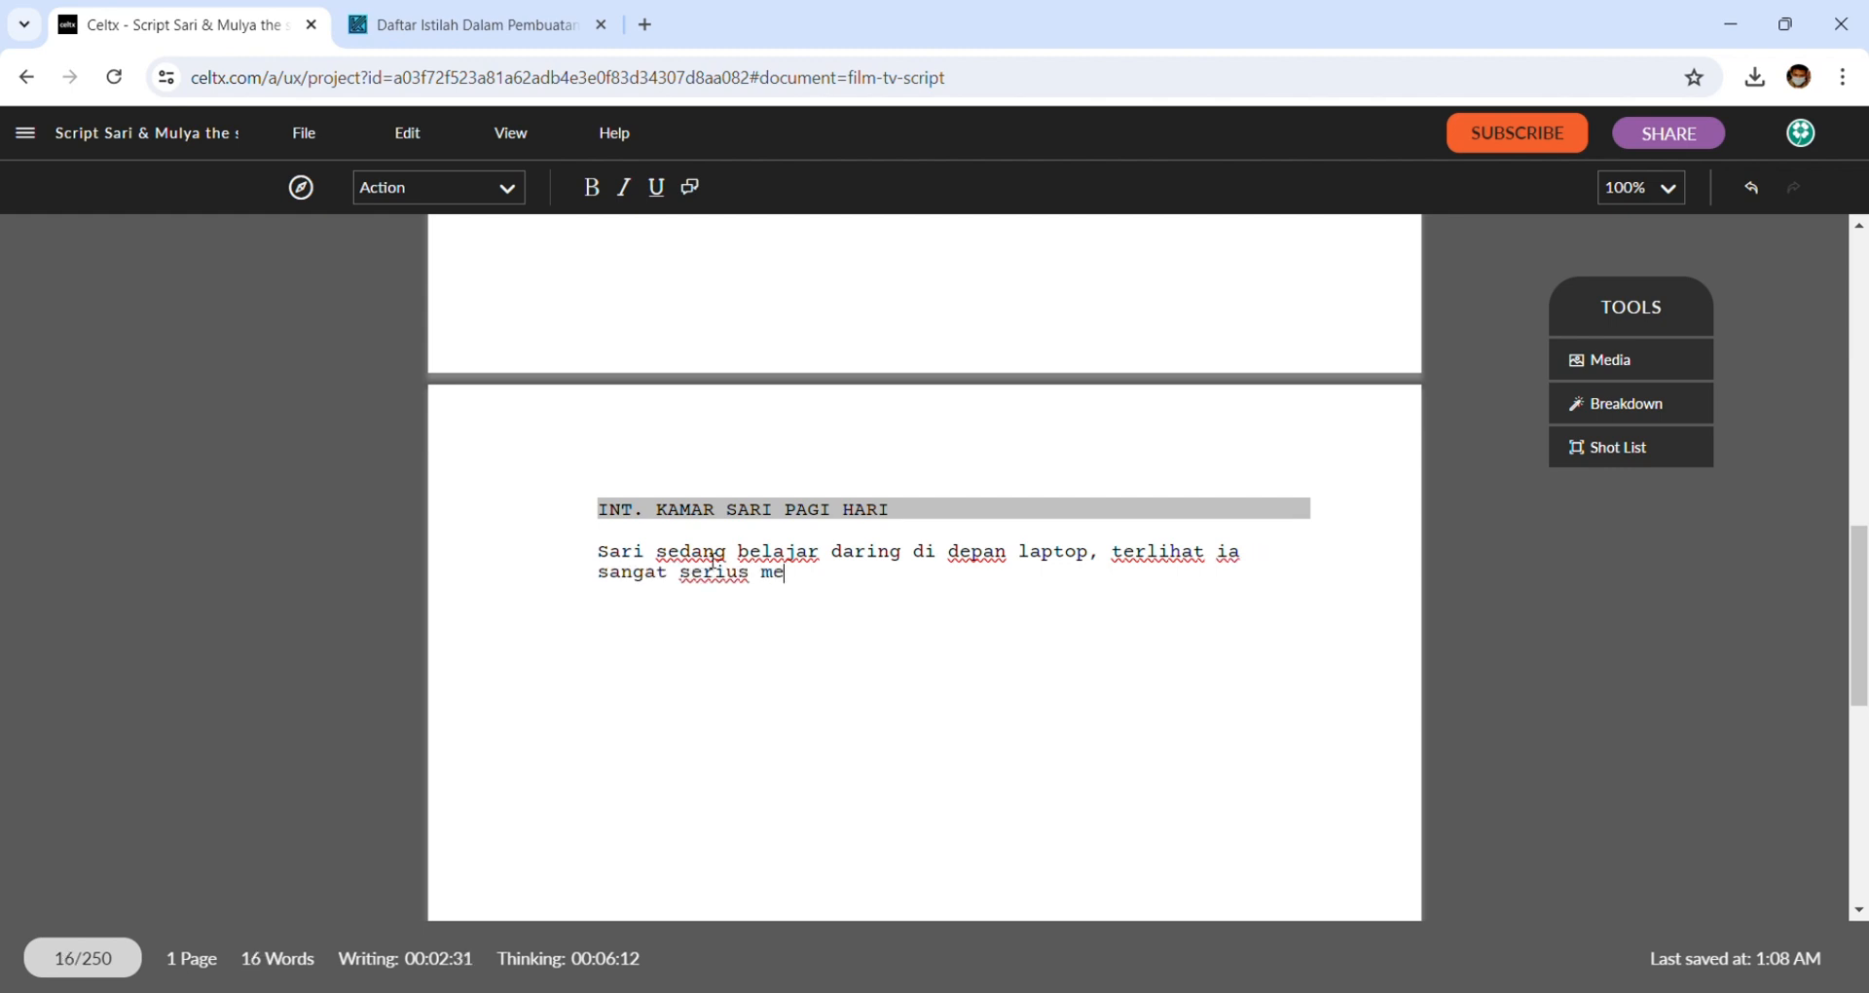
text(merhatikan gurunya y)
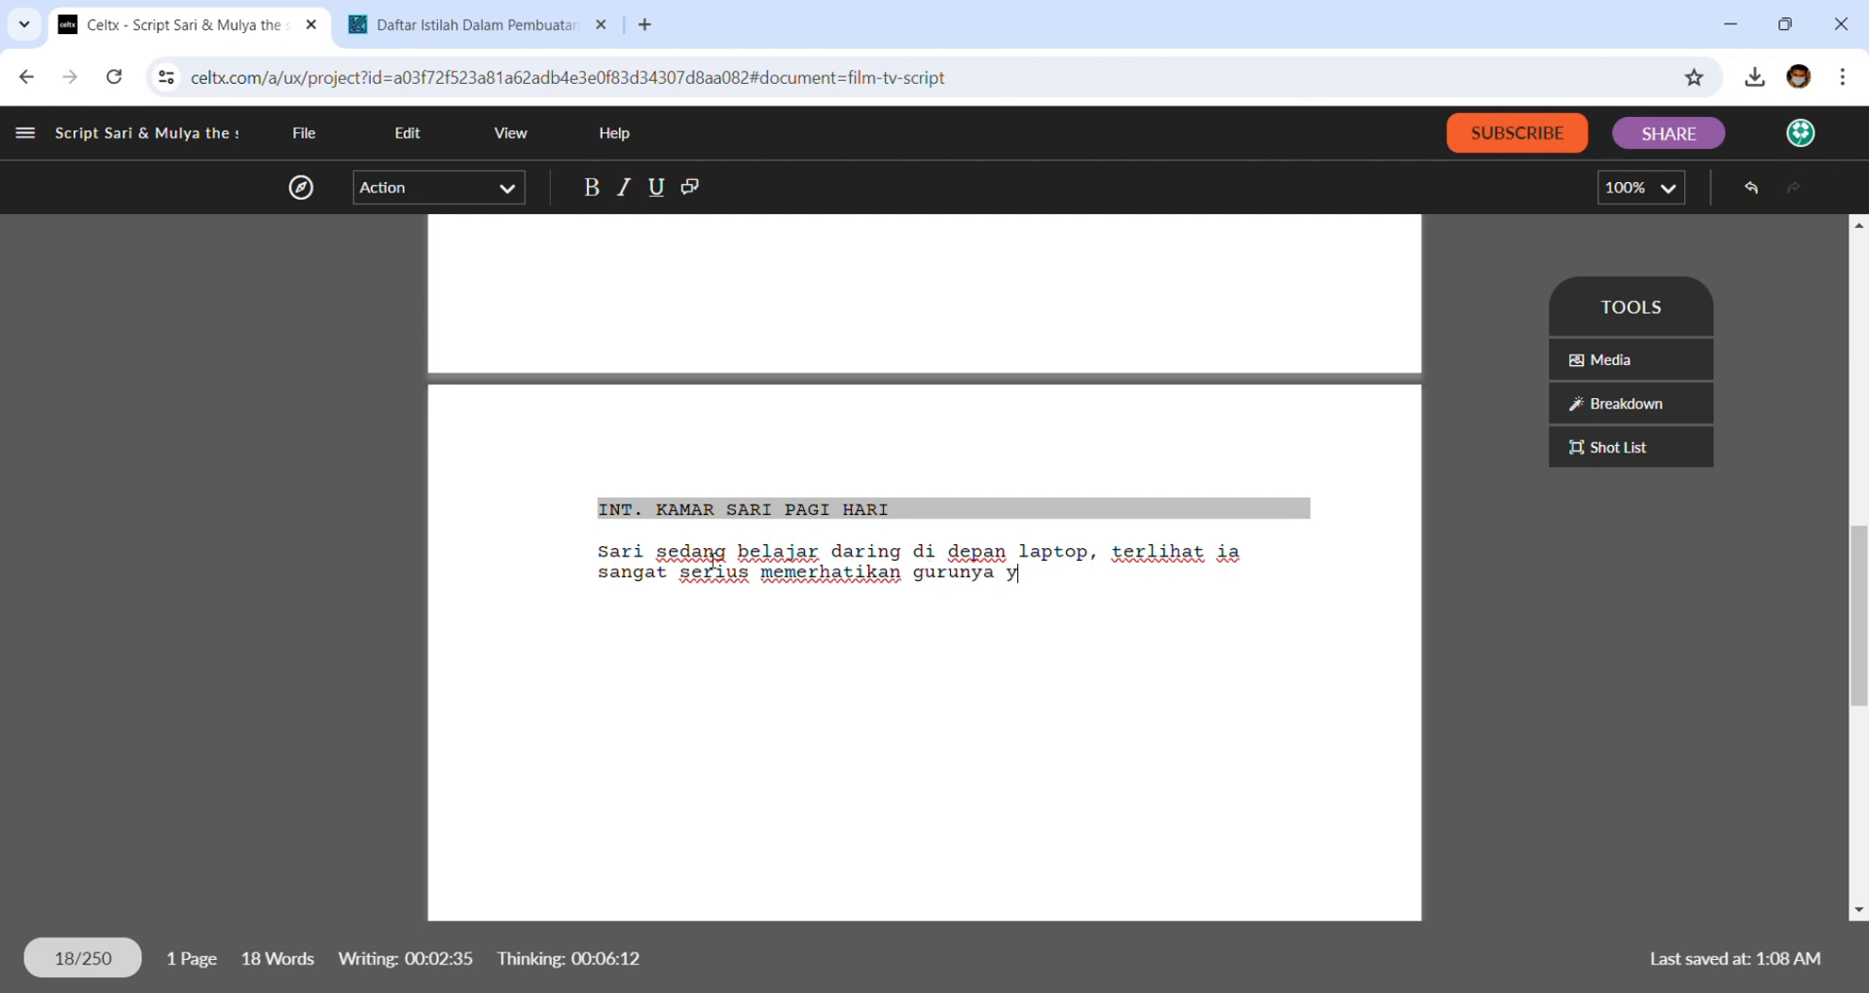
text(ang sedang)
text(me)
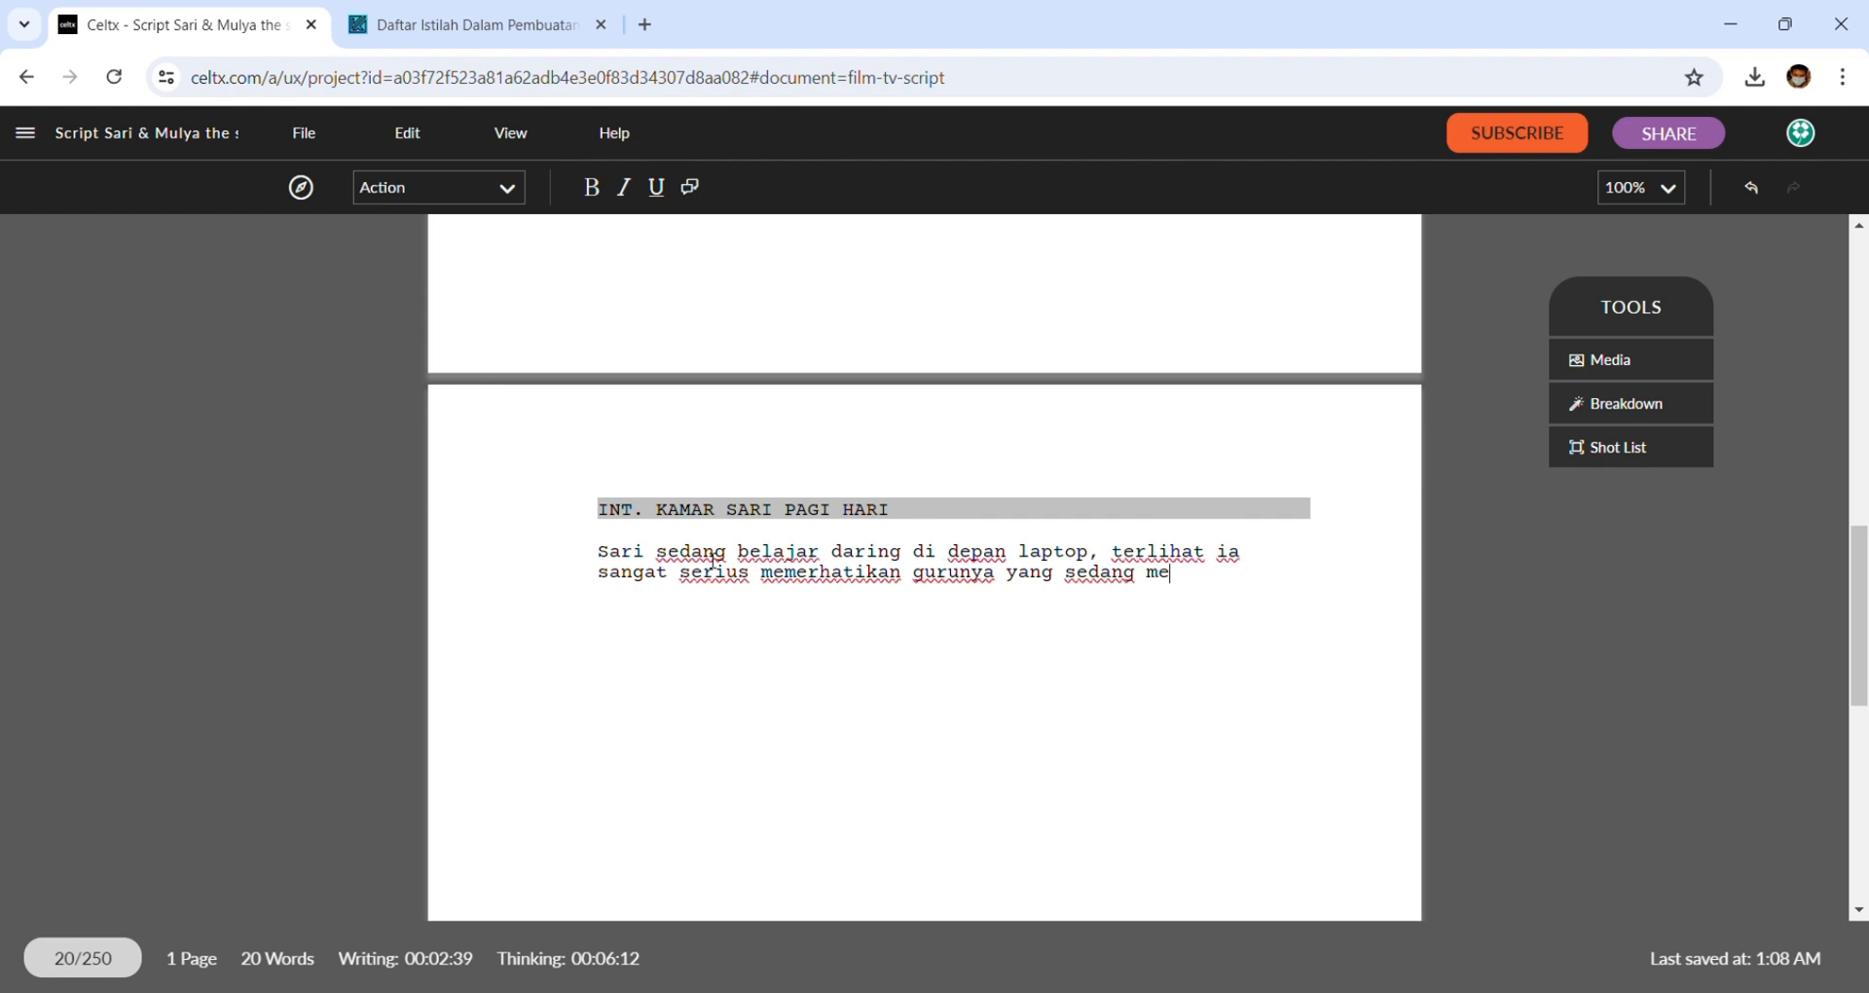
text(njelaskan)
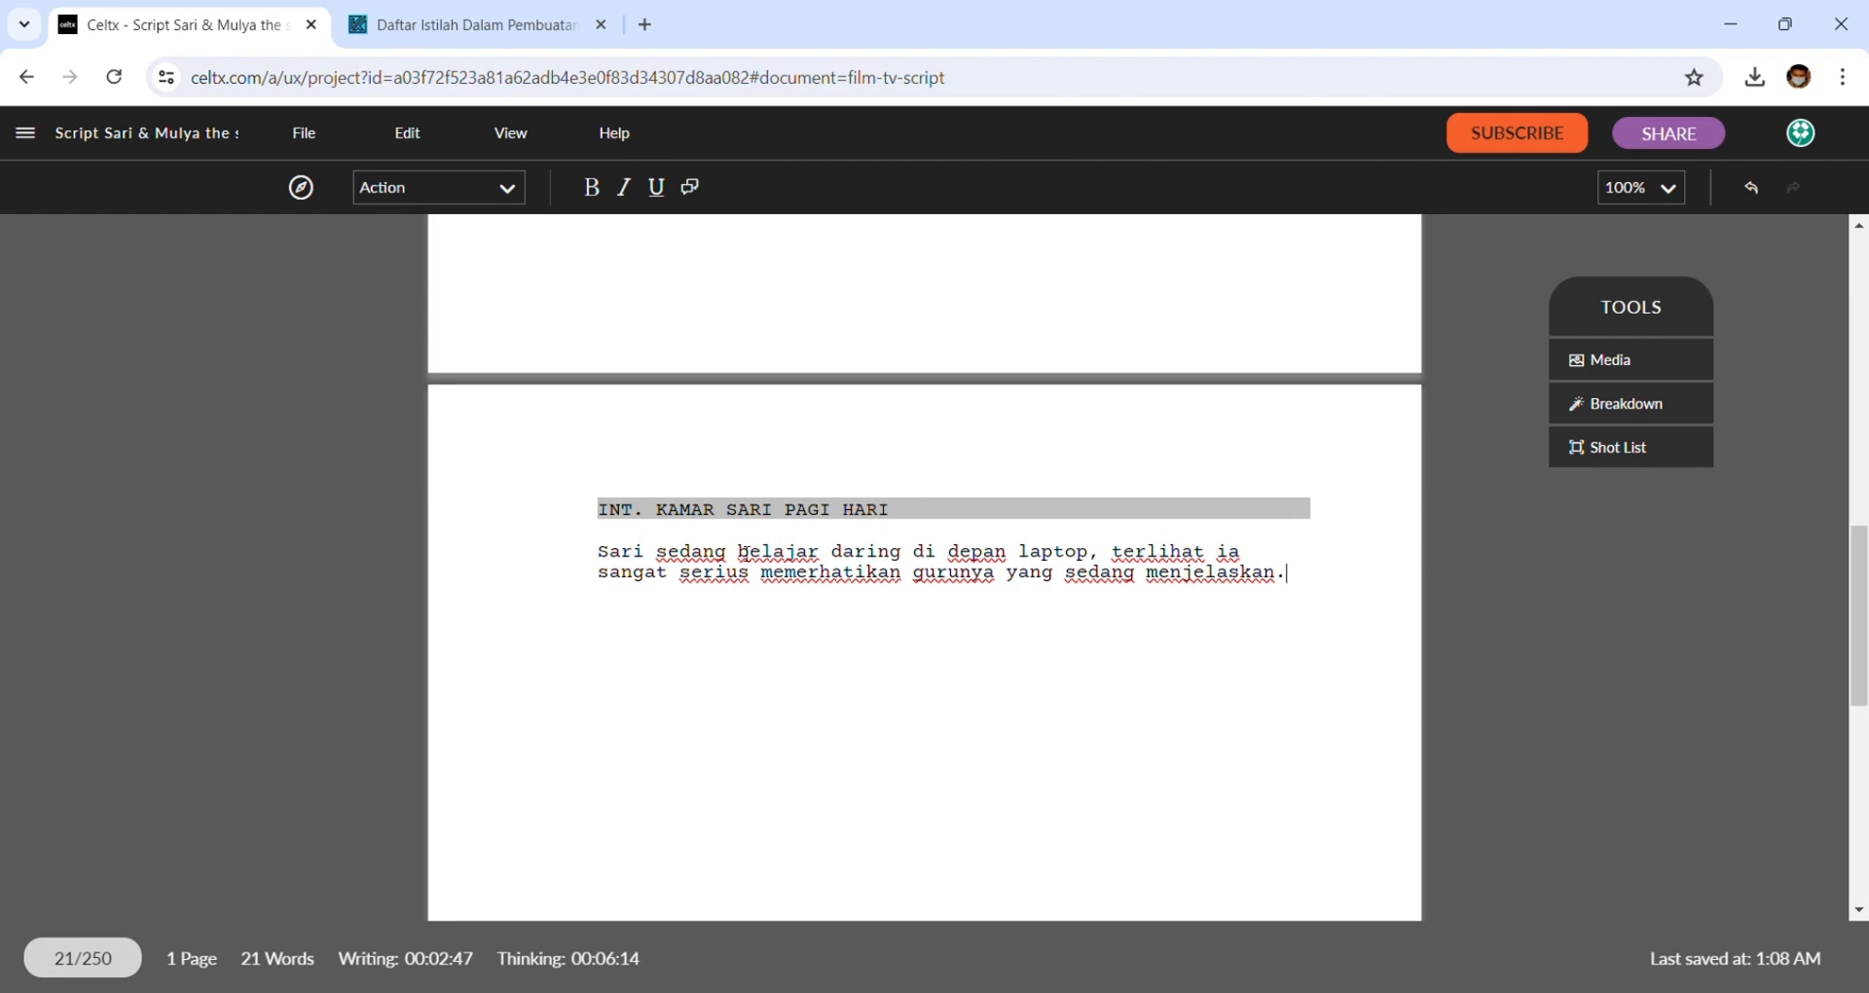
- Insert a Shot line numbered 1 between the scene heading and the action paragraph
drag(649, 554, 590, 561)
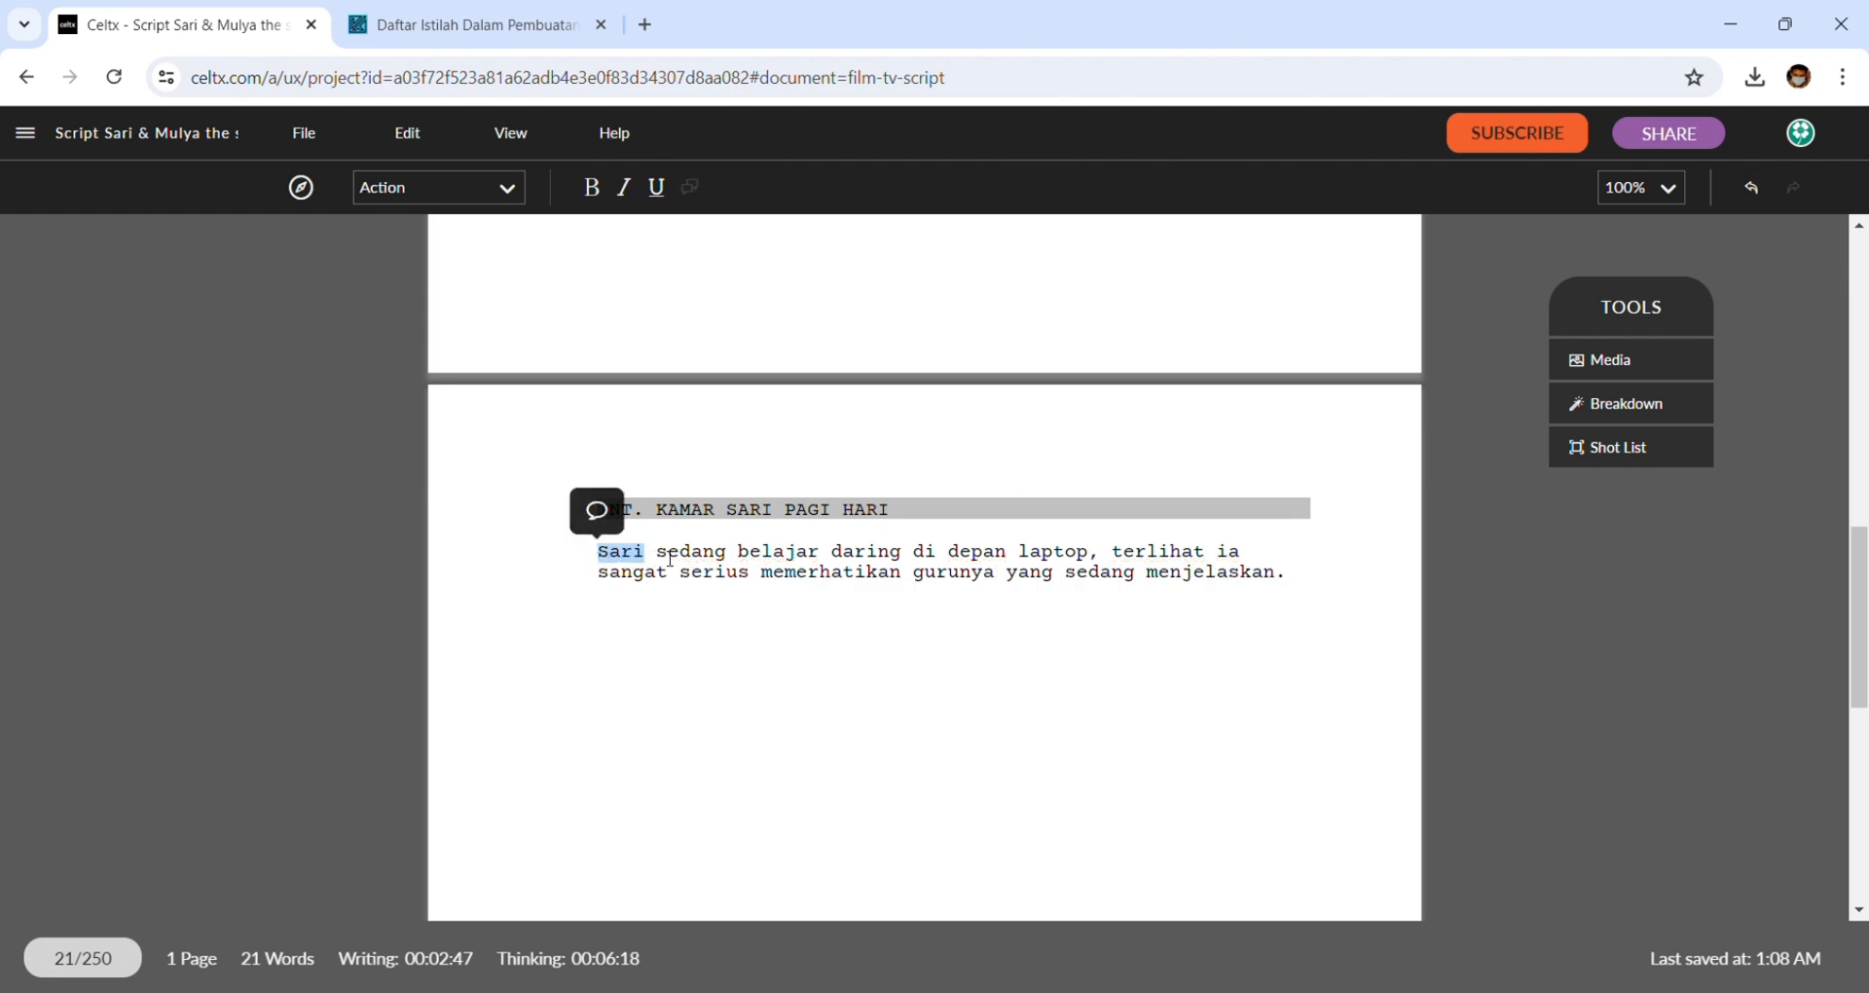
click(1311, 591)
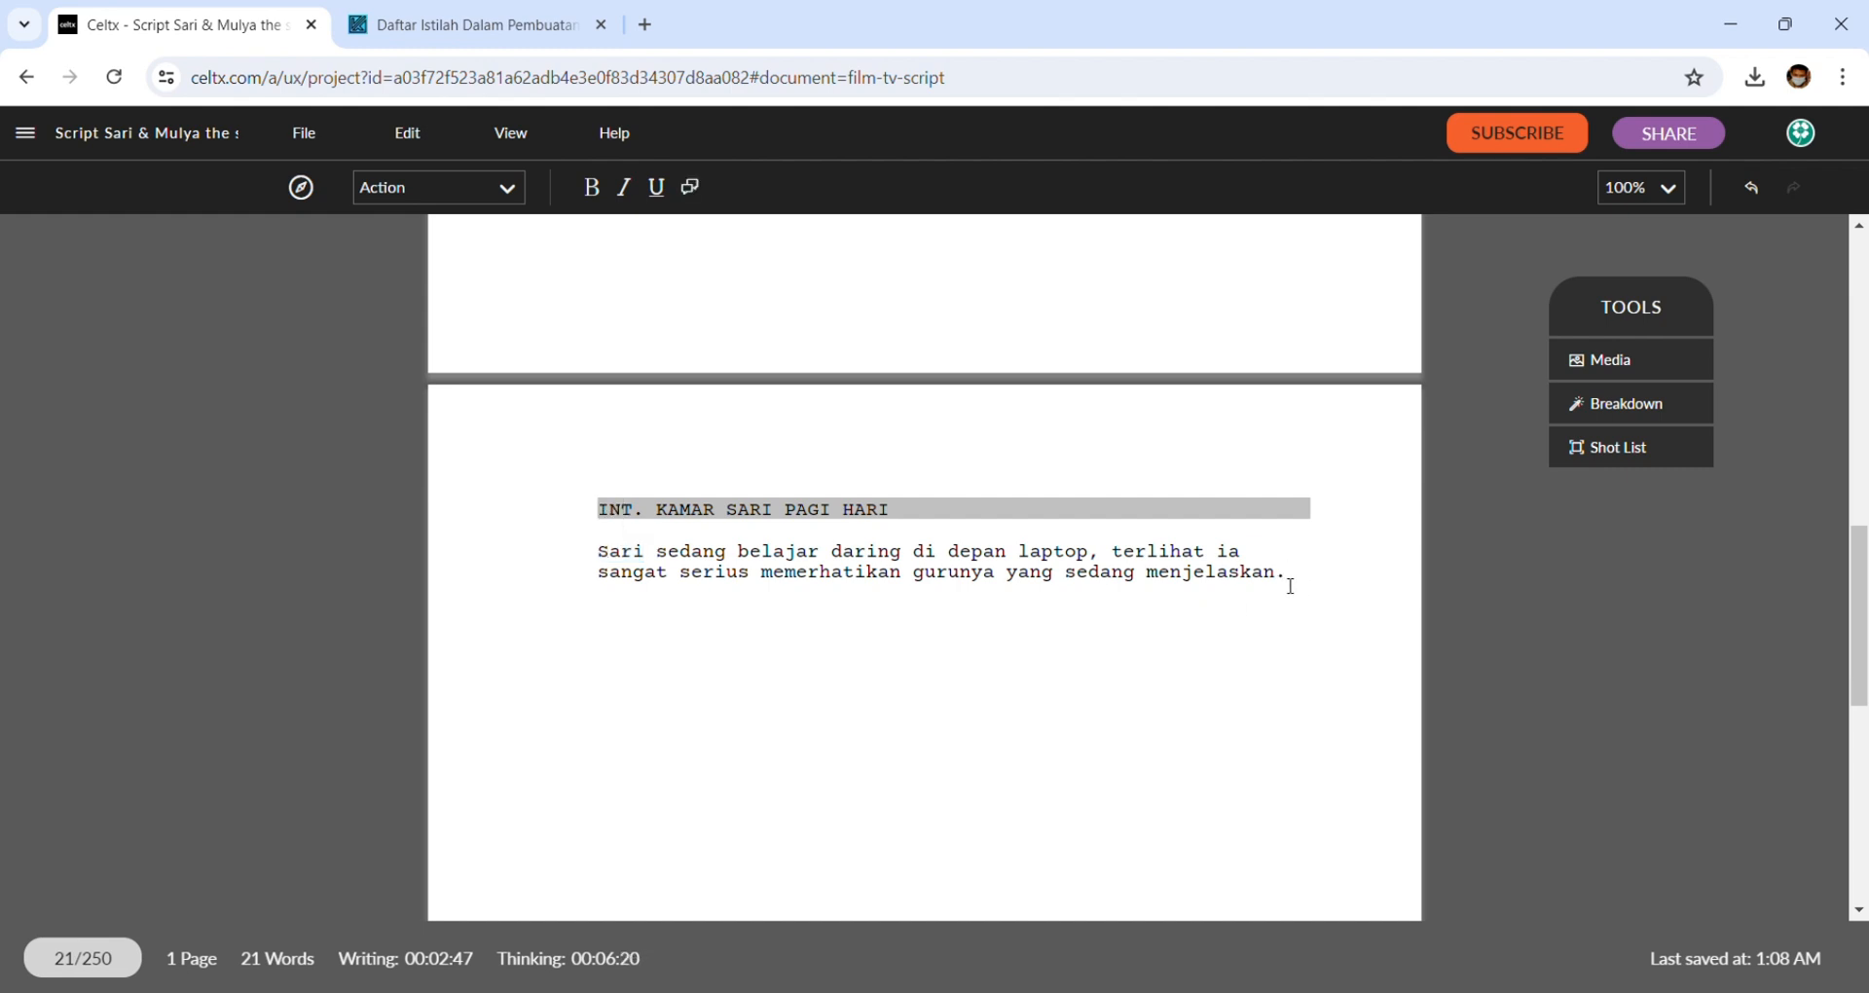
click(605, 564)
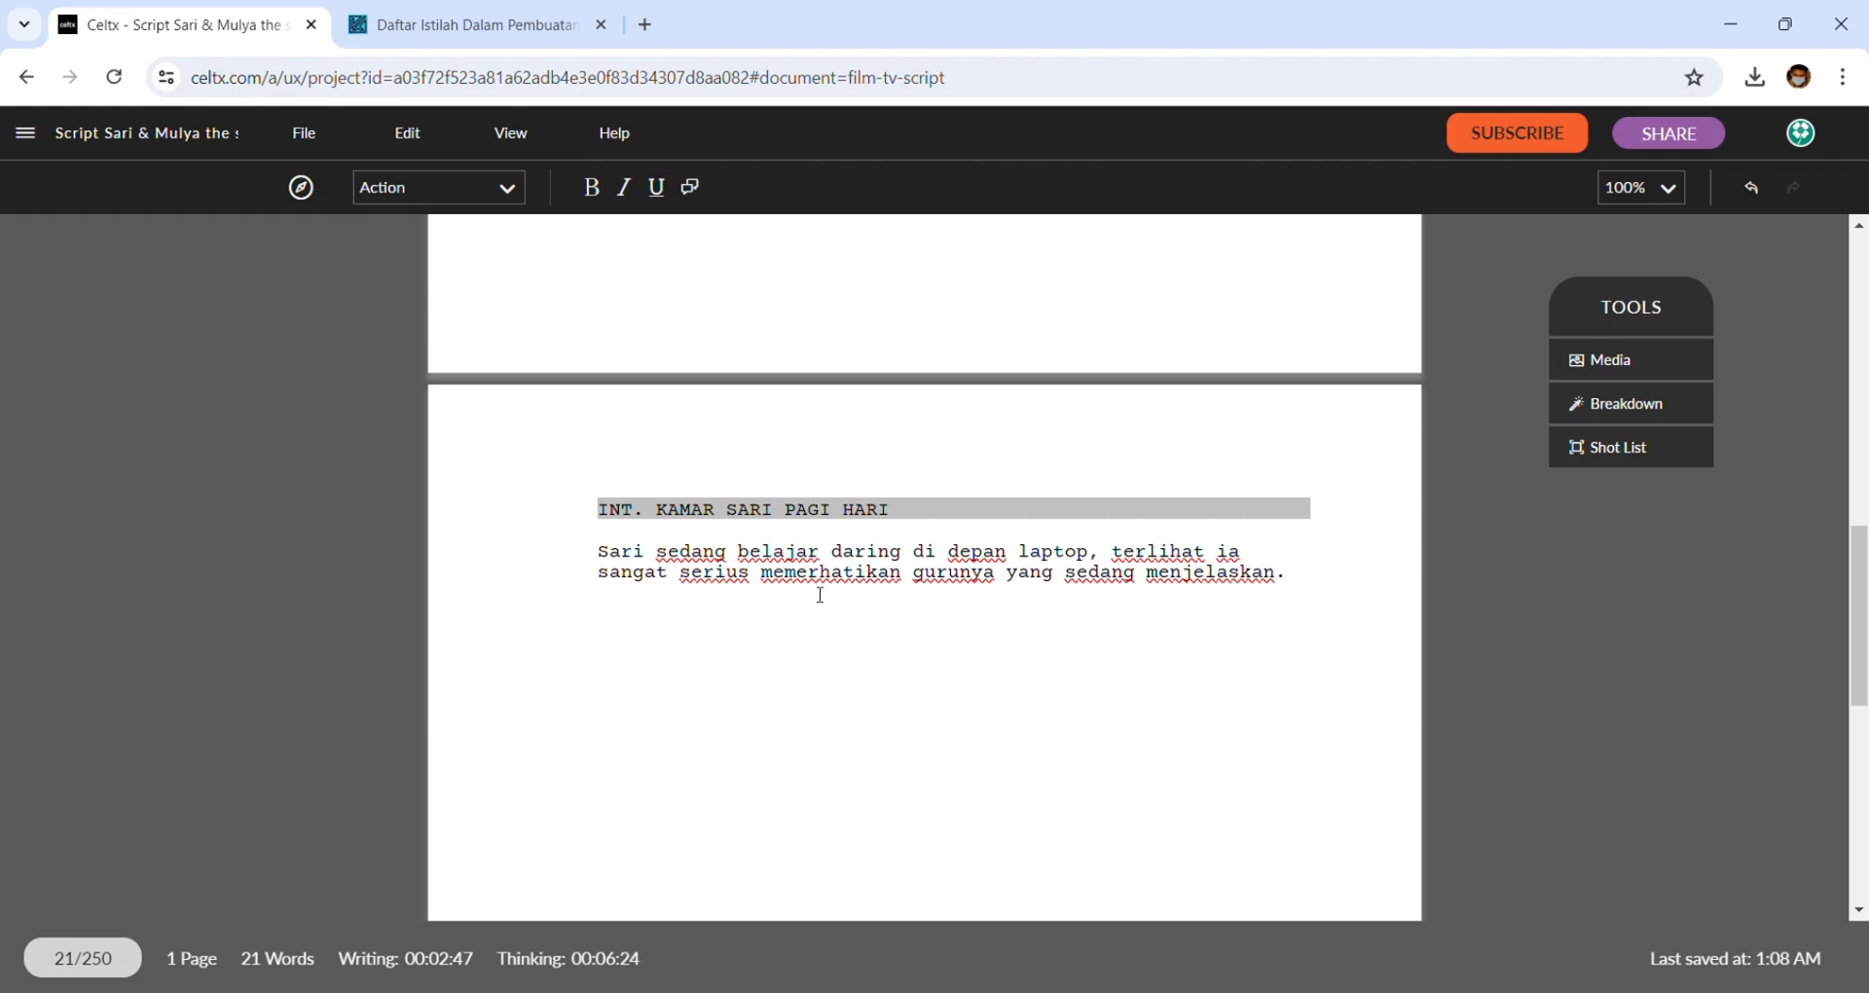
scroll(720, 591, down, 1)
scroll(720, 591, up, 1)
key(Return)
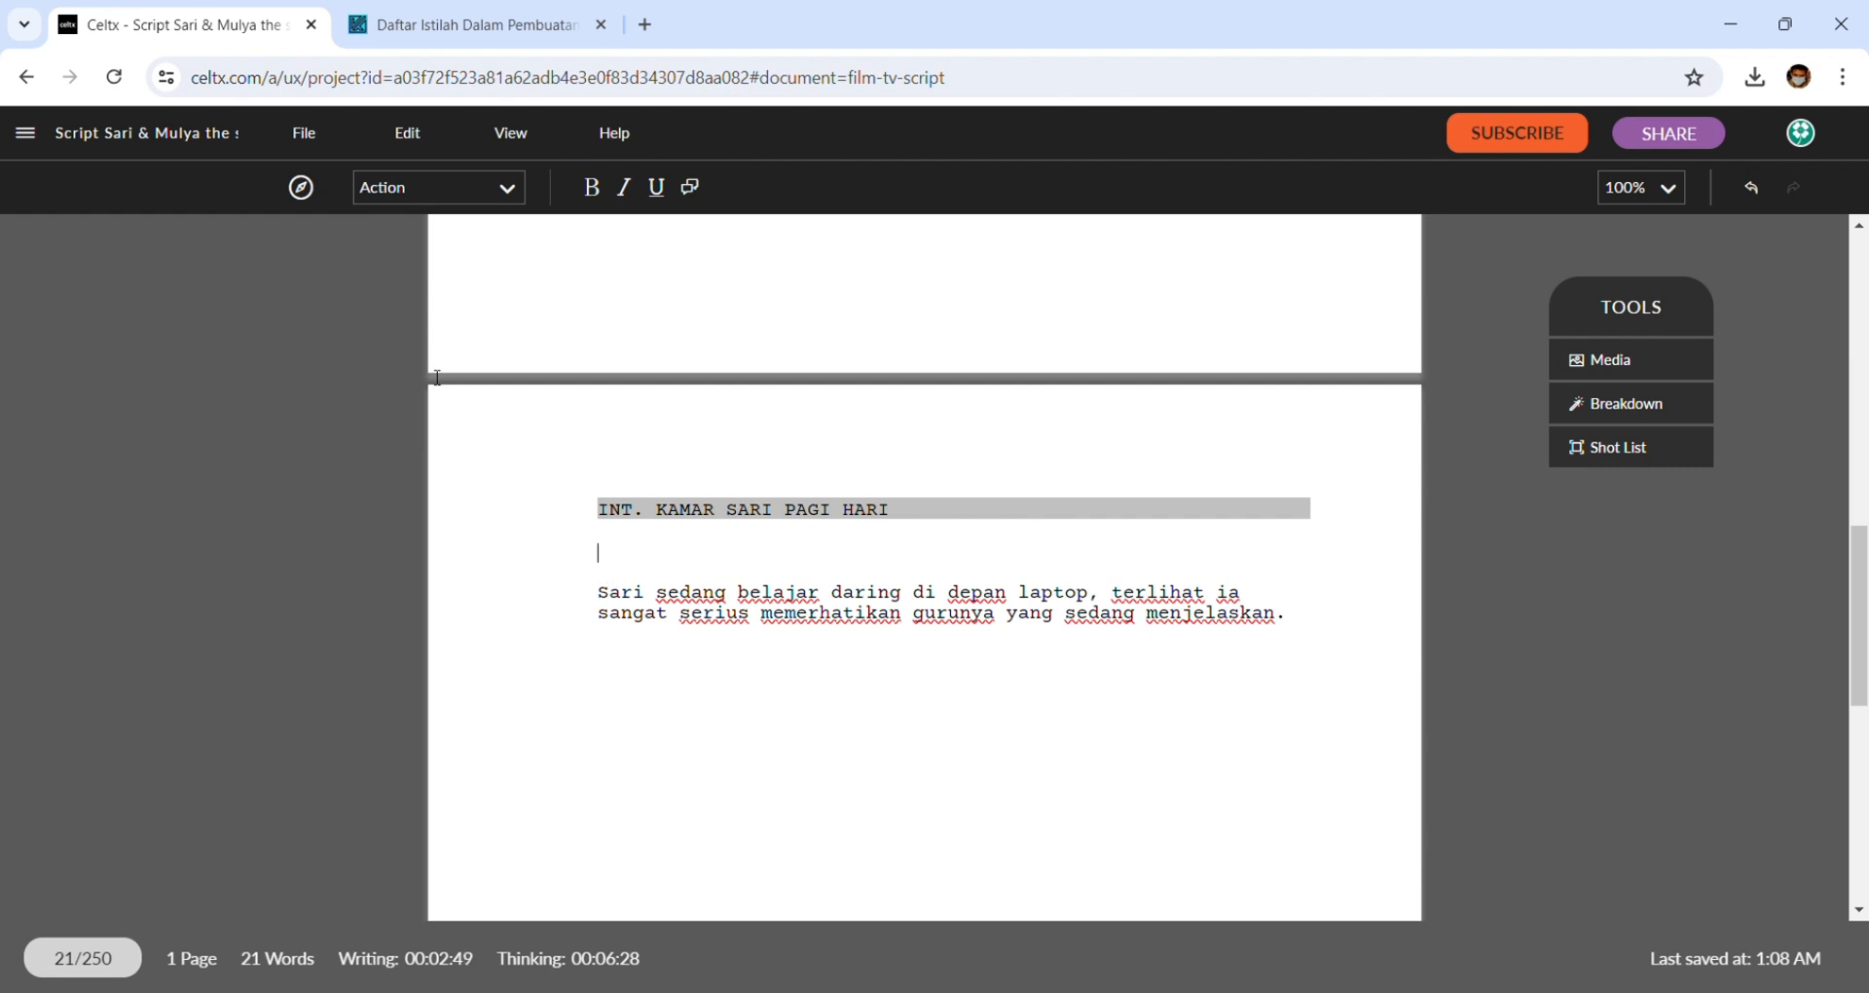
click(448, 193)
click(427, 596)
text(1)
- Add a Shot line numbered 2 below the action paragraph
click(1292, 625)
click(425, 198)
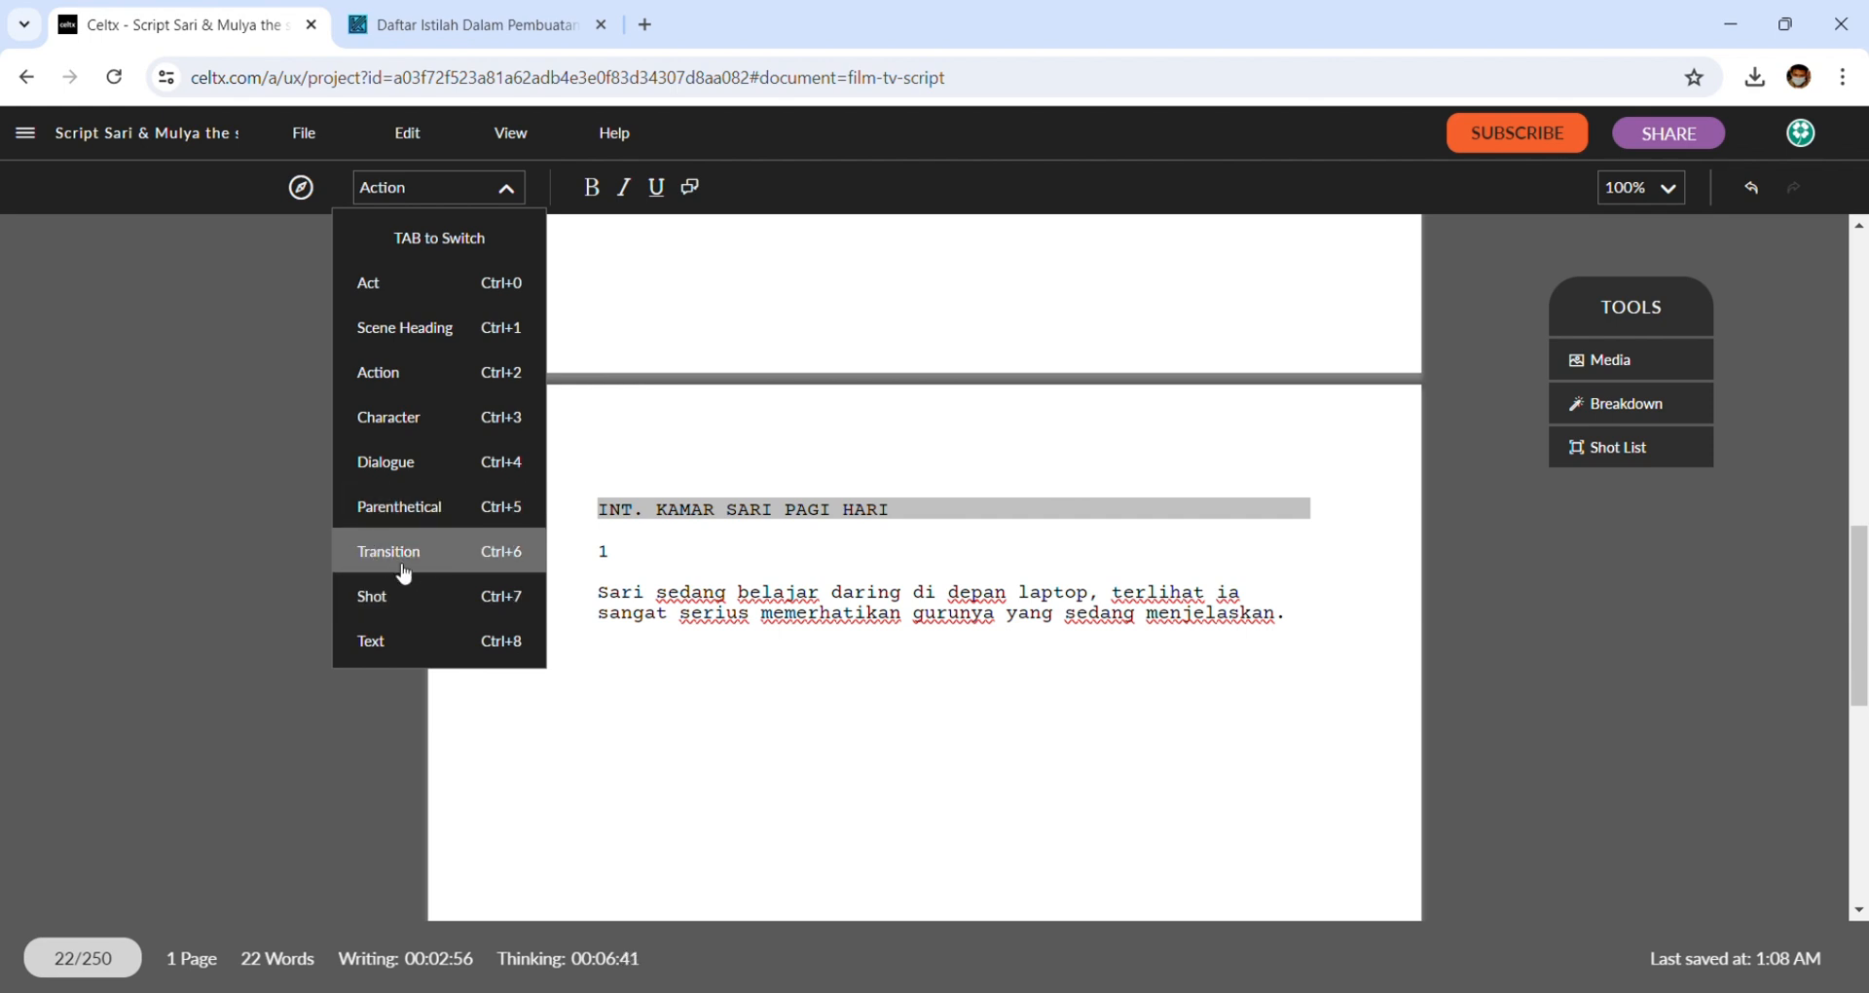
click(418, 606)
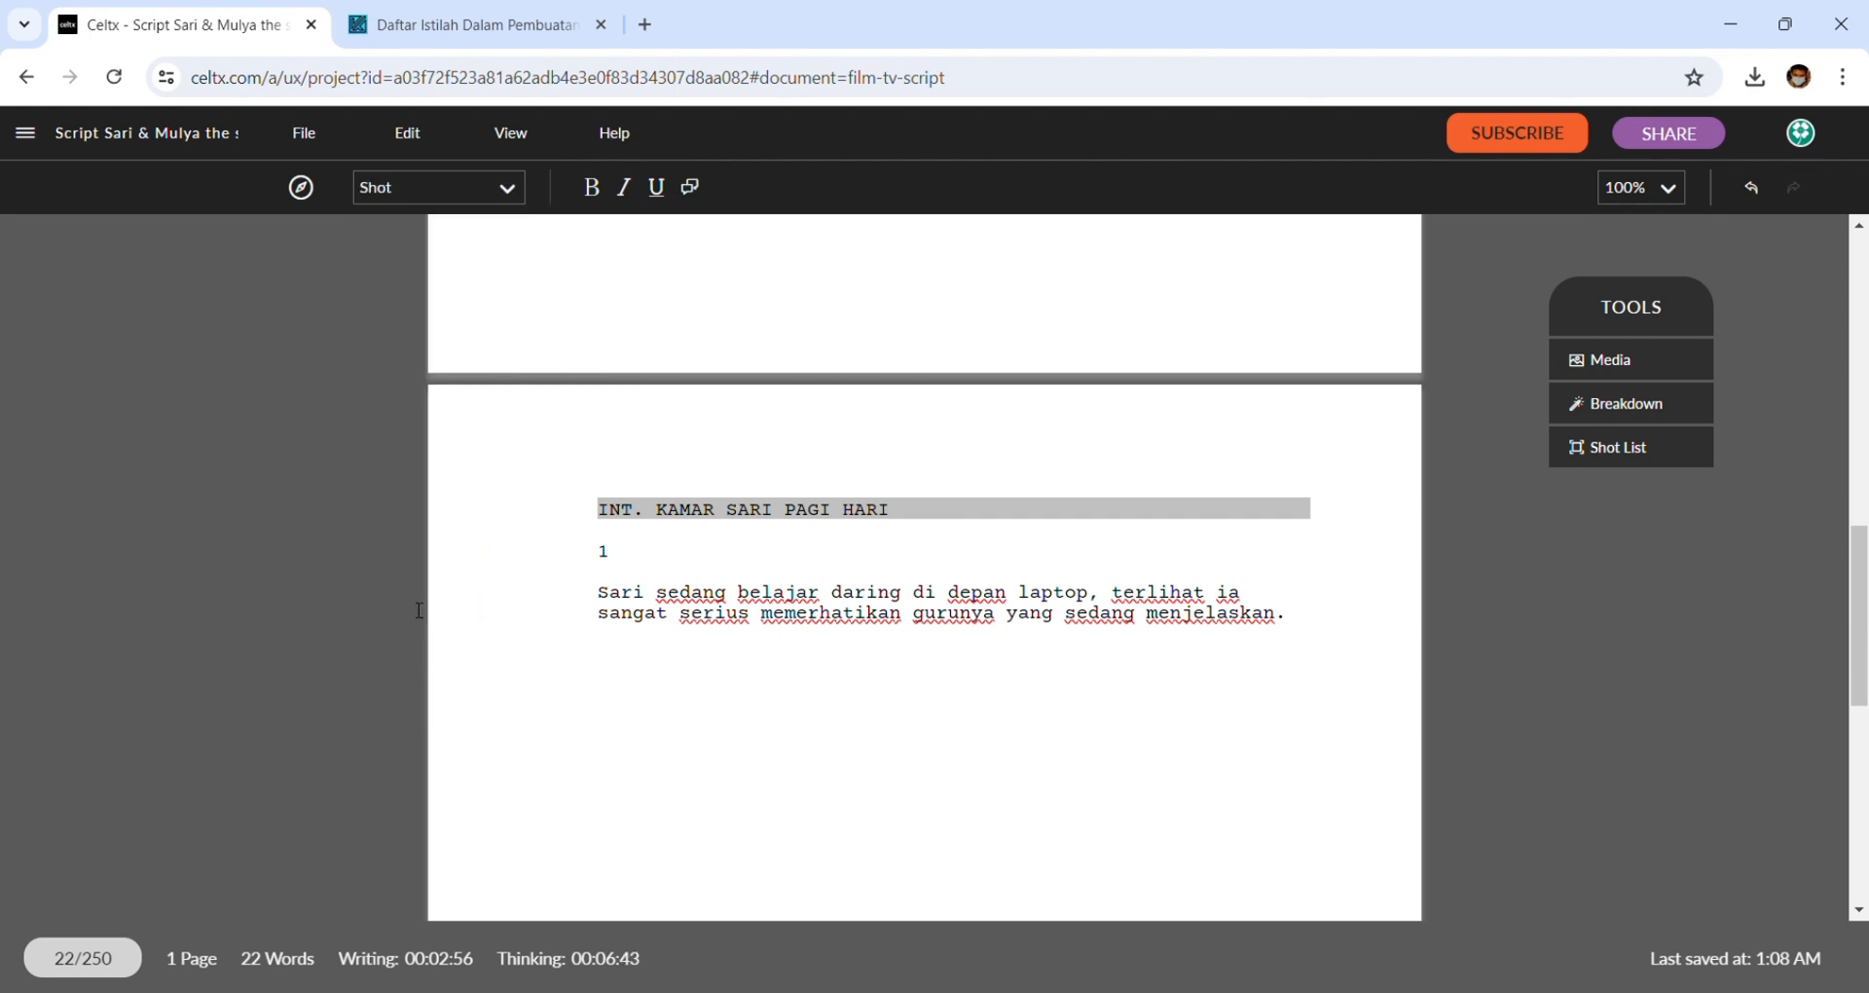
text(2)
key(BackSpace)
- Write the Action text "Terlihat mulya menghampiri sari dari samping meja belajar." below shot number 2
click(433, 200)
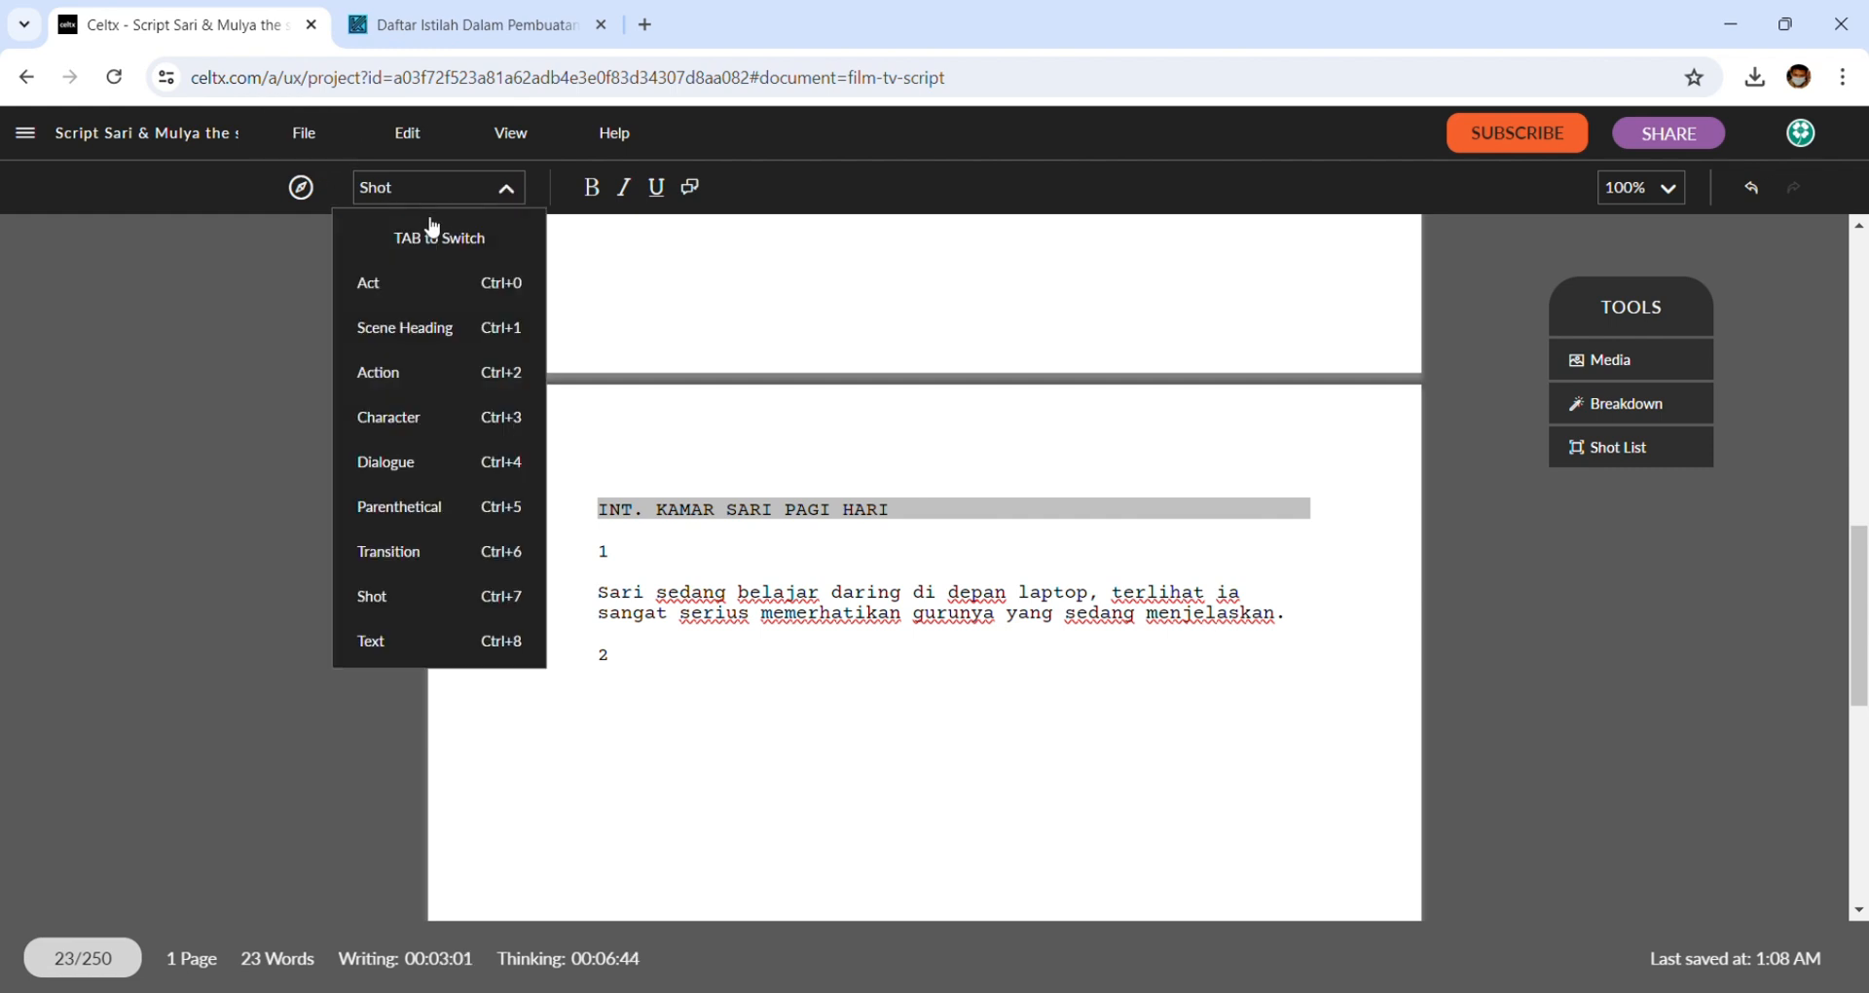
click(434, 373)
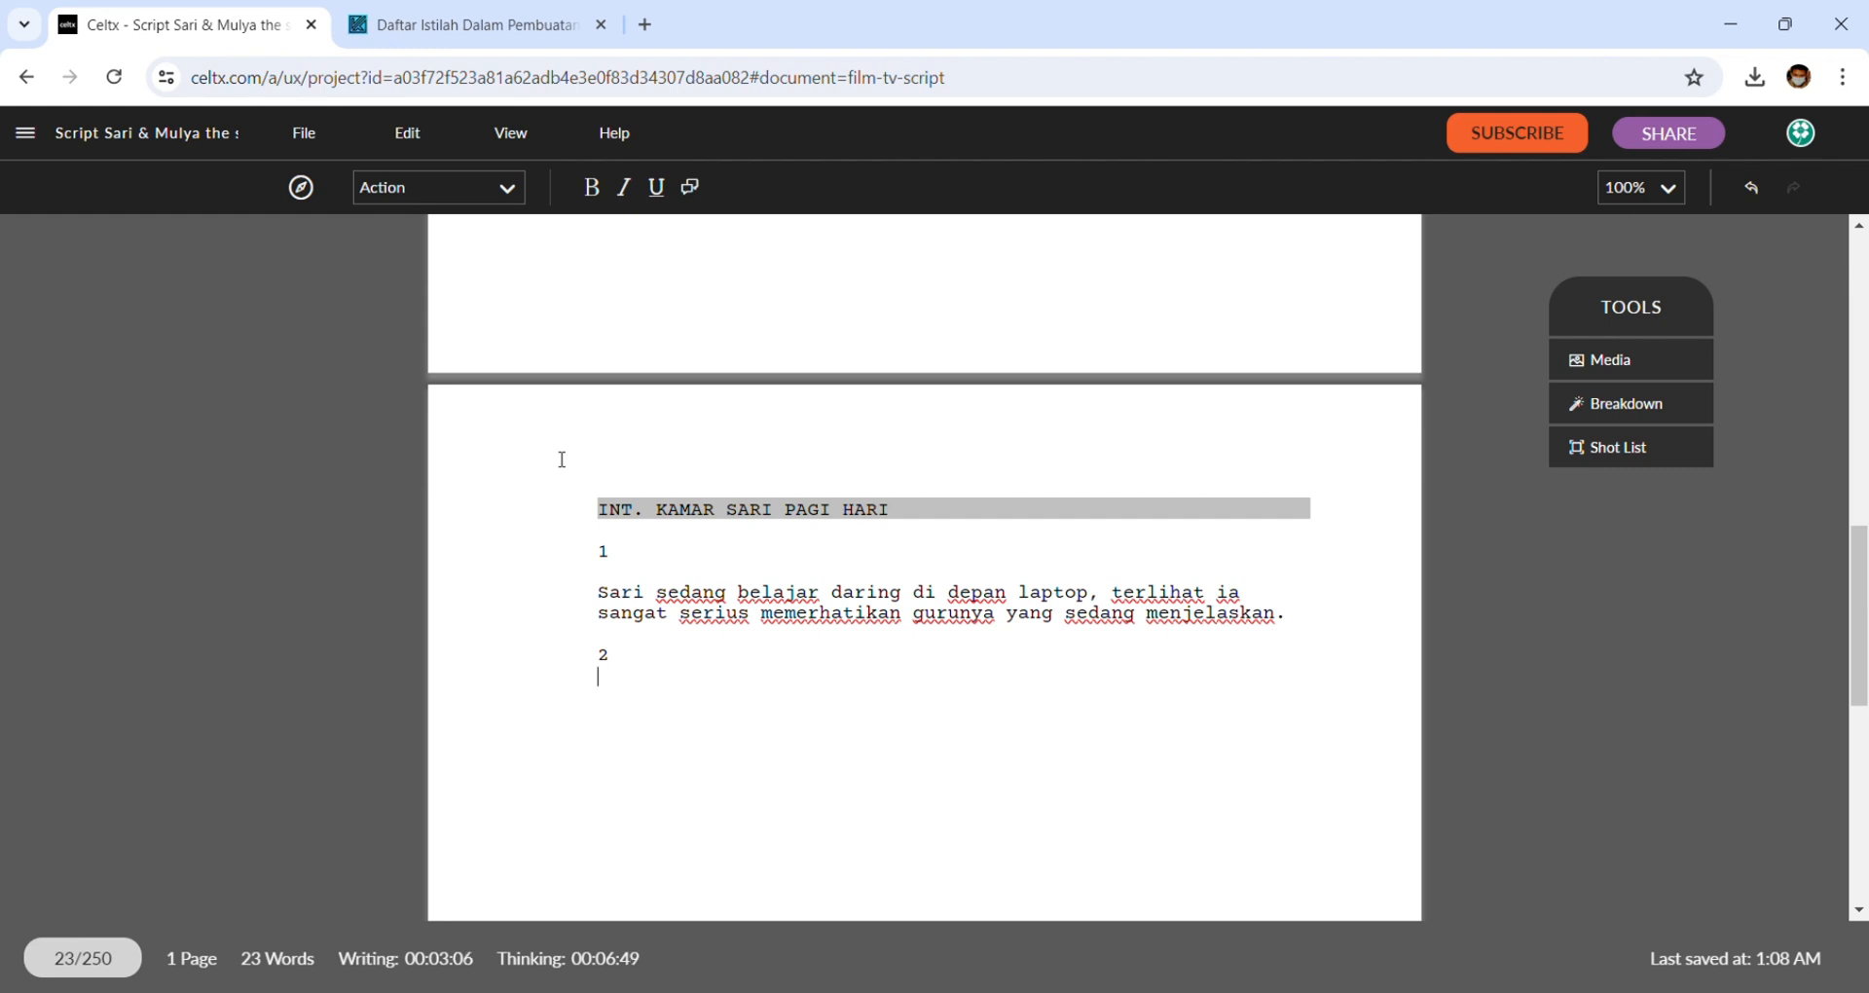
text(Terlihat )
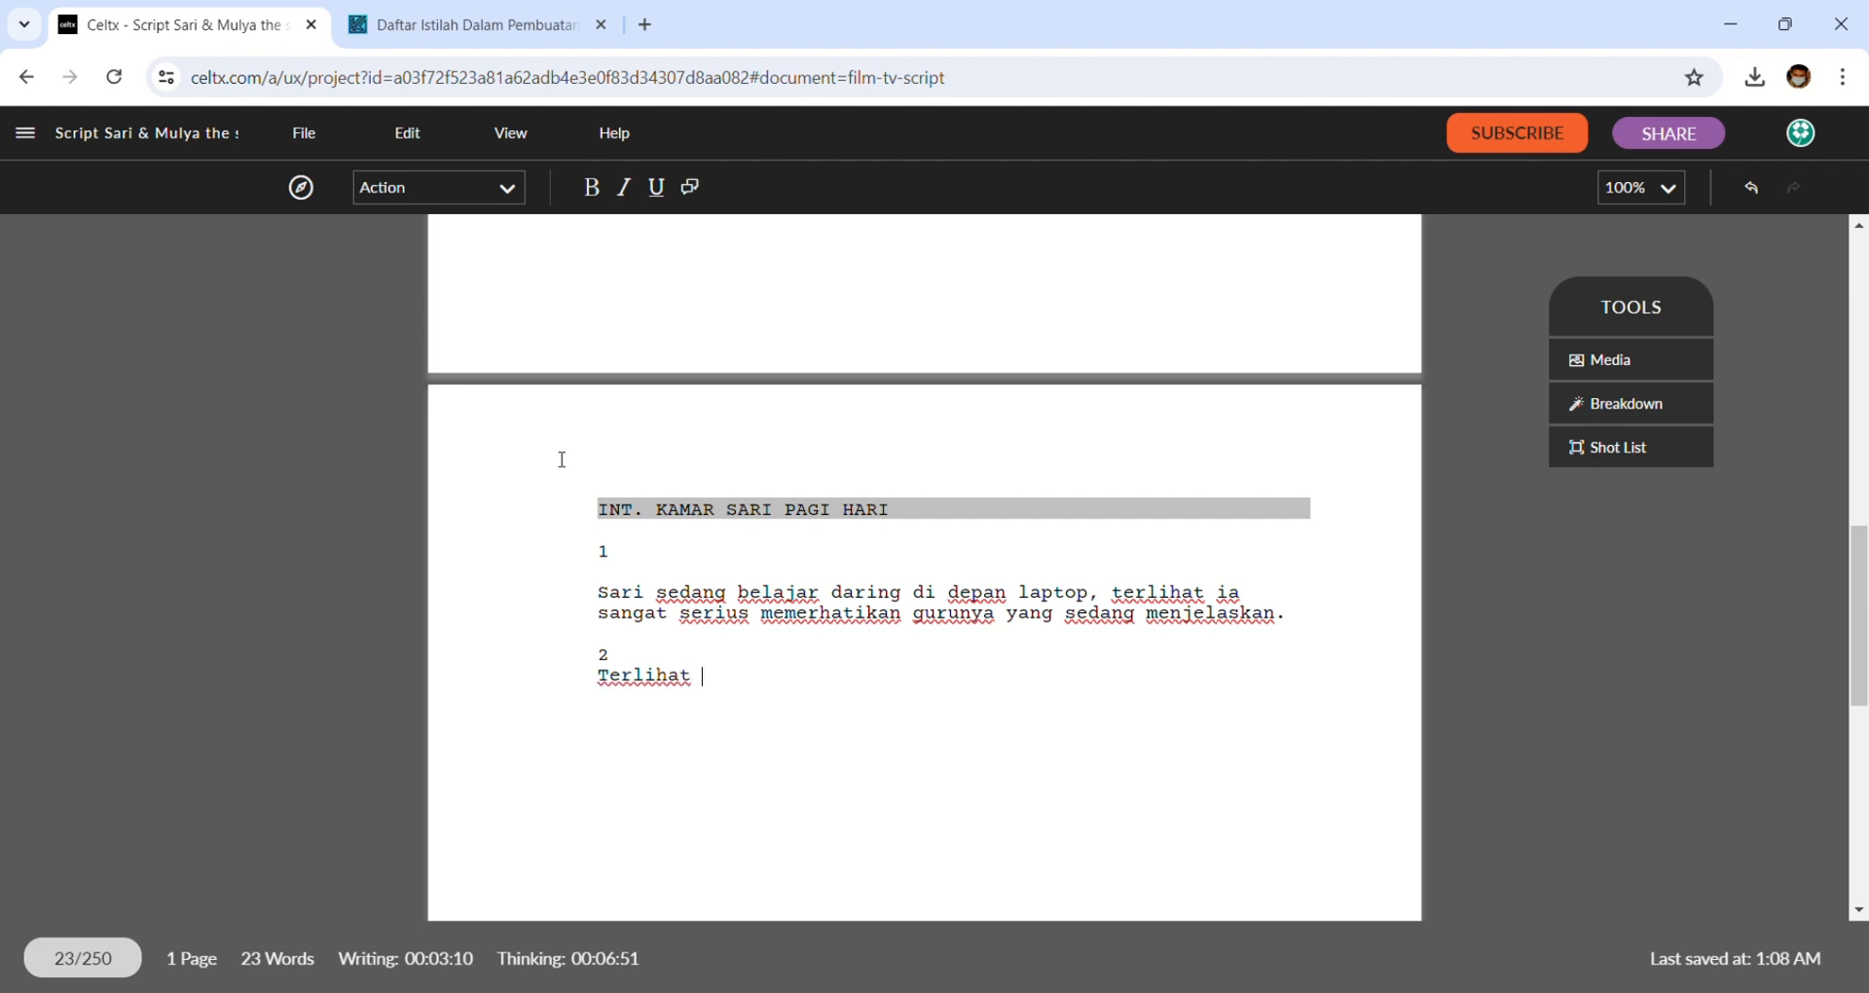
text(mulya menghampiri )
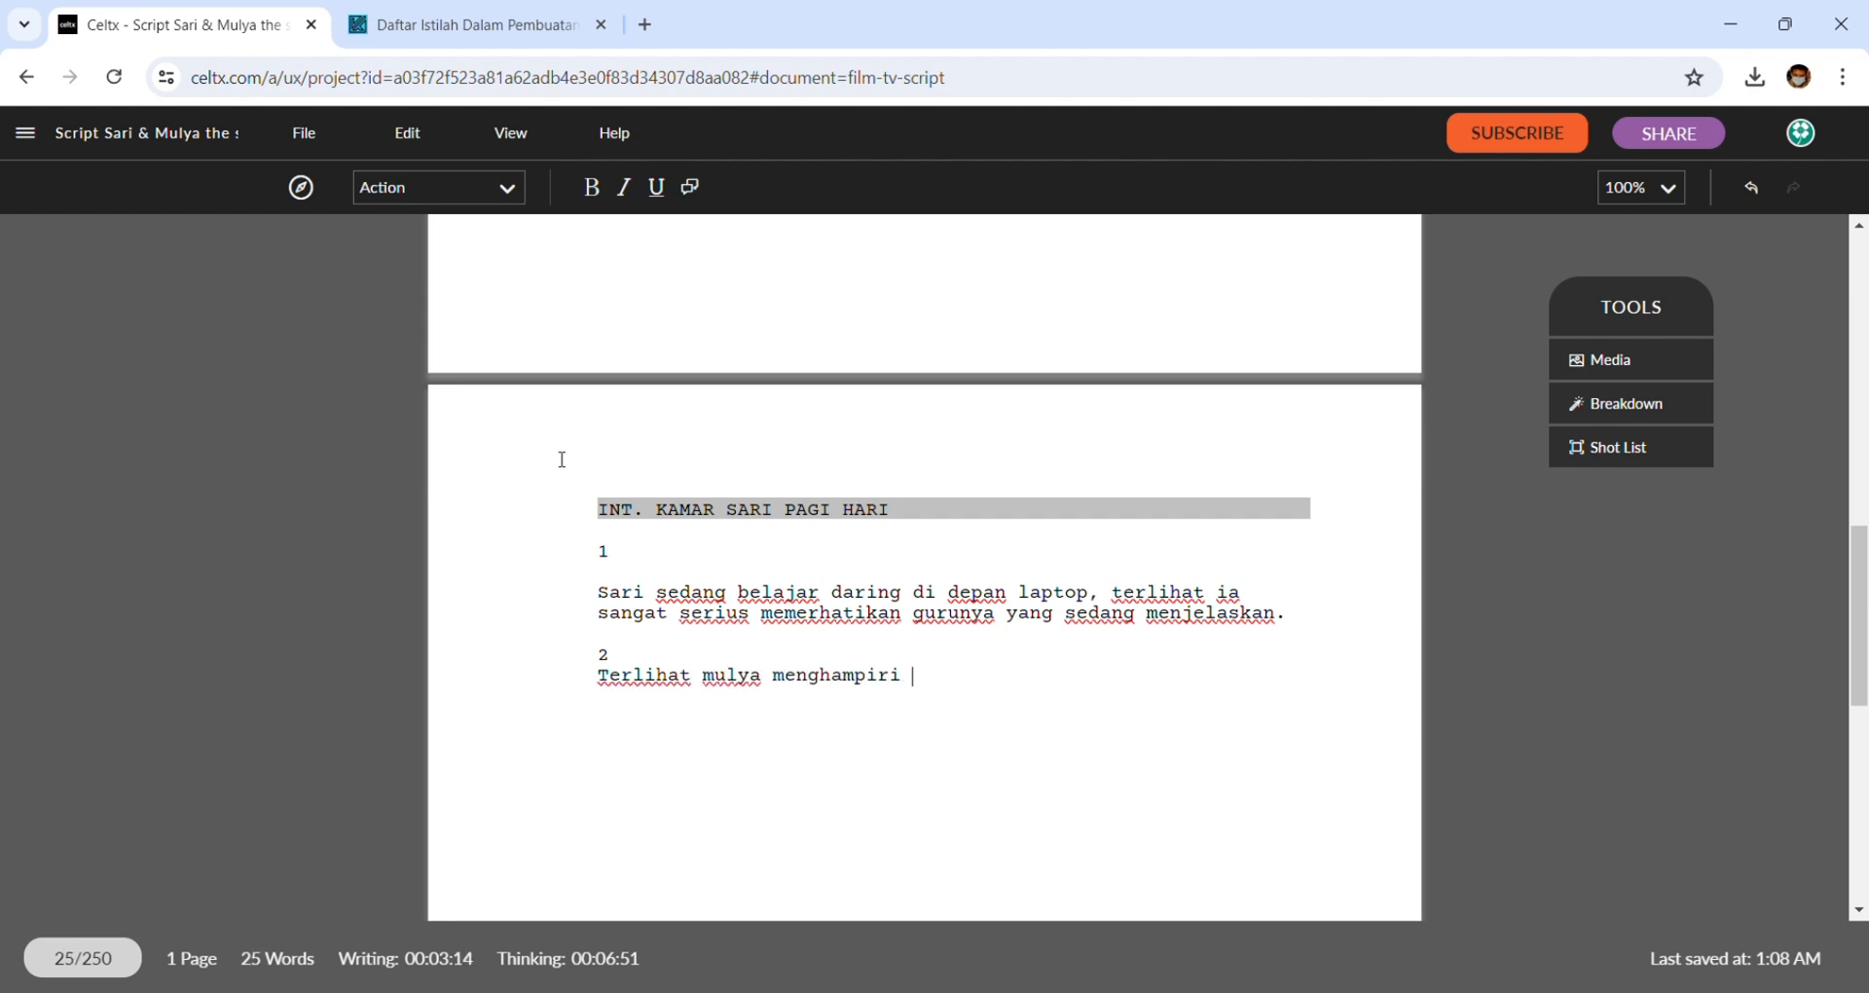
text(sari dari )
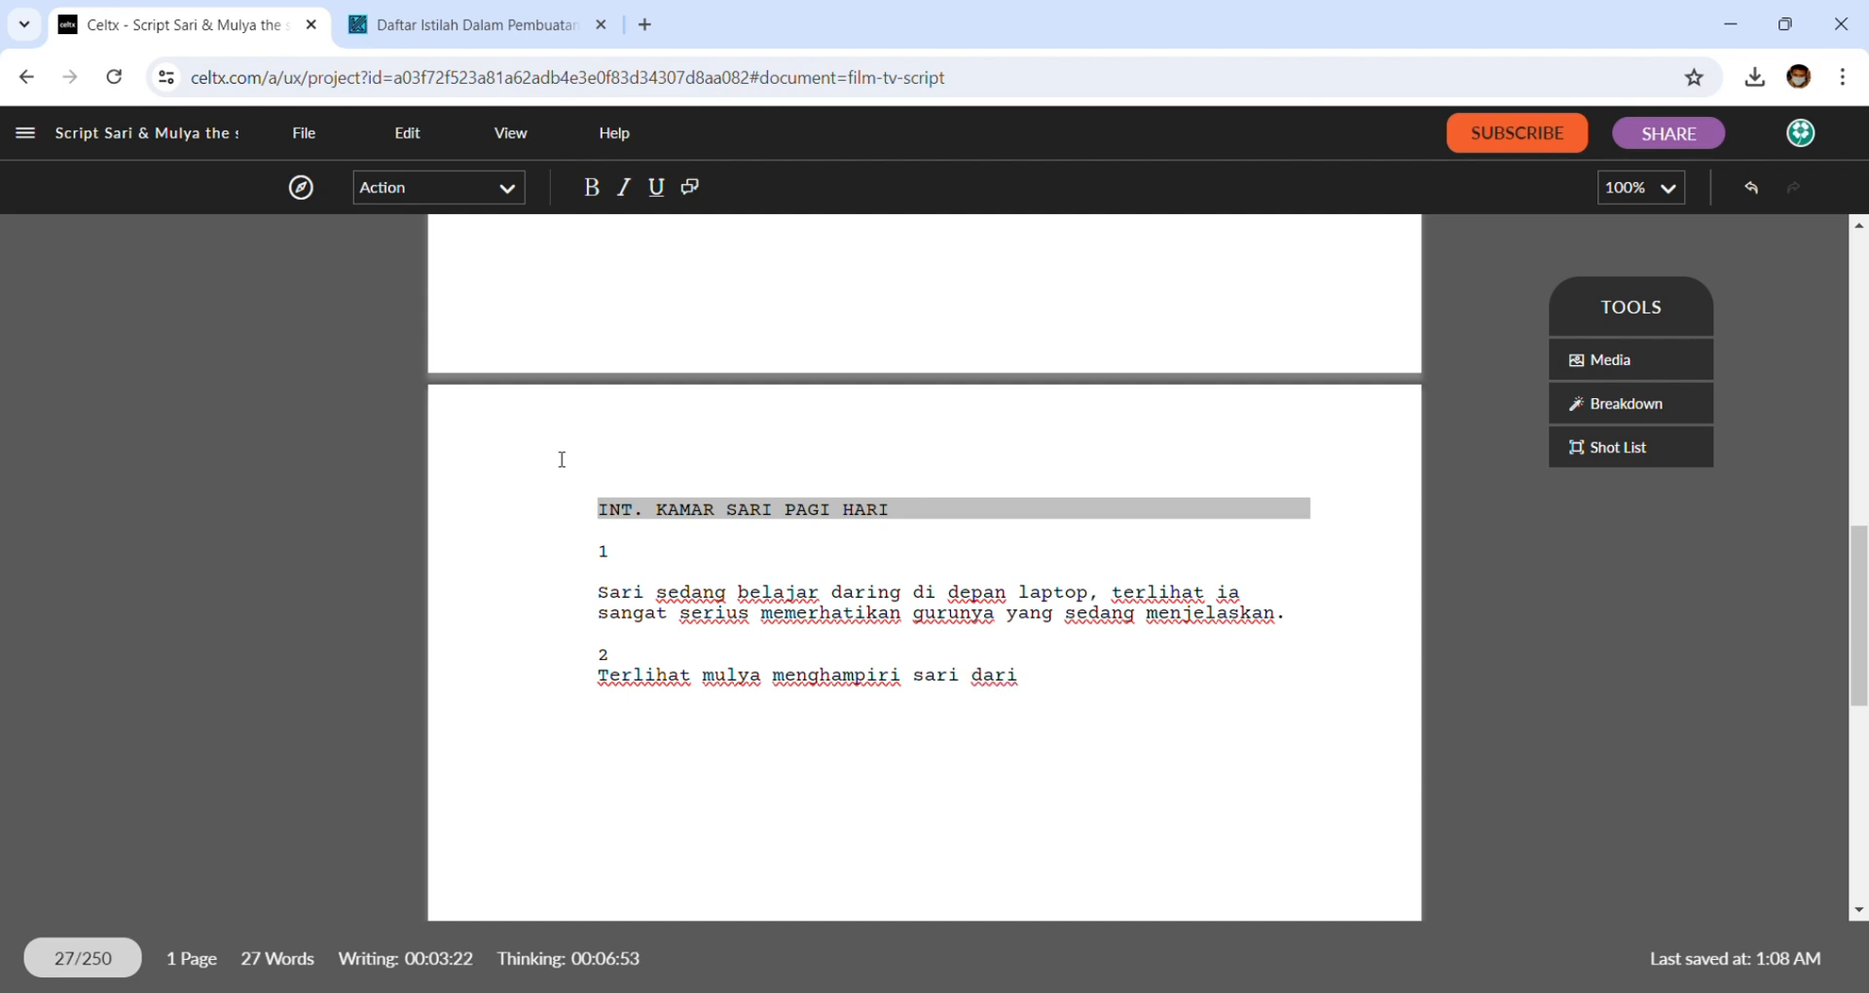
text(samping meja b)
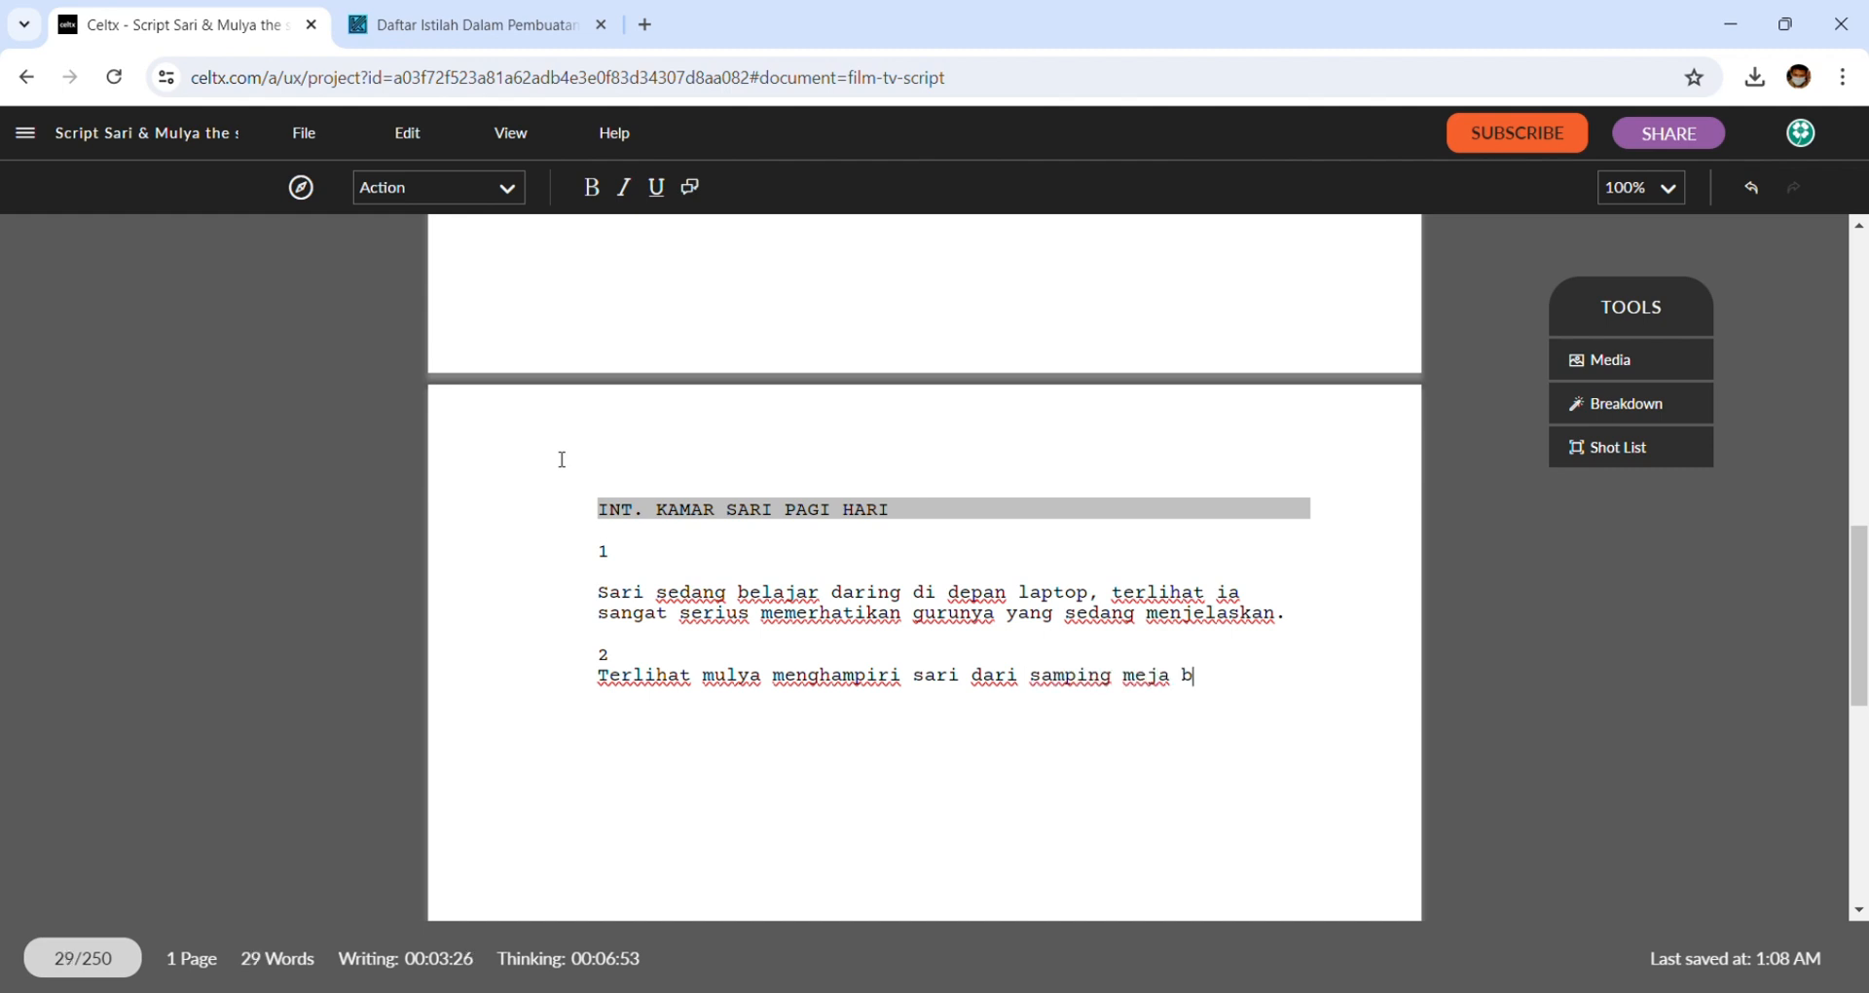
text(elajar sari)
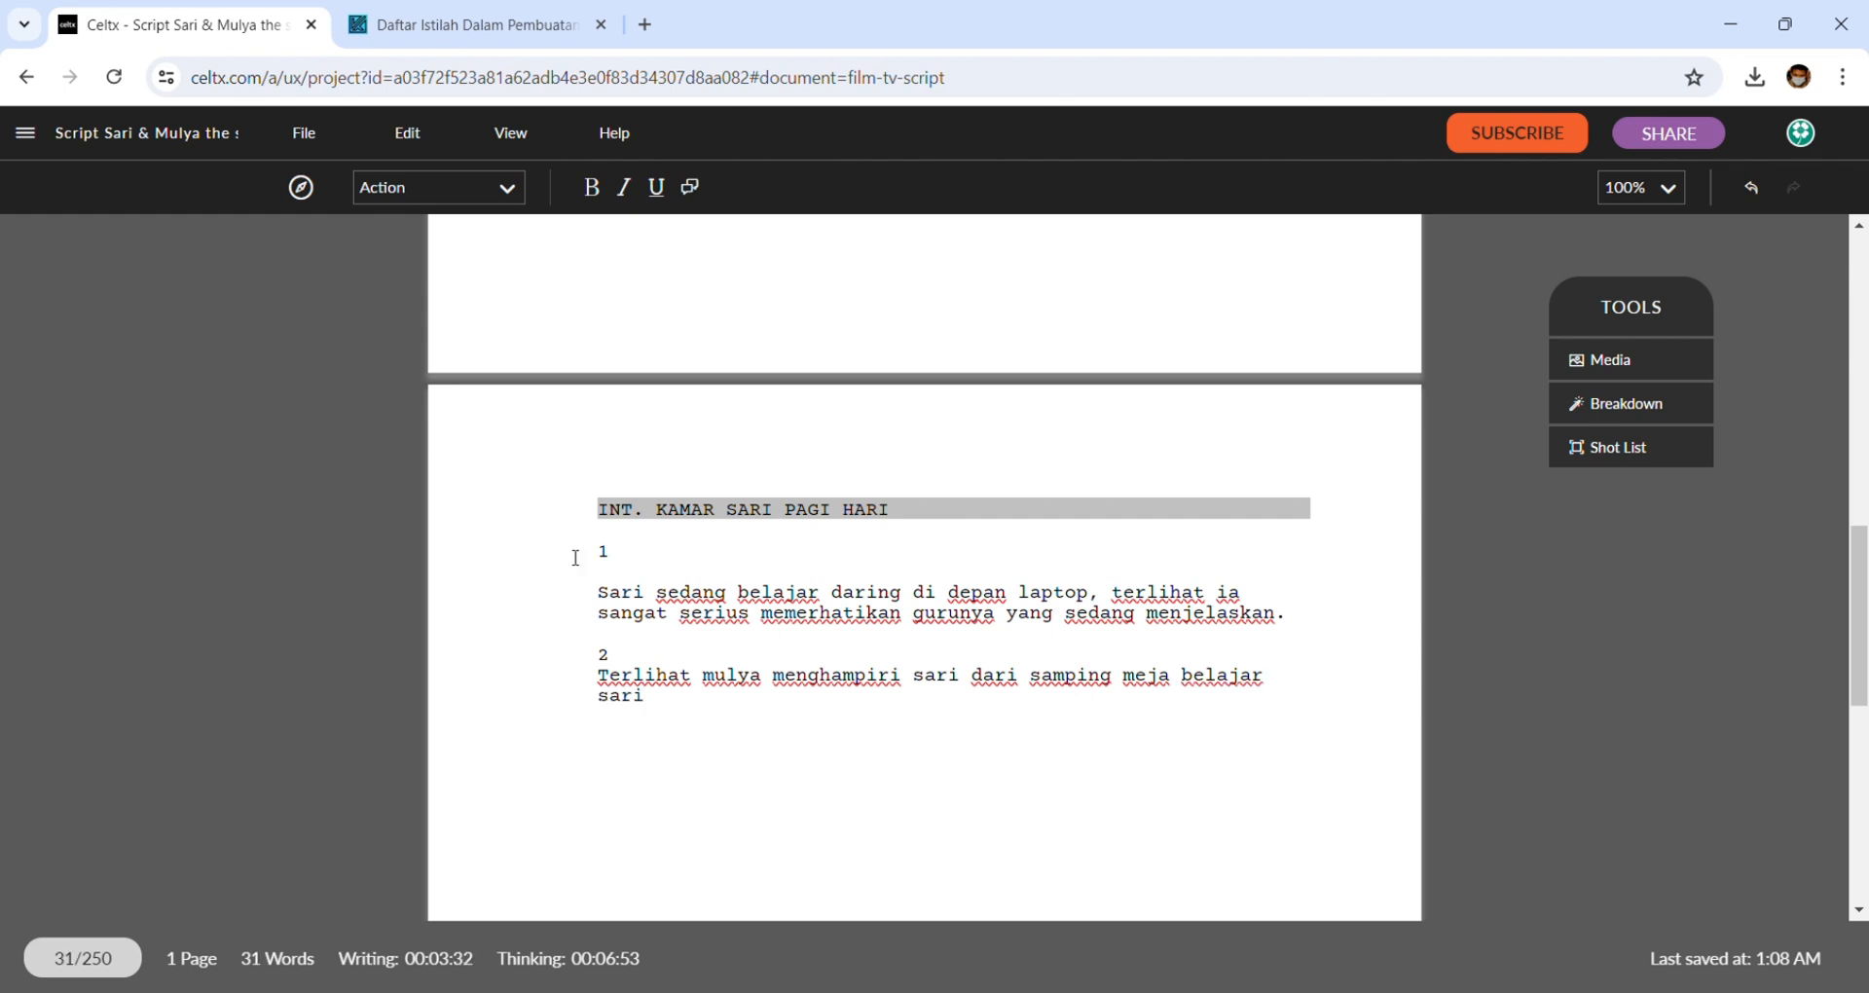
drag(664, 713, 577, 714)
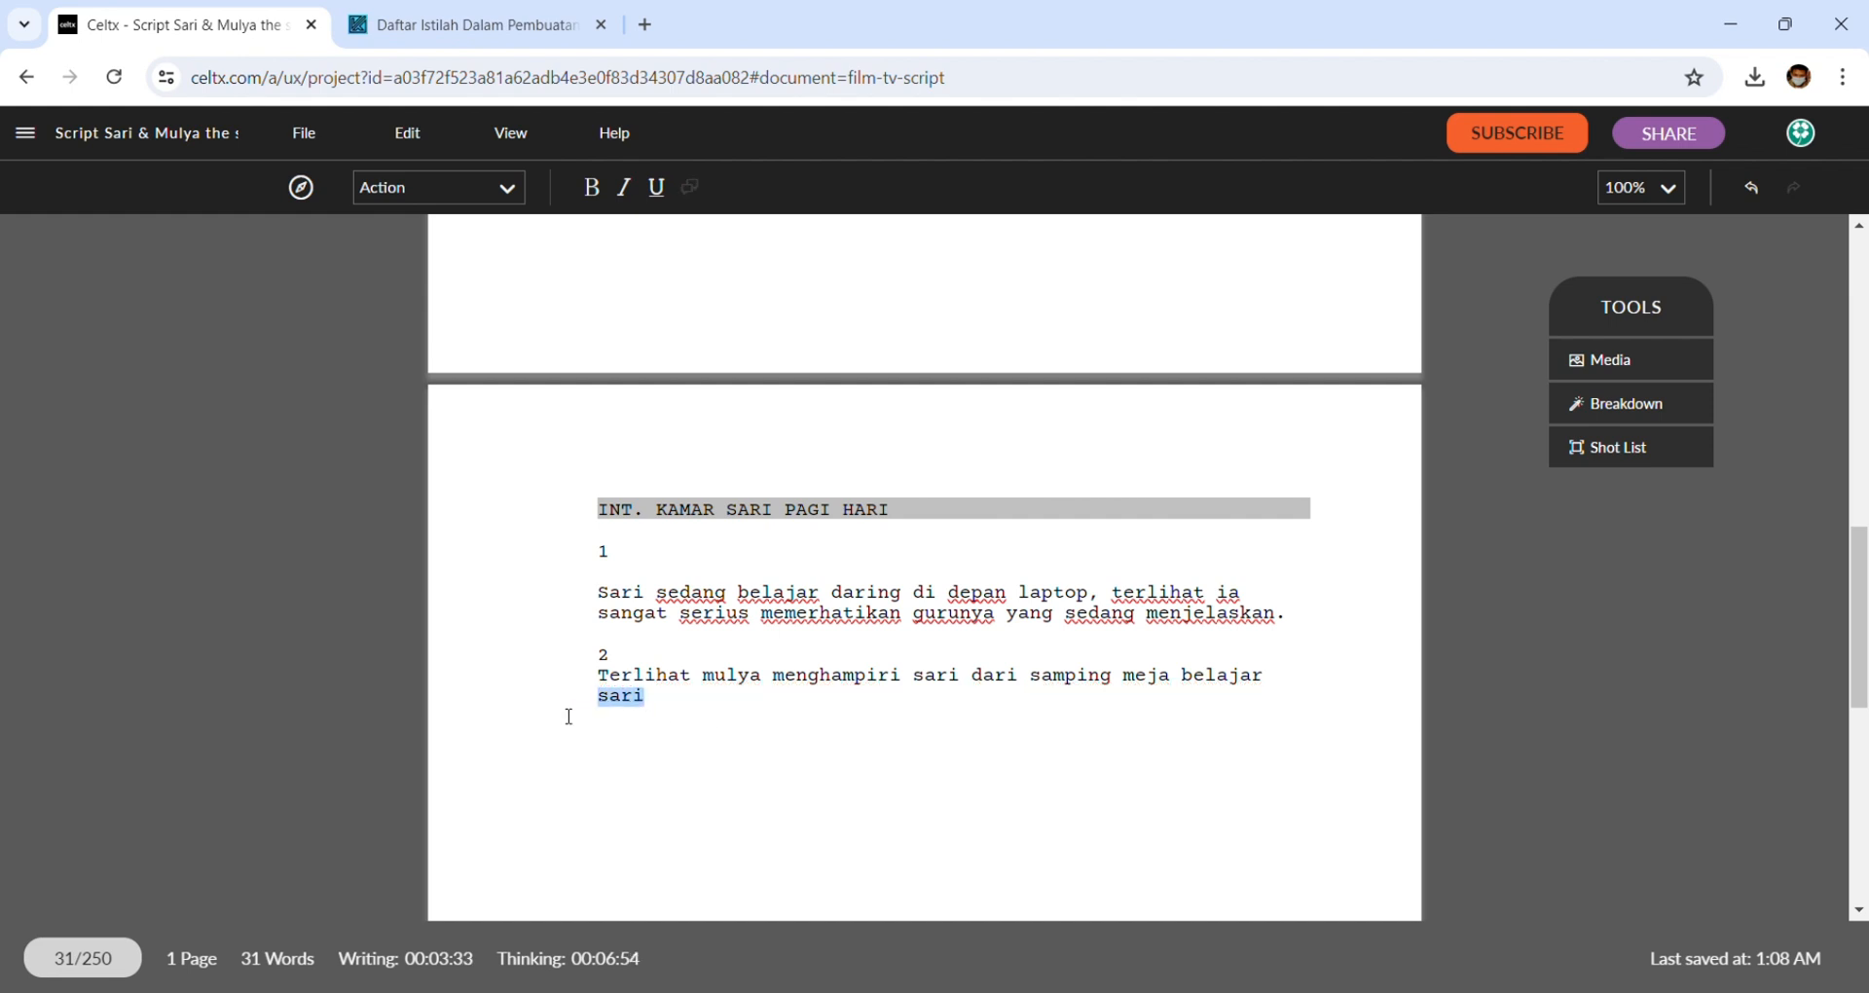
key(BackSpace)
text(.)
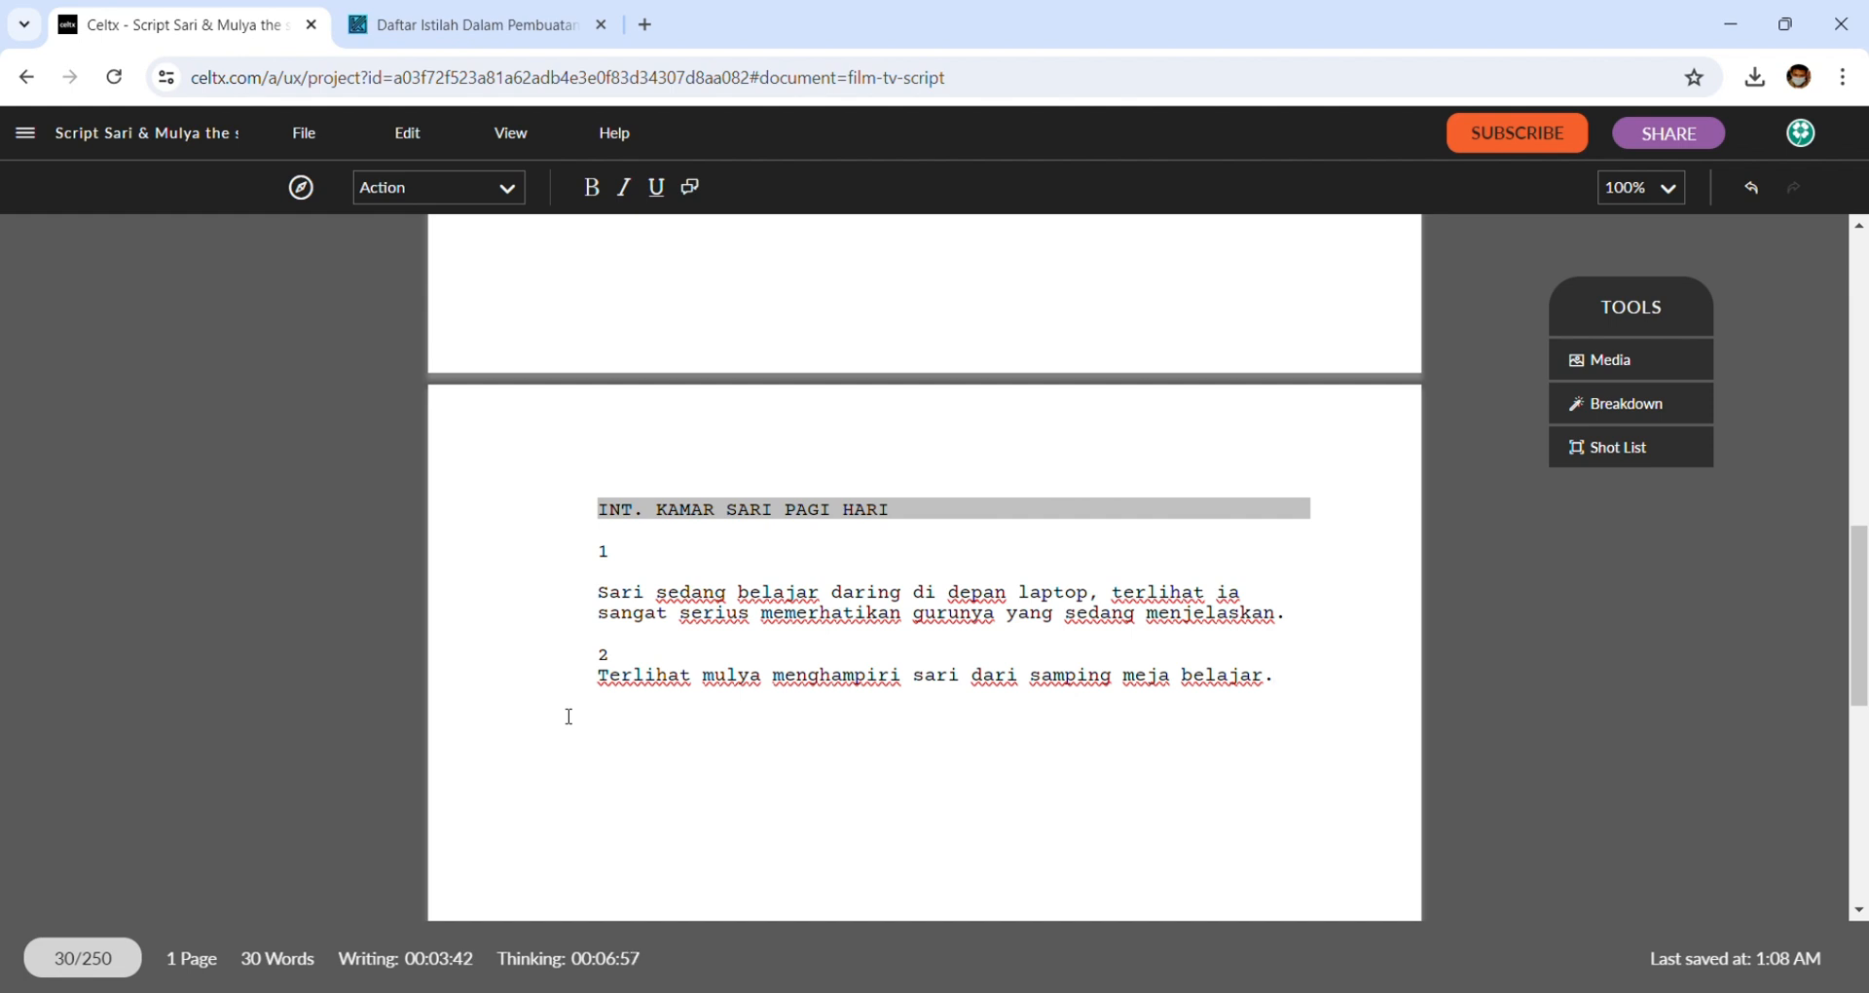
- Continue the shot 2 action paragraph with "Ia membawa sebuah poster mengenai sistem imun." and start a new line below it
key(Return)
text(te)
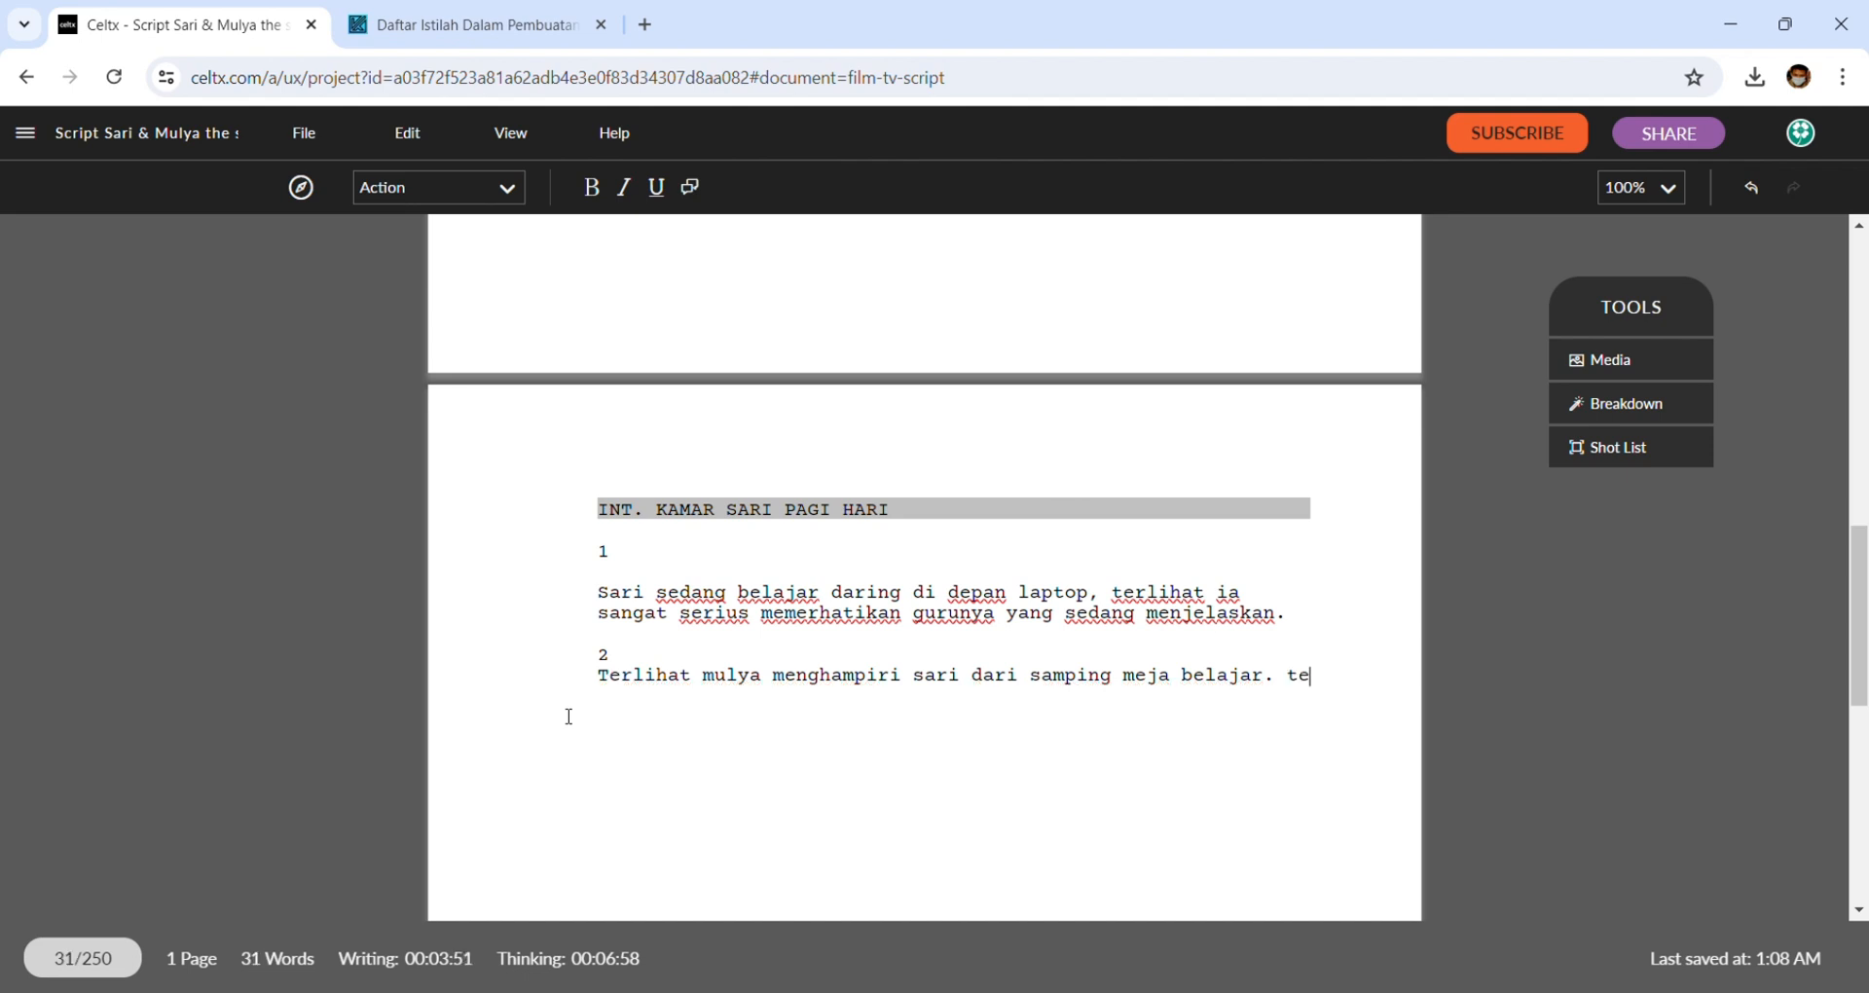
key(BackSpace)
key(BackSpace)
text(Ia ma)
key(BackSpace)
text(embawa sebuah p)
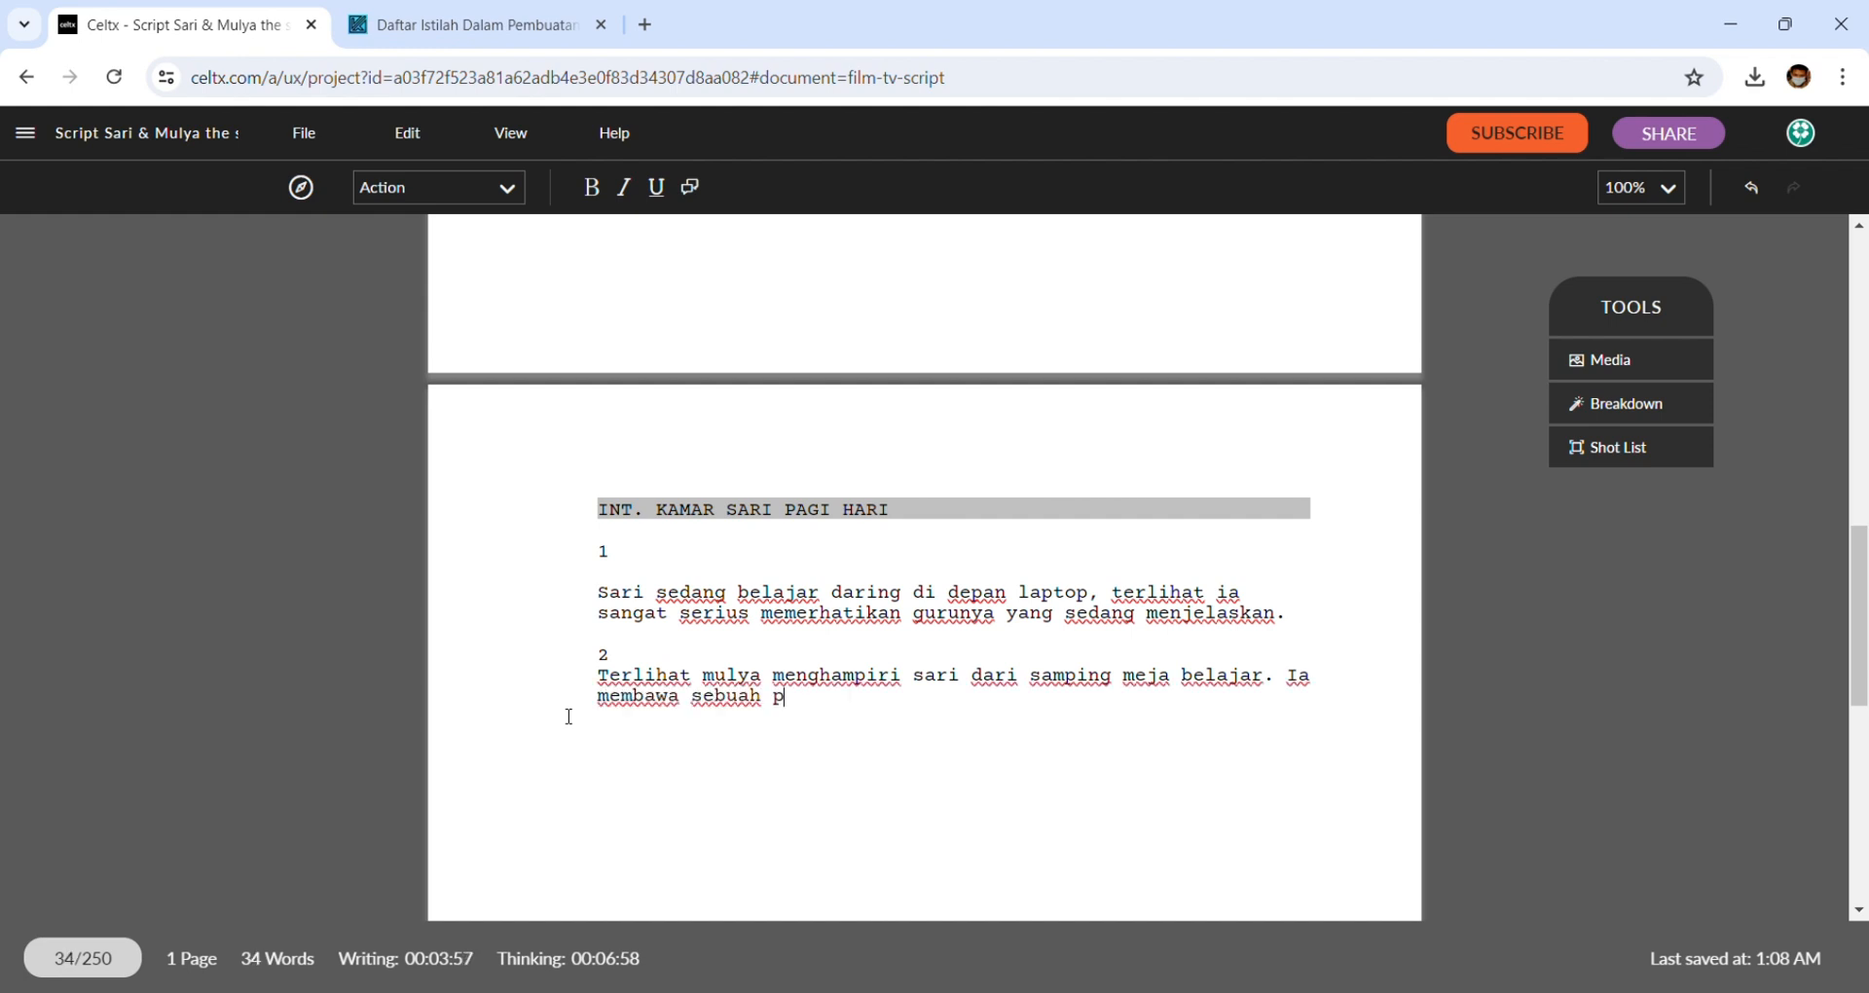
text(oster mengenai siste)
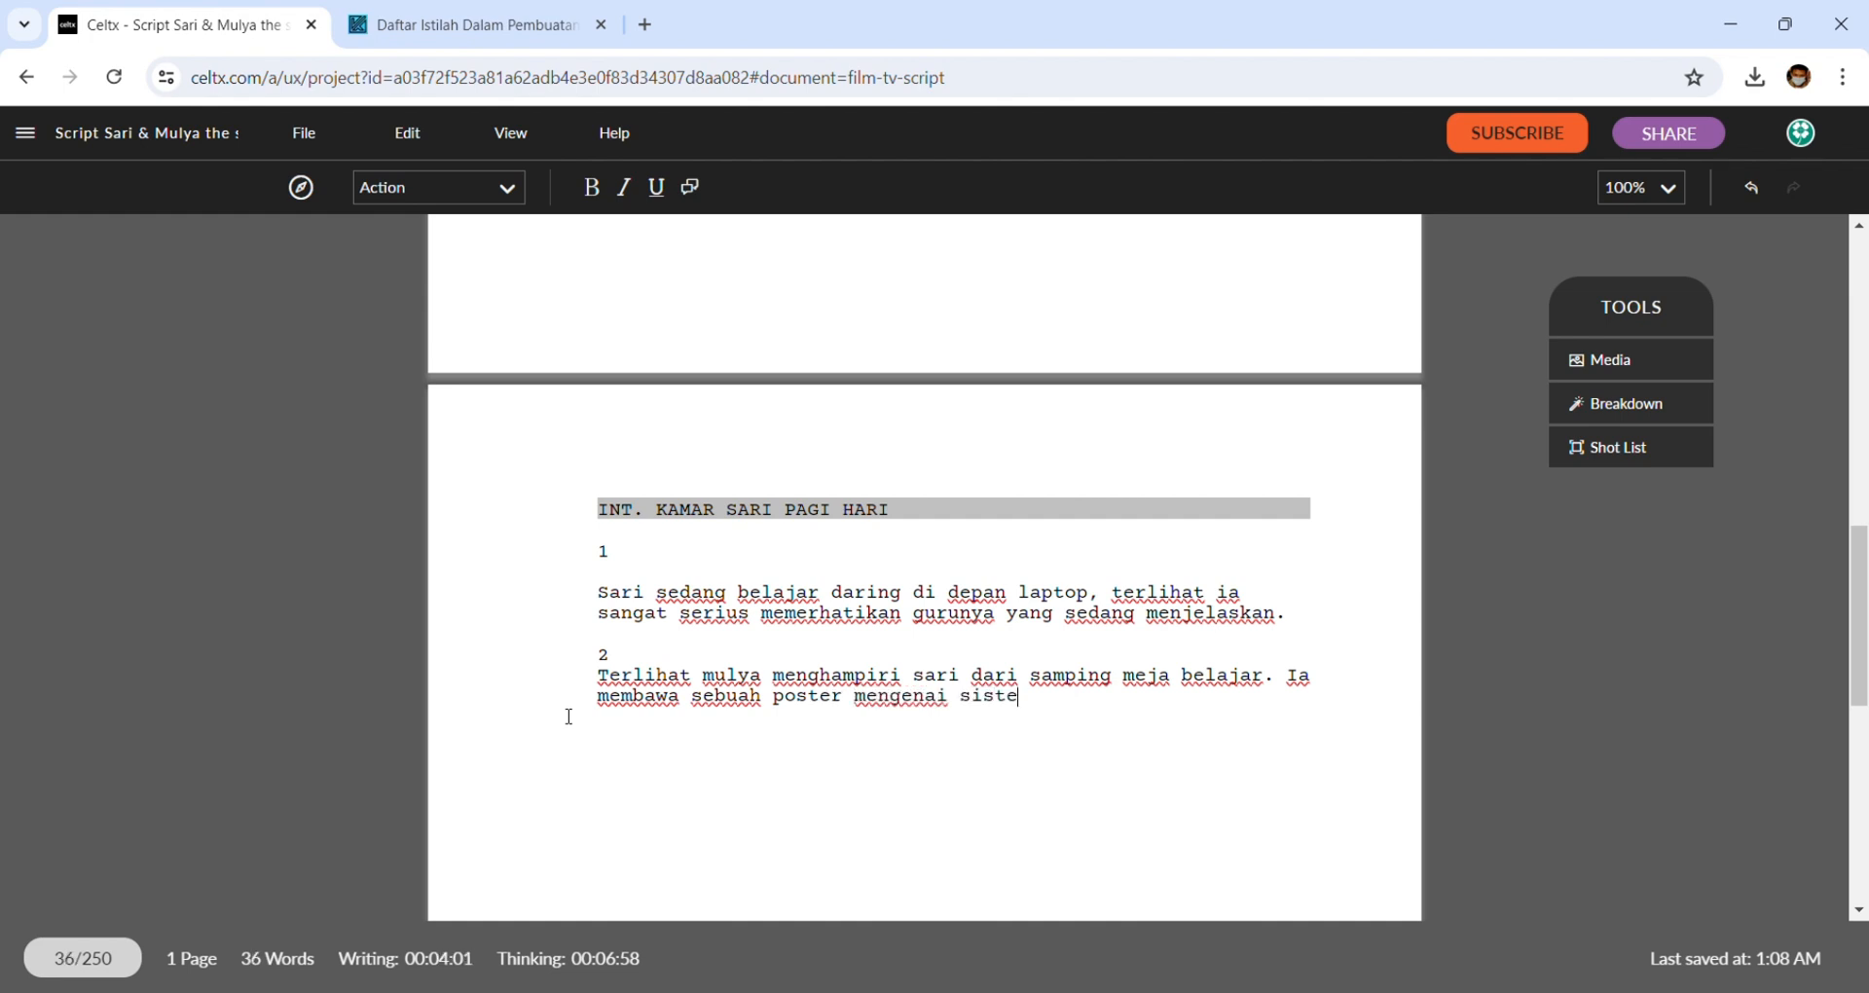
text(m imun.)
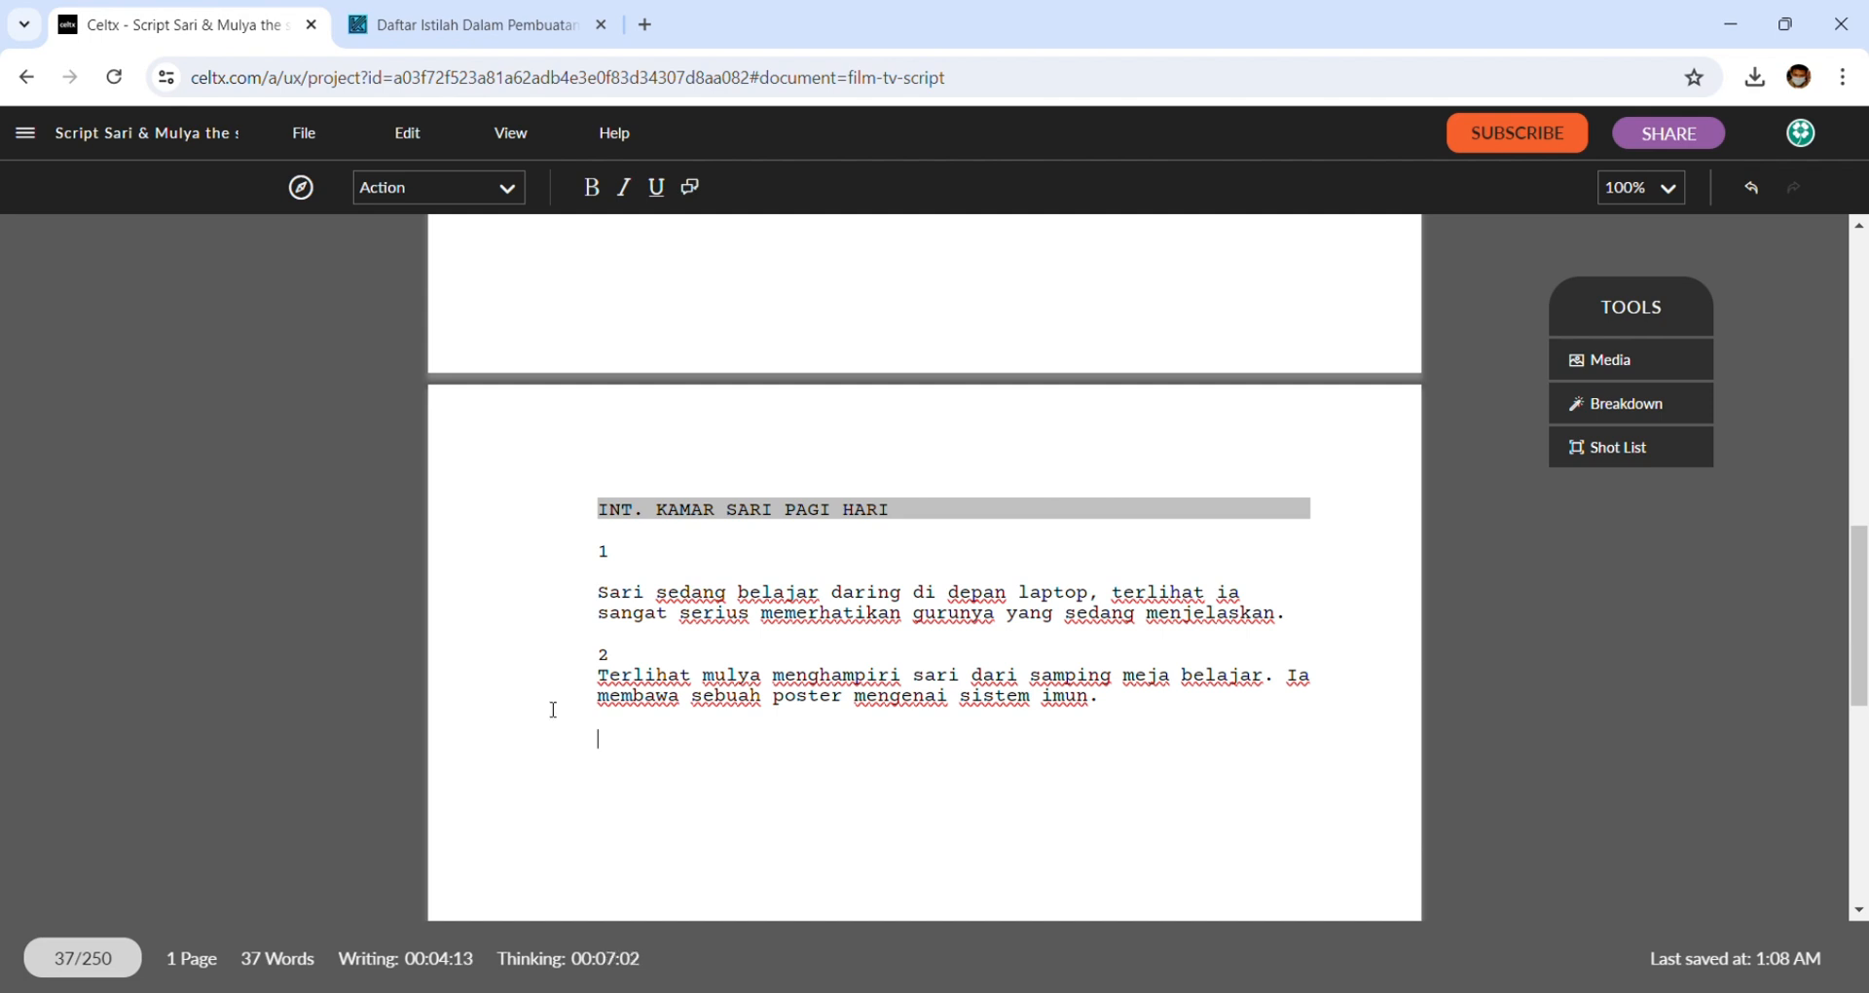
- Add the Character name MULYA below the shot 2 action paragraph
click(484, 187)
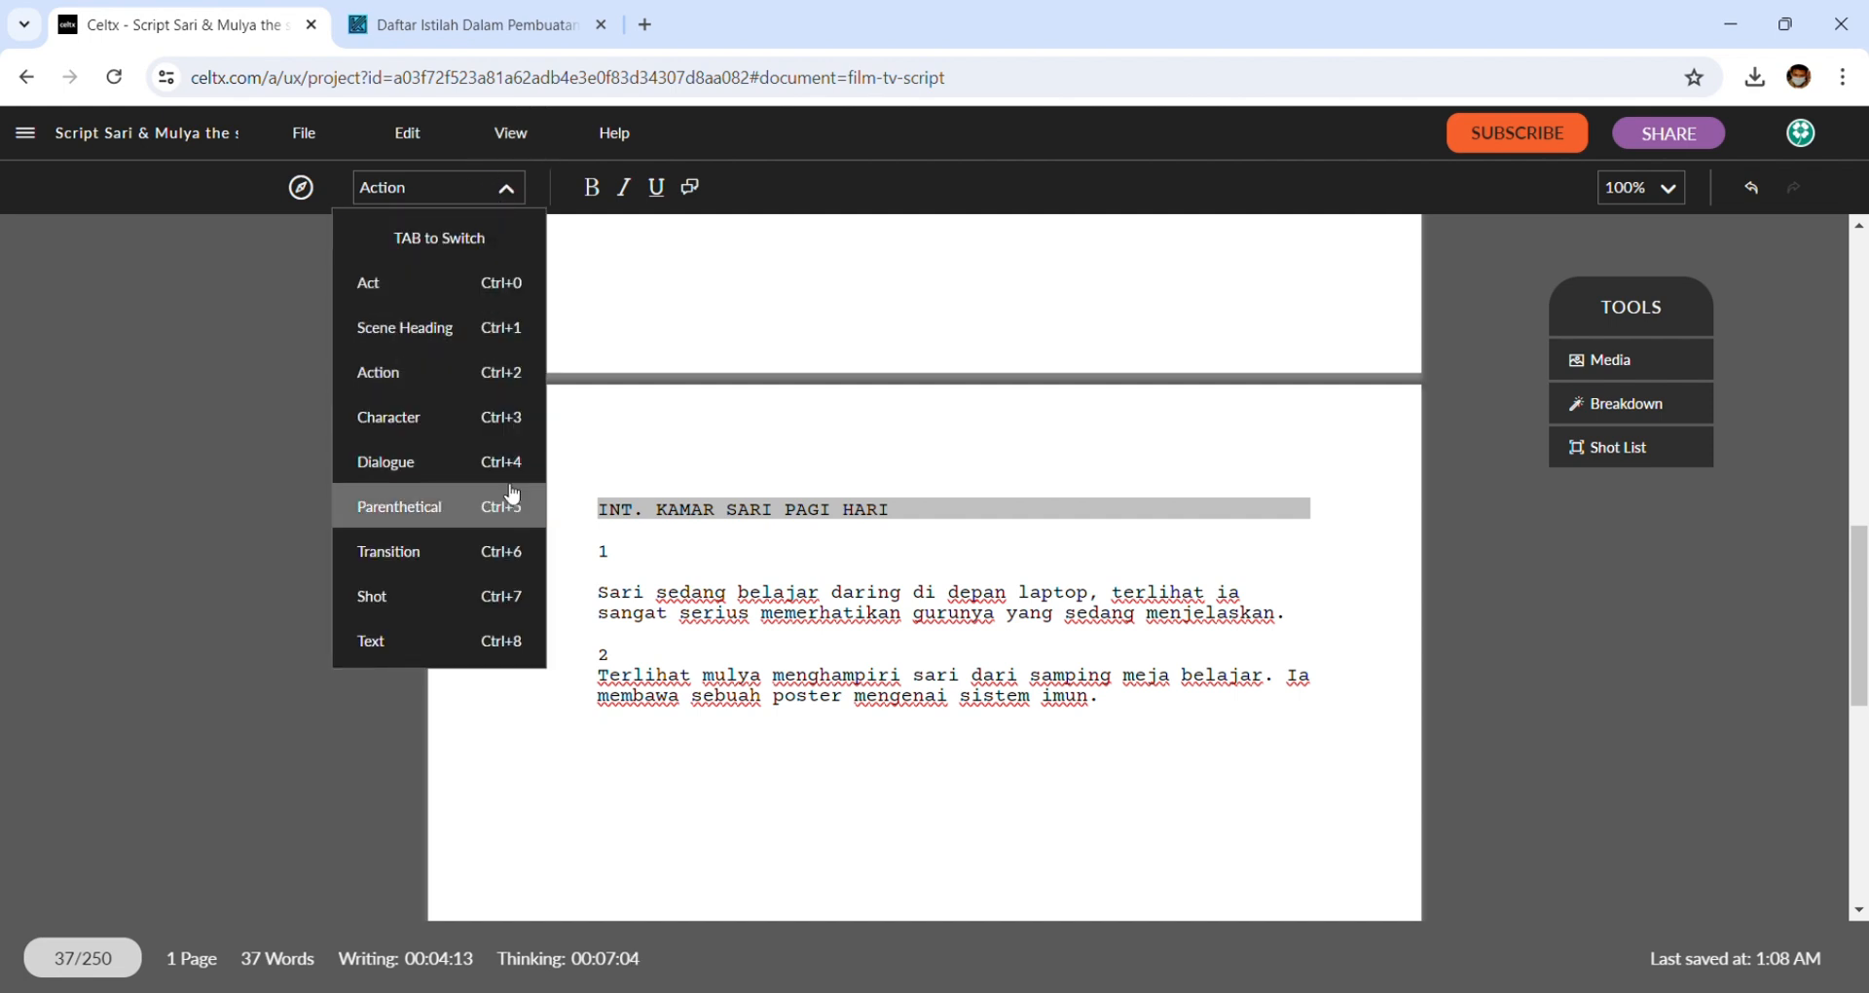
click(447, 418)
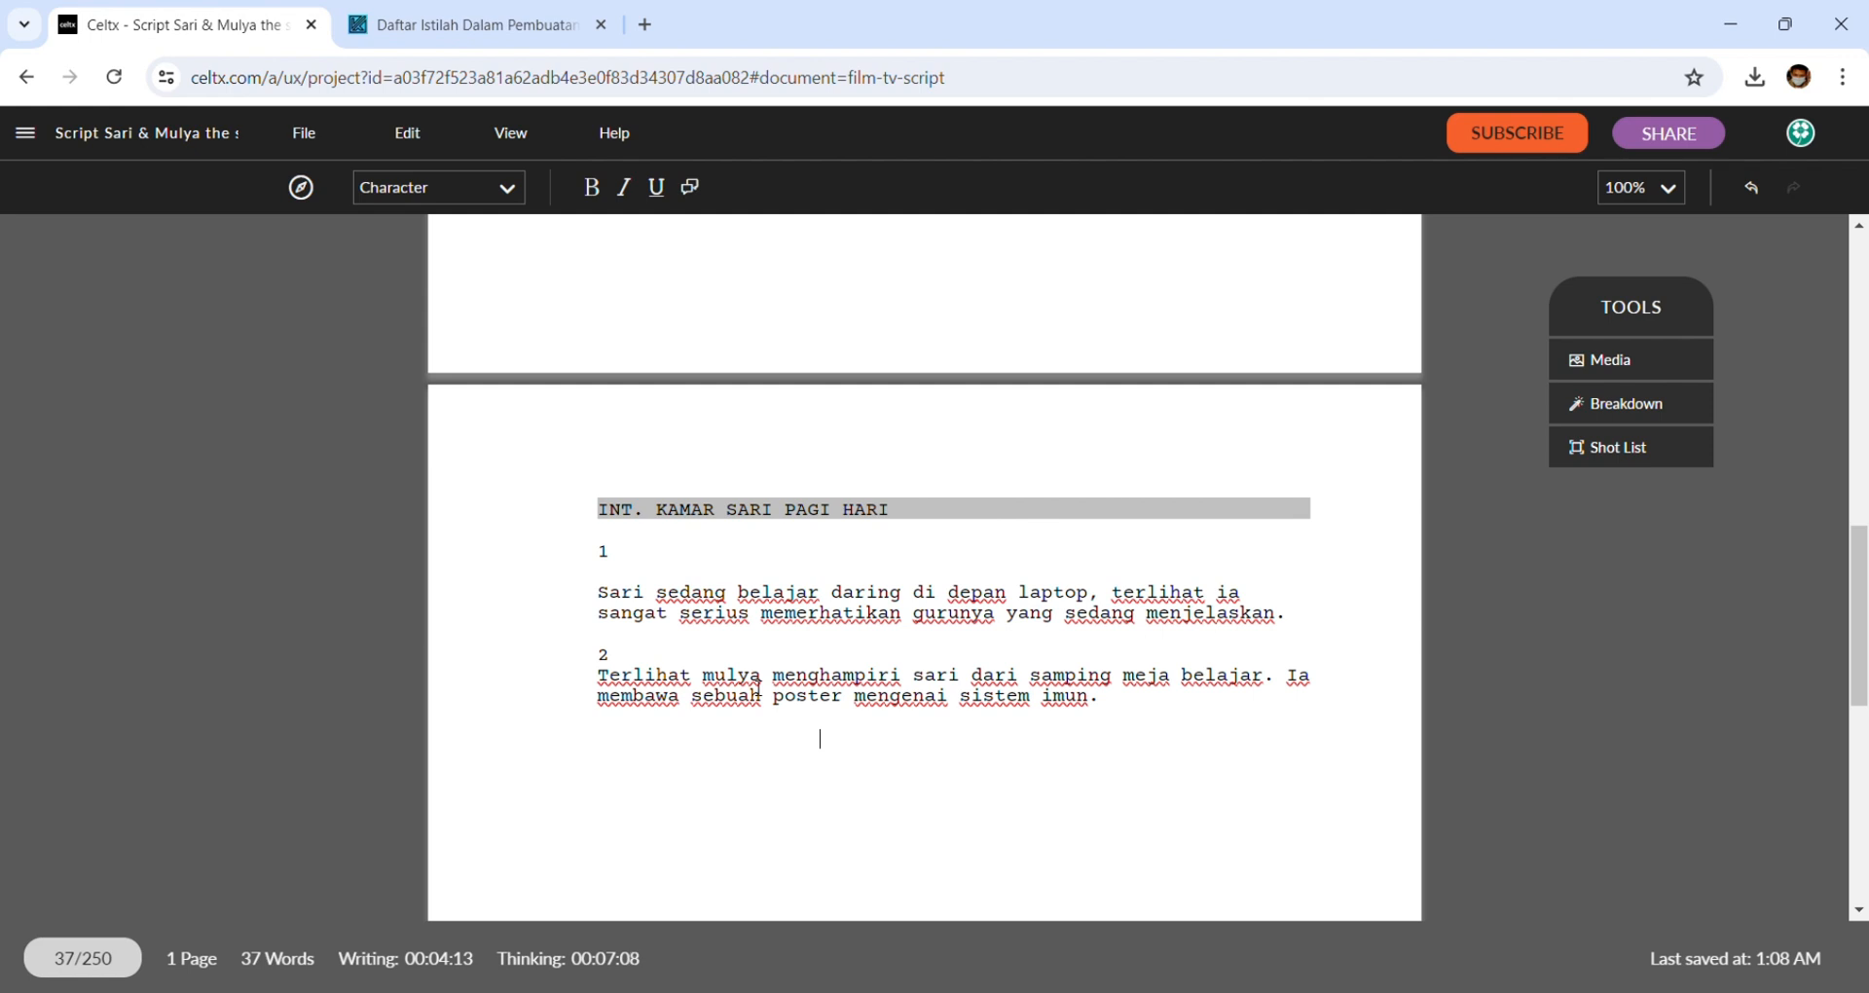
text(MULYA)
key(Return)
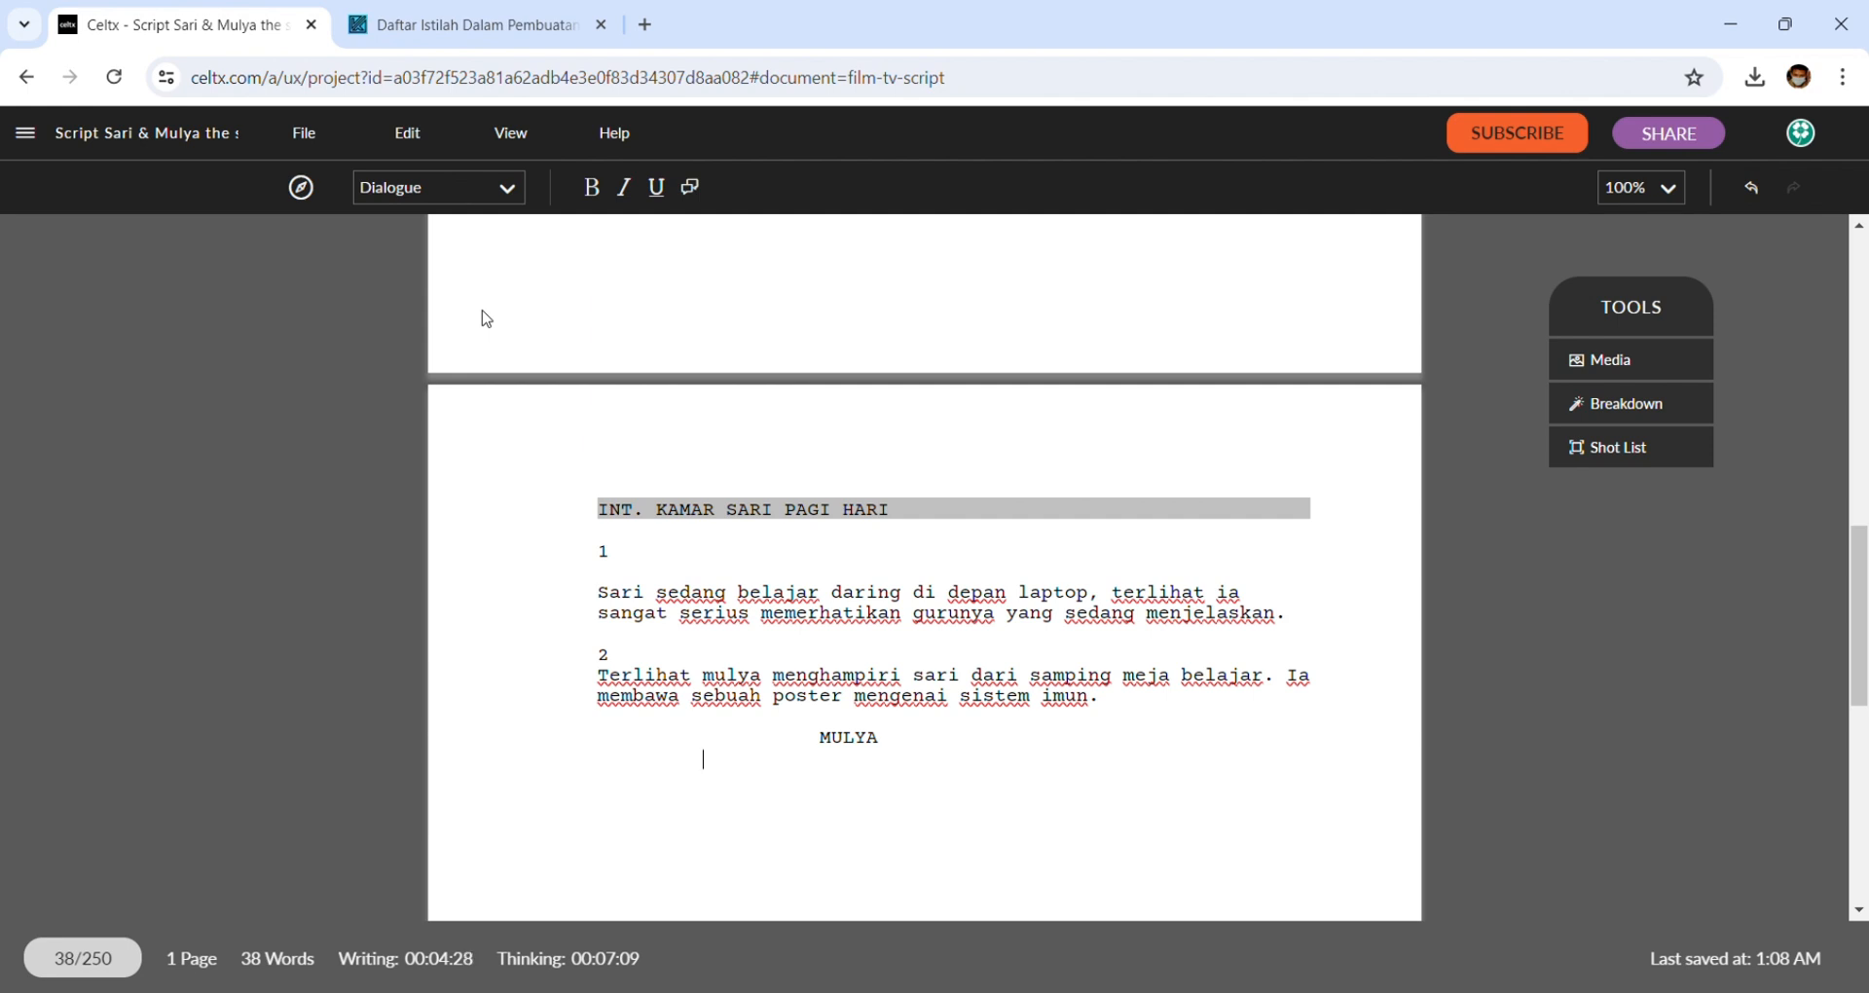
- Write Mulya's dialogue "Kak Sari, sistem imun itu apasih?" in quotation marks below the character name
text(")
text(Kak sar)
key(BackSpace)
key(BackSpace)
key(BackSpace)
text(Sari, sistem i)
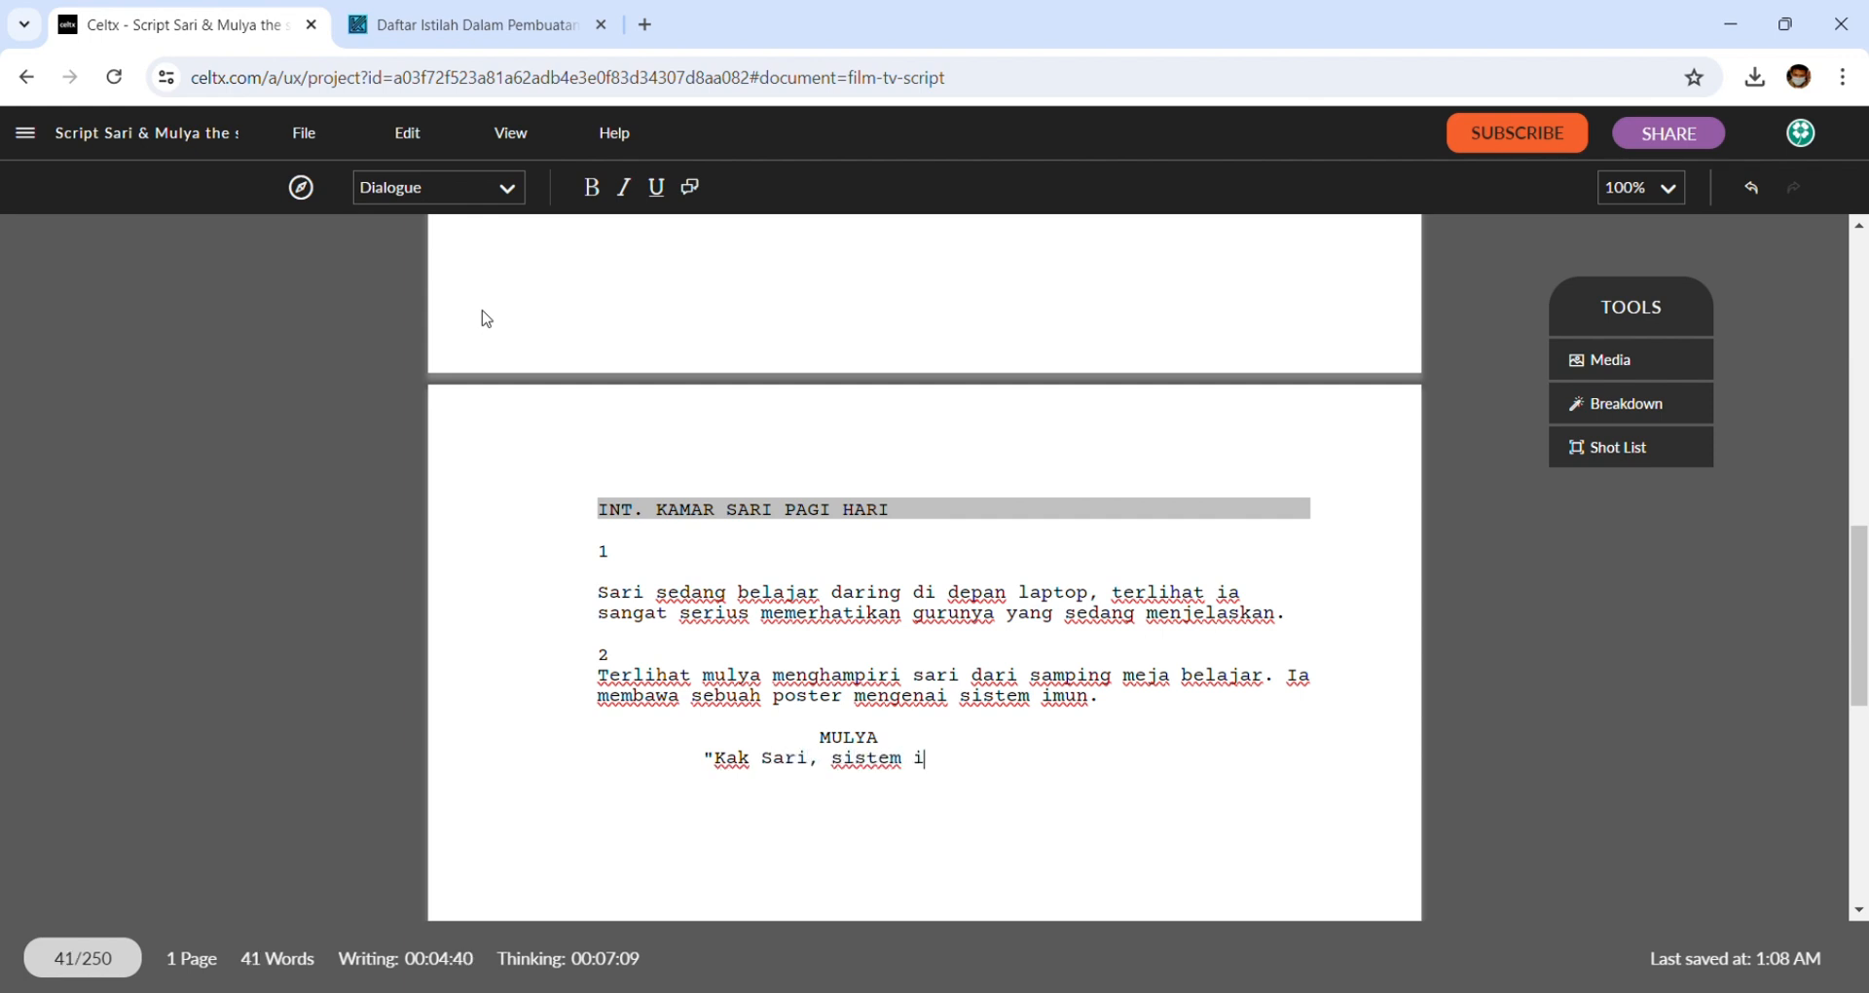
text(mun itu apasih)
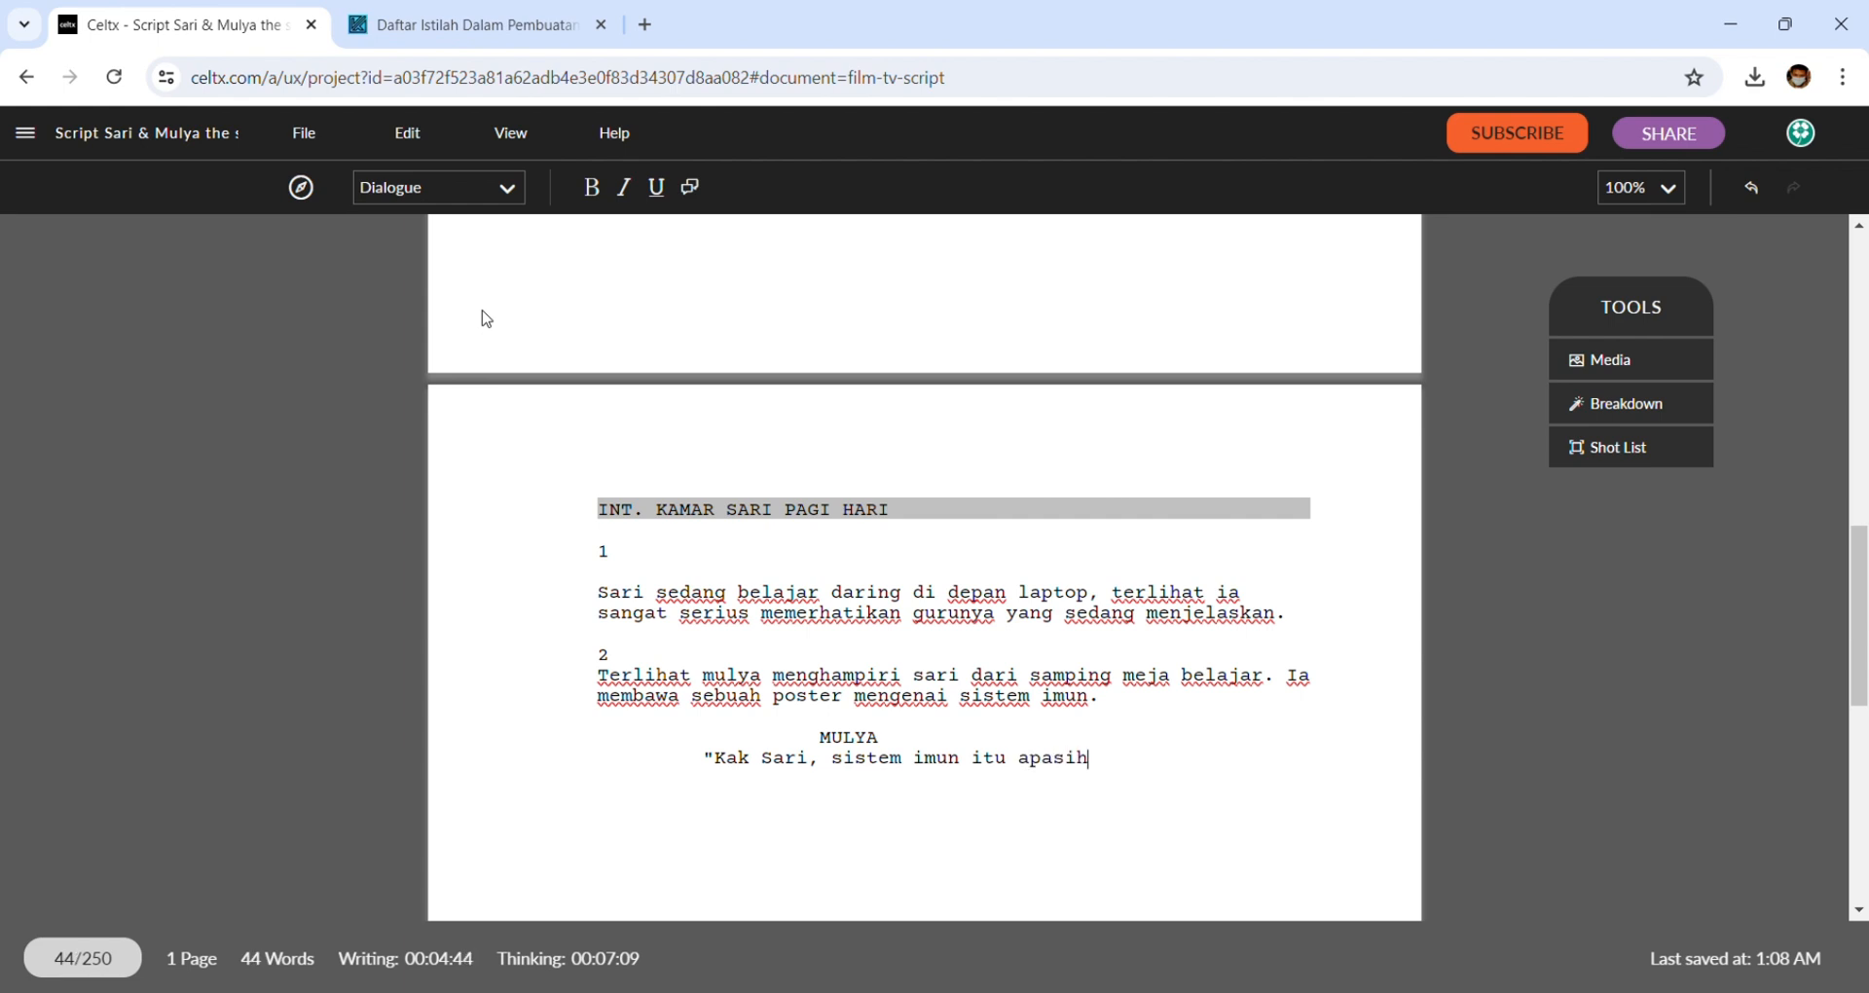
text(?")
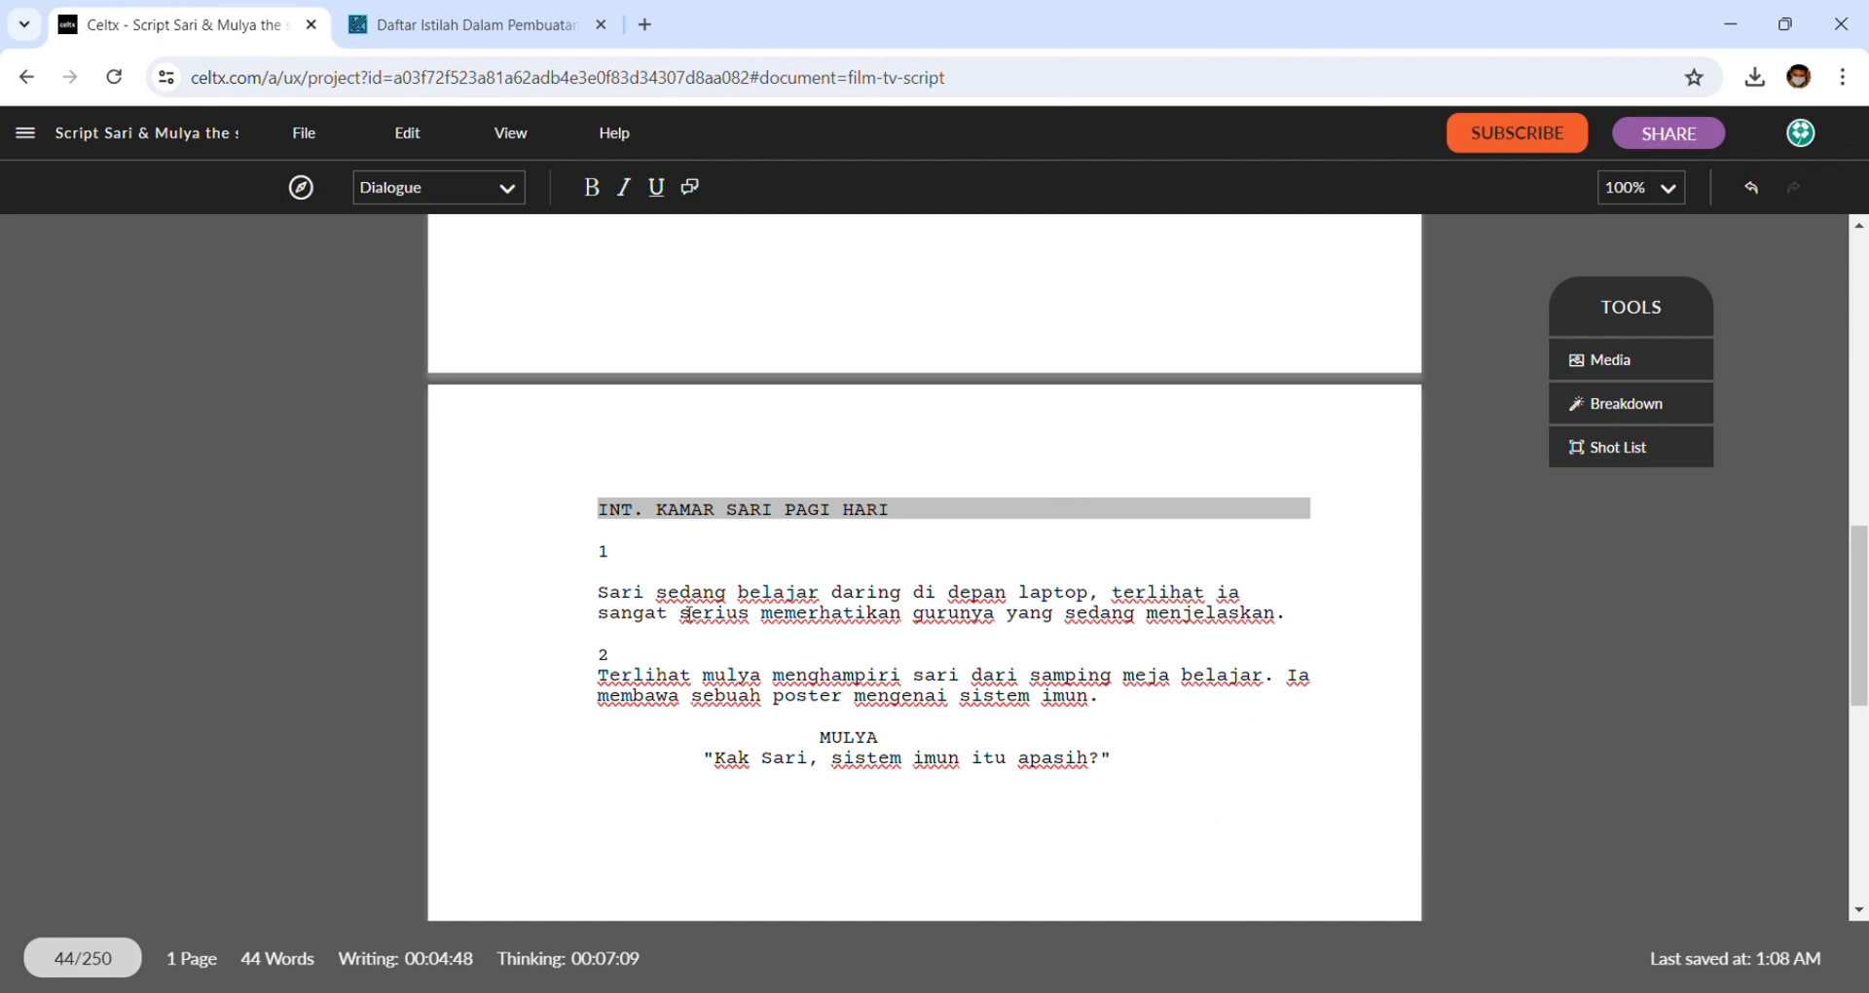
click(424, 191)
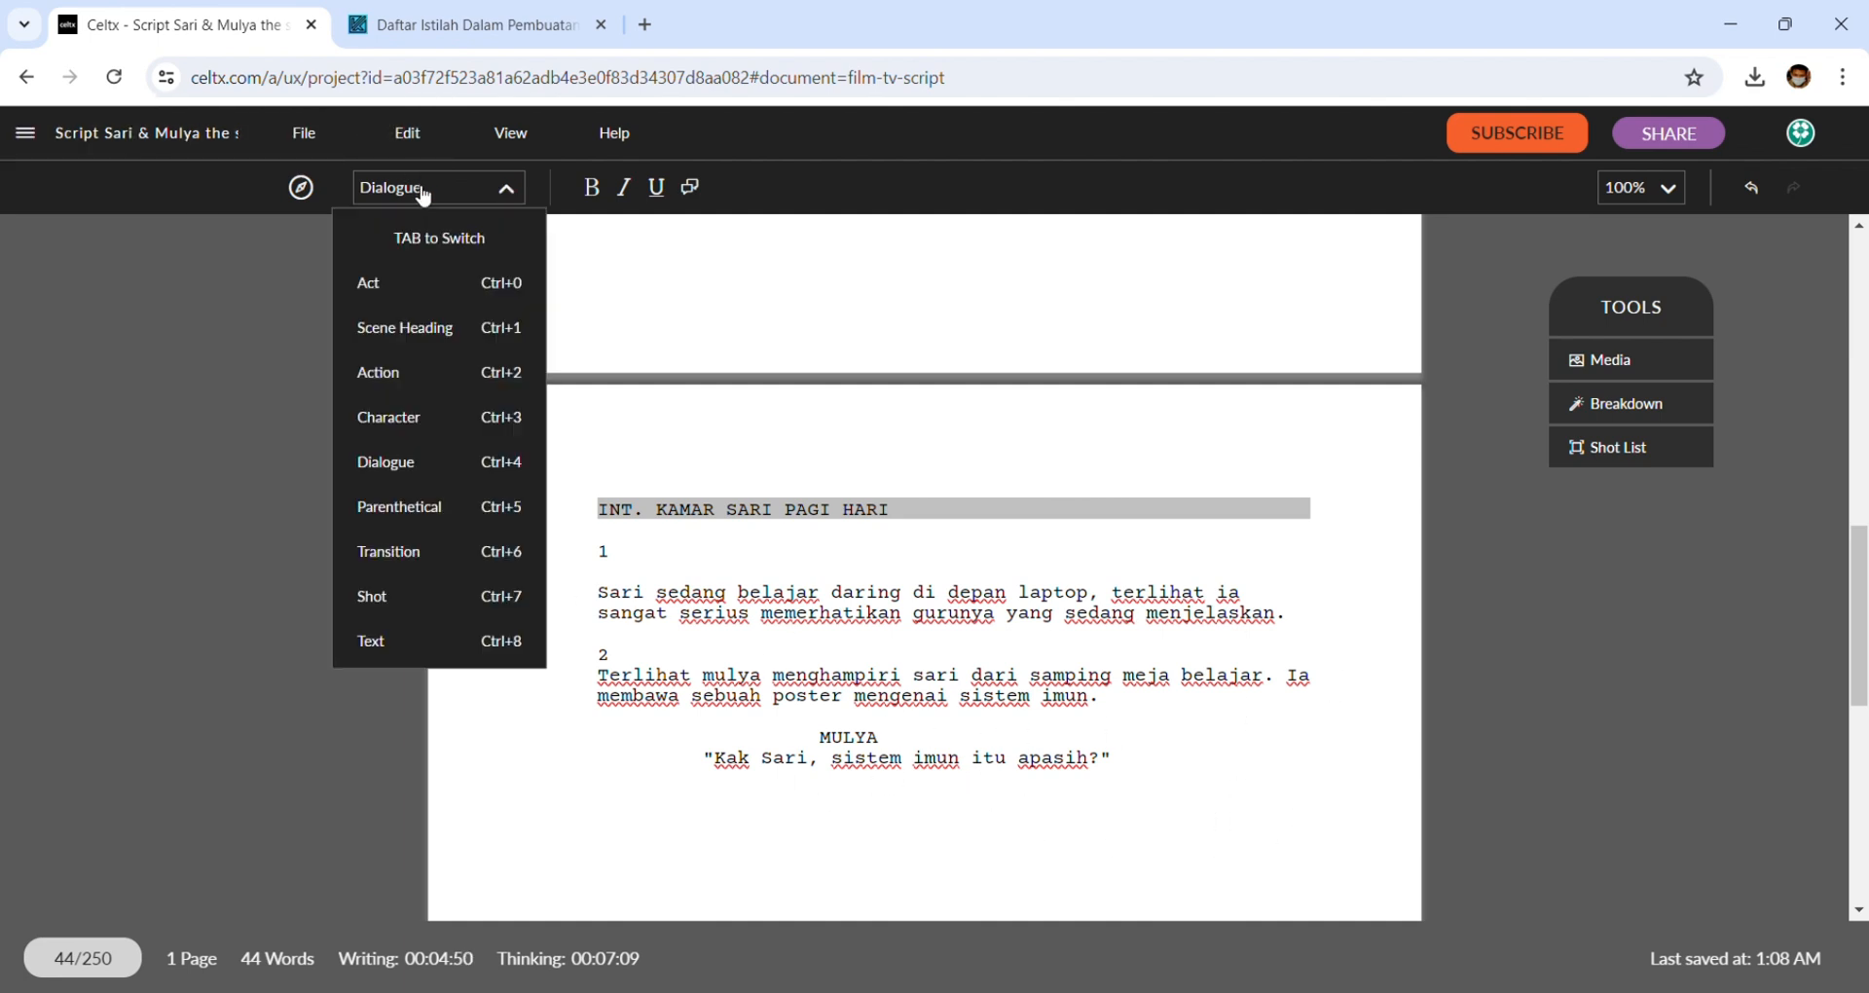
click(475, 507)
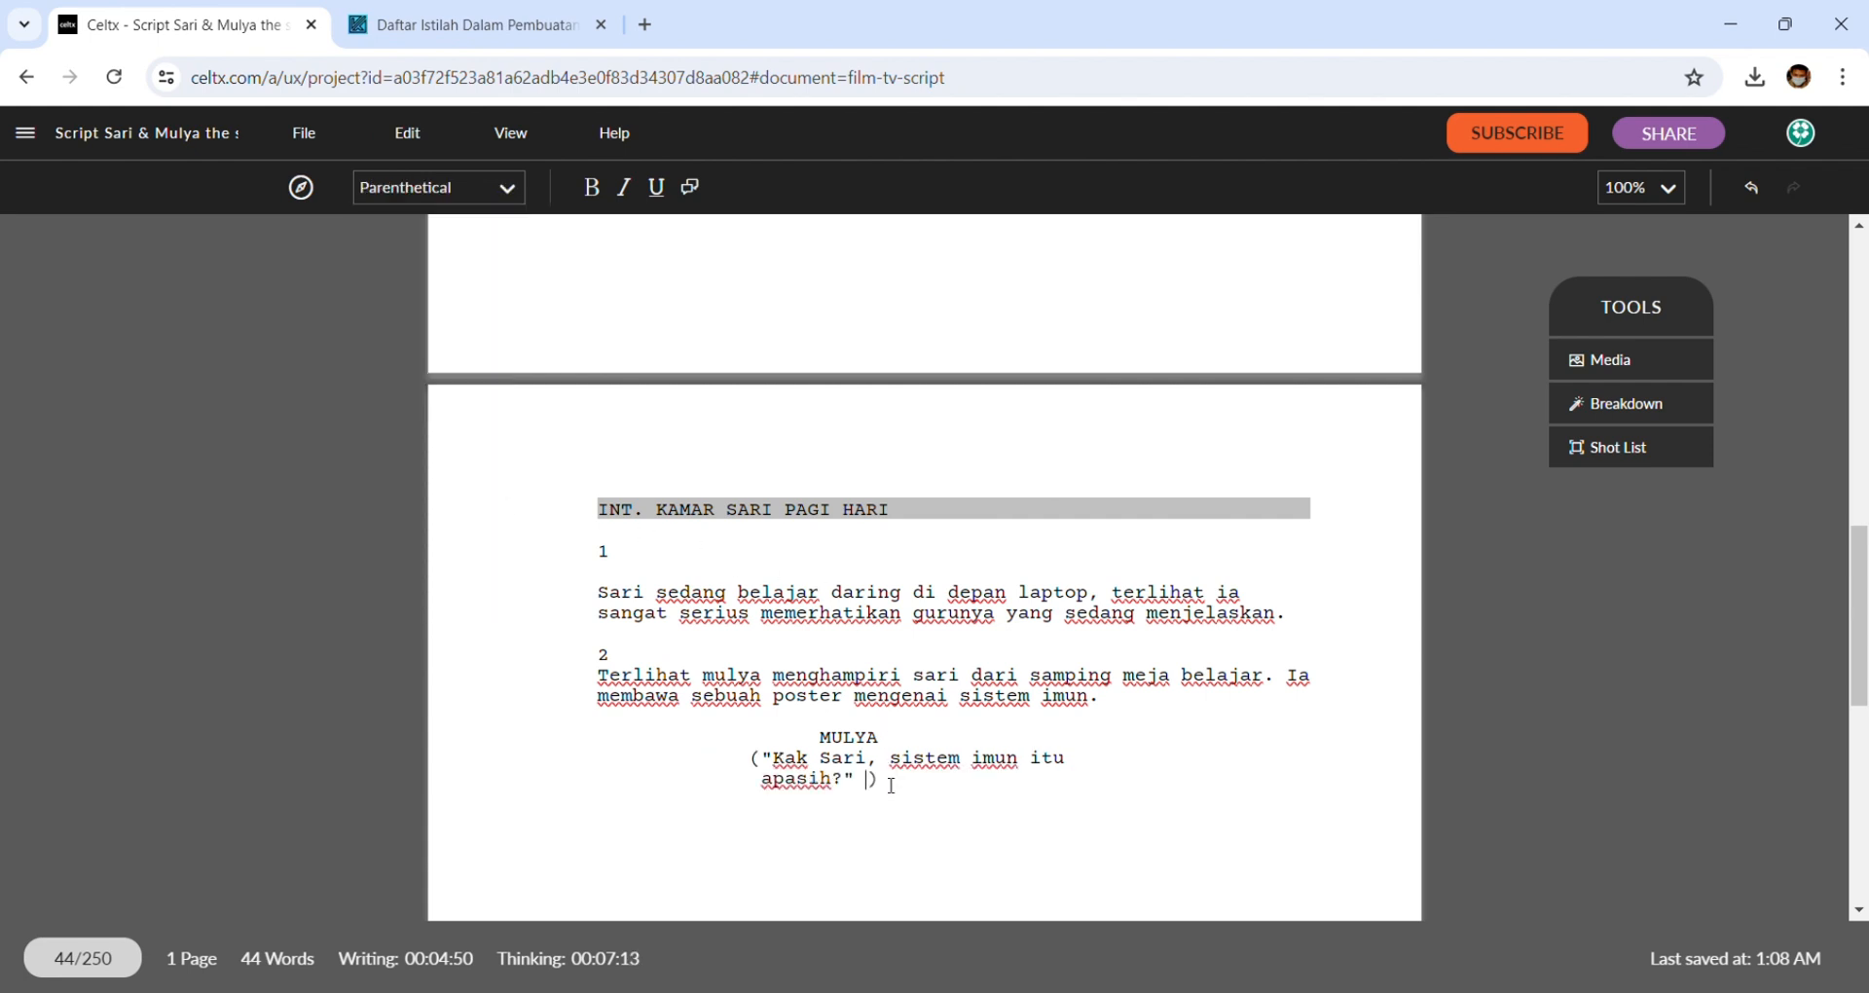
key(ctrl+z)
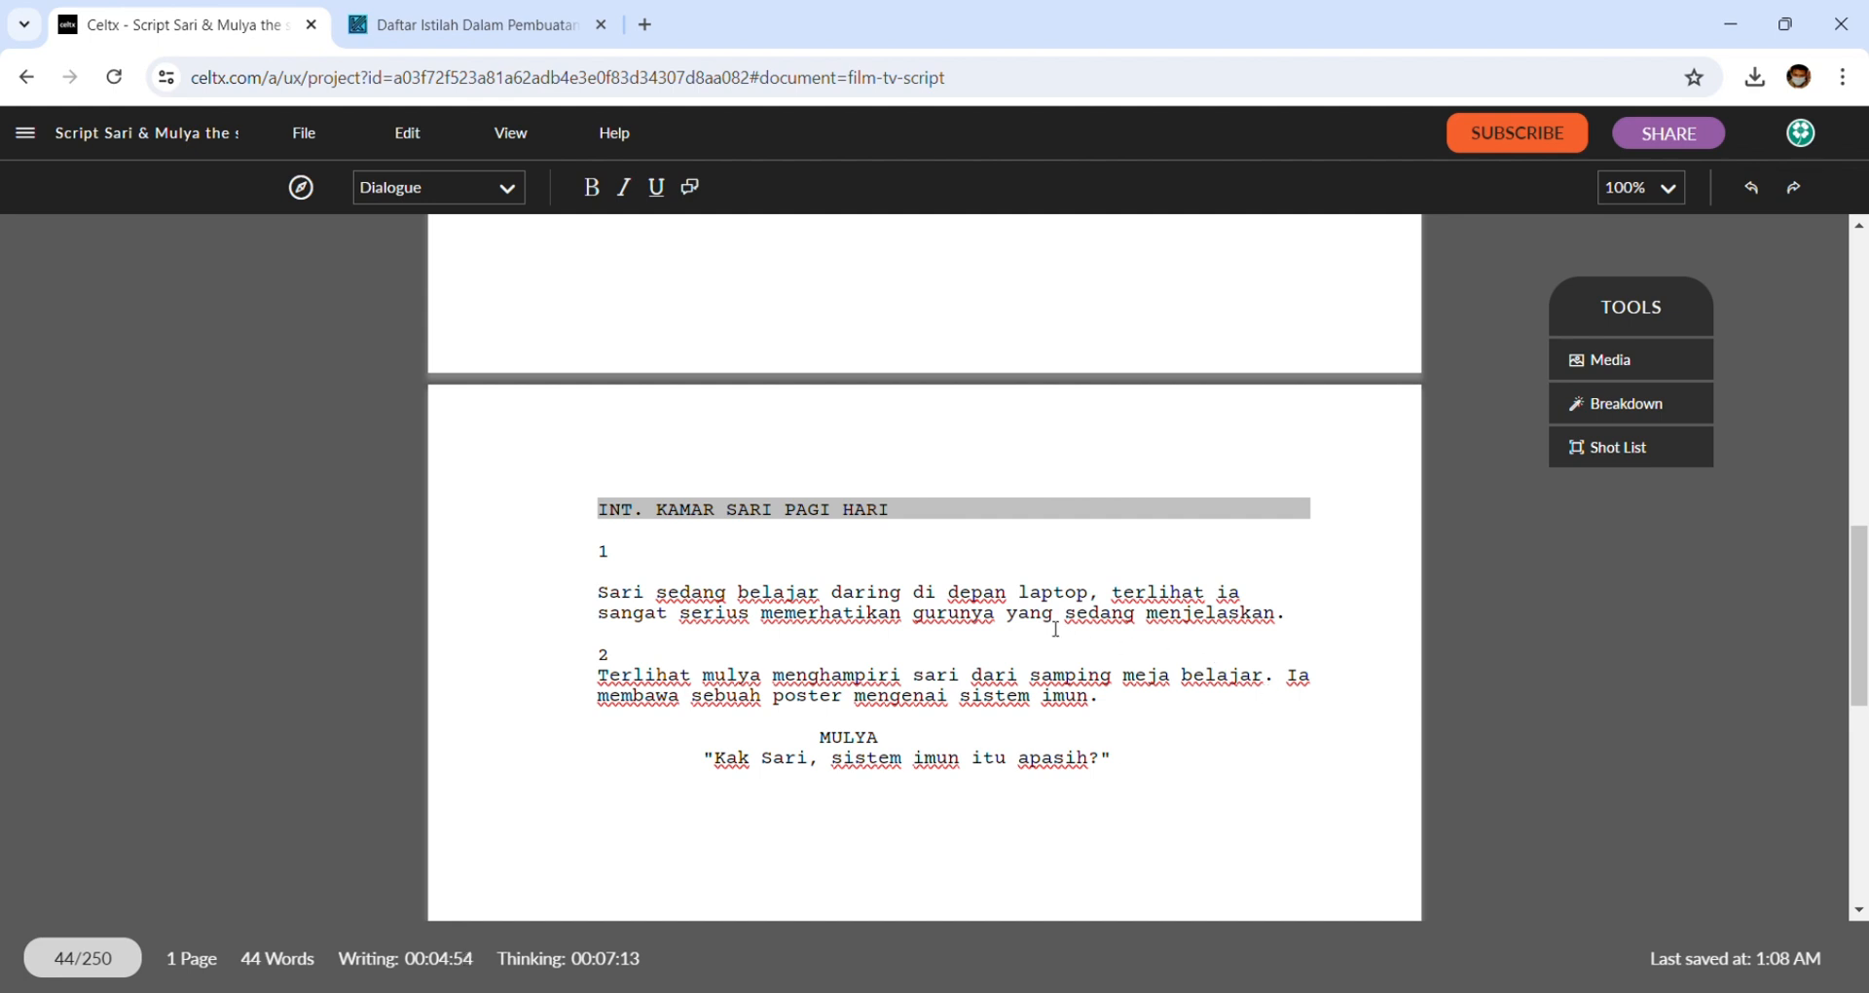
- Add a Shot line numbered 3 below Mulya's dialogue, with the Action text "Sari melihat mulya lalu tersenyum" under it
key(Return)
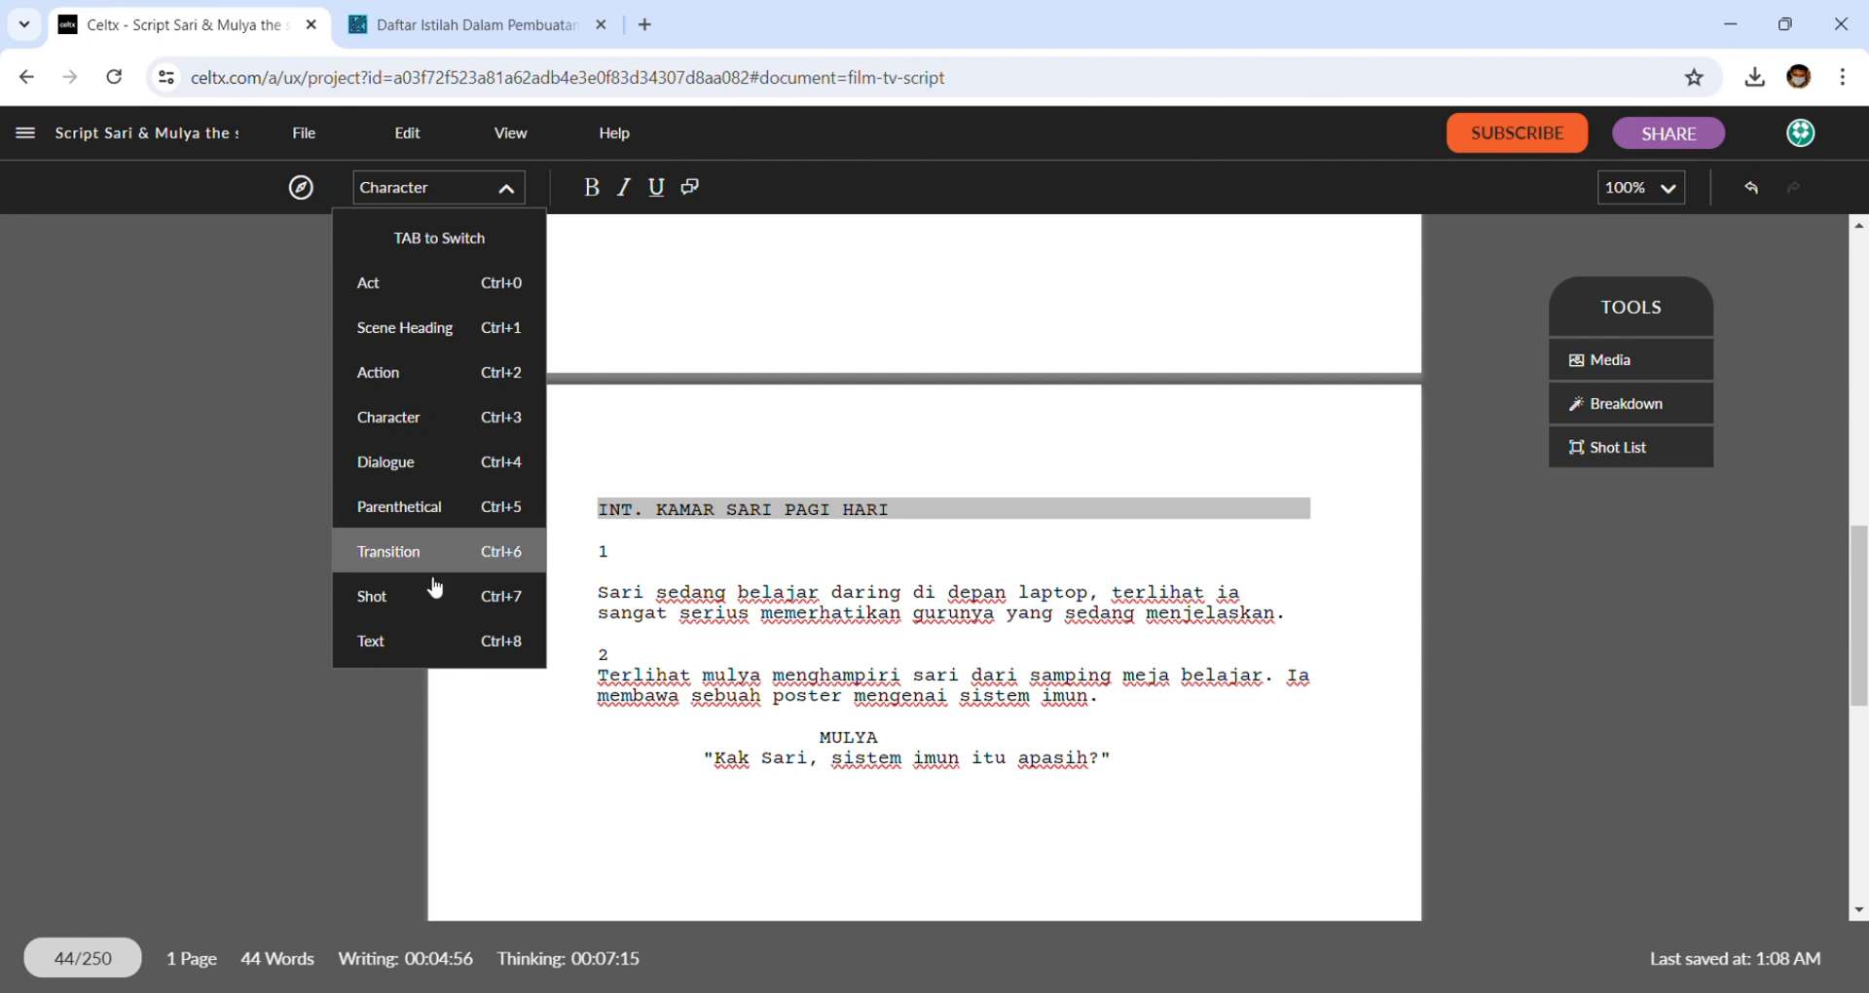
click(425, 608)
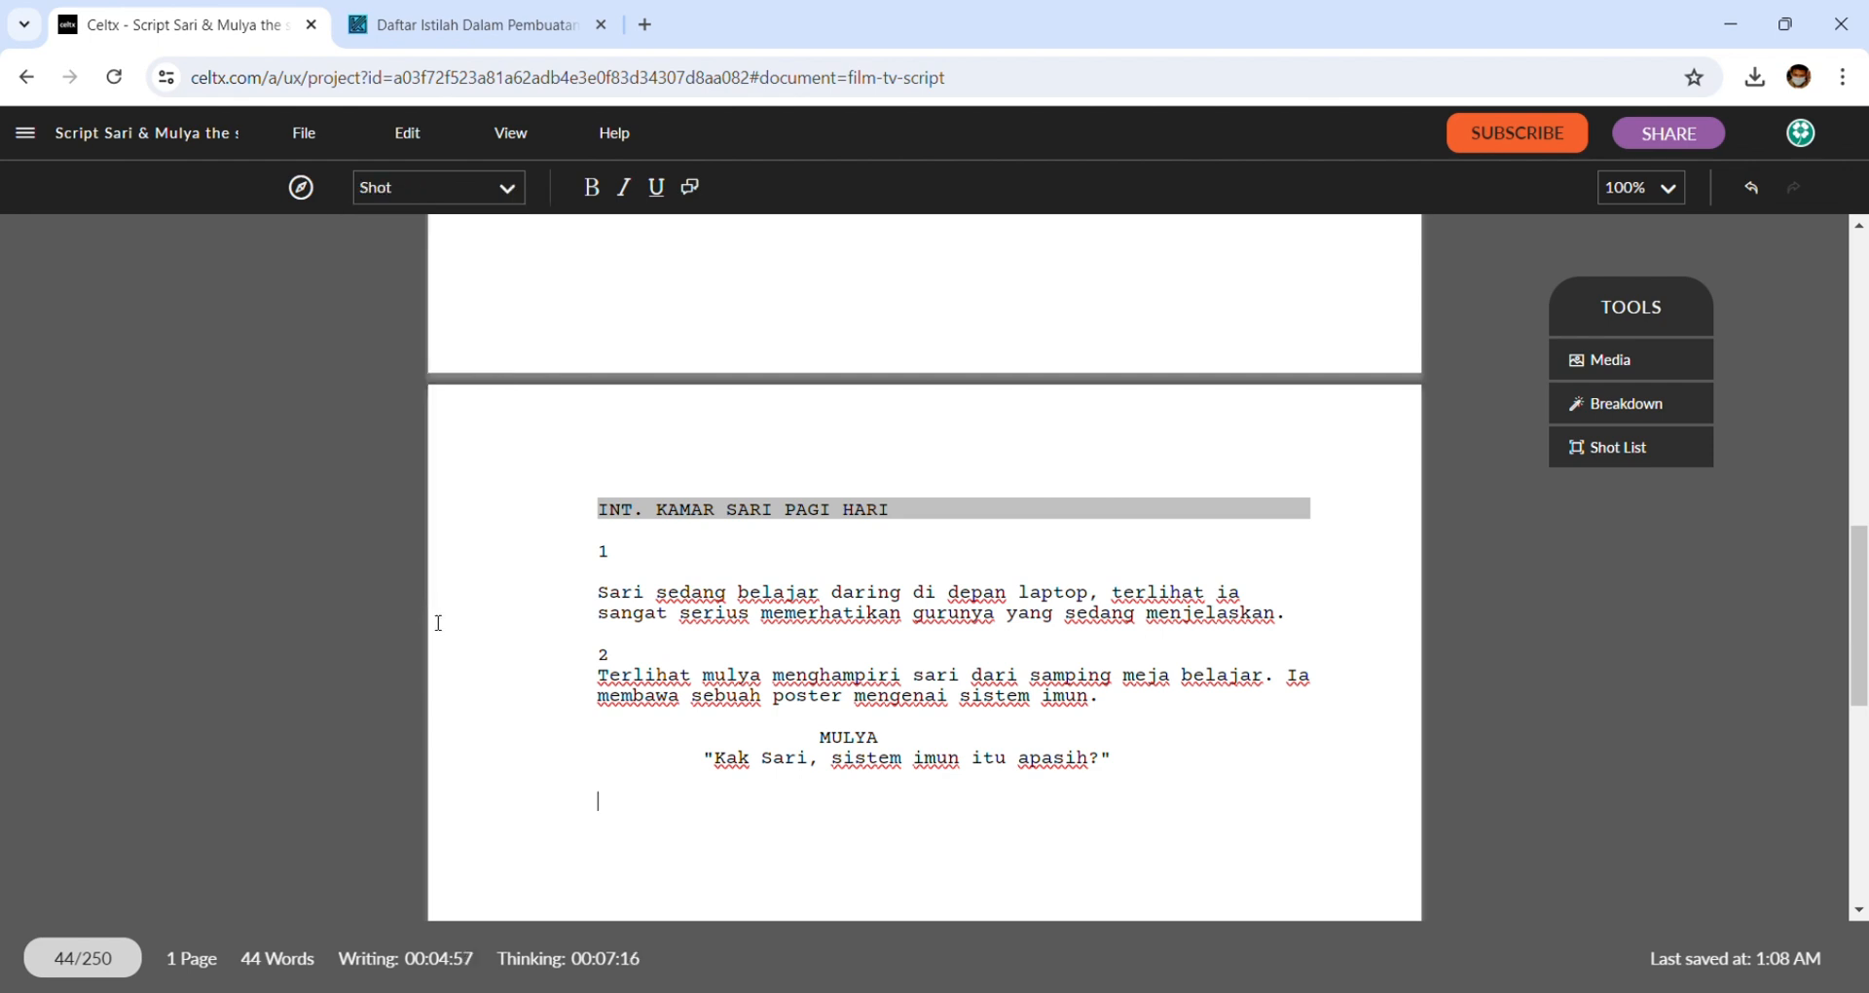
text(3.)
key(Return)
text(Sari melihat mulya )
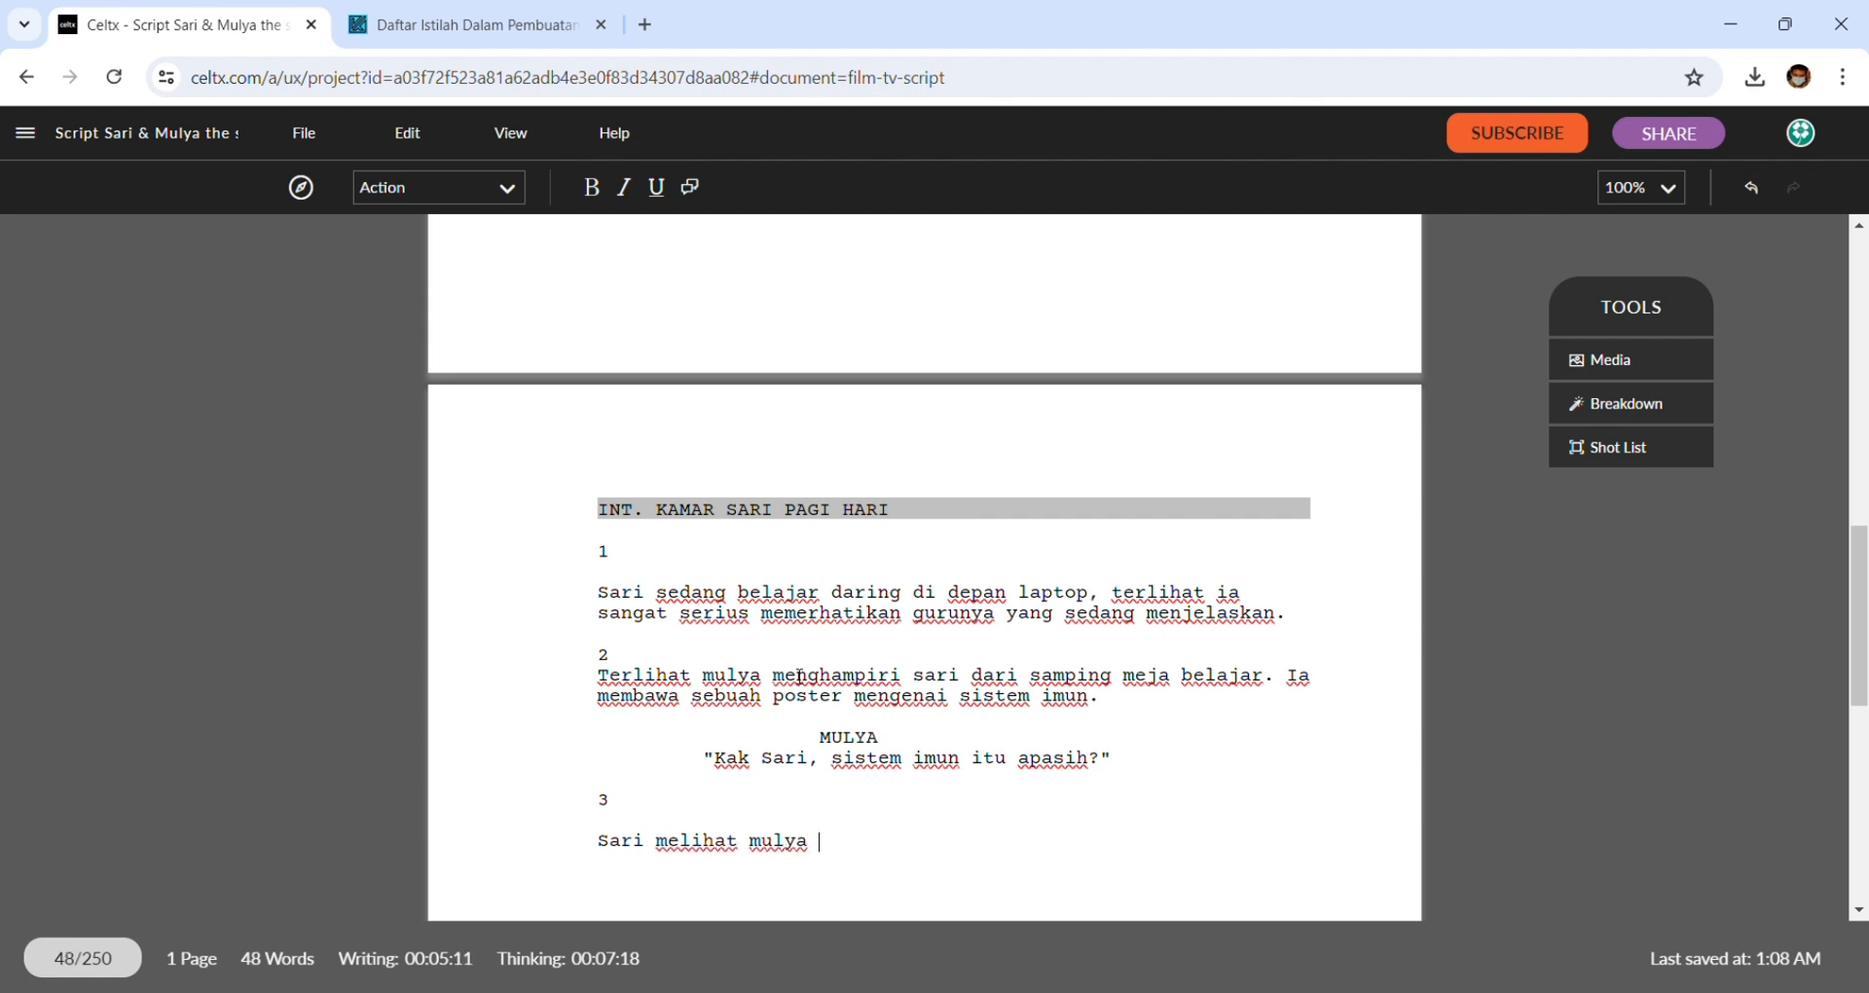
text(lalu tersenyum)
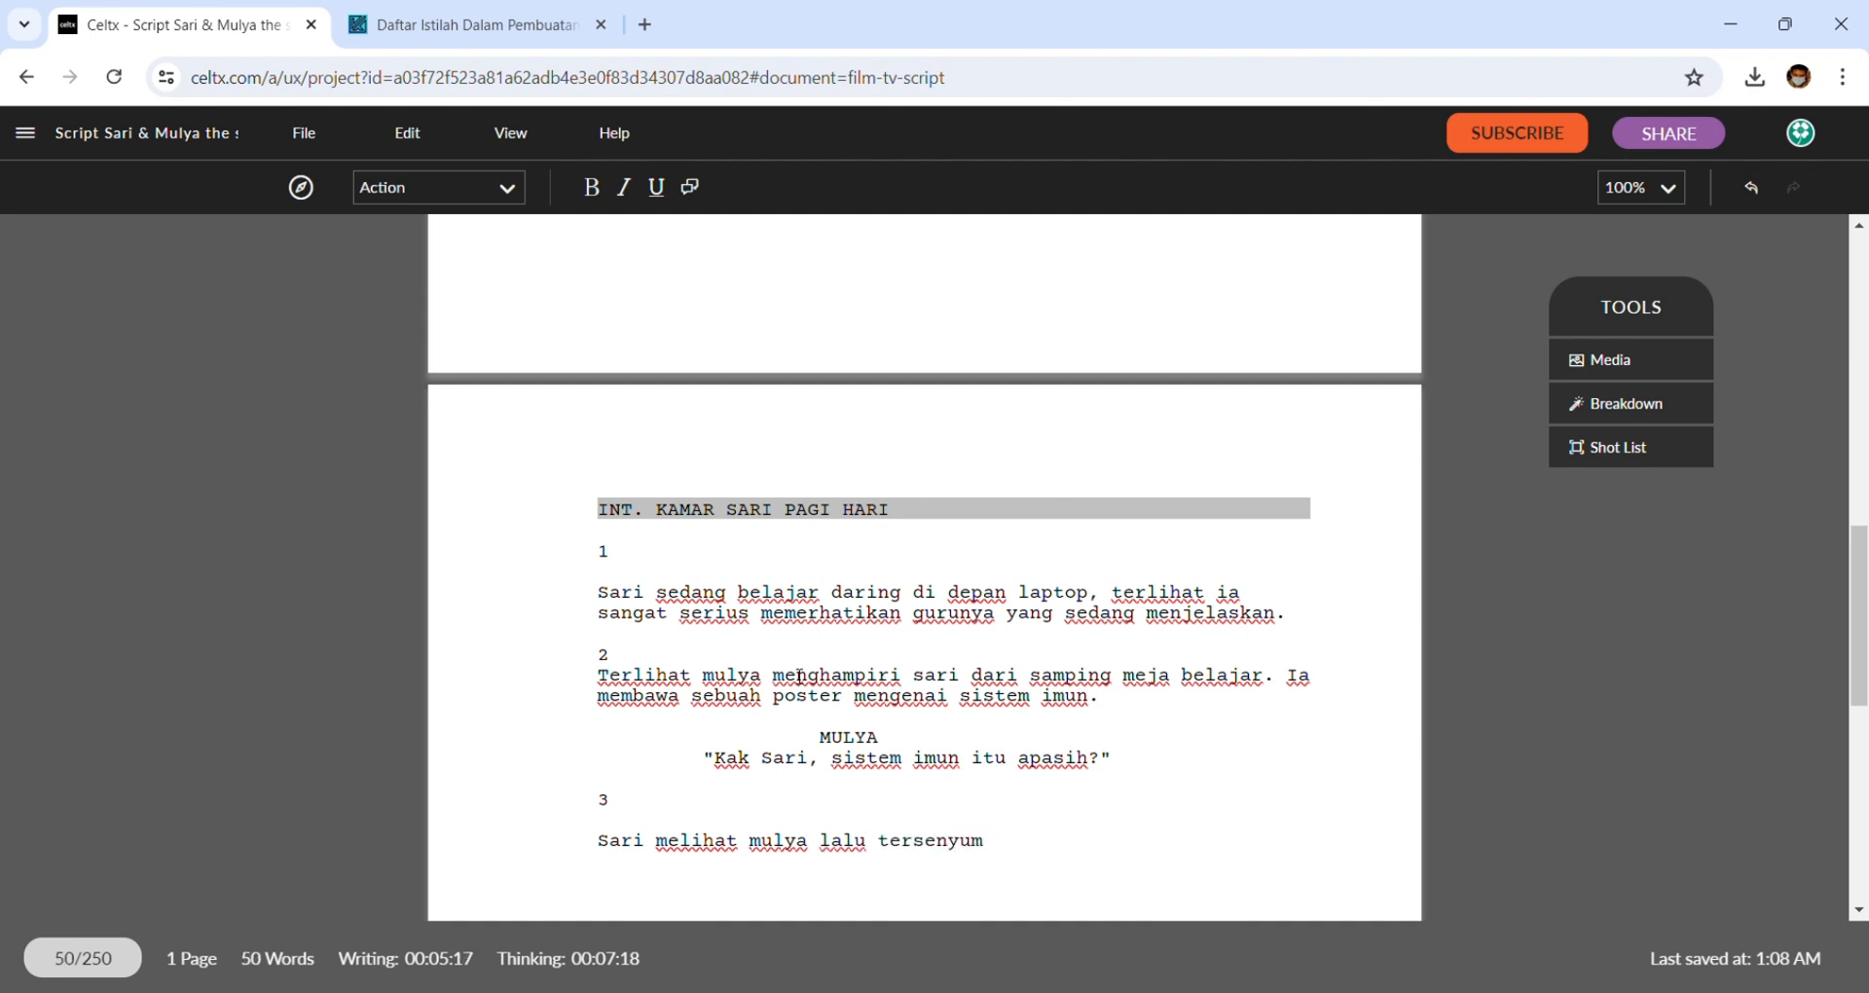
- Add the Character name SARI below the shot 3 action line
scroll(800, 760, down, 3)
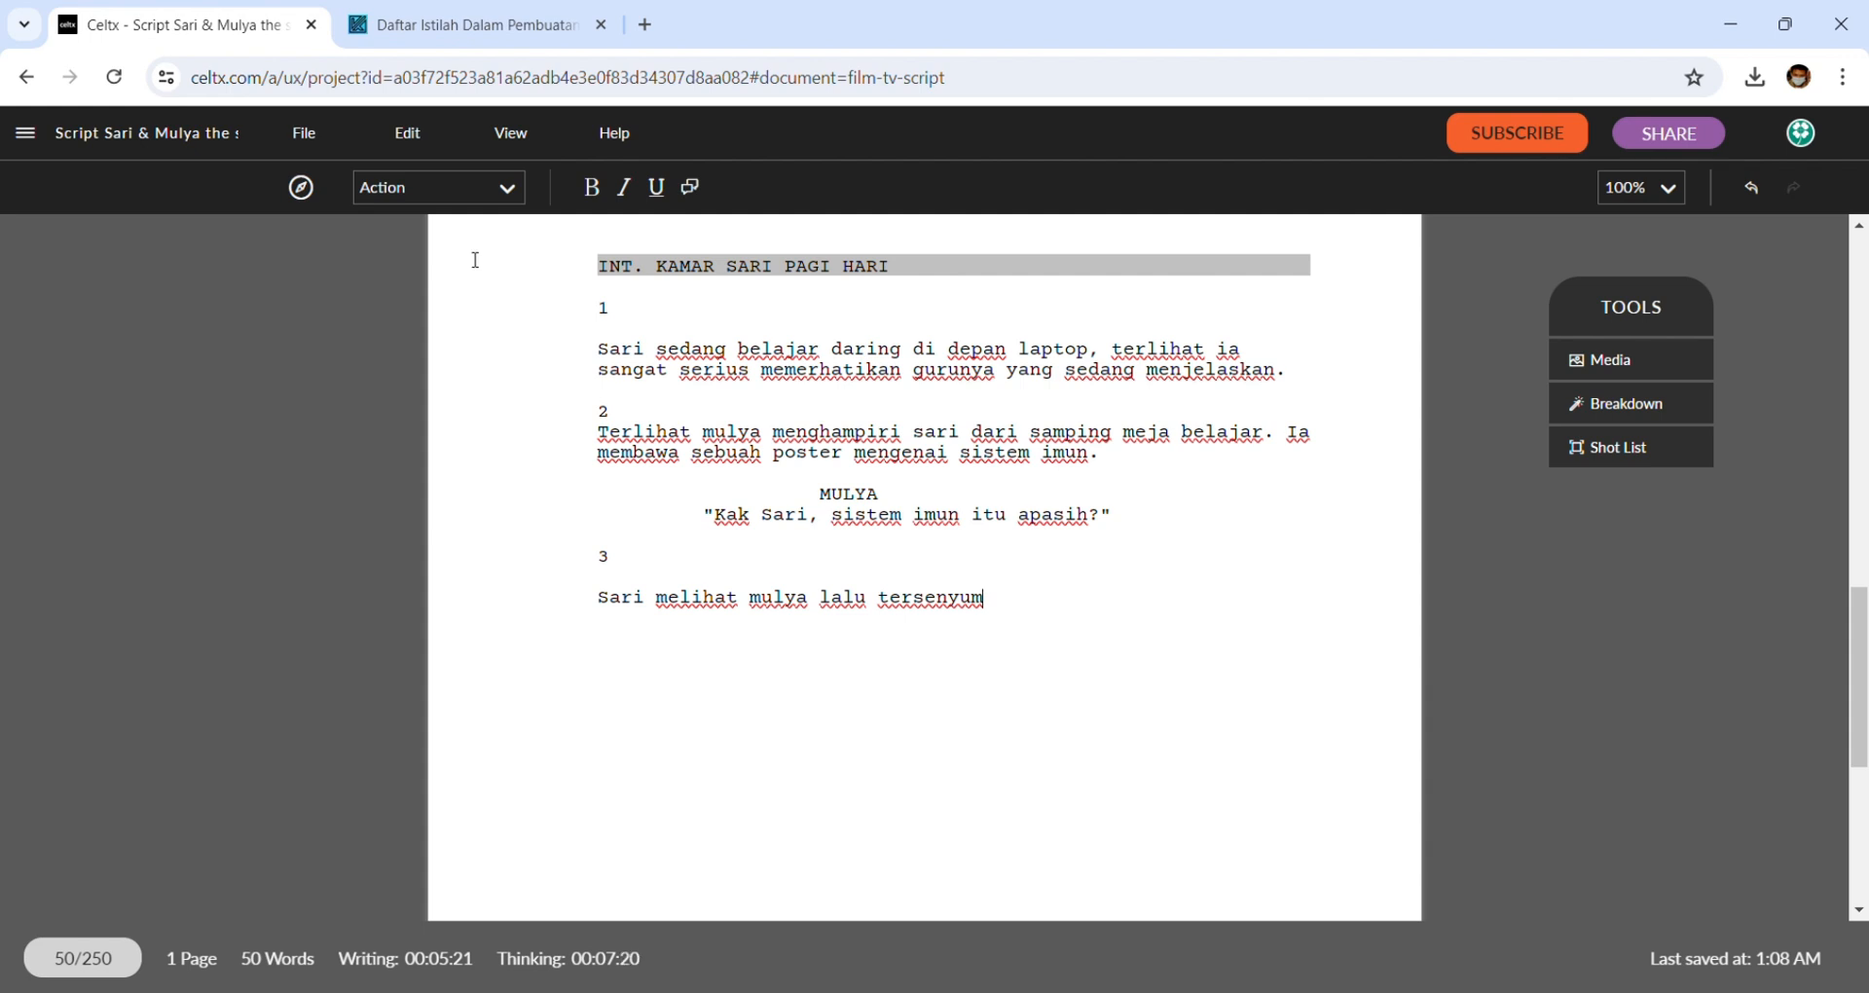
click(434, 189)
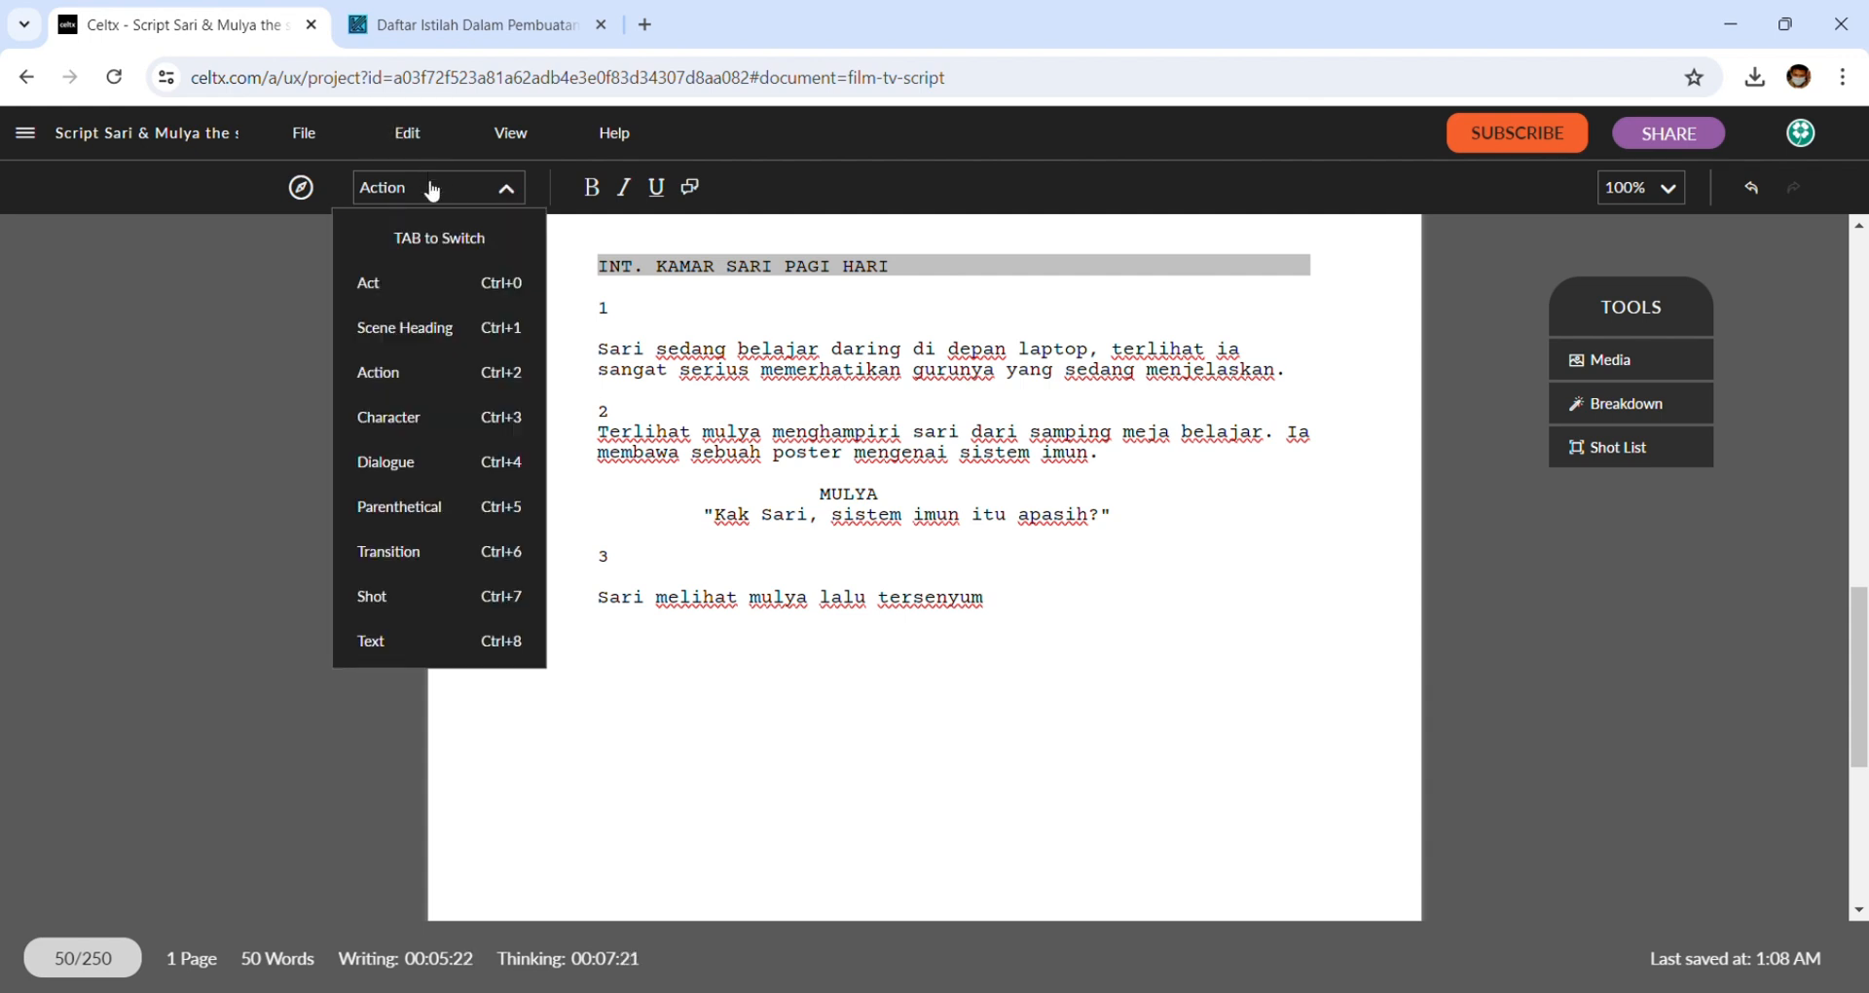
click(428, 419)
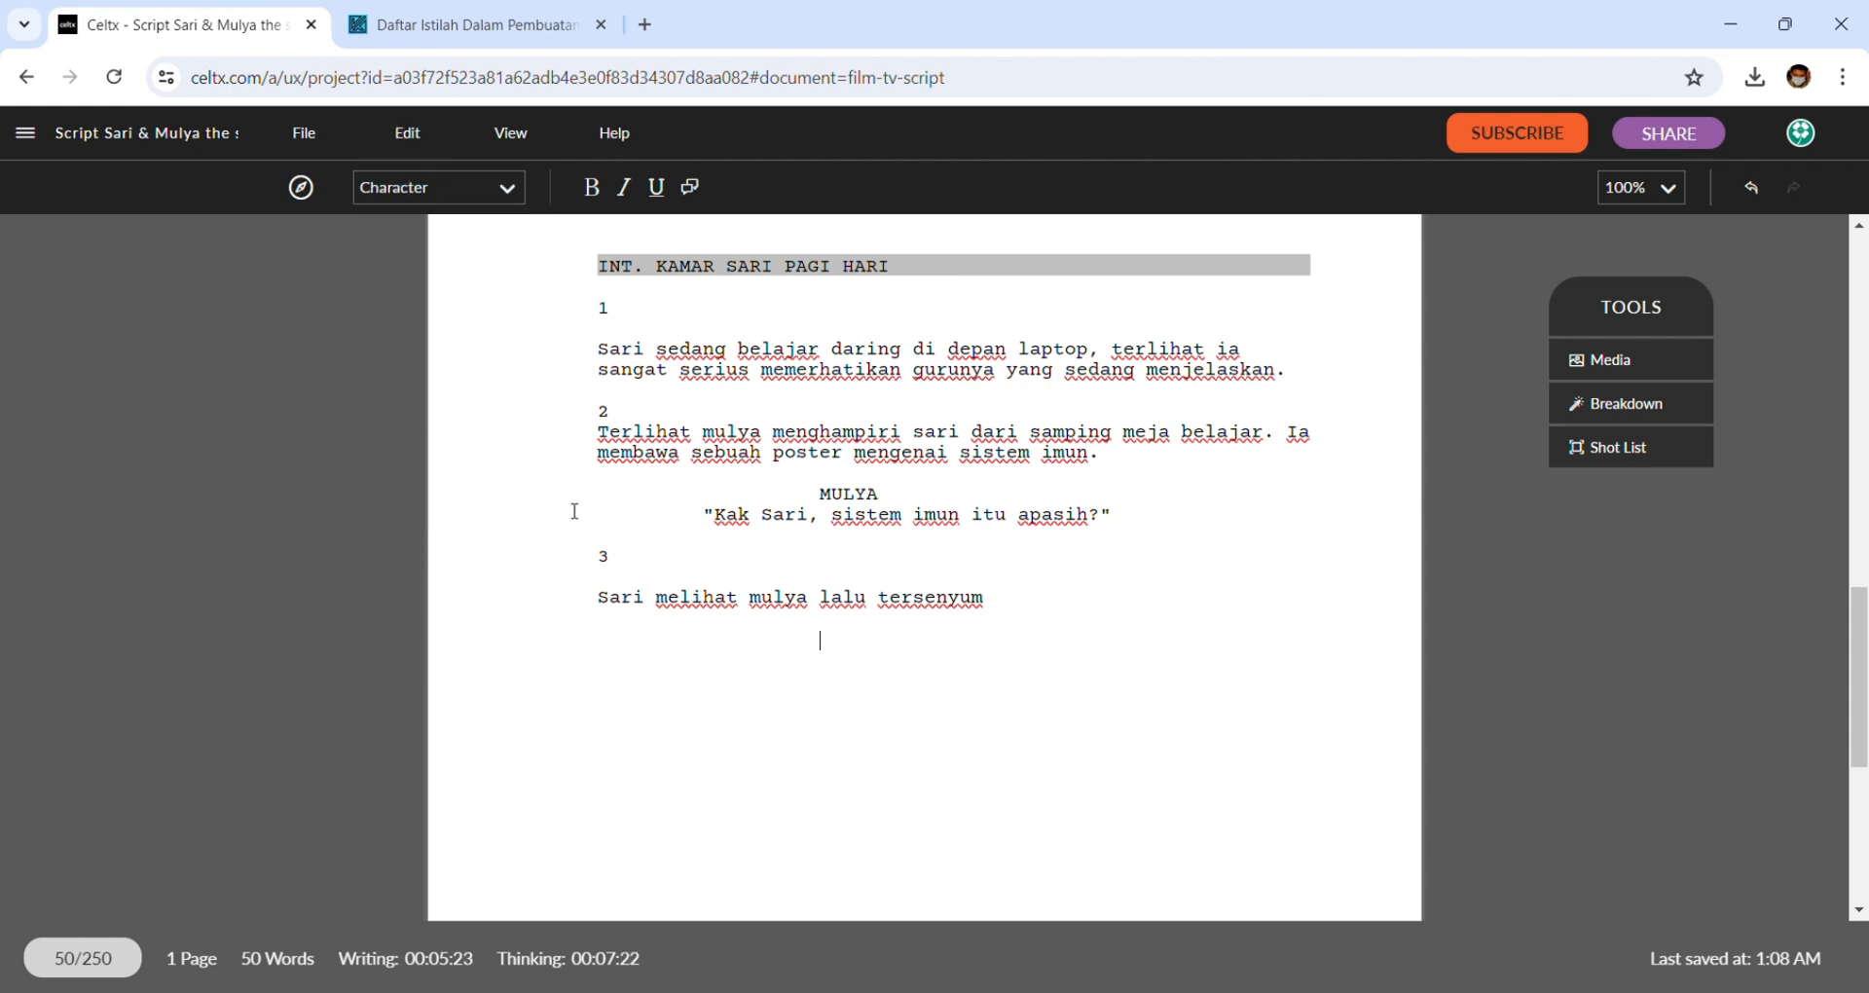
text(SARI)
key(Return)
- Write Sari's dialogue "Ohh.. itu, sistem imun adalah....." in quotation marks below the character name
text("Ohh)
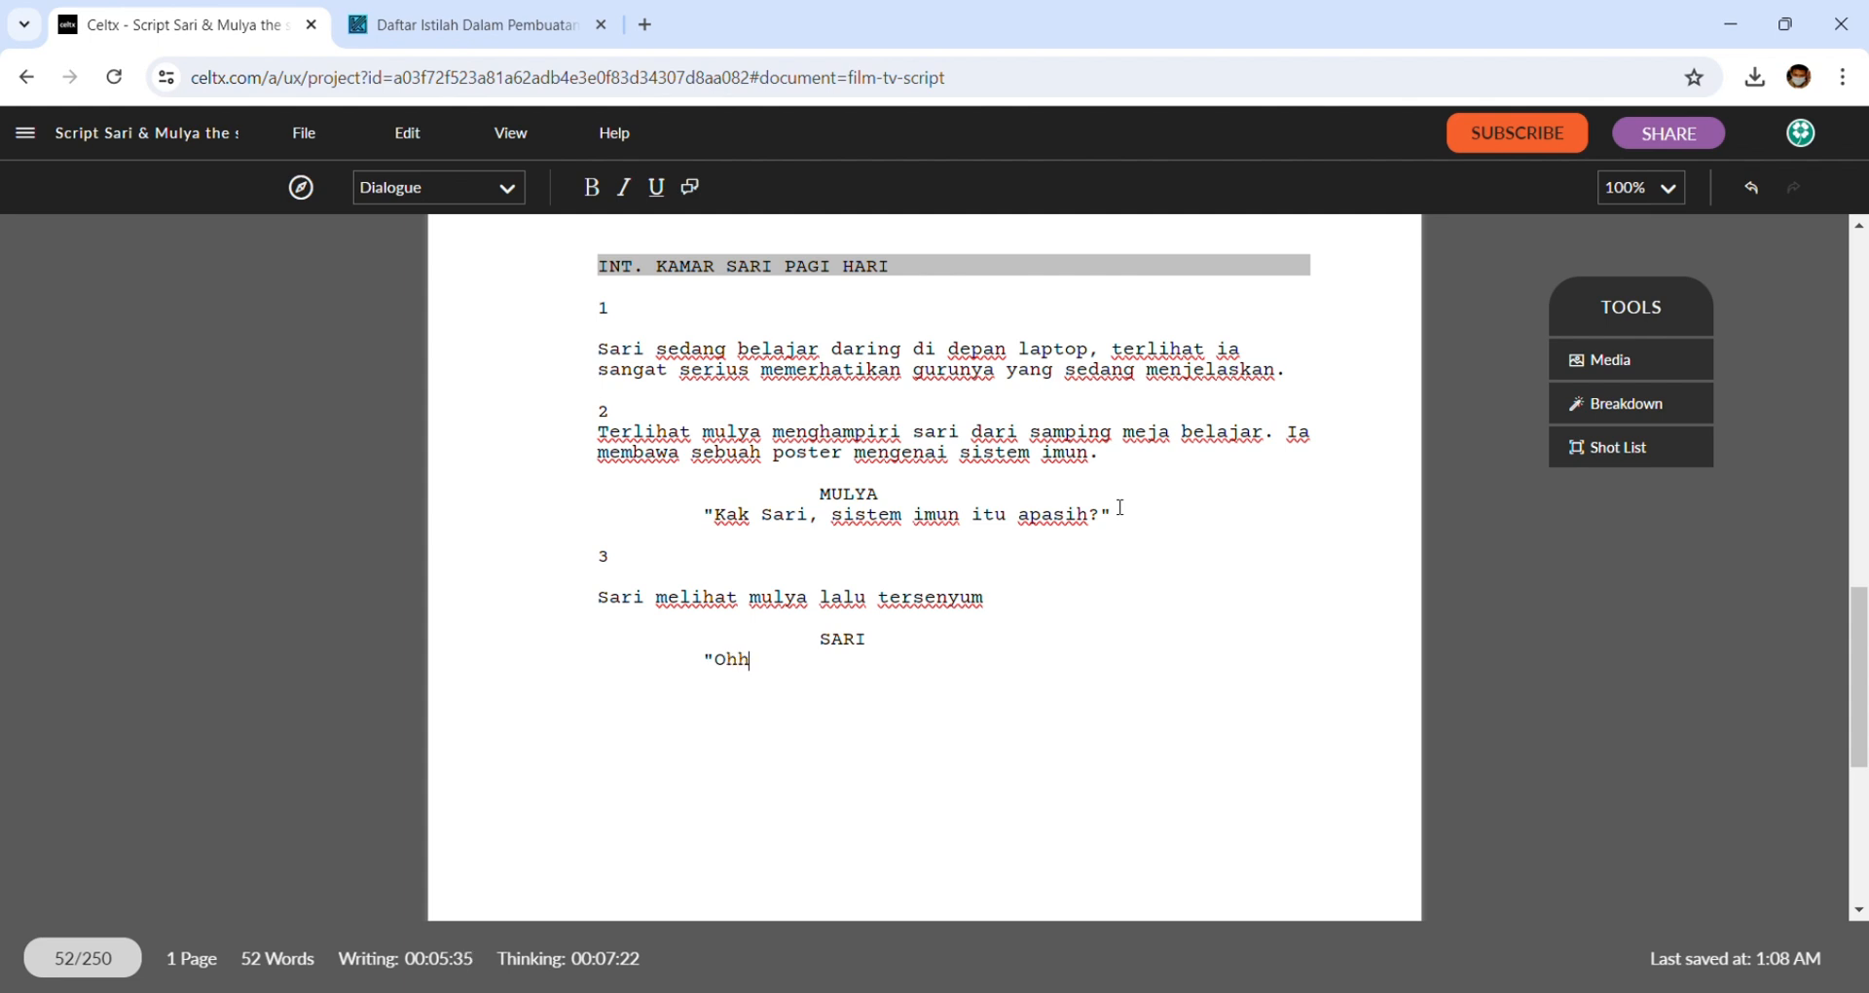
text(.. itu,)
key(BackSpace)
text(, sistem imun adalah.....)
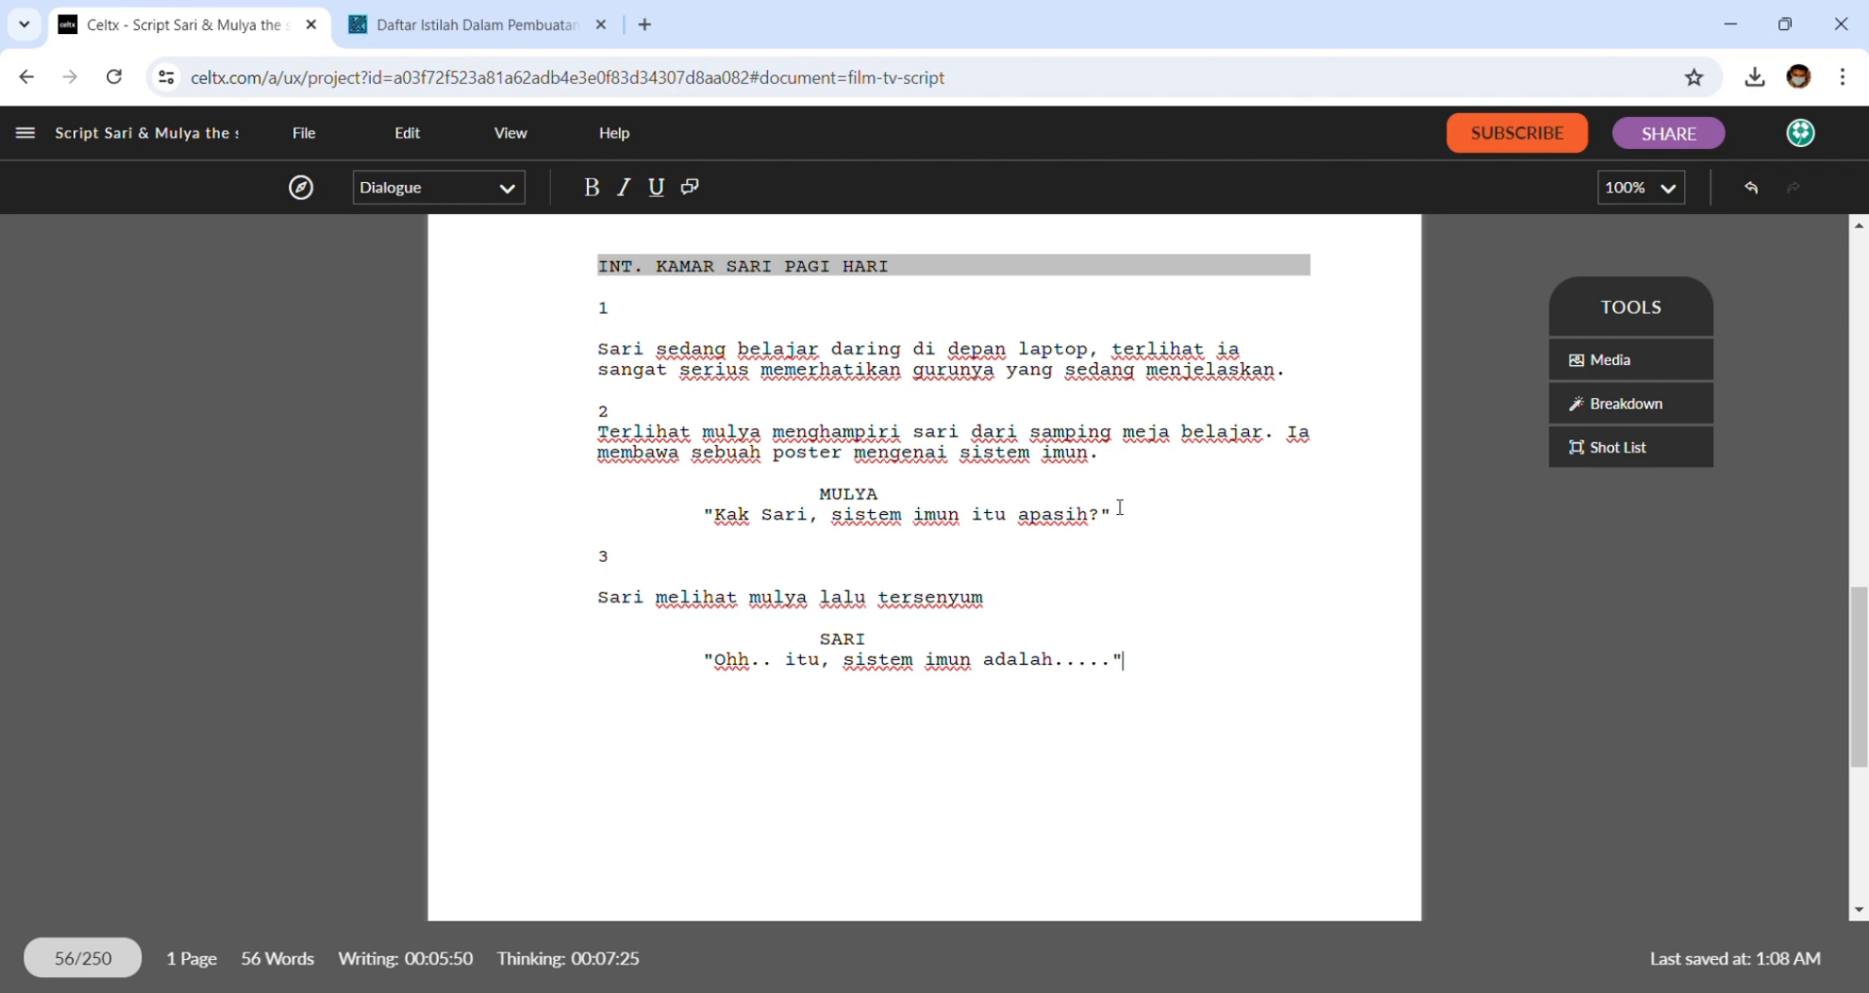
- Add a Shot line reading "4." below Sari's dialogue
key(Return)
click(470, 179)
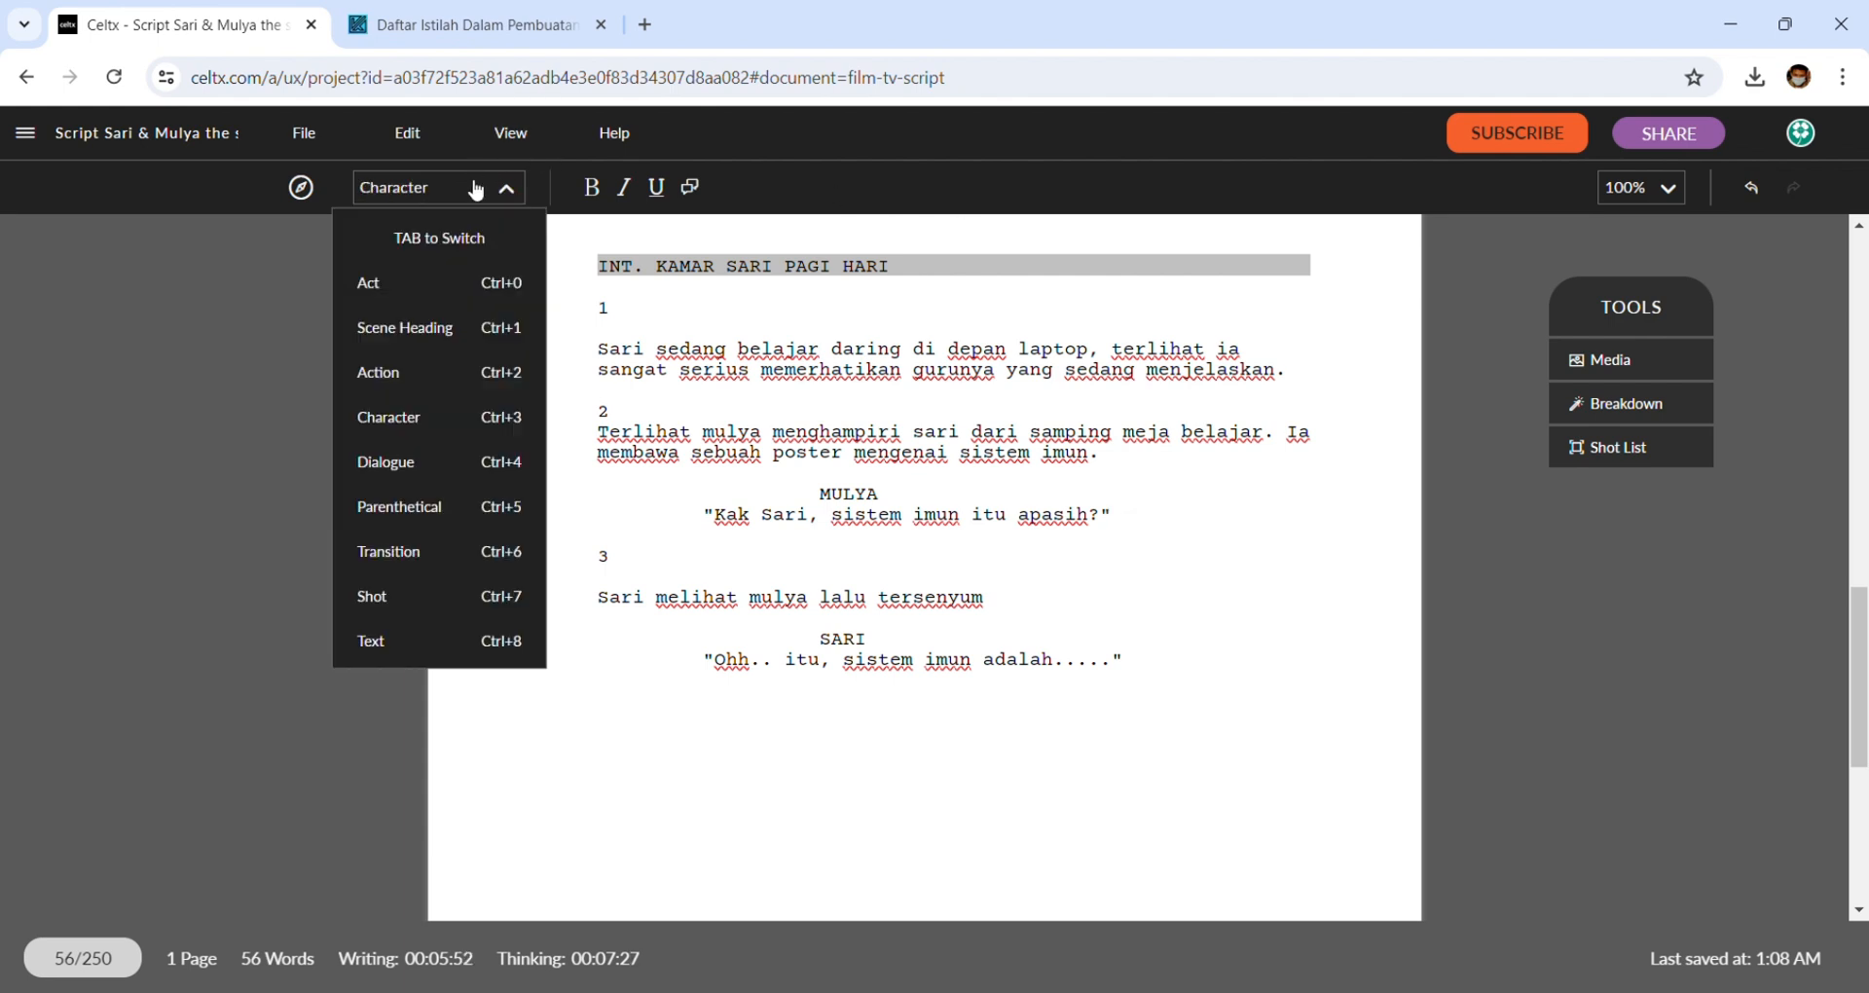
click(453, 370)
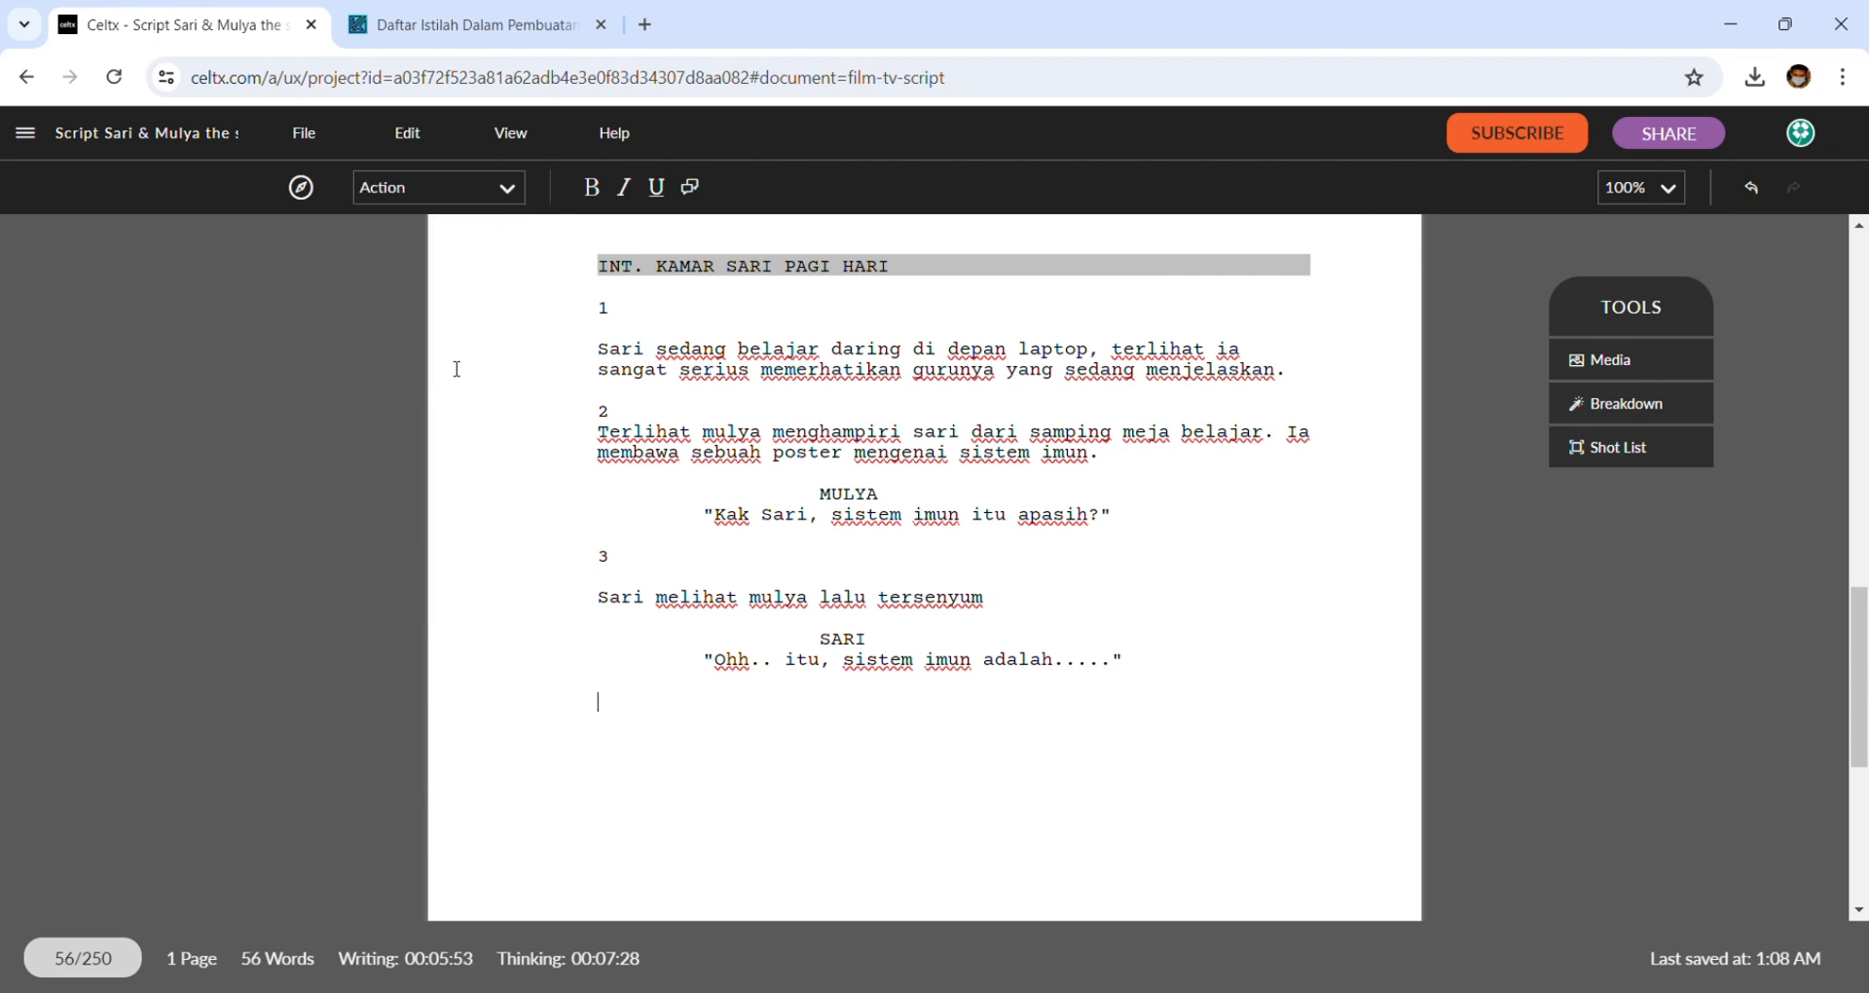
text(4.)
key(BackSpace)
click(452, 194)
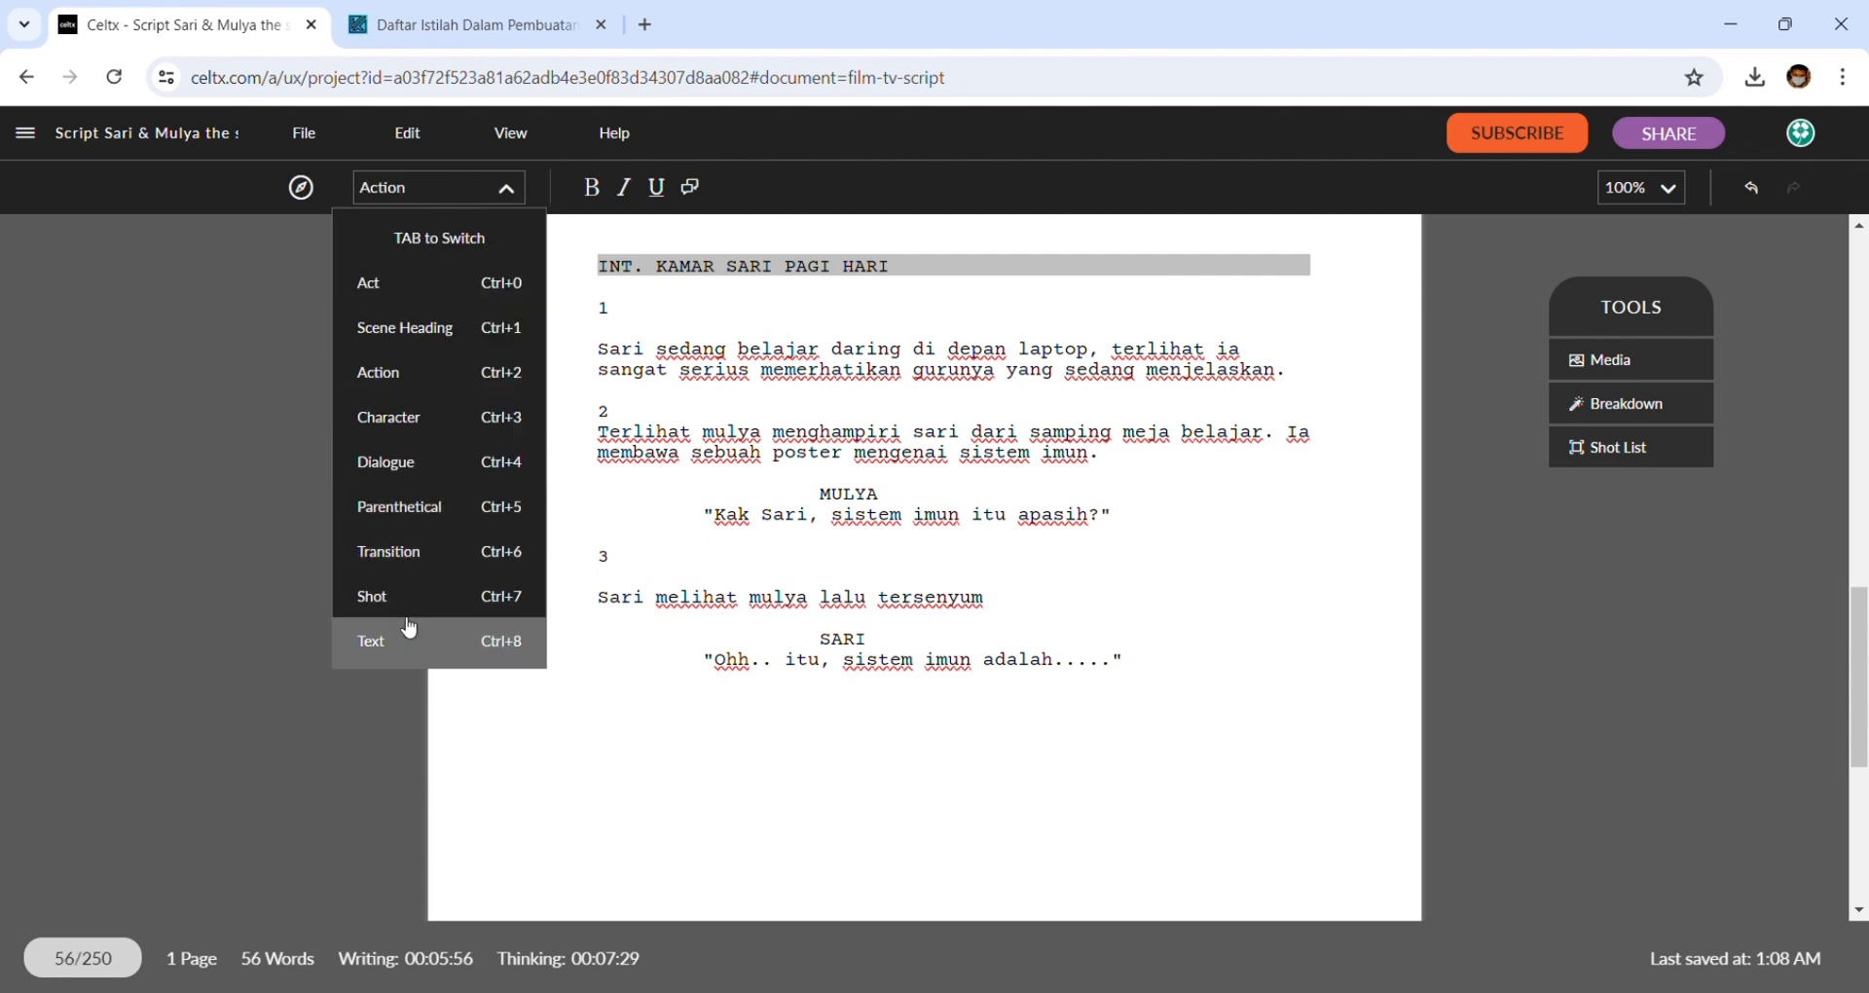
drag(440, 562, 544, 597)
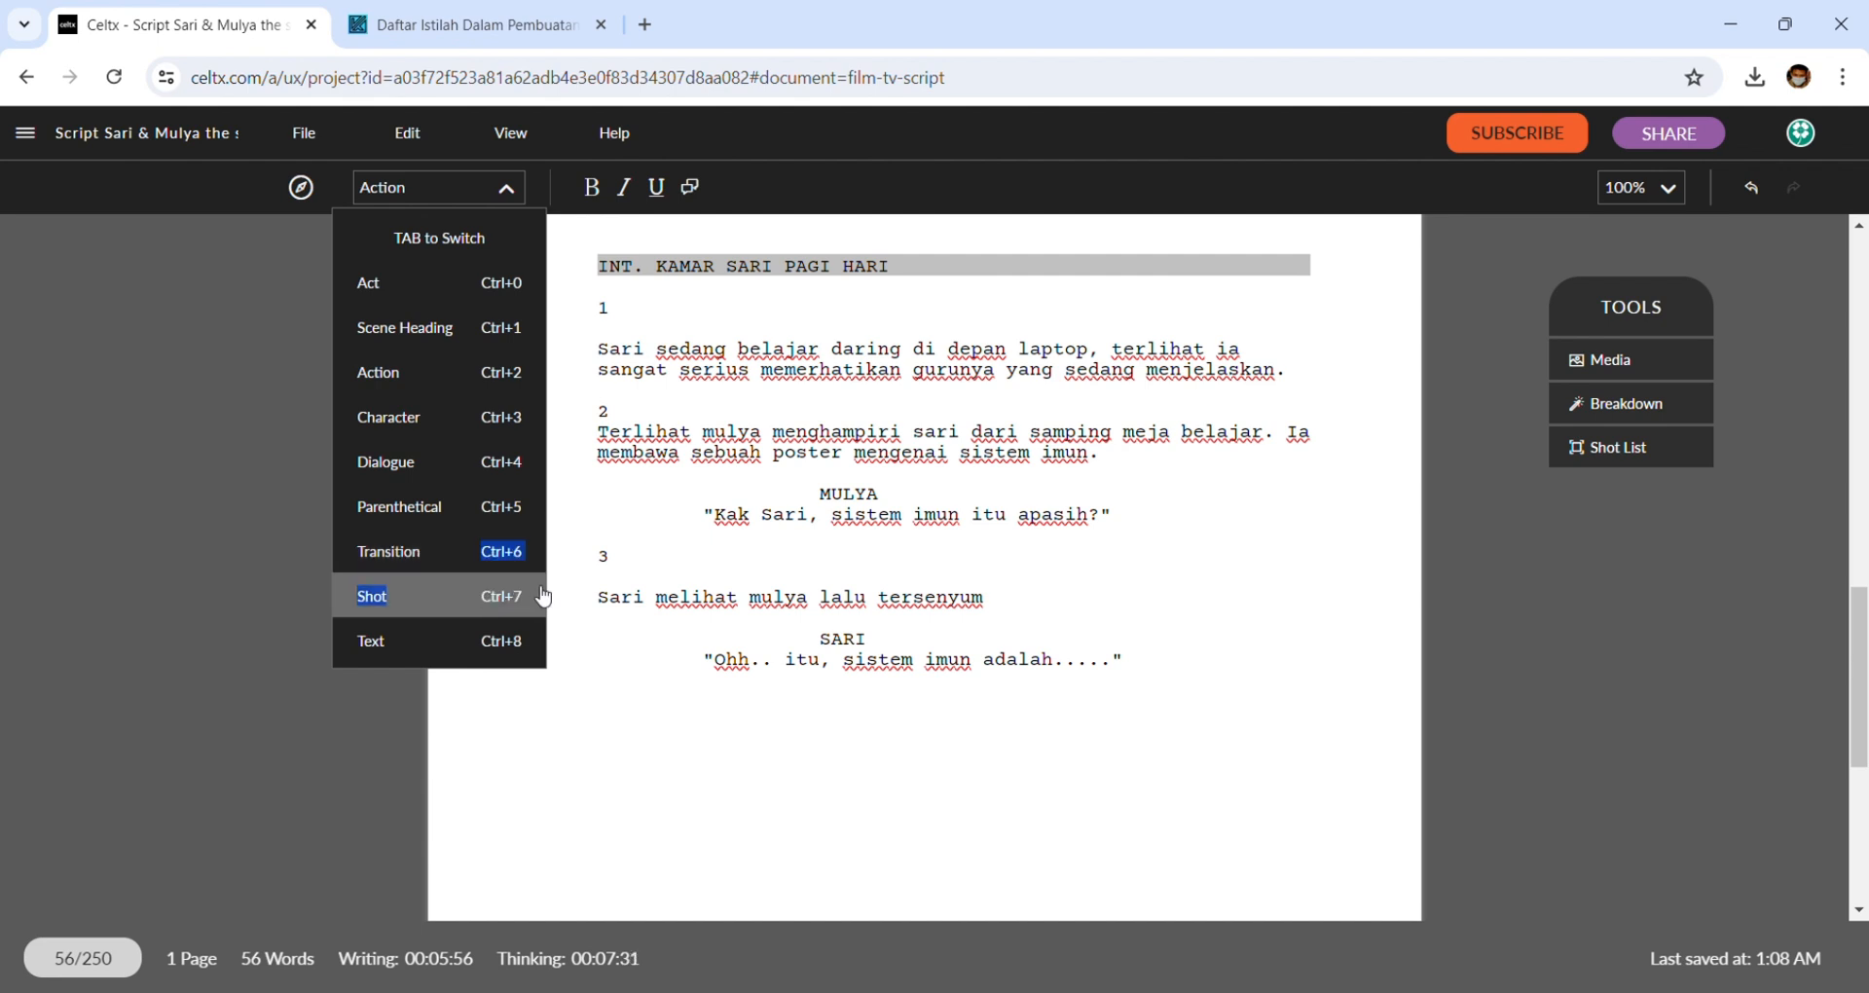
click(543, 597)
text(4)
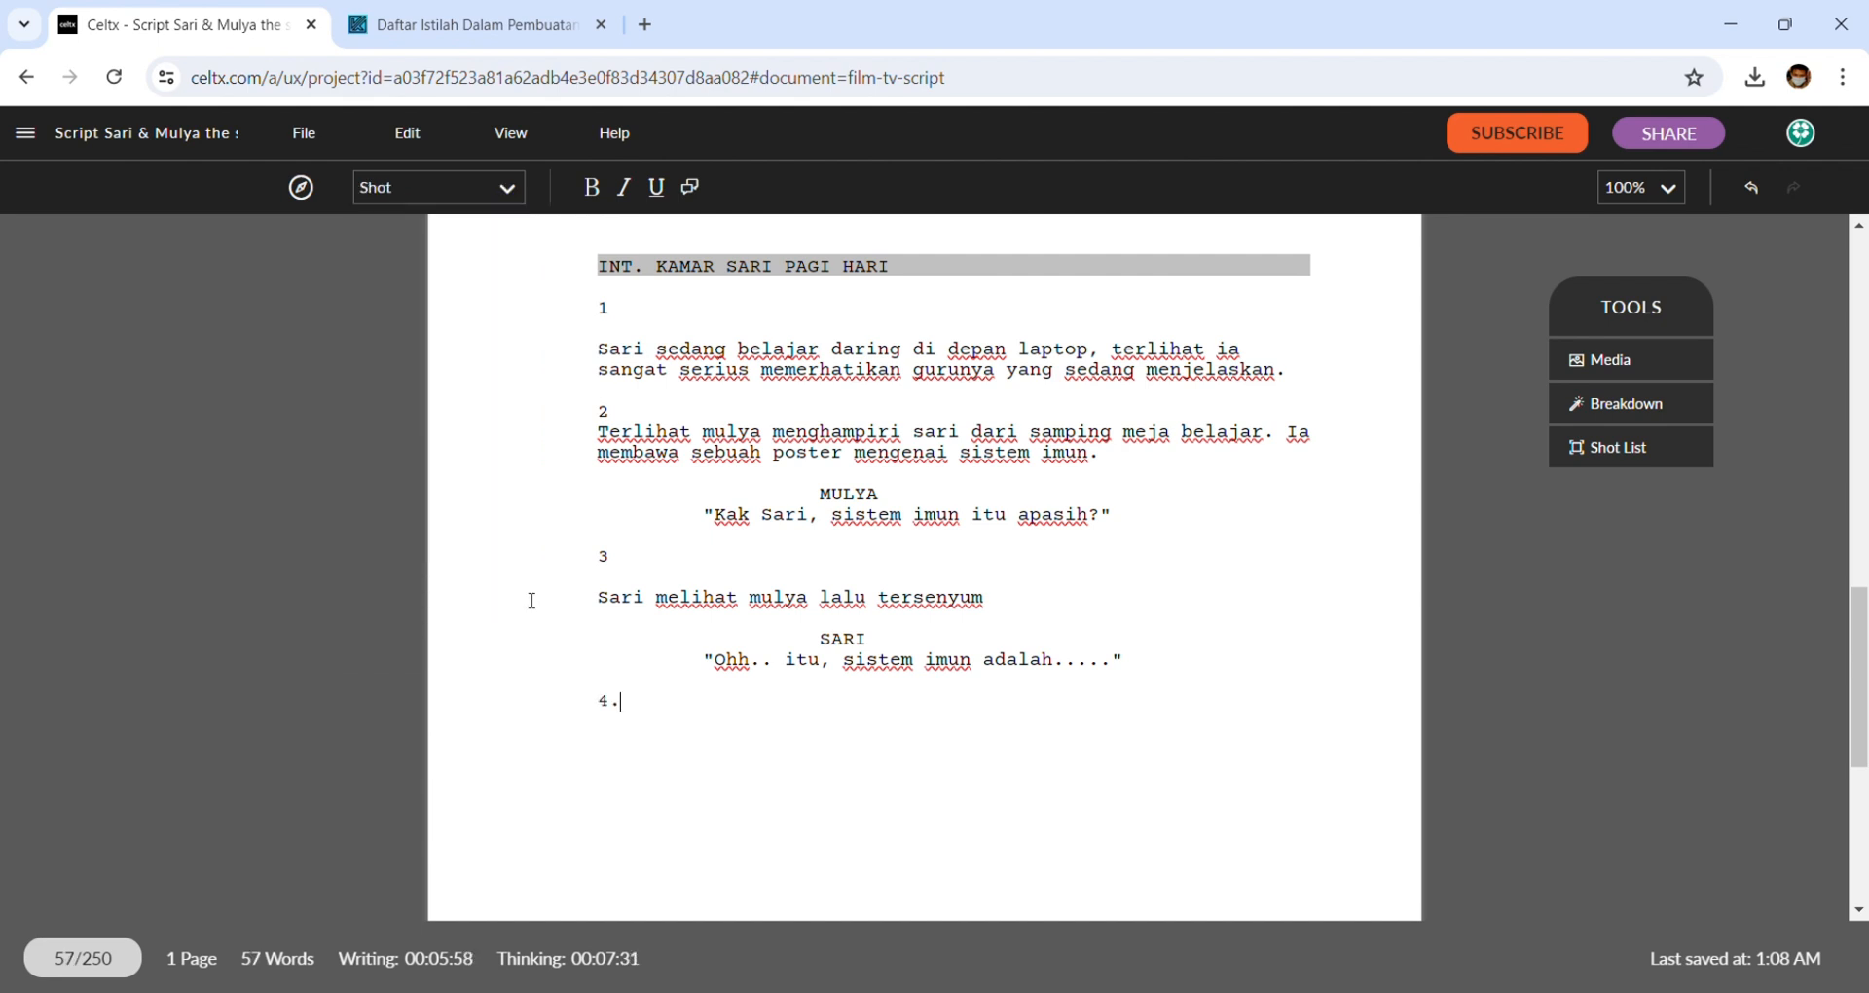
text(.)
- Write the Action text "Sari & Mulya tersedot kedalam dunia Fantasi" under shot 4 and remove the period after the shot number
key(Return)
text(Sari & Mulya )
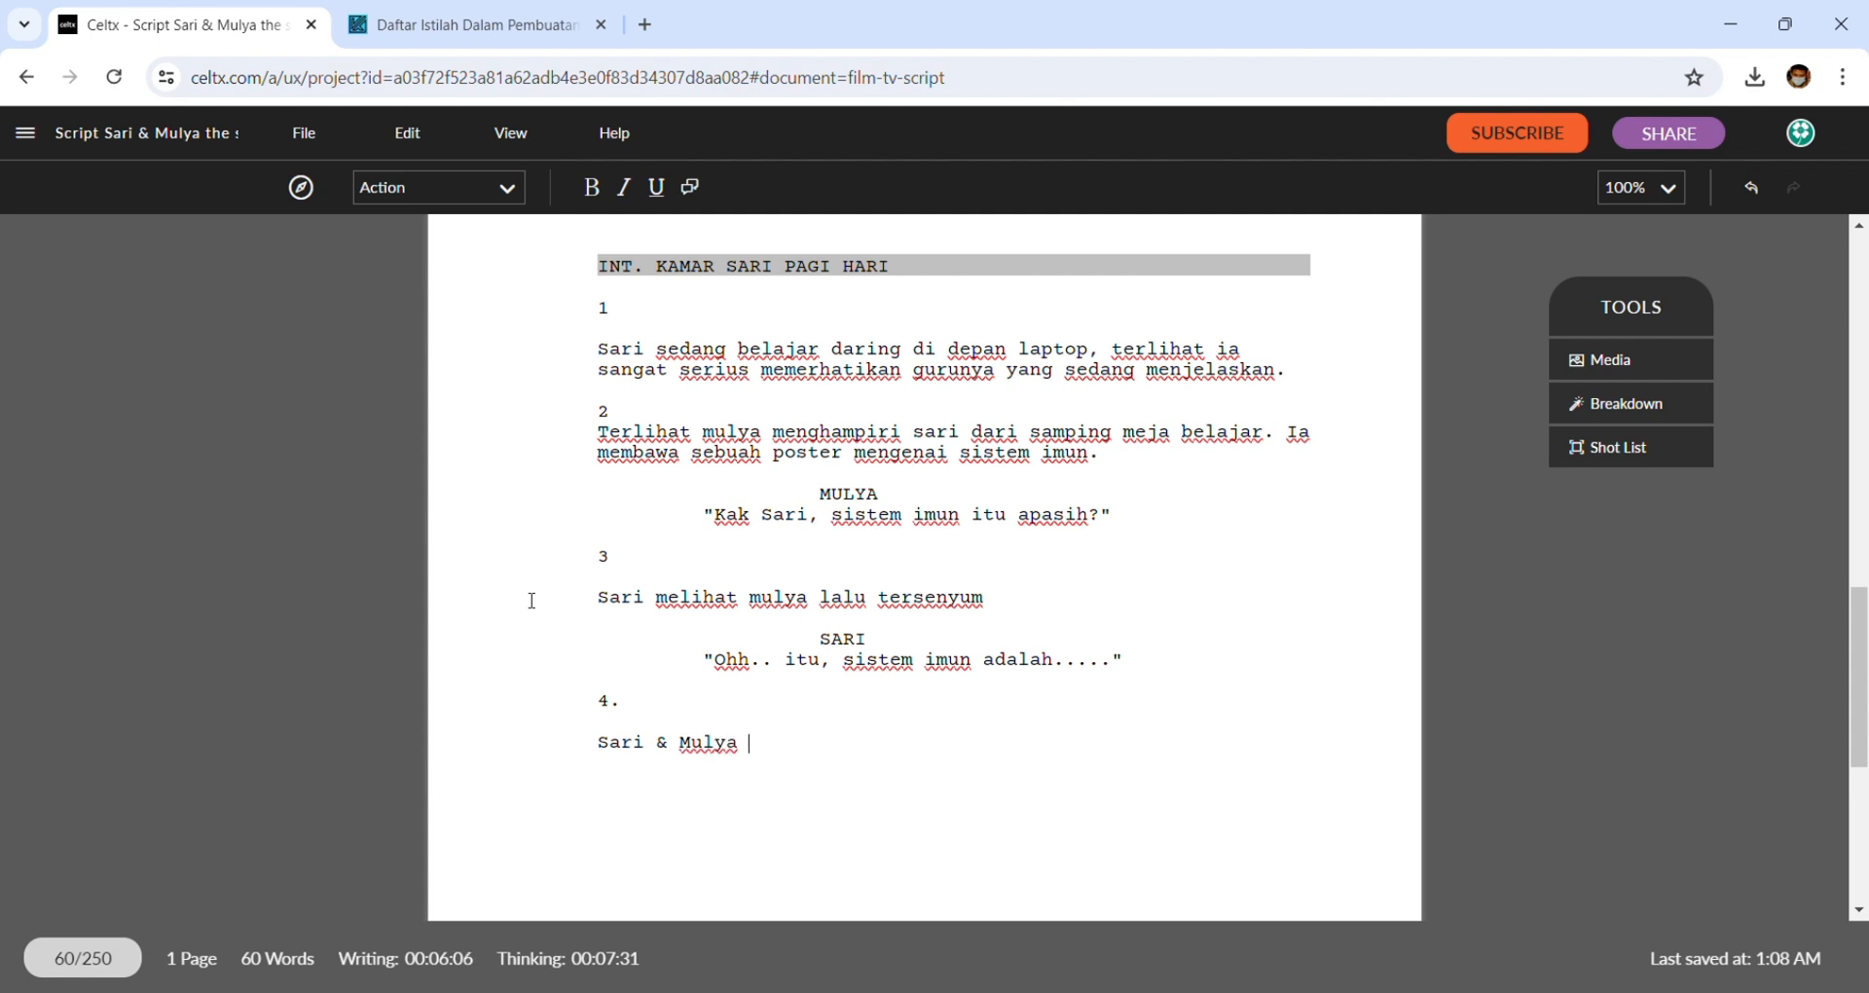
text(tersedot keda)
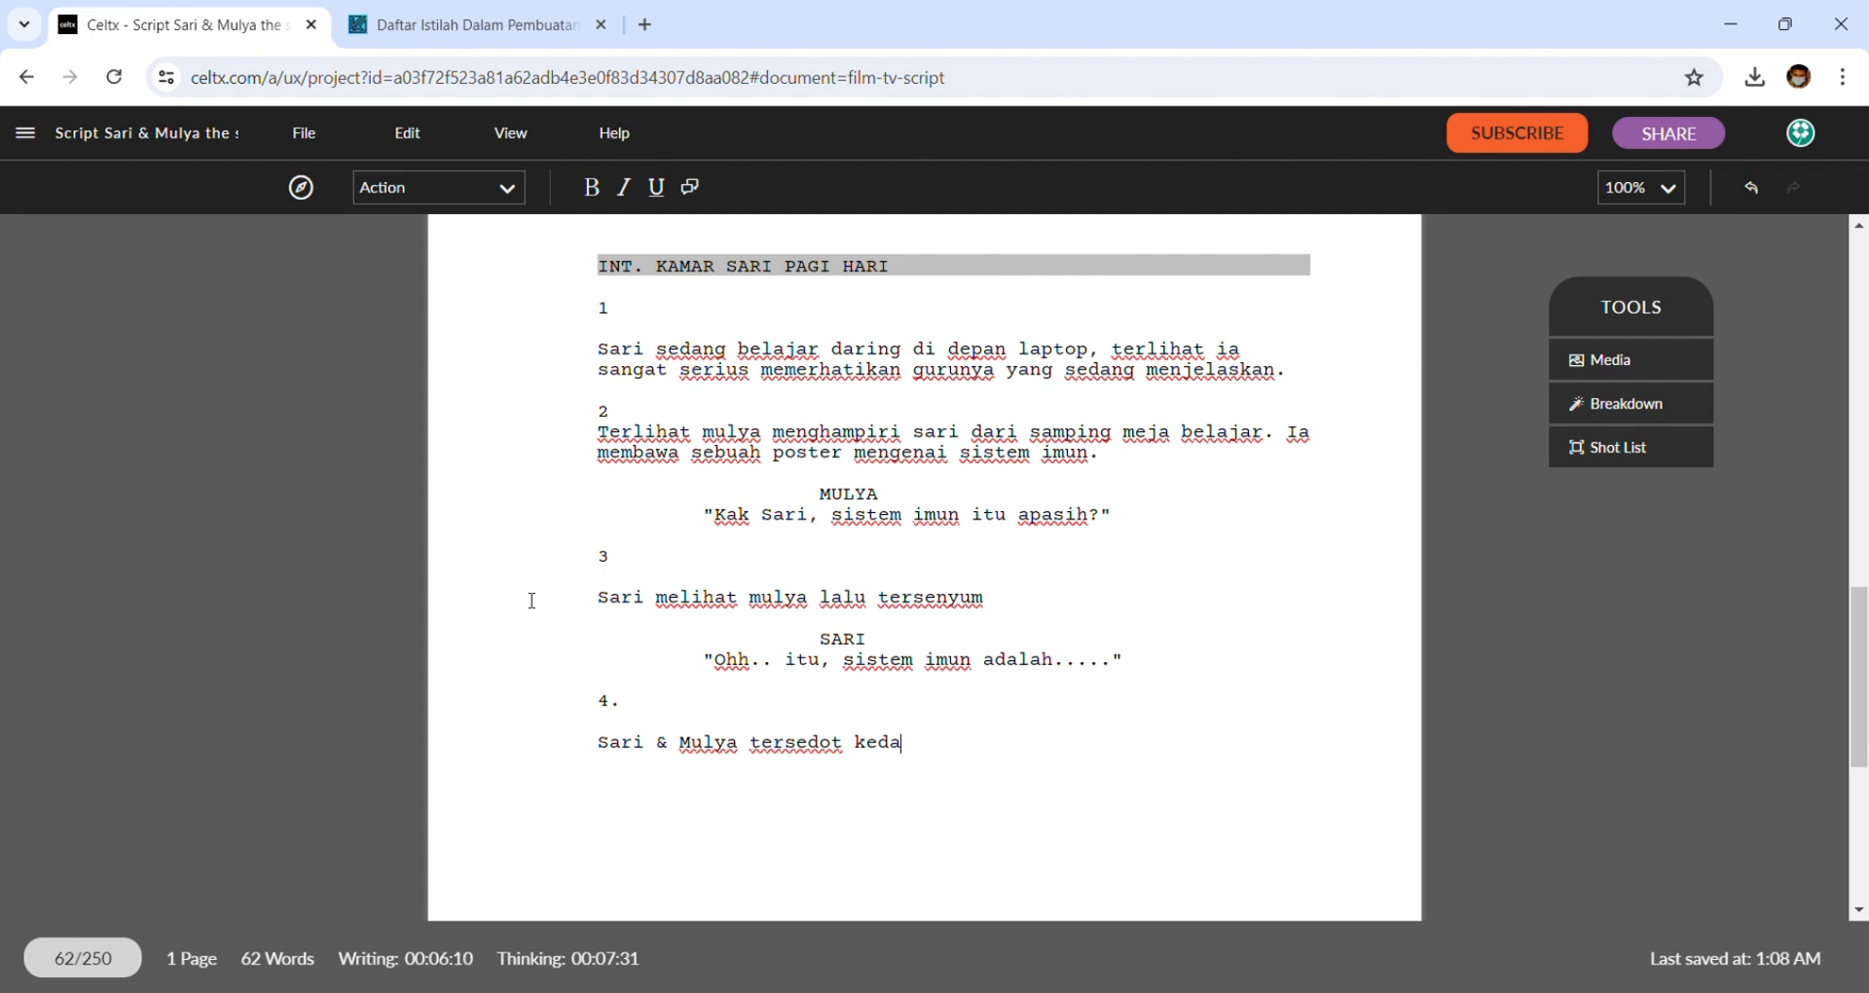
text(lam dunia )
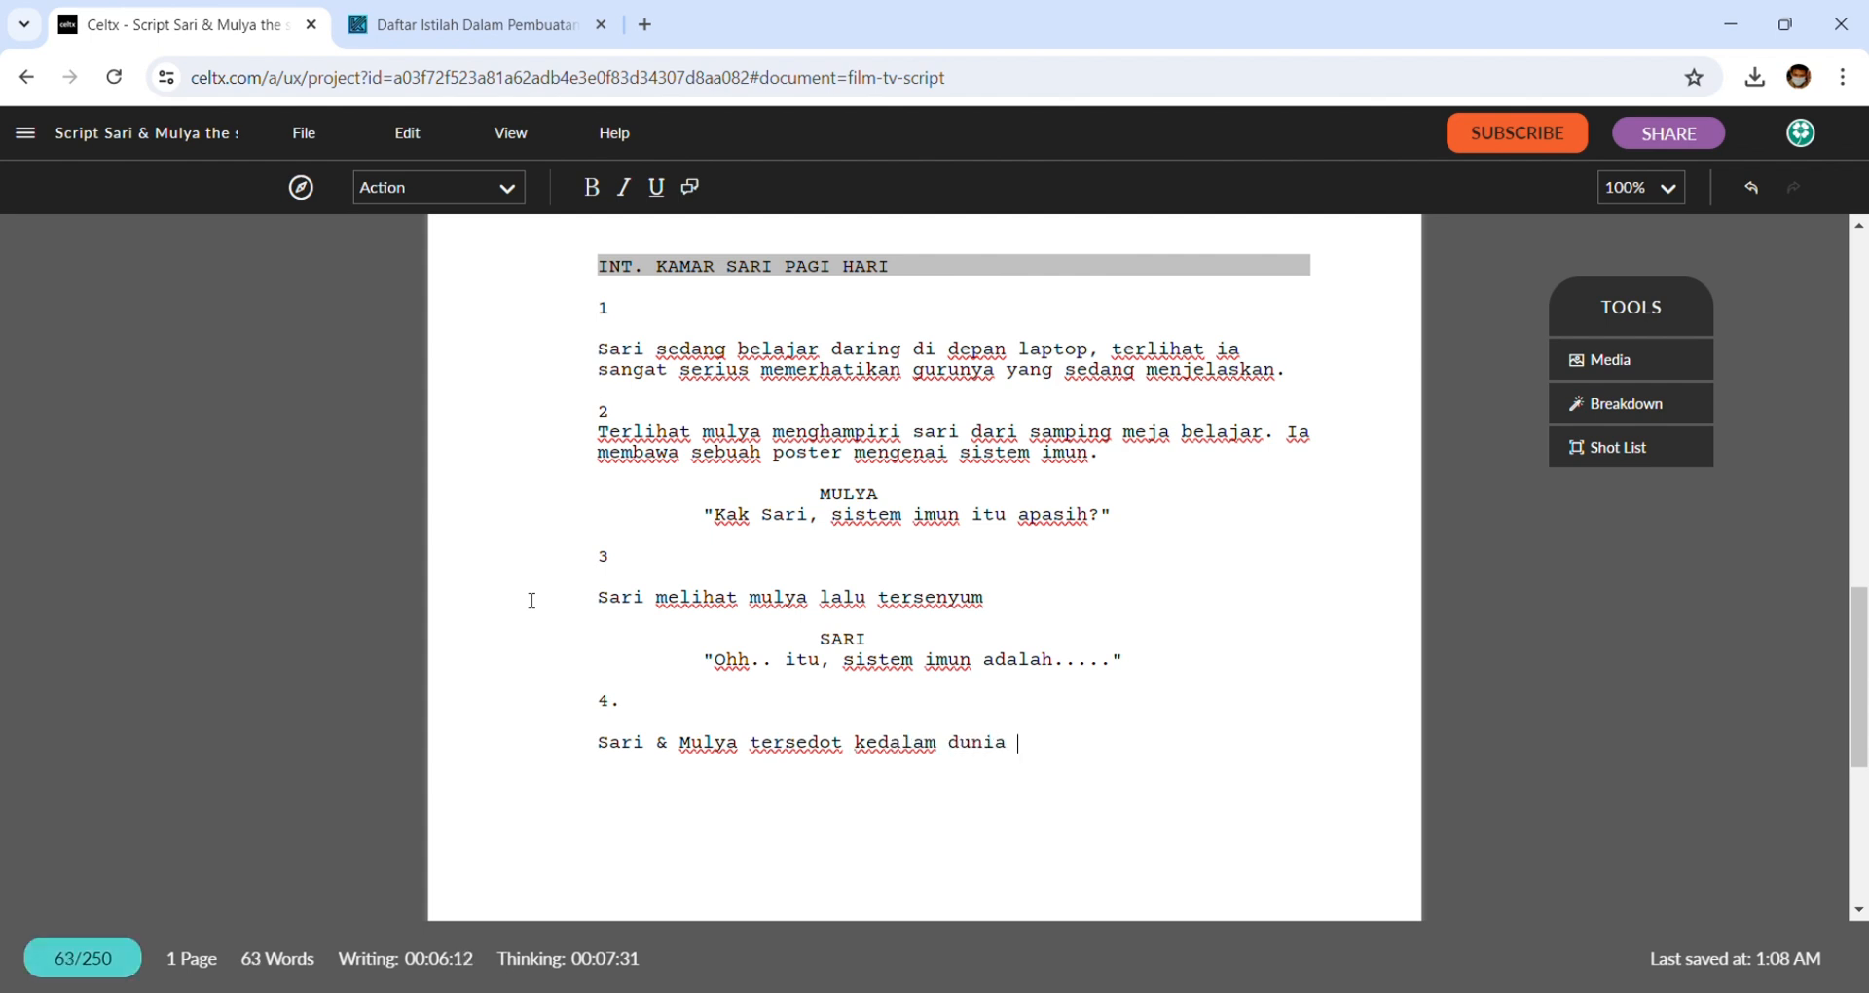
text(Fantasi)
click(670, 703)
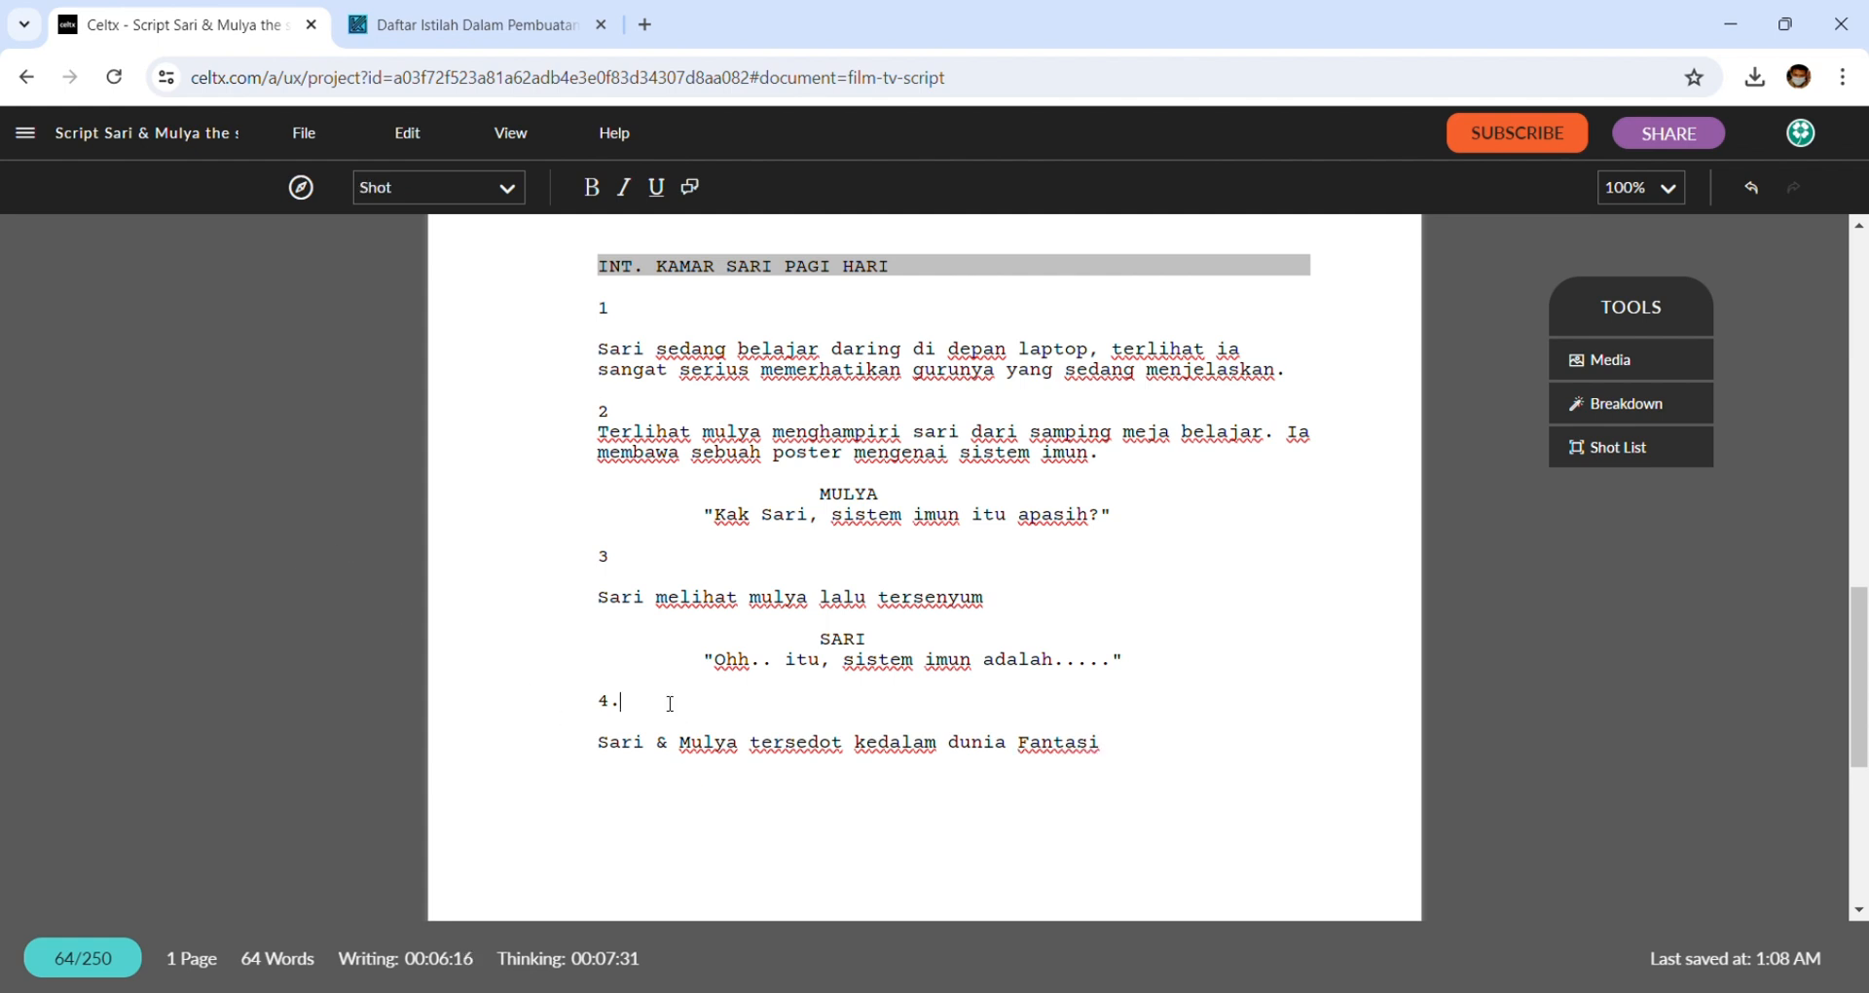
- Add the Transition FADE below the shot 4 action line
click(1144, 743)
click(488, 198)
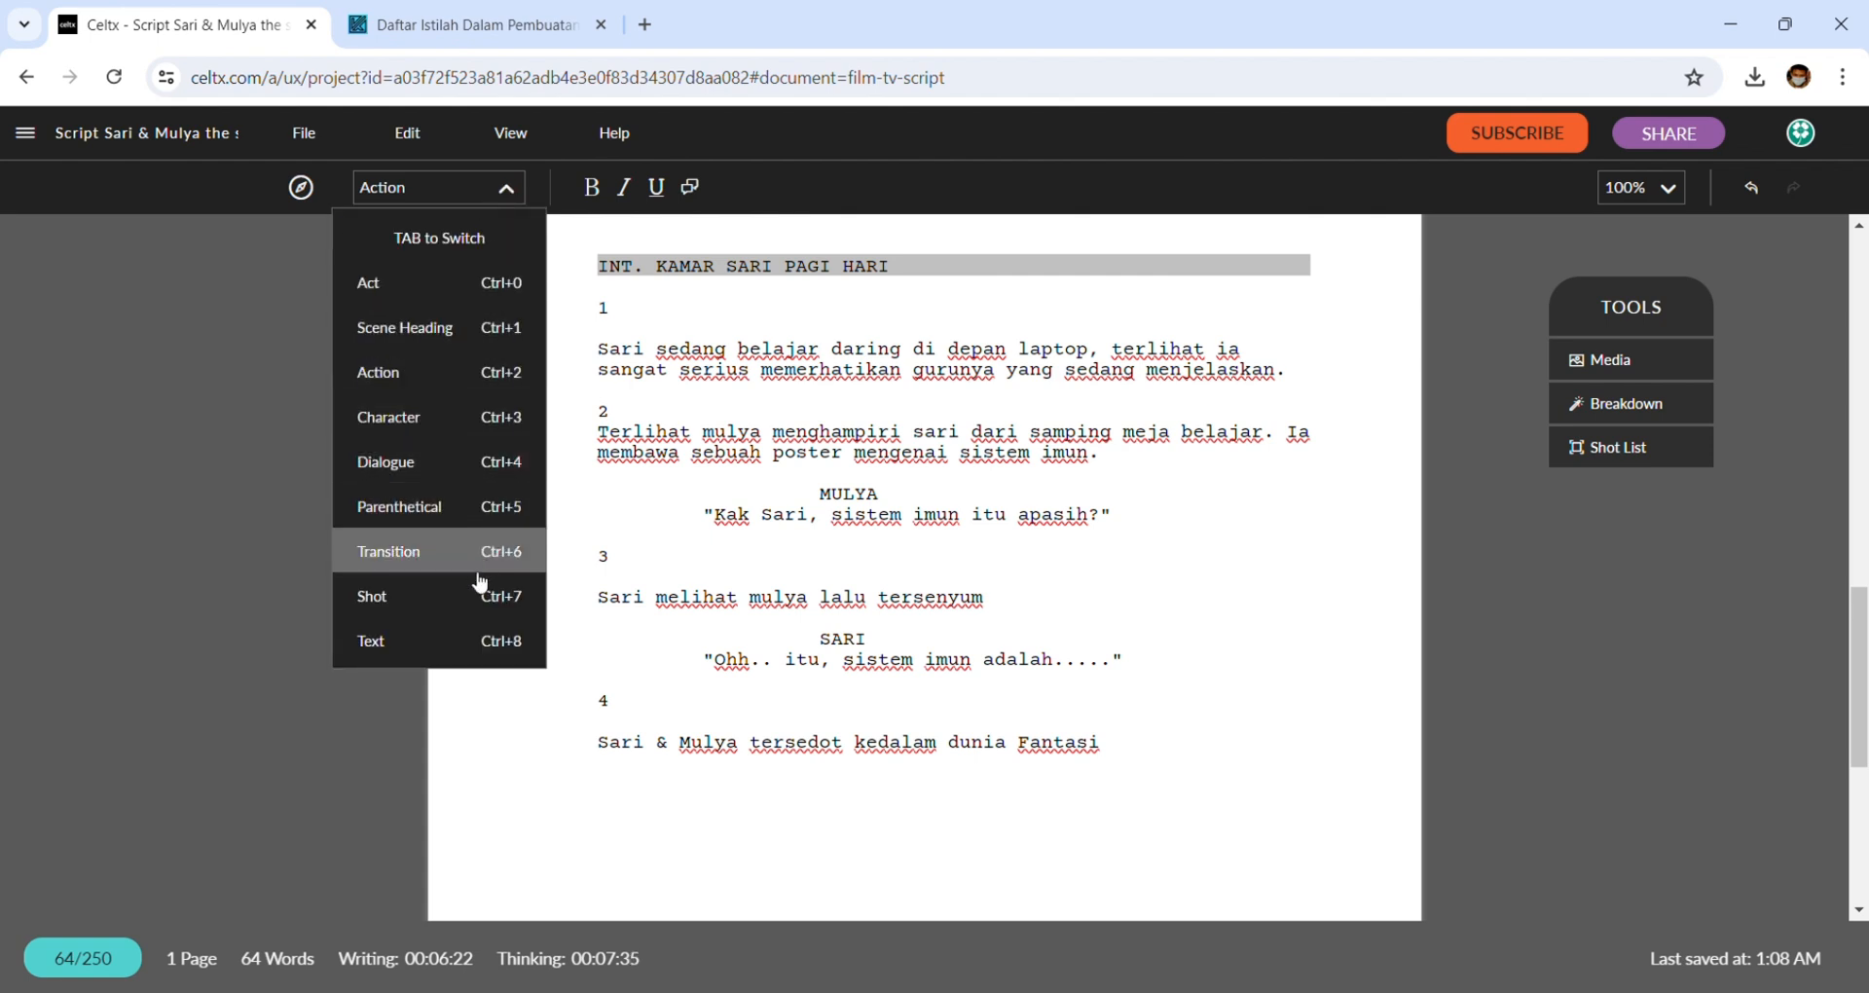
click(462, 547)
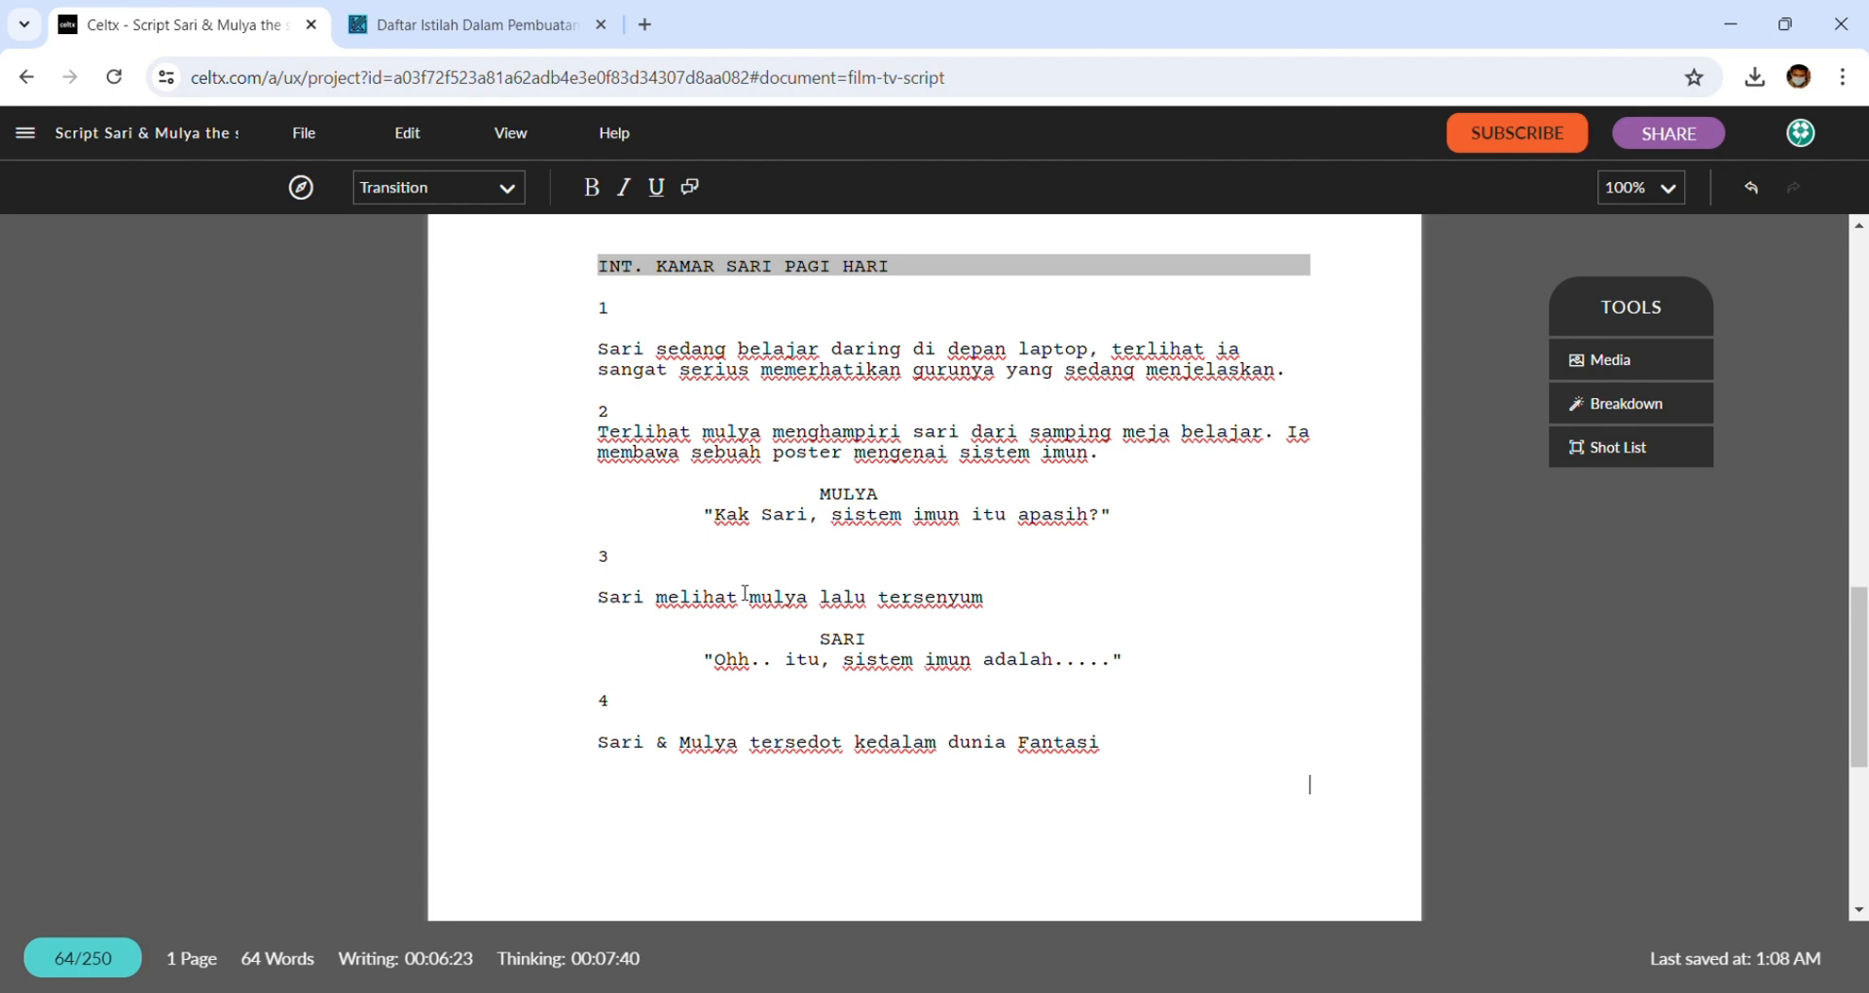
text(FADE)
- Review the whole scene from its heading through the four shots and dialogue to the closing transition, including the available script element types
scroll(1210, 759, up, 2)
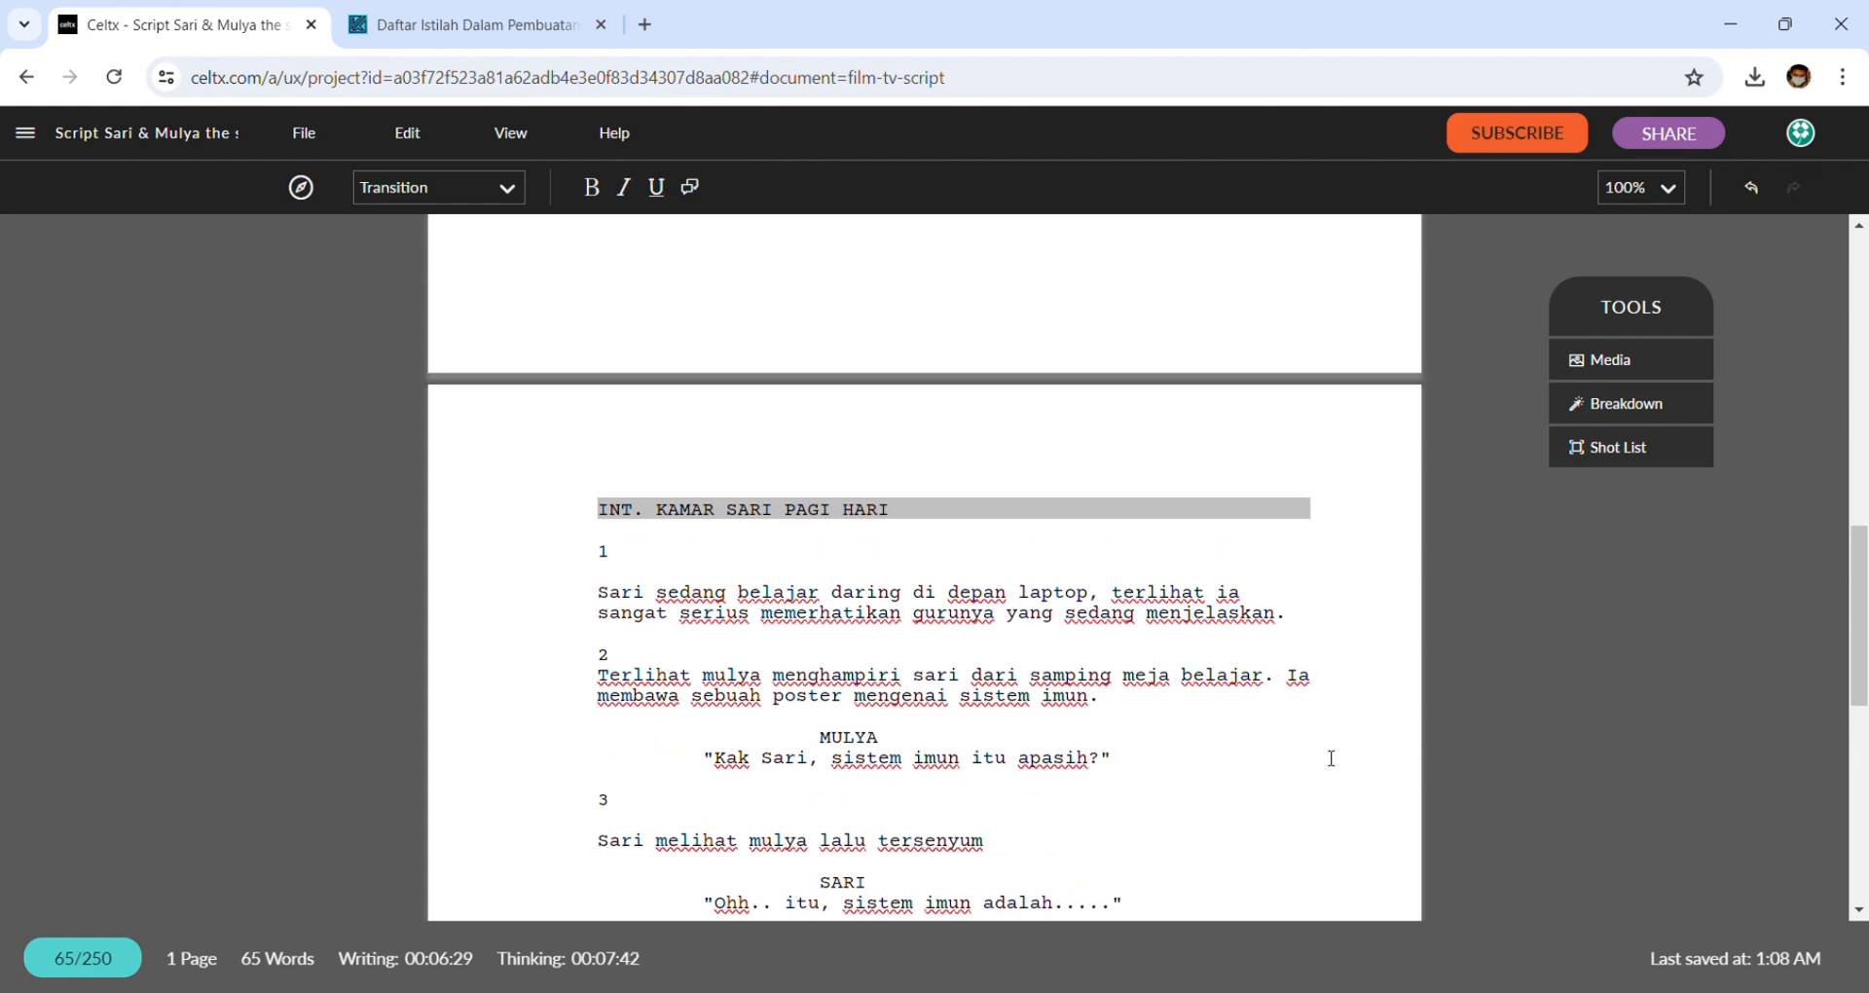
scroll(1281, 763, down, 2)
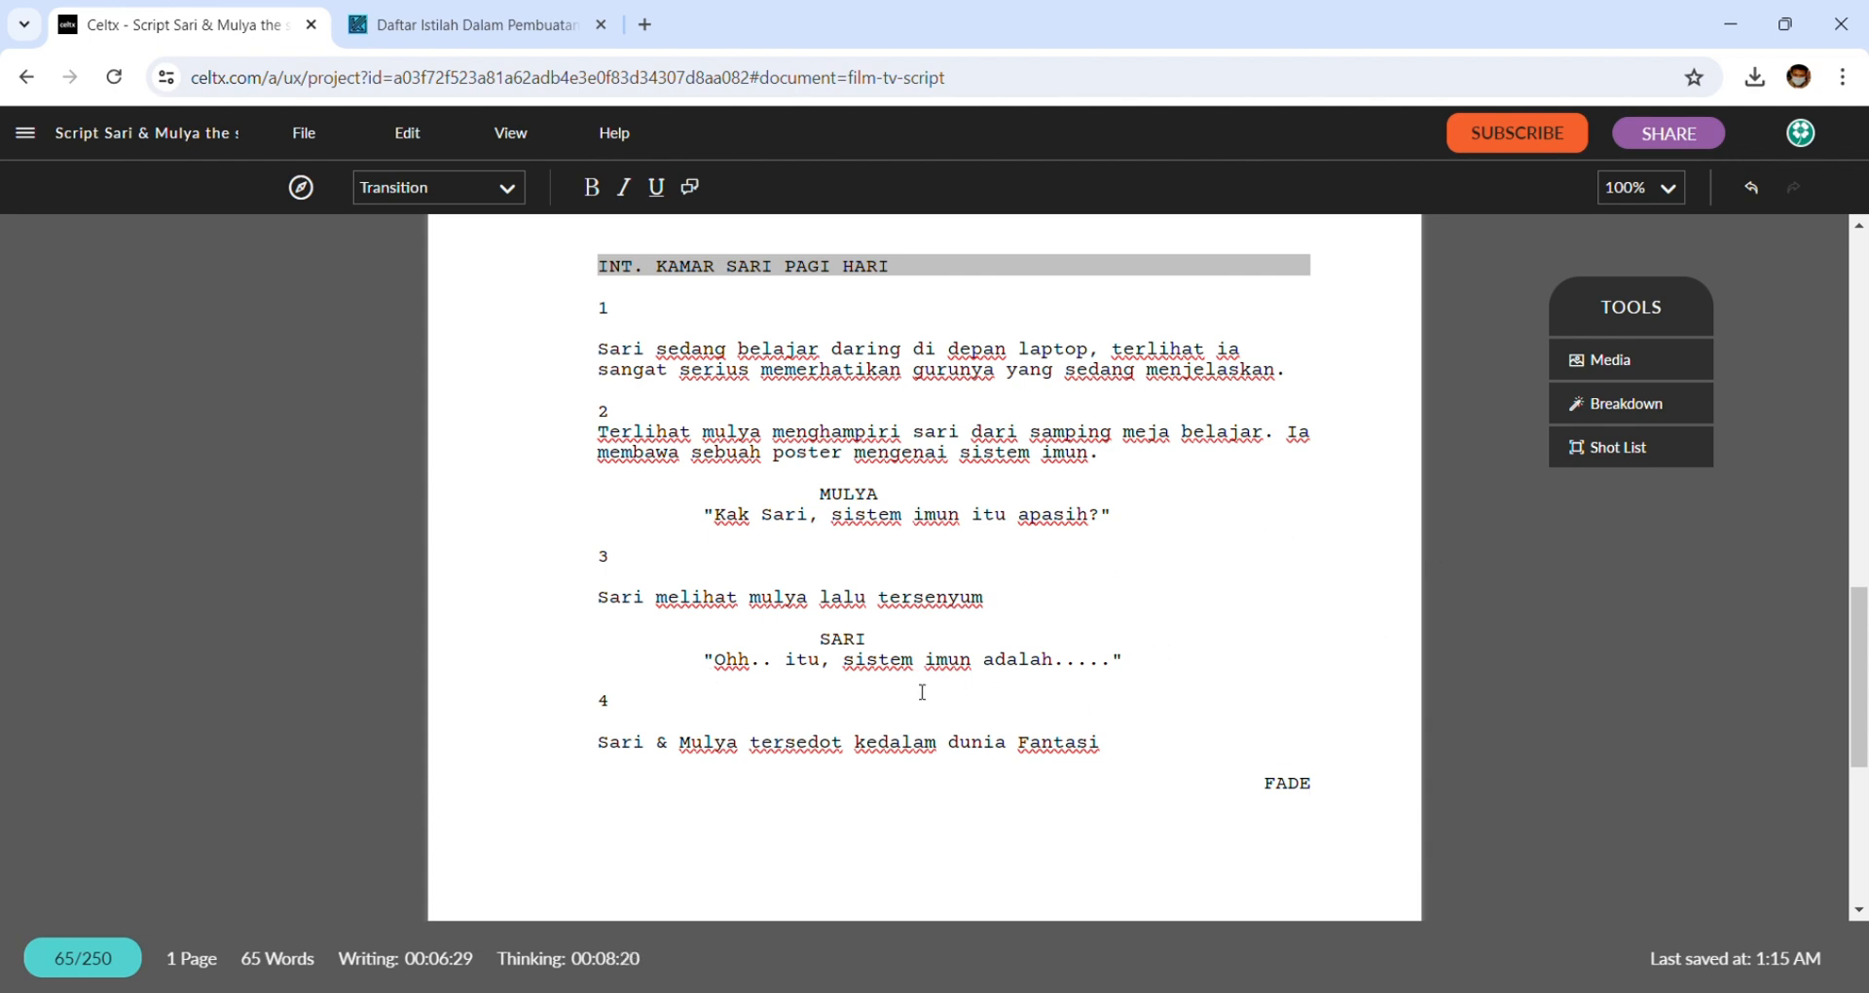
scroll(1017, 559, up, 1)
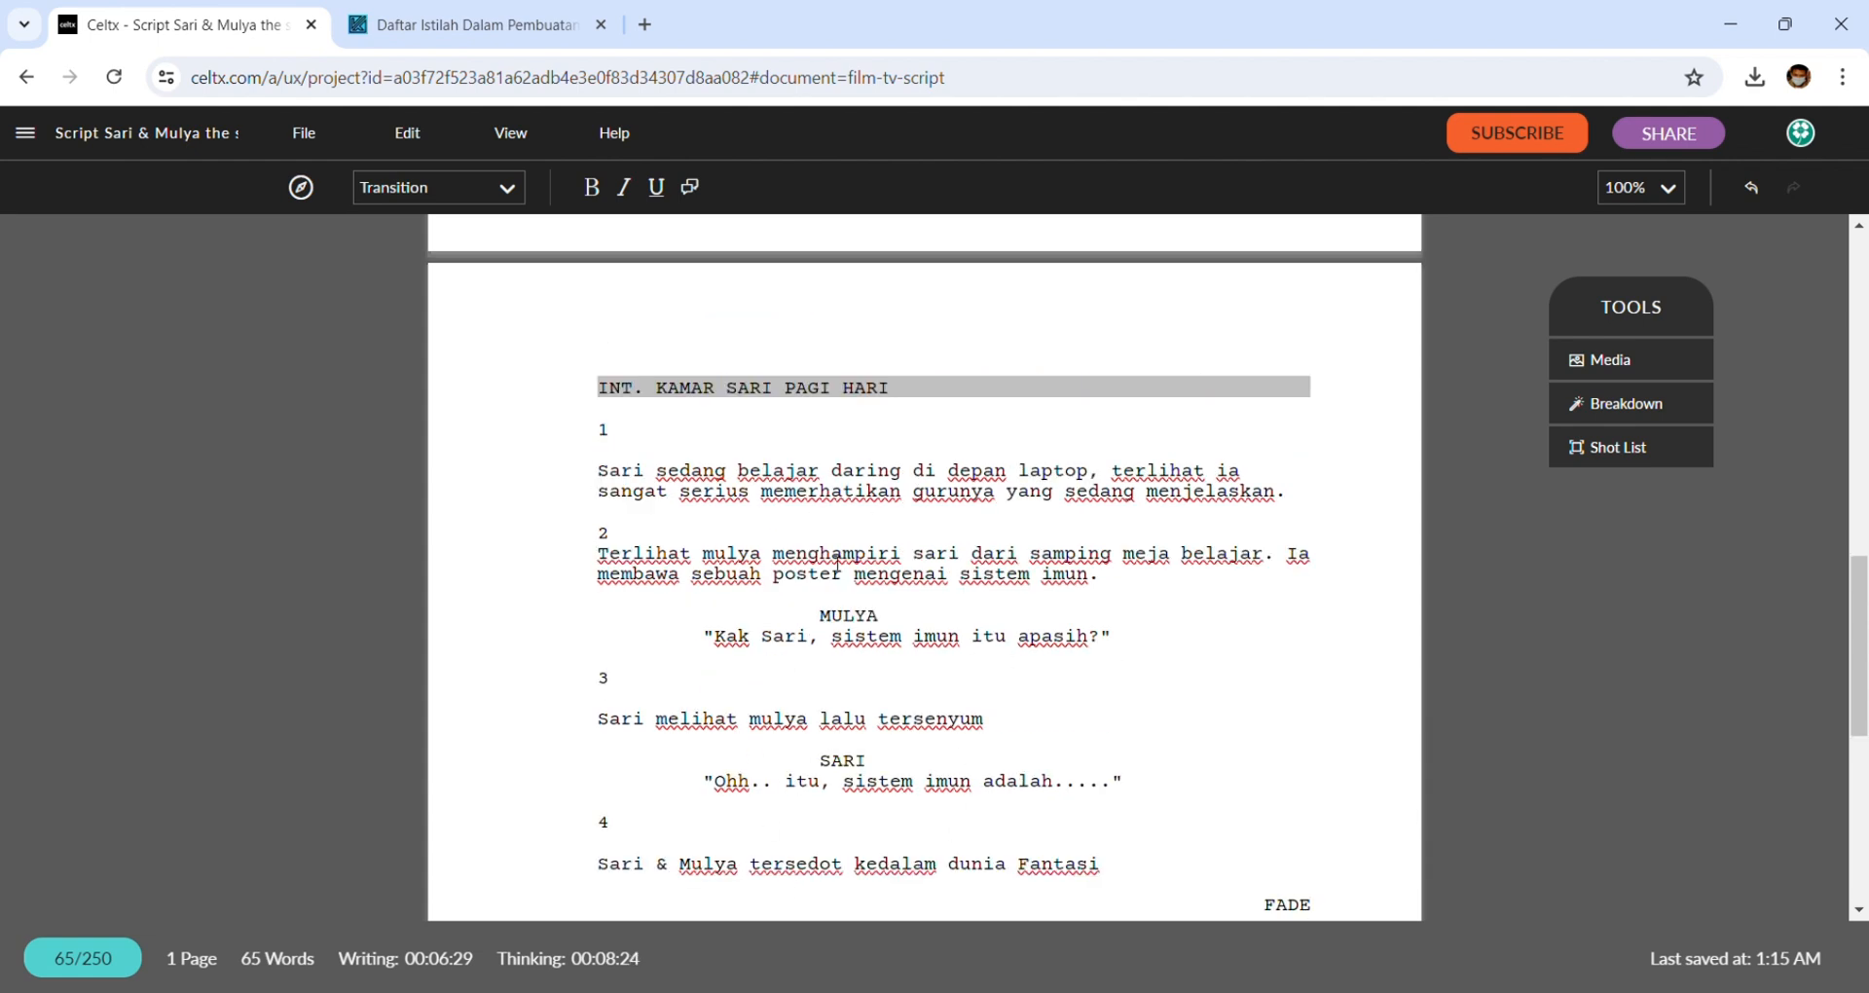
scroll(695, 516, down, 1)
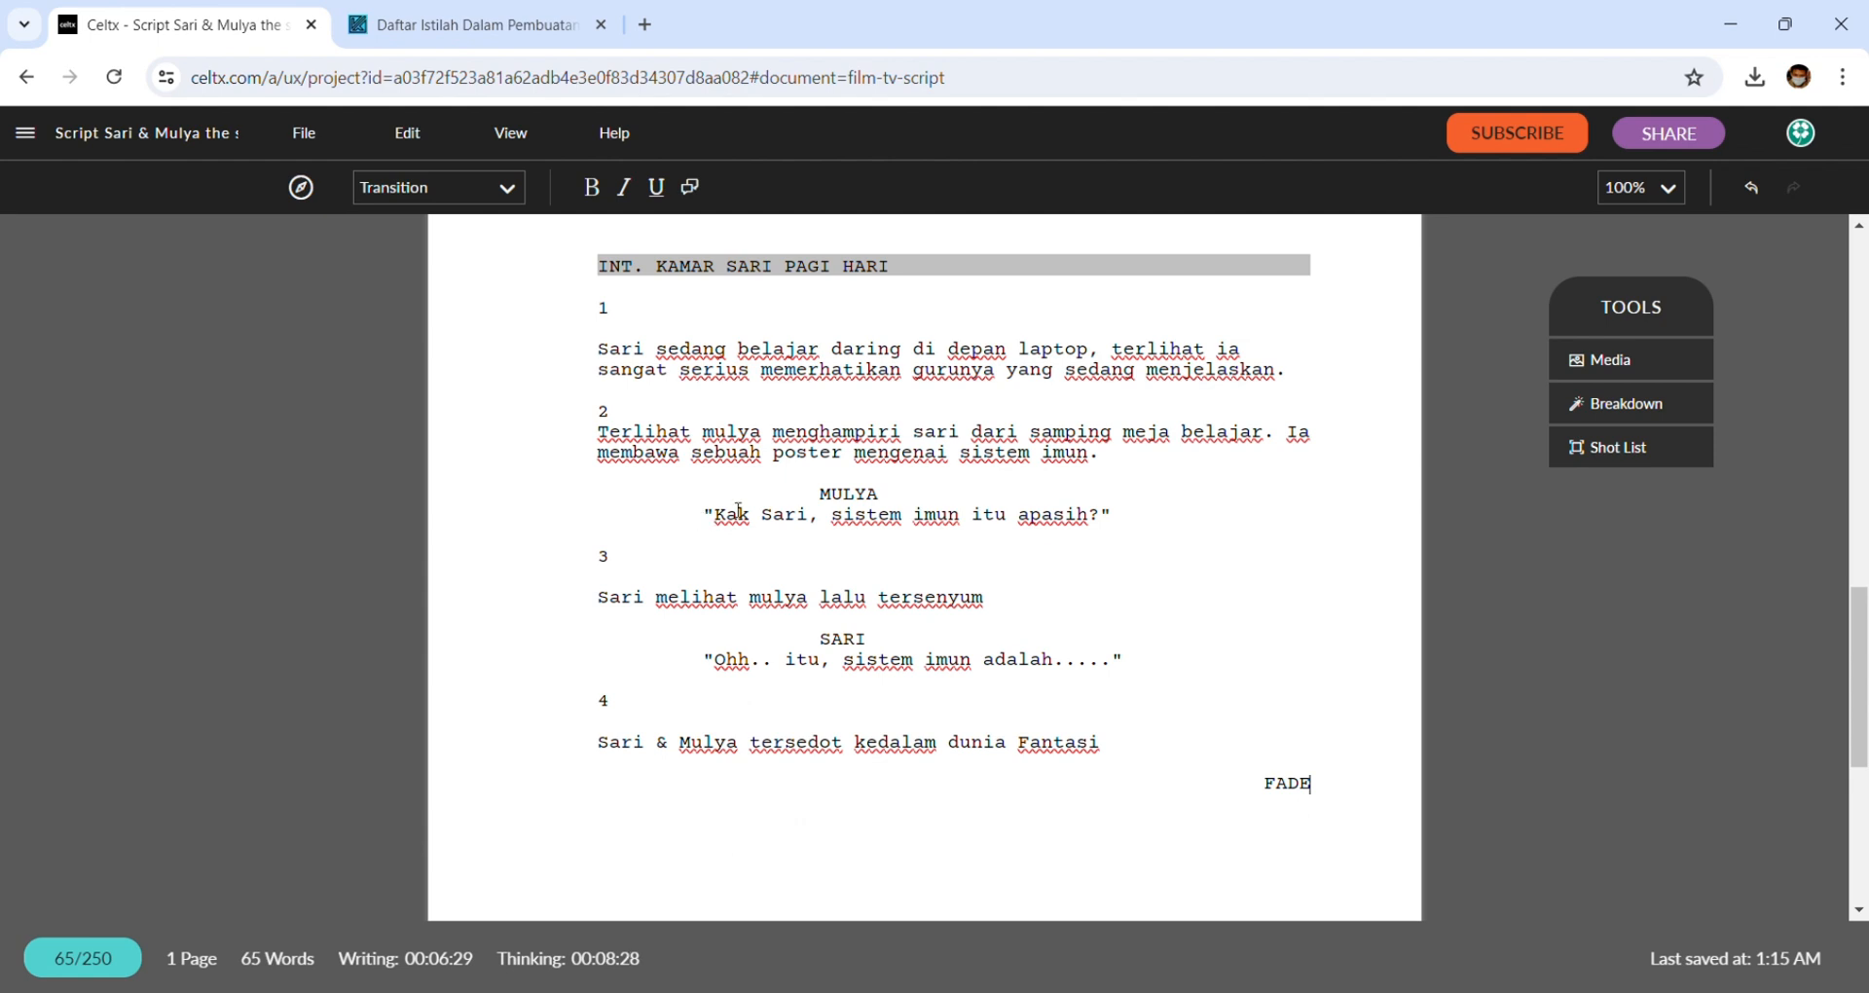
scroll(1094, 519, down, 1)
scroll(1094, 519, down, 1)
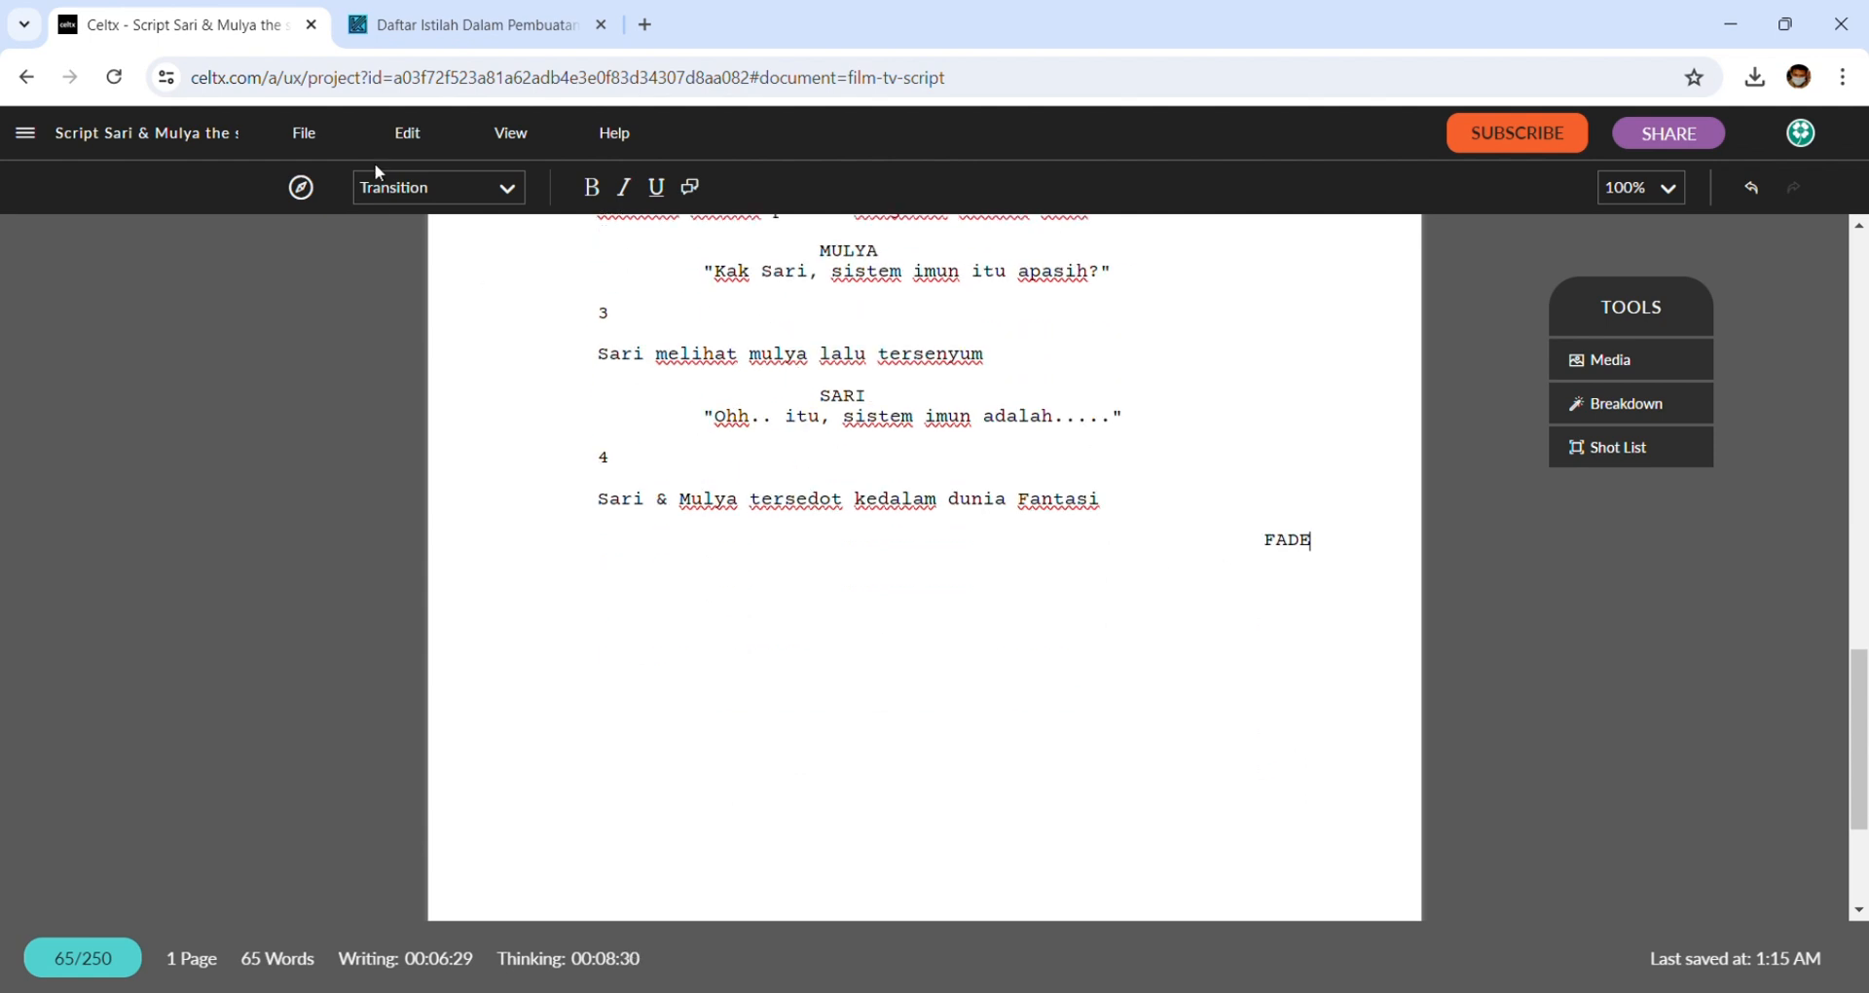
click(410, 190)
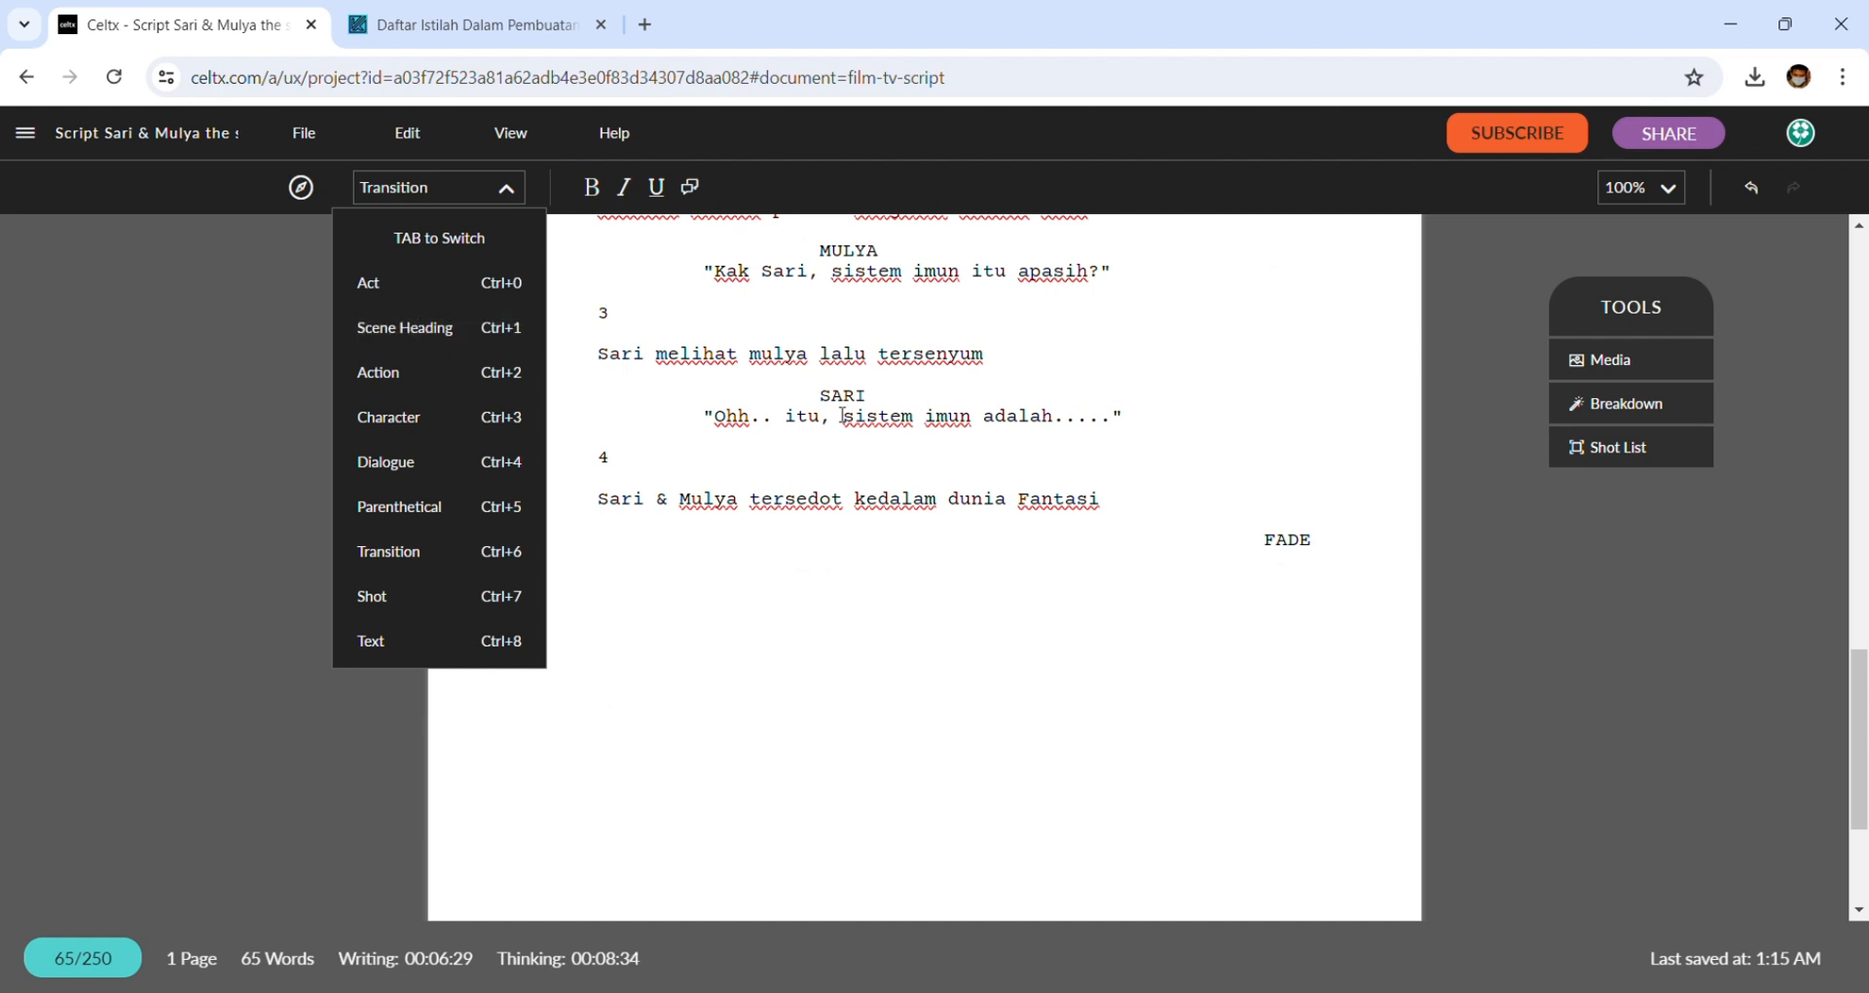
key(Escape)
scroll(647, 363, up, 5)
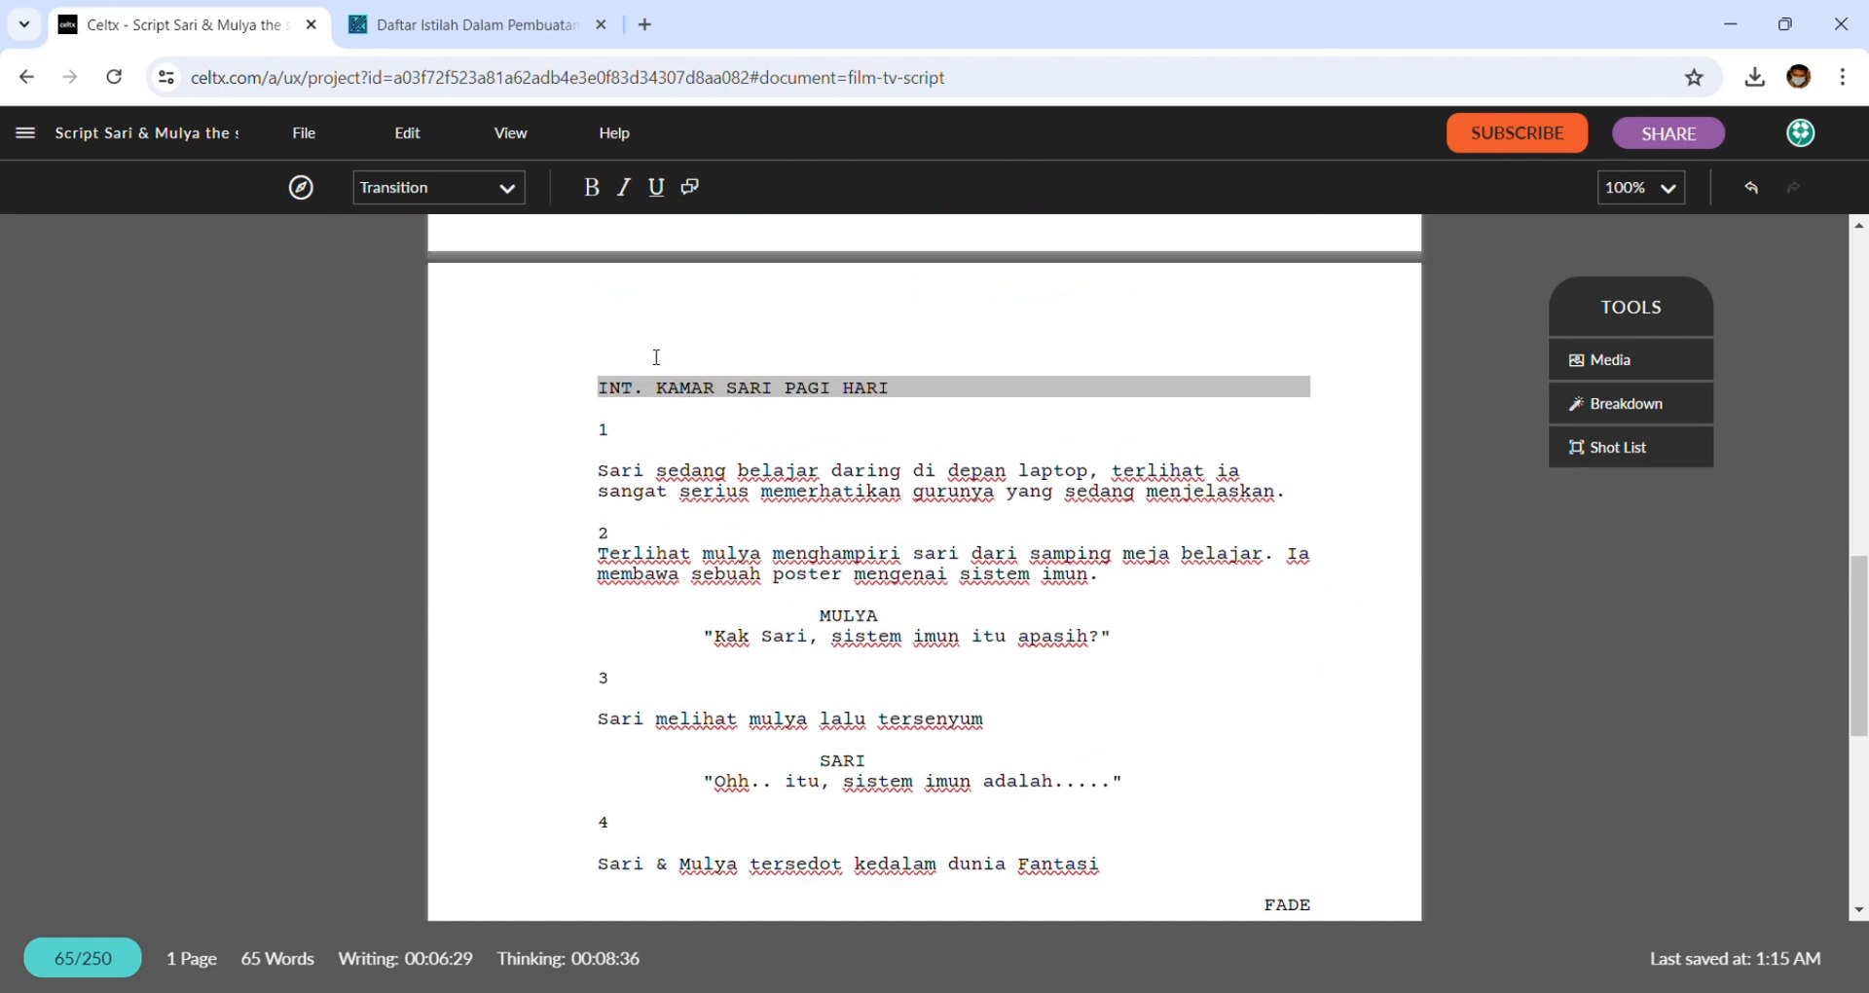
scroll(434, 394, down, 2)
- Download the script as a PDF and view the downloaded file in the browser
click(314, 144)
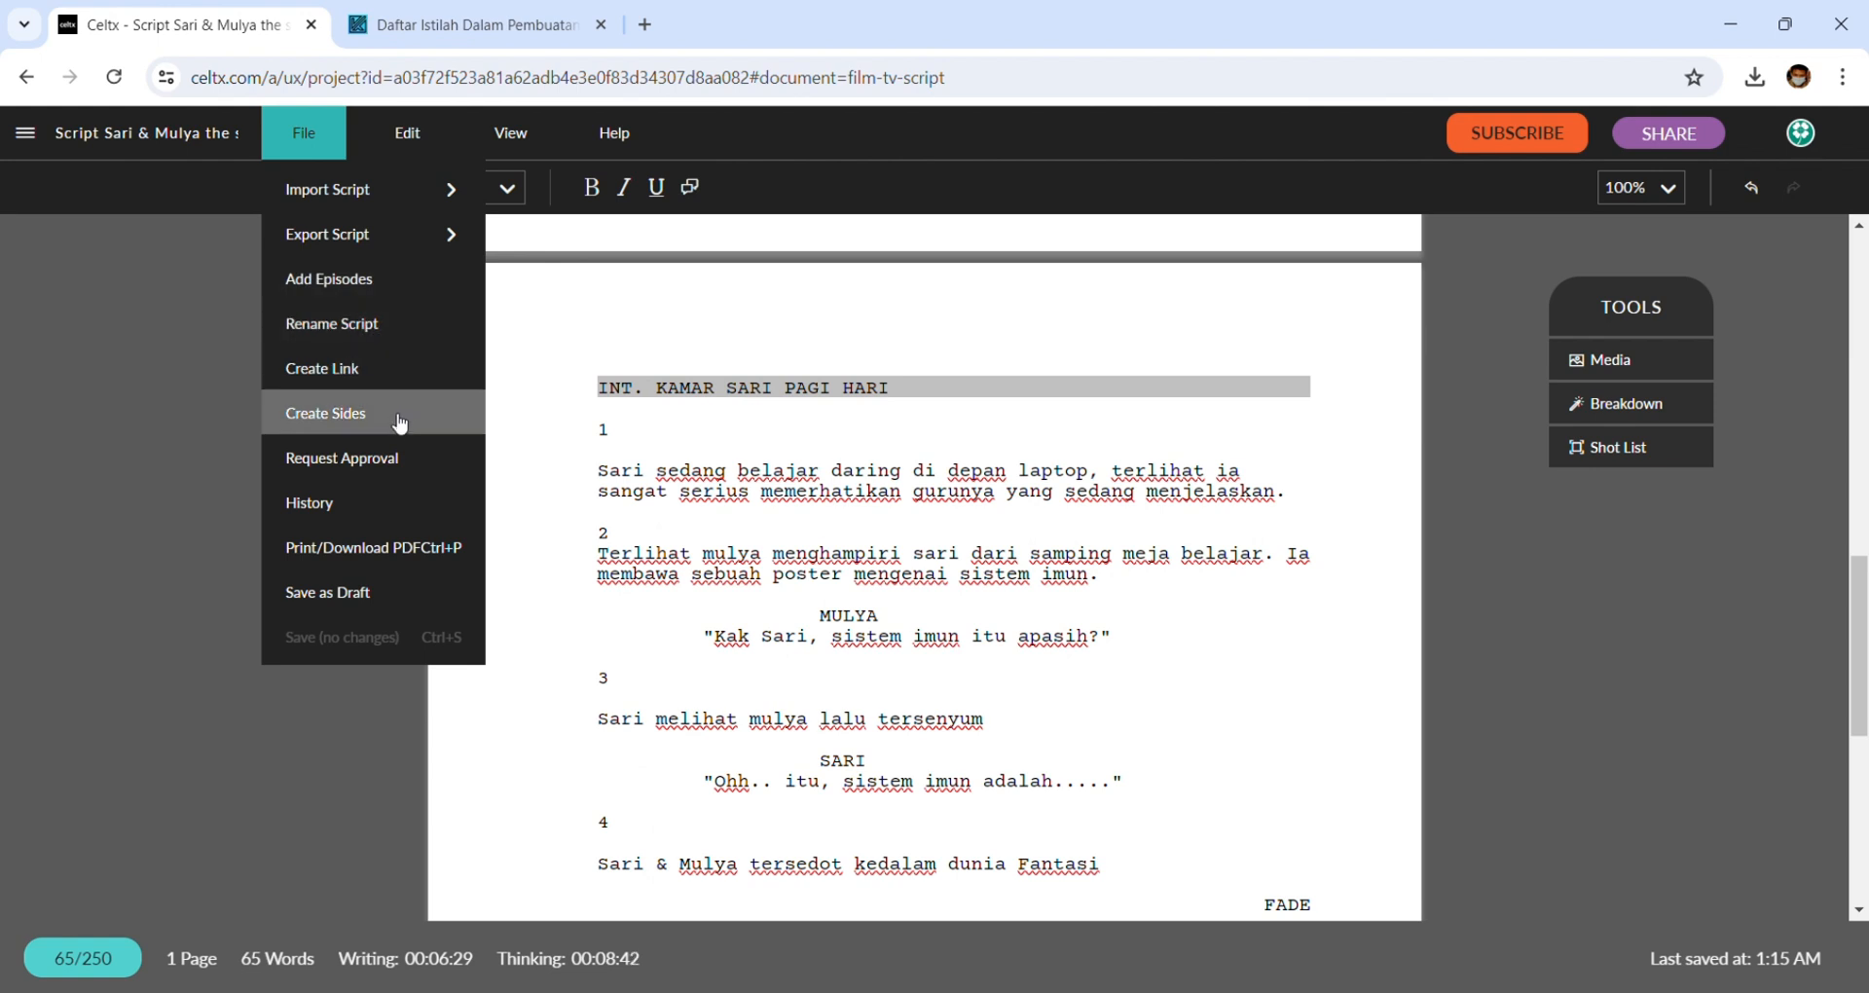
click(397, 549)
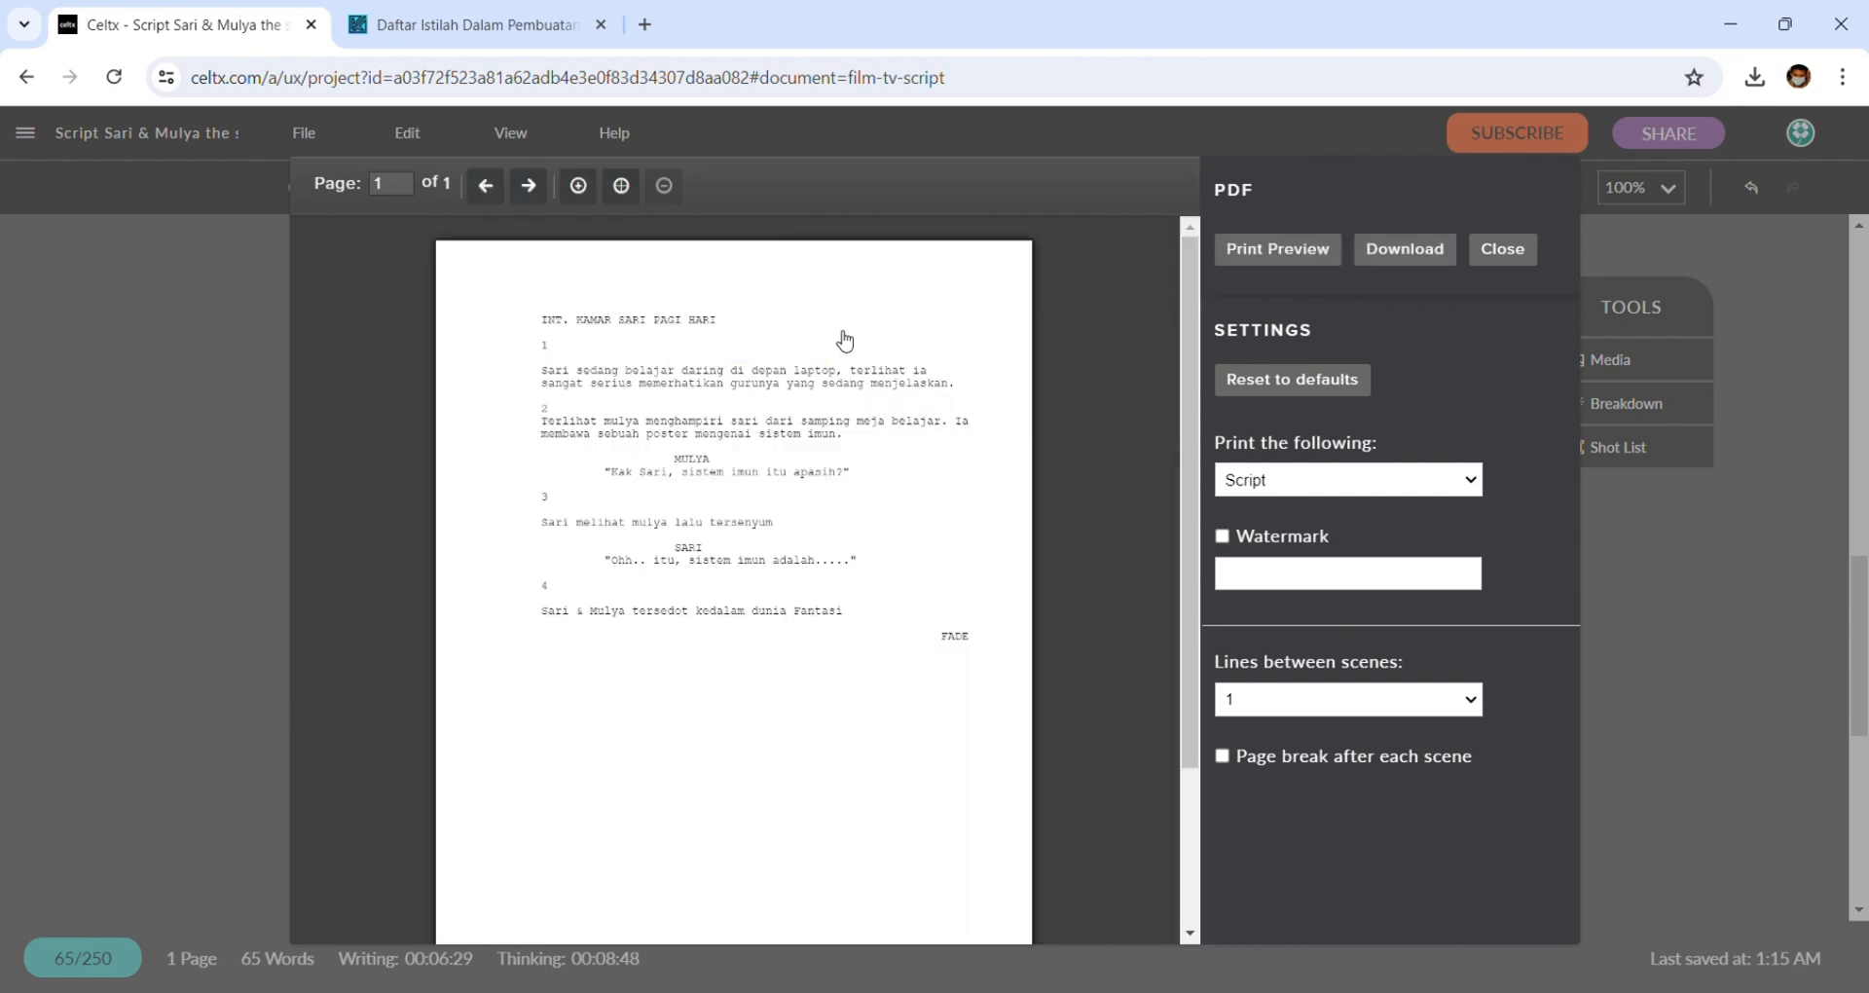
click(1404, 252)
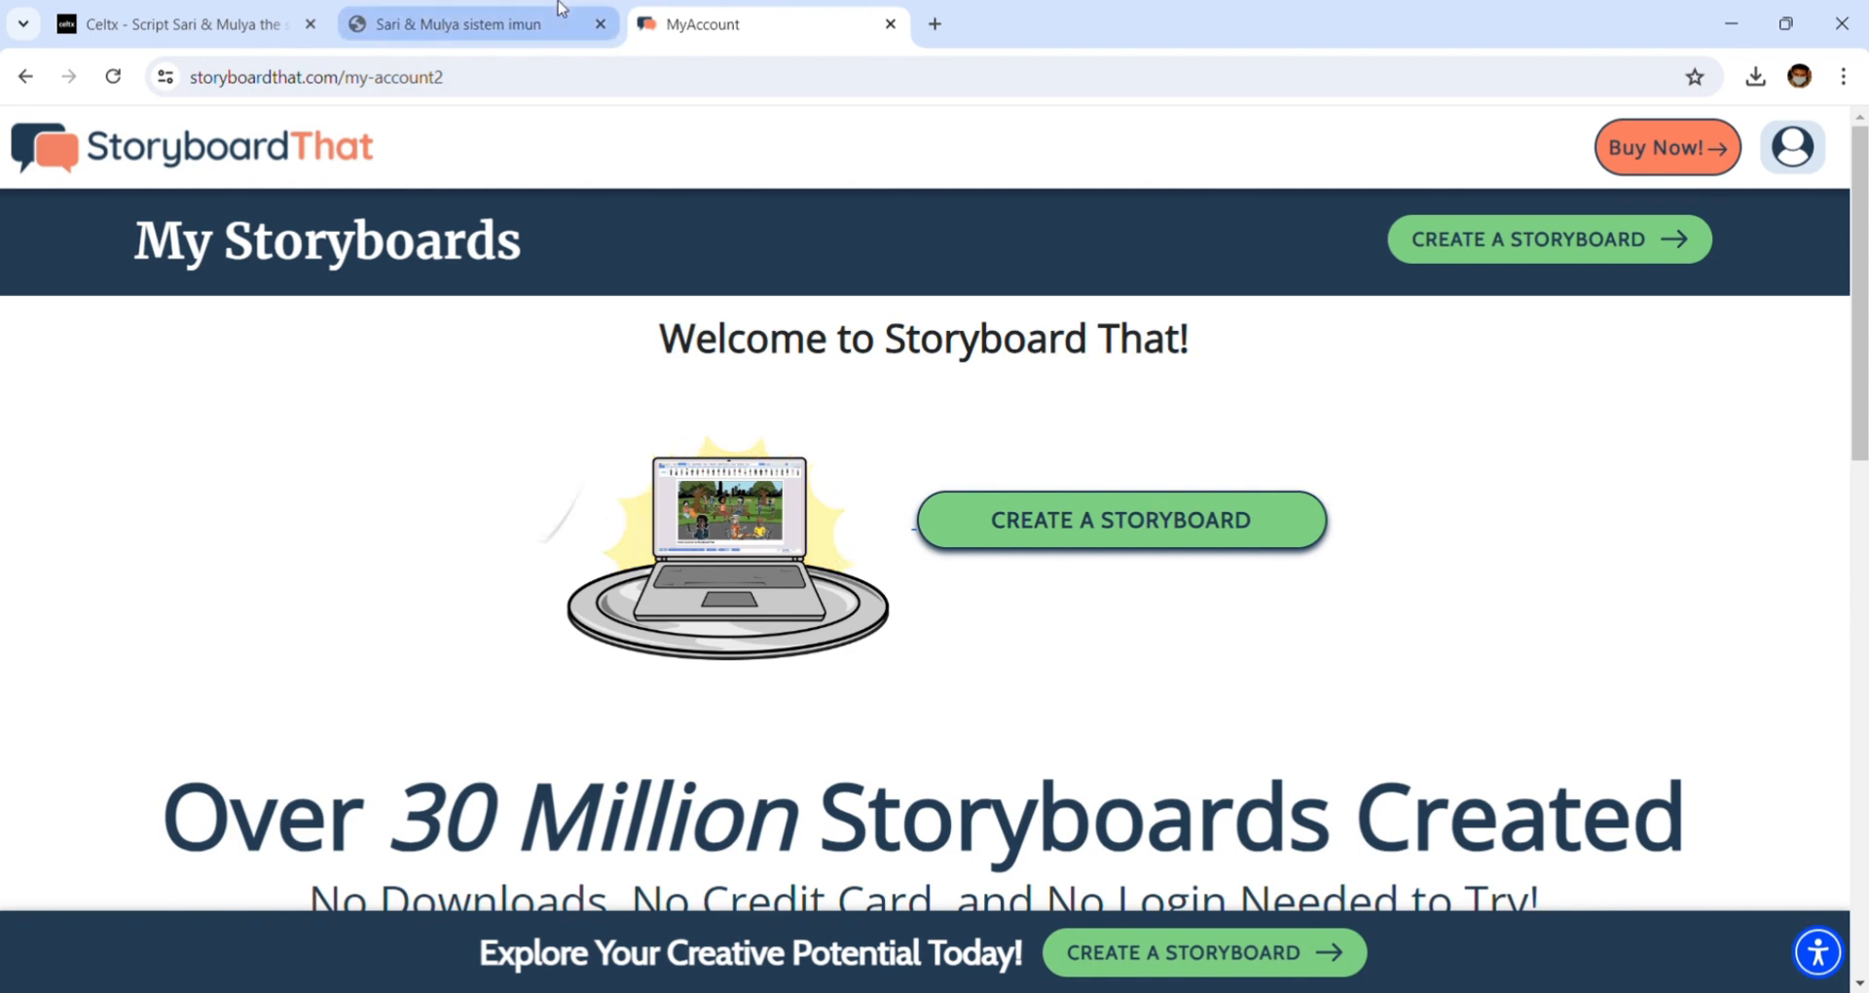
click(502, 19)
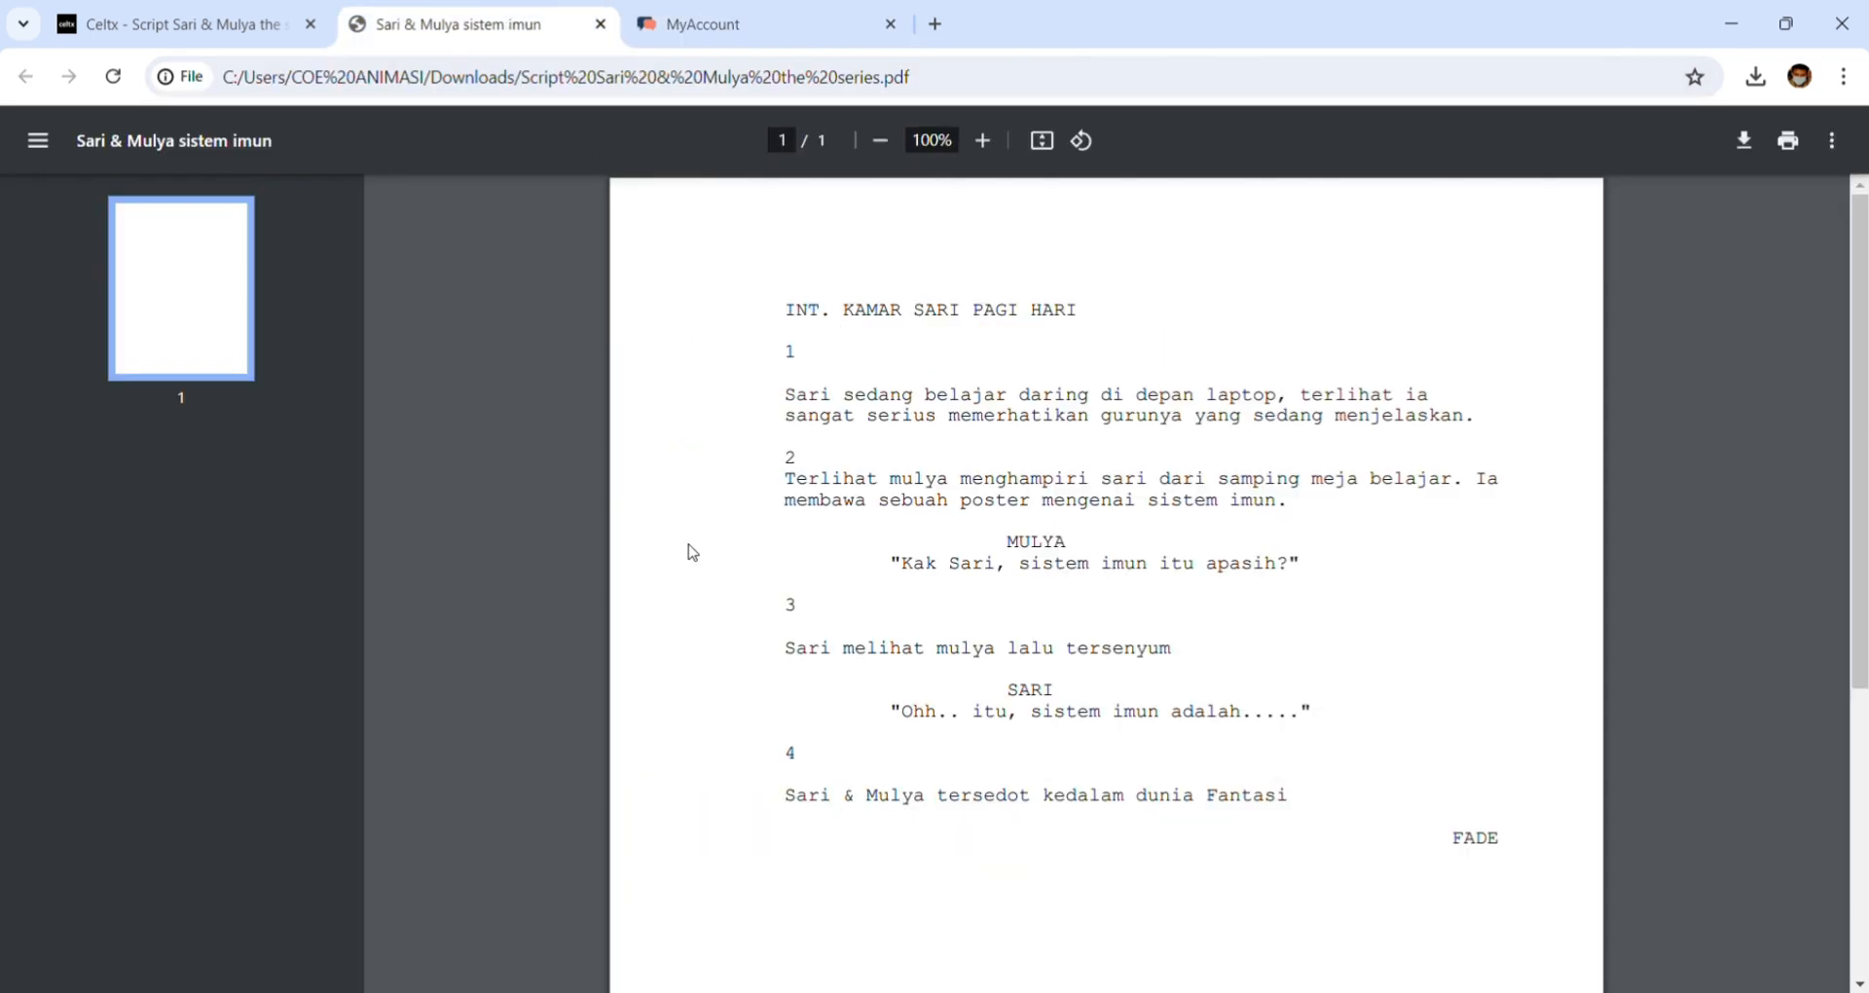
- Switch to Storyboard That and create a new storyboard titled "Sari & Mulya Sistem Imun"
click(691, 22)
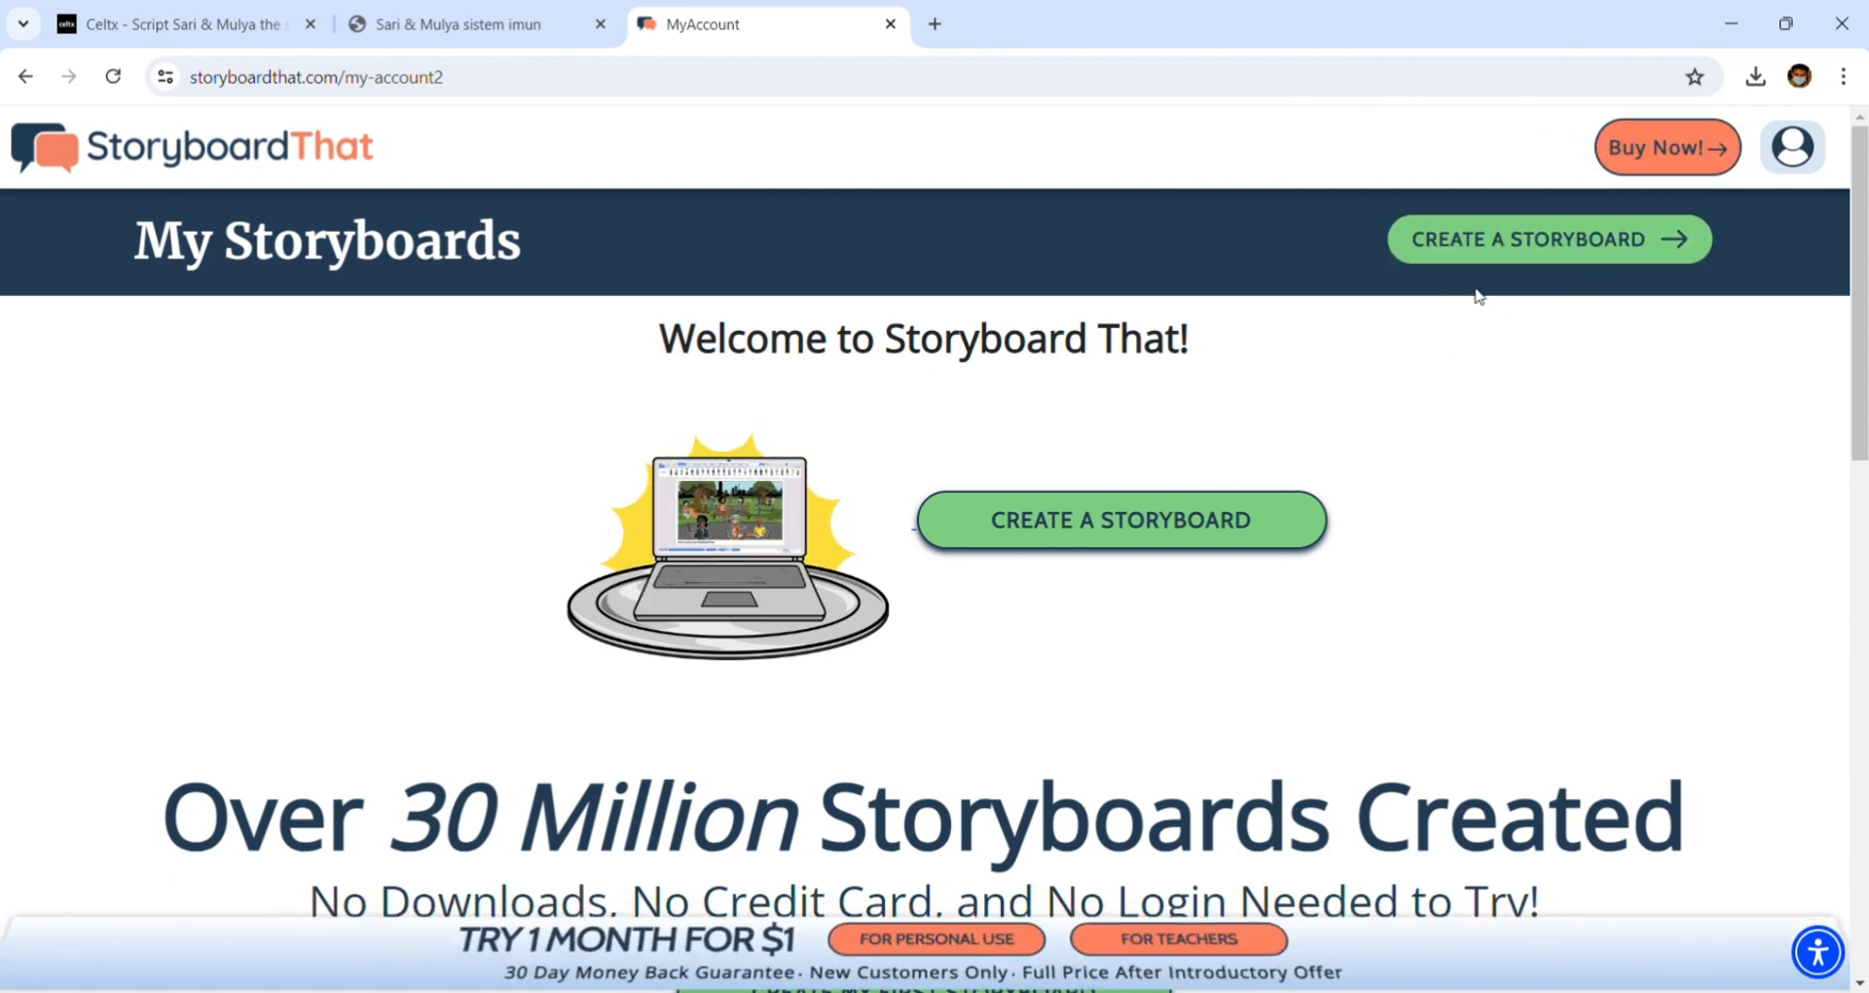
click(1517, 252)
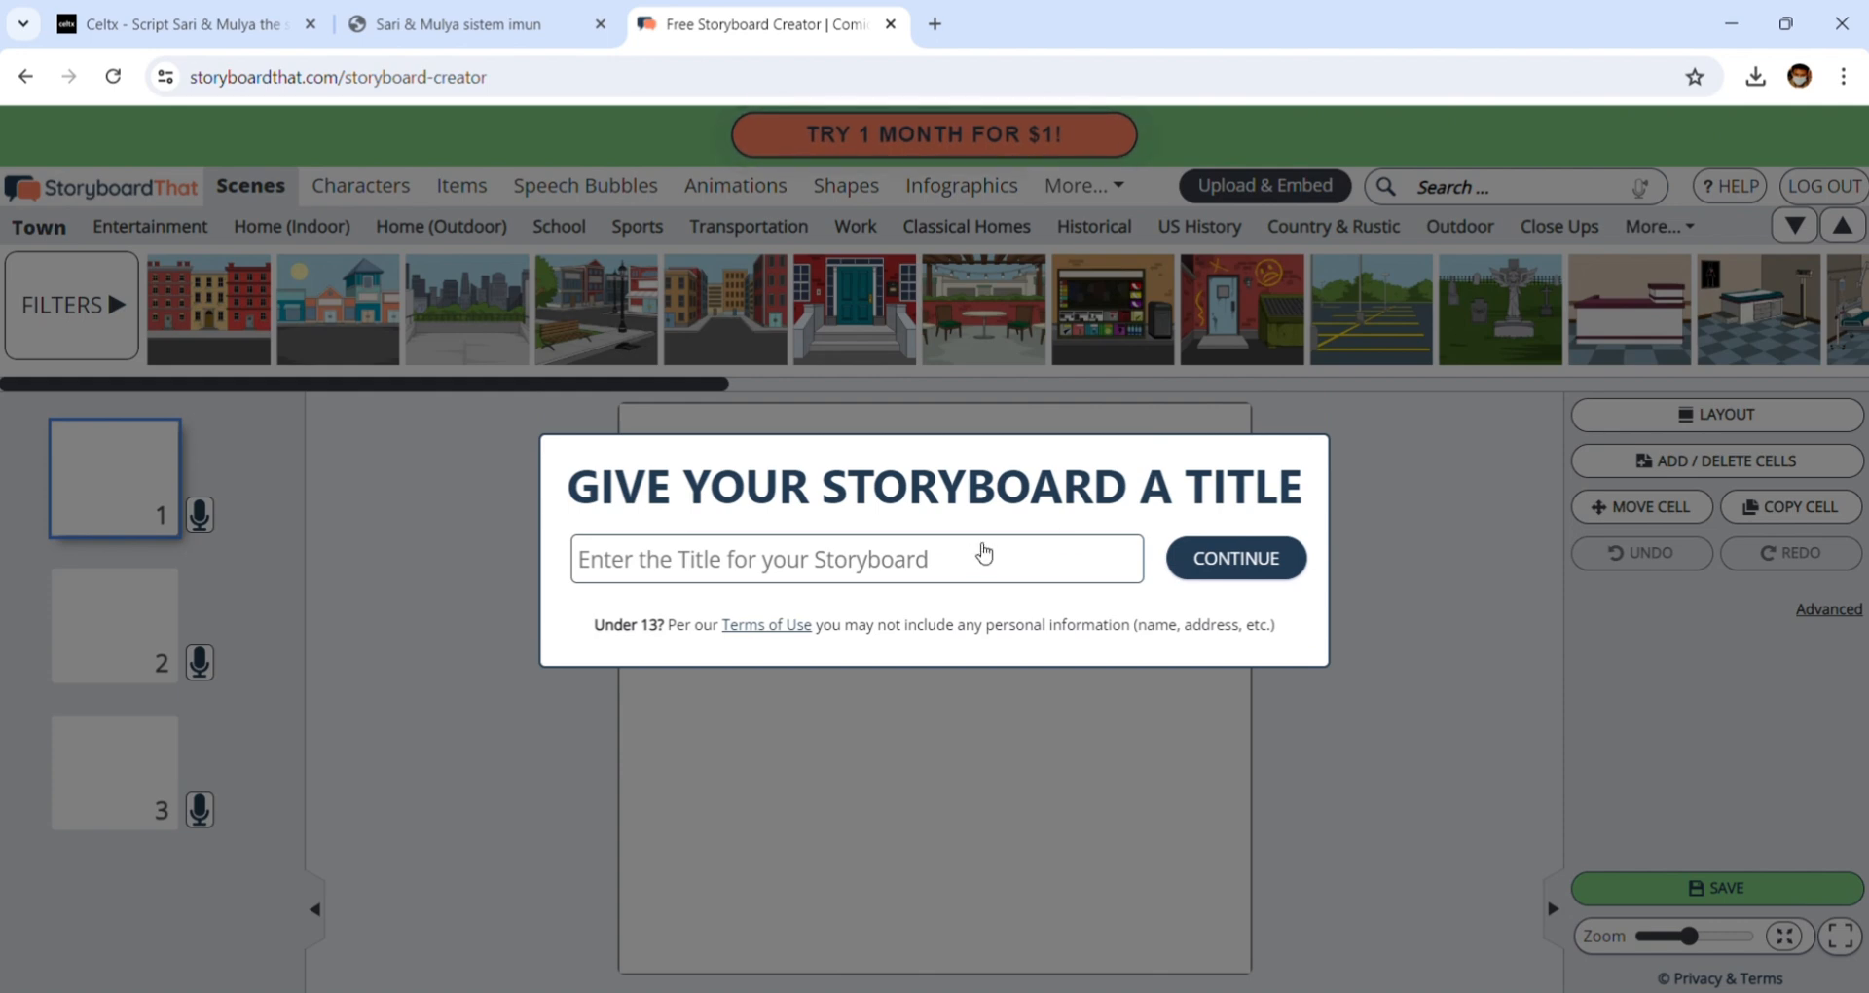
click(934, 576)
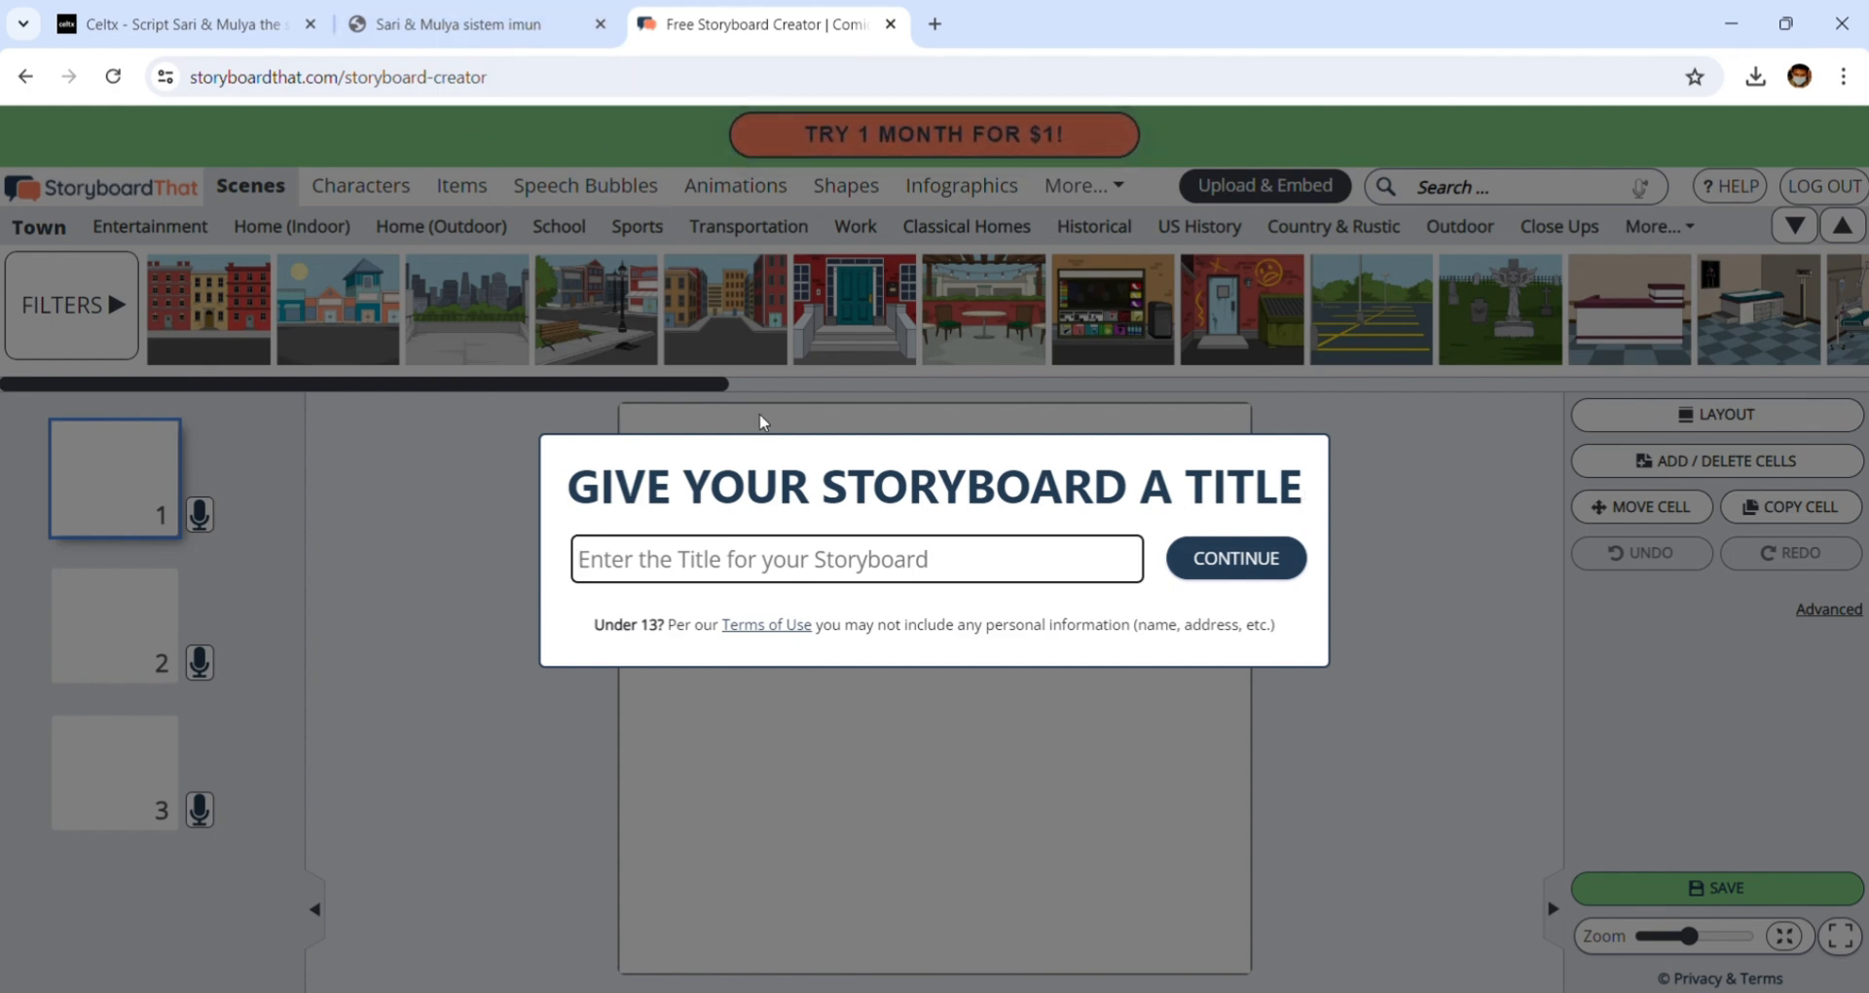
text(Sari & M)
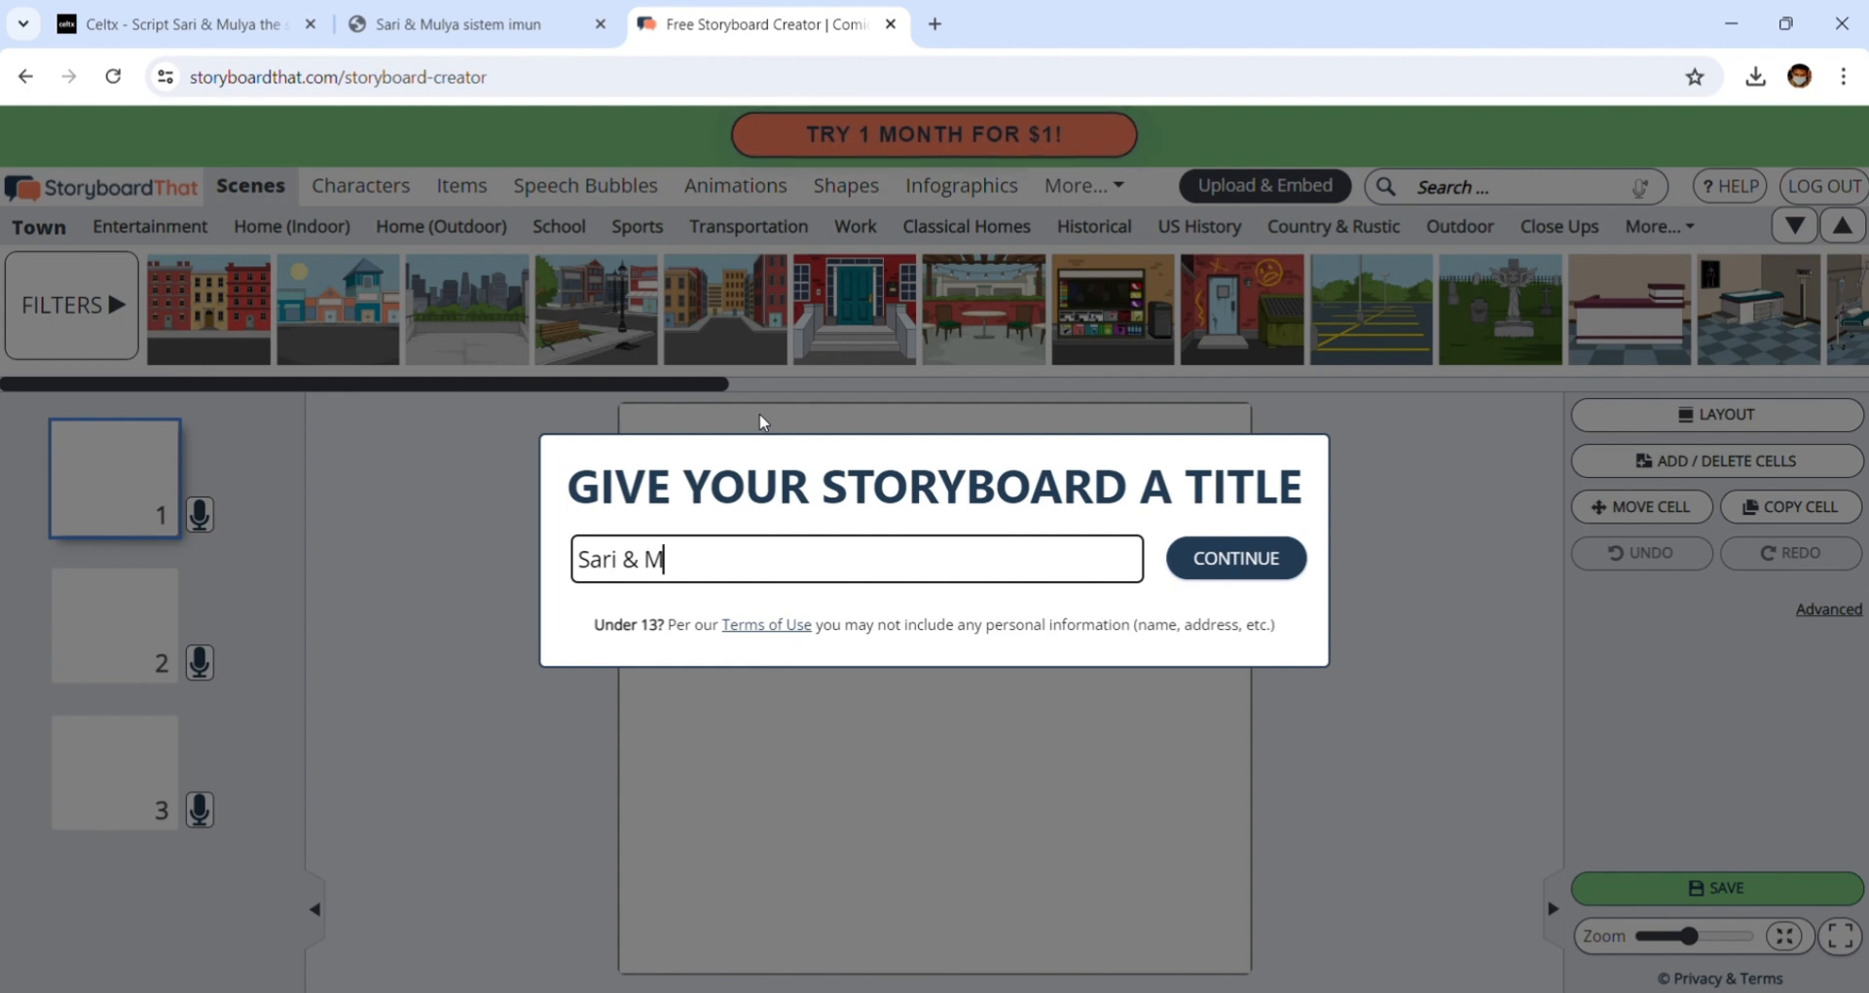
text(ulya )
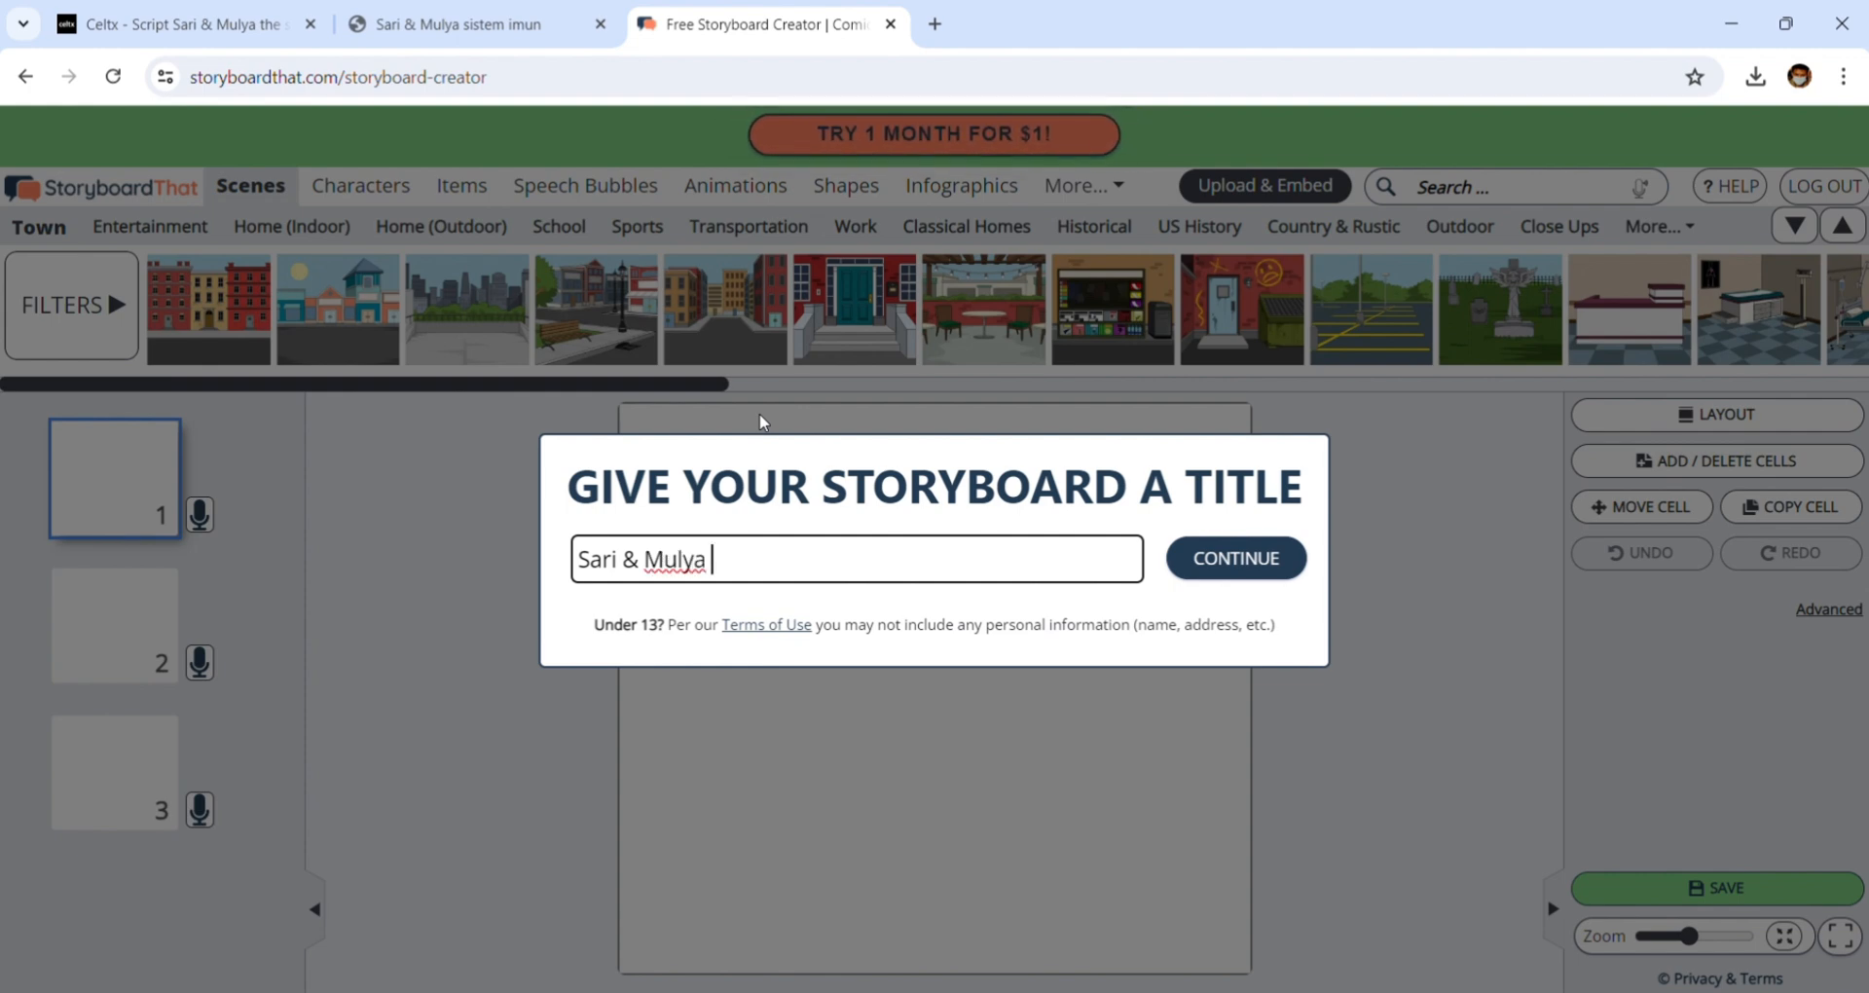
text(Sis)
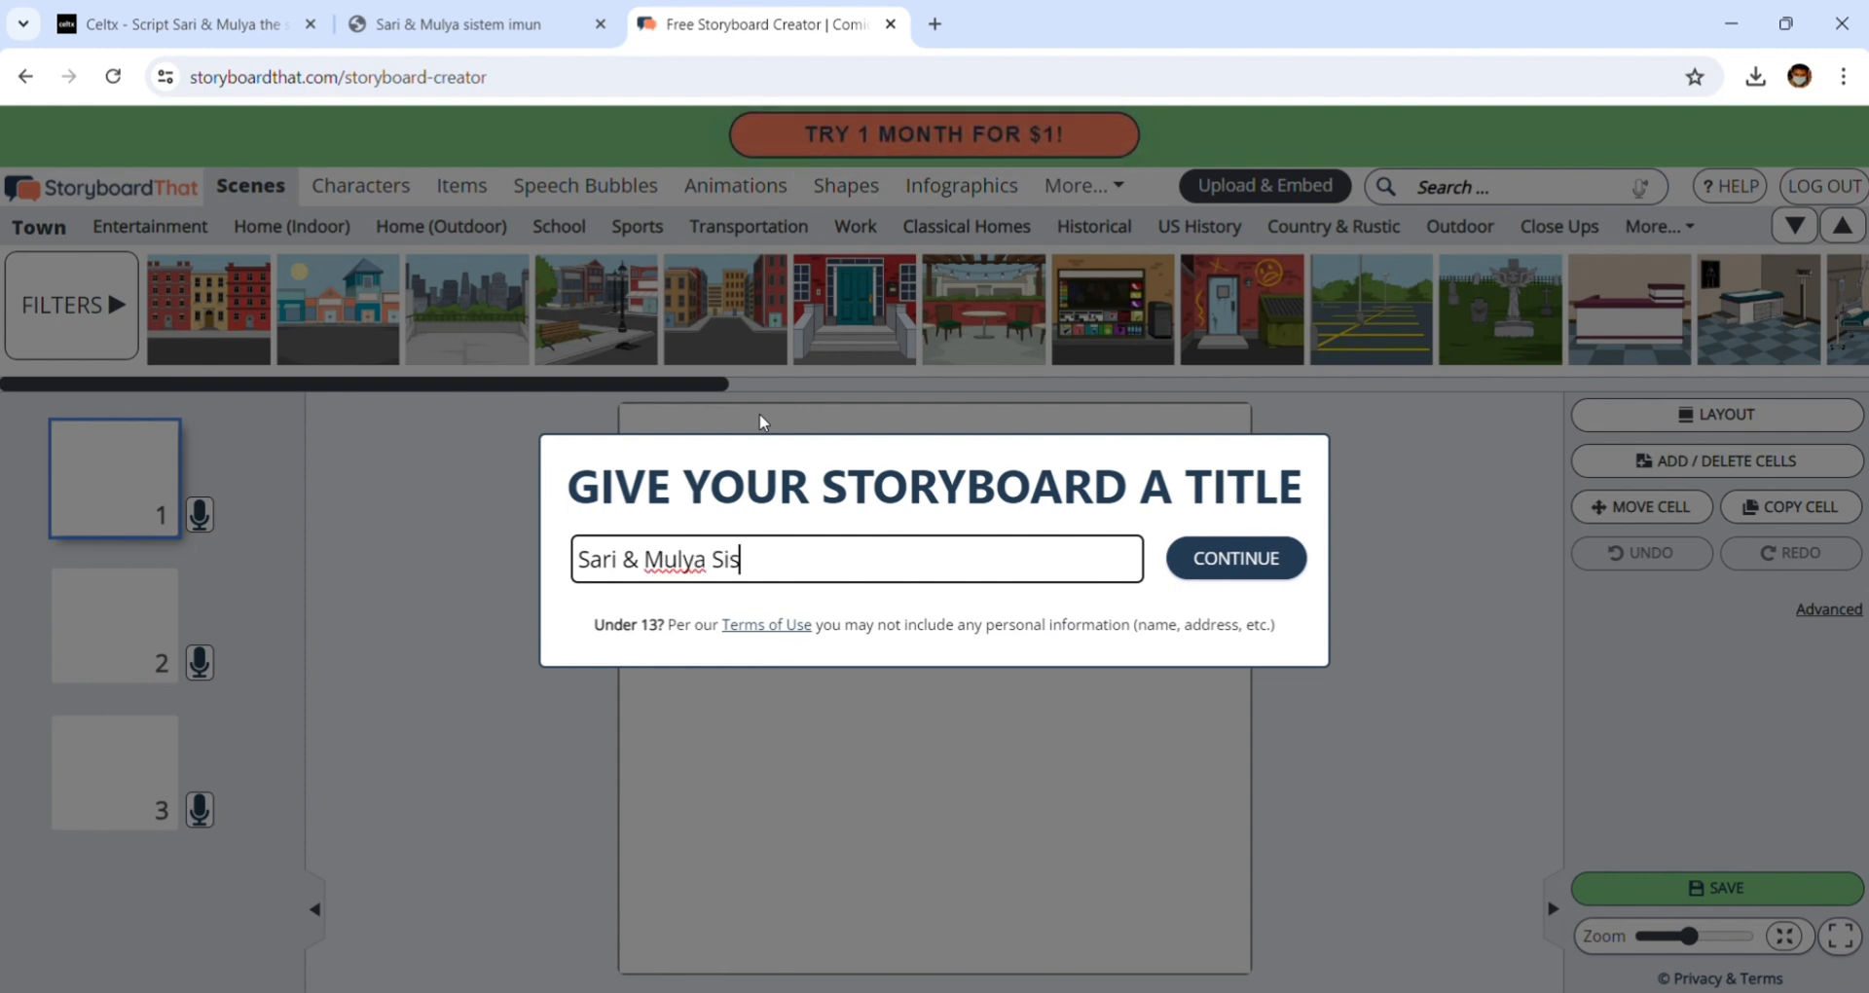
text(tem Imun)
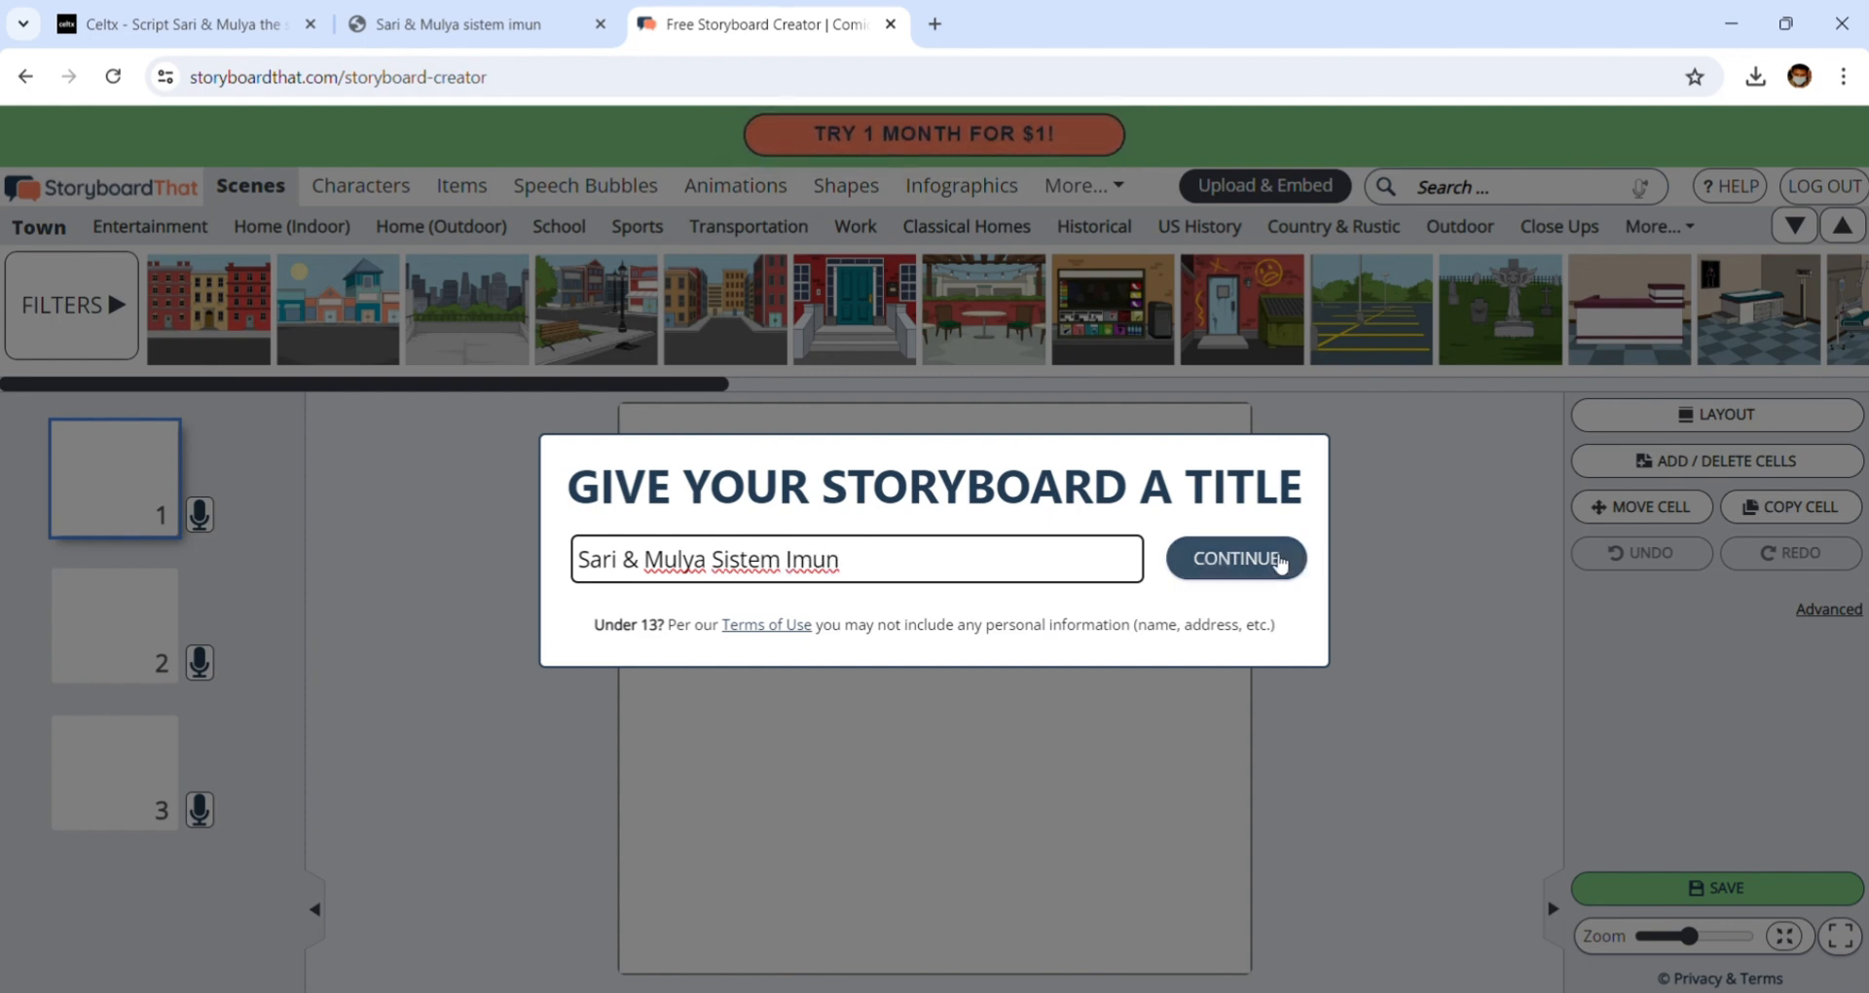
click(1267, 569)
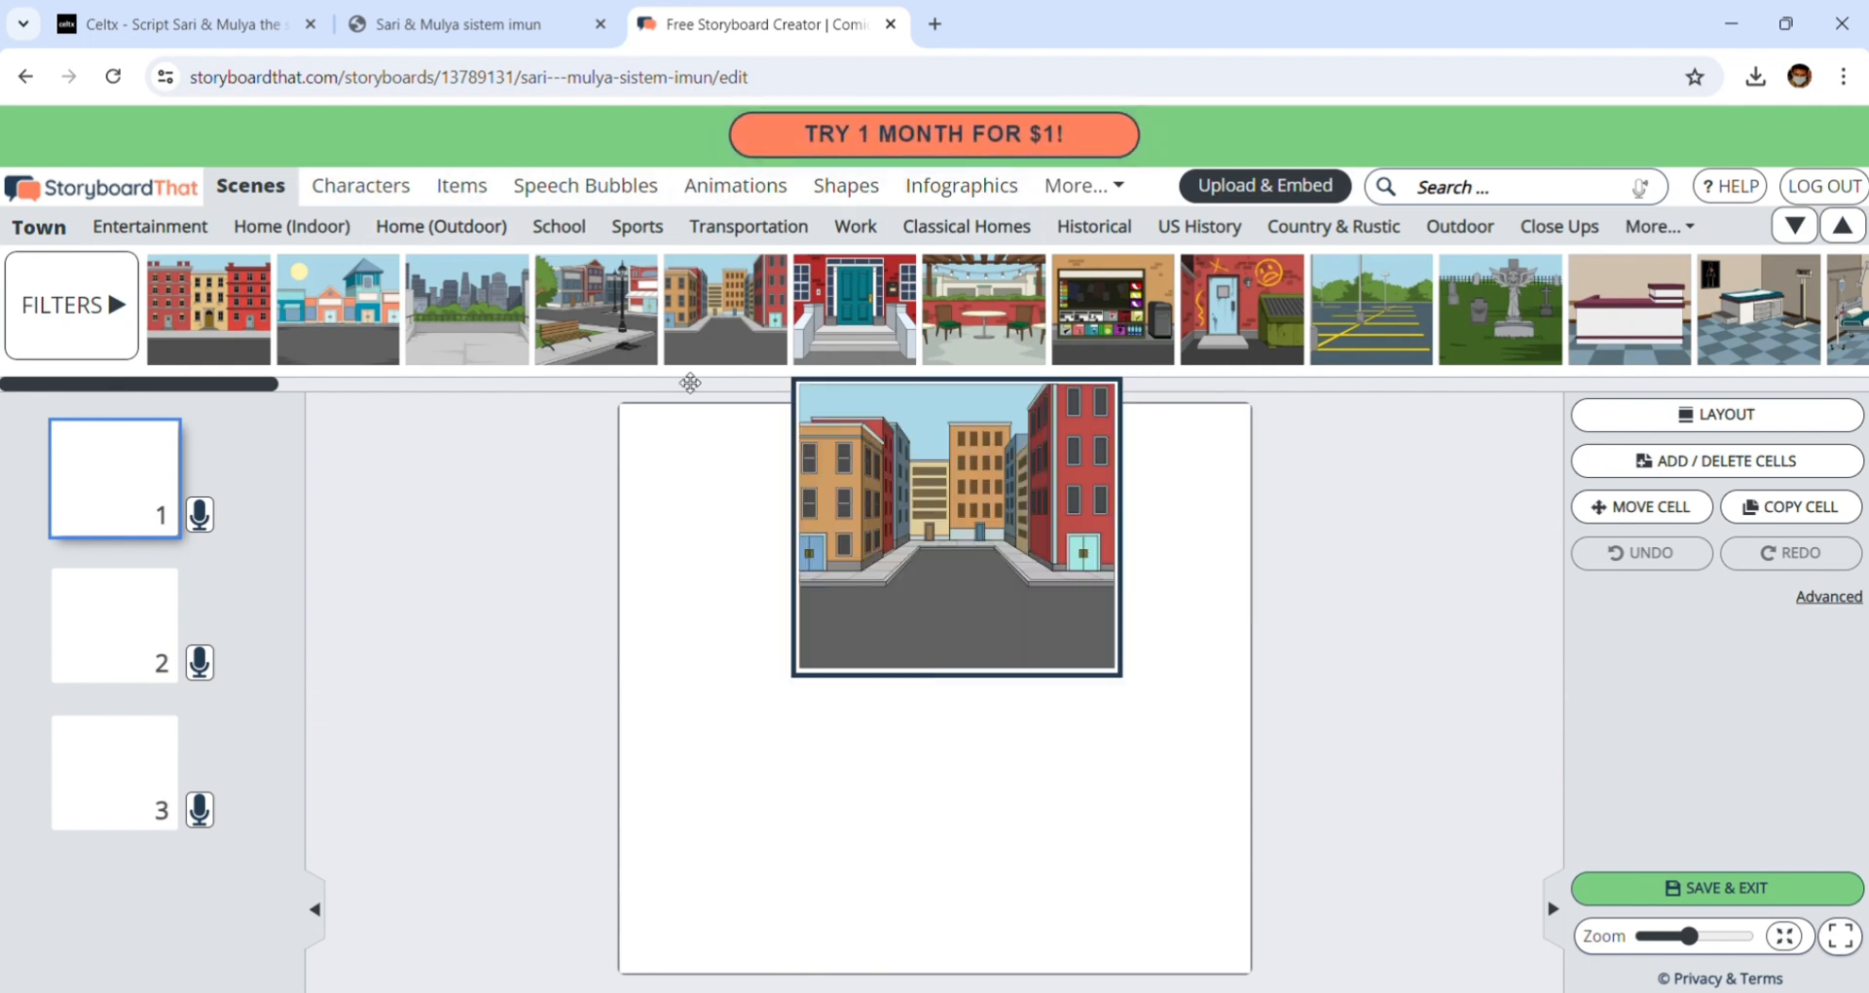
- Check the scene heading in the script PDF for the location the first storyboard cell needs
mouse_move(461, 284)
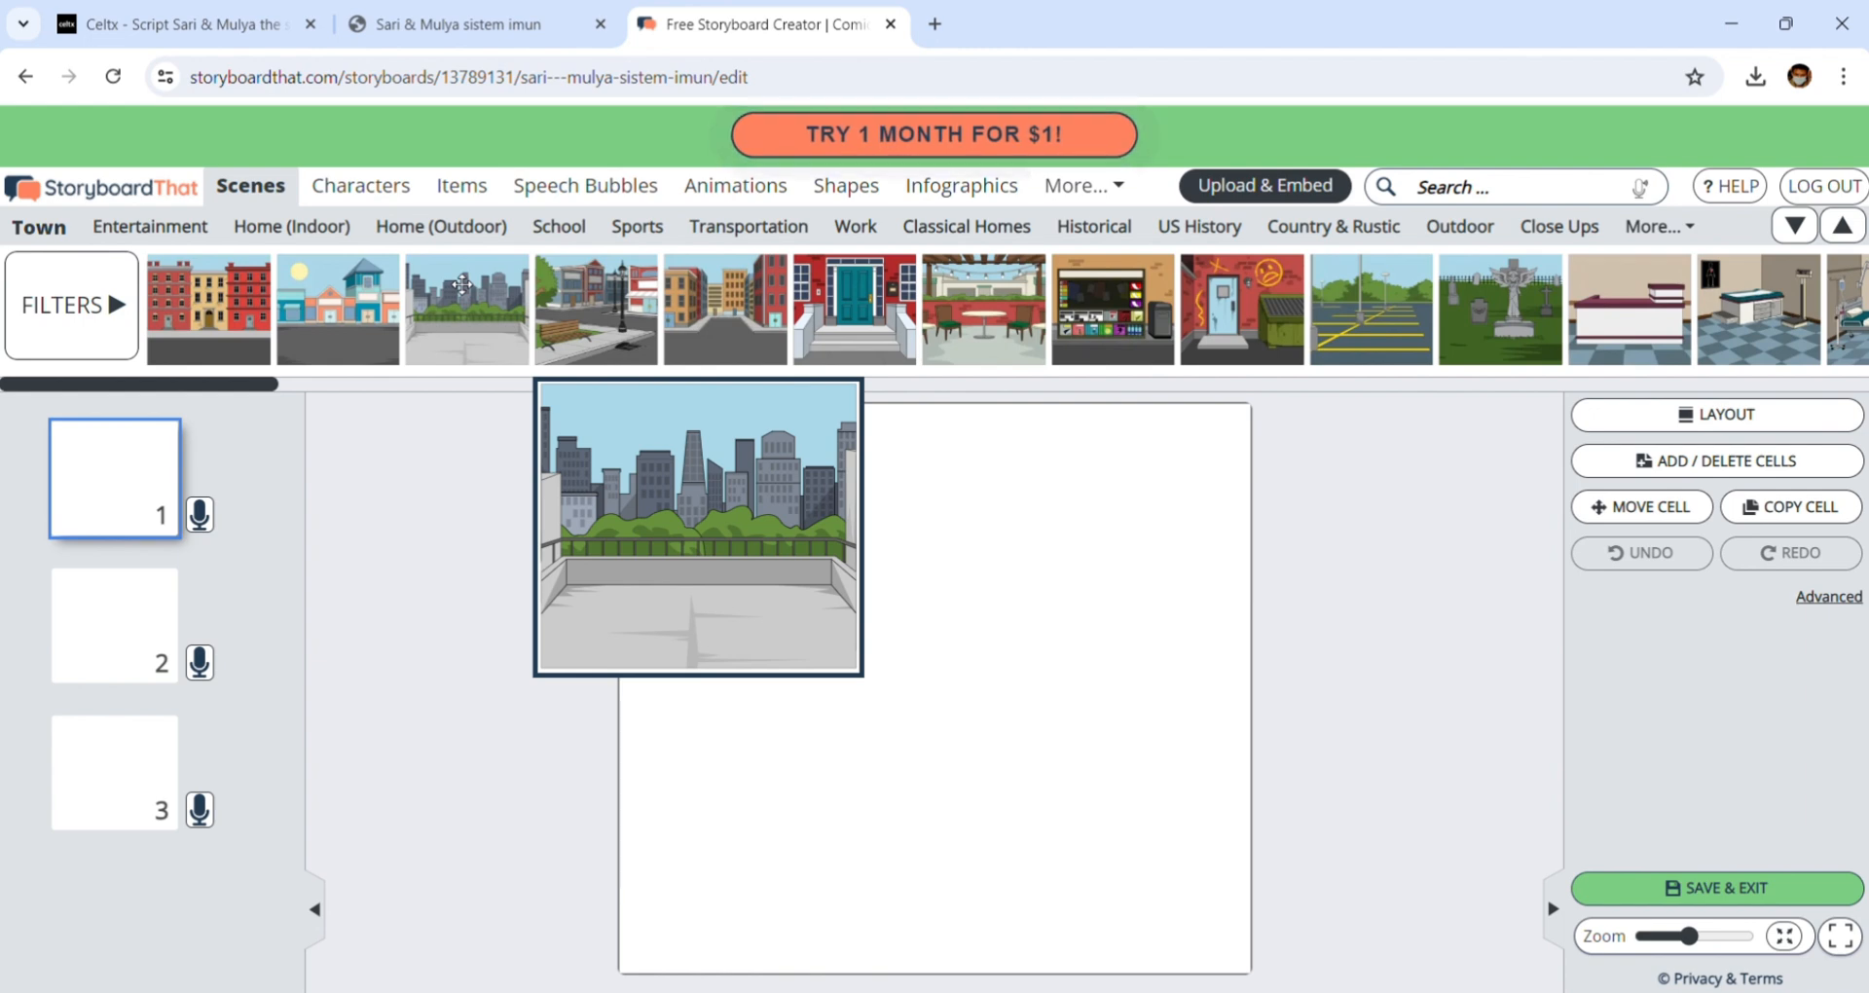
click(486, 24)
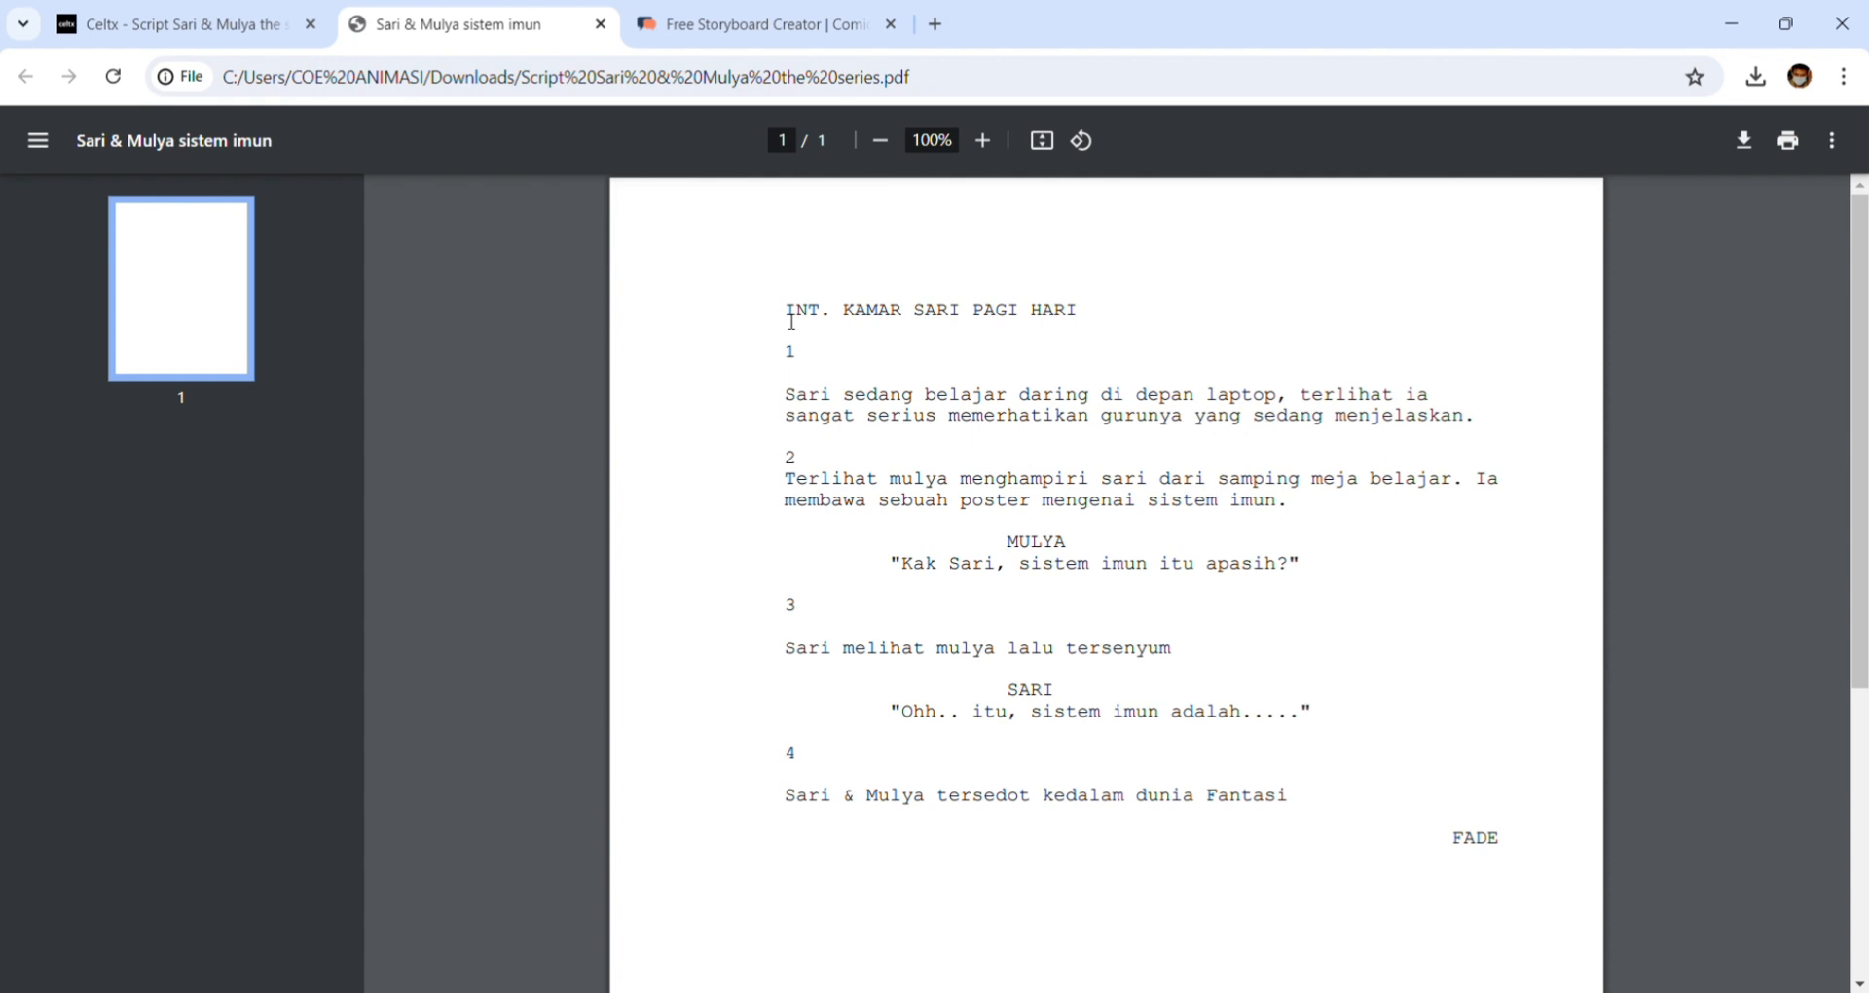
drag(791, 320, 1081, 320)
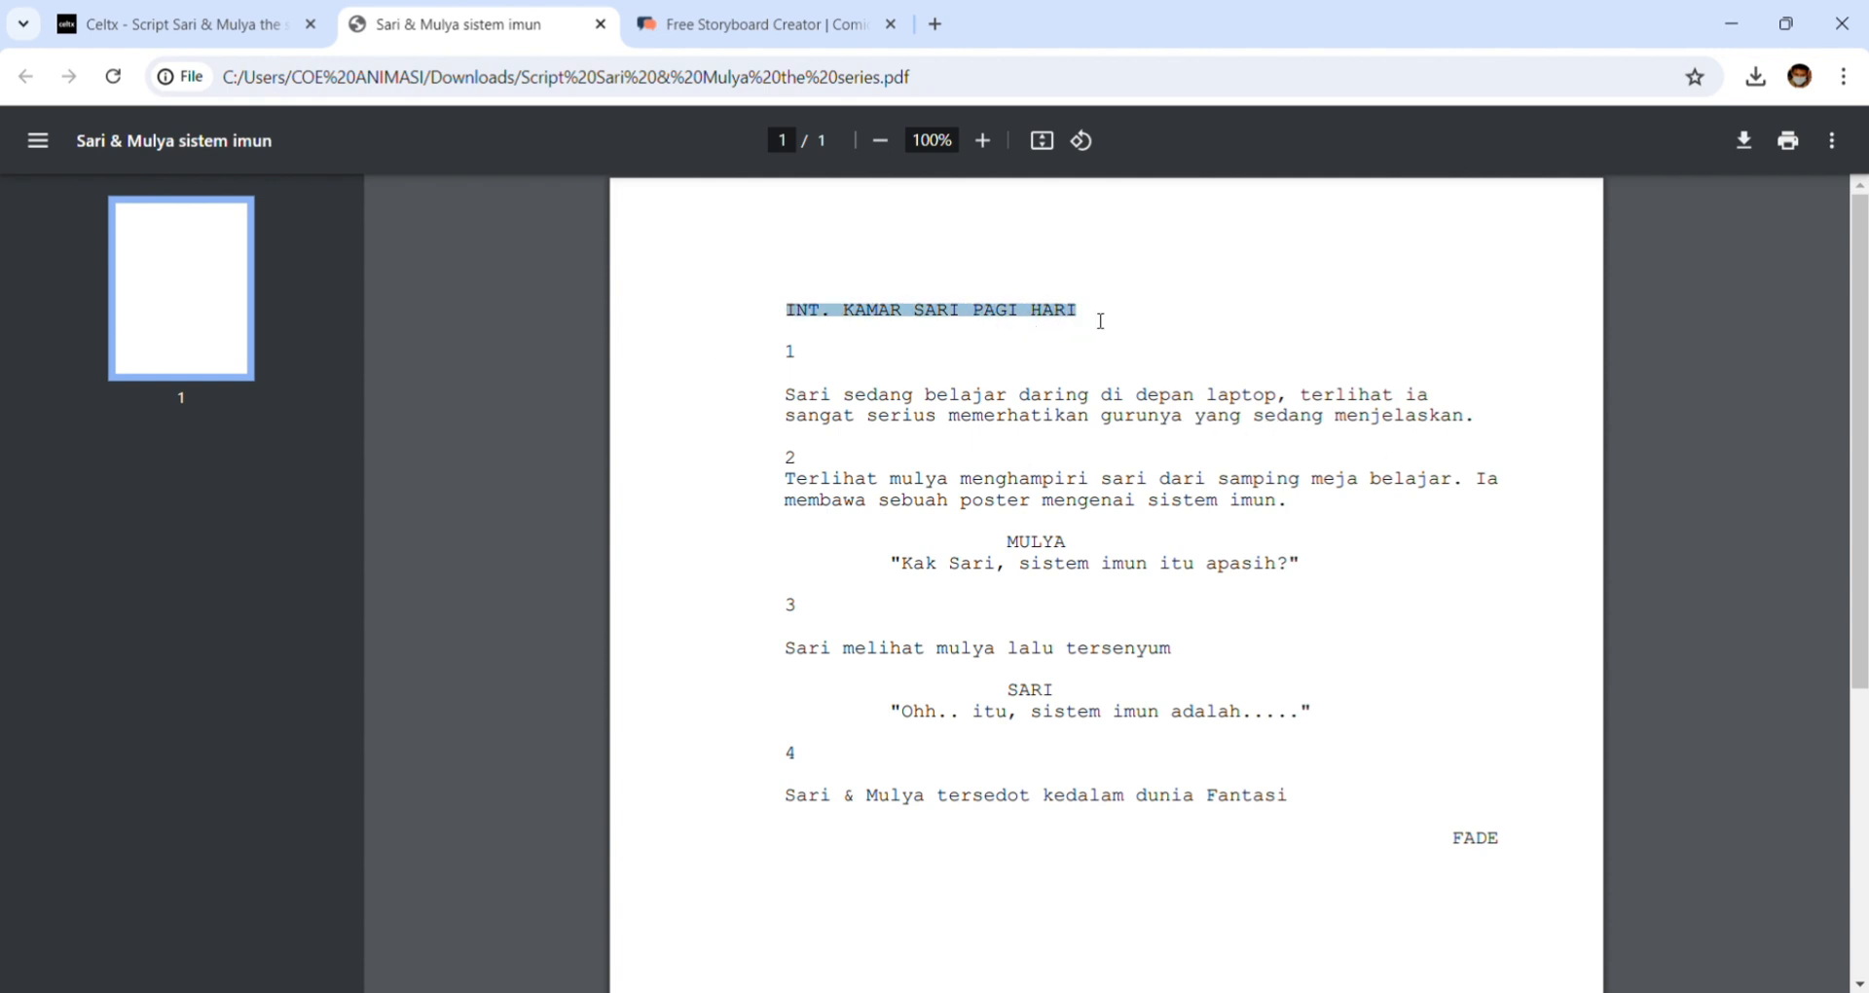
- Switch to Storyboard That and fill the first cell with the indoor home bedroom scene with the yellow bed and teal curtains
click(791, 9)
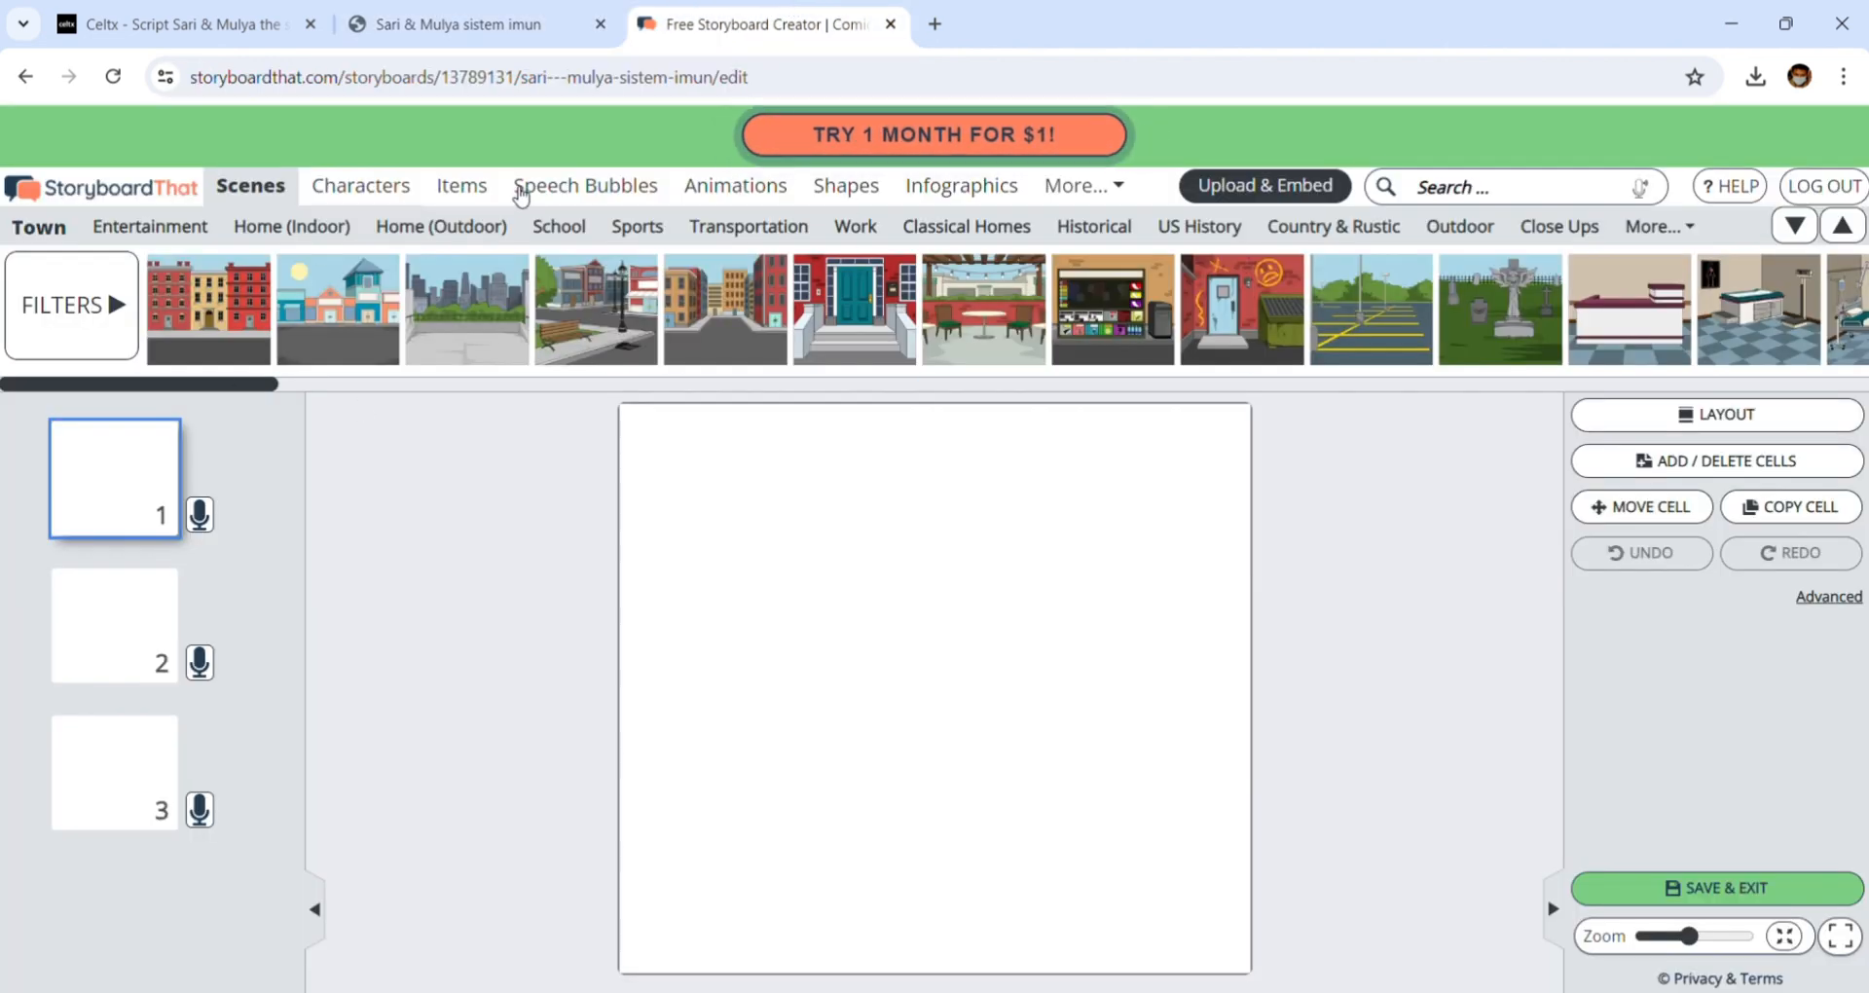
click(324, 230)
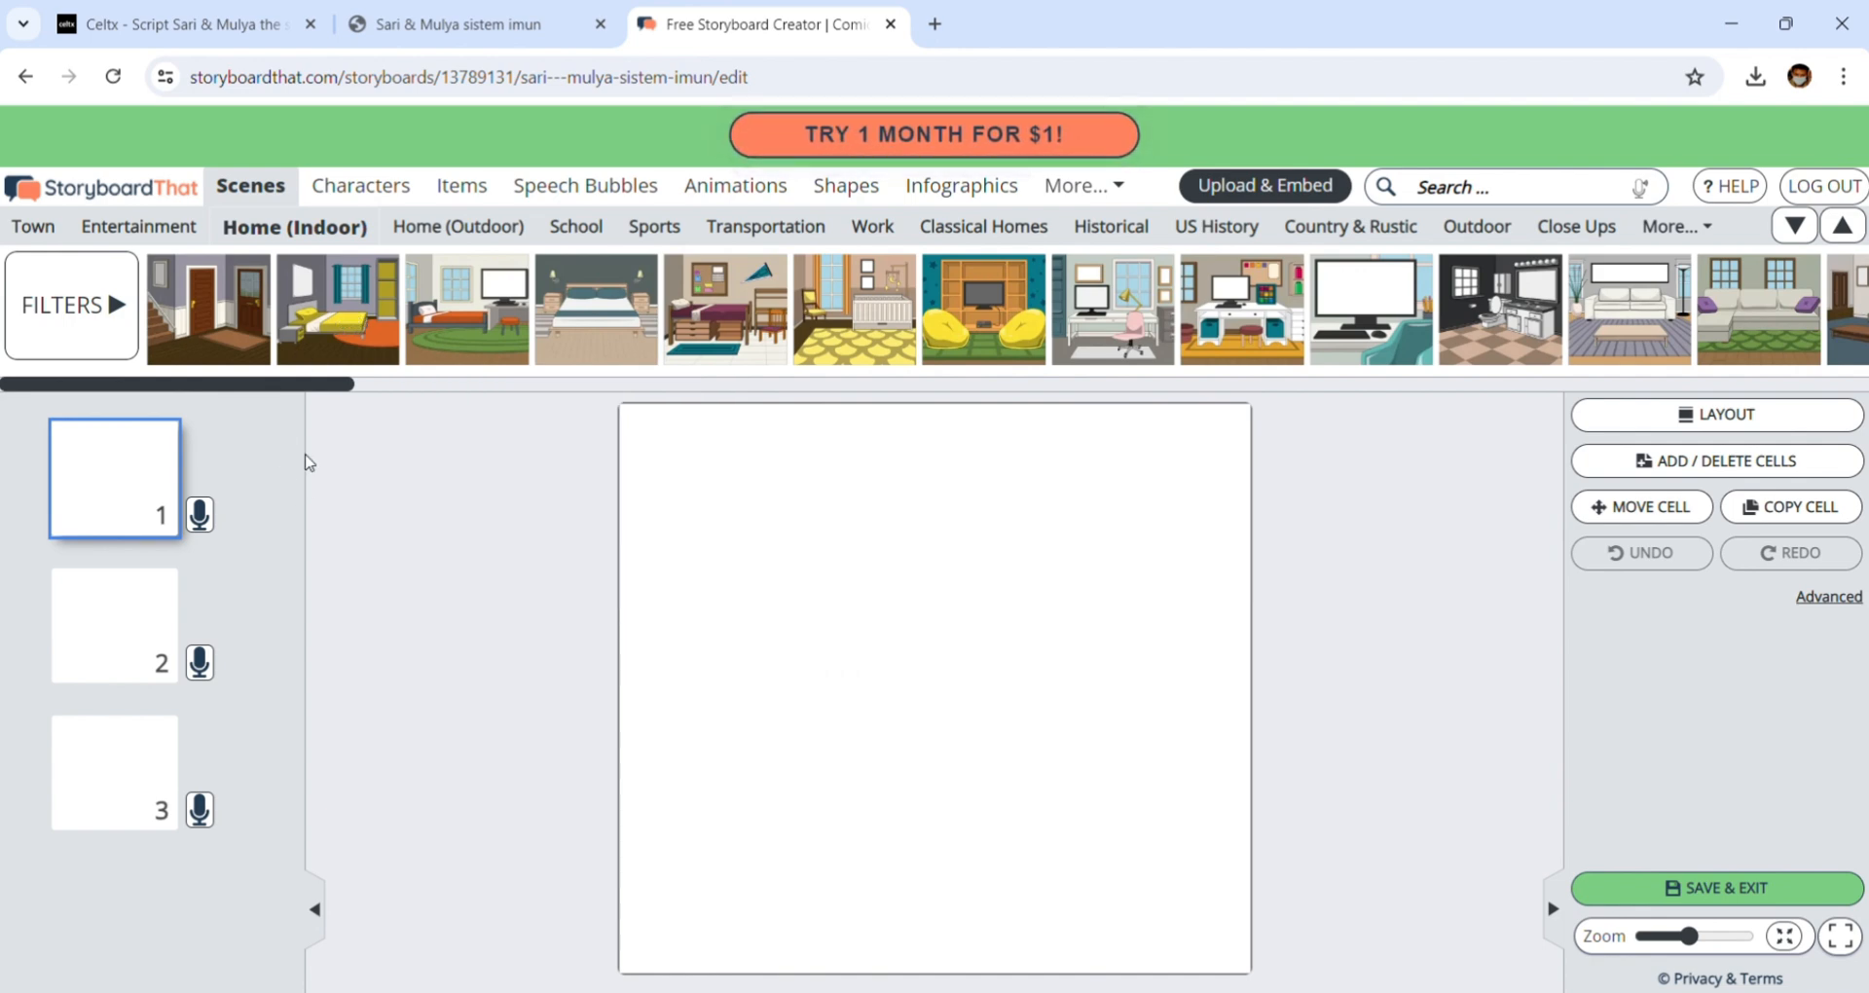
drag(321, 343, 799, 552)
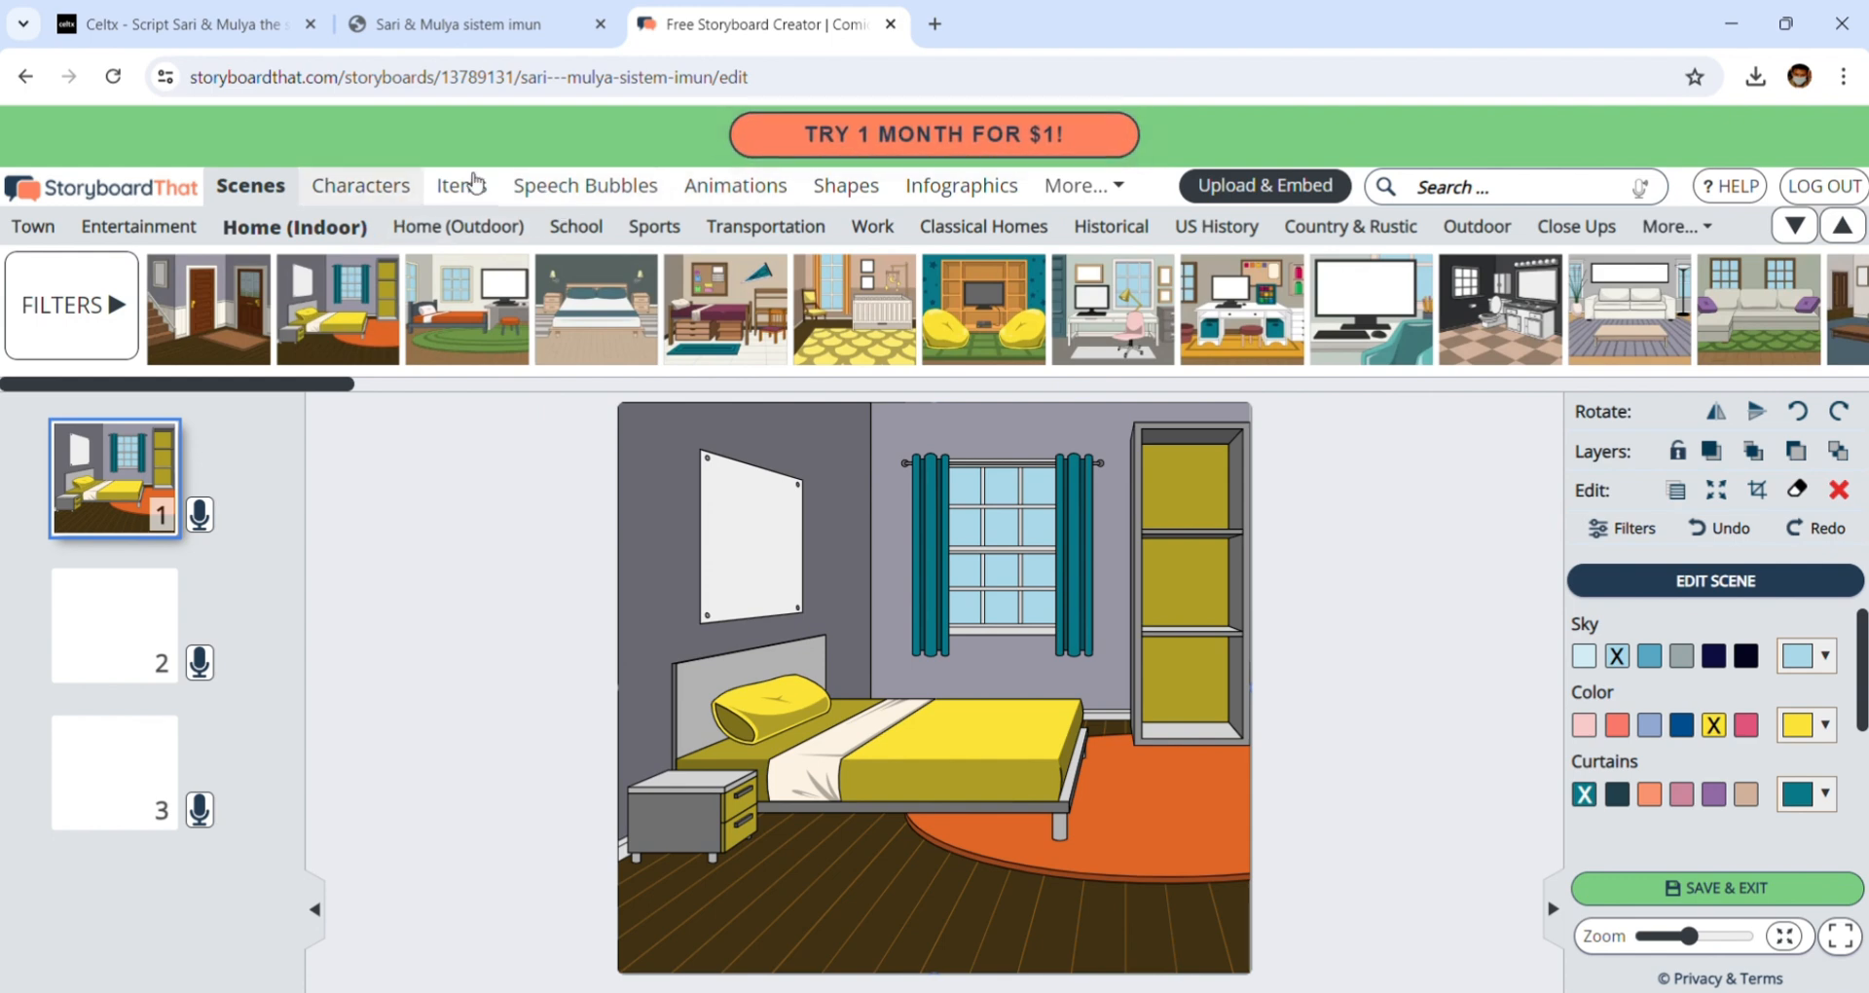
- Add the cream chair with wooden legs from the furniture items in front of the bed in the first cell
click(462, 185)
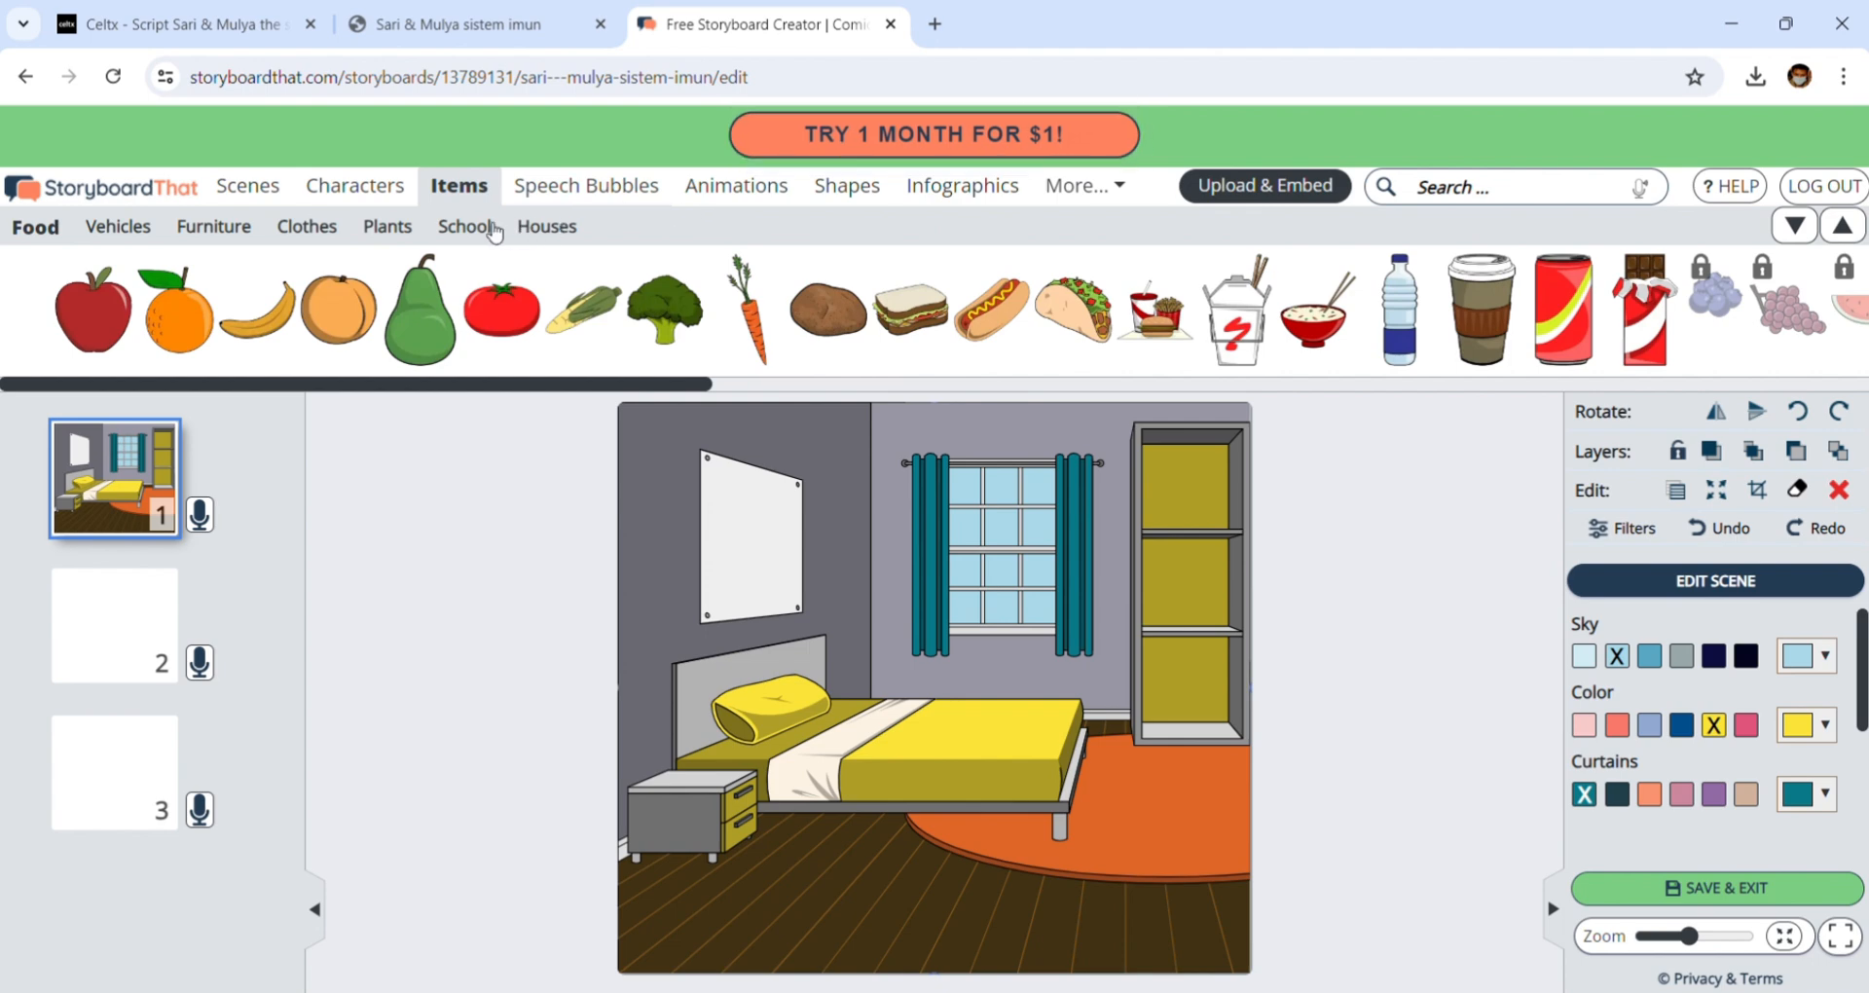
click(190, 232)
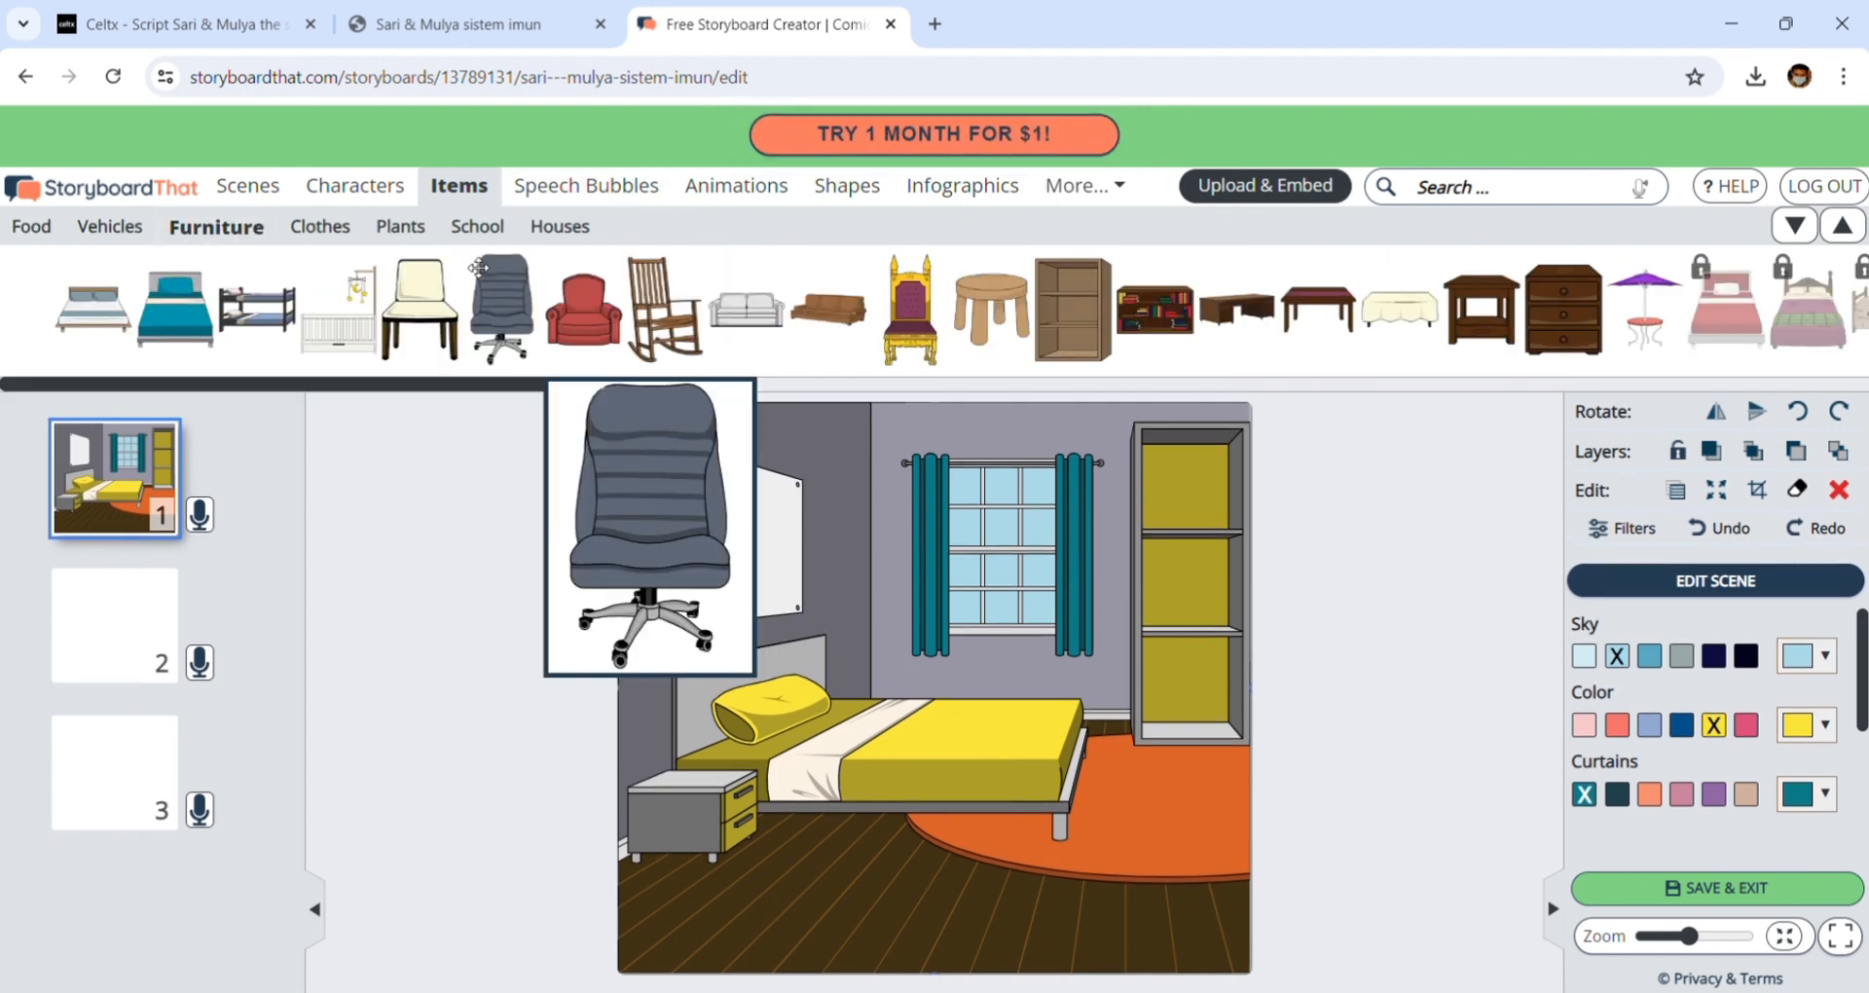
click(401, 317)
drag(426, 331, 756, 828)
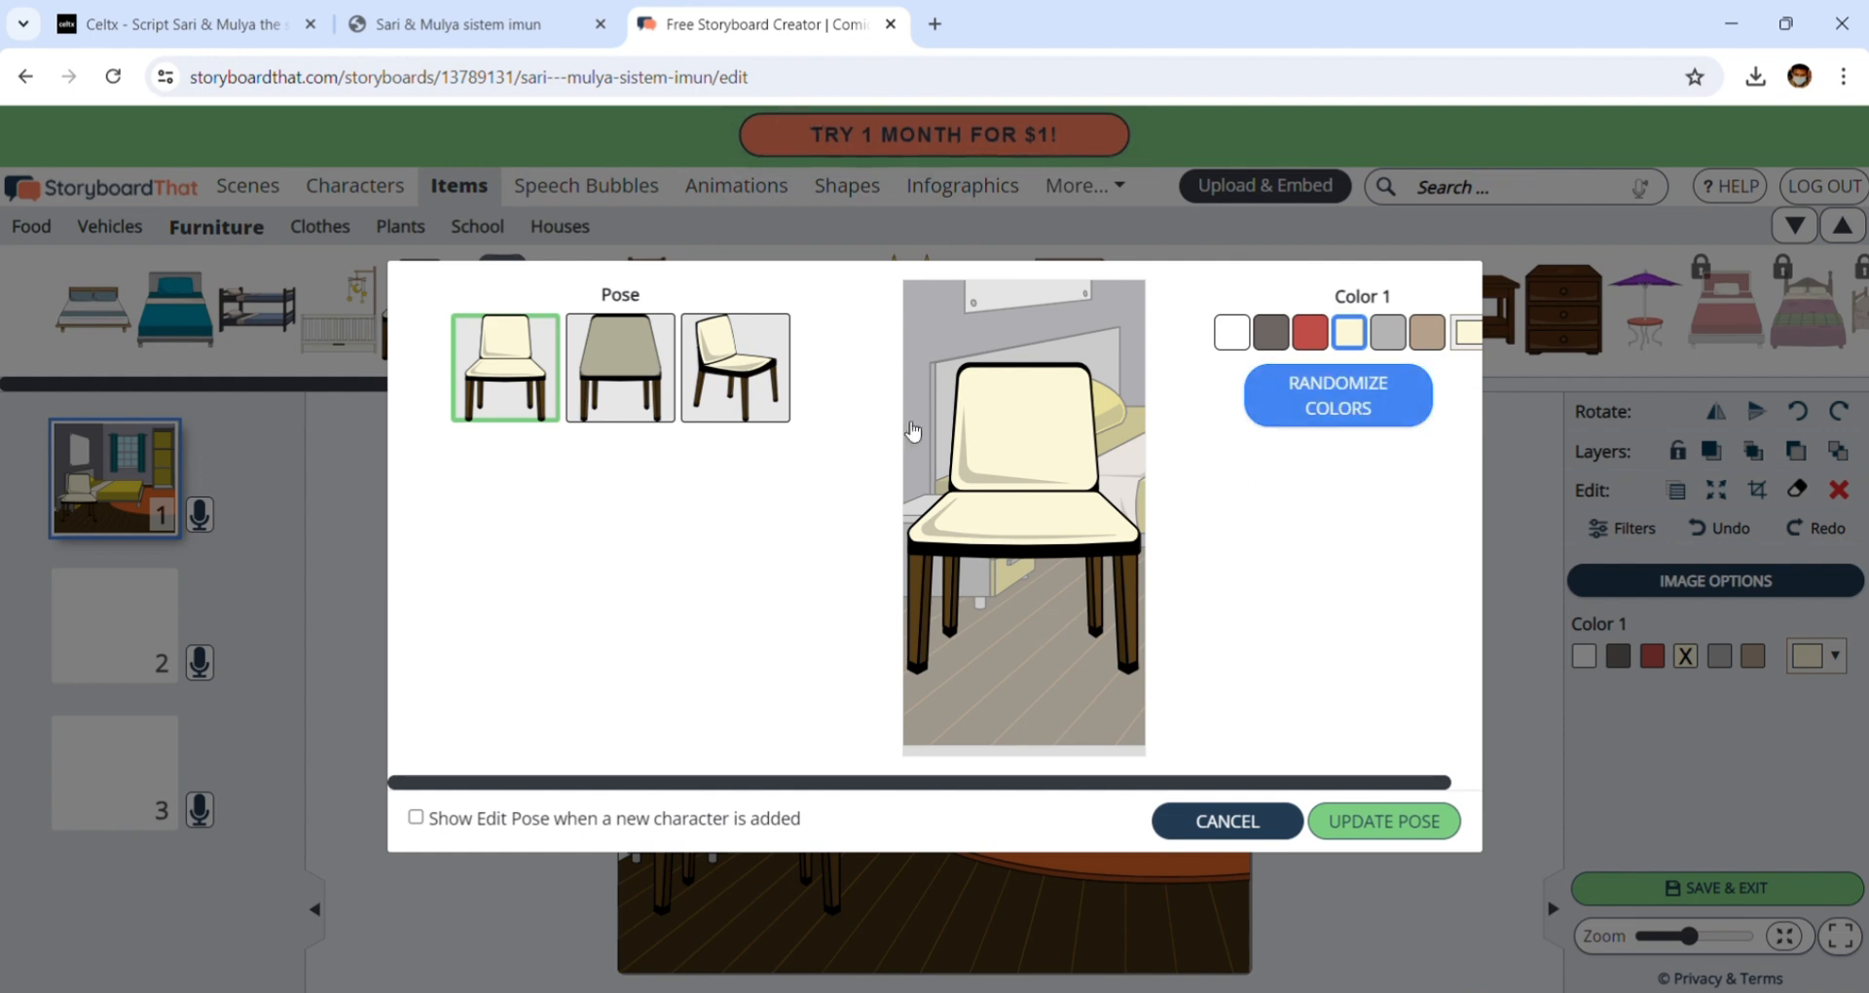
- Try the chair's back and angled poses and apply the original front-facing pose
click(597, 366)
click(718, 368)
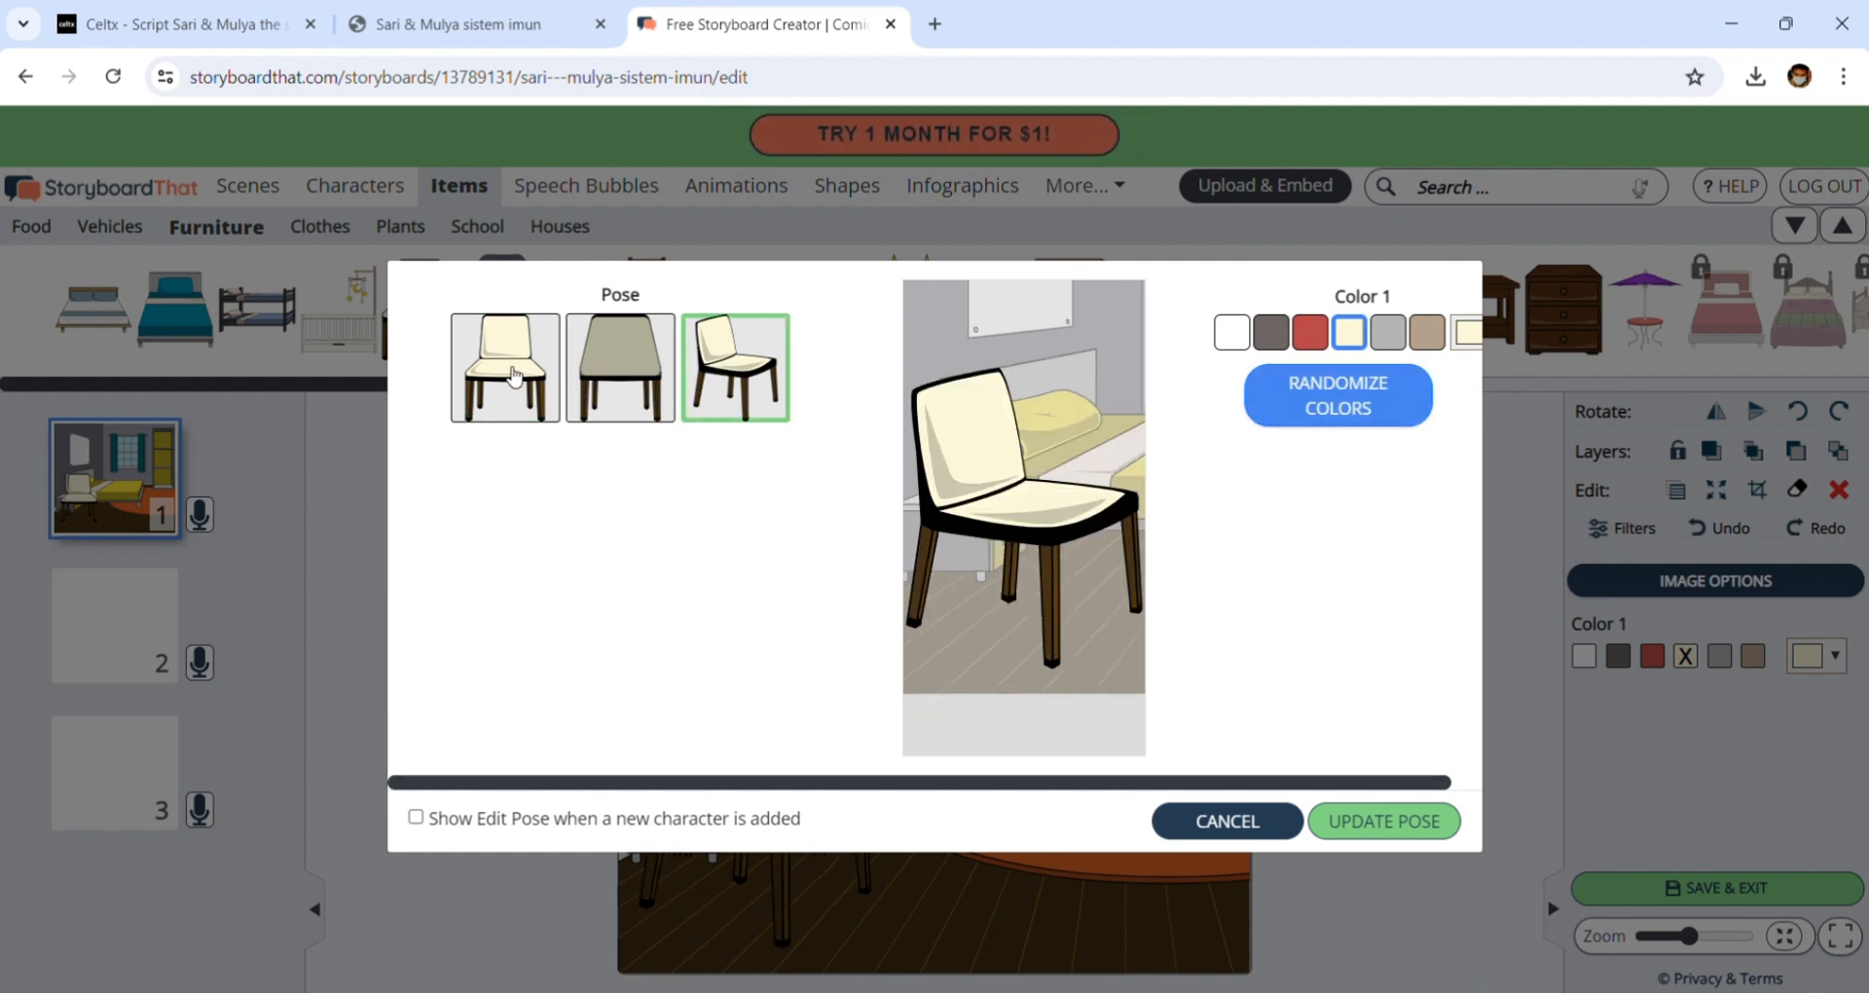
click(607, 381)
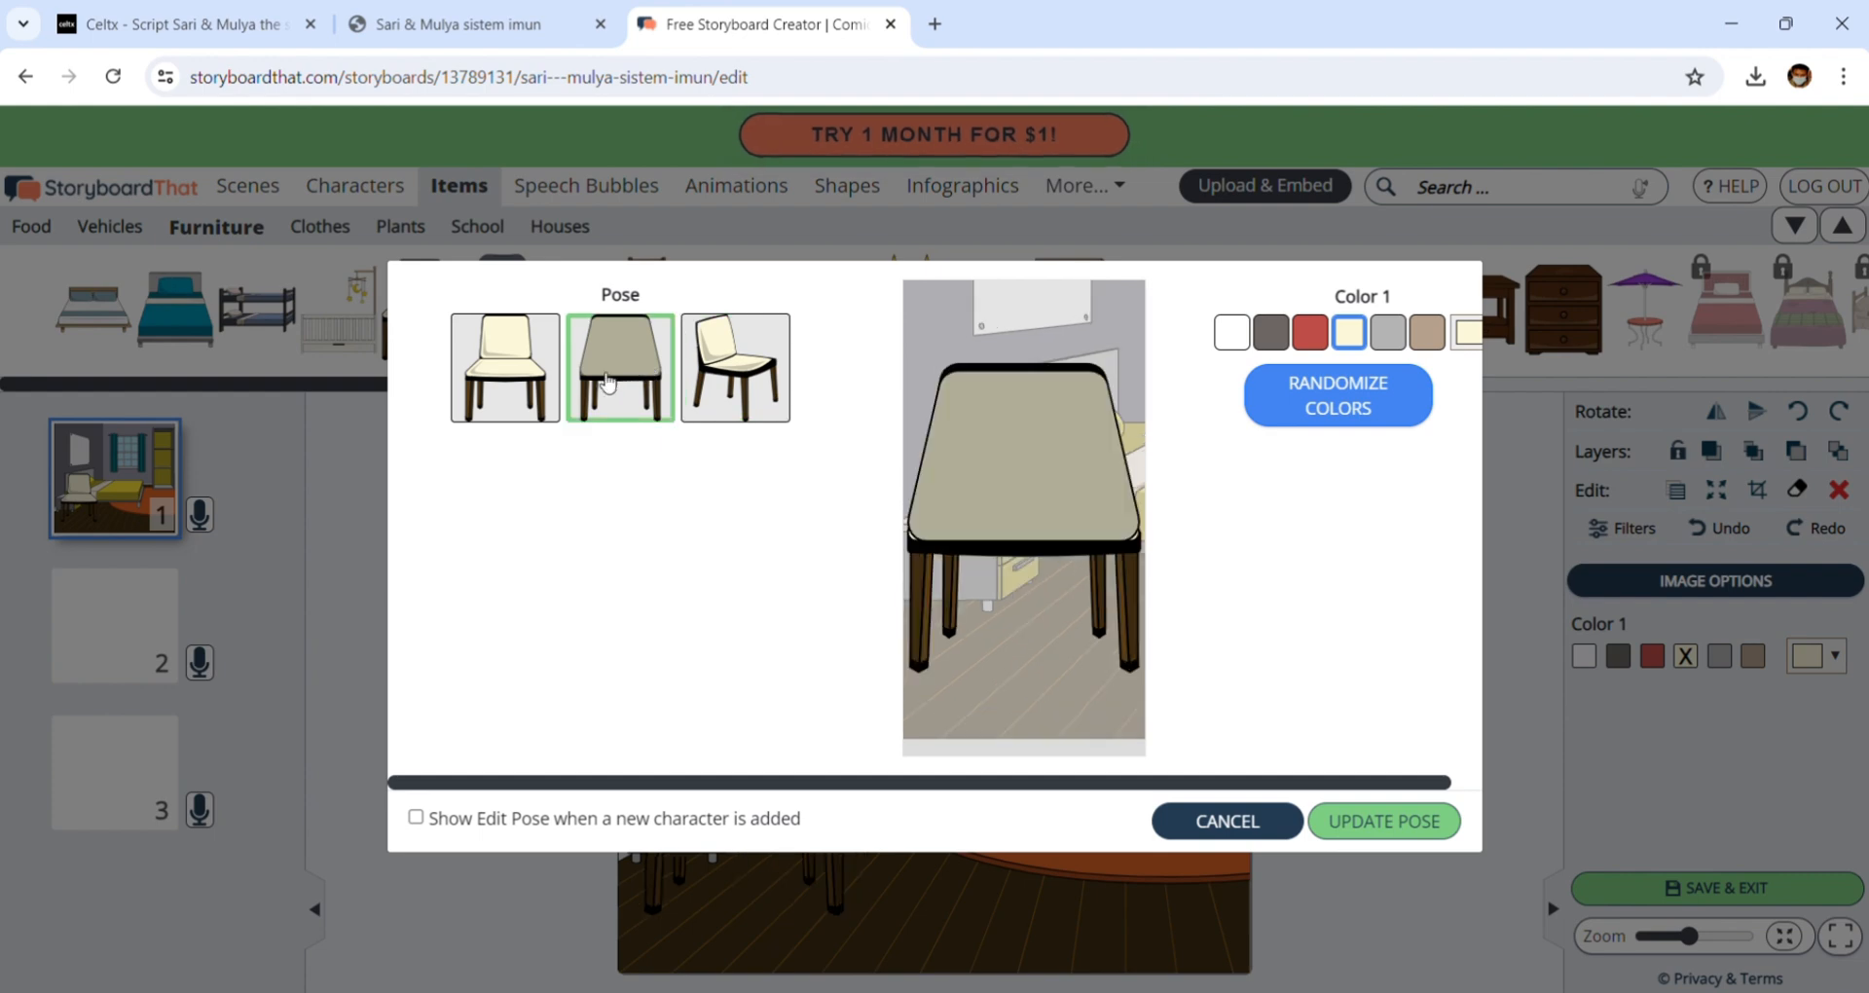
click(534, 375)
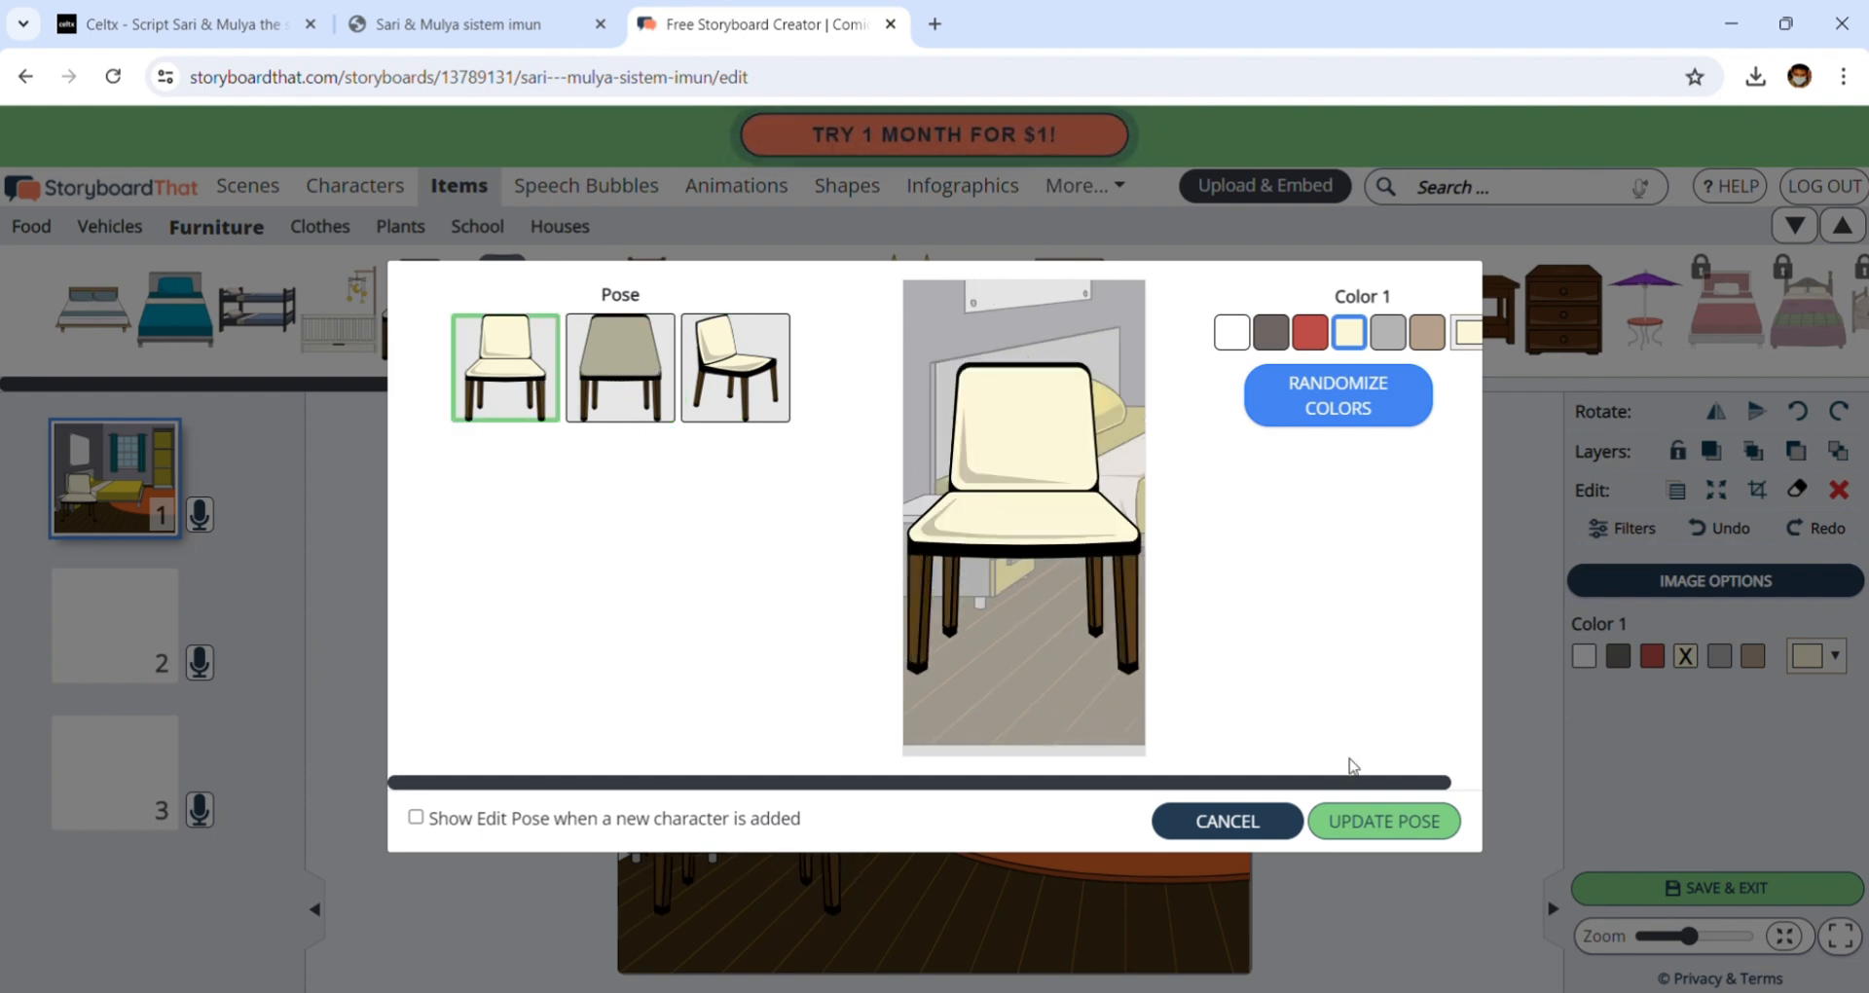
click(1393, 821)
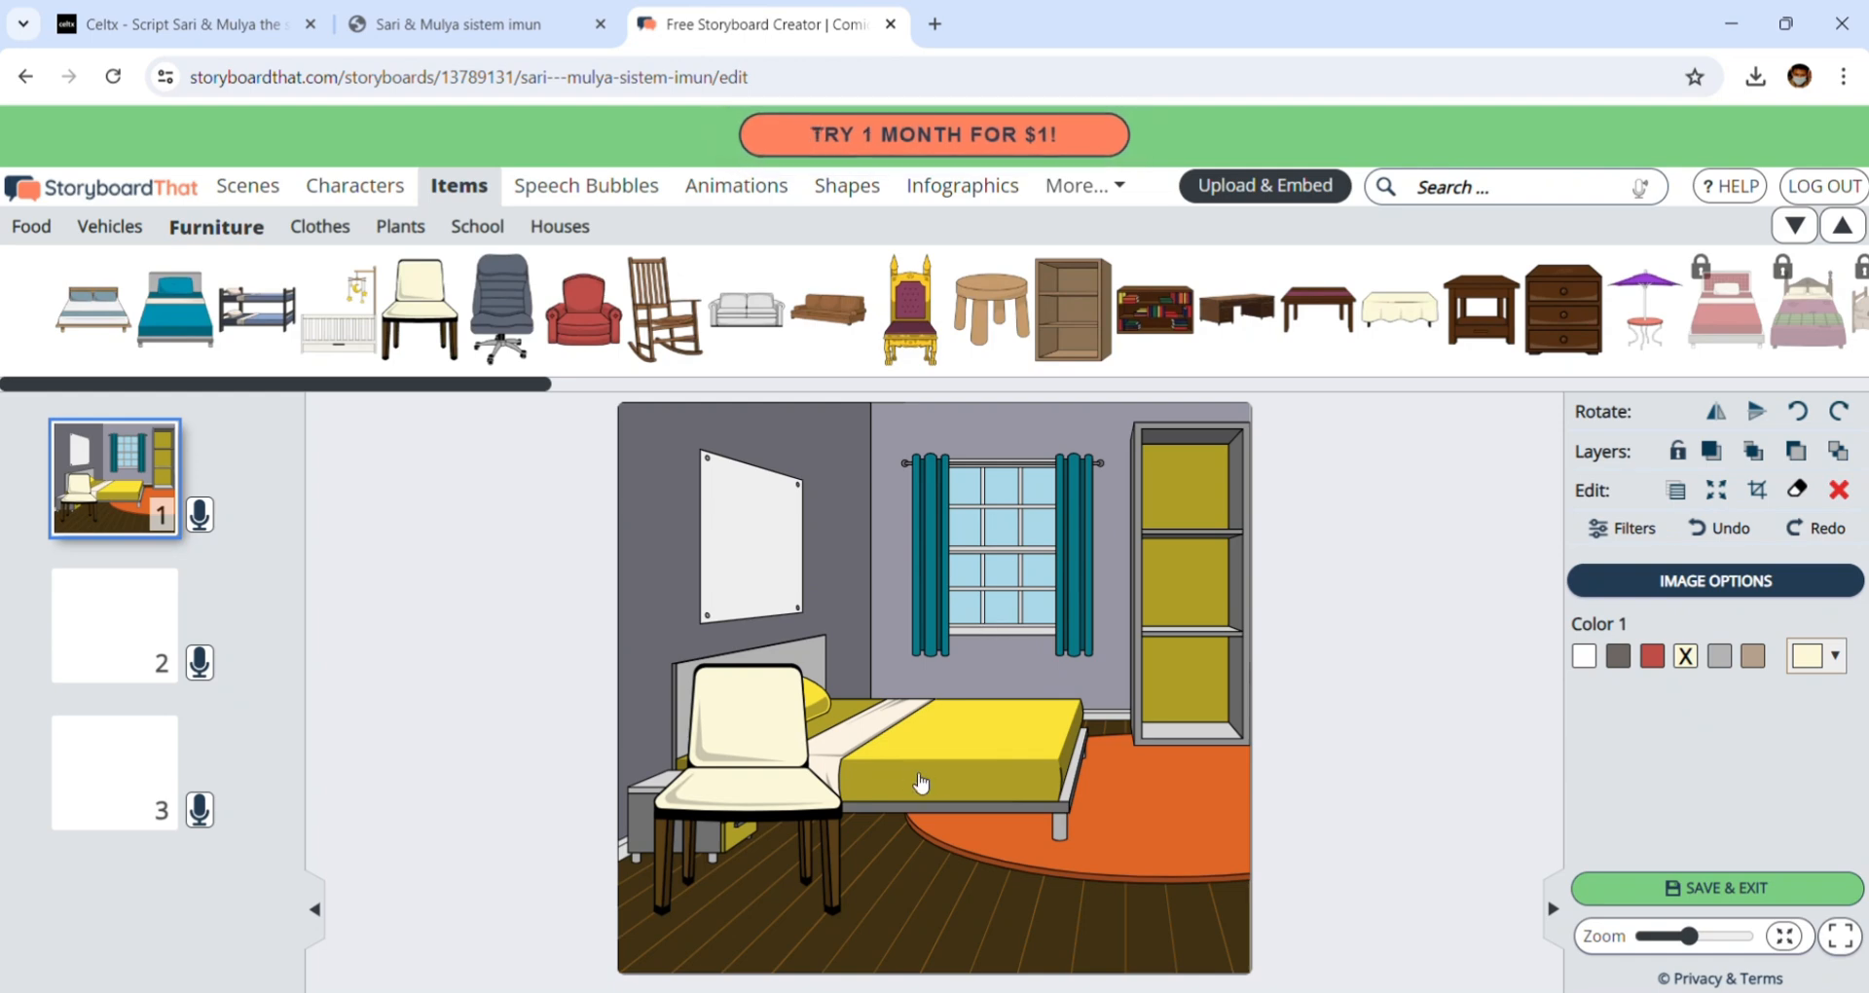
- Shrink the chair and position it in front of the bed, beside the nightstand
click(779, 720)
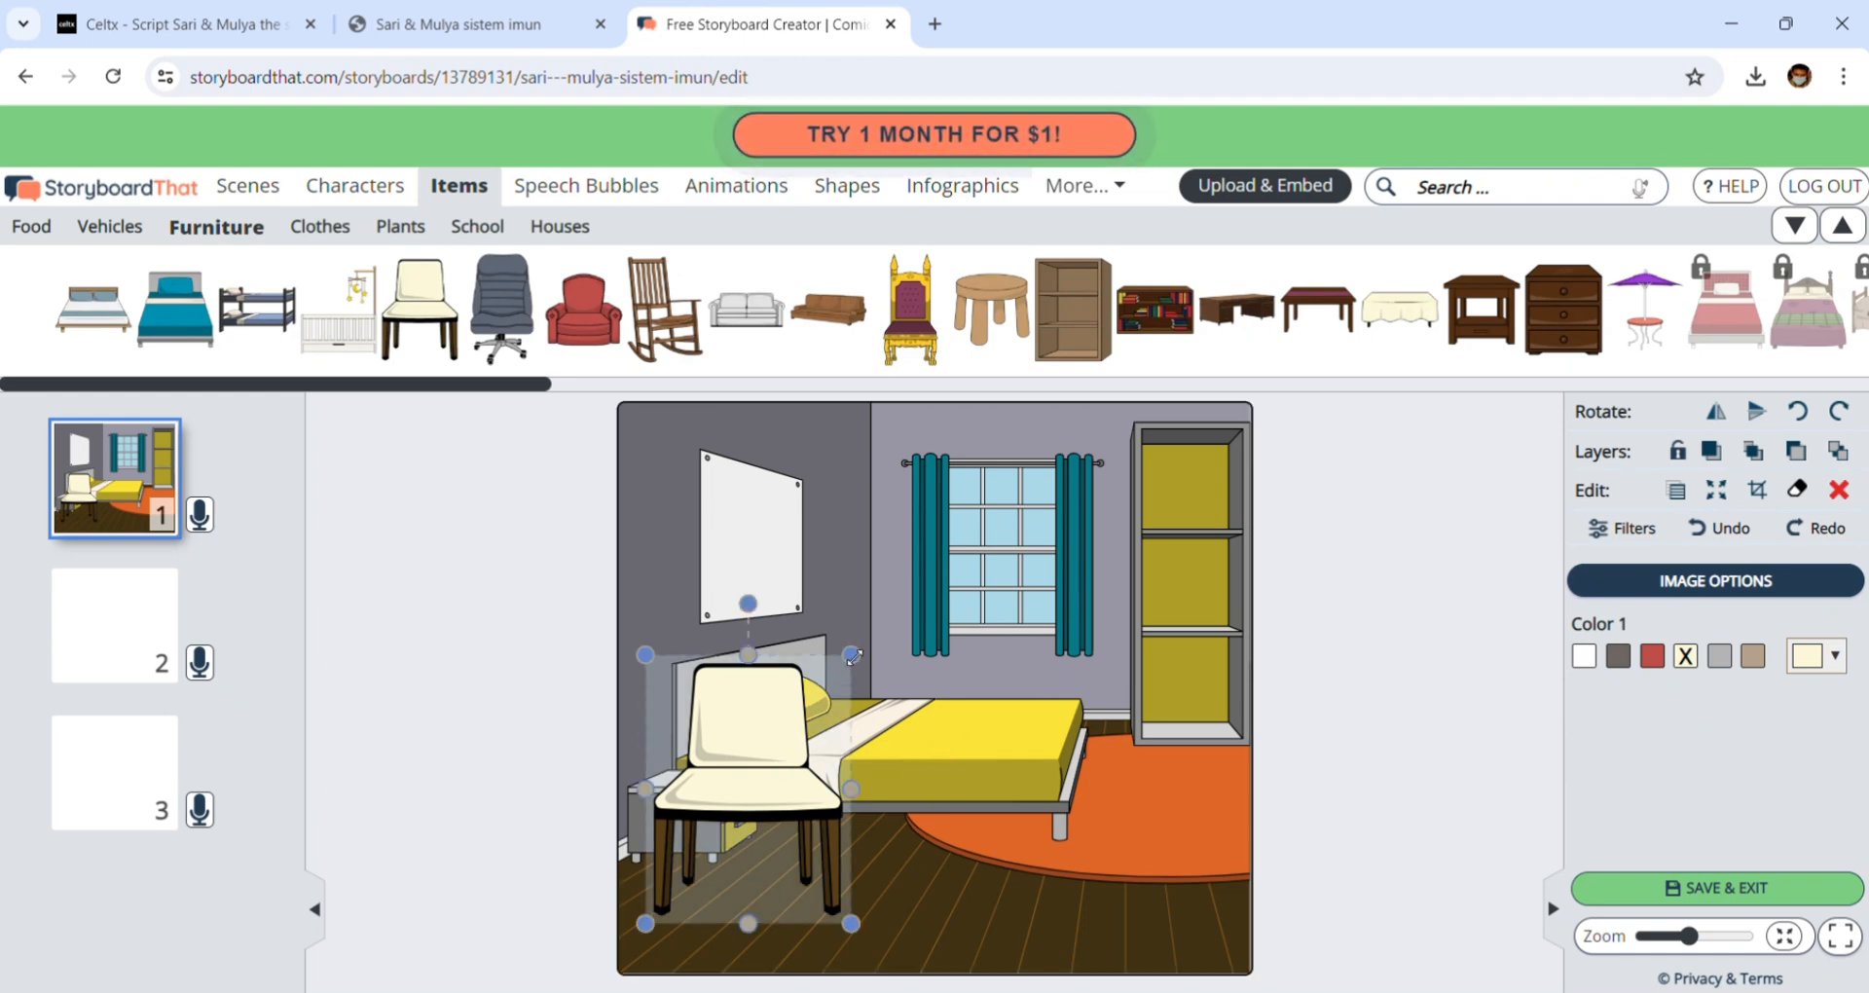
drag(853, 656, 795, 730)
drag(724, 808, 779, 810)
drag(858, 742, 845, 776)
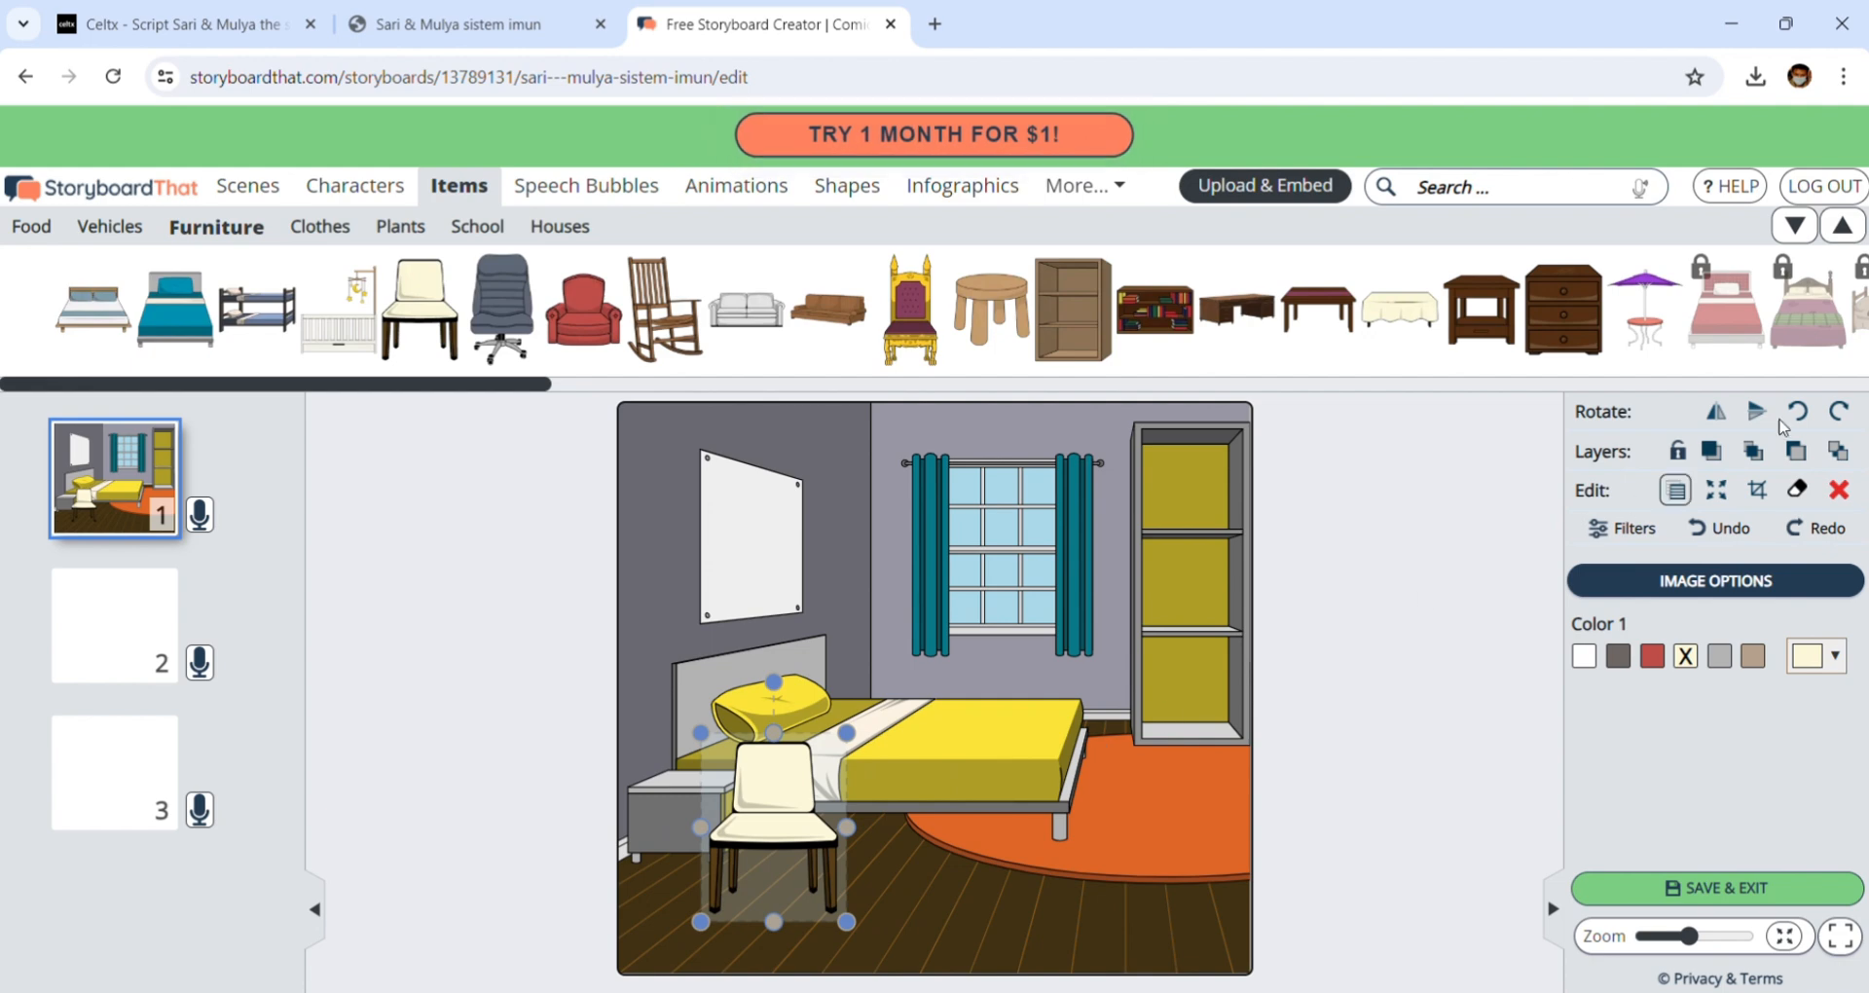
drag(870, 730, 857, 704)
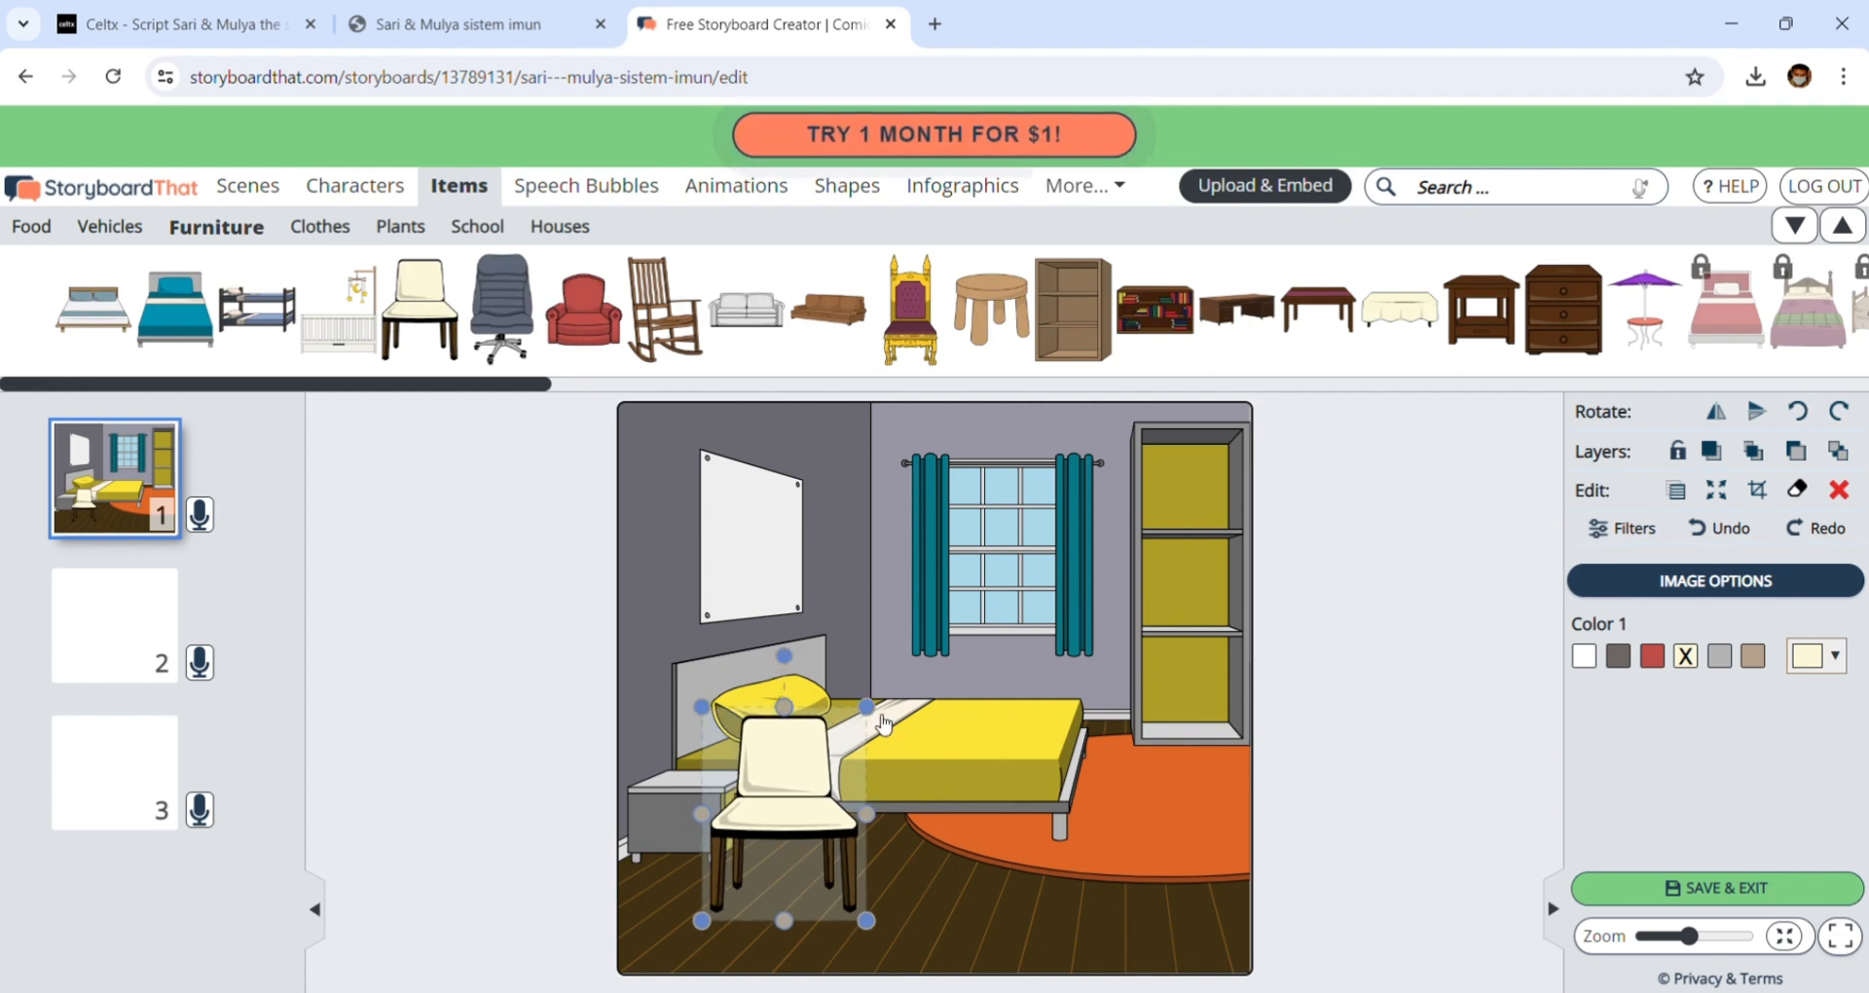
mouse_move(798, 812)
mouse_down()
mouse_move(743, 810)
mouse_move(810, 811)
mouse_up()
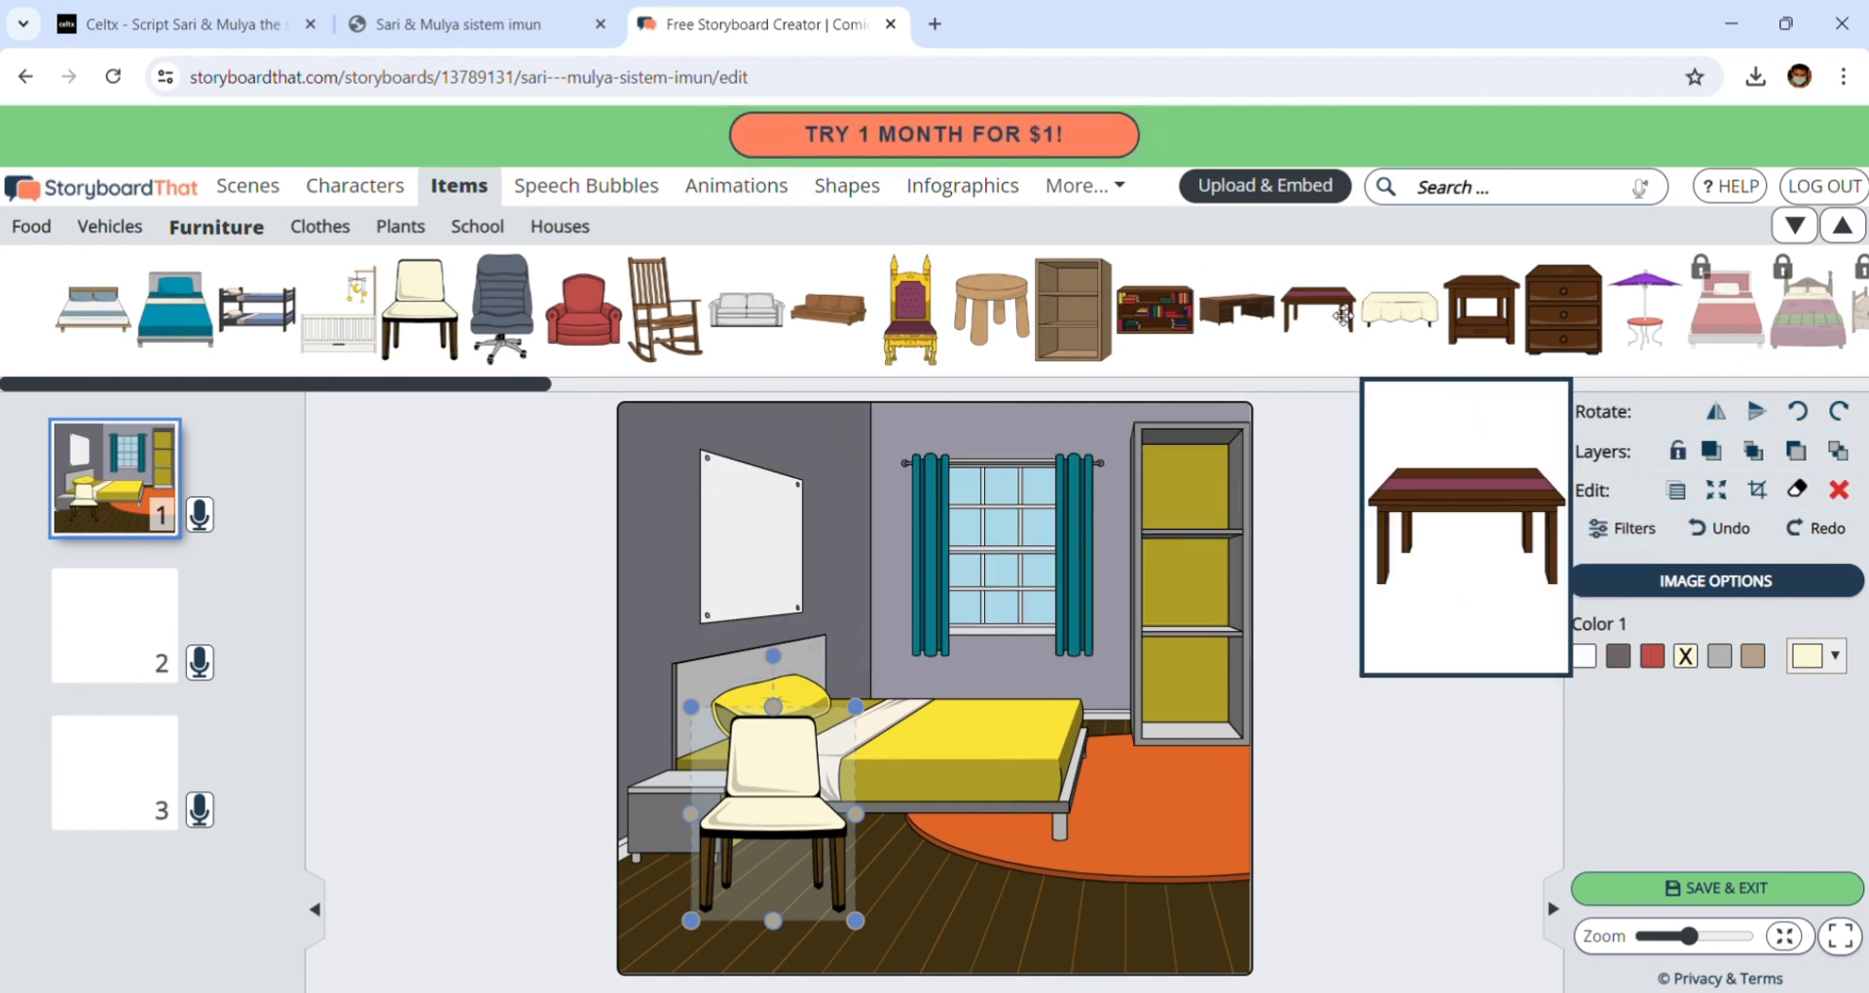
- Add the brown table with the purple runner in front of the chair and shift the chair up behind it
drag(1372, 292, 848, 829)
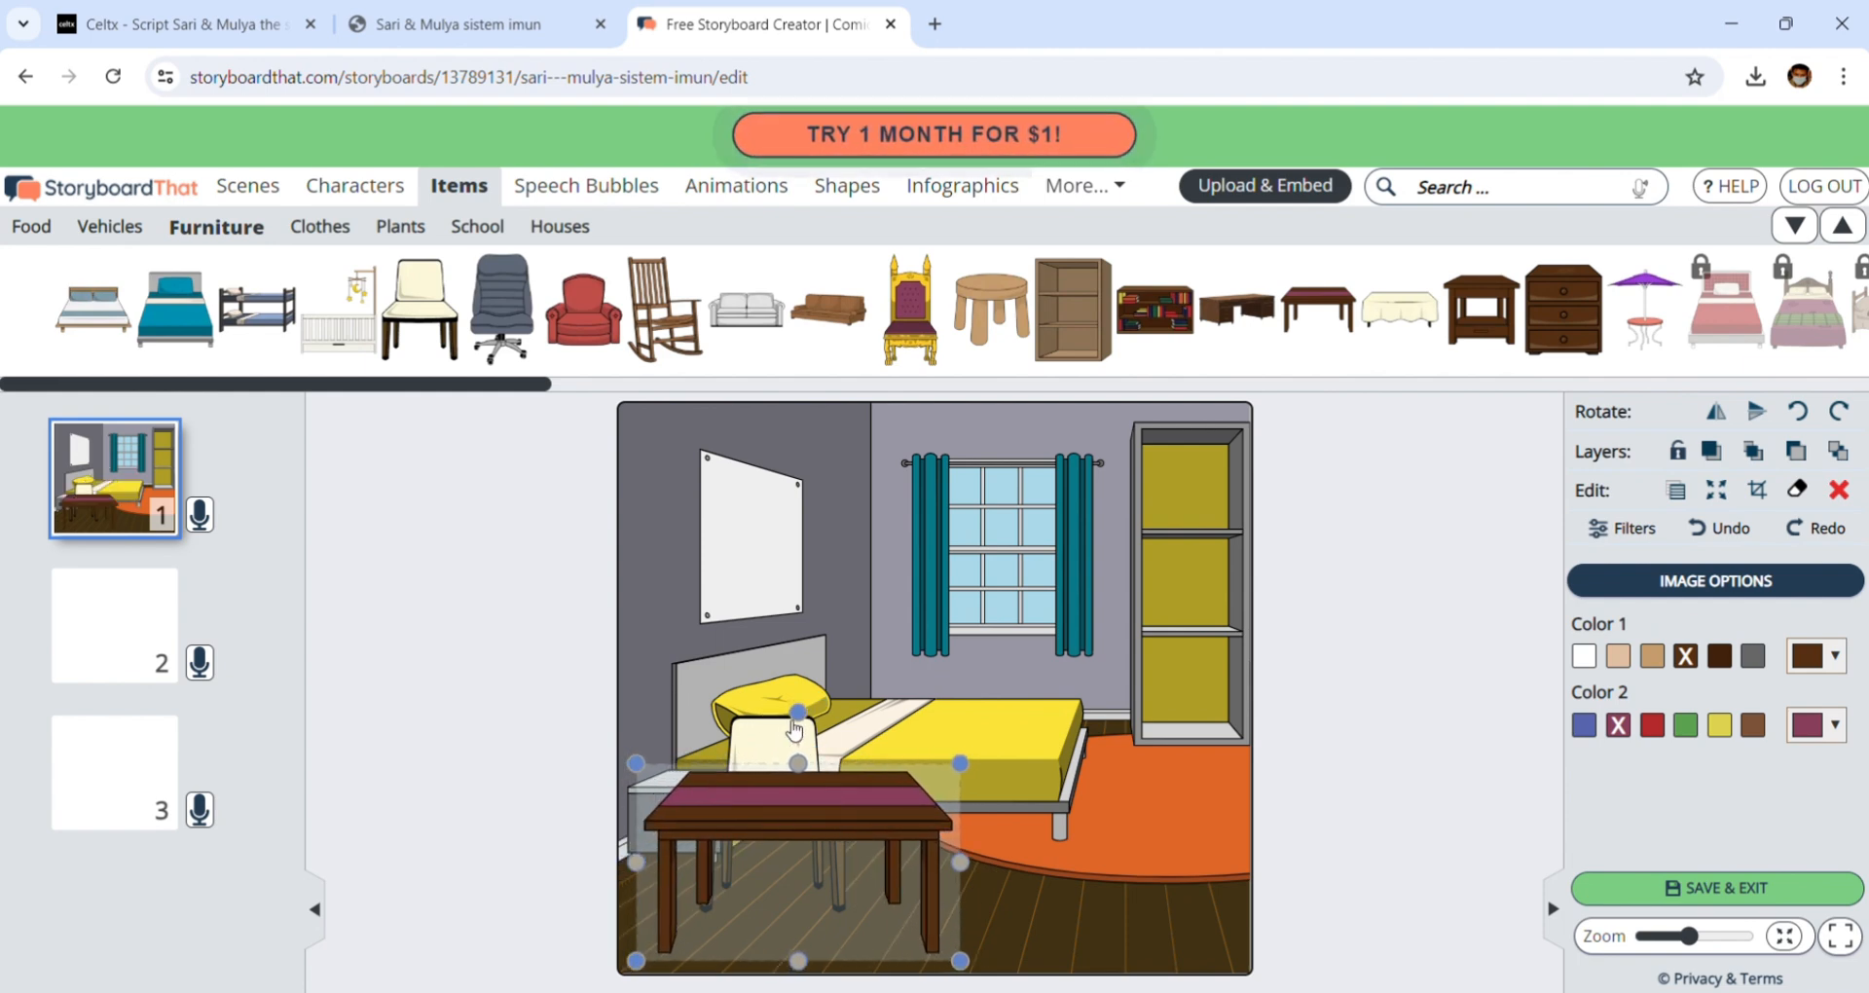
drag(774, 737, 806, 715)
mouse_move(547, 290)
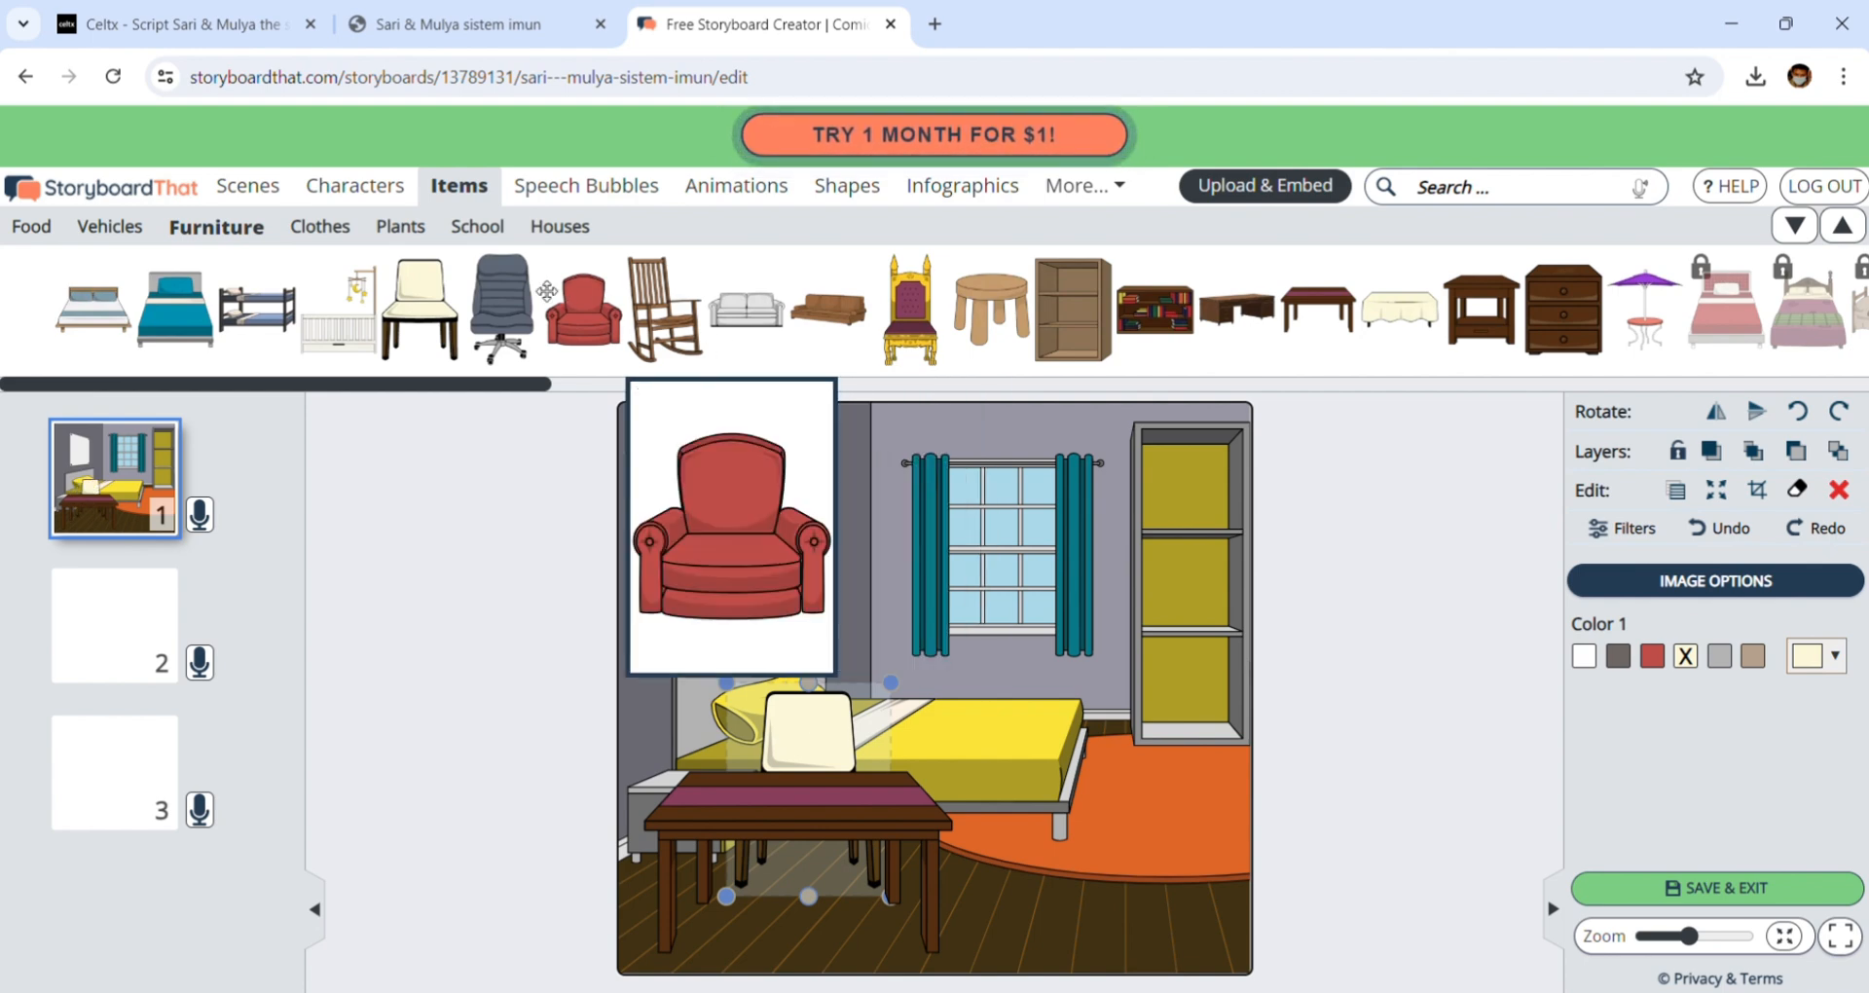
- Add the laptop from the school items to the first cell and change it to the angled rear-view pose
click(465, 228)
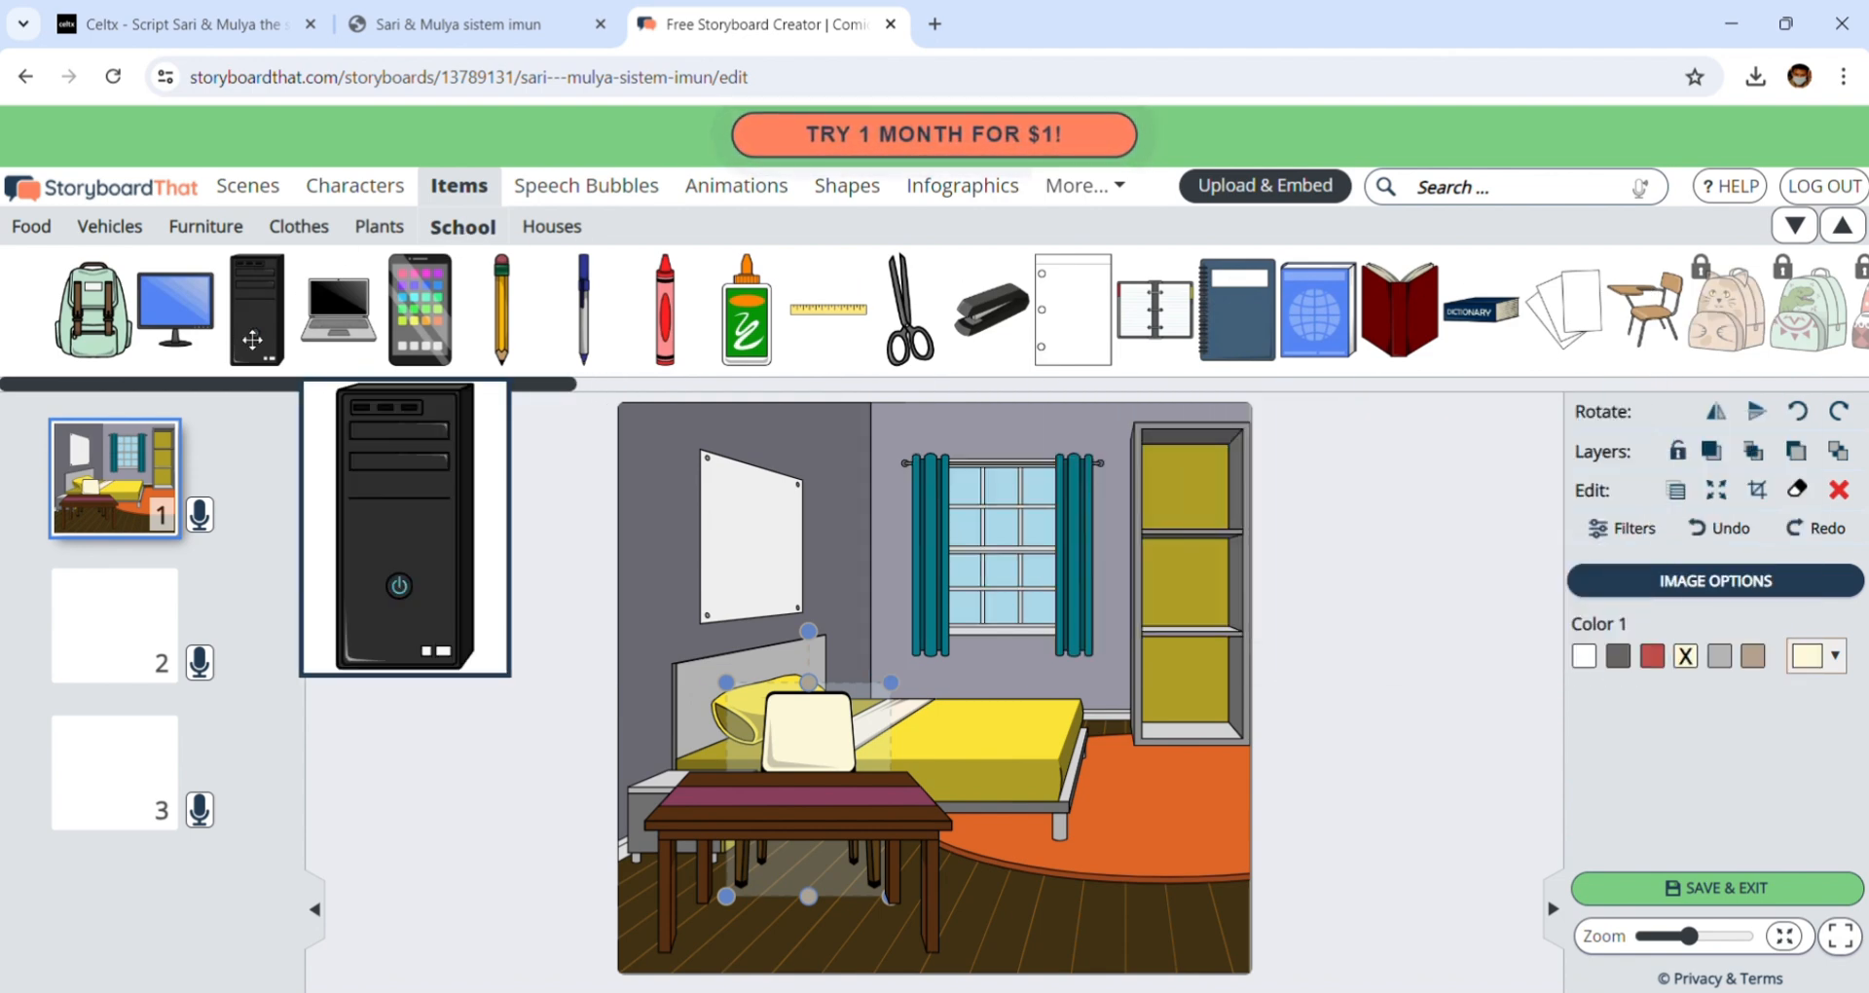
mouse_move(329, 322)
drag(329, 322, 809, 784)
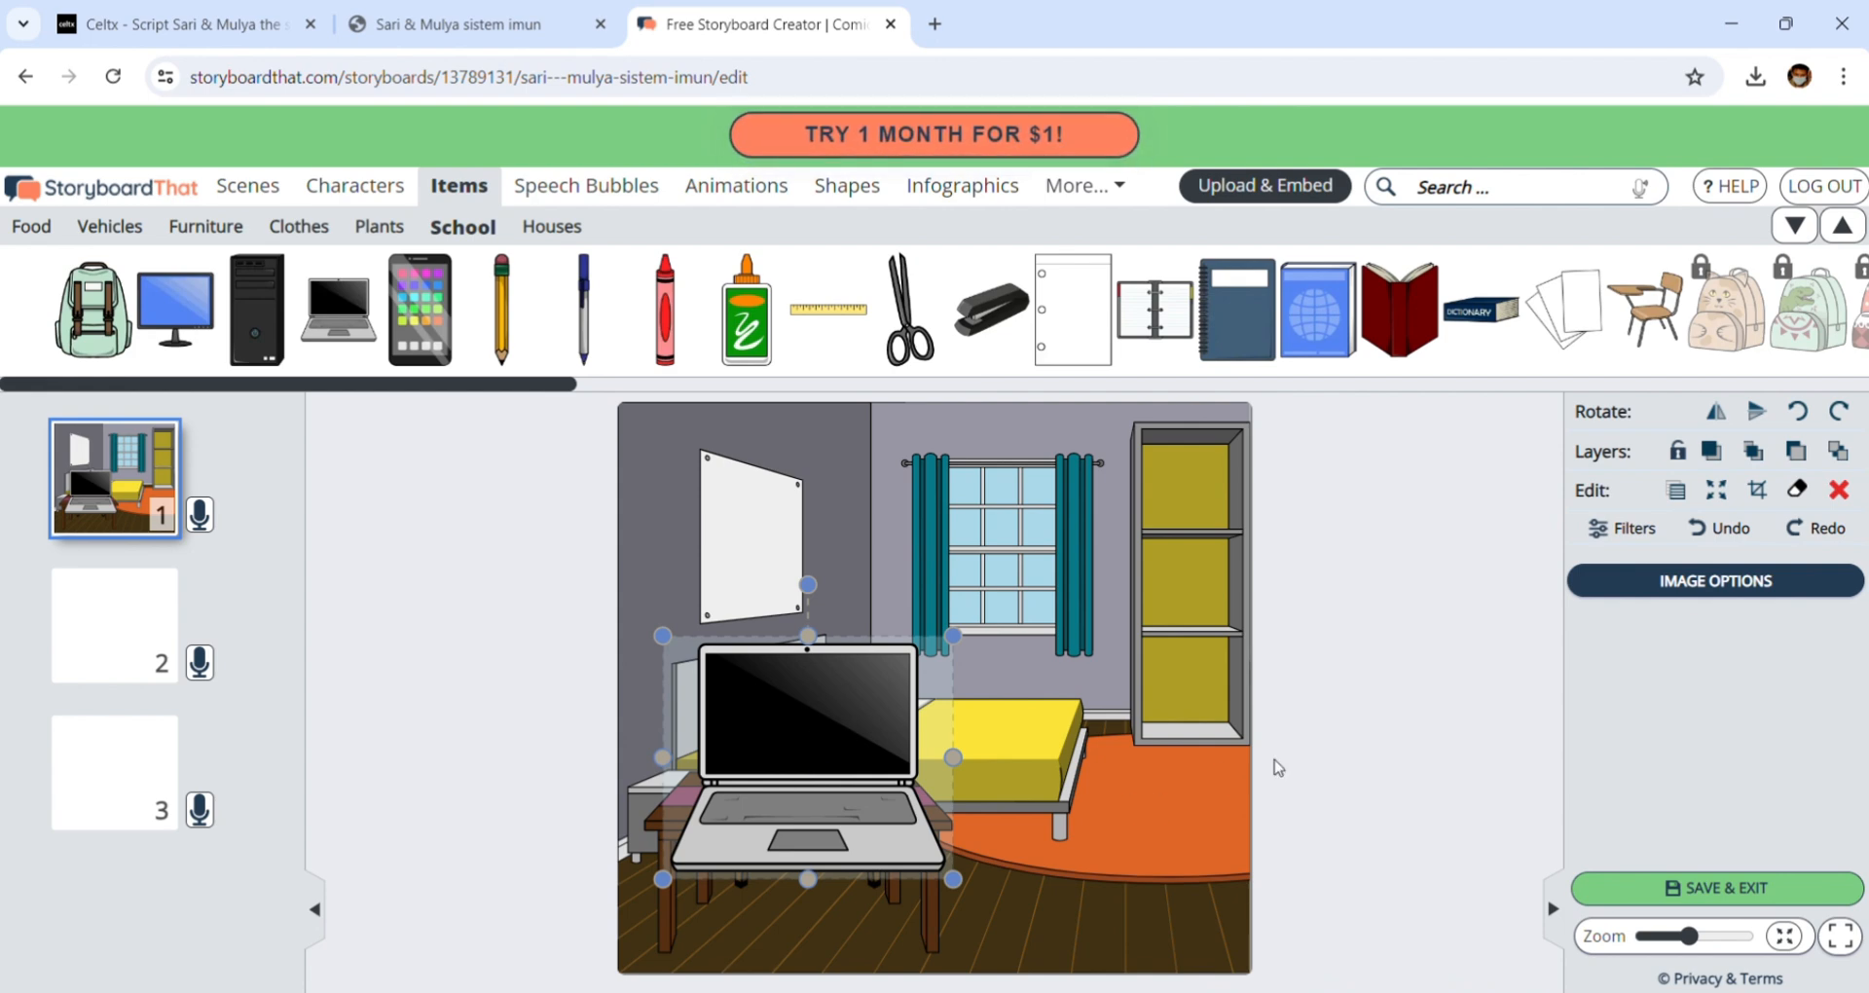
drag(835, 751, 1023, 688)
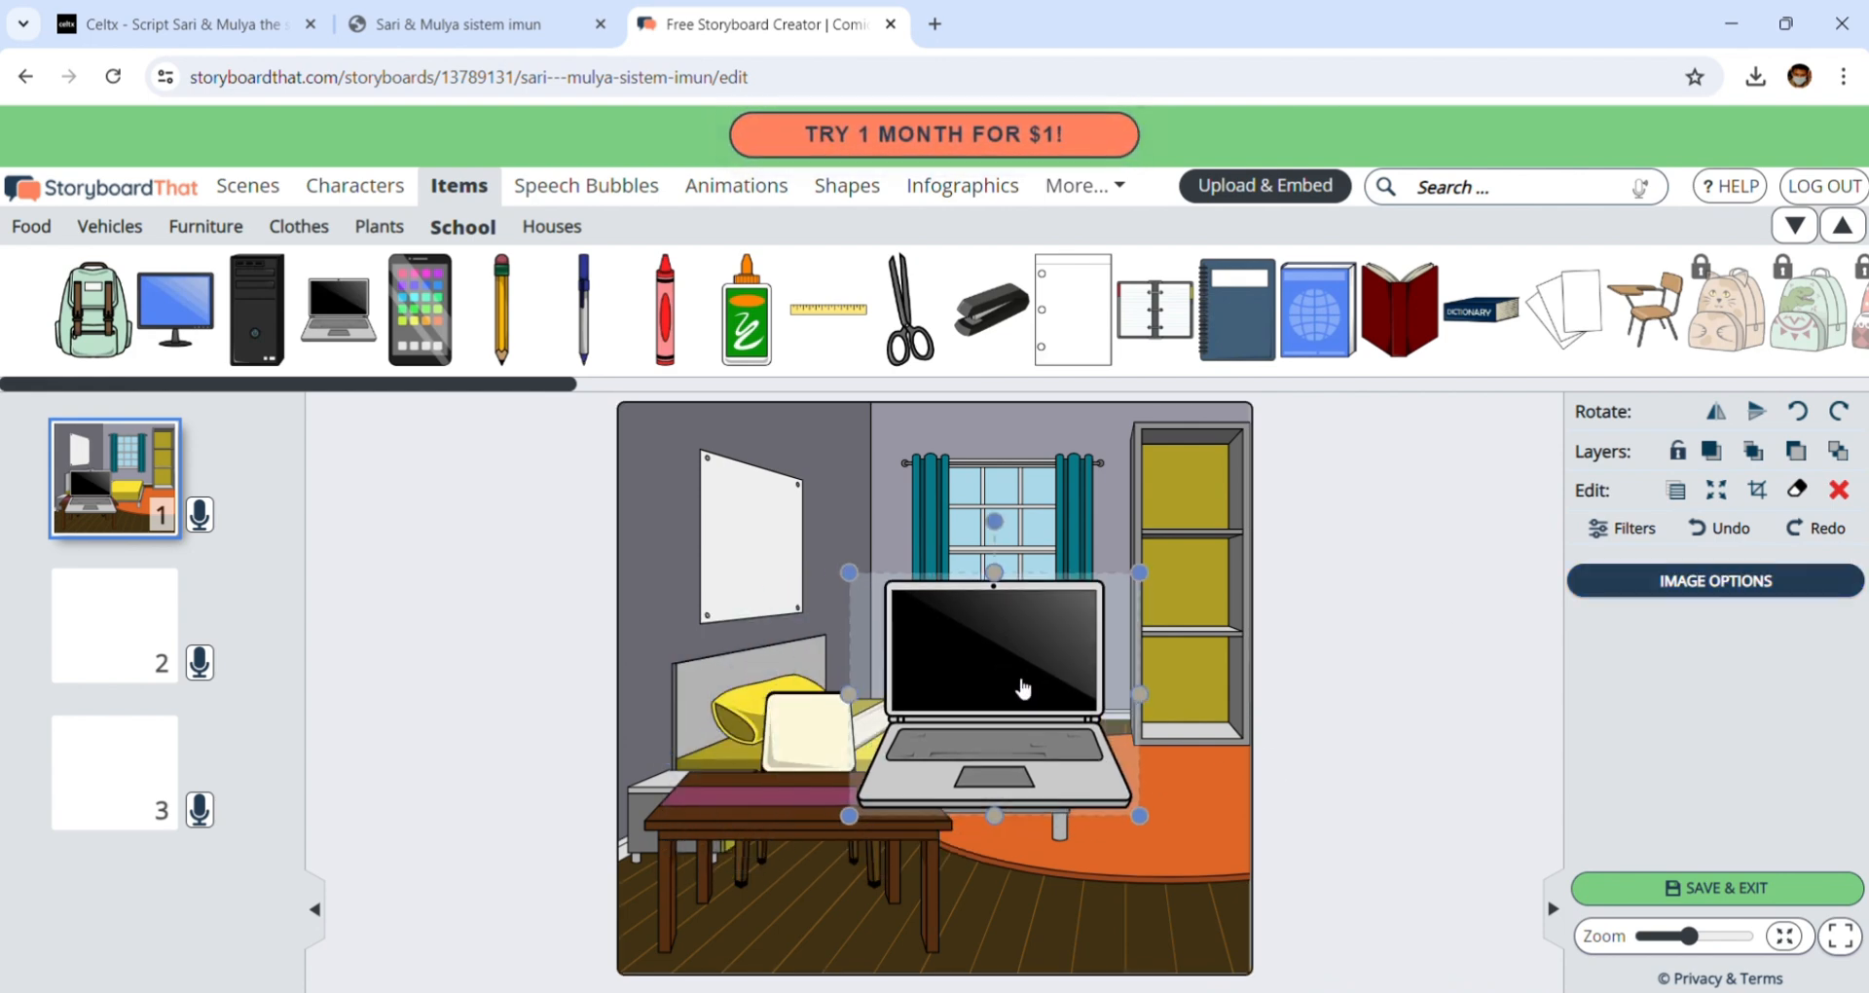
click(1671, 588)
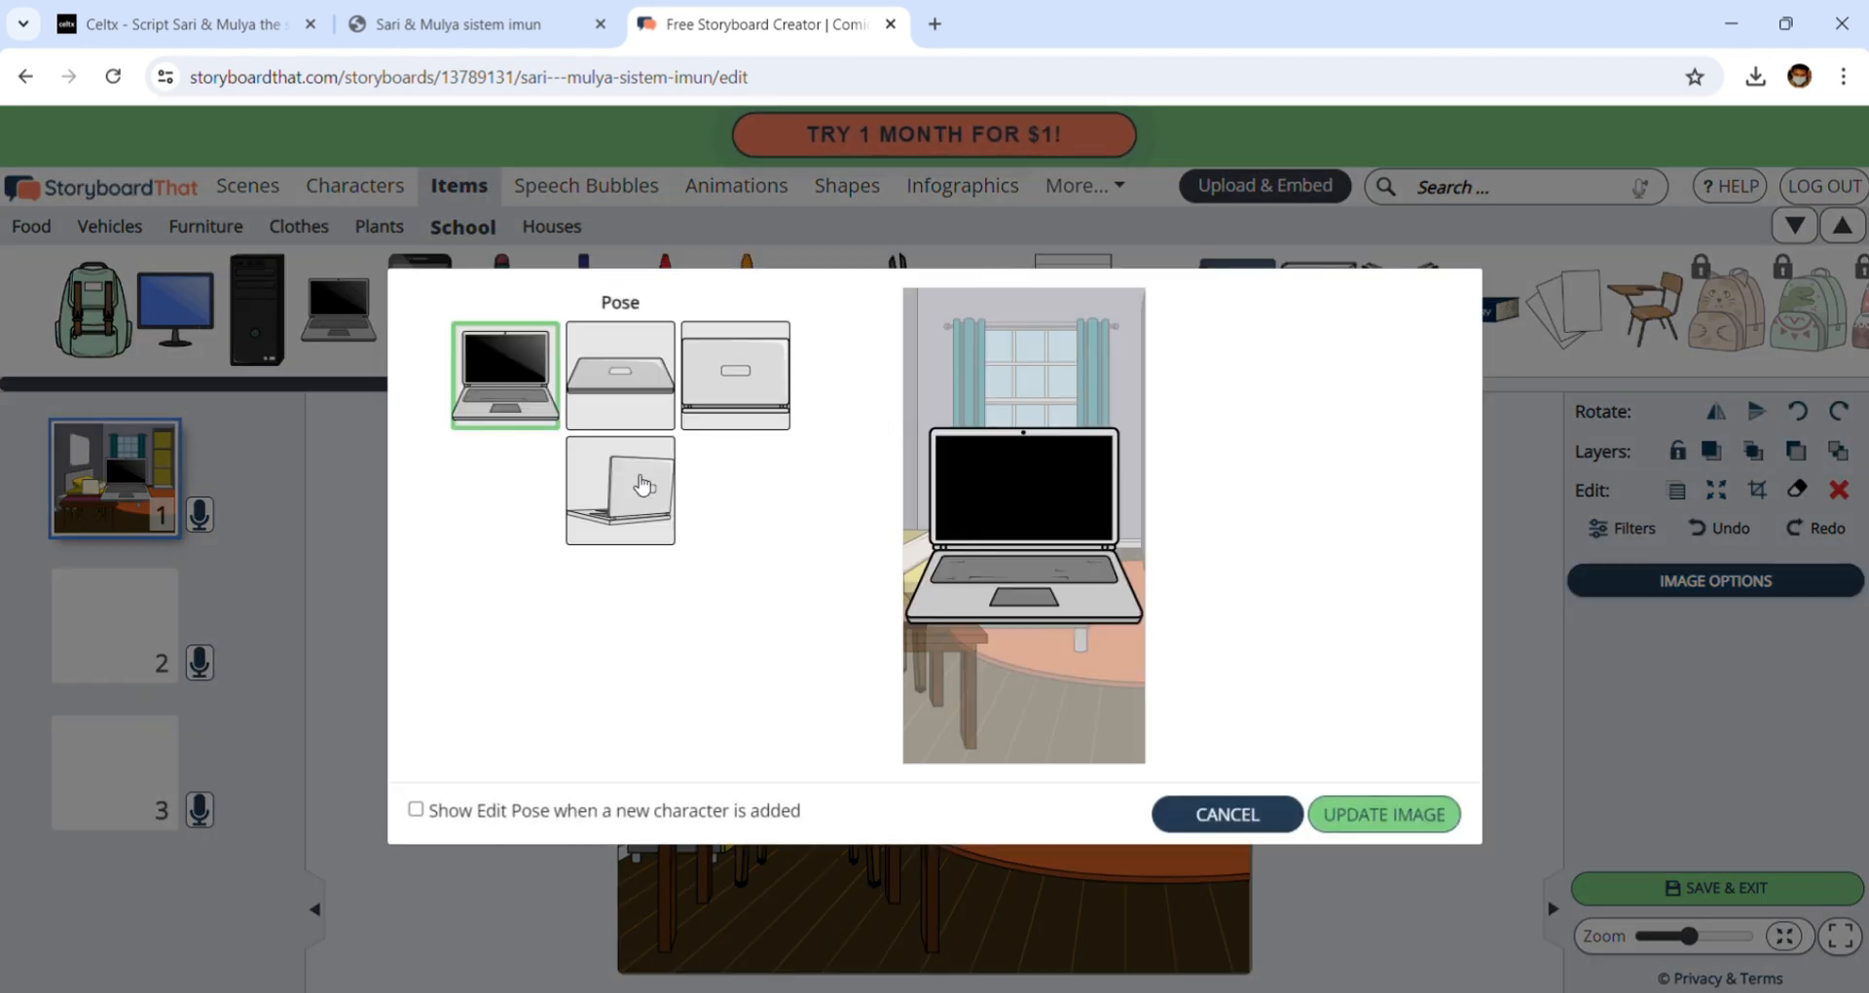
click(635, 479)
click(1389, 818)
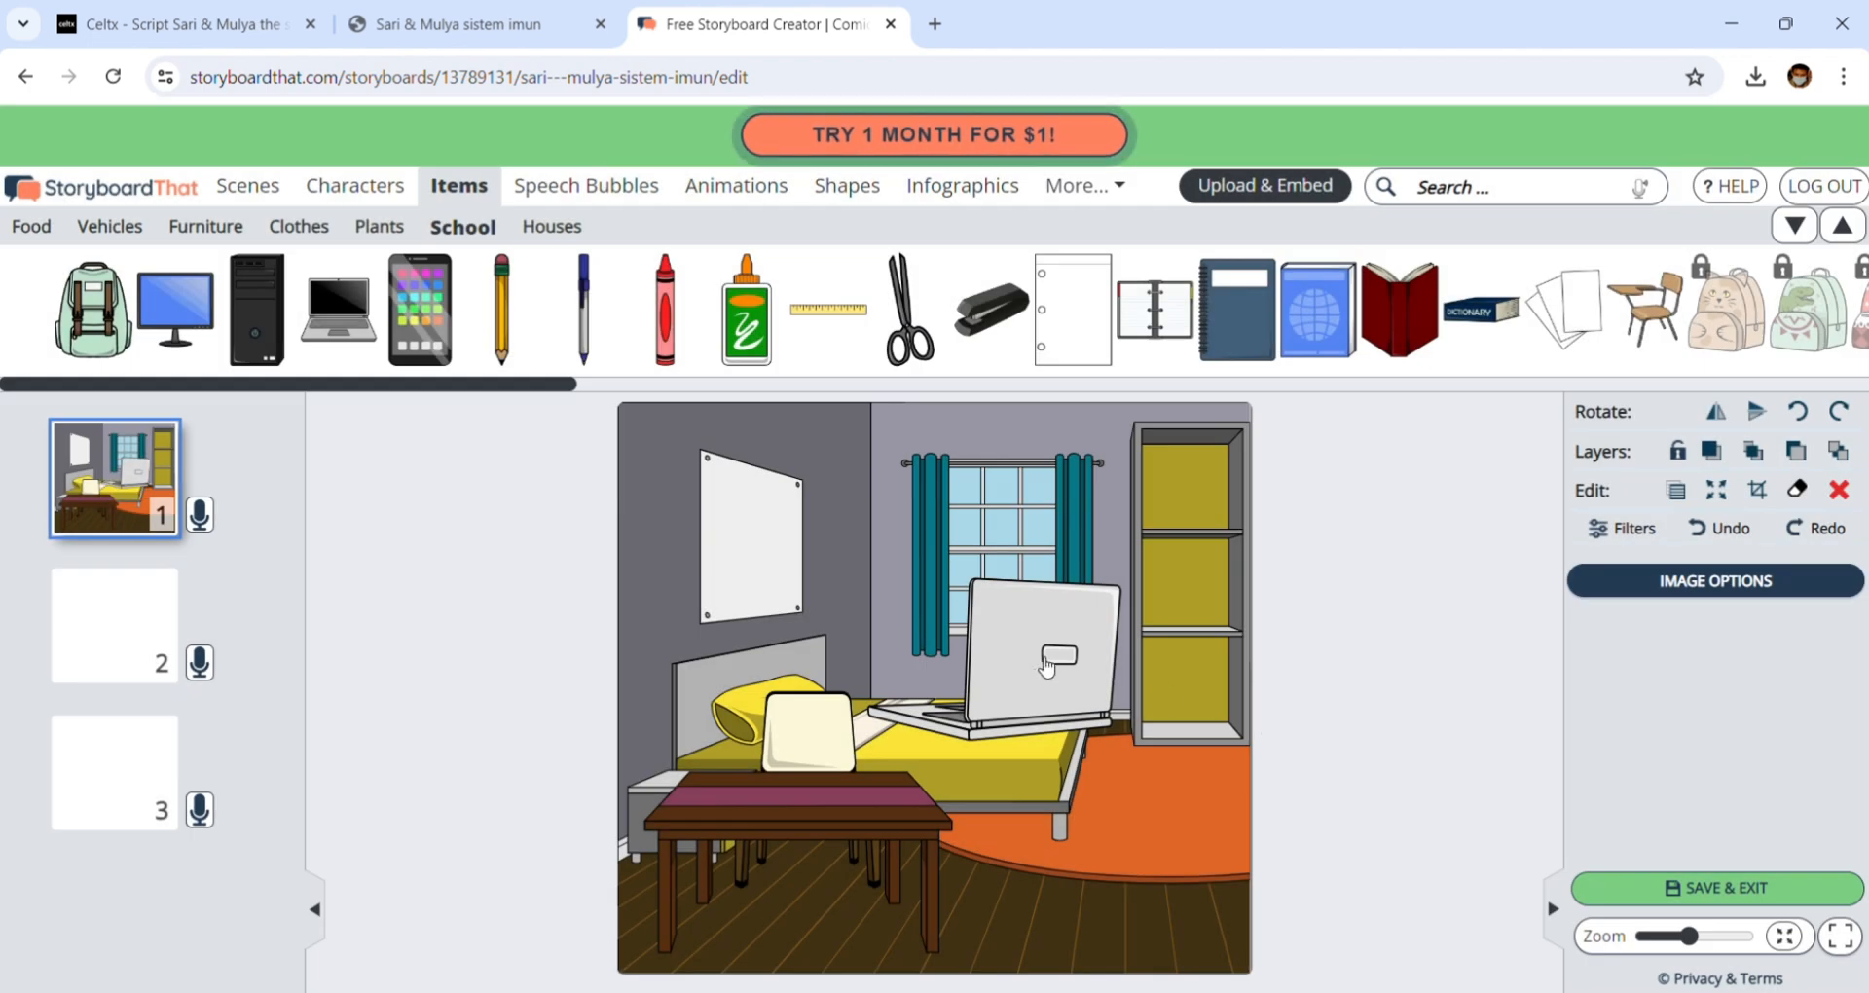
- Shrink the laptop and place it on the tabletop in front of the chair
click(1046, 667)
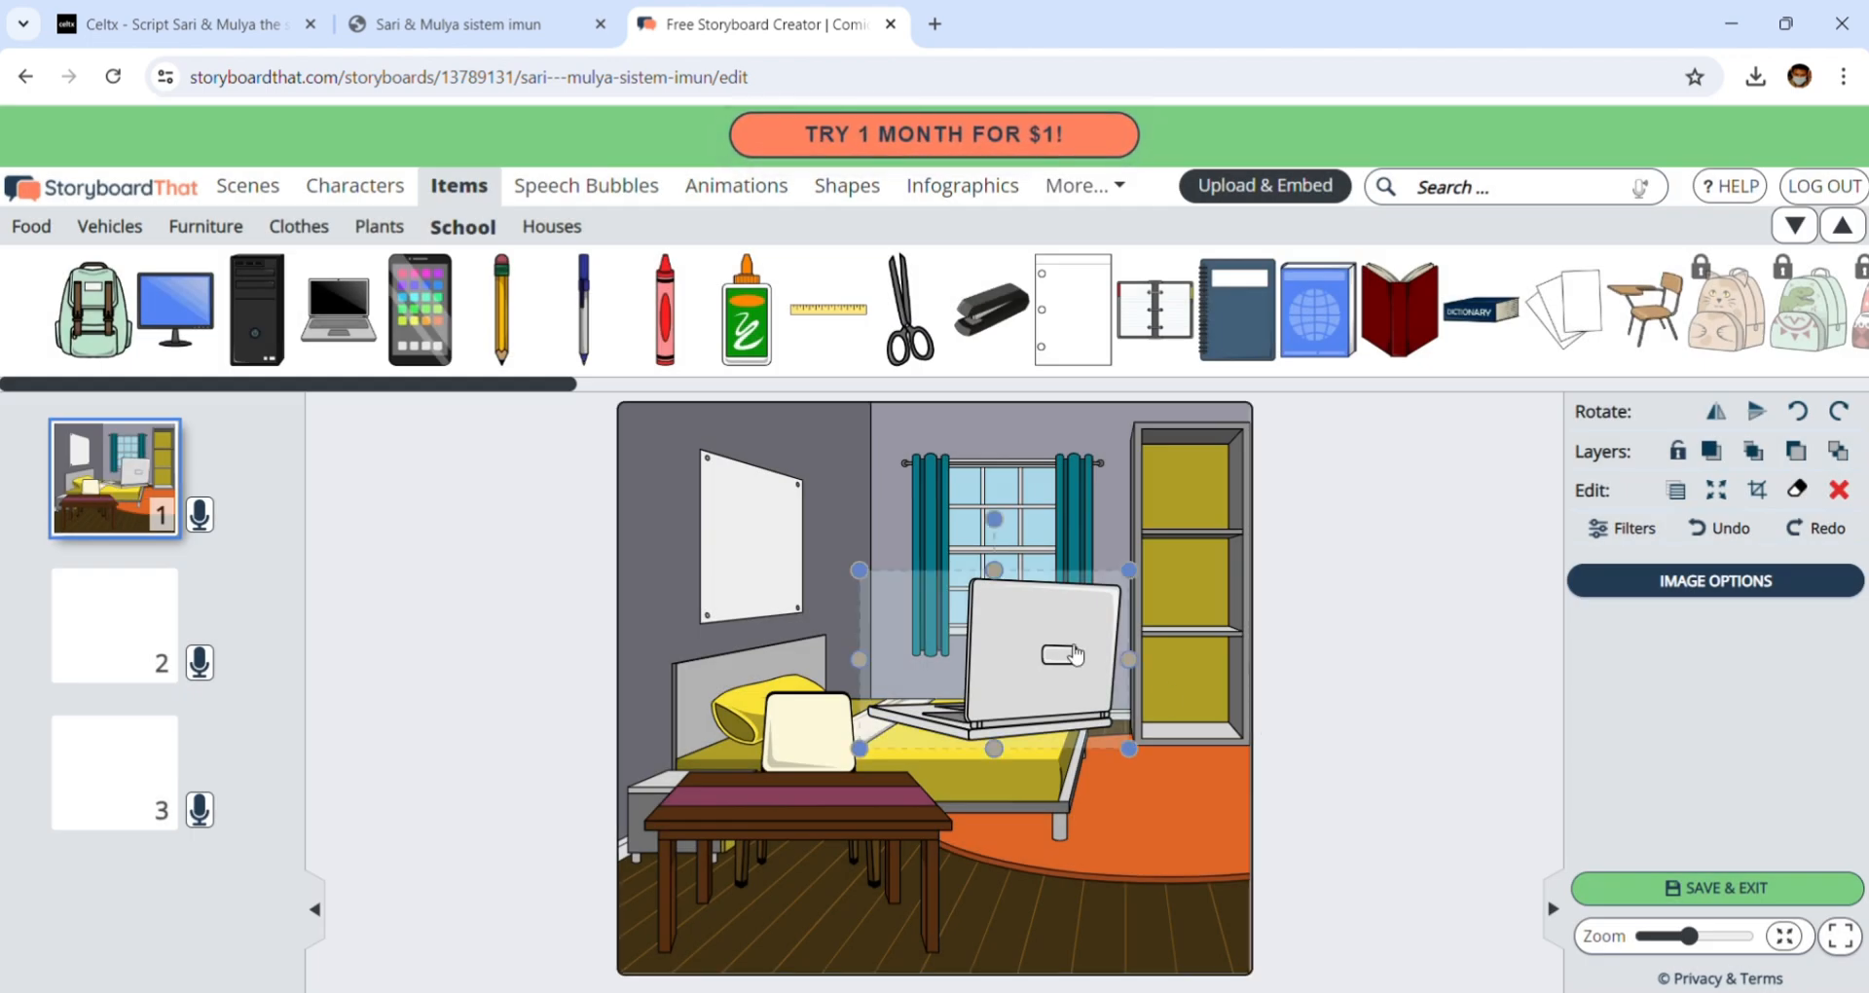
drag(1066, 660, 894, 727)
drag(969, 637, 858, 708)
drag(813, 789, 880, 777)
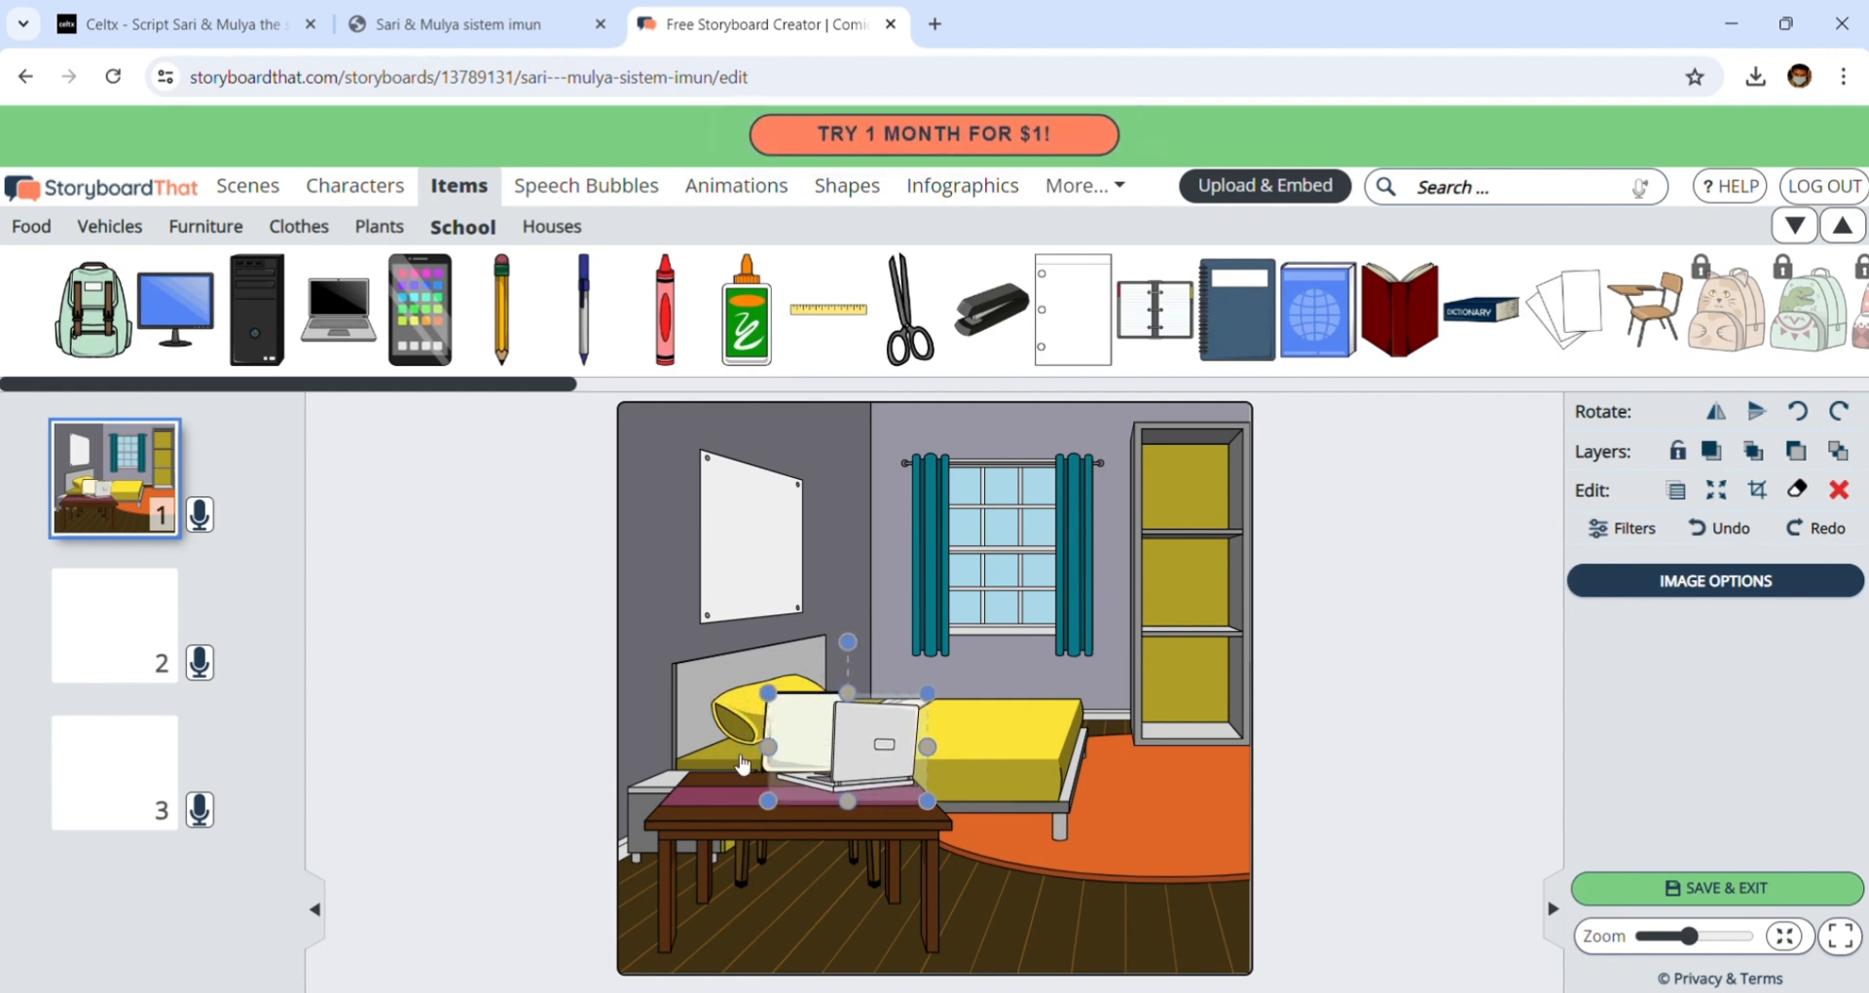
click(987, 881)
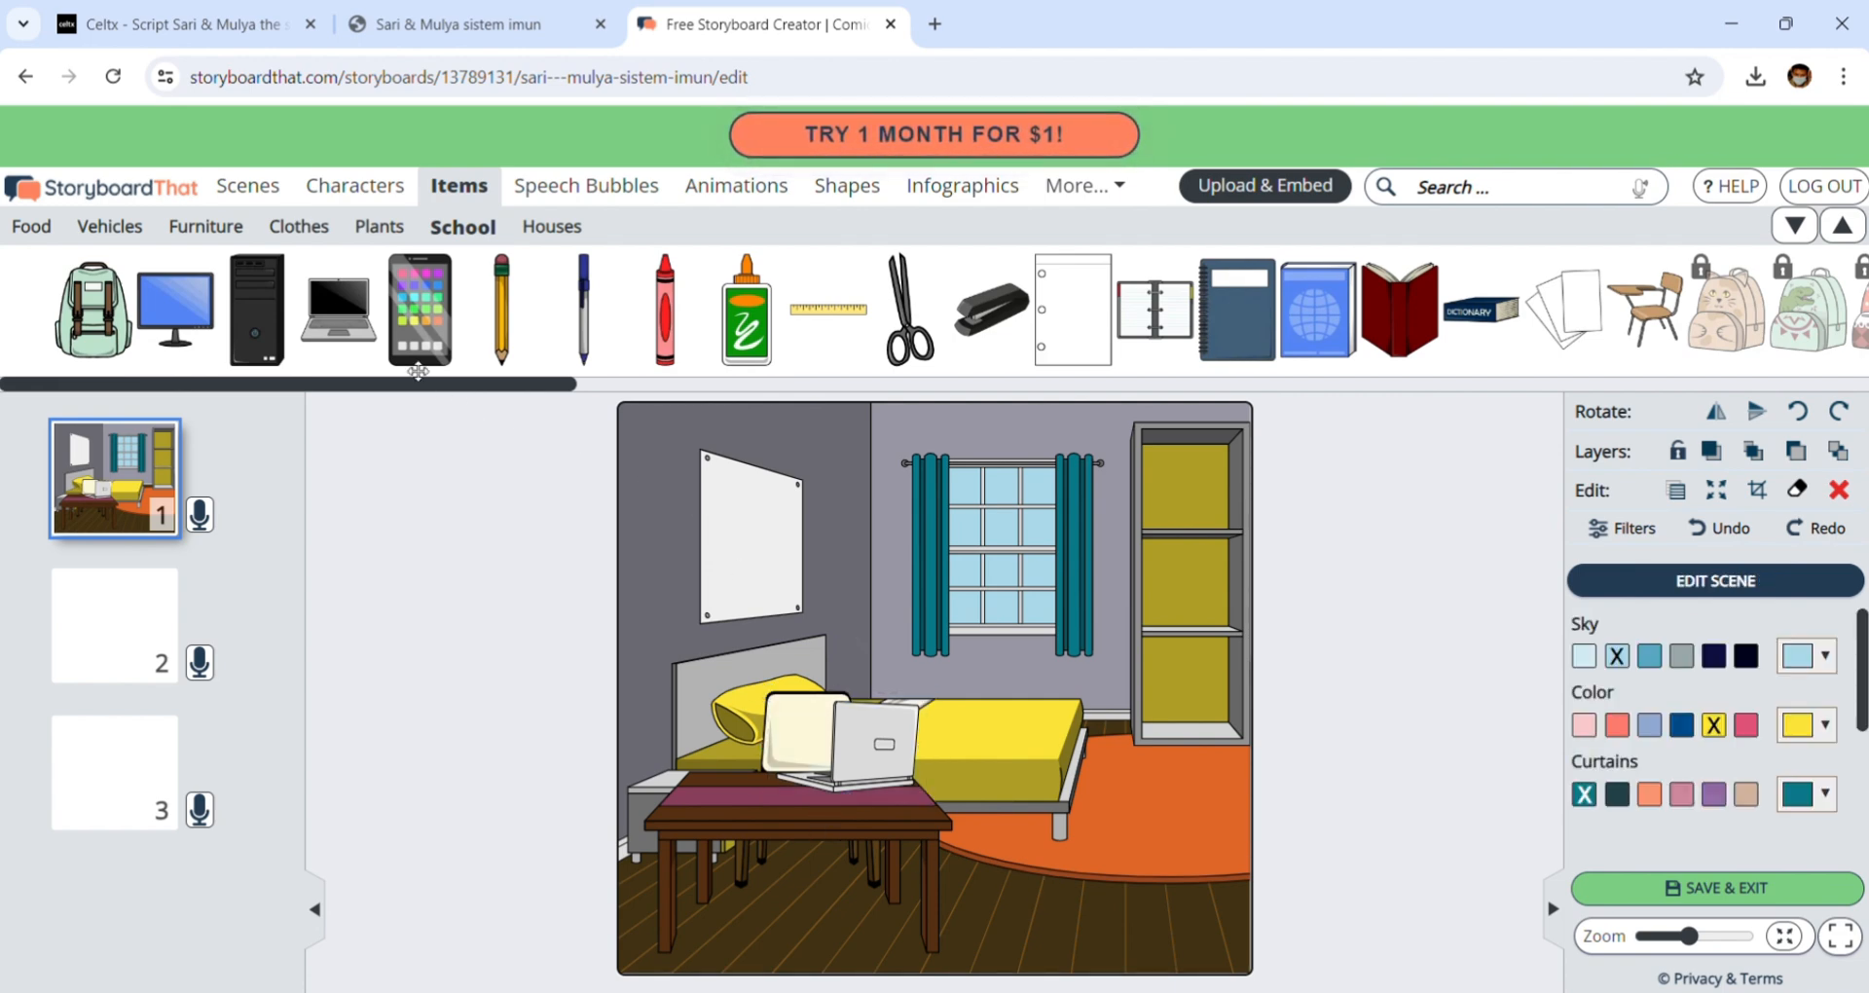
- Add the Kid in Dress and Hijab character at the table in the first cell and open its pose editor
click(378, 191)
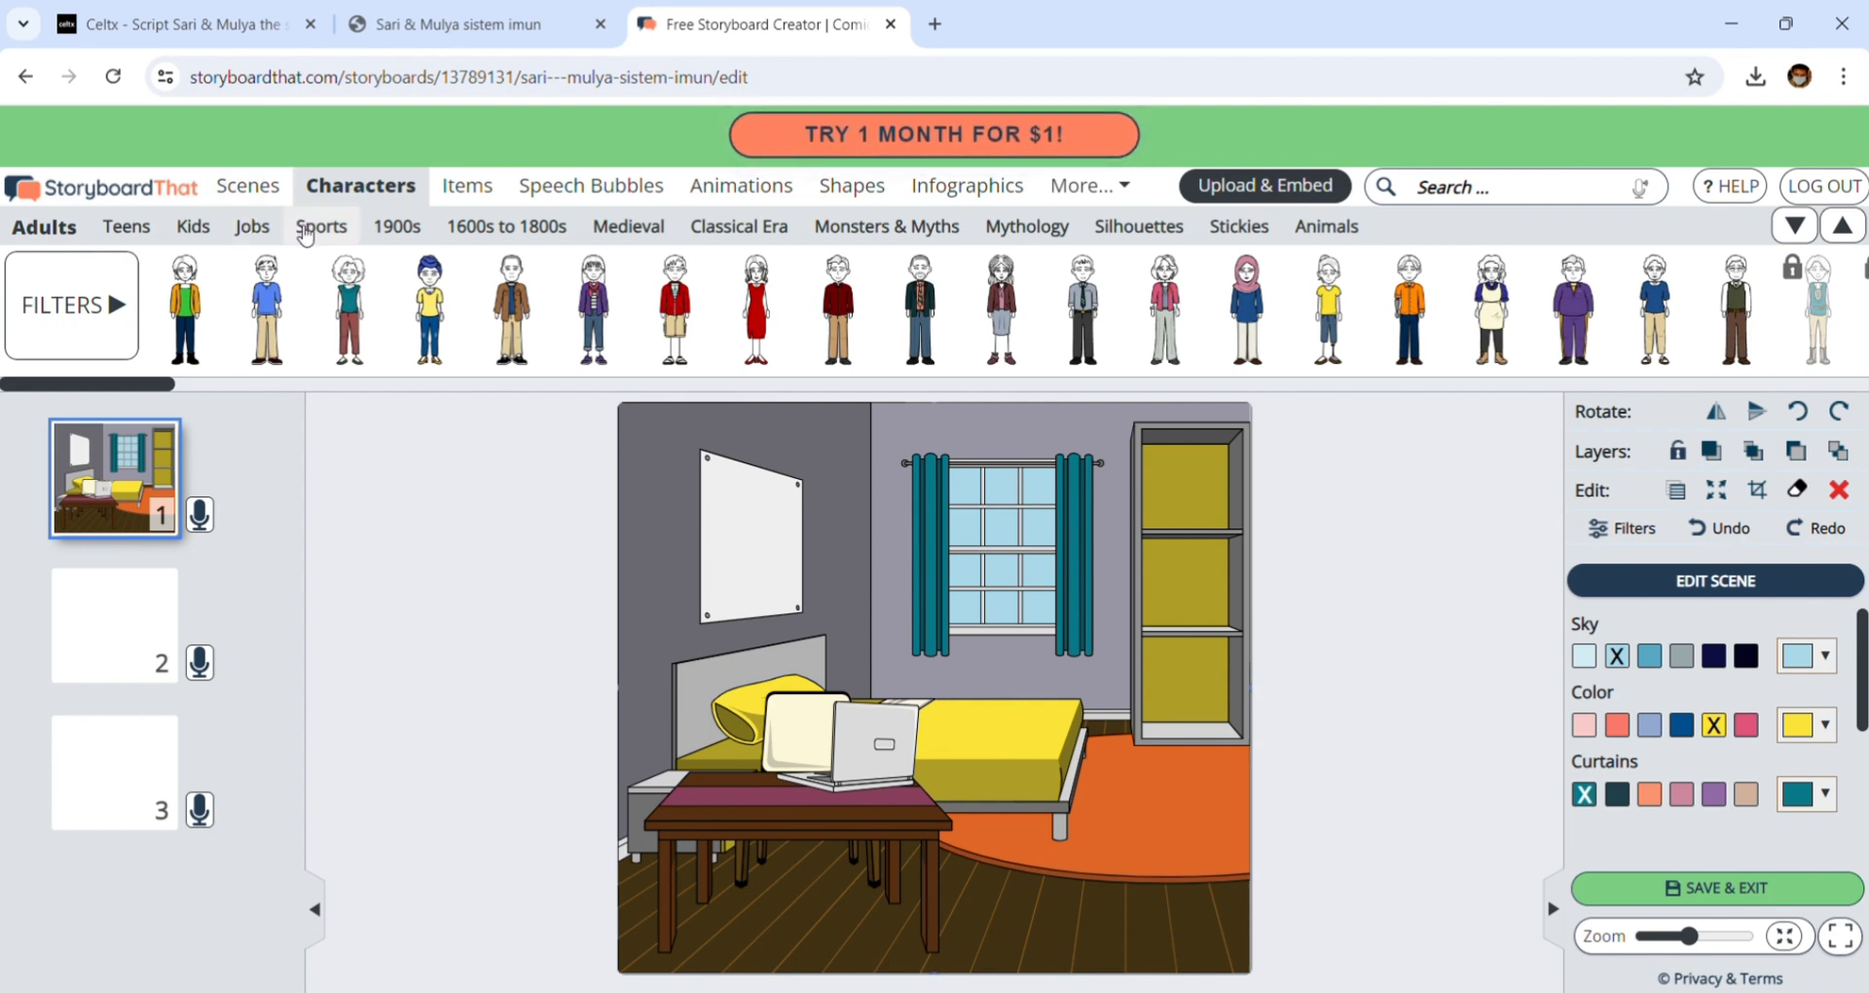
click(200, 232)
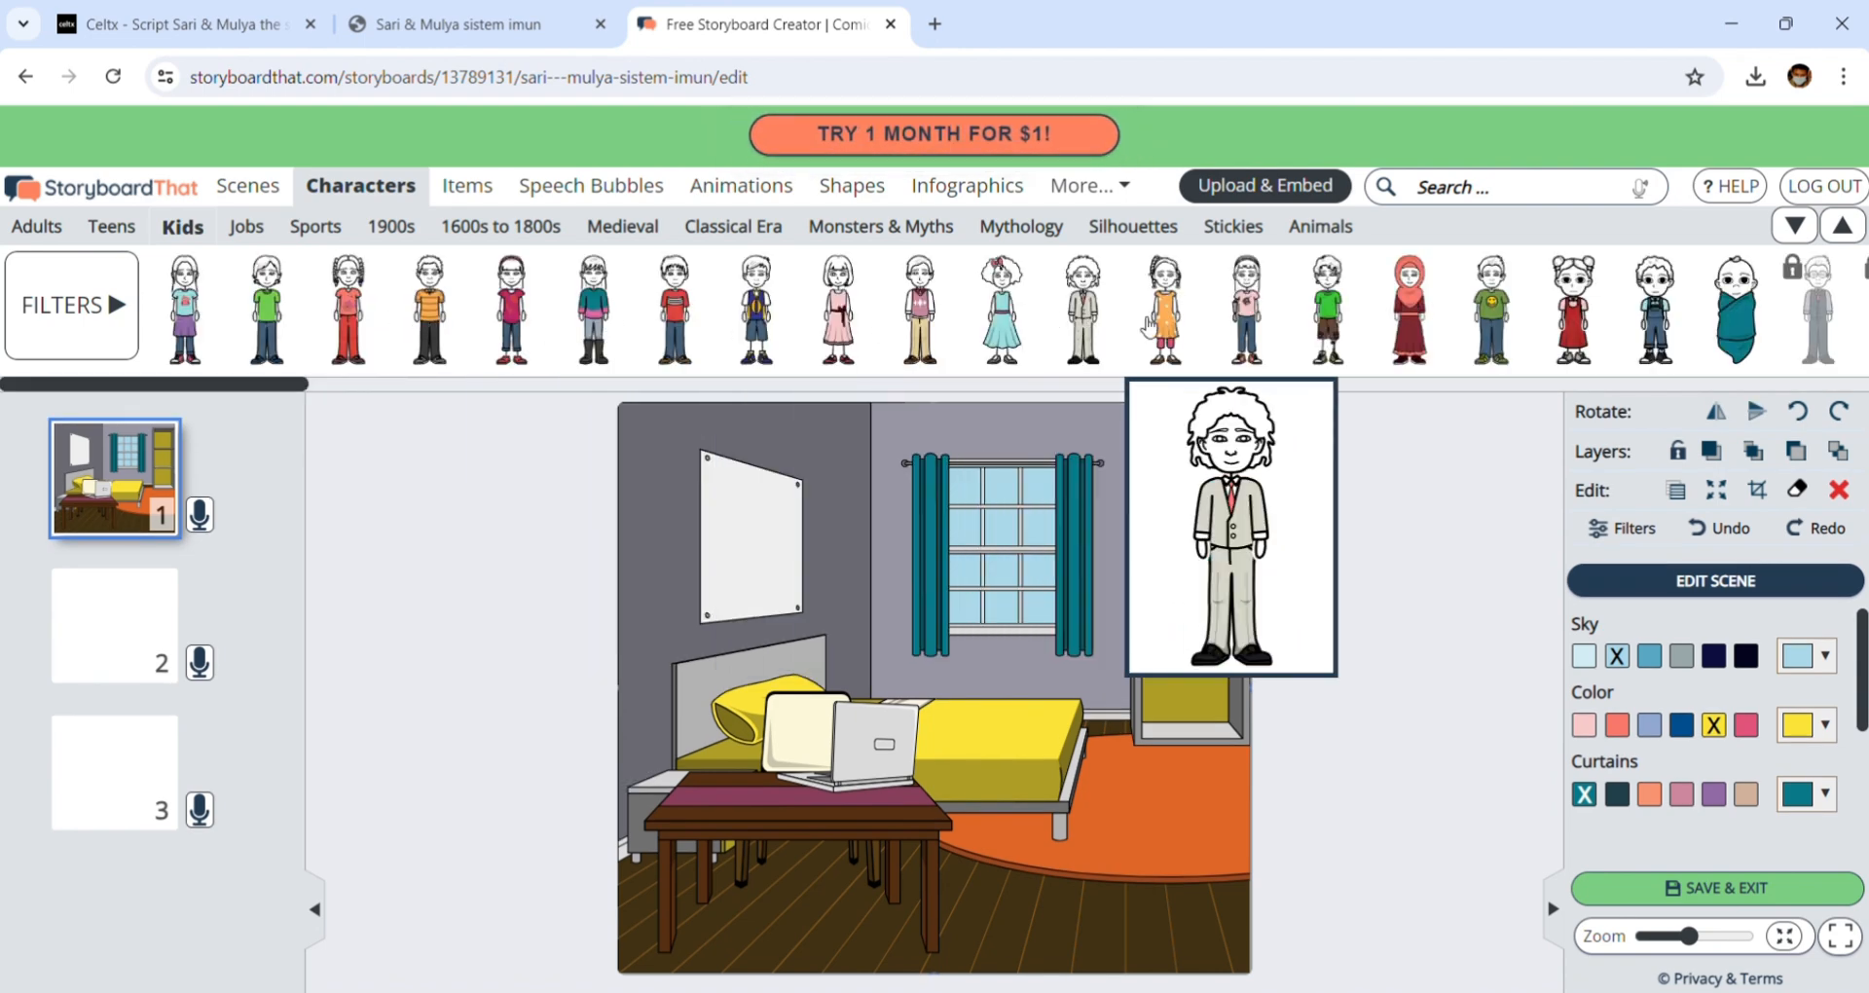
drag(1437, 327, 1369, 391)
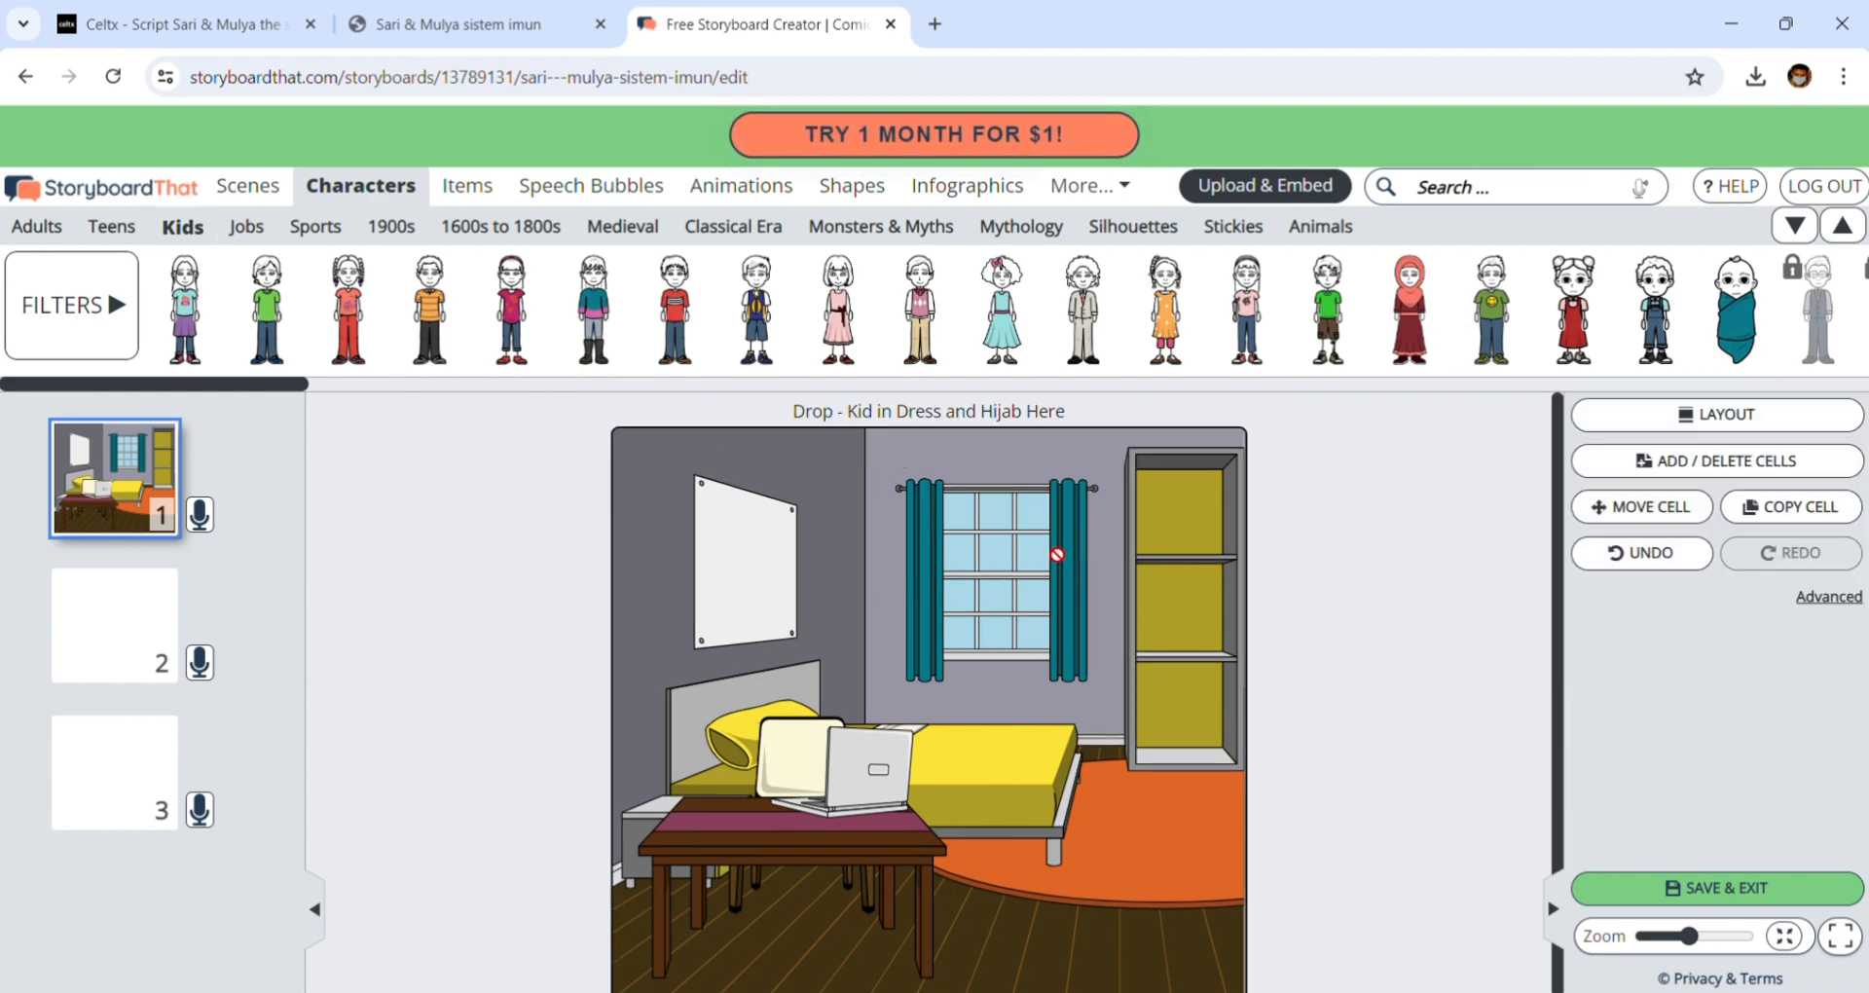
drag(859, 654, 825, 692)
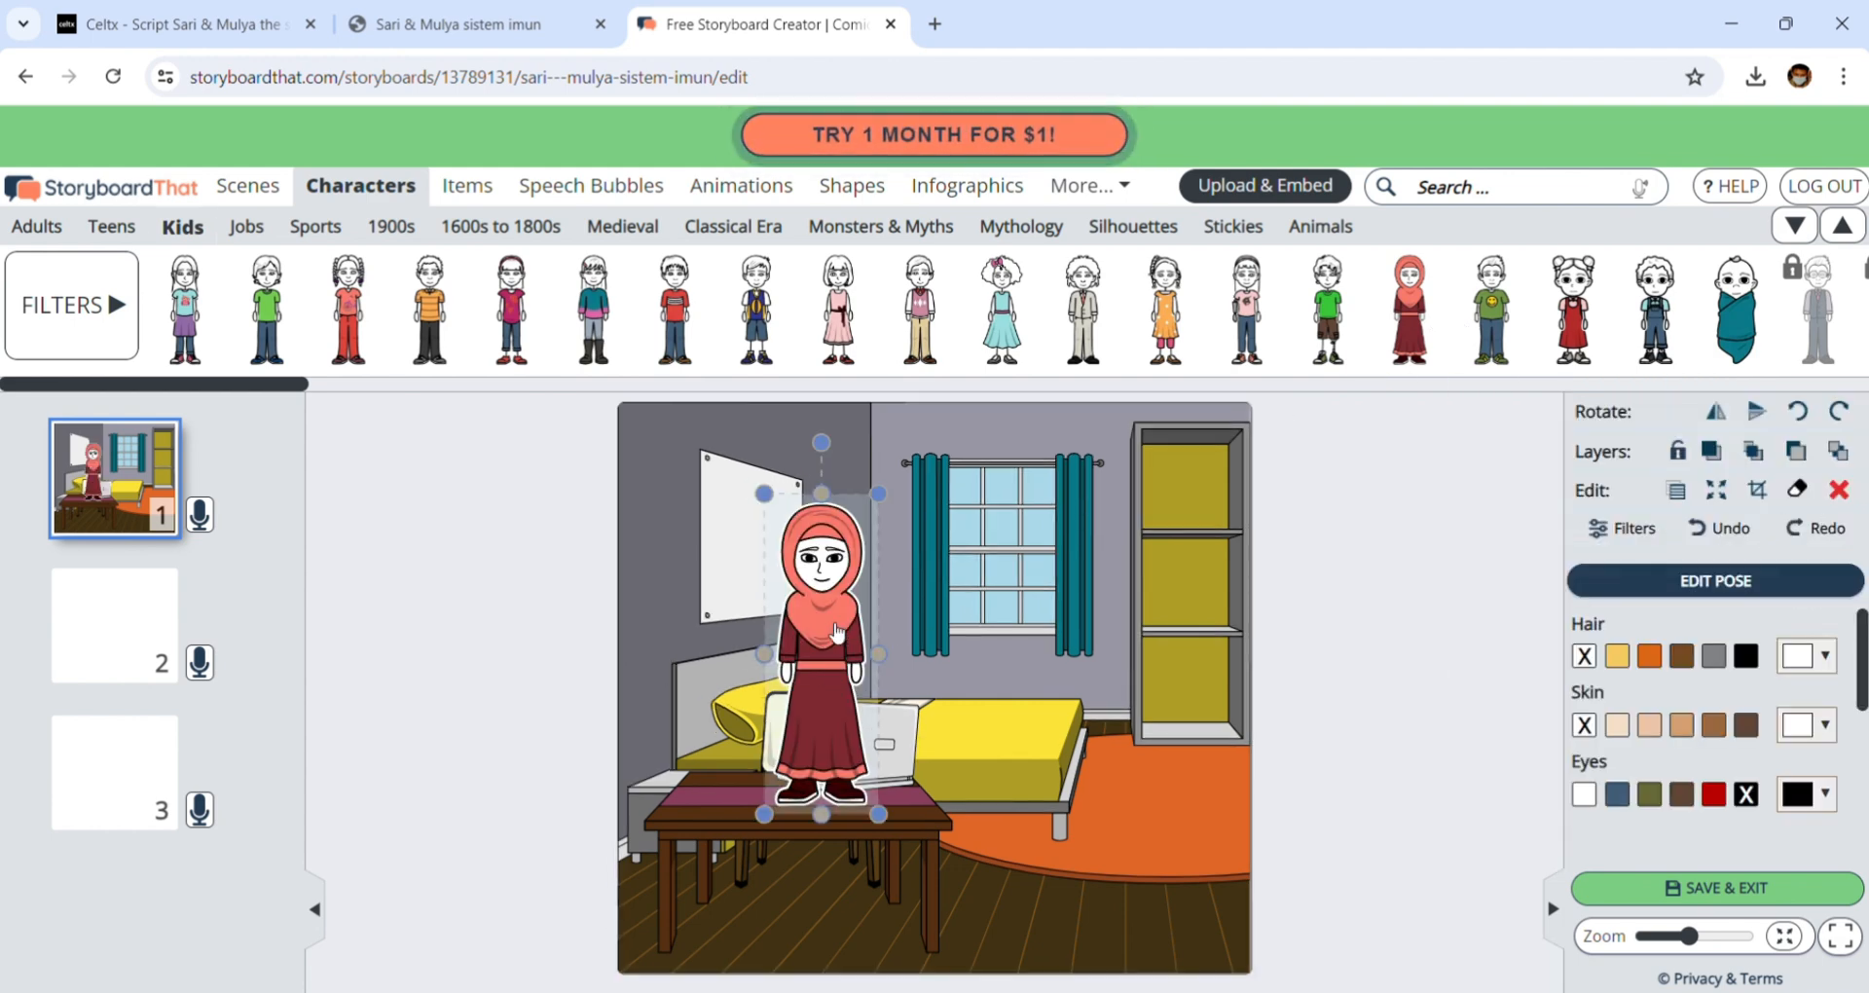
click(1761, 584)
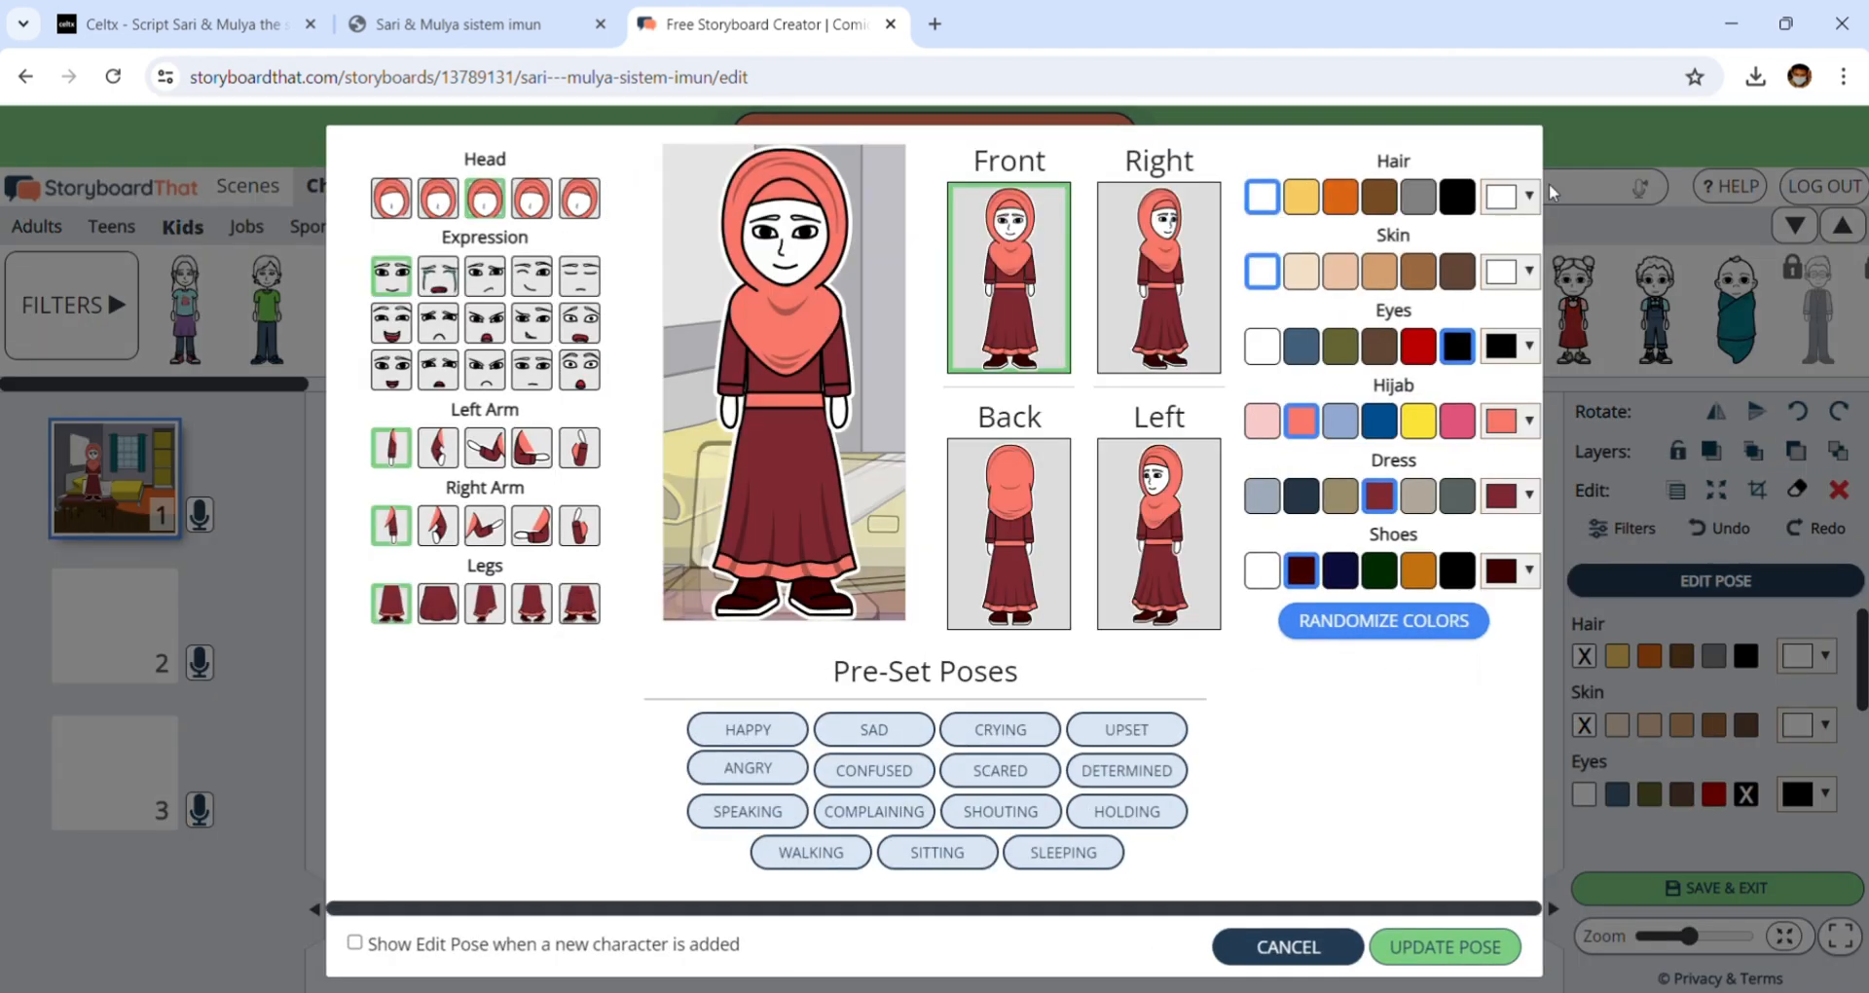
click(1723, 597)
click(1680, 581)
- Try several facial expressions on the hijab character and return to the initial slight smile
click(440, 282)
click(492, 284)
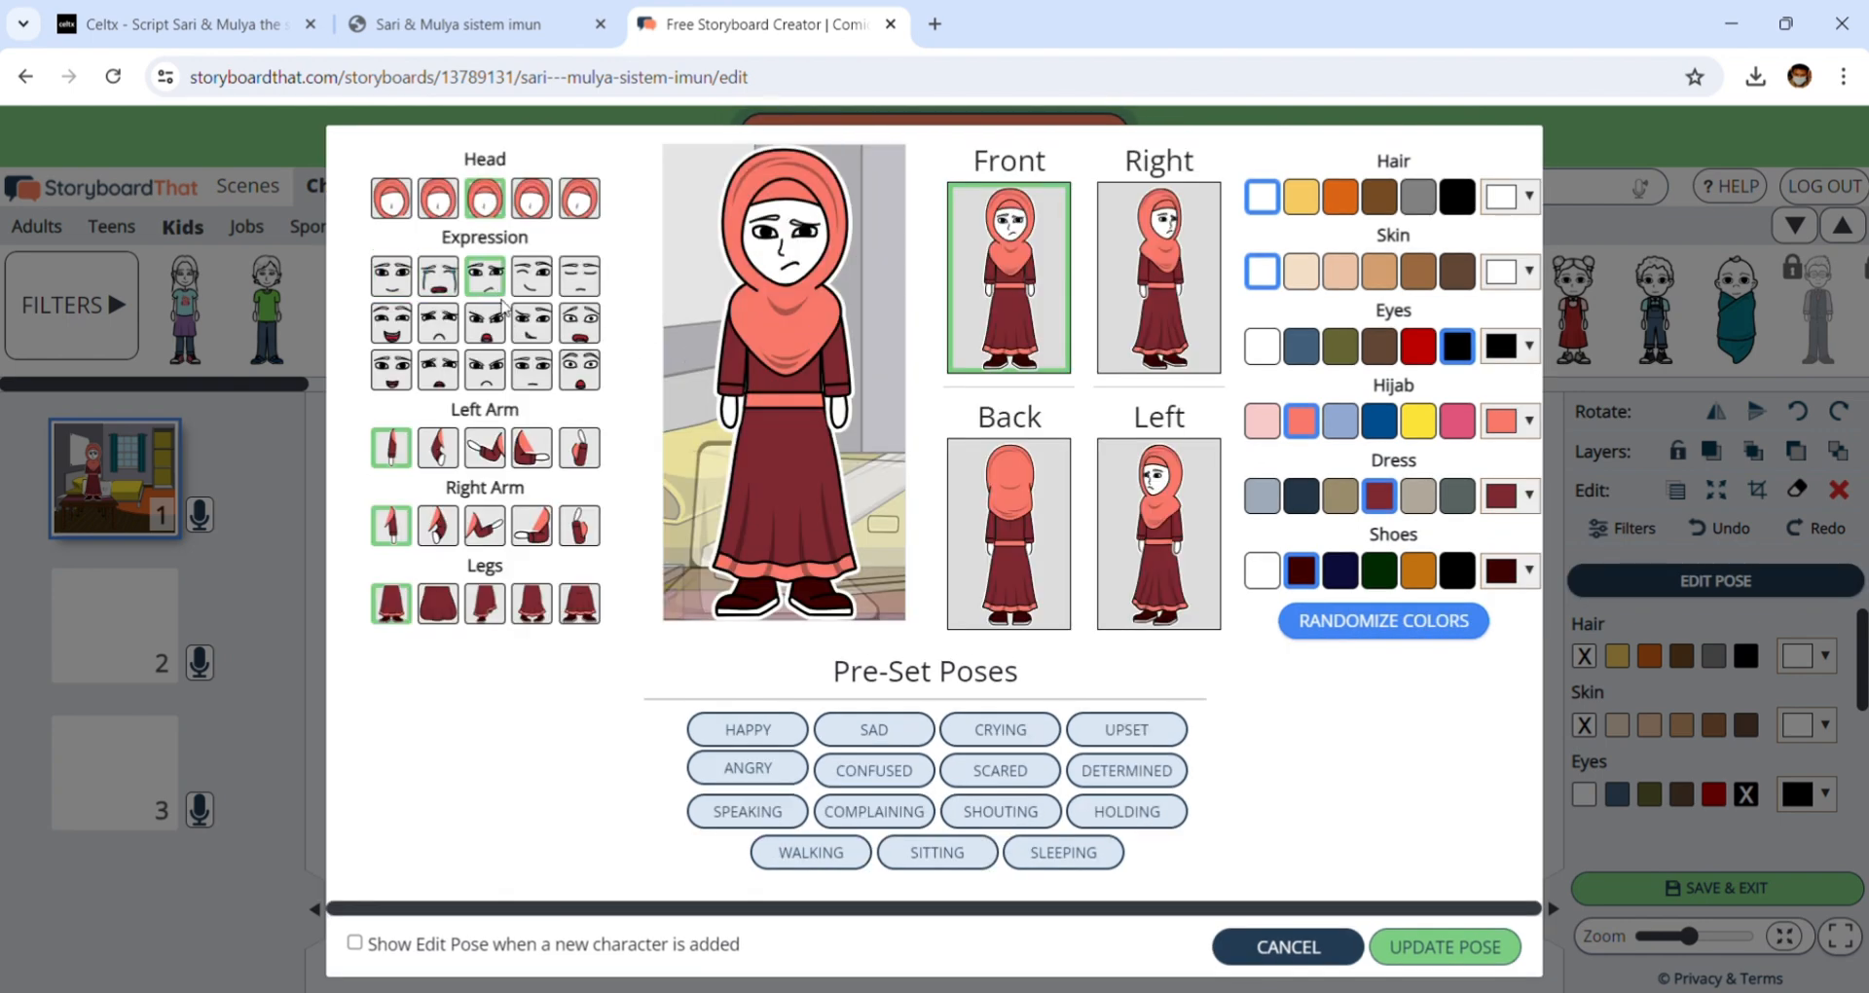
click(491, 322)
click(440, 323)
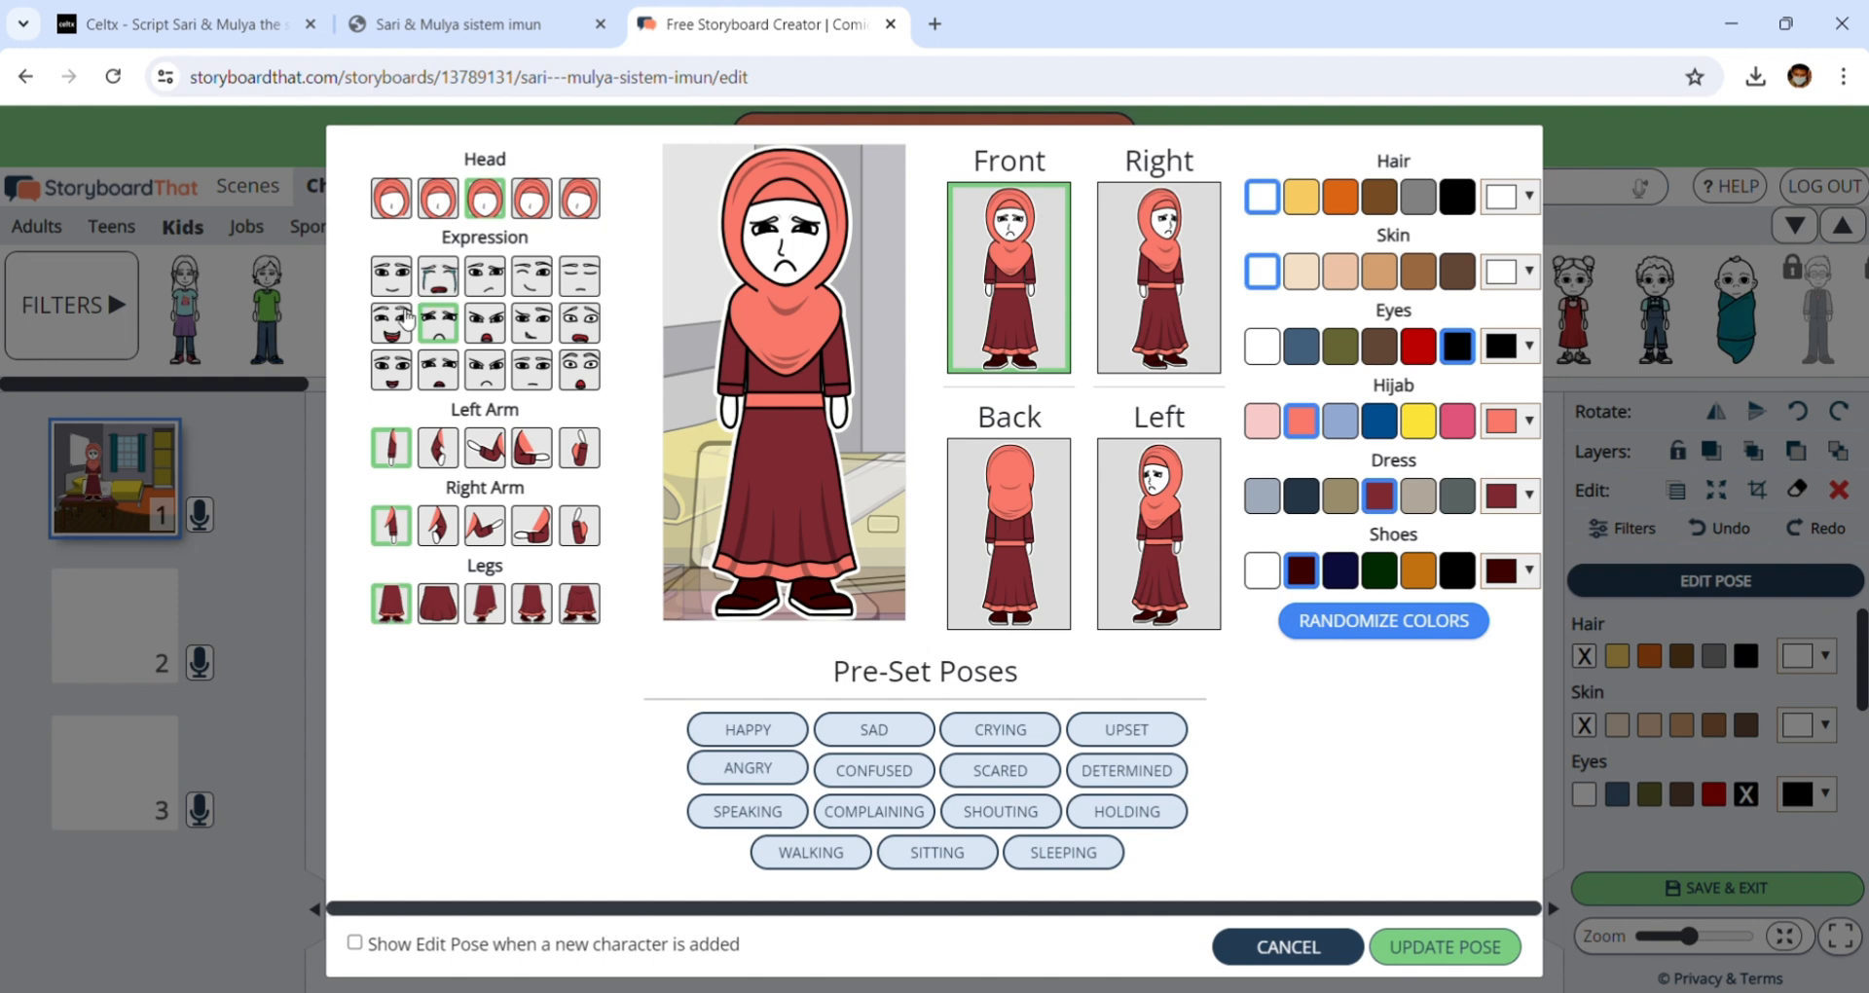
click(399, 322)
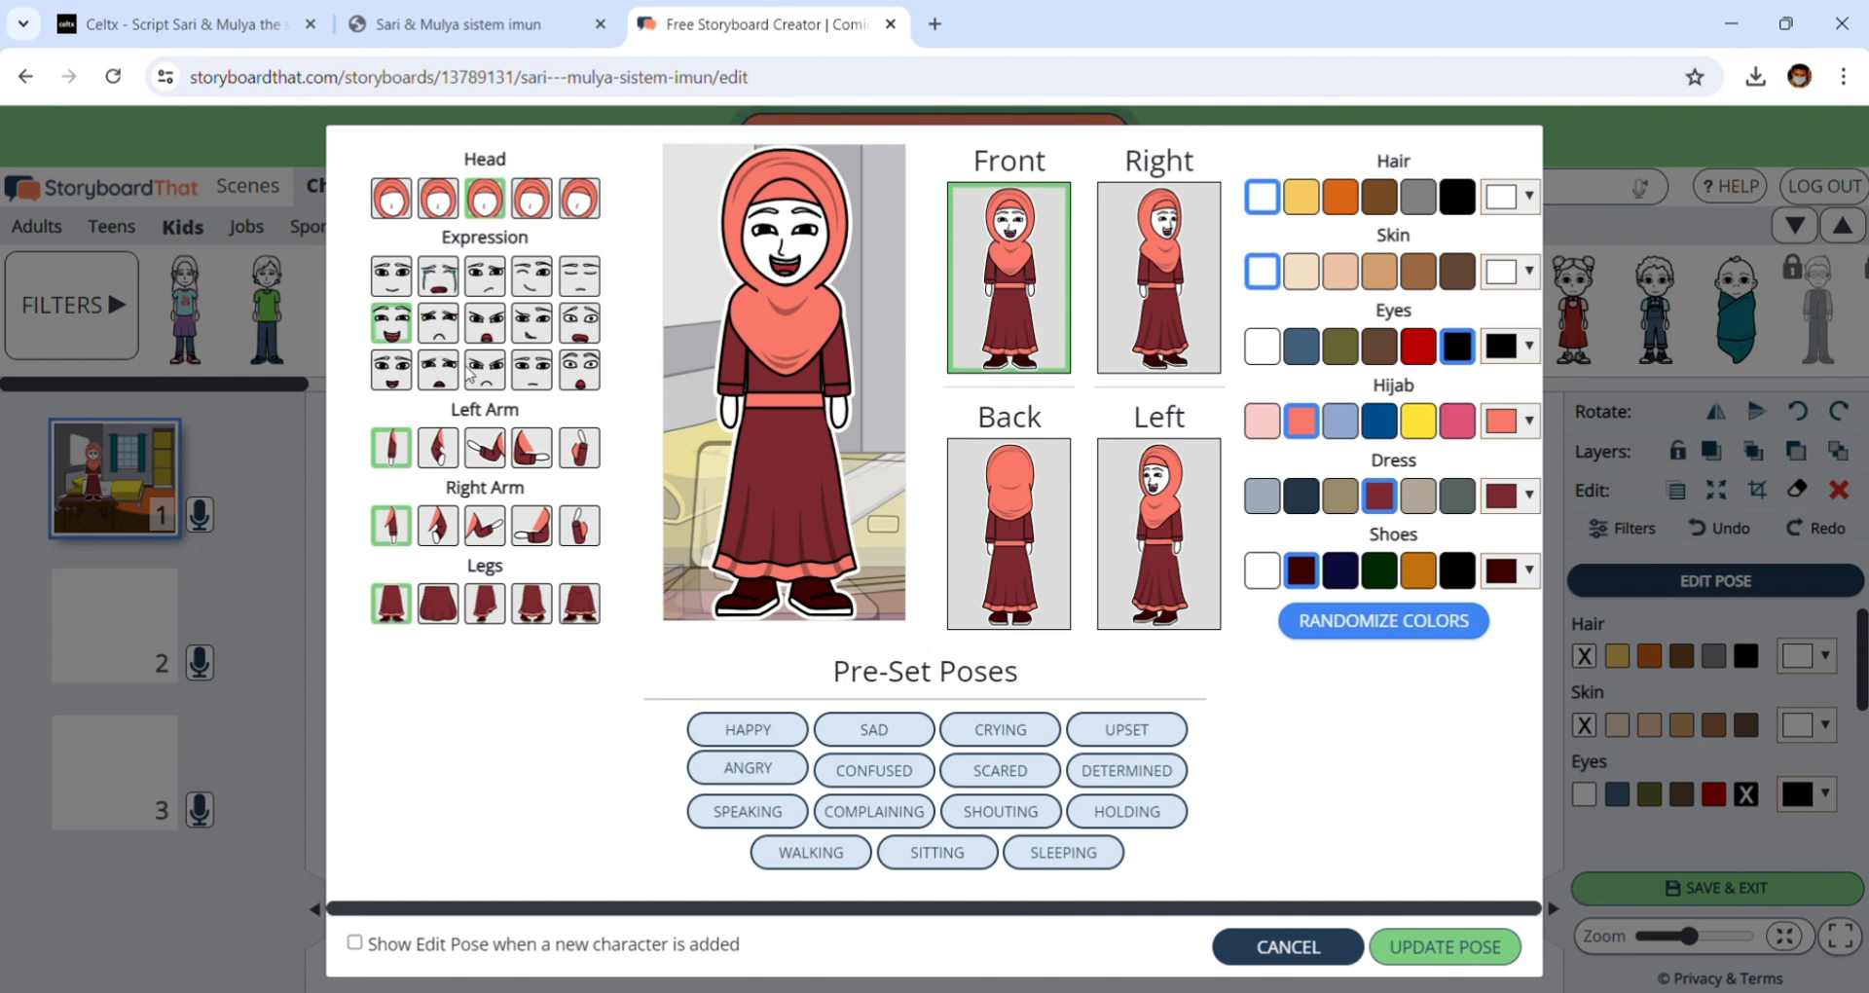
click(581, 277)
click(531, 277)
click(485, 277)
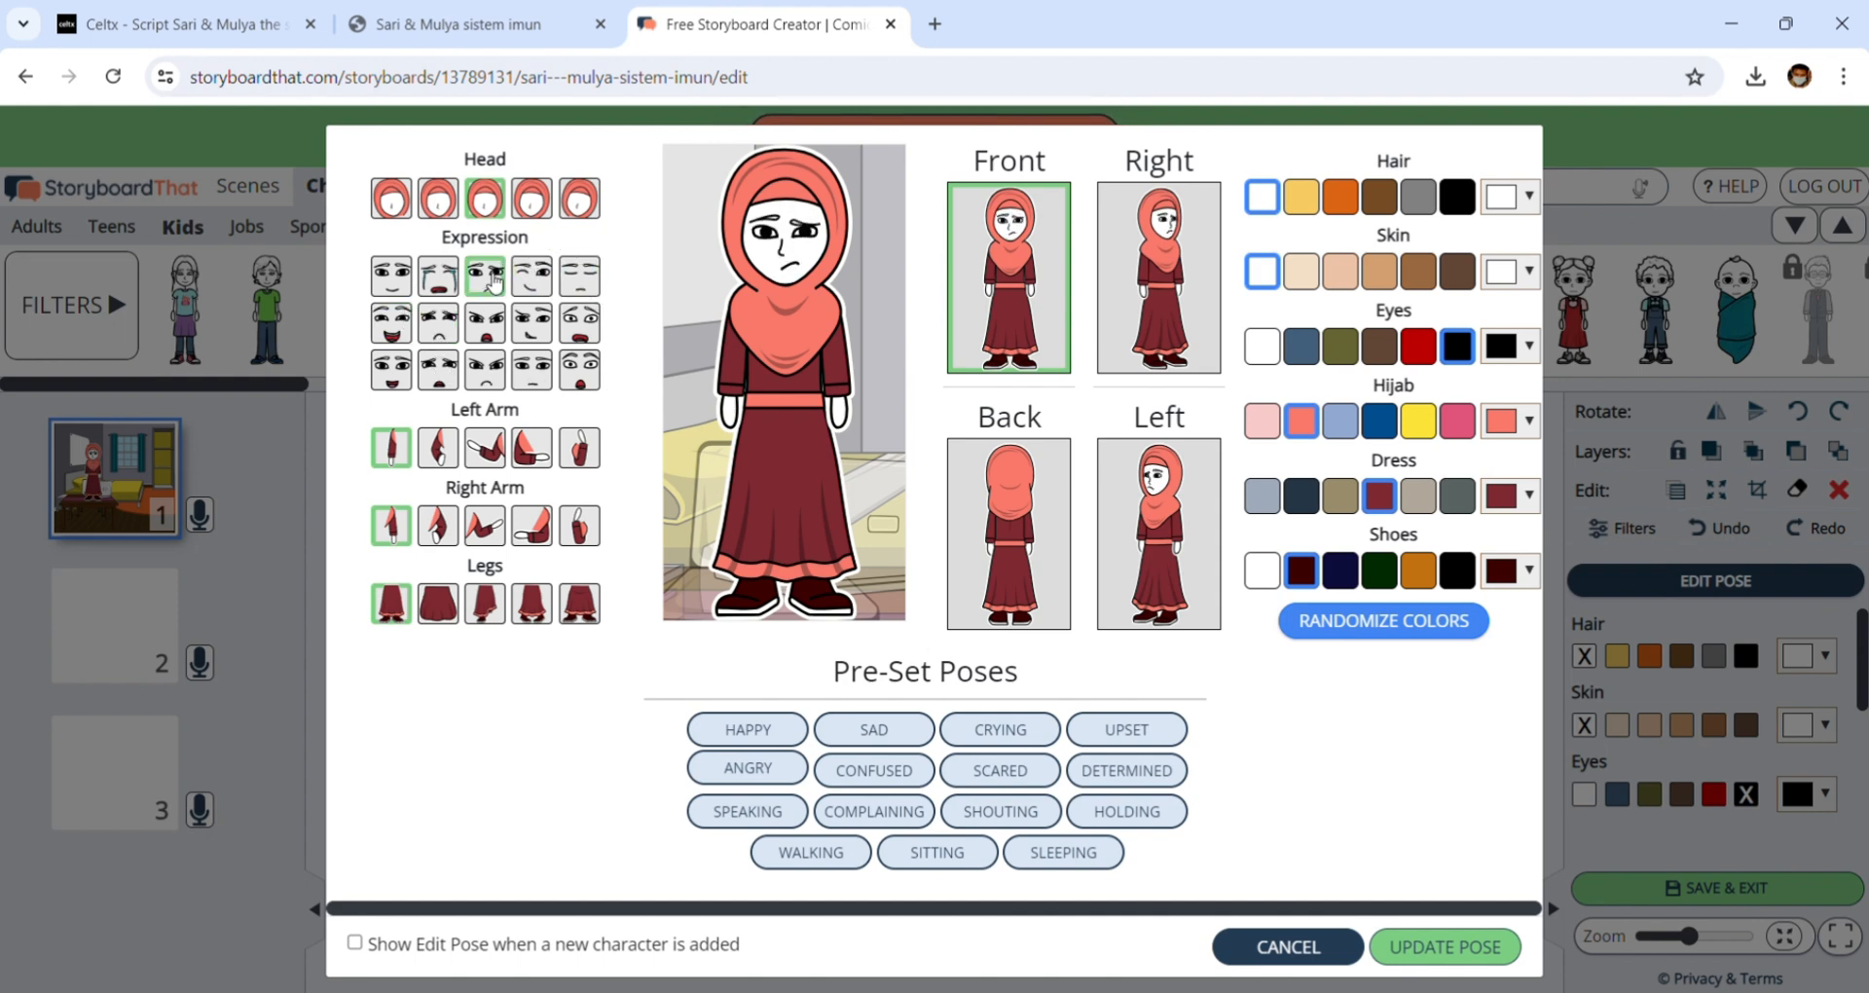
click(406, 286)
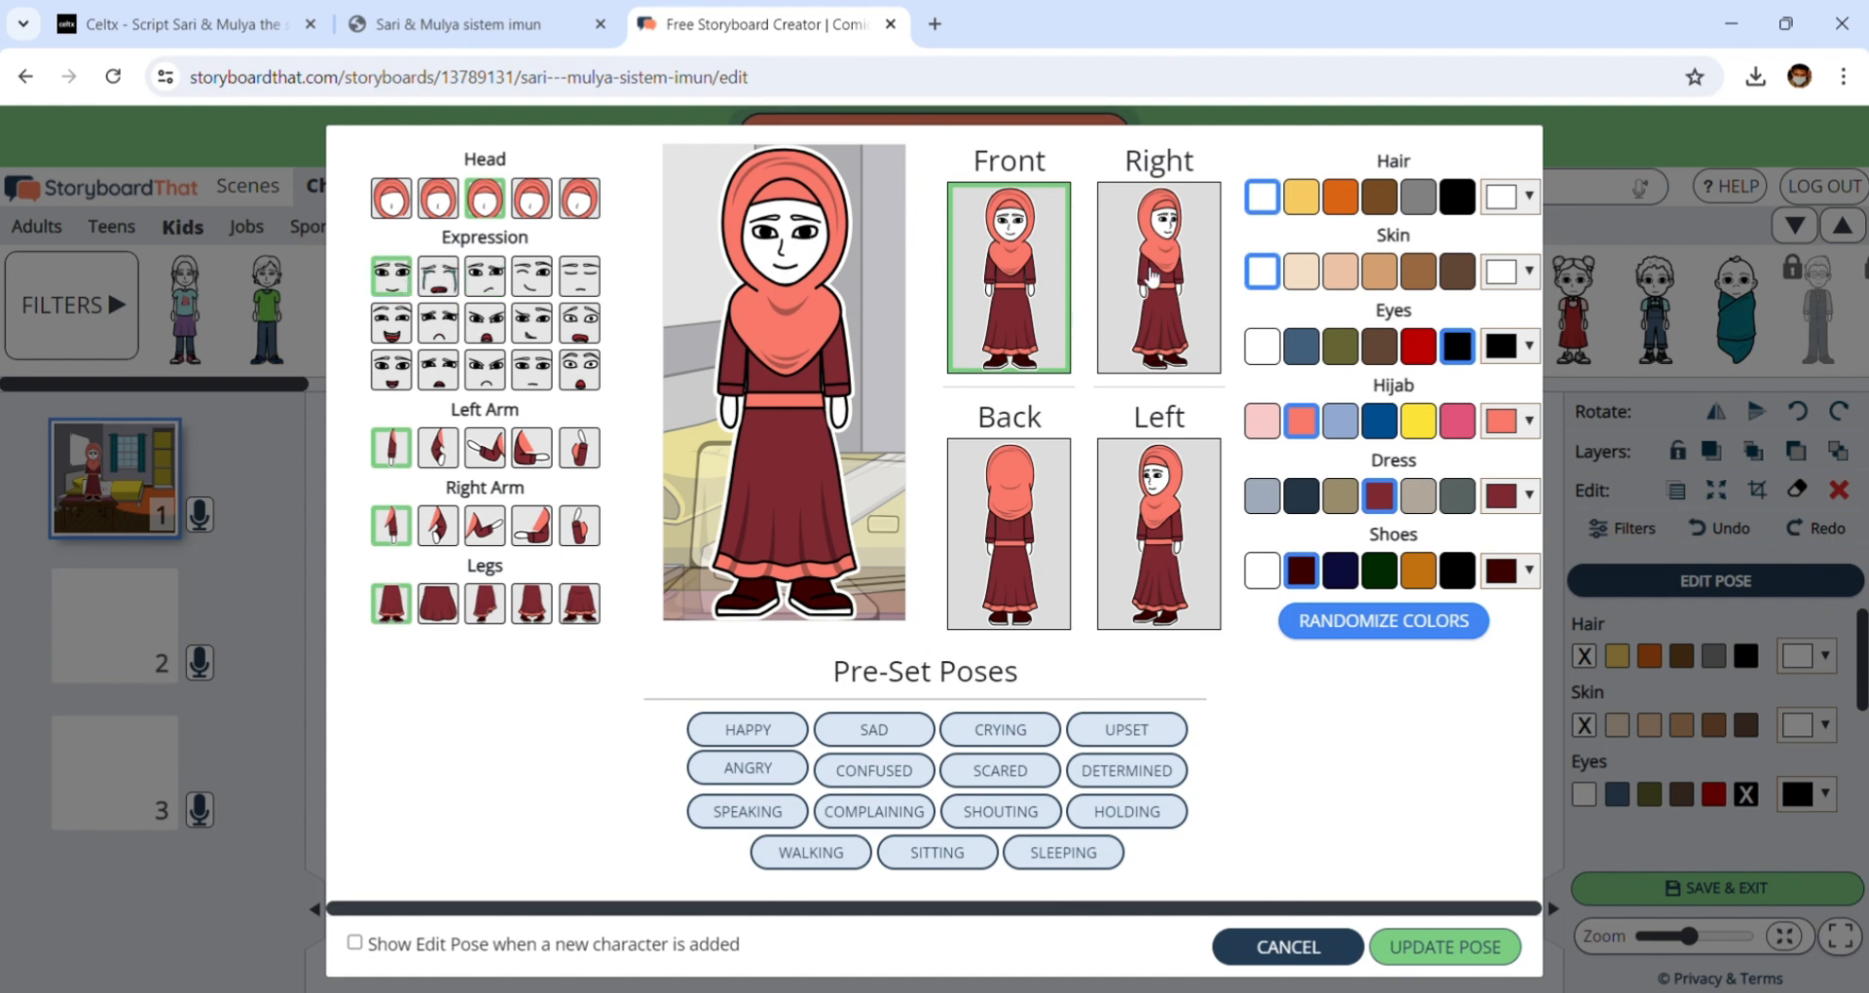
- Turn the hijab character to the Right view and recolour the hijab deep pink and the dress white
click(1151, 277)
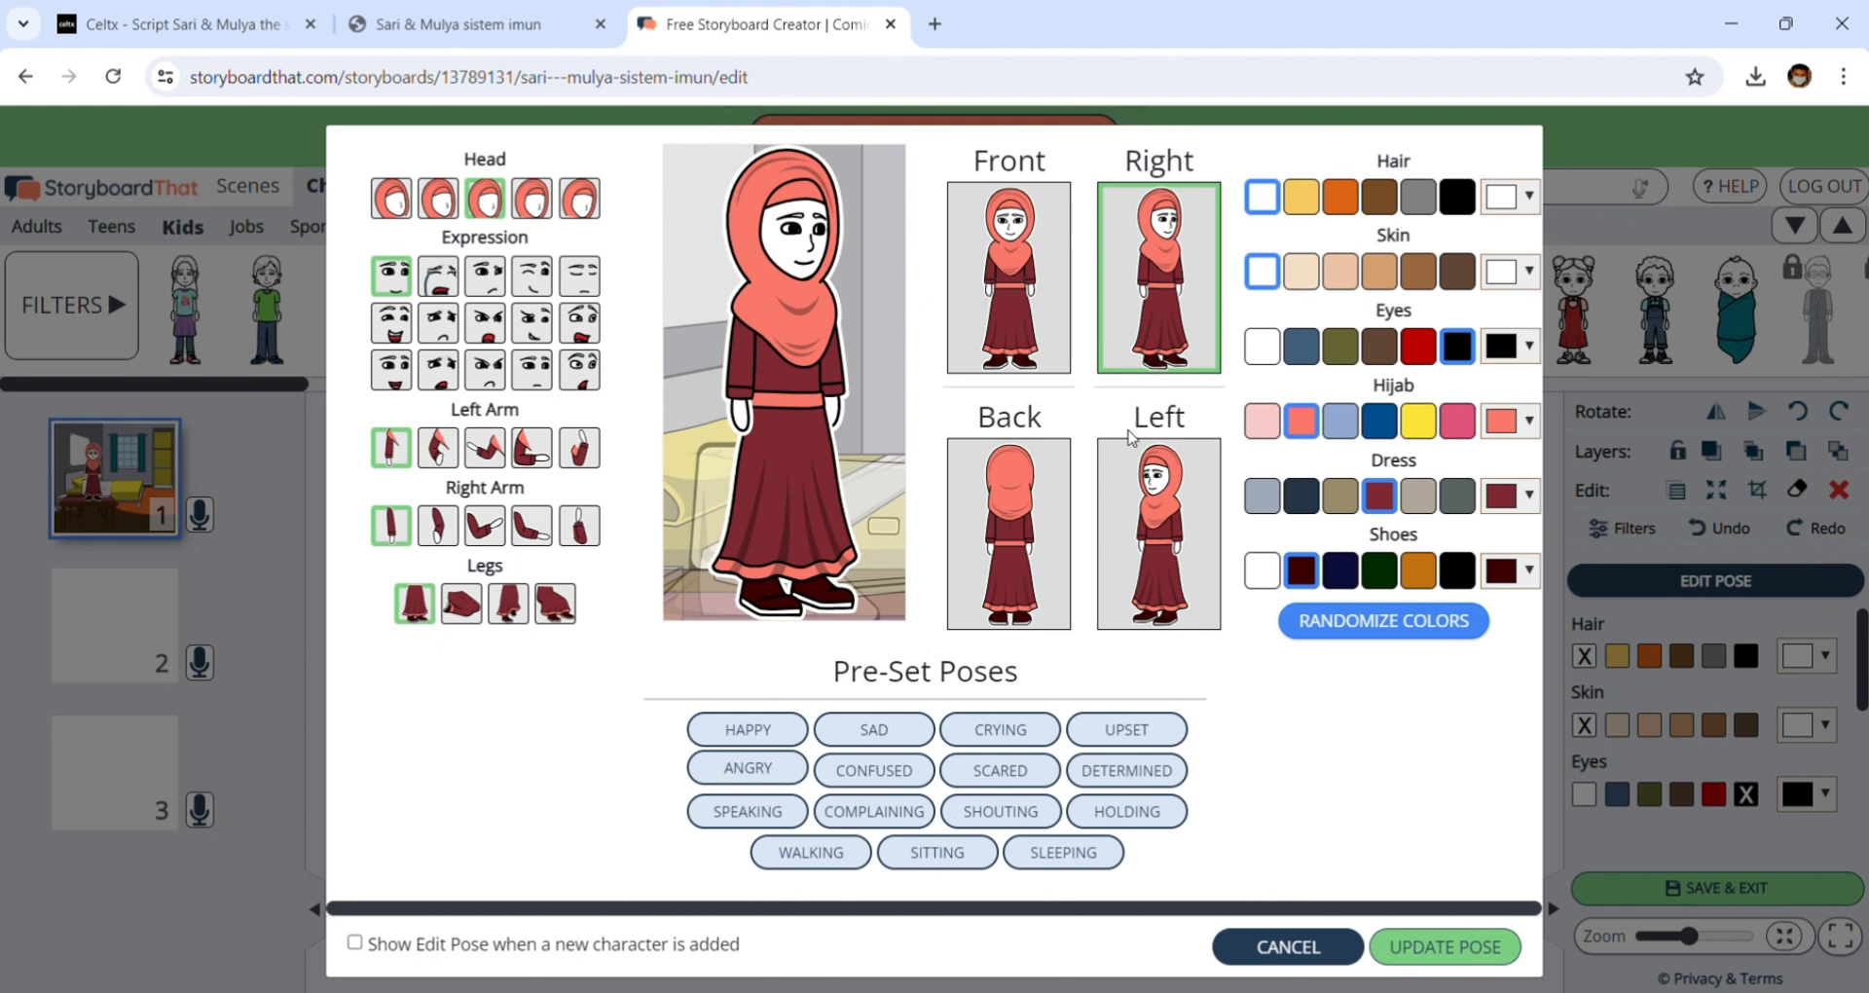
click(1508, 495)
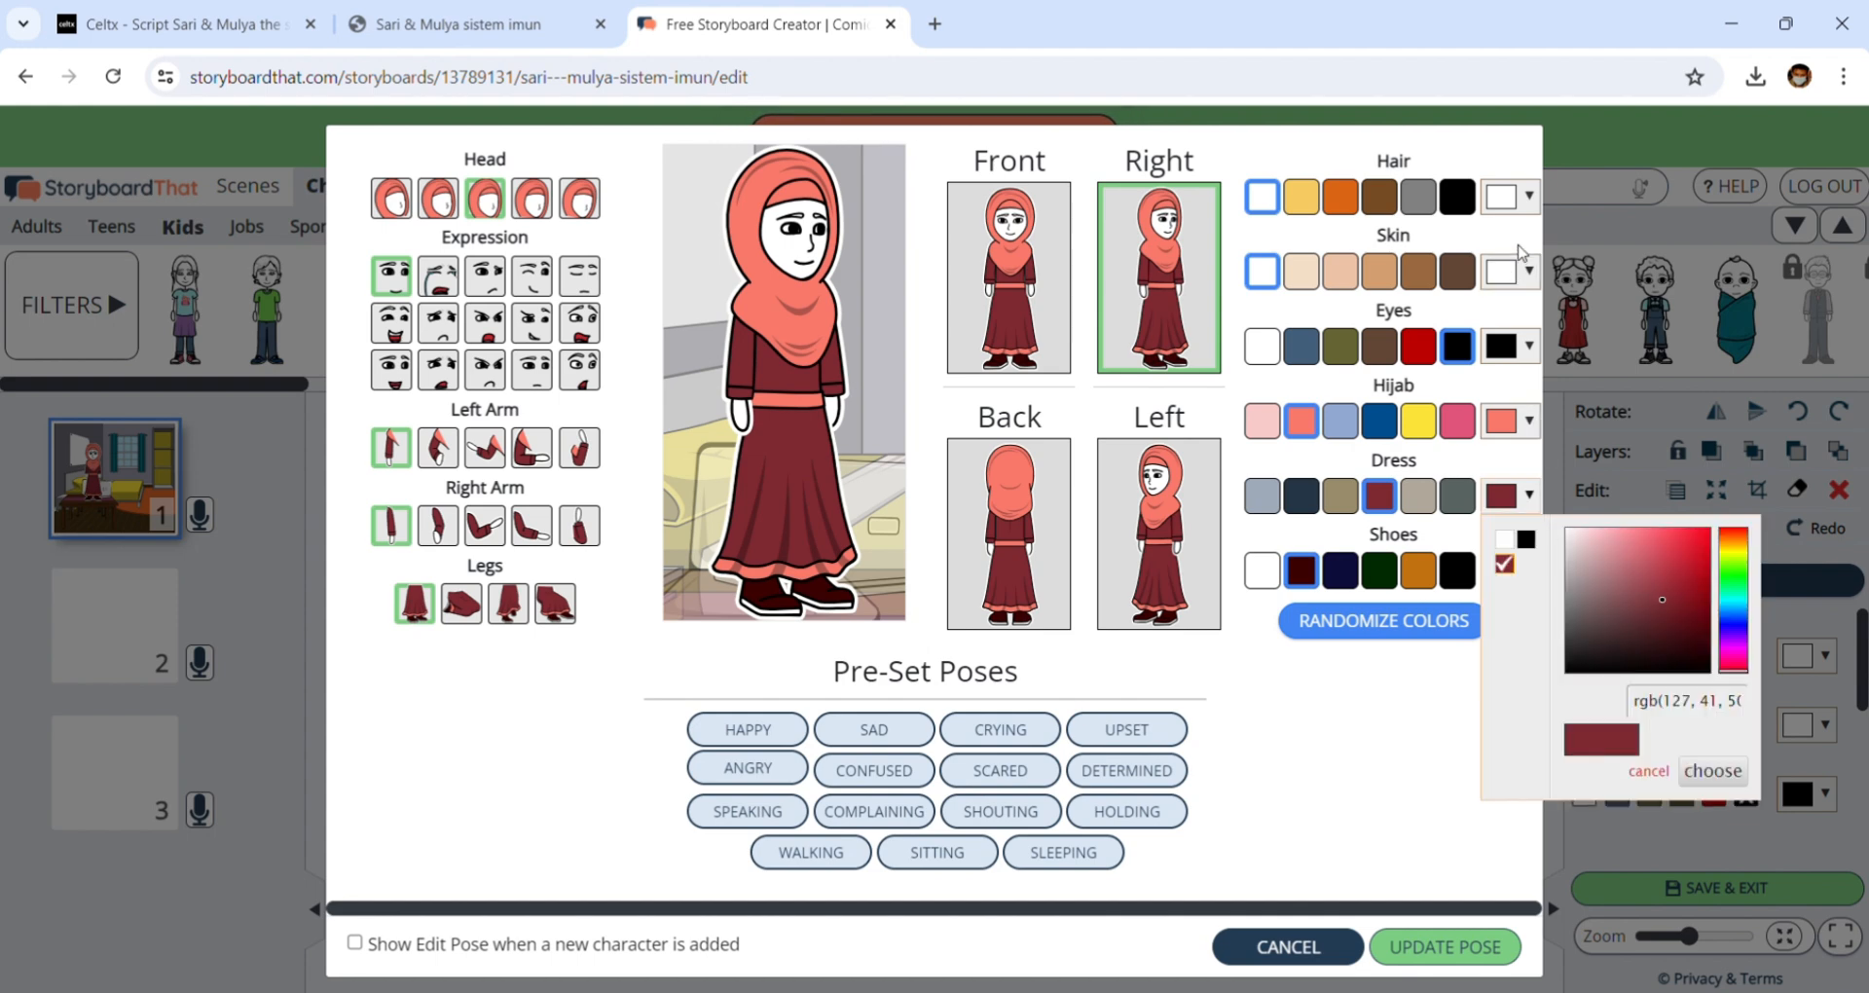
click(1497, 422)
click(1460, 422)
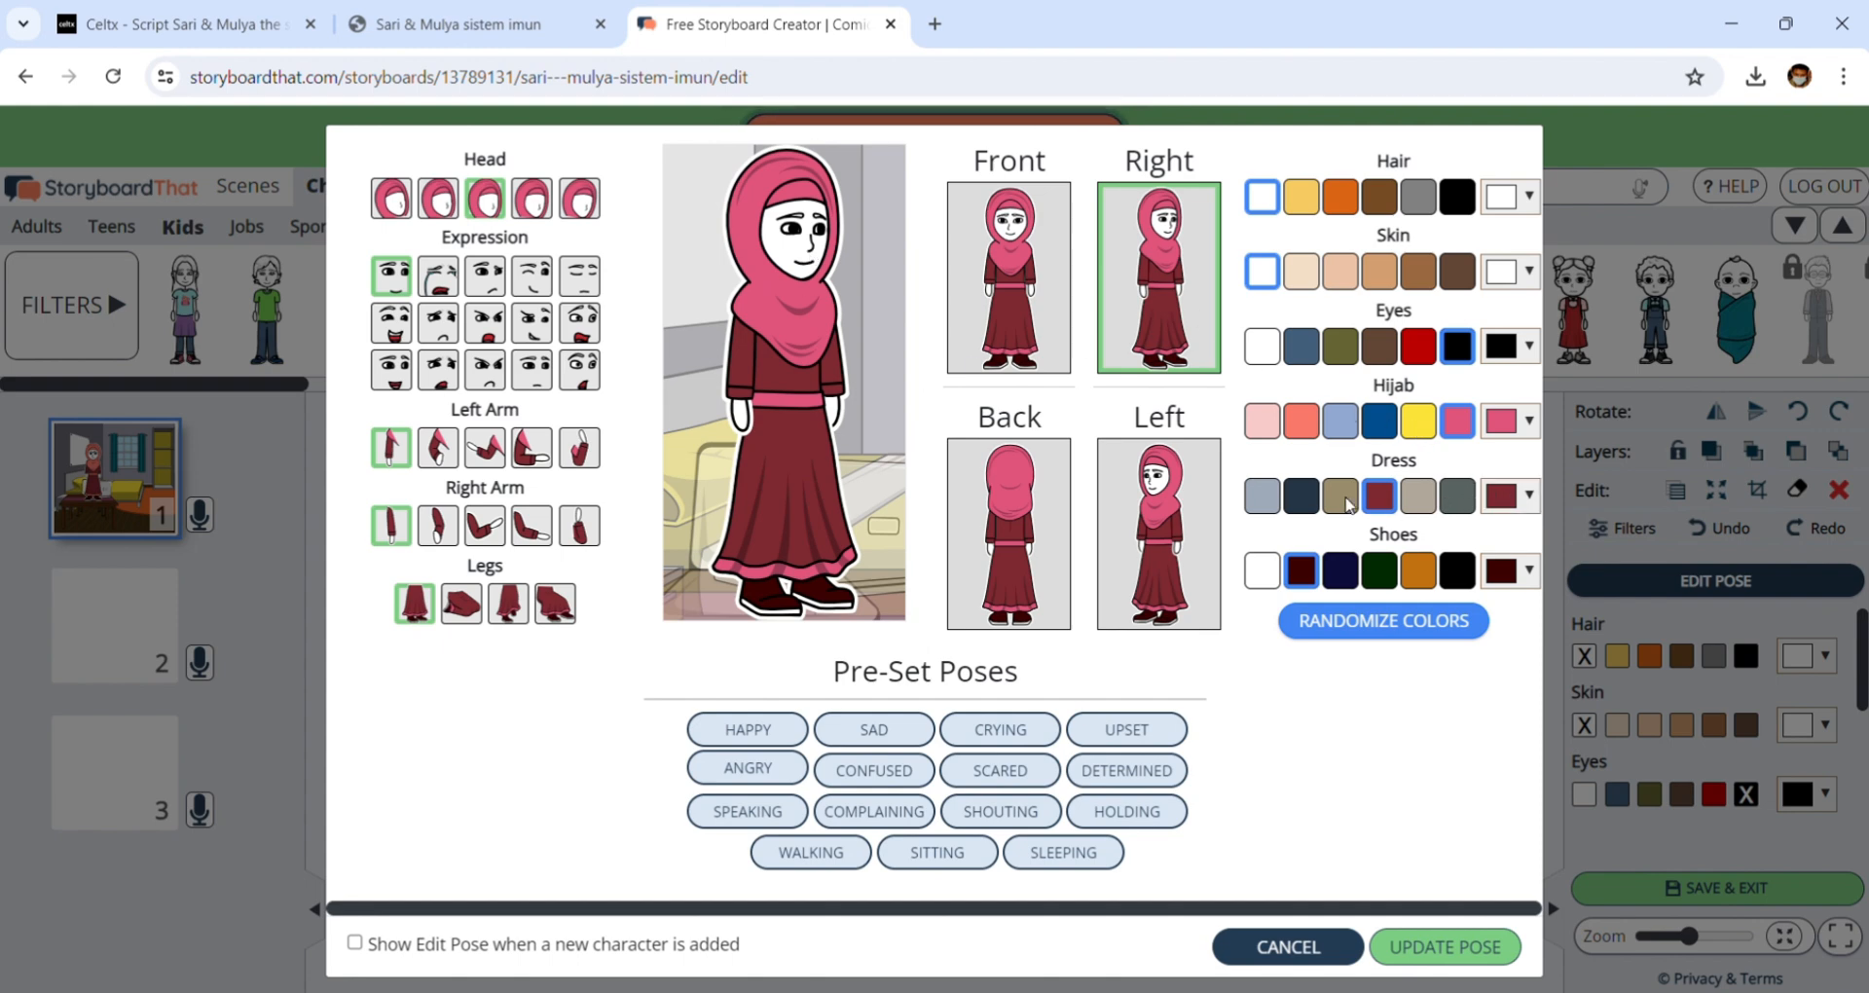
click(1341, 496)
click(1524, 504)
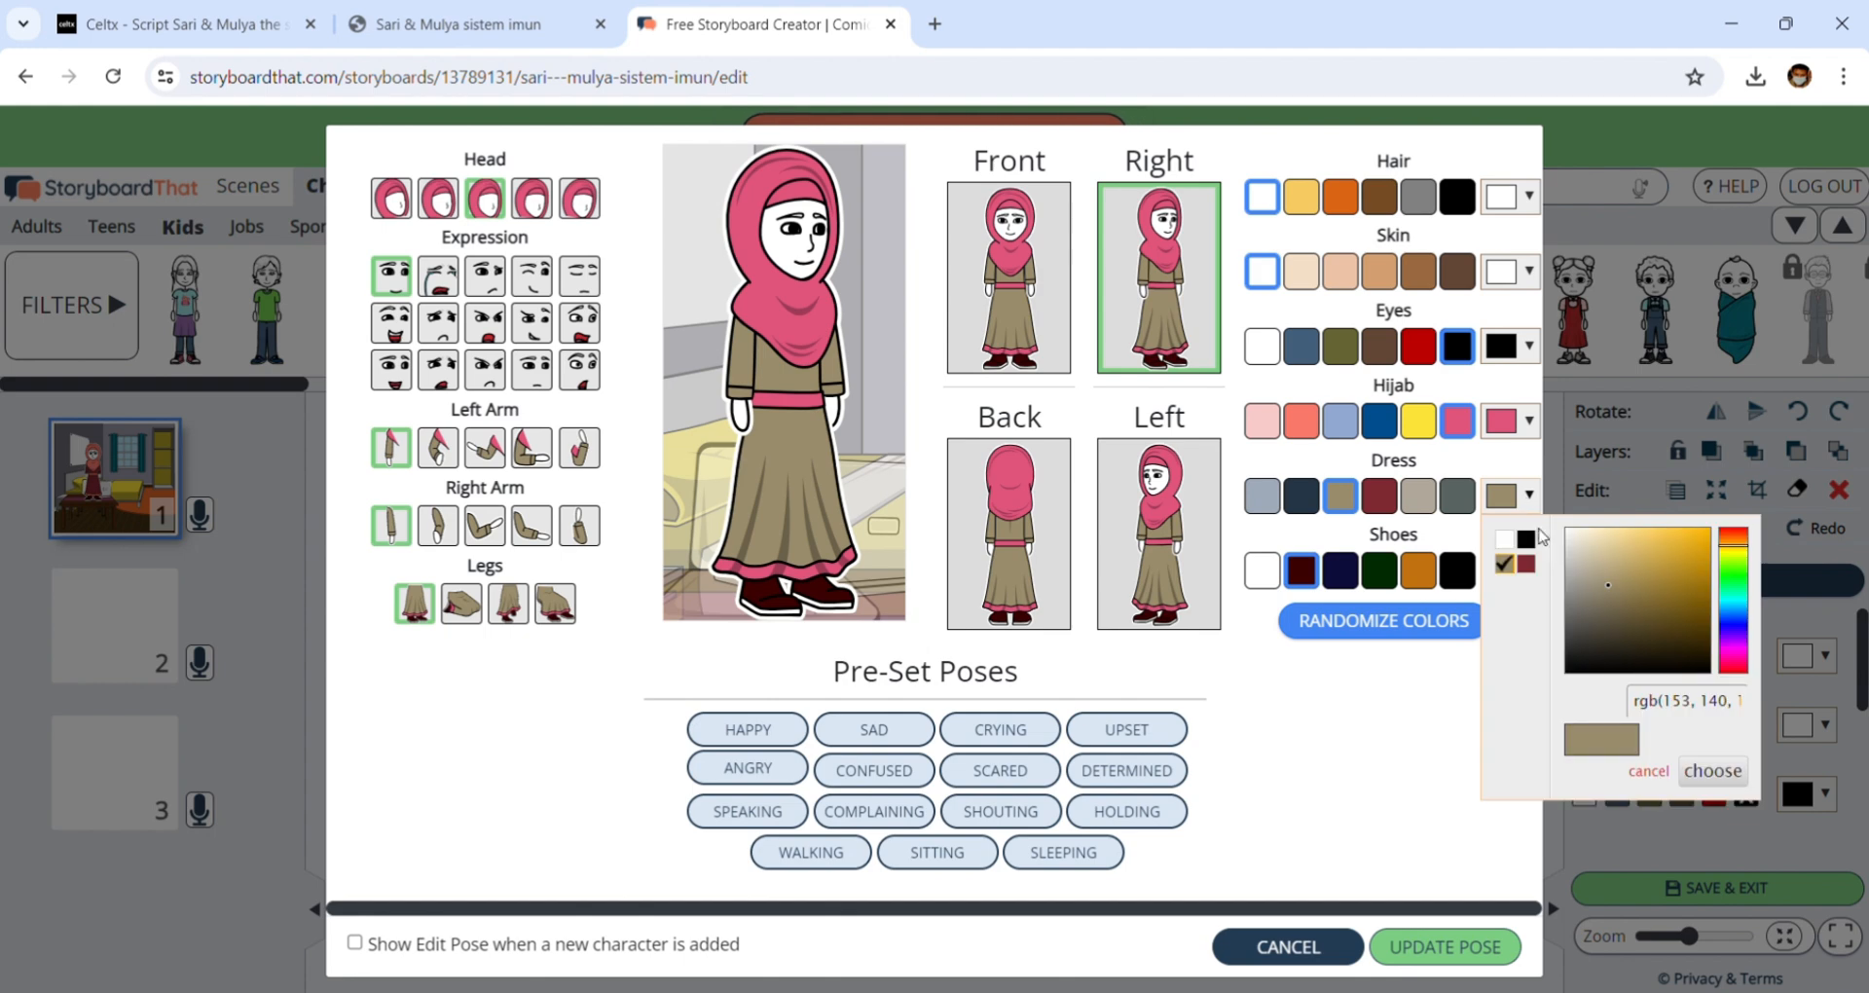
click(1504, 538)
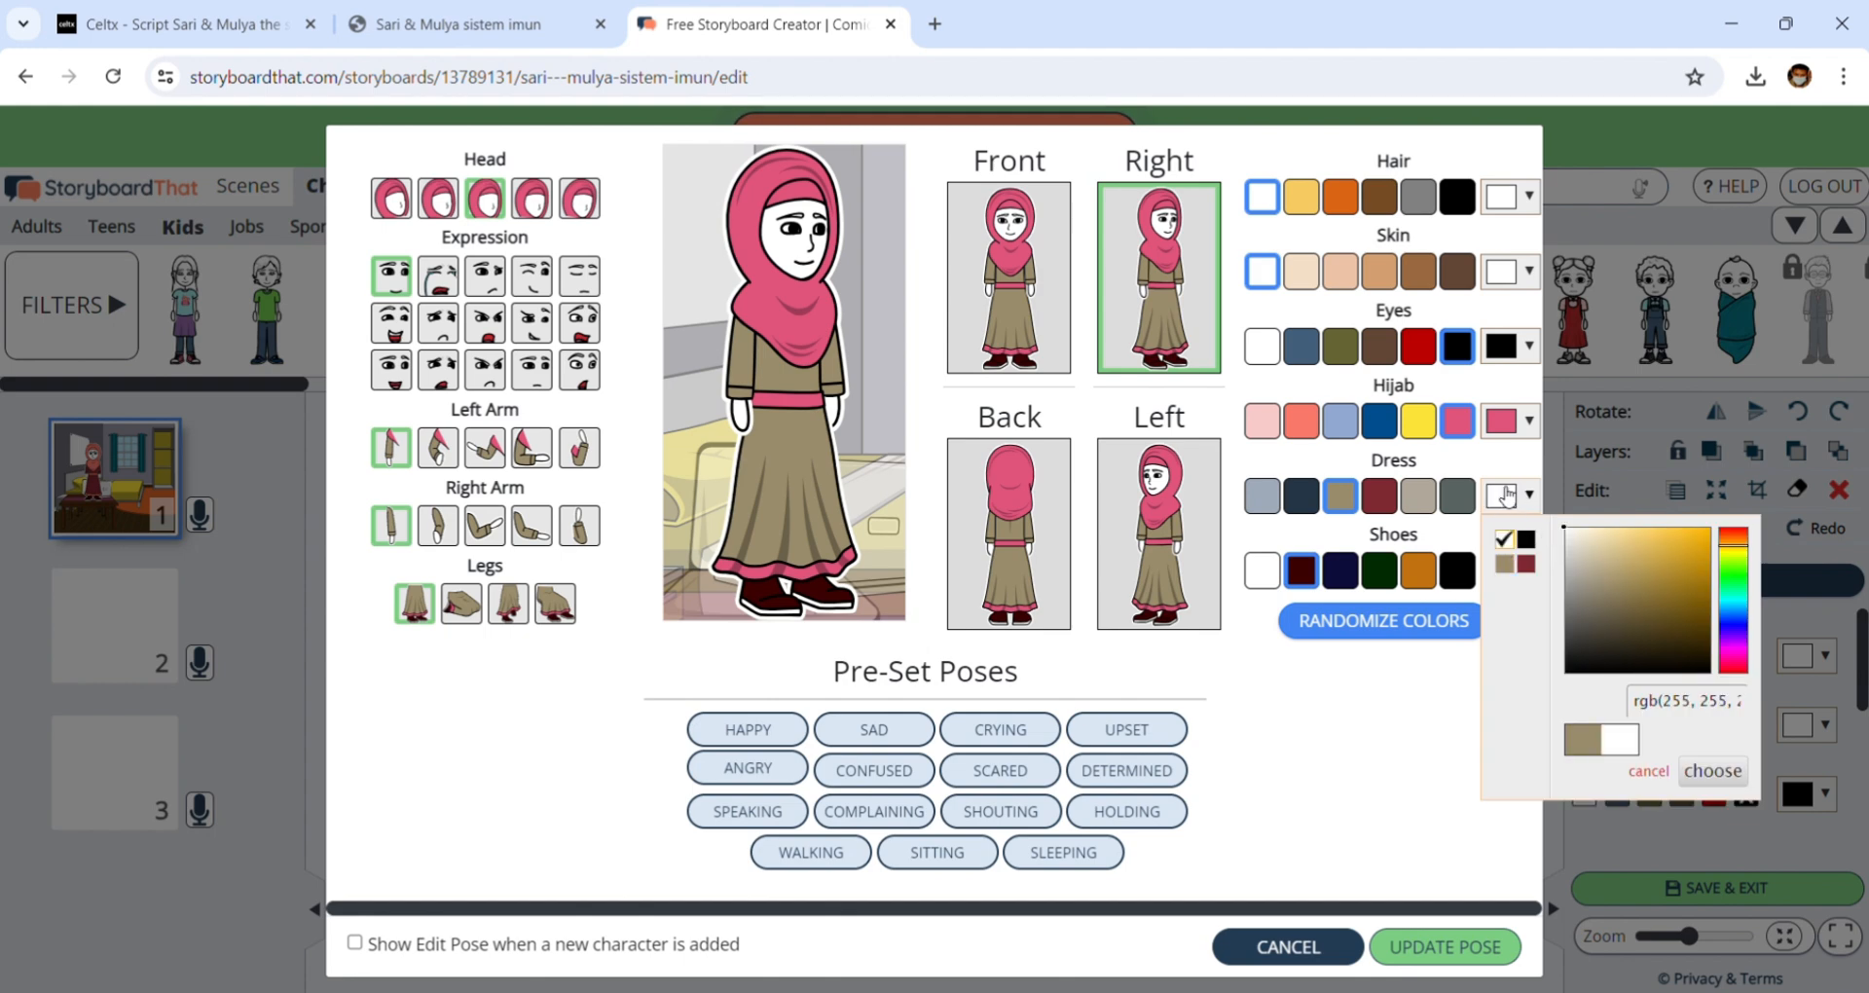
click(1508, 498)
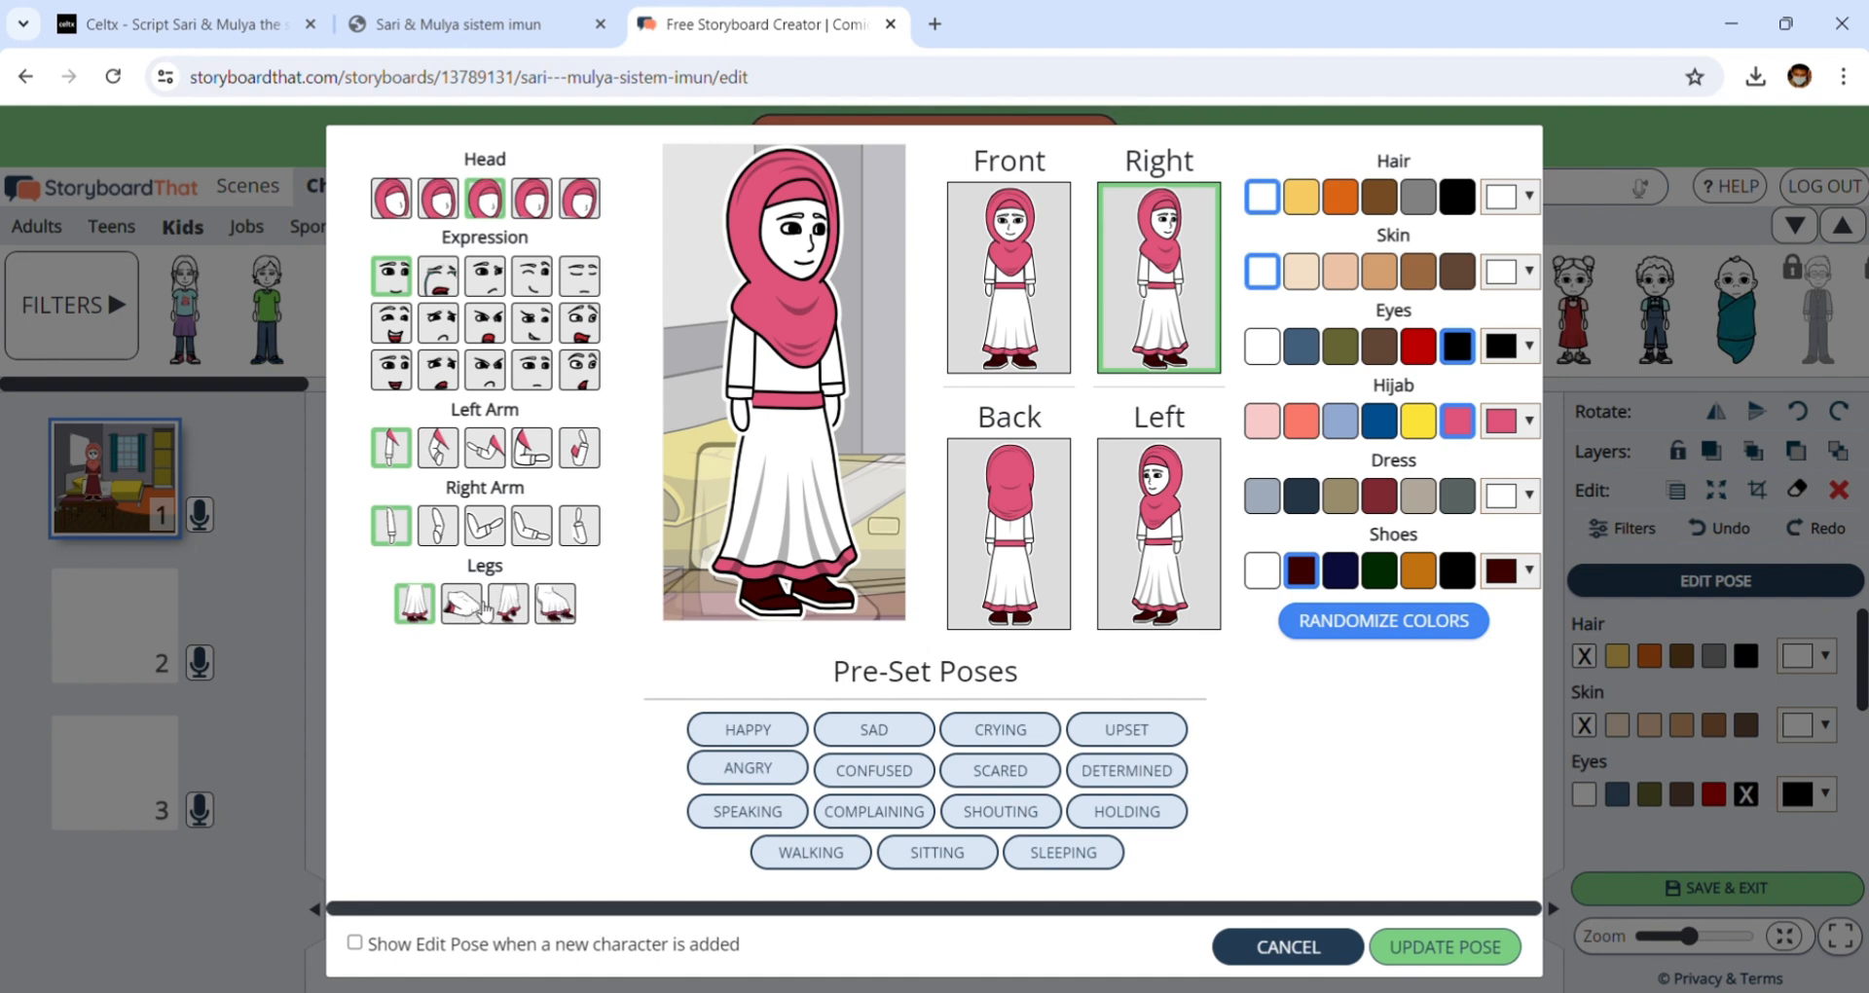
- Give the character seated legs with both forearms reaching forward and apply the updated pose
click(511, 606)
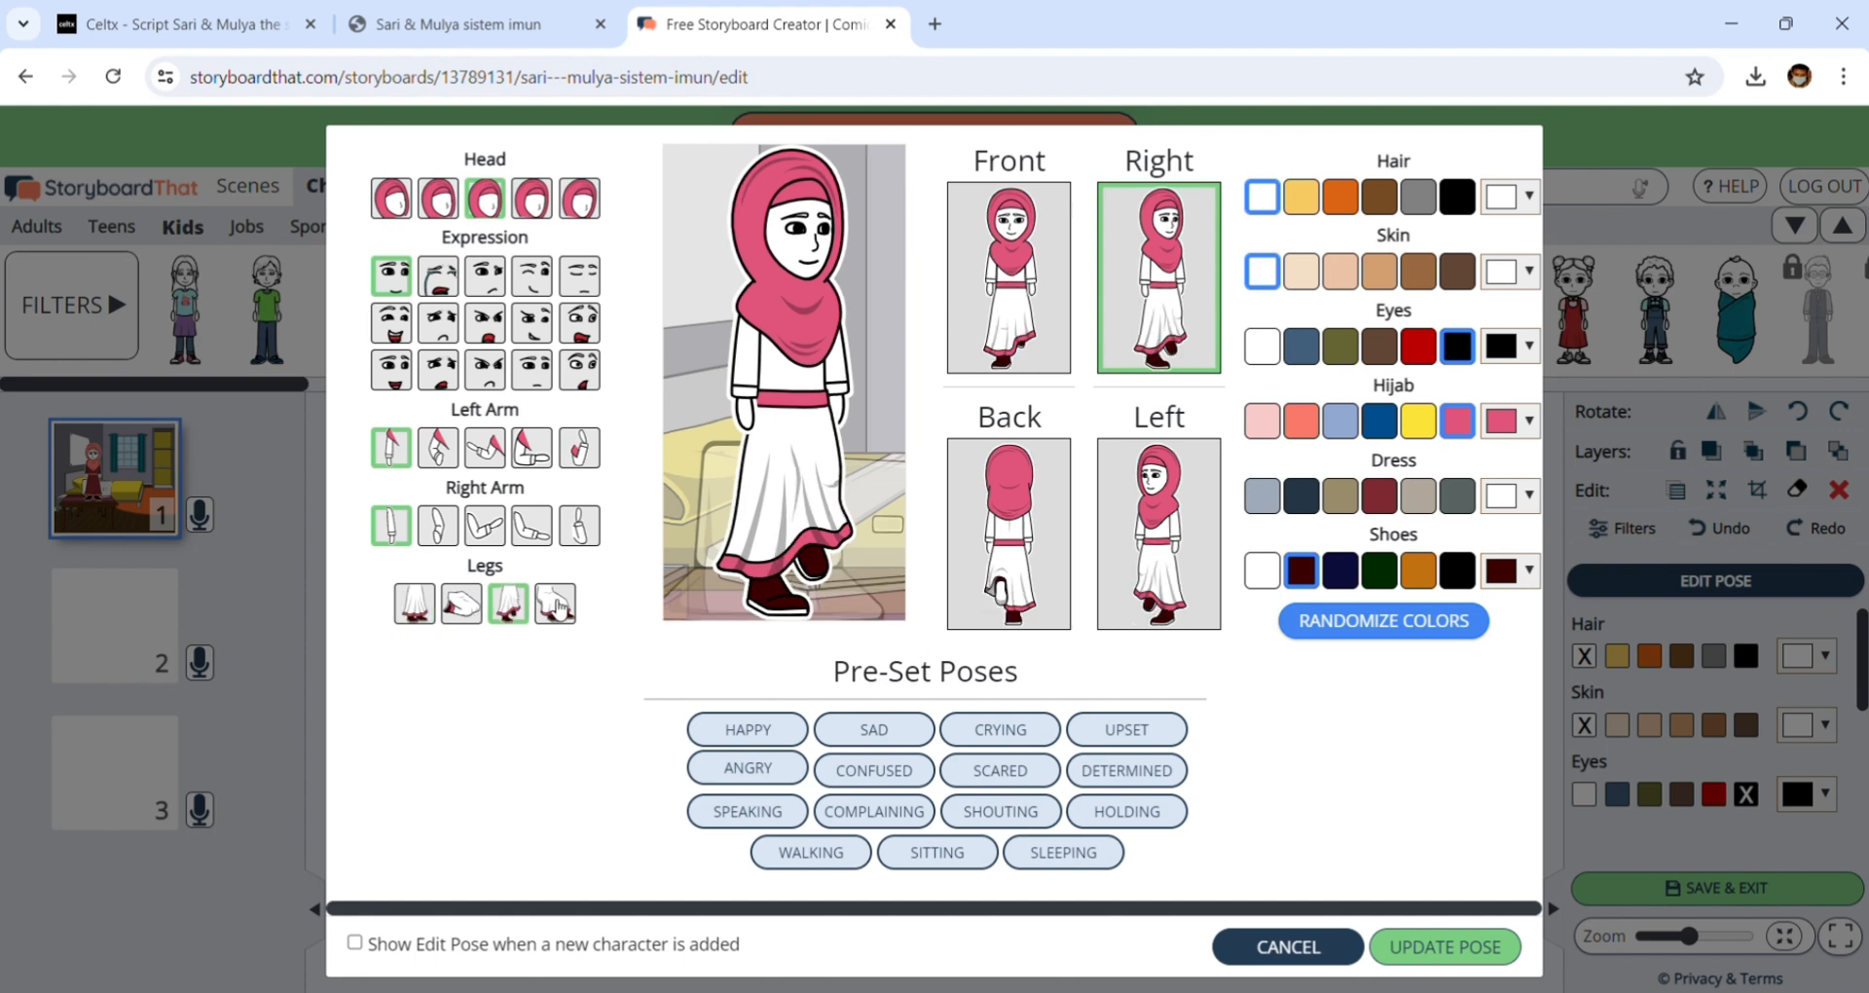
click(556, 606)
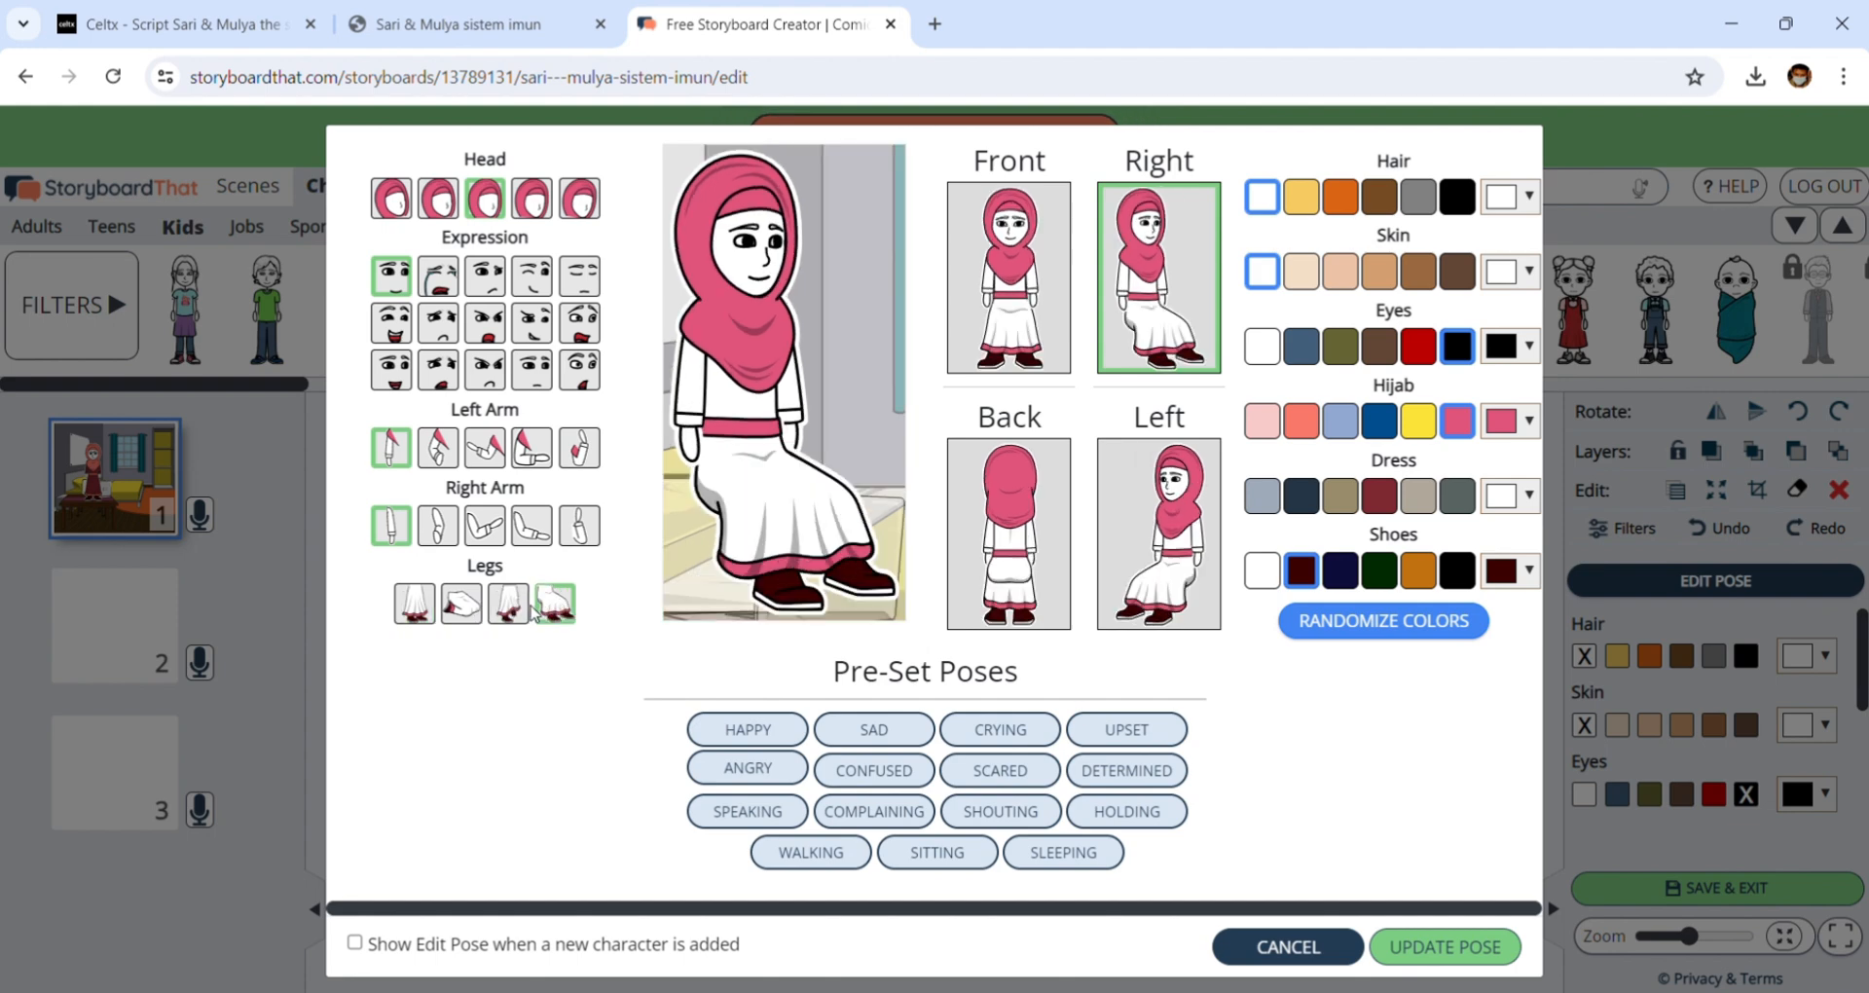
click(457, 605)
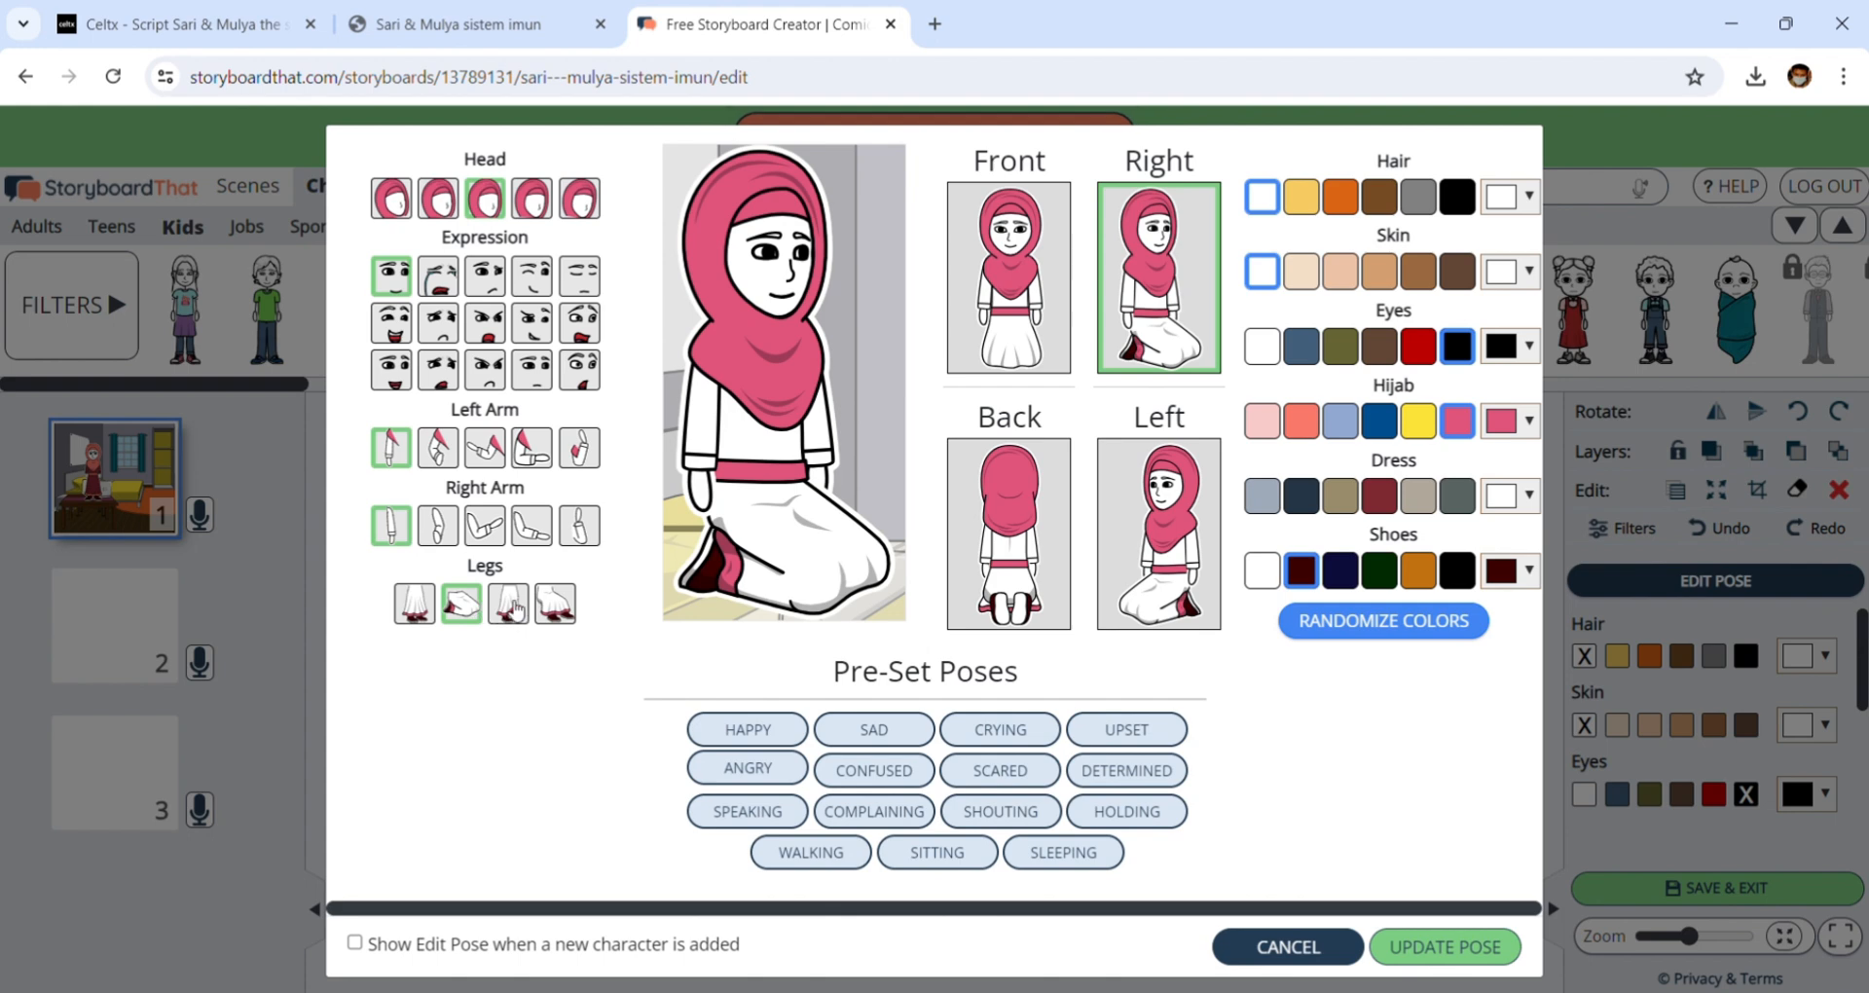
click(552, 605)
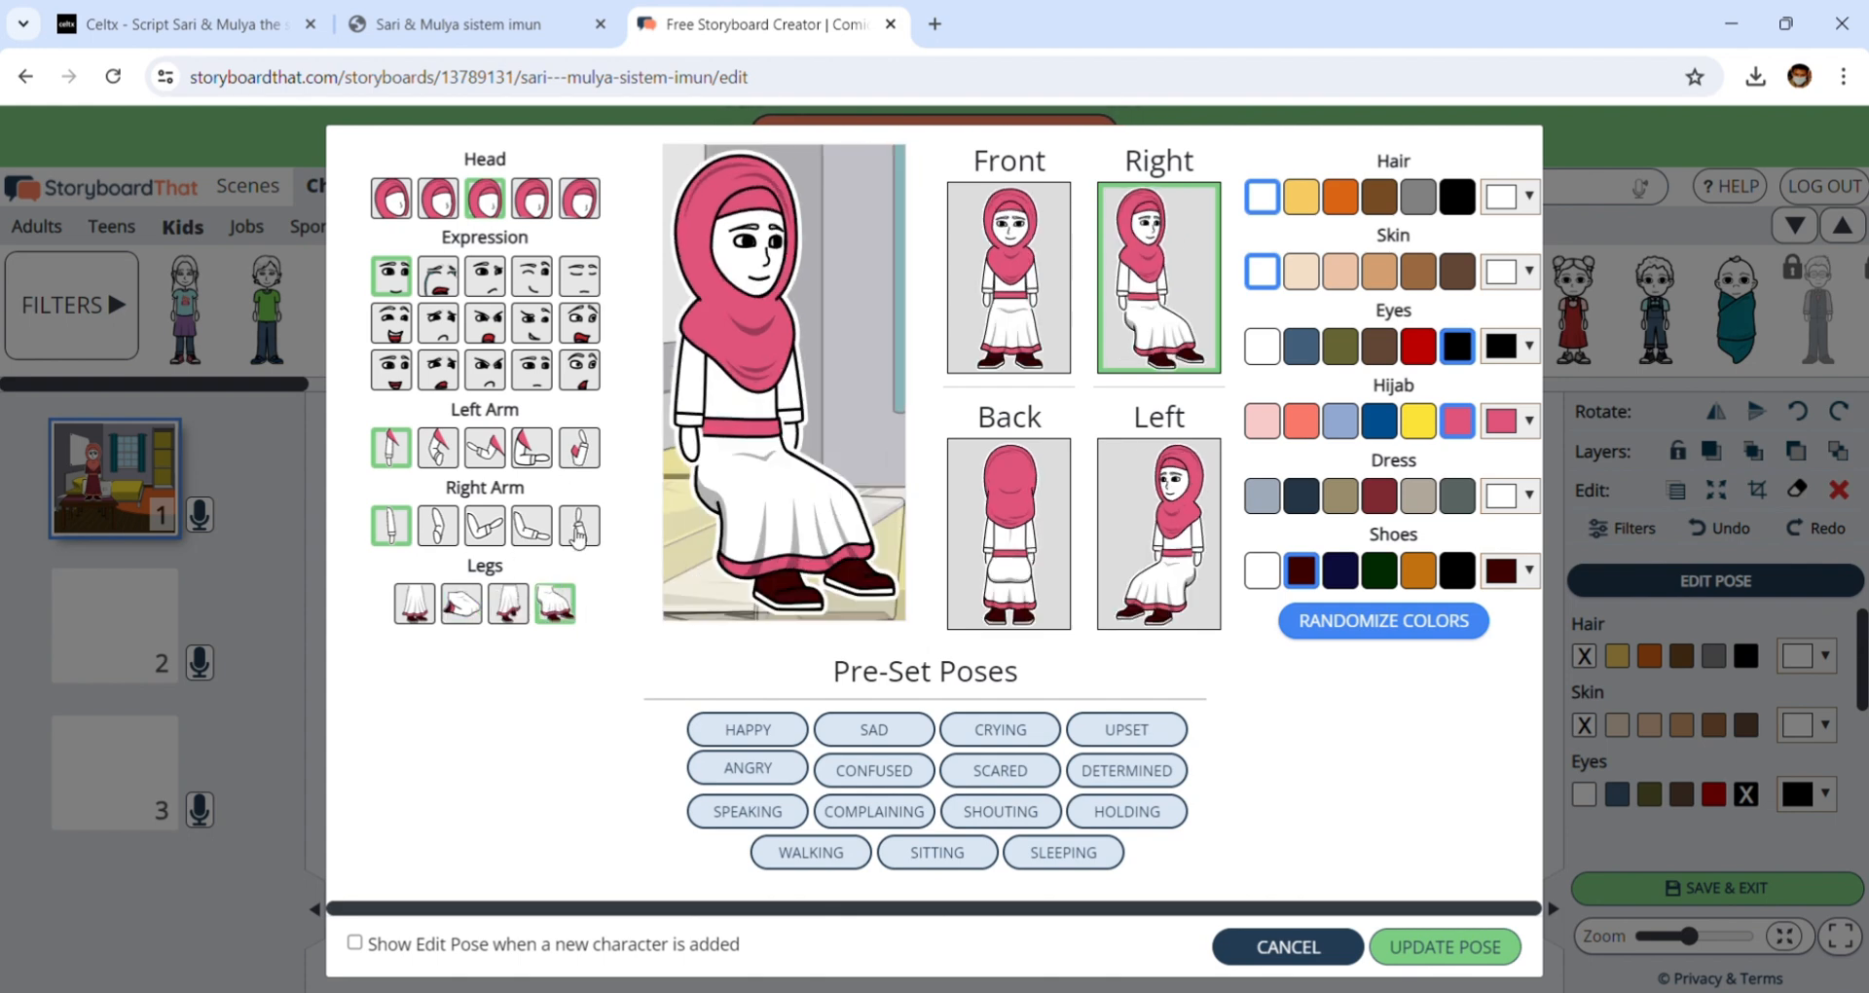
click(541, 531)
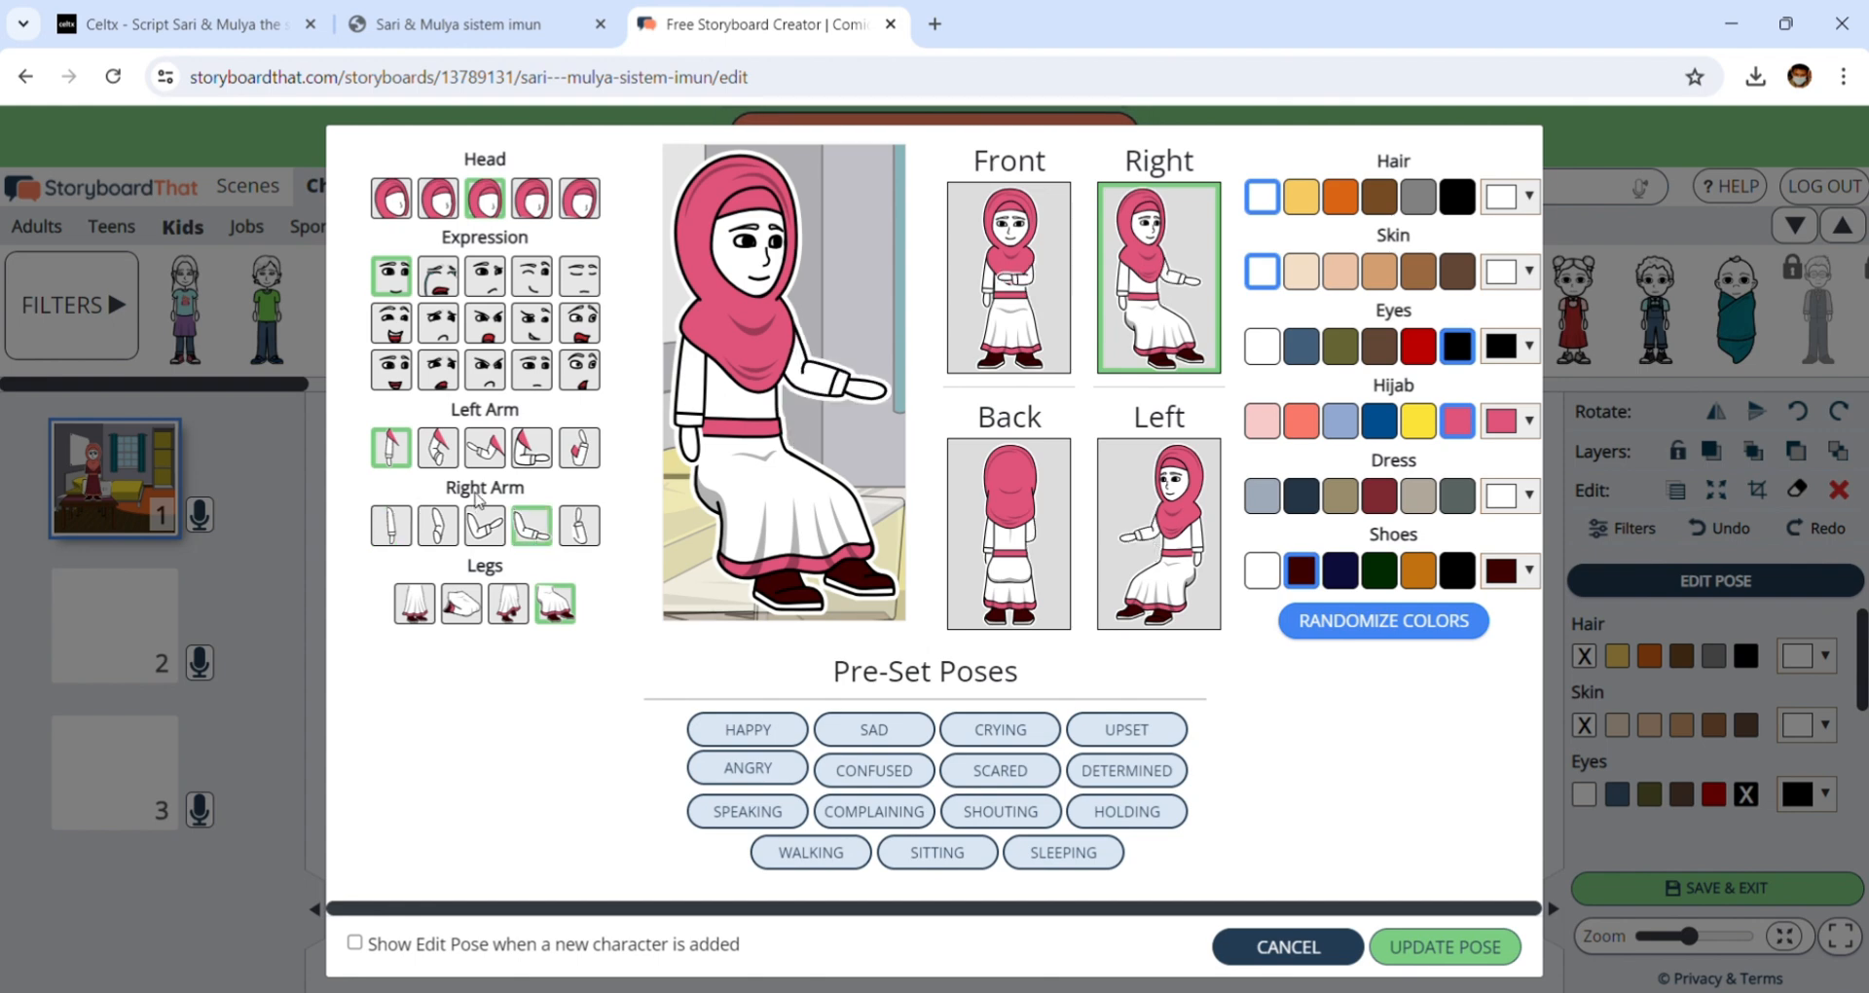
click(531, 453)
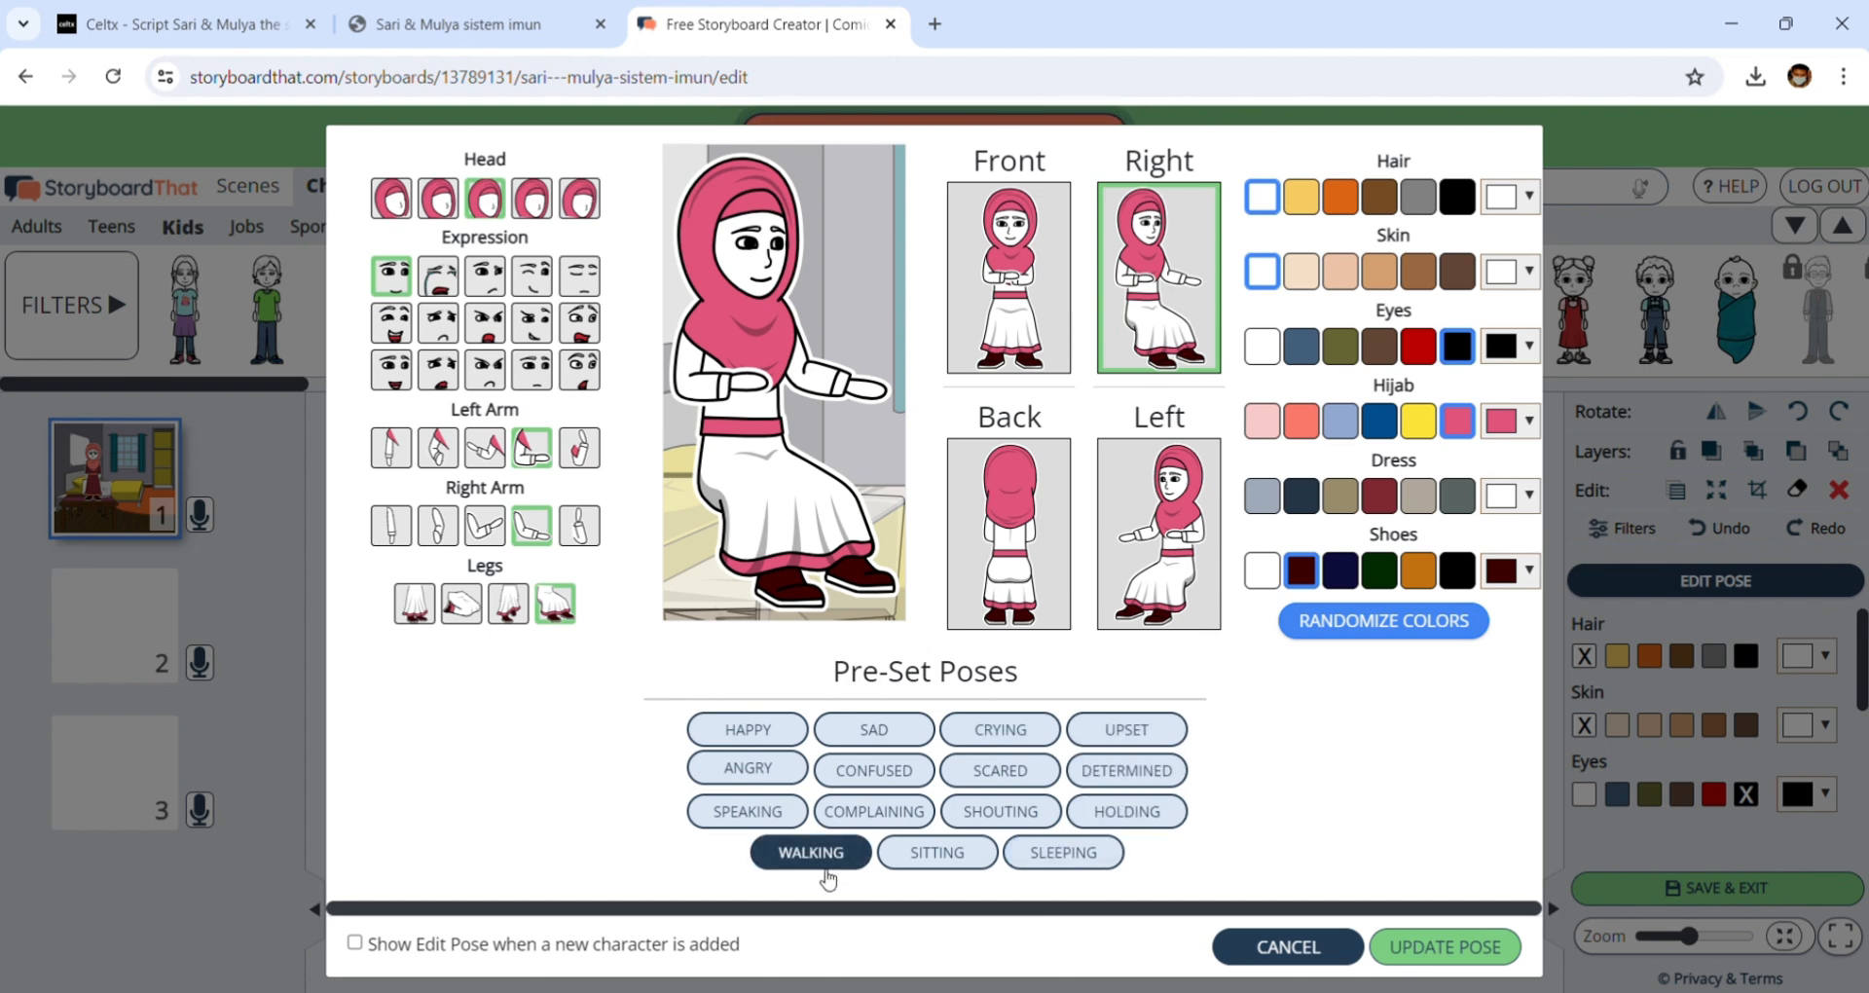
click(1467, 949)
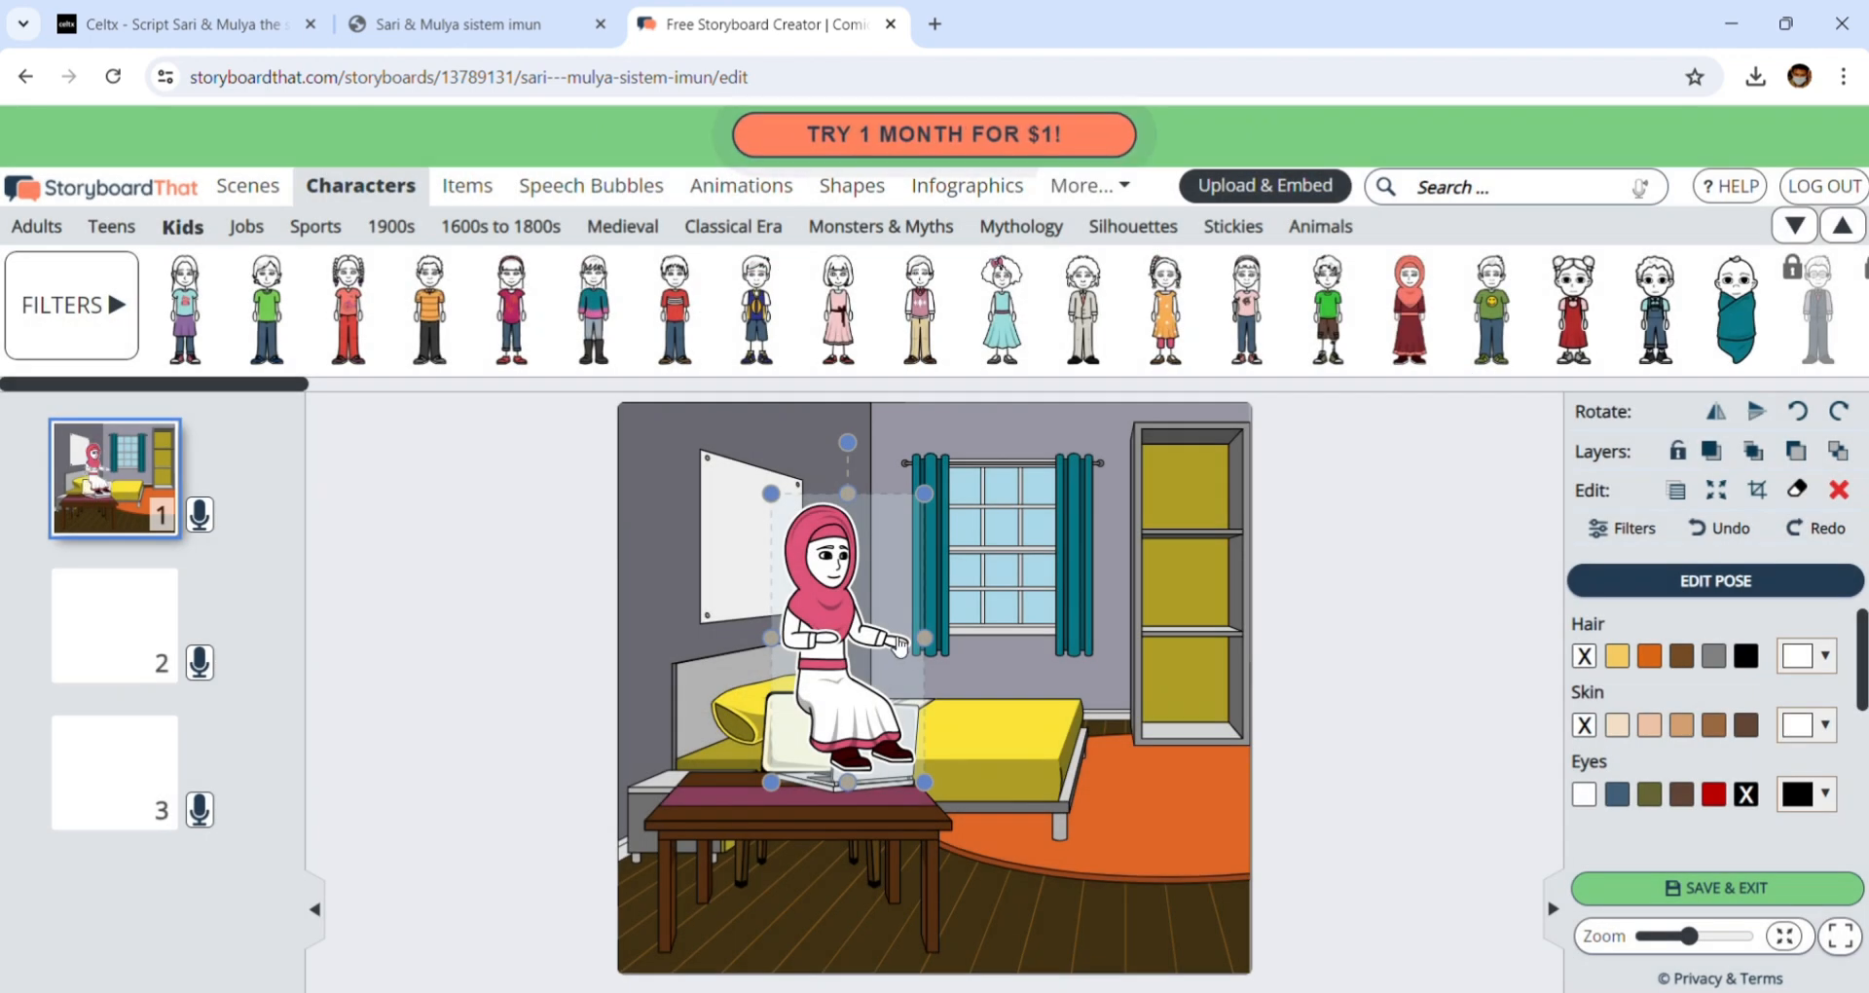
- Move the seated character to the table and layer her behind the laptop and the table
drag(901, 645, 853, 727)
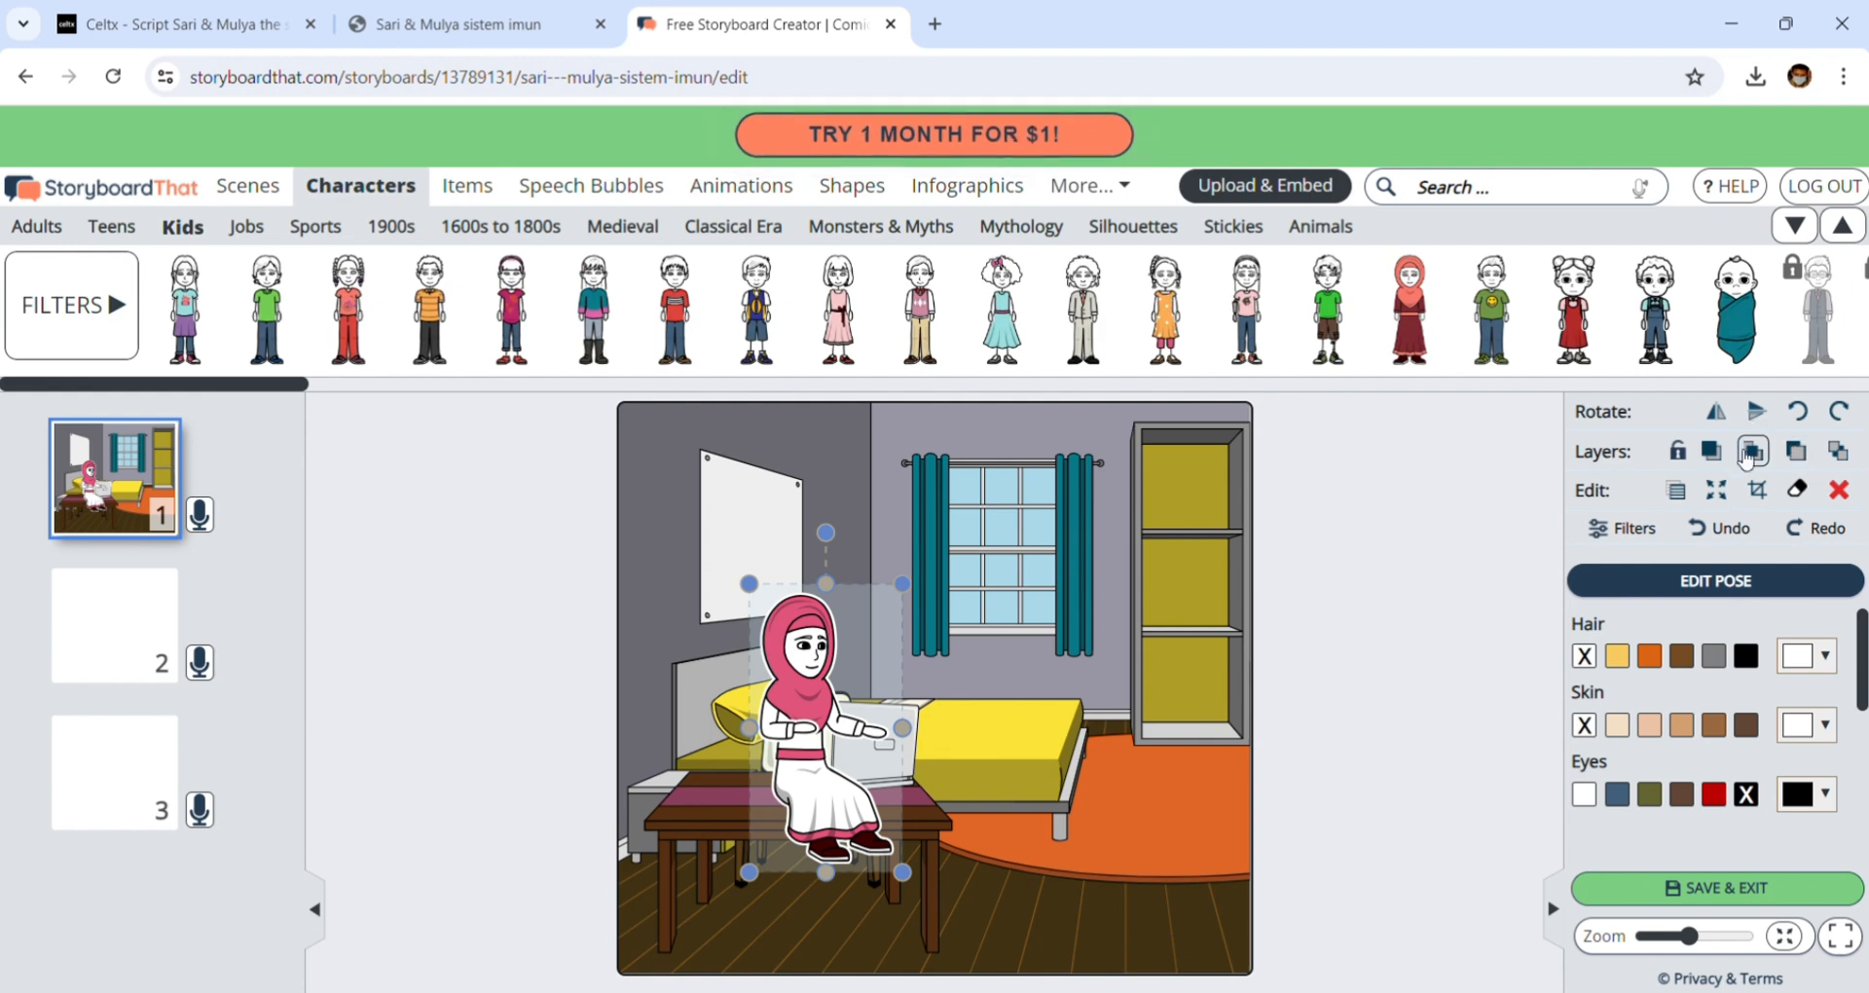
click(1796, 450)
click(1796, 451)
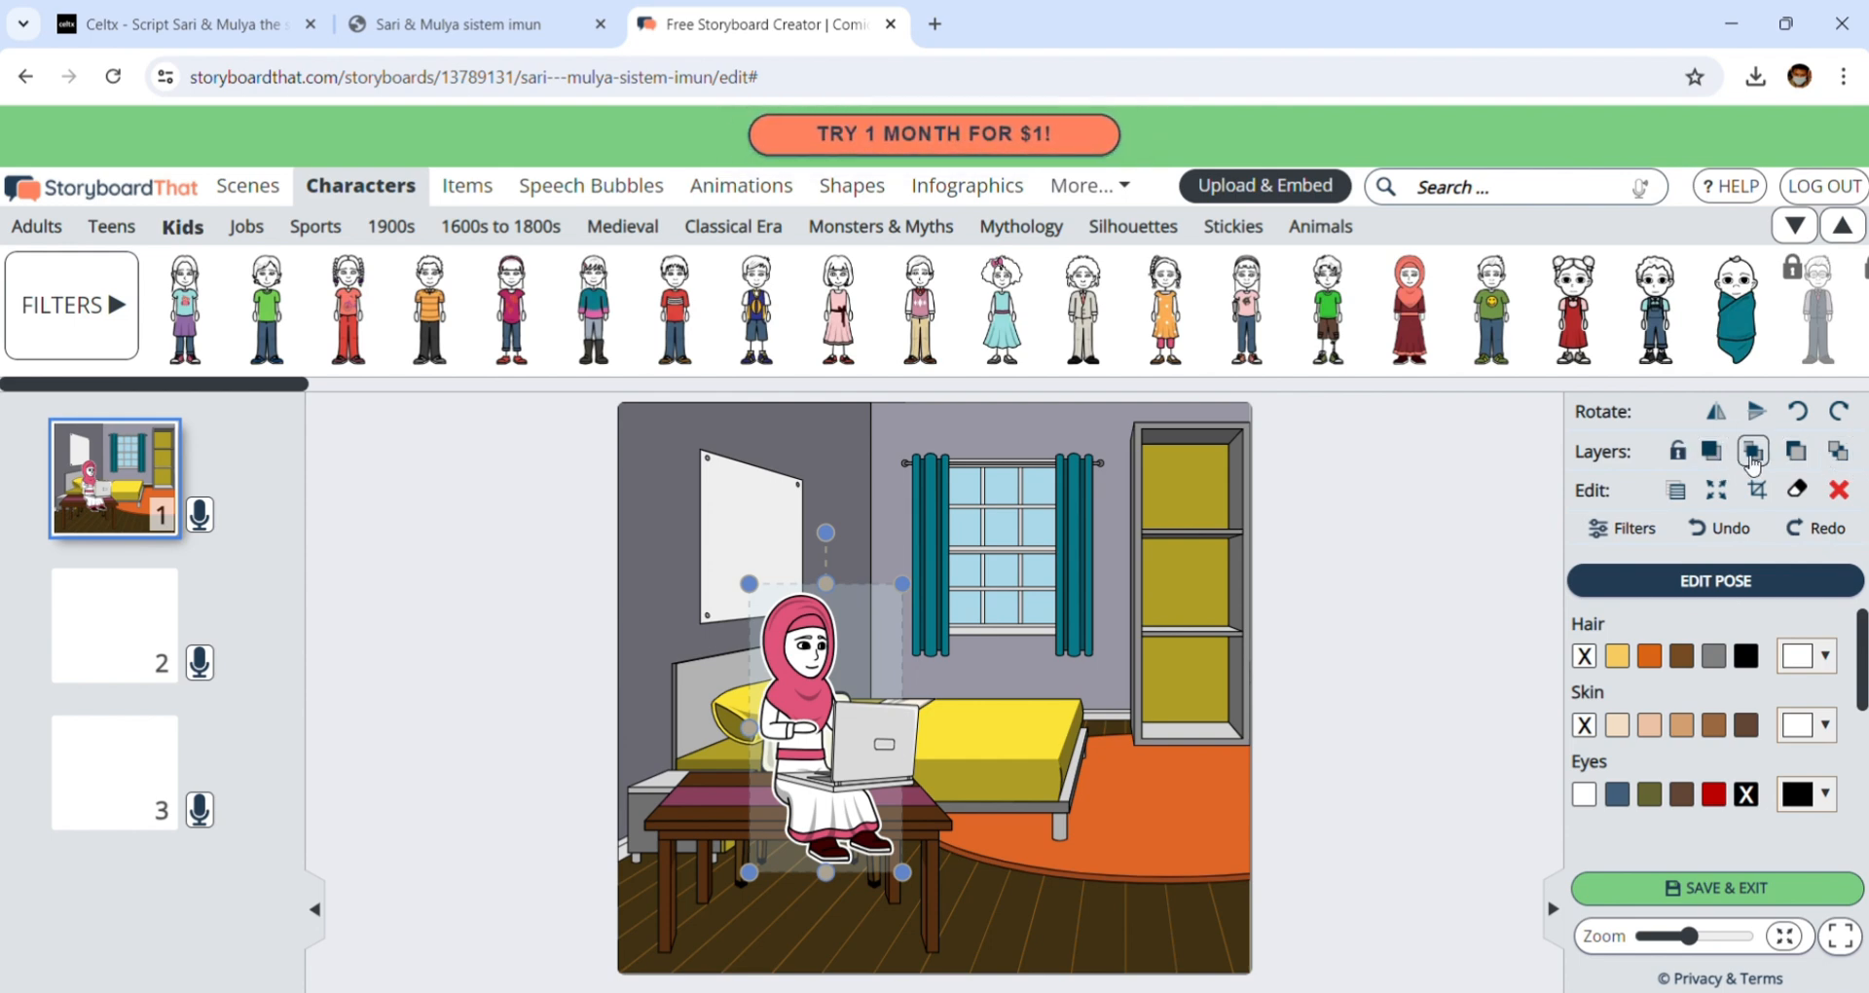
click(1753, 461)
click(1791, 455)
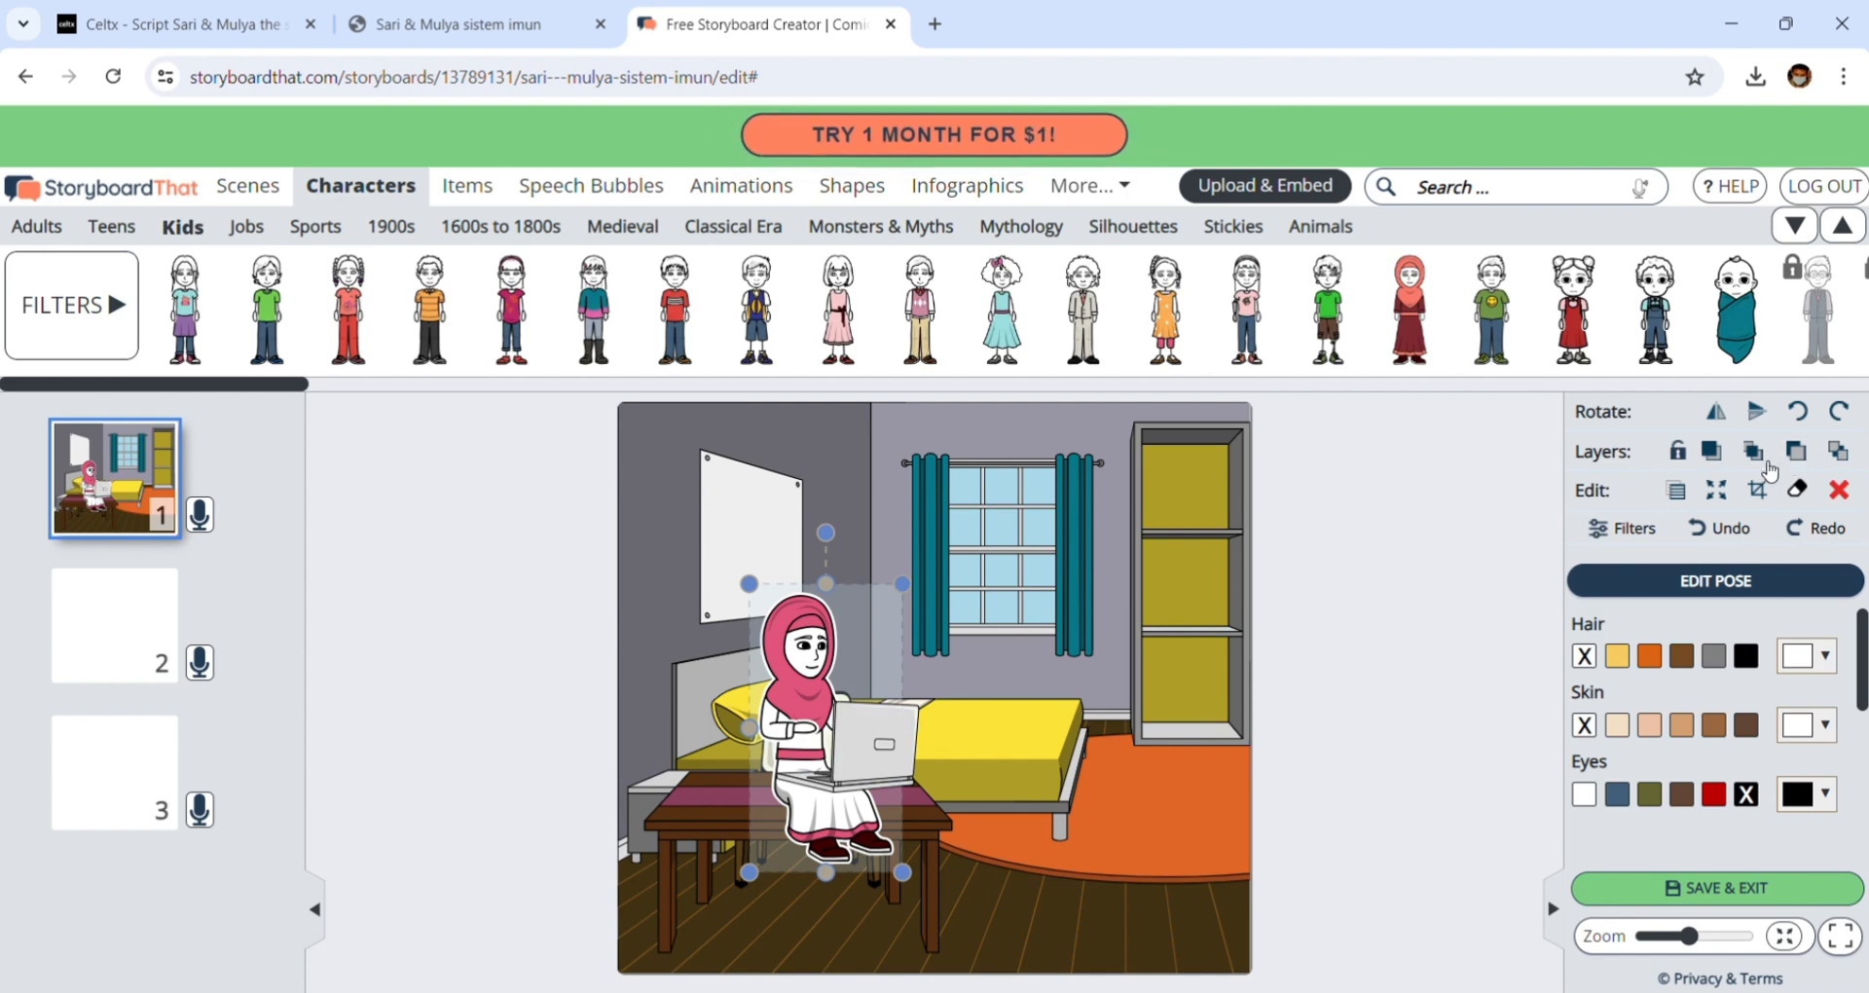
drag(934, 782, 969, 821)
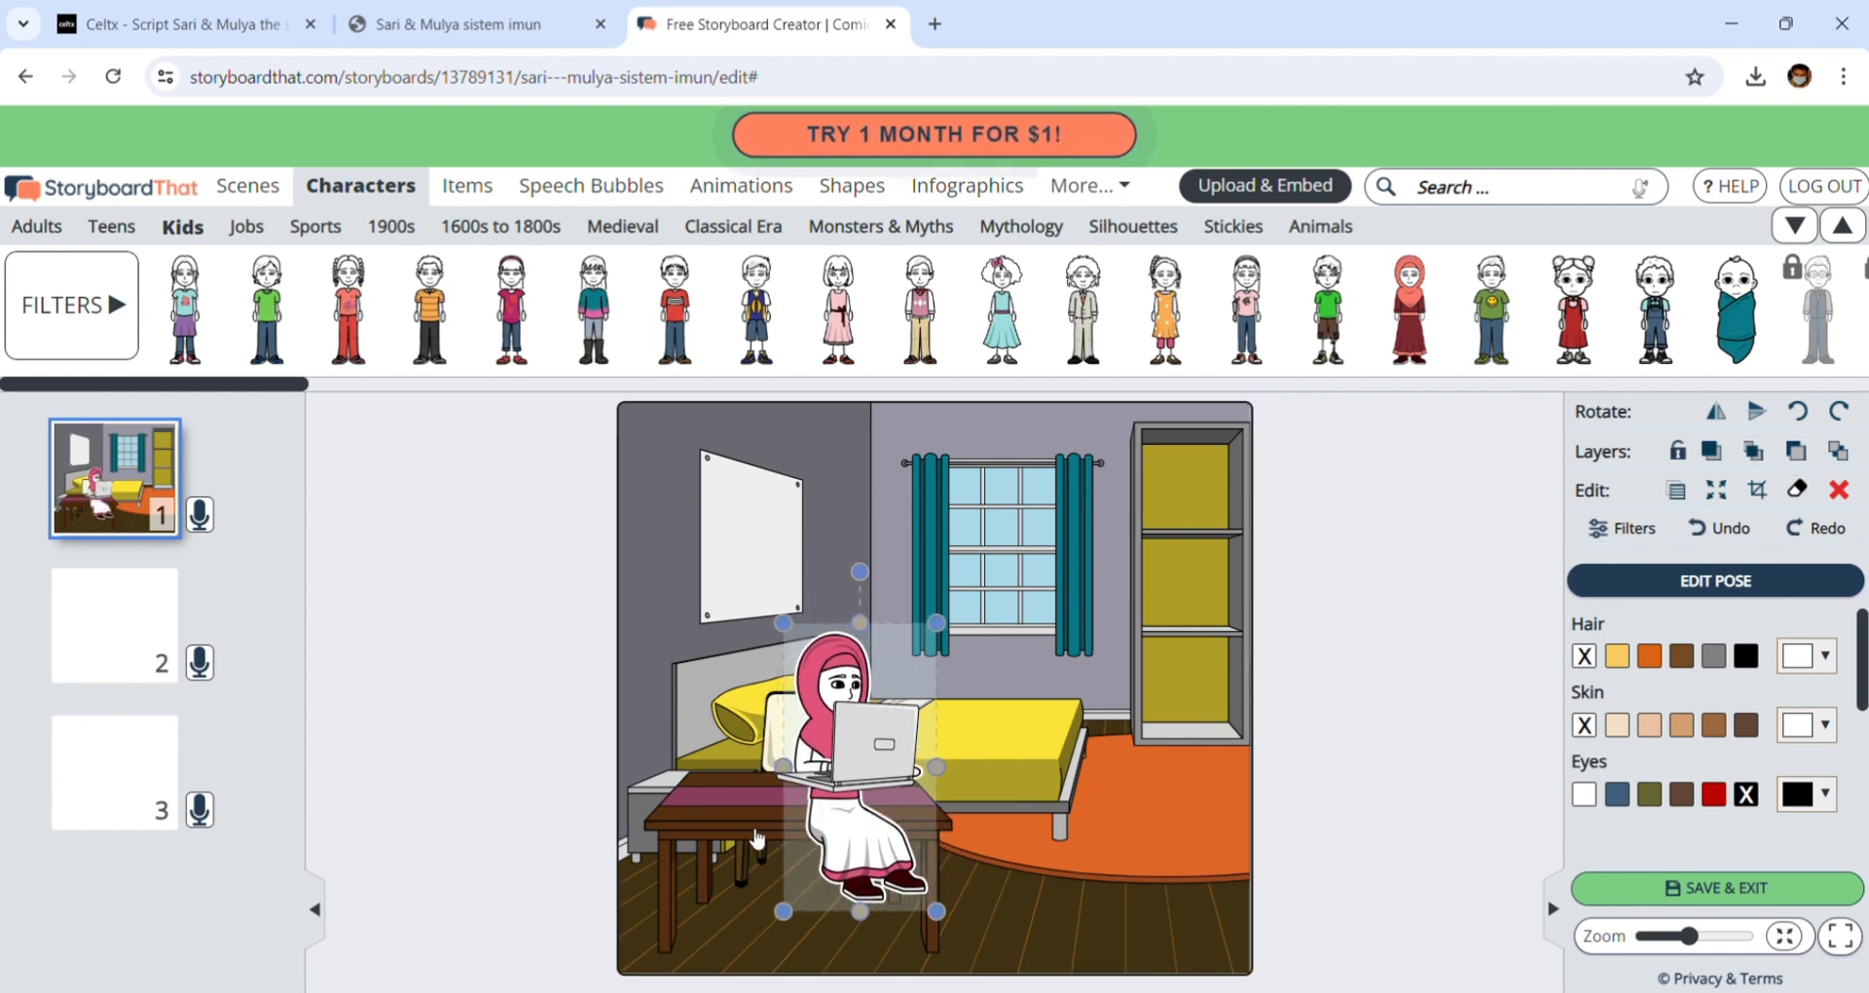
click(737, 818)
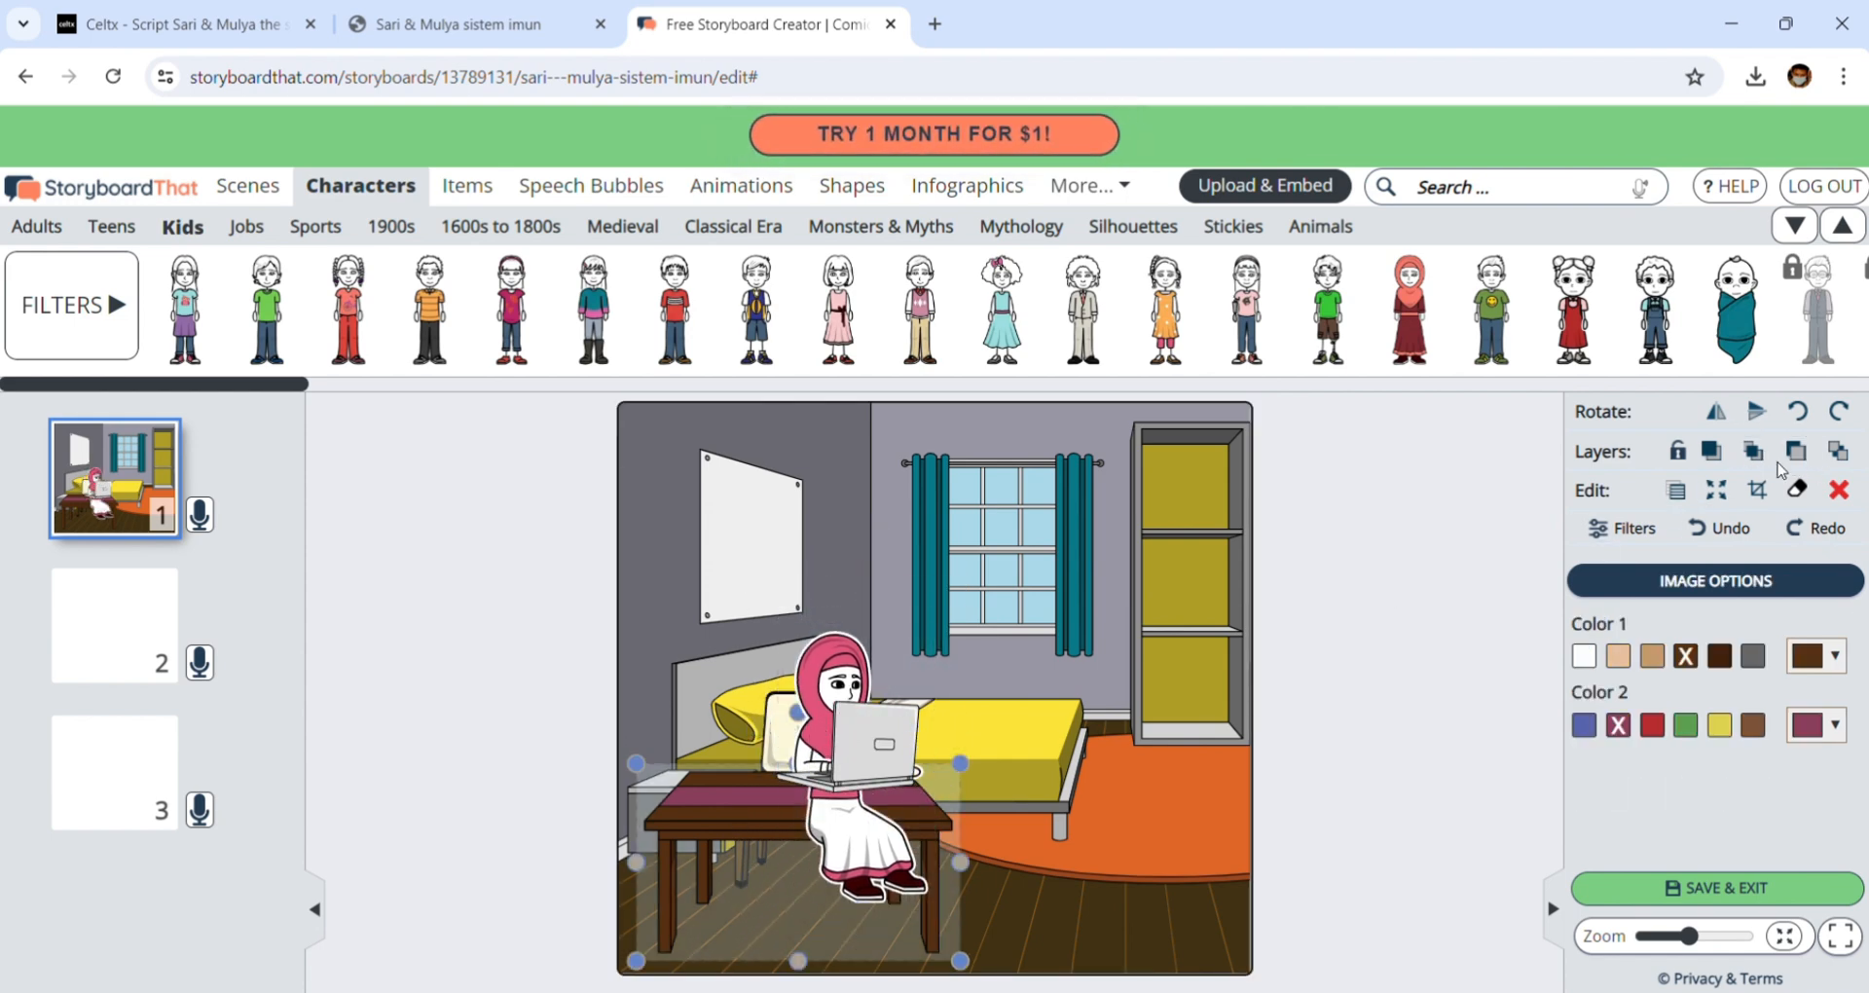
click(1715, 454)
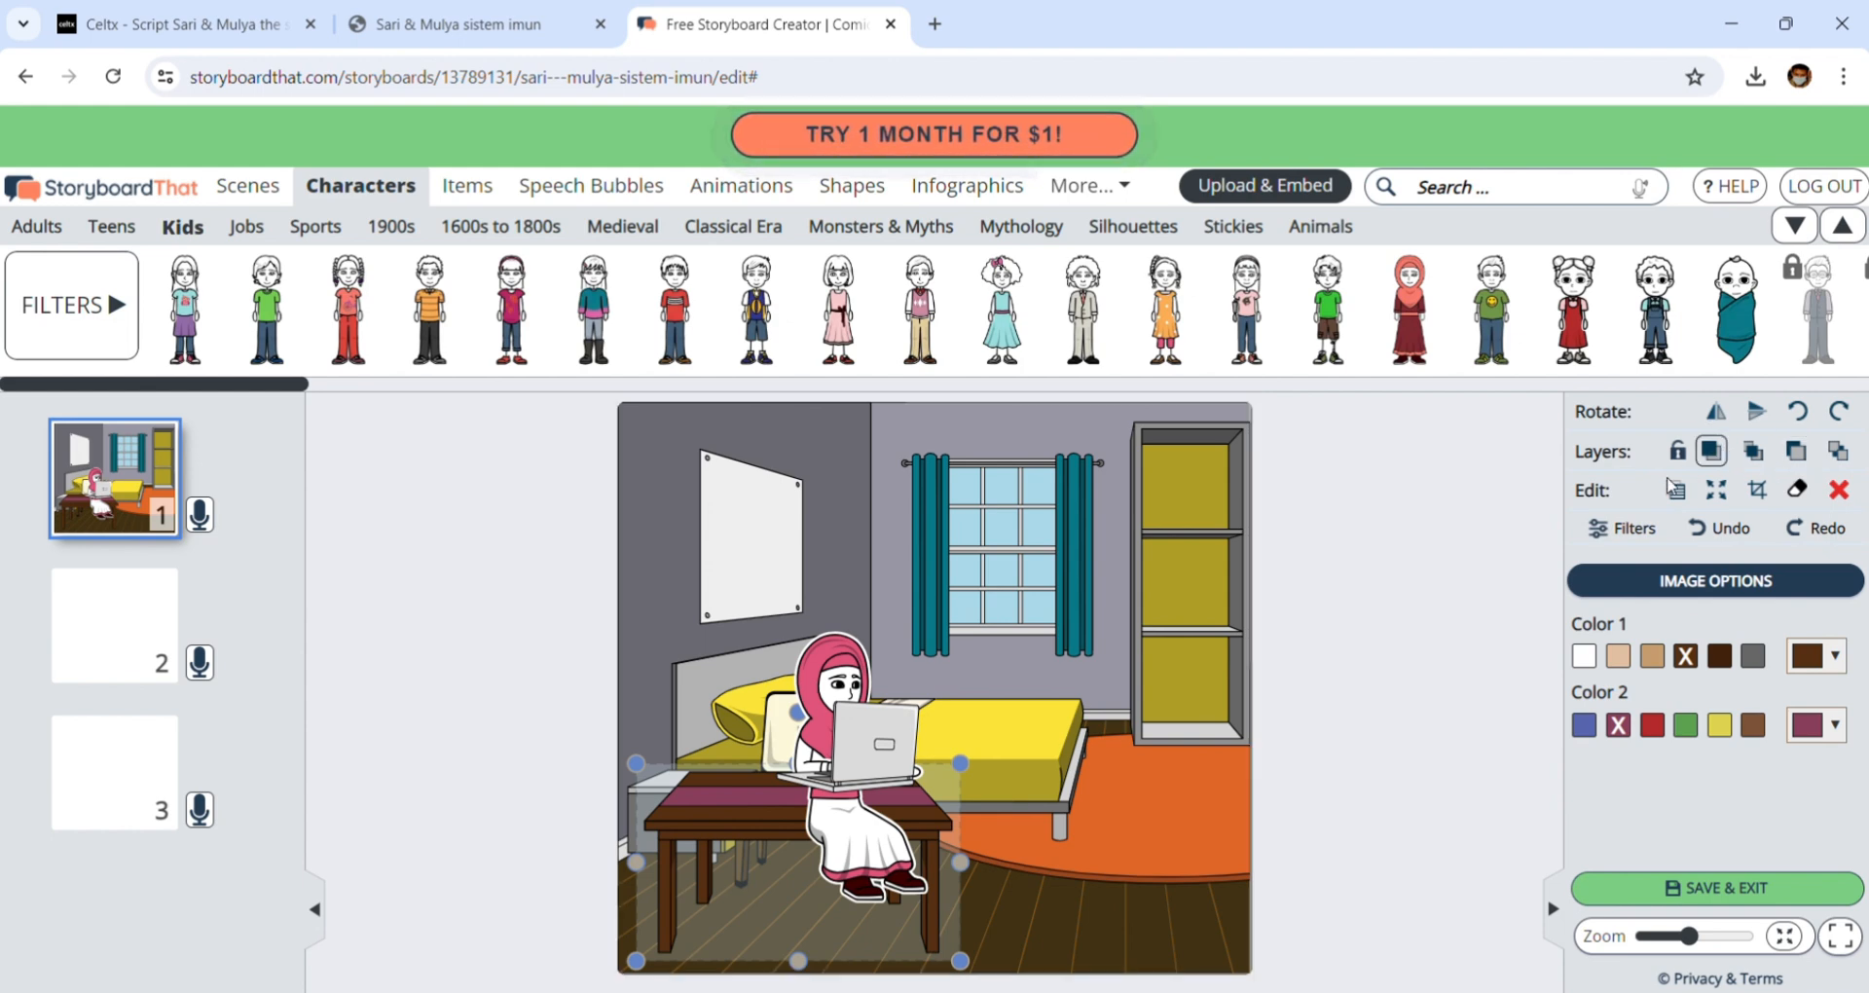
- Shift the chair behind the table's left half, then enlarge the character and seat her on it facing the laptop
click(828, 683)
drag(828, 684, 920, 677)
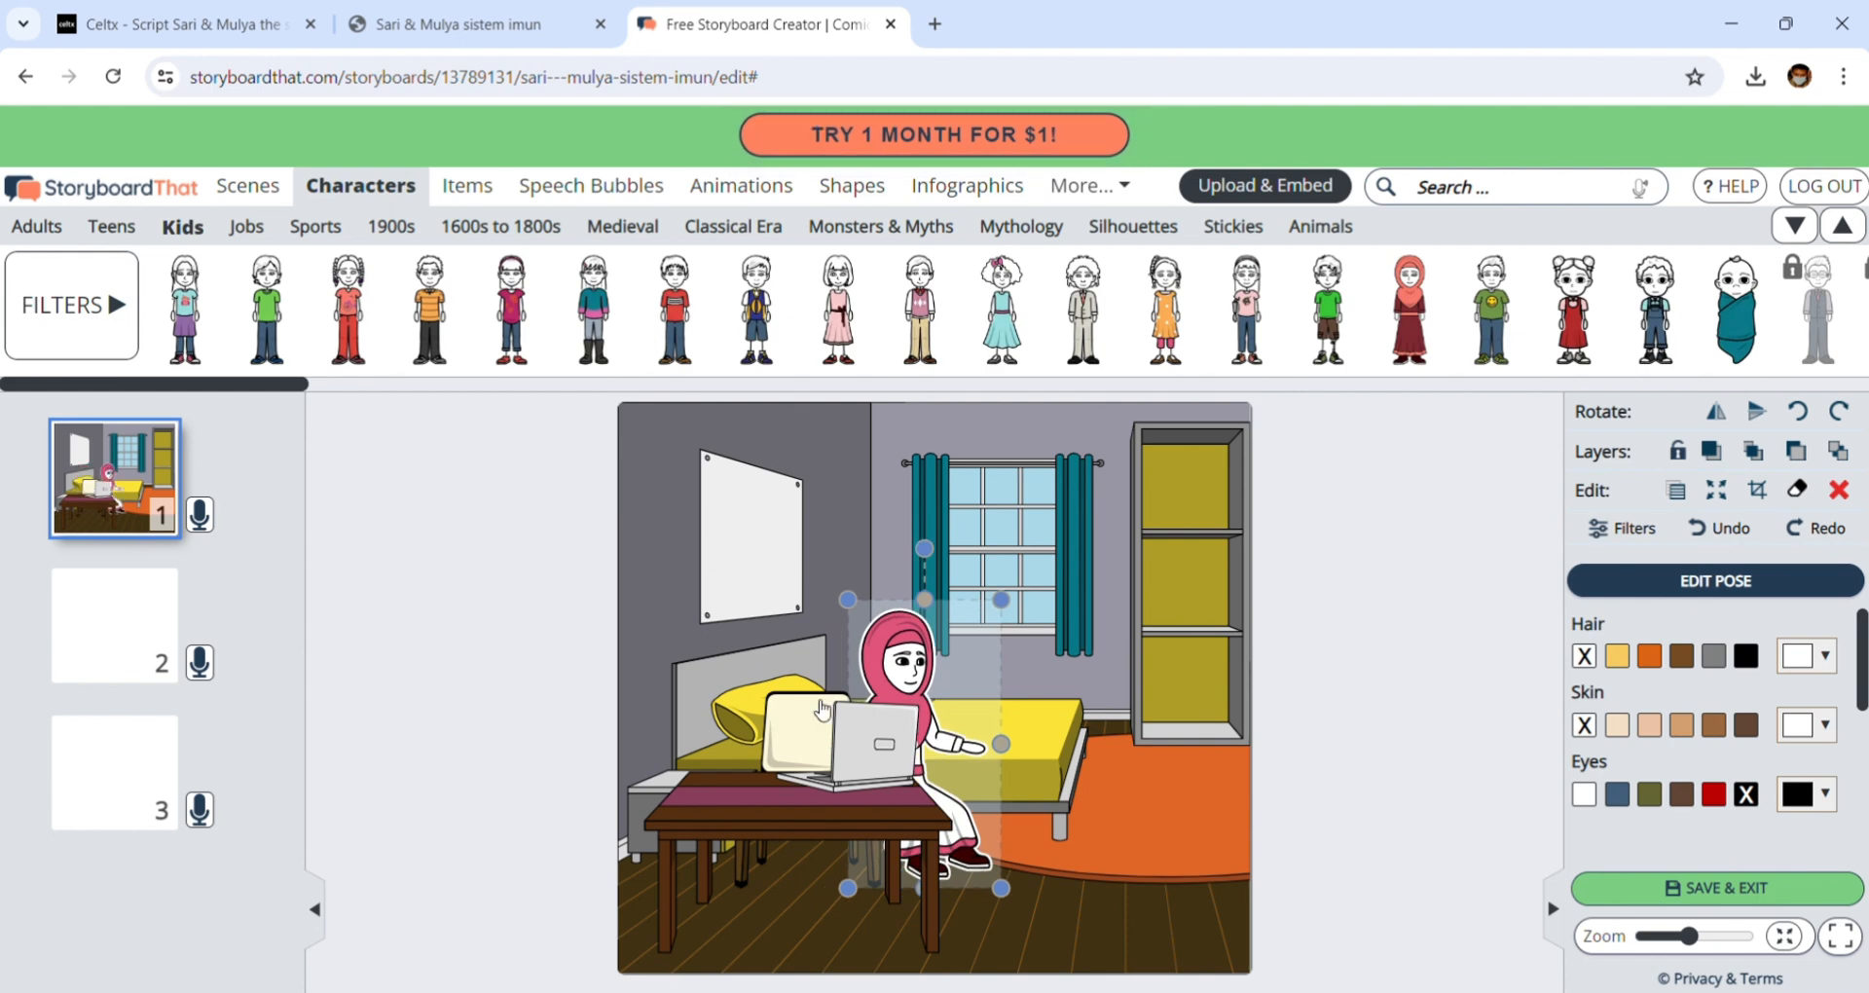
click(789, 713)
click(905, 681)
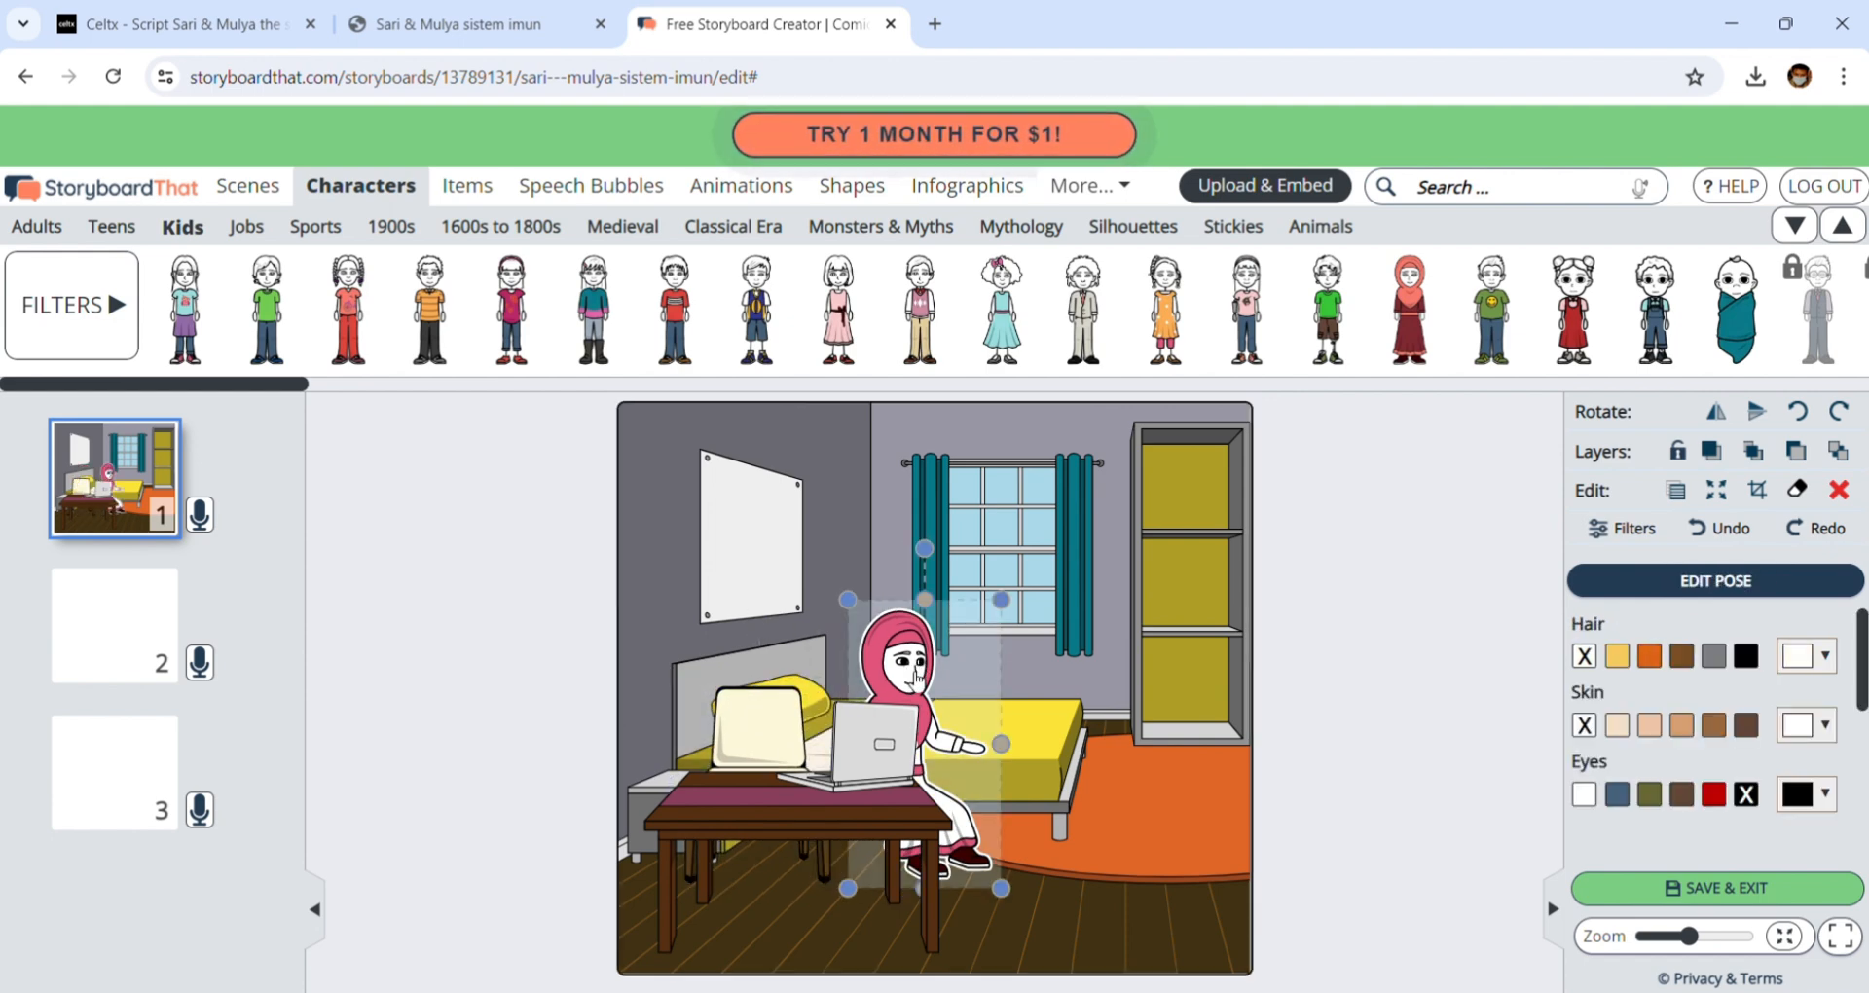
drag(906, 681, 774, 706)
drag(869, 623, 910, 550)
drag(822, 647, 803, 688)
- Adjust the table slightly and move the laptop closer to the seated character
click(760, 798)
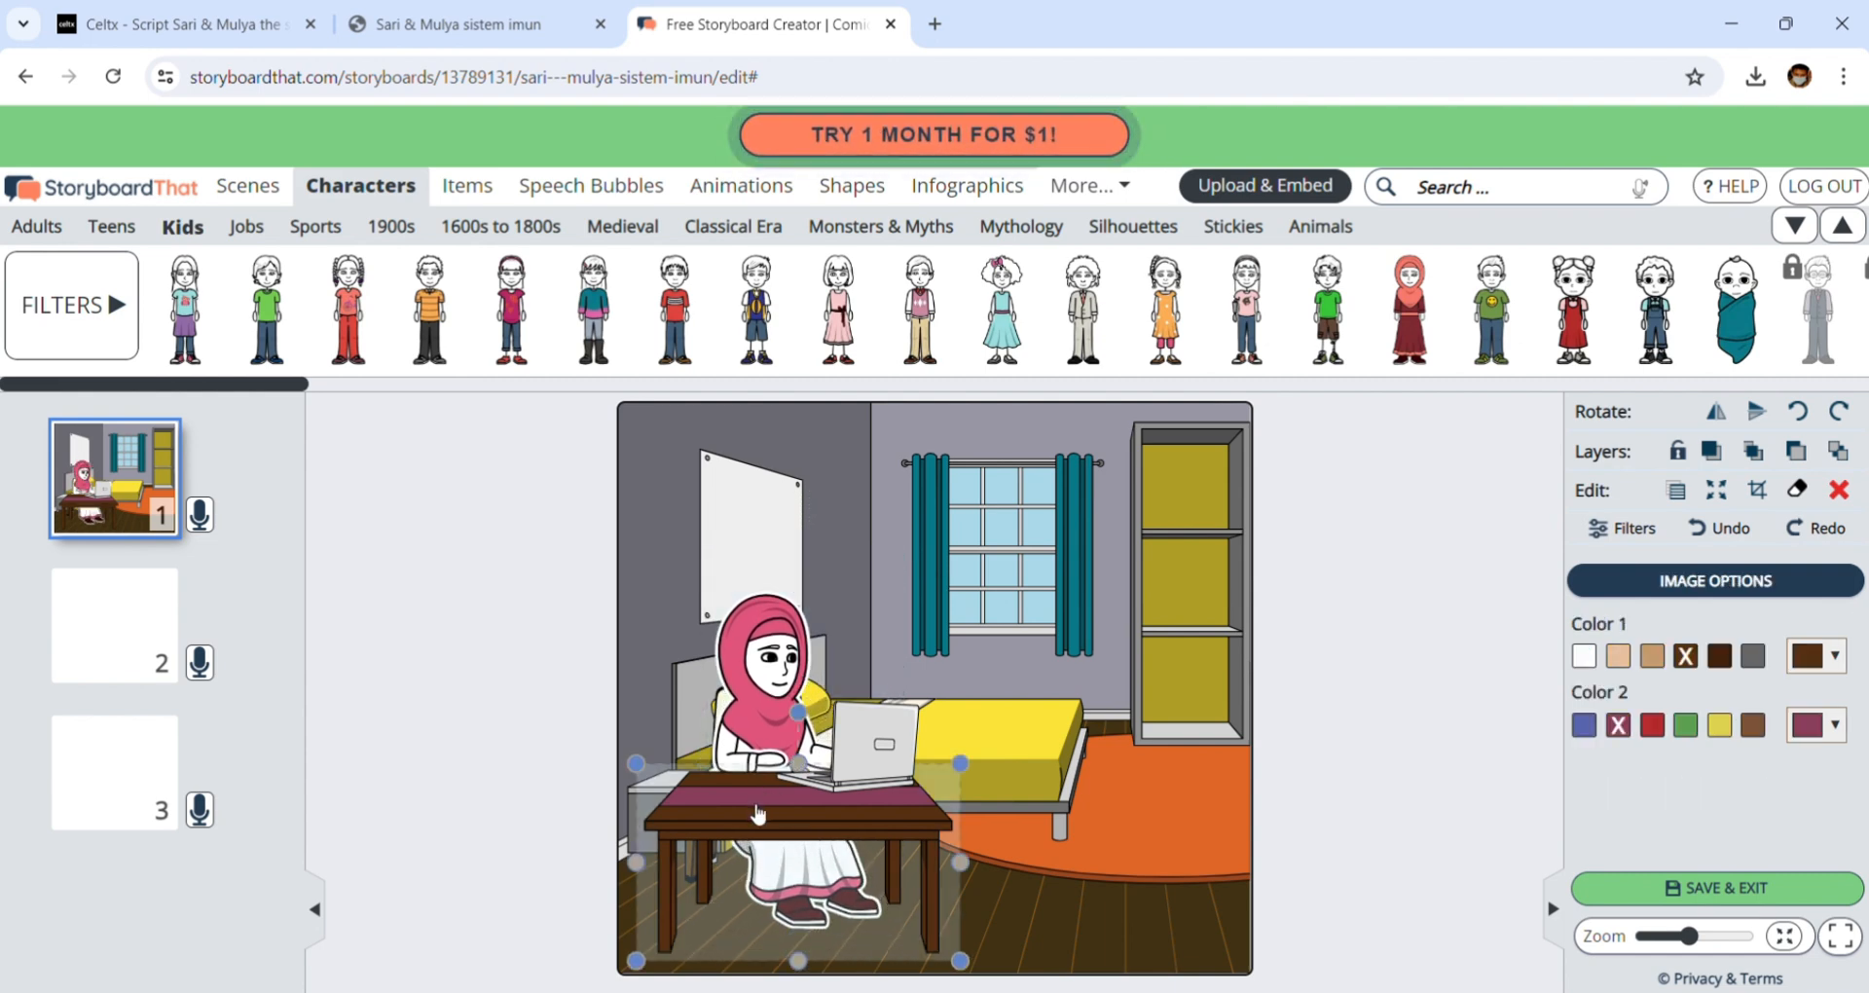
click(860, 752)
drag(937, 693, 912, 736)
click(1073, 759)
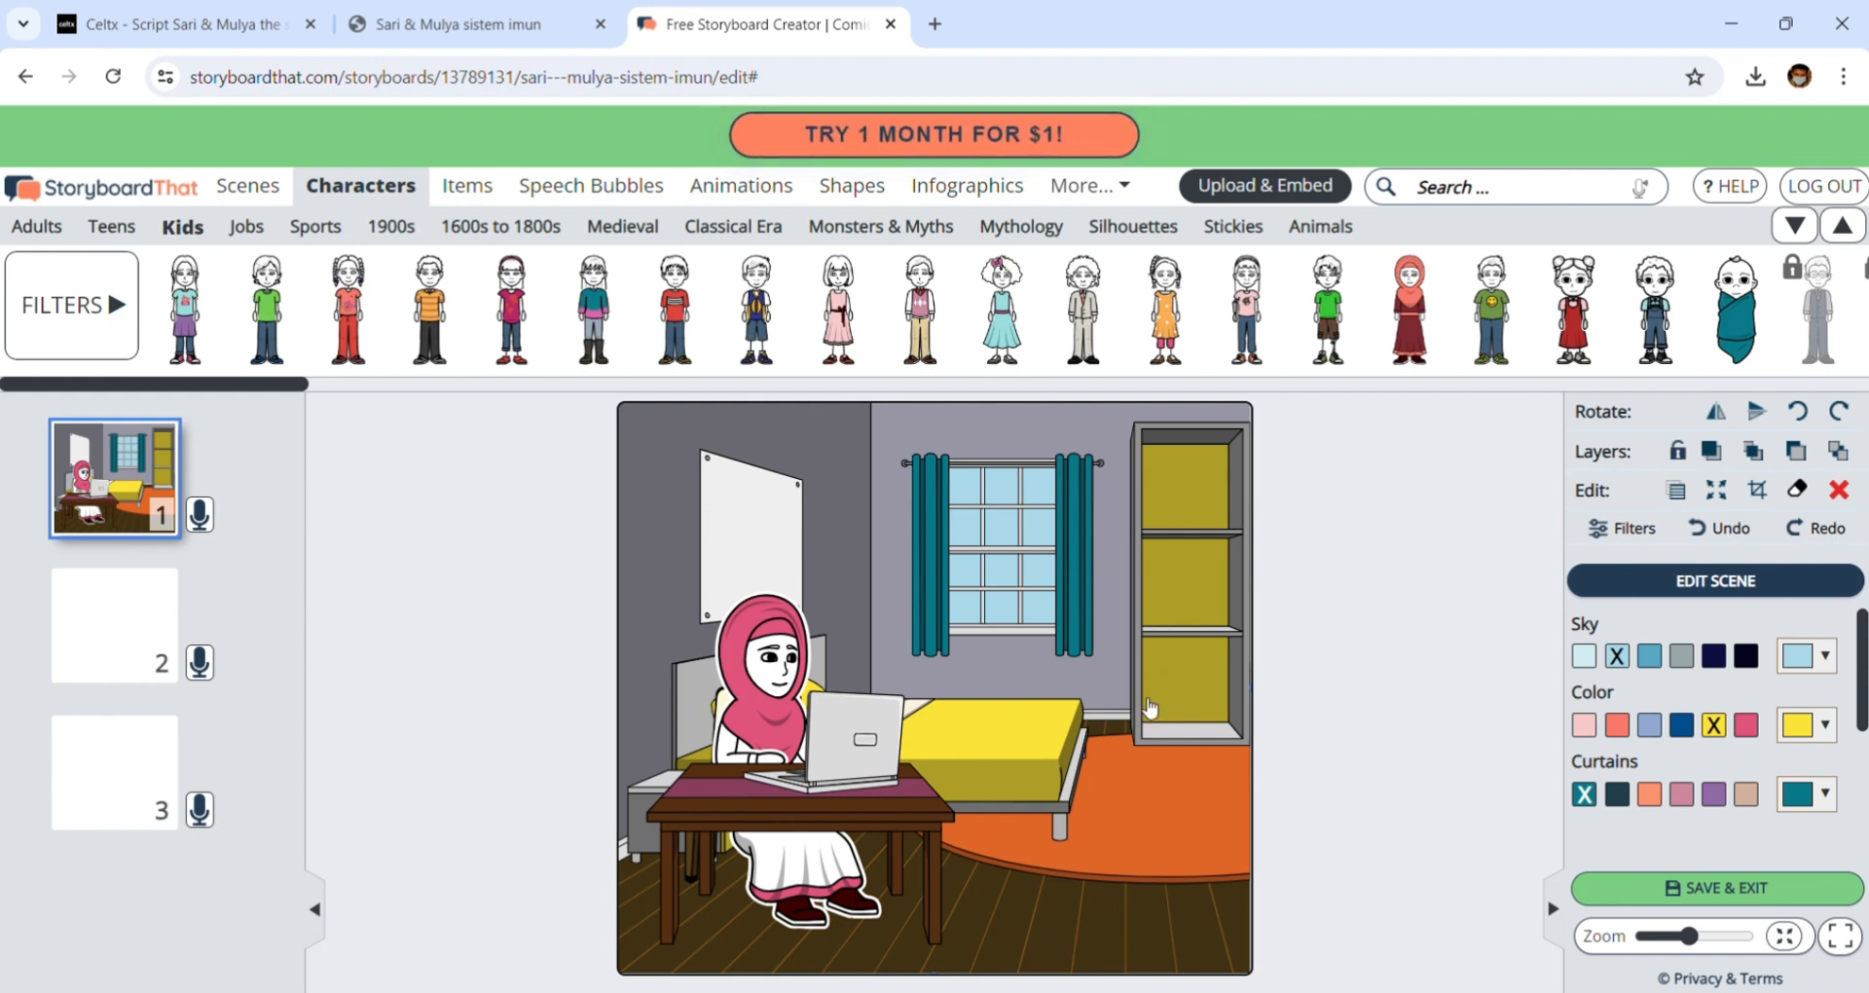
click(893, 826)
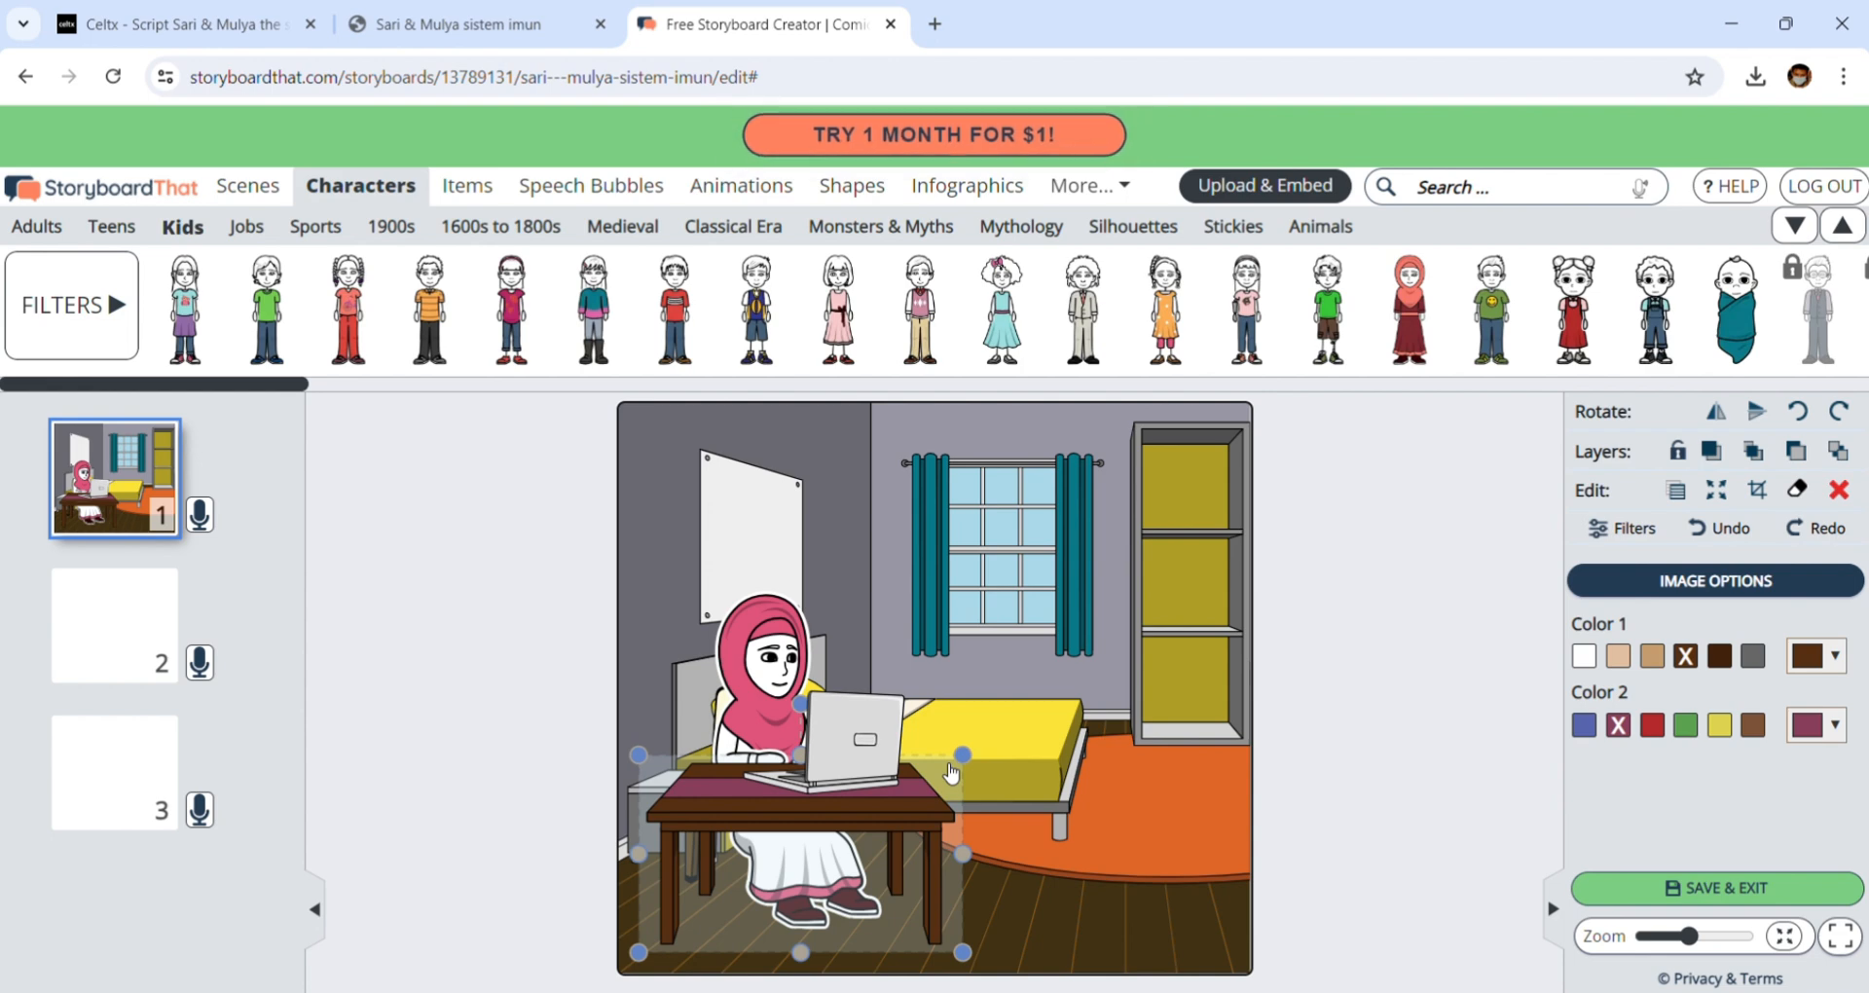
- Check the scene in the script PDF and group the character, chair, table and laptop in the first cell
click(530, 25)
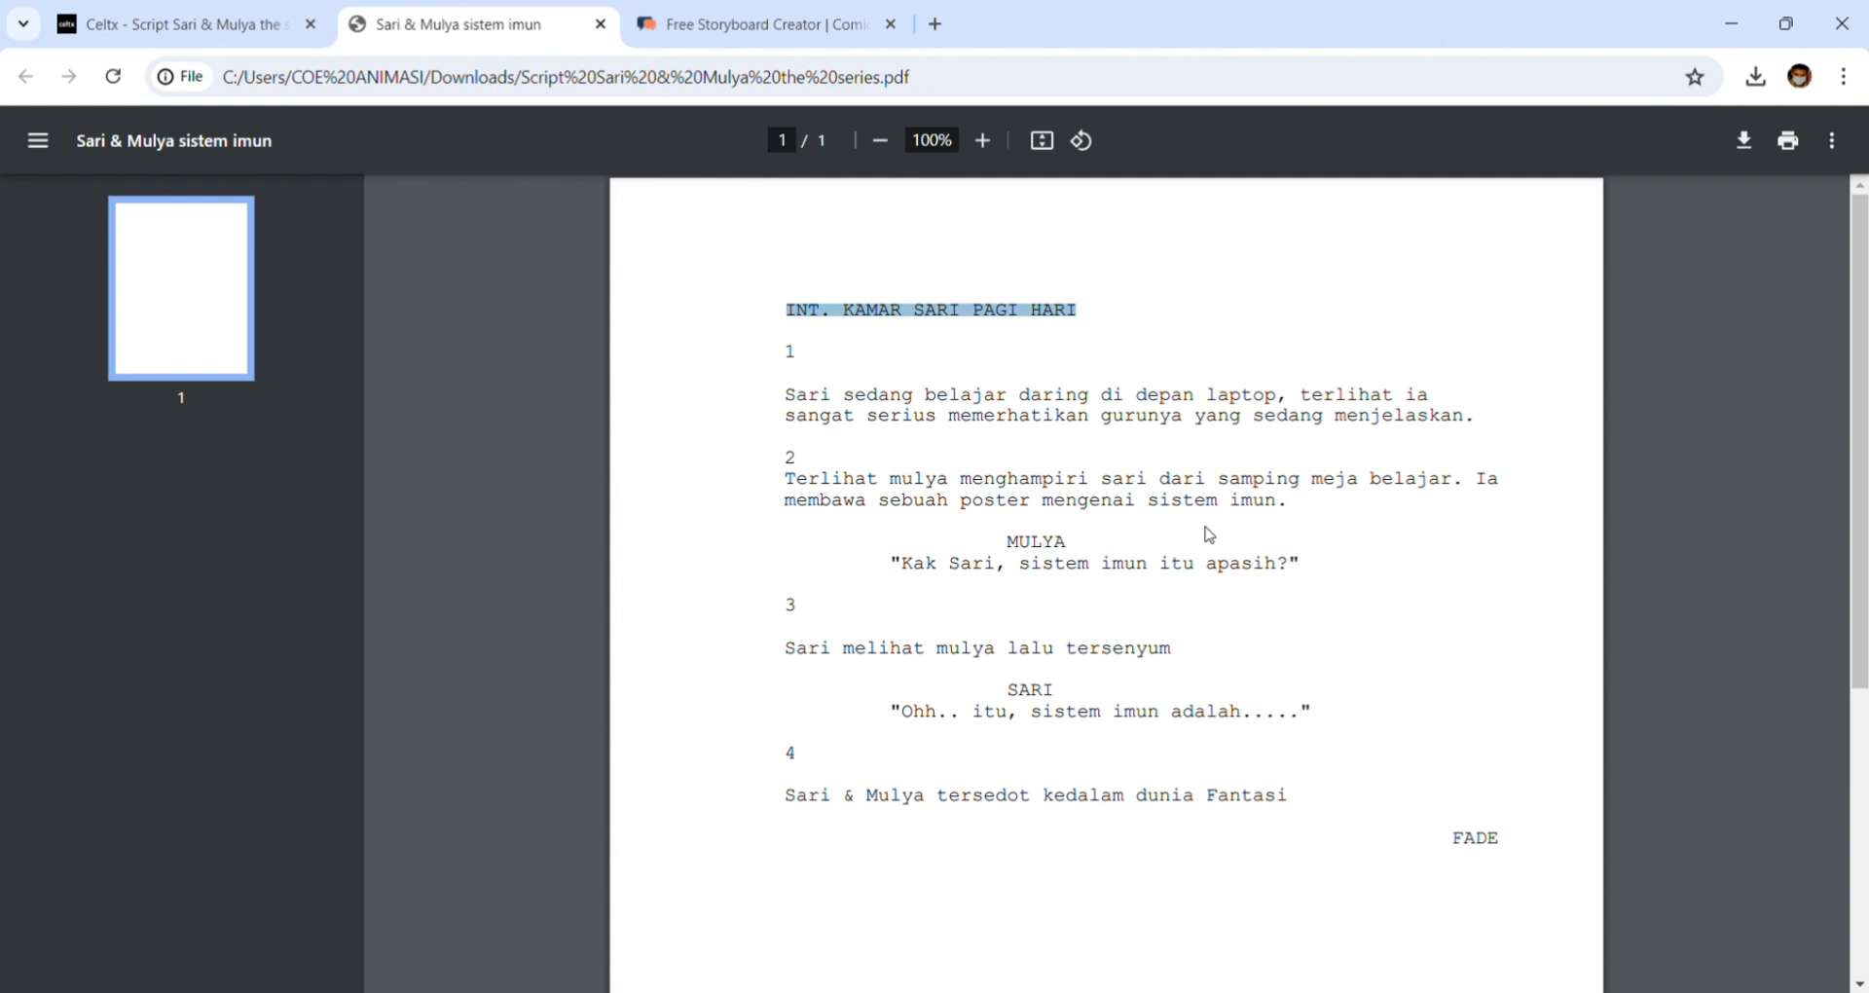
click(778, 22)
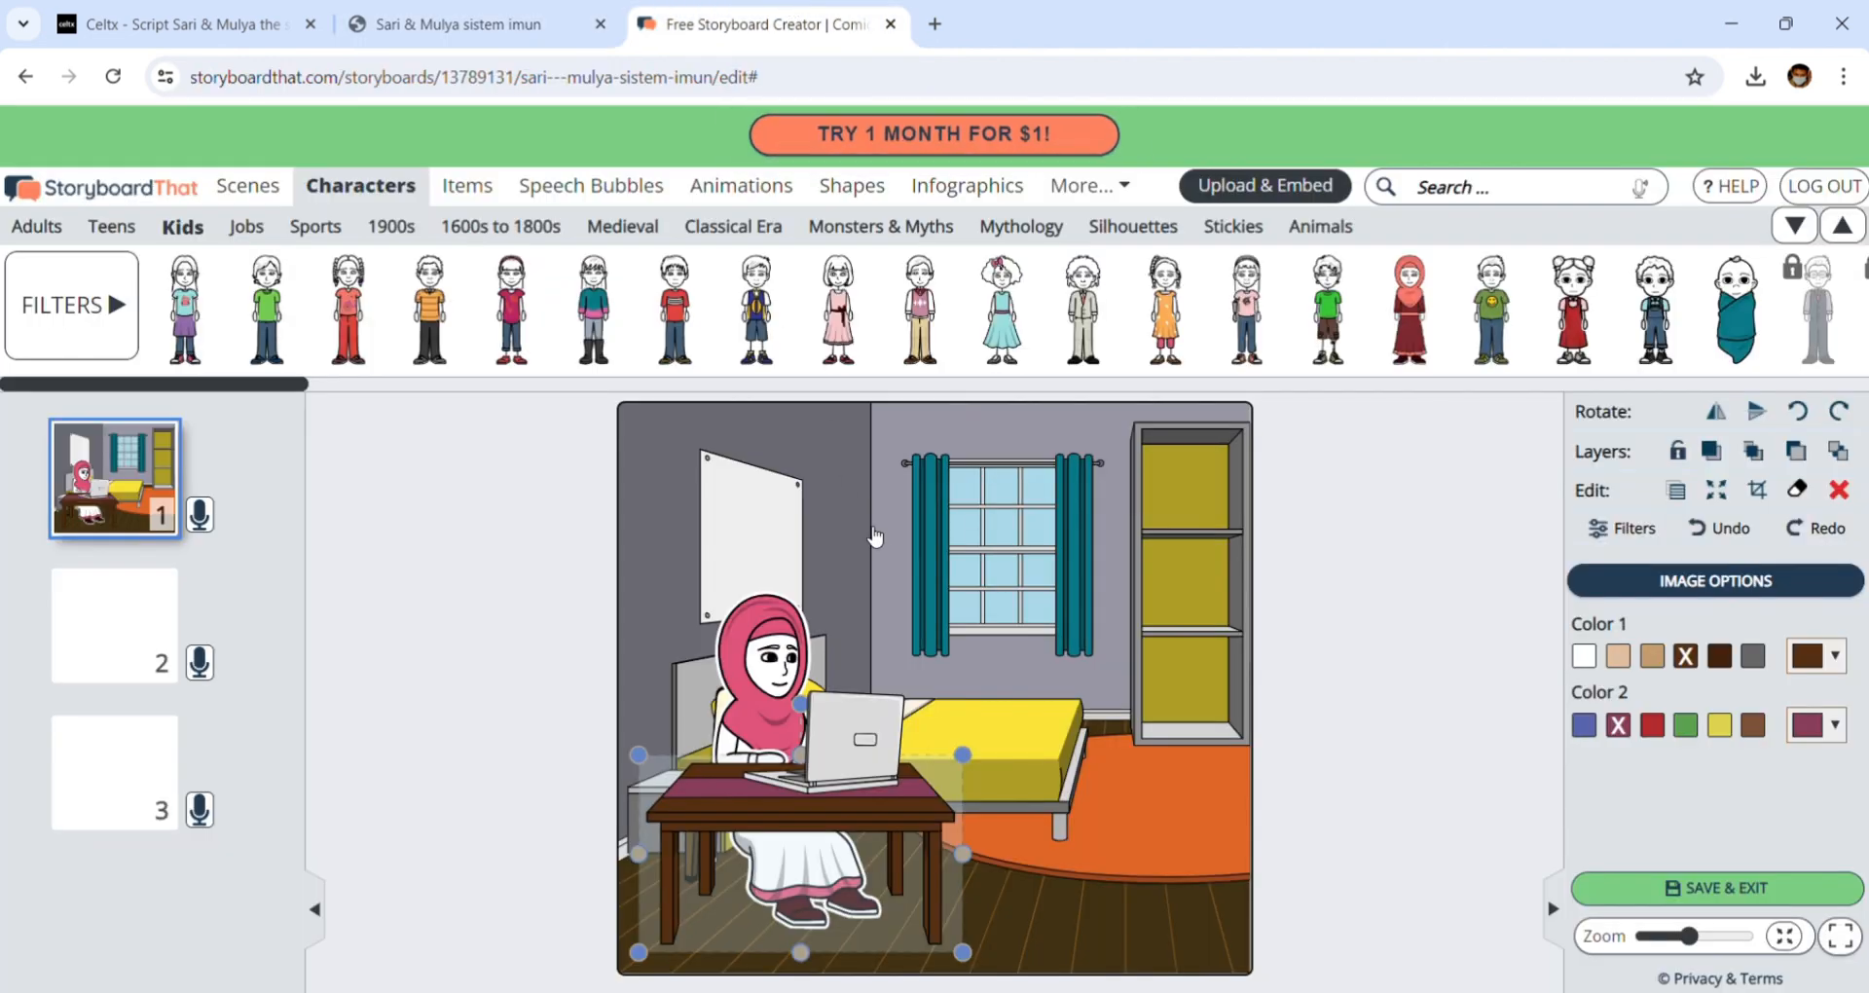
click(942, 494)
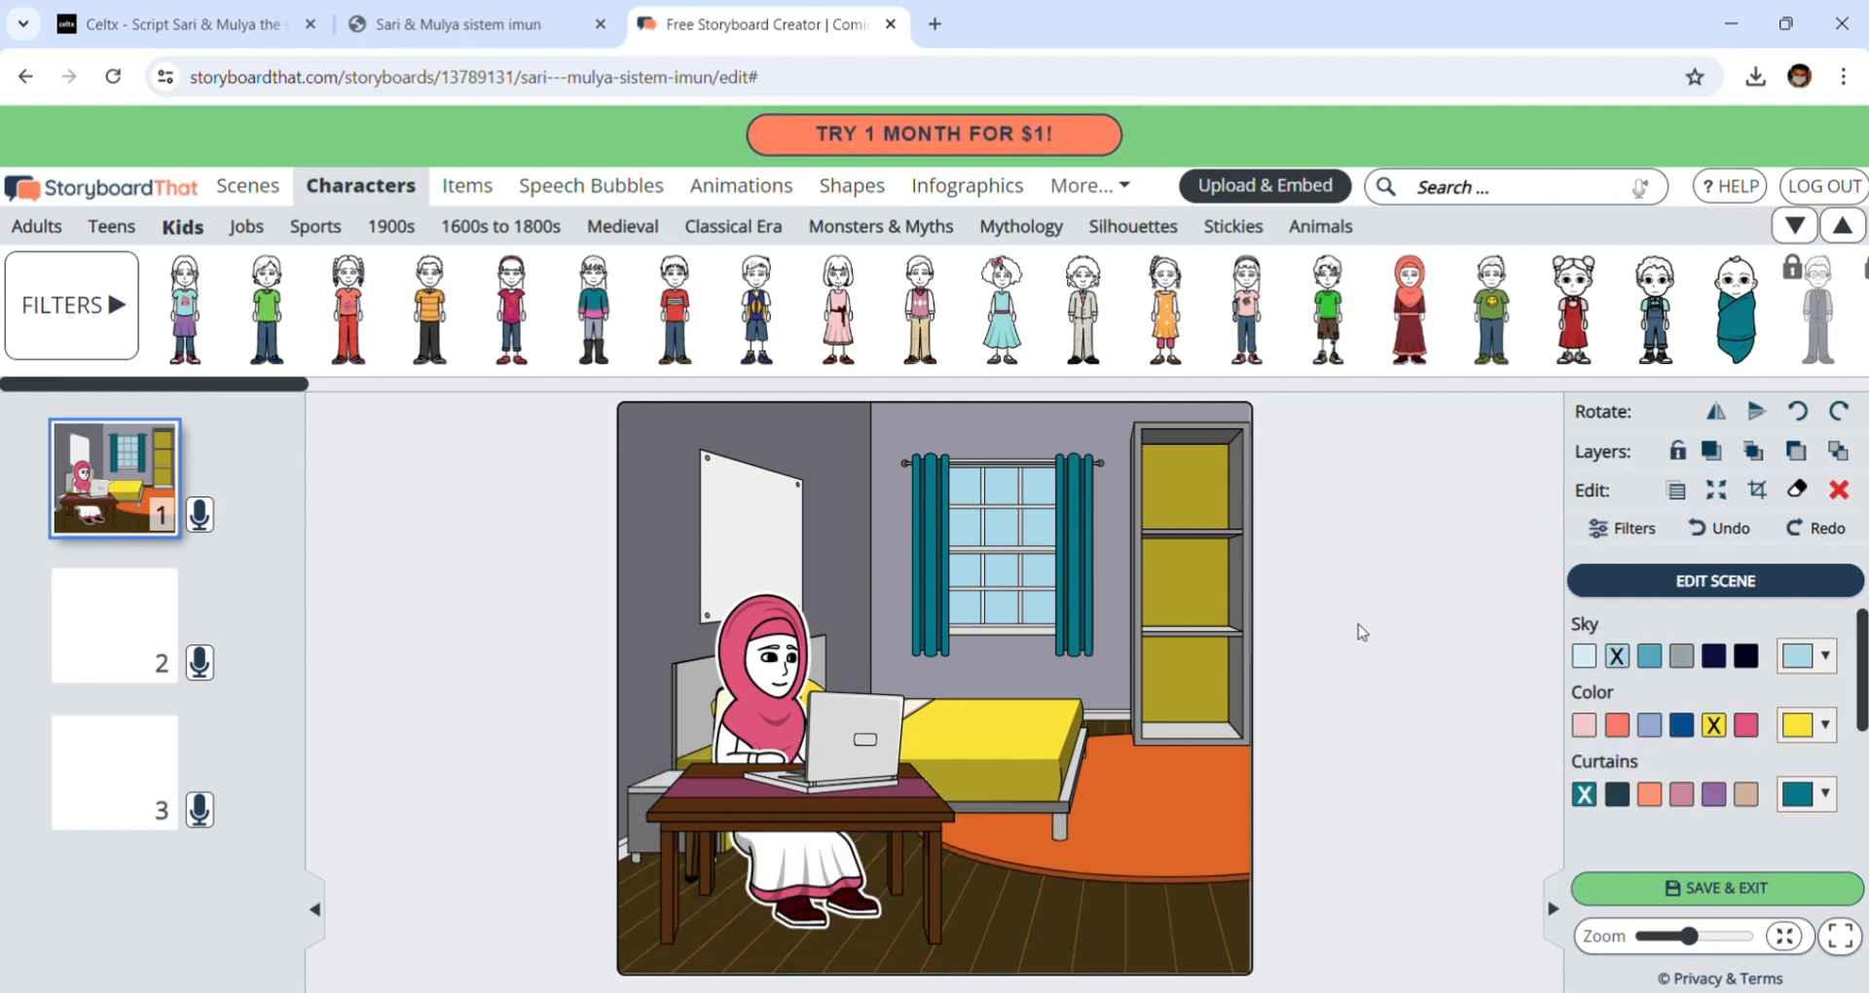
scroll(1632, 725, down, 2)
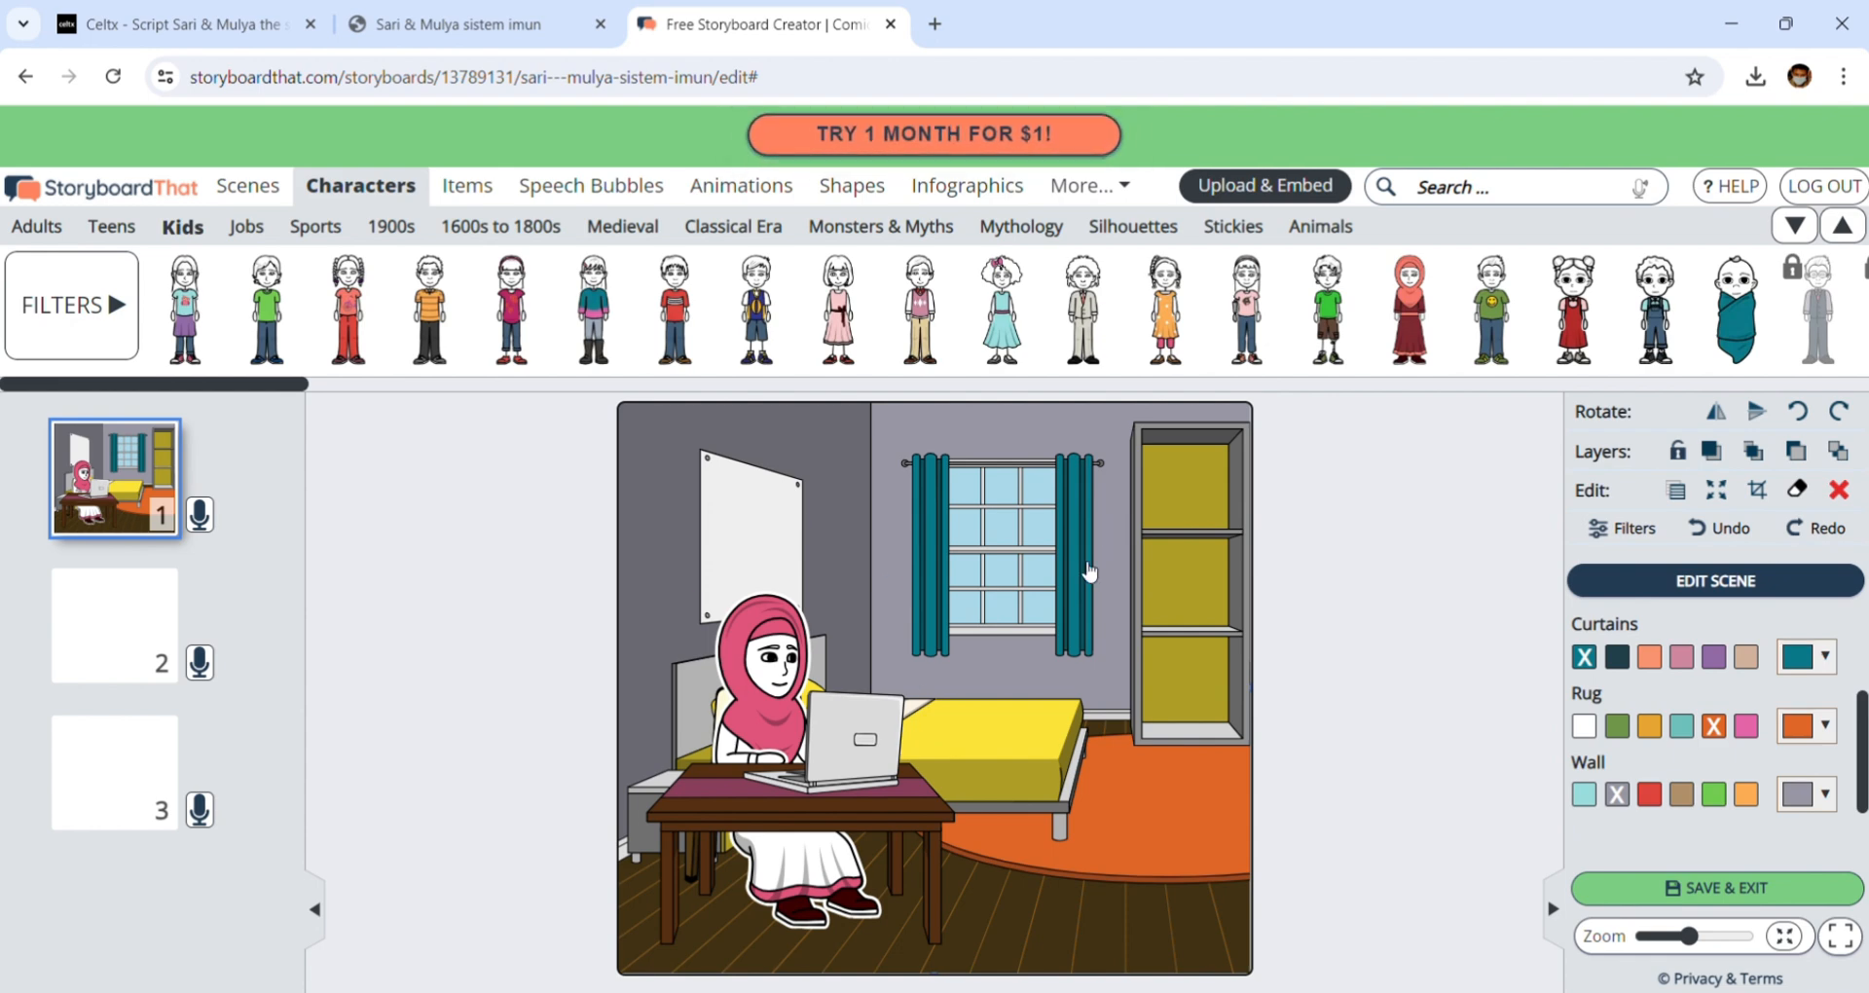
key(ctrl+a)
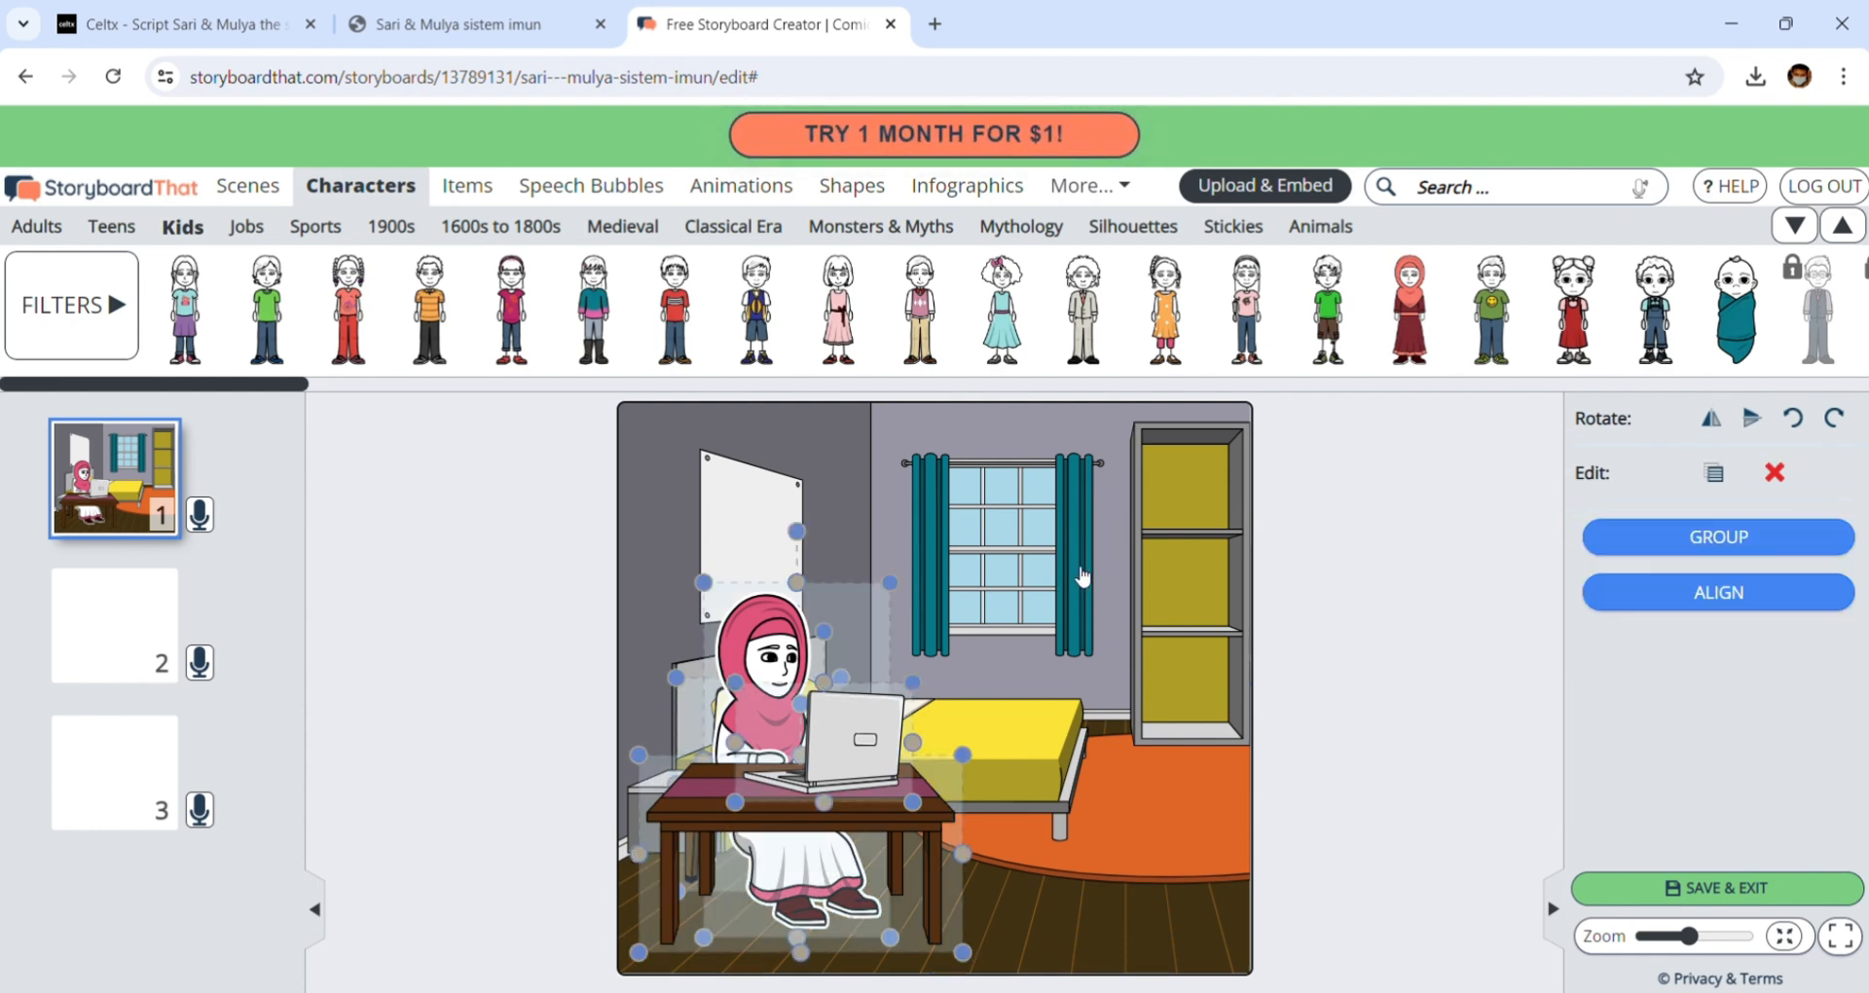
click(1657, 538)
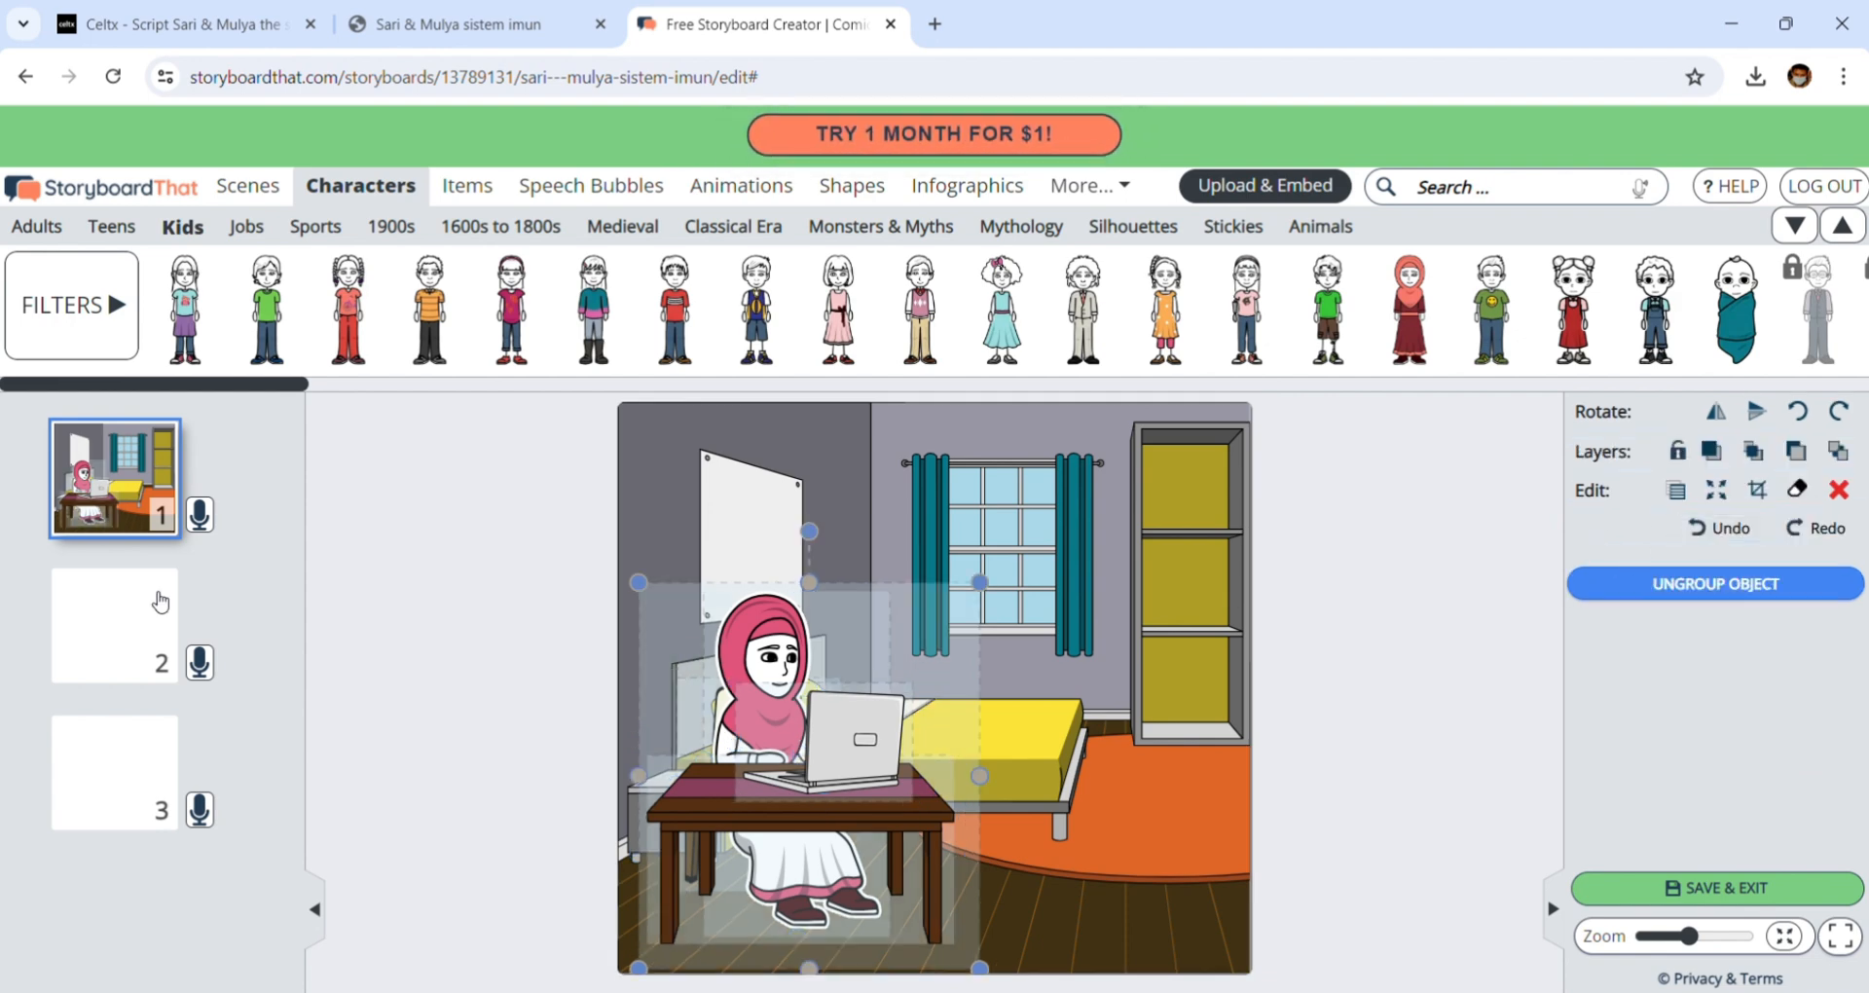
- Copy the first cell's complete scene into cells 2 and 3
click(125, 594)
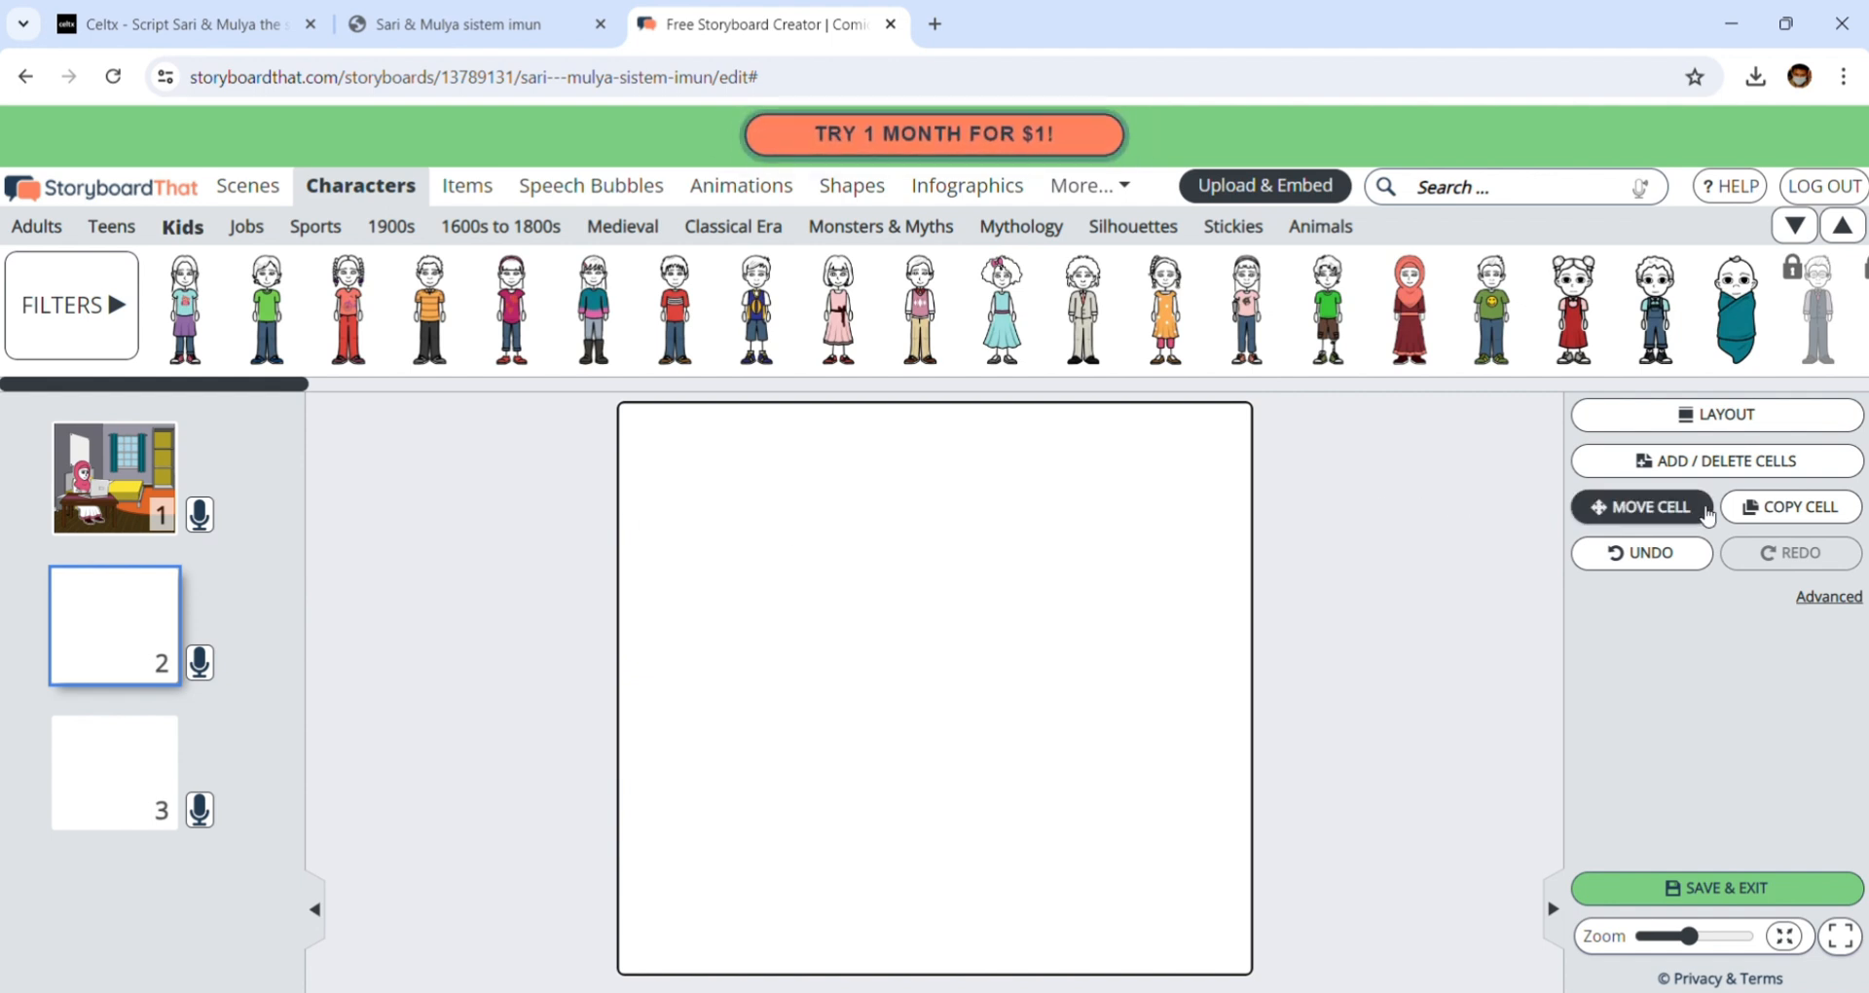
click(1791, 506)
click(133, 487)
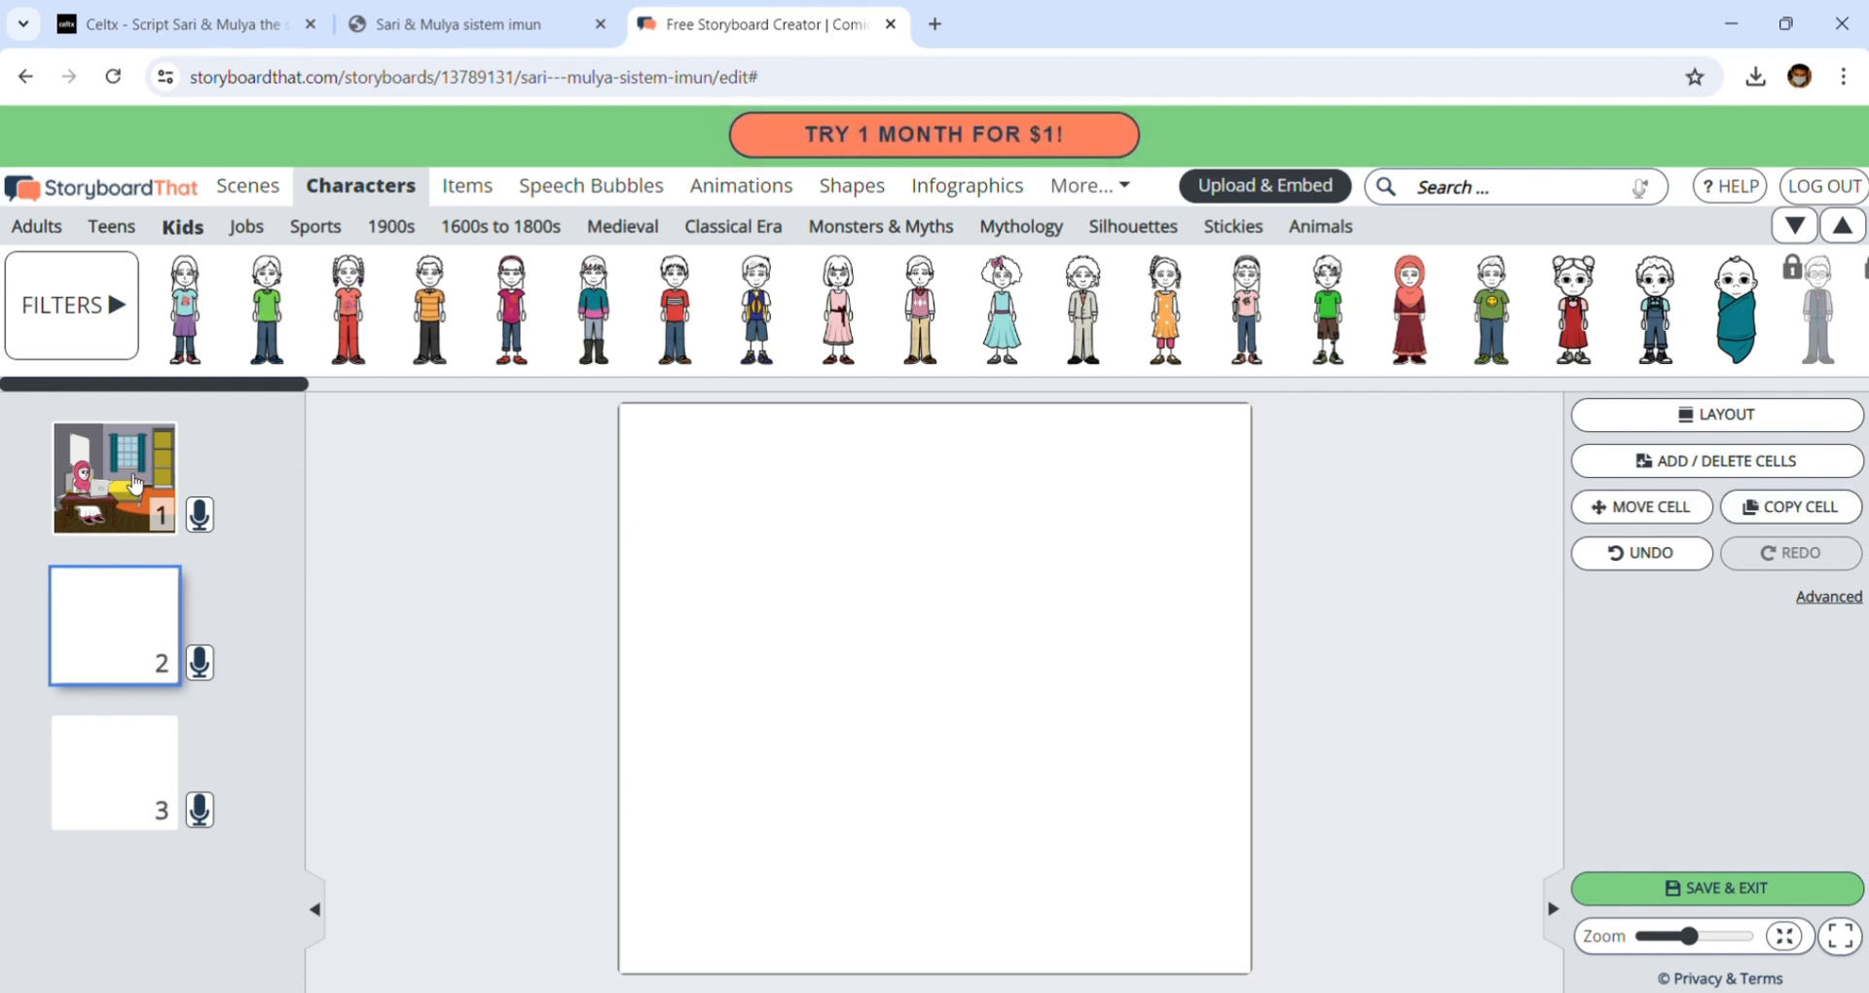
click(1803, 507)
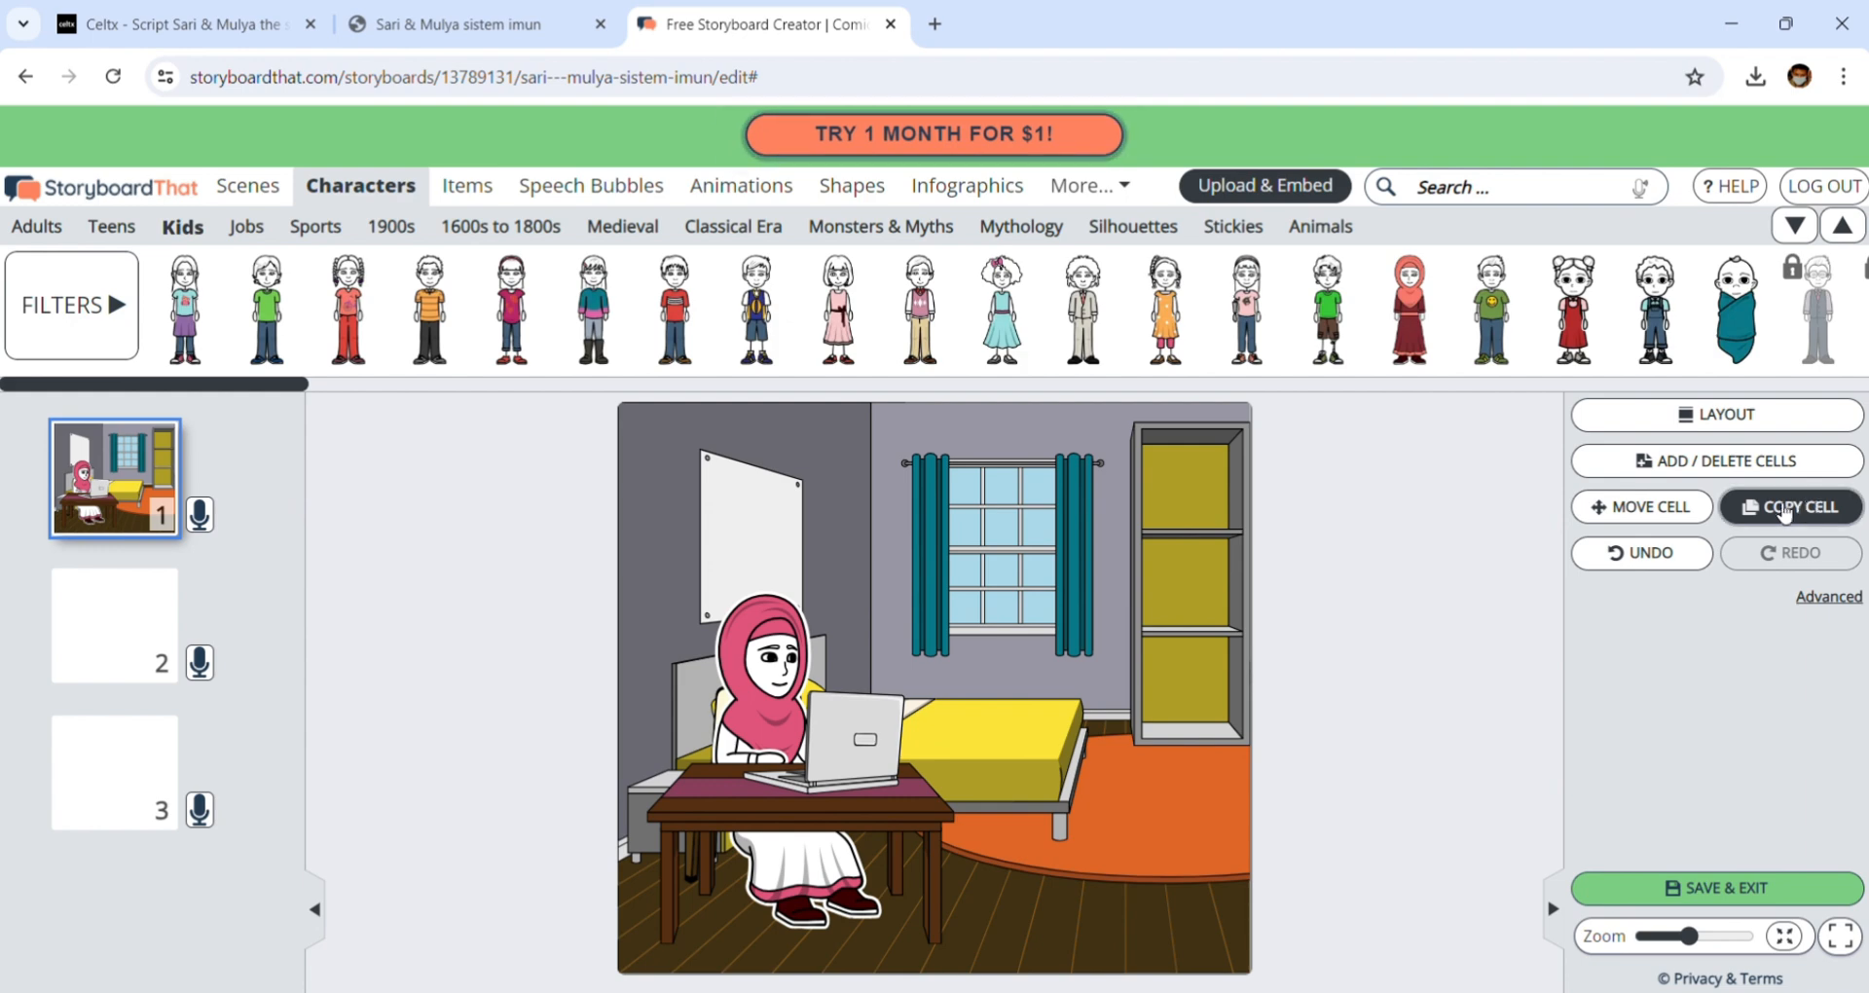
drag(550, 628, 1316, 598)
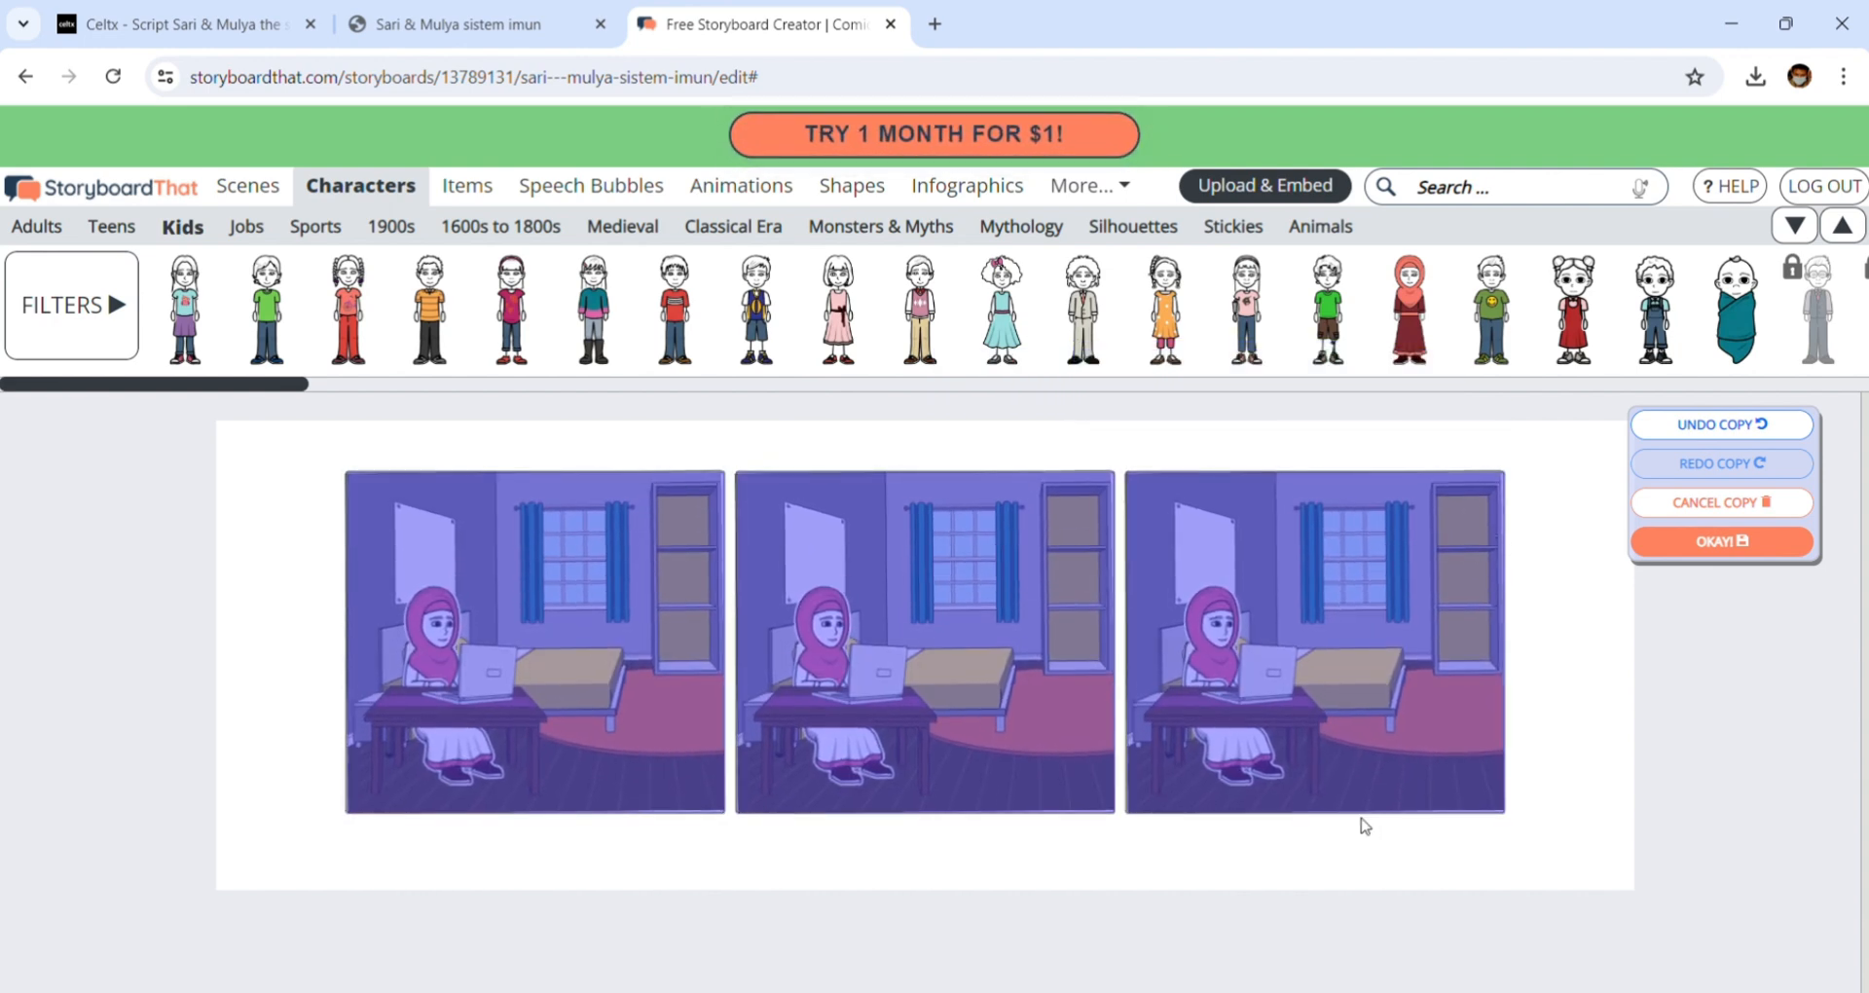
click(1747, 537)
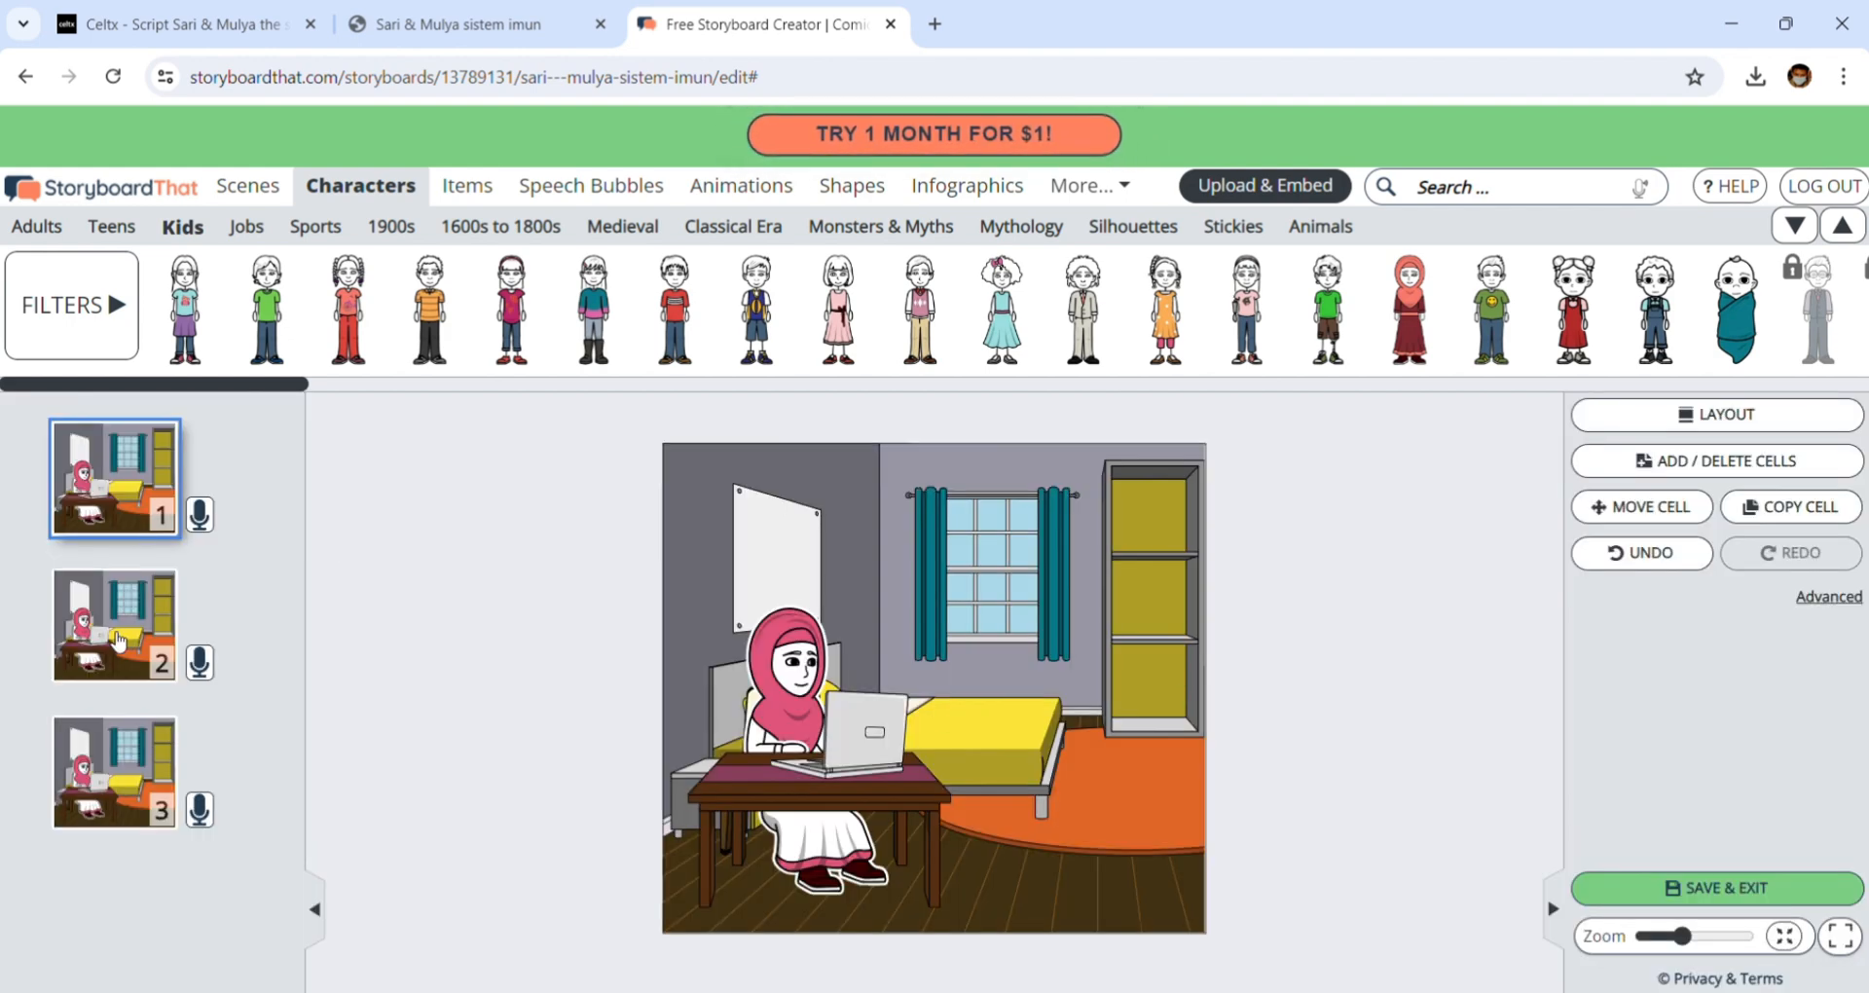
- Add the boy in overalls from the kids characters to the second cell, standing in front of the bed
click(117, 640)
click(110, 752)
click(93, 623)
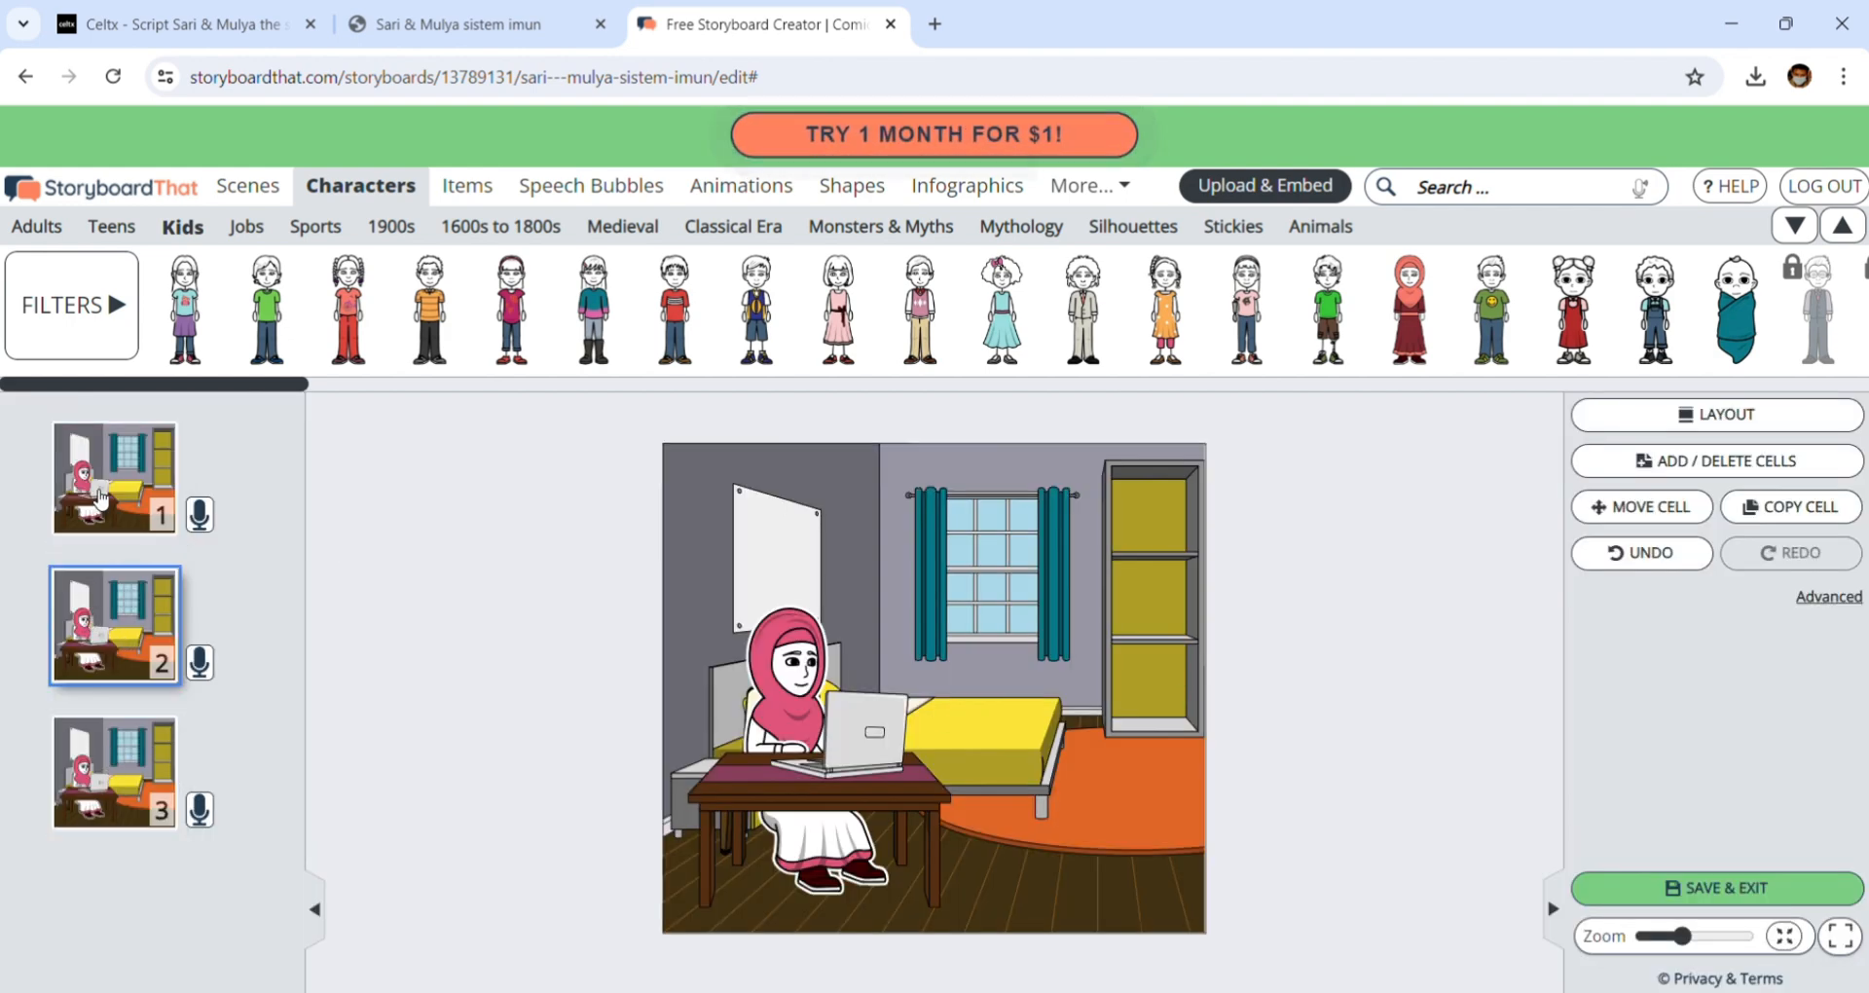
click(102, 501)
click(115, 628)
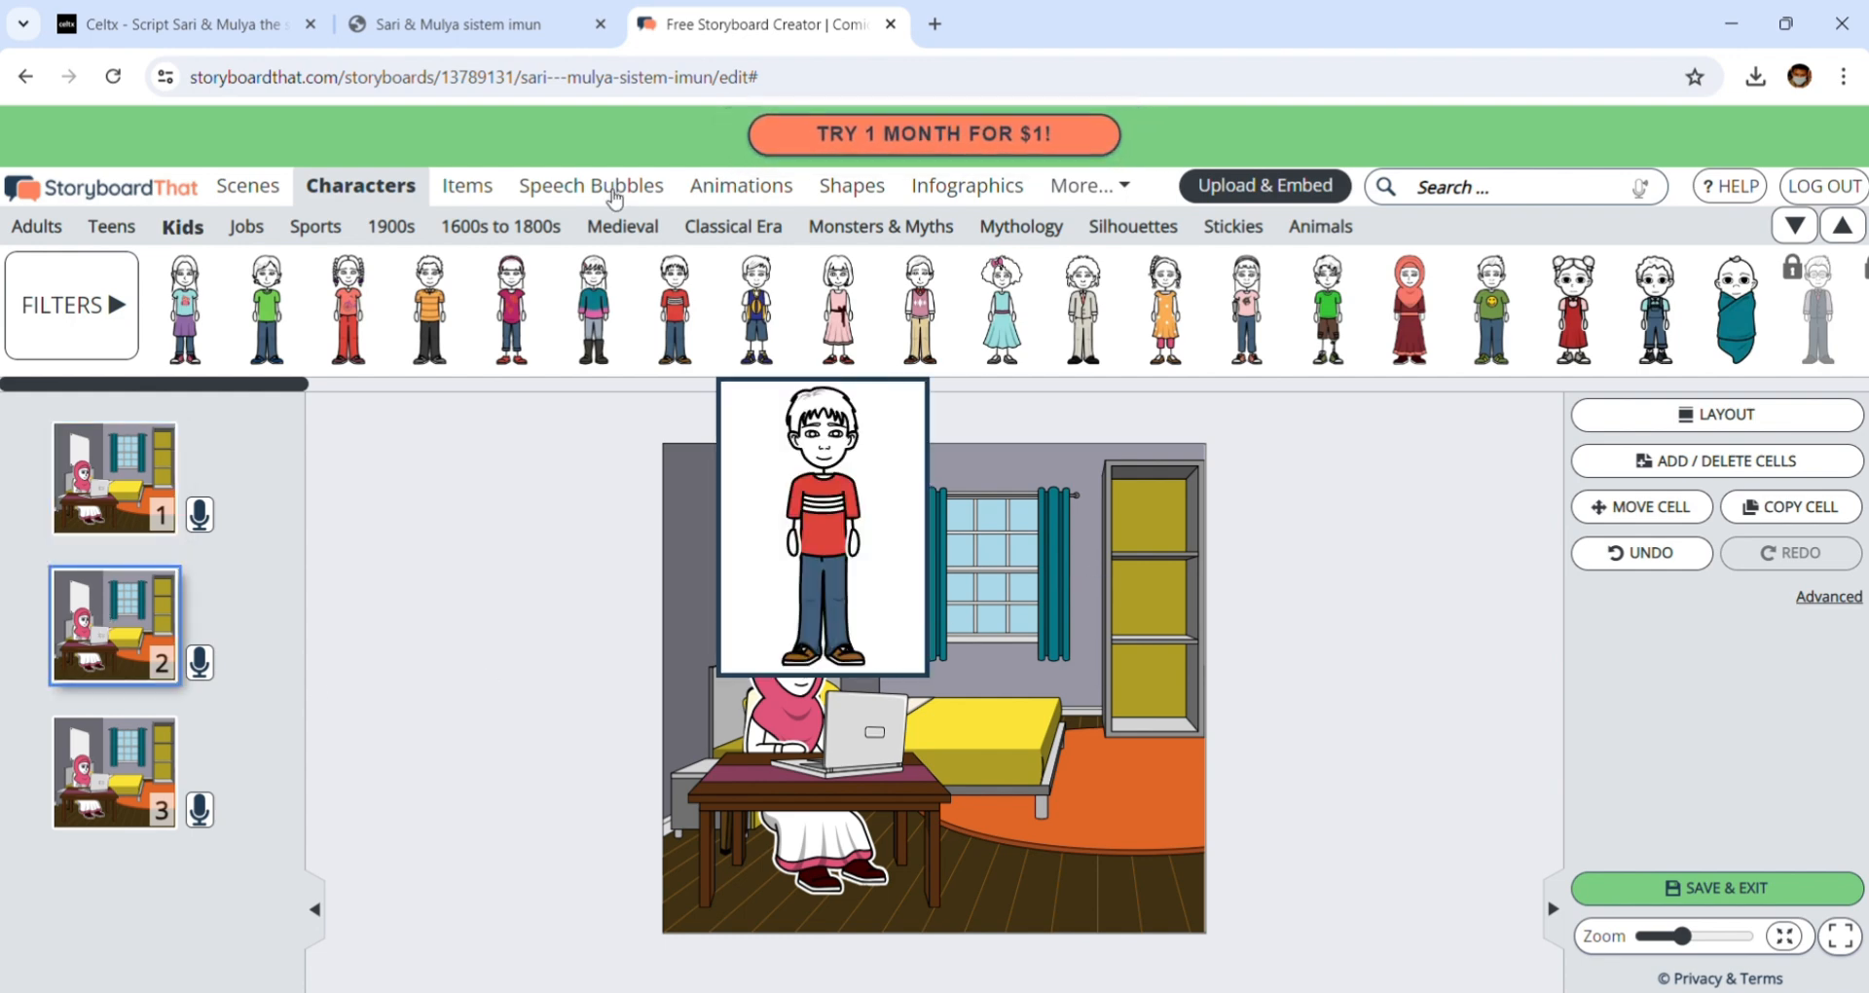
mouse_move(589, 313)
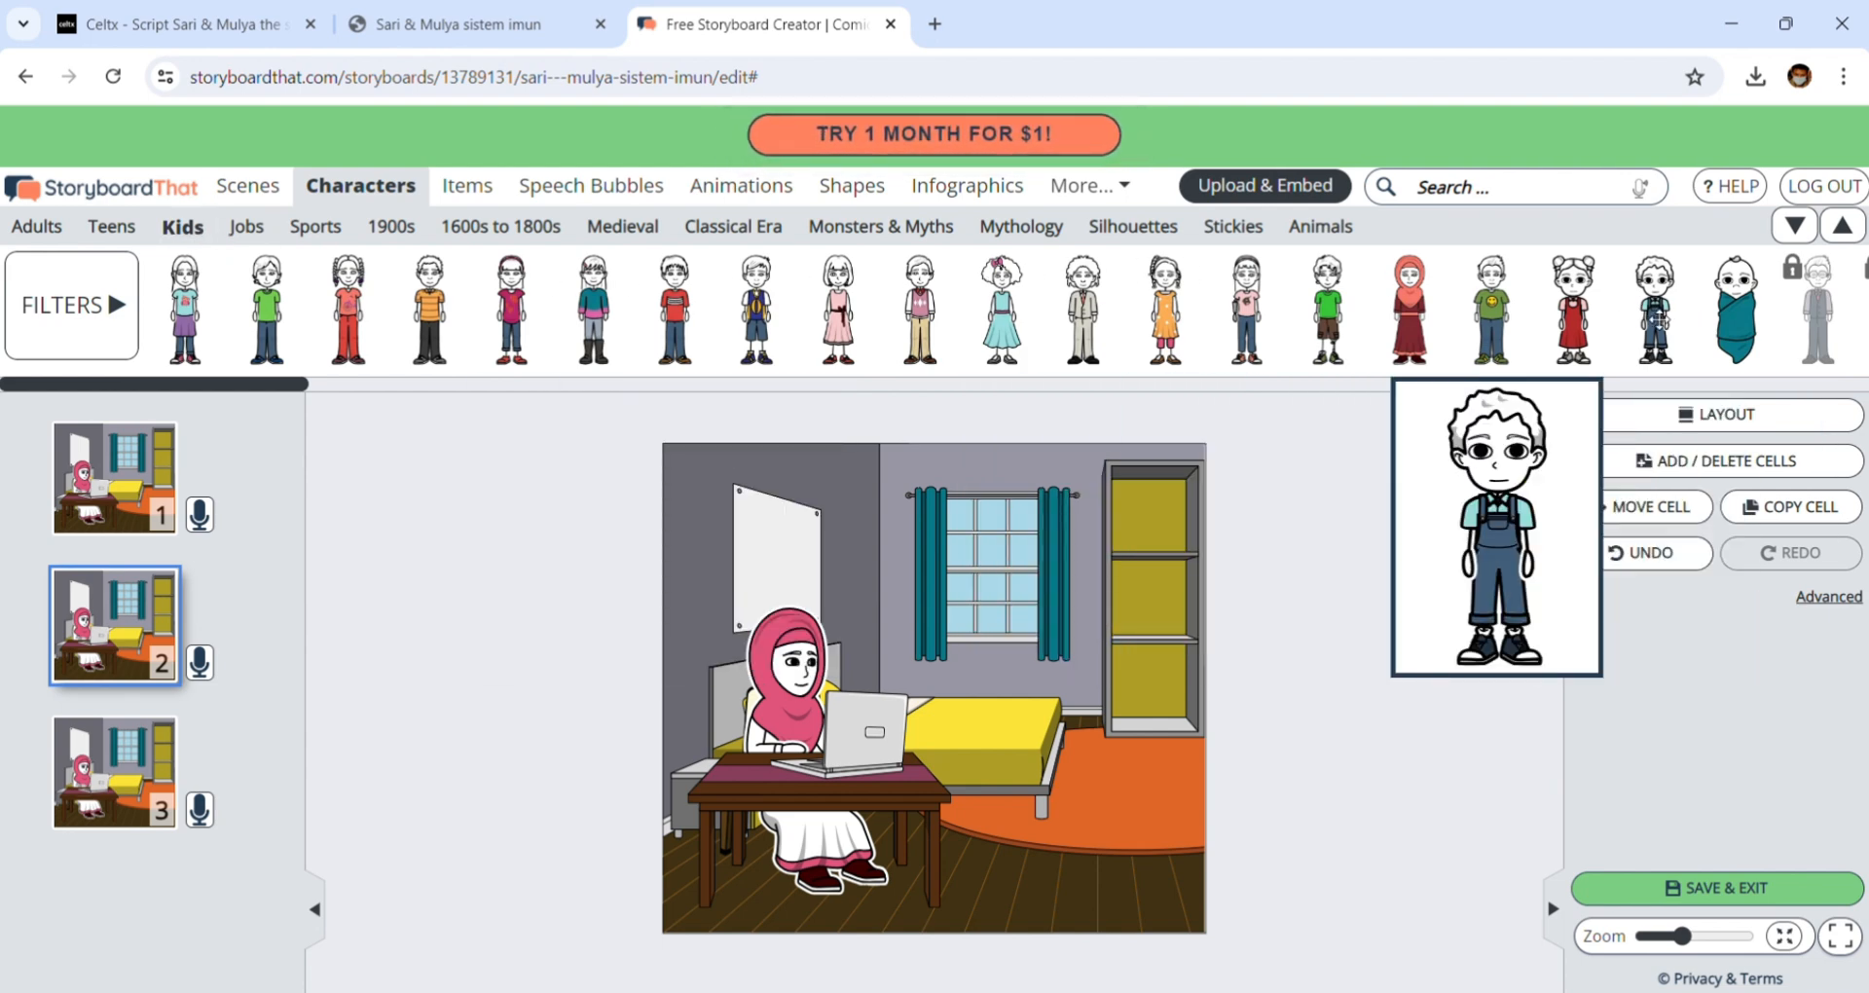
drag(1674, 316, 1049, 771)
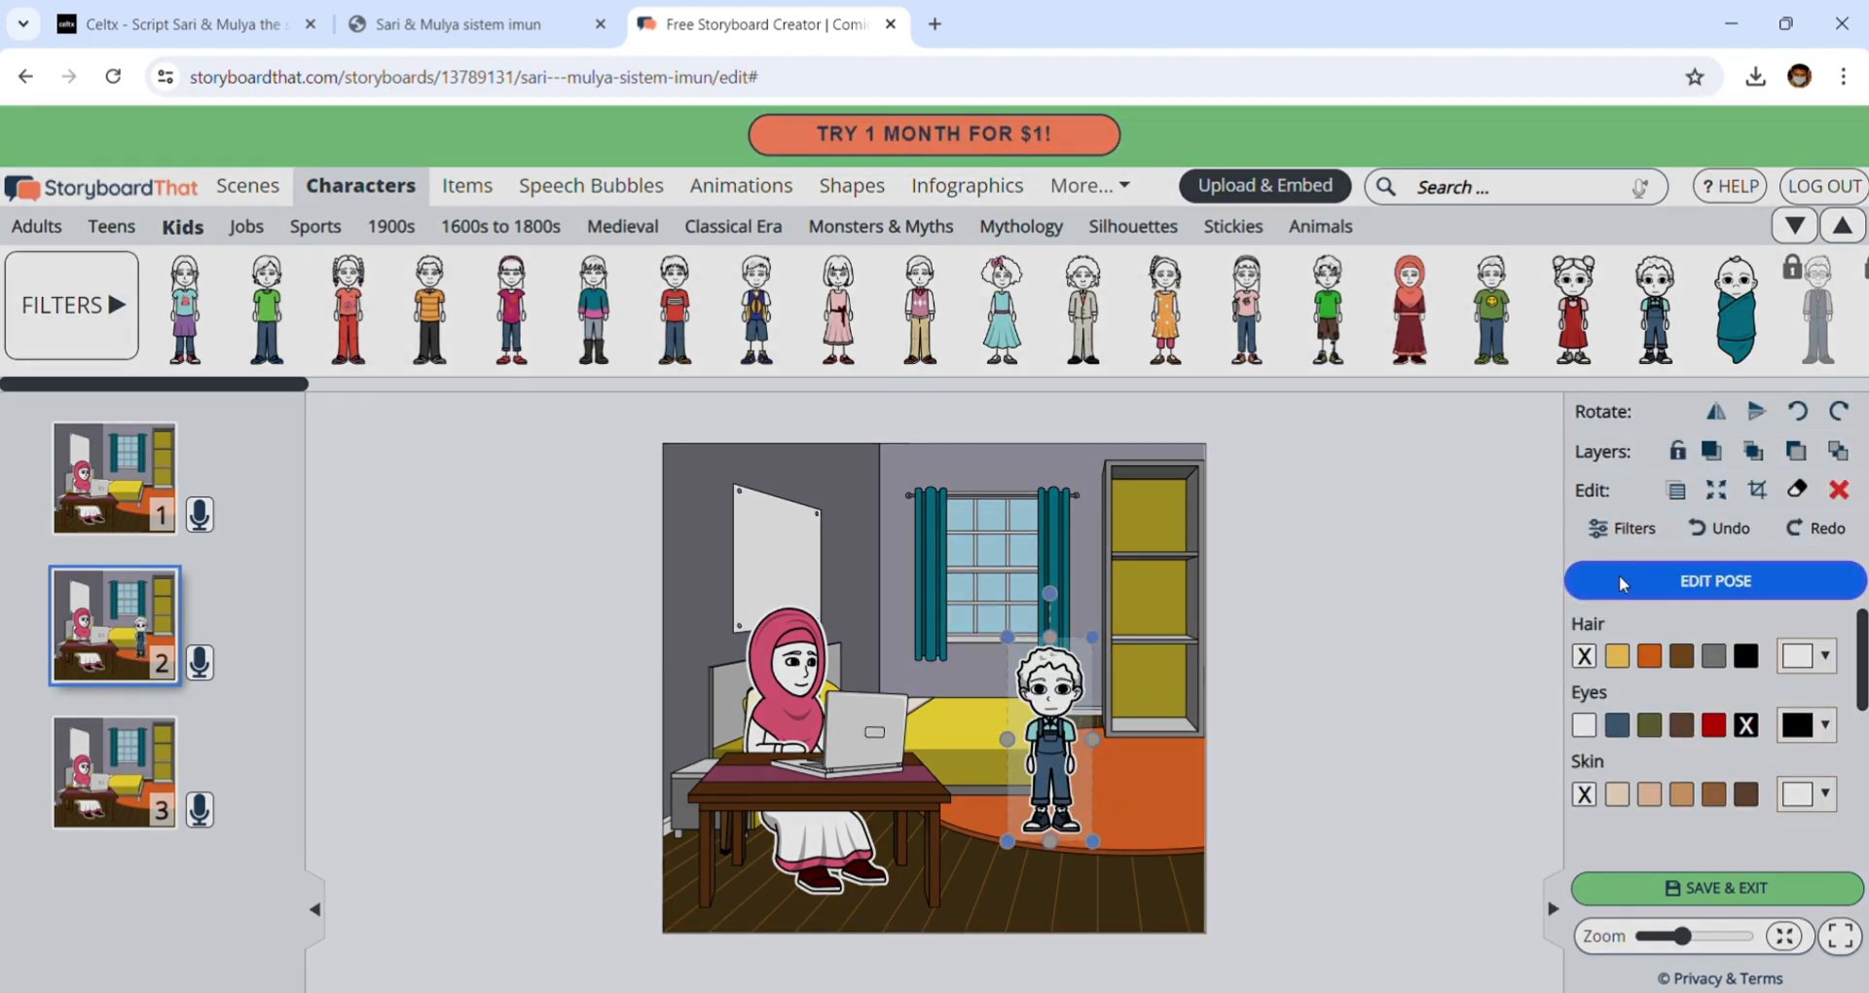
- Edit the boy's pose so he faces left with orange hair and an open-mouthed laughing expression
click(1619, 581)
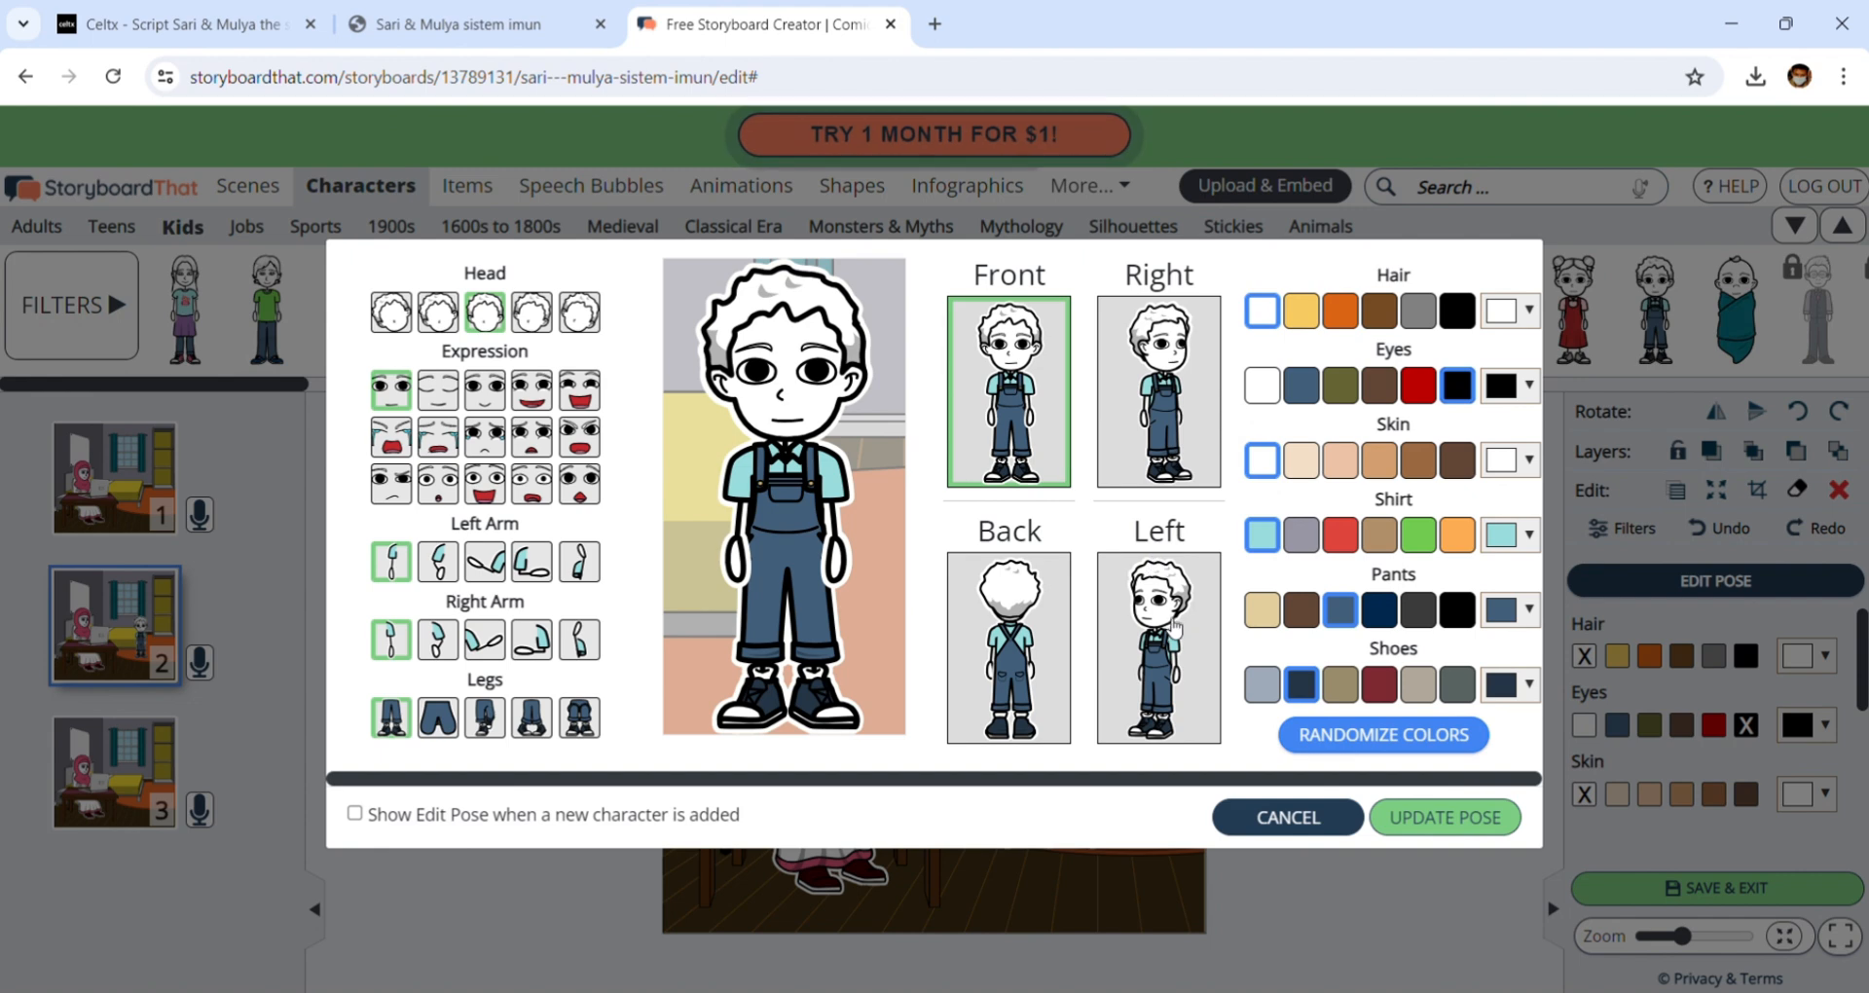
click(1129, 658)
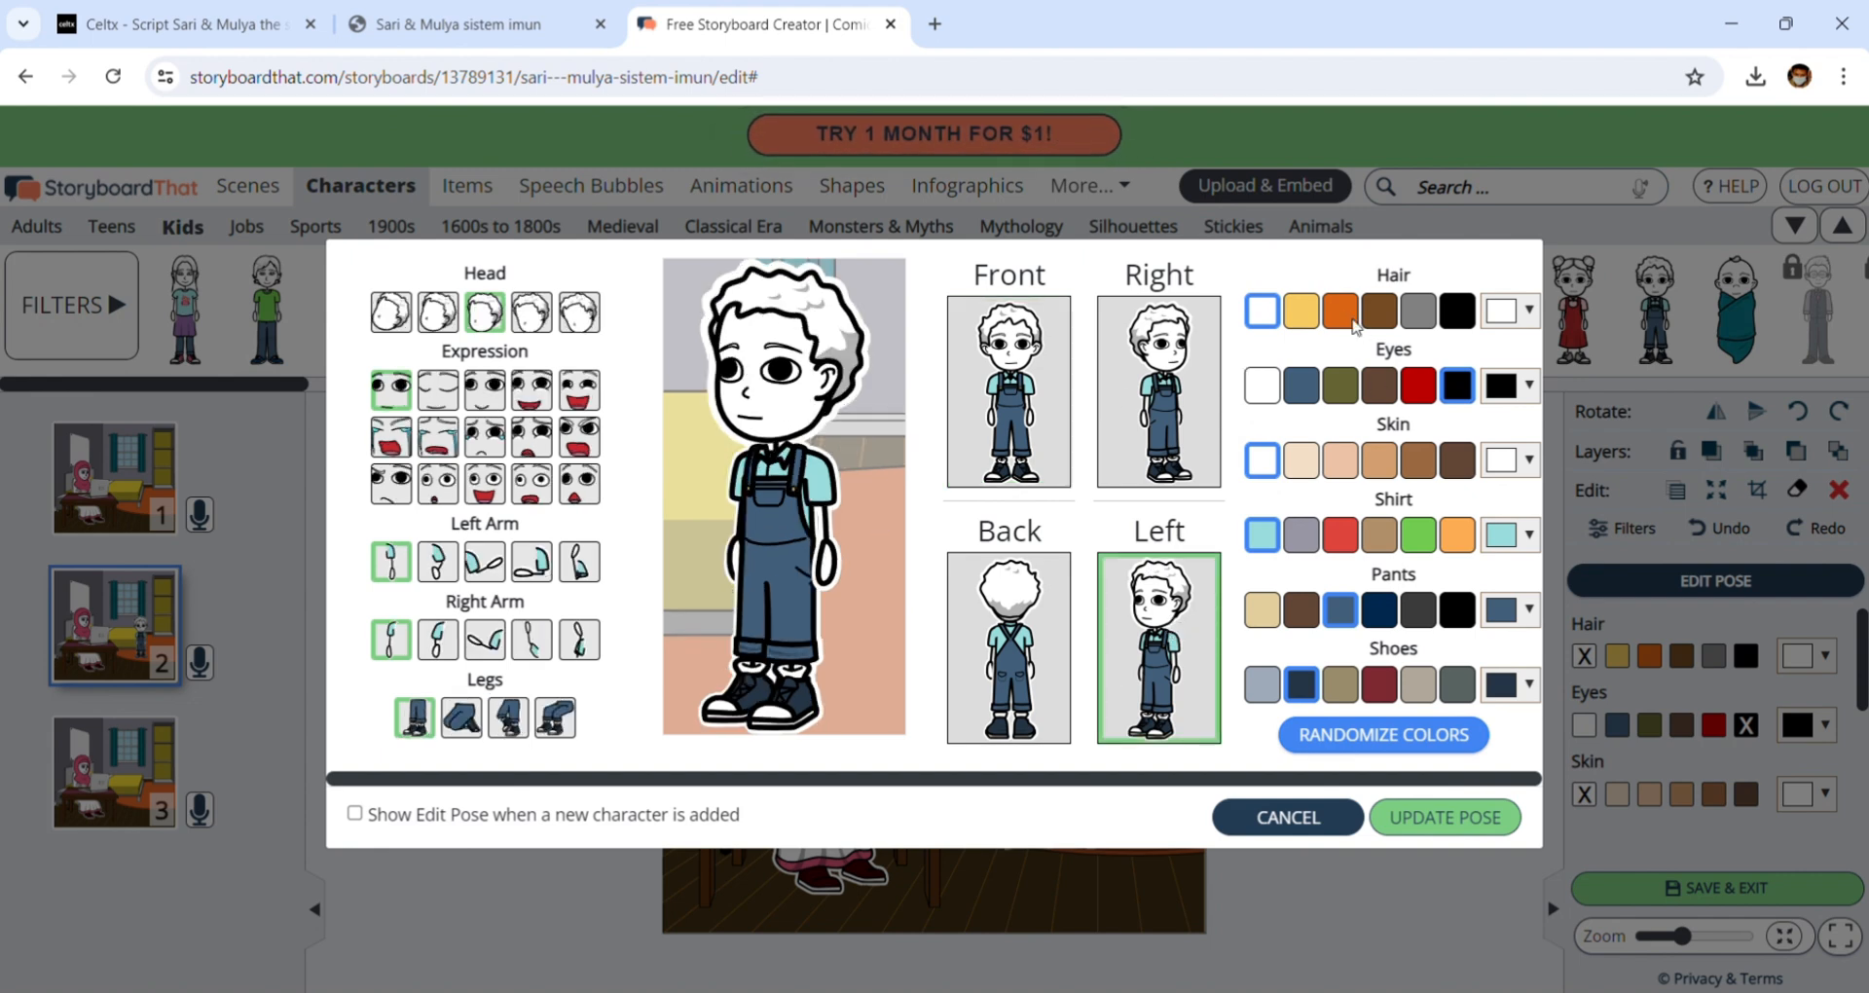
click(1340, 310)
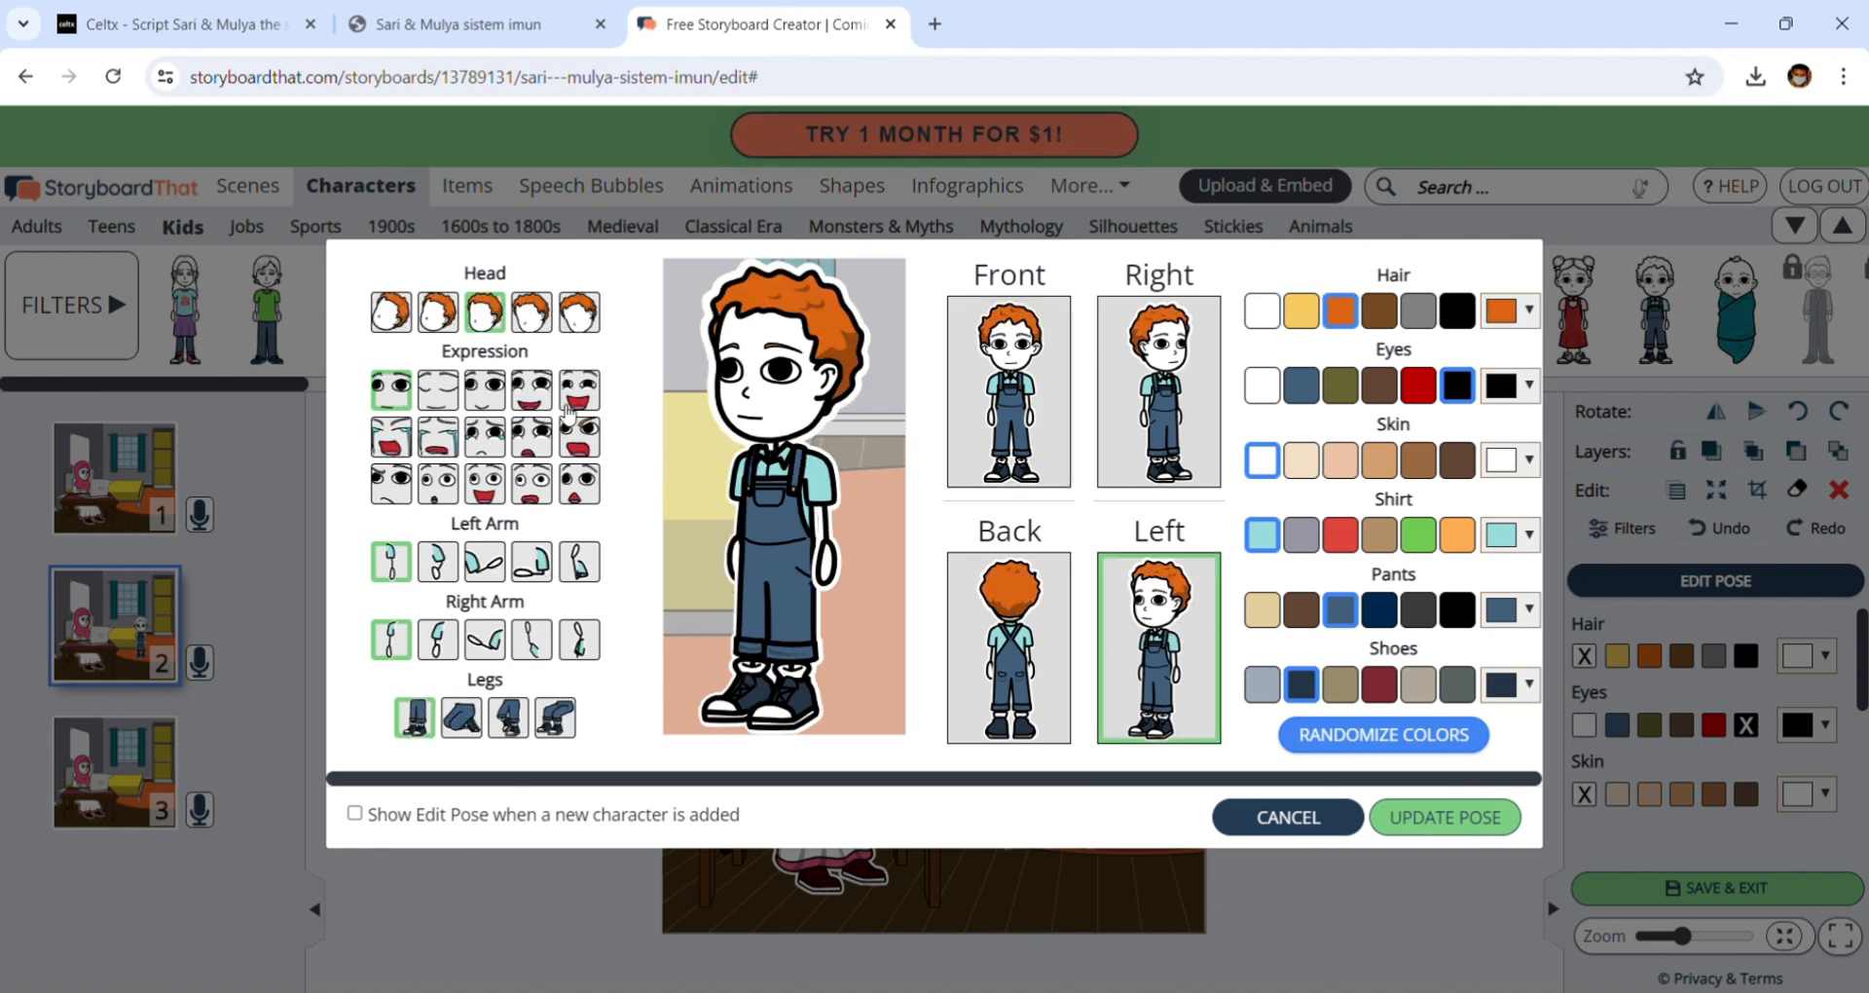
click(582, 390)
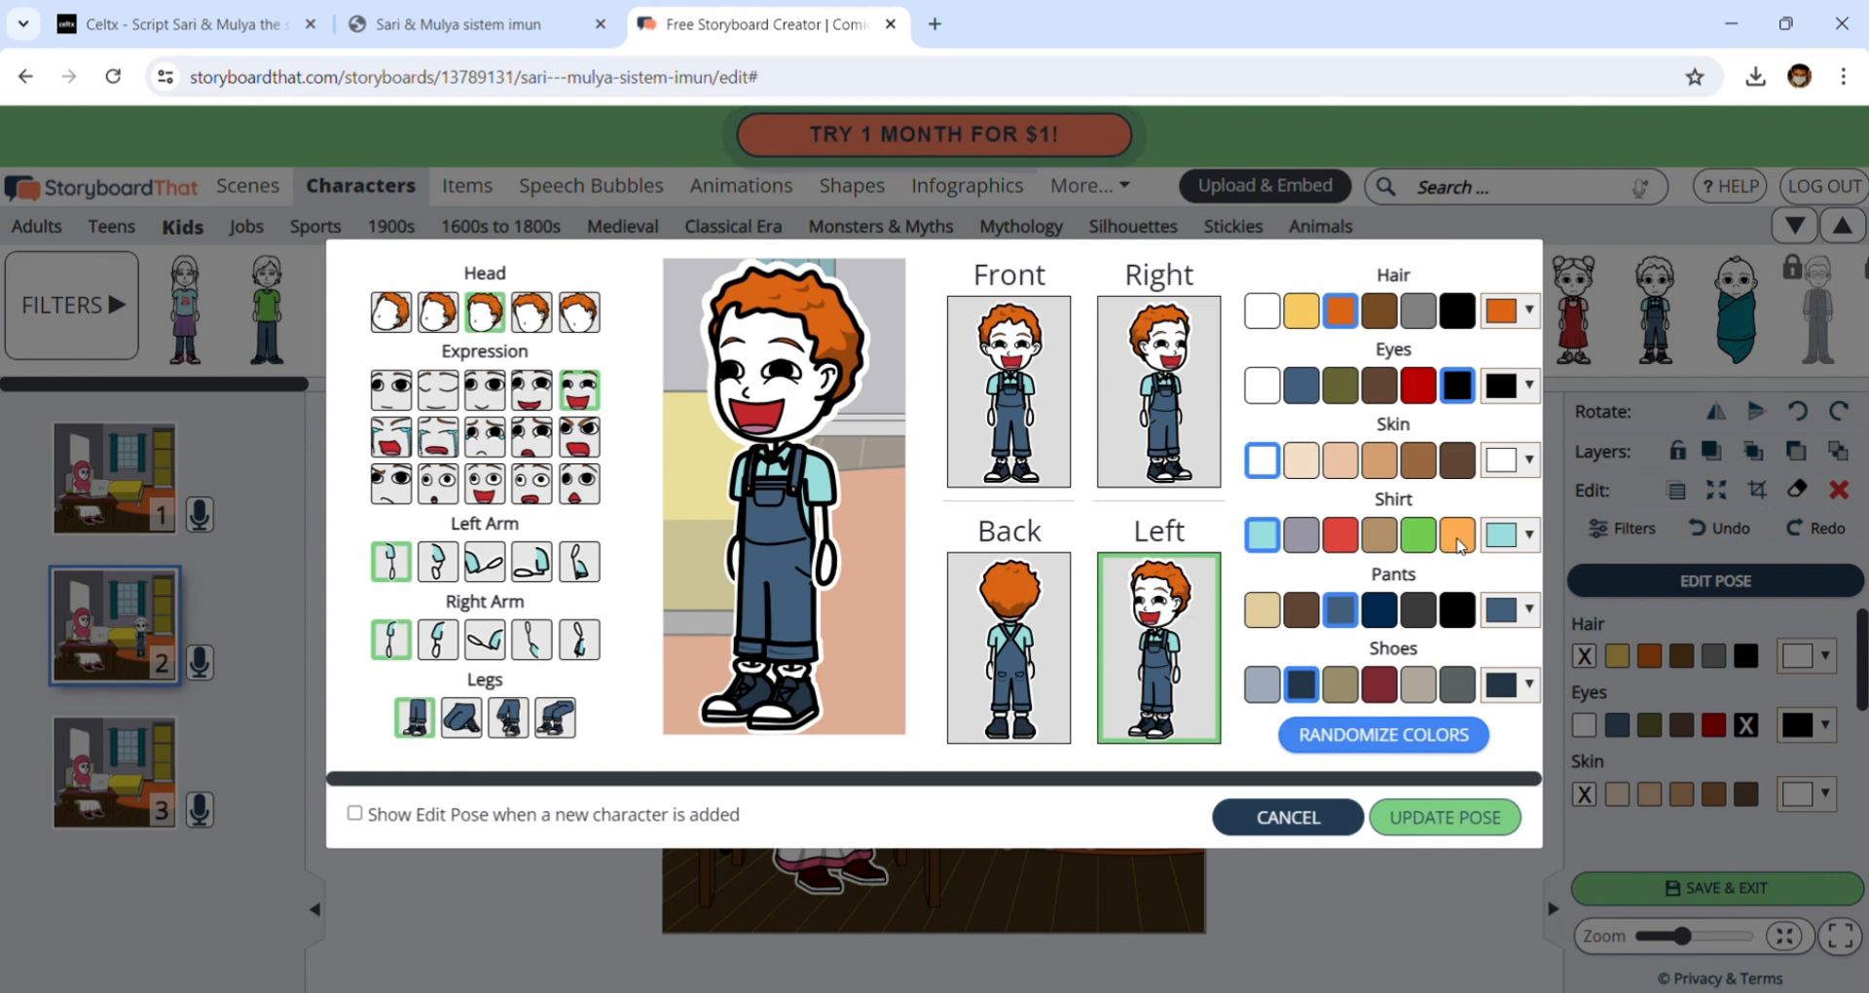
- Give the boy an orange shirt, try maroon and brown pants before settling on tan, and make his hair black
click(1456, 535)
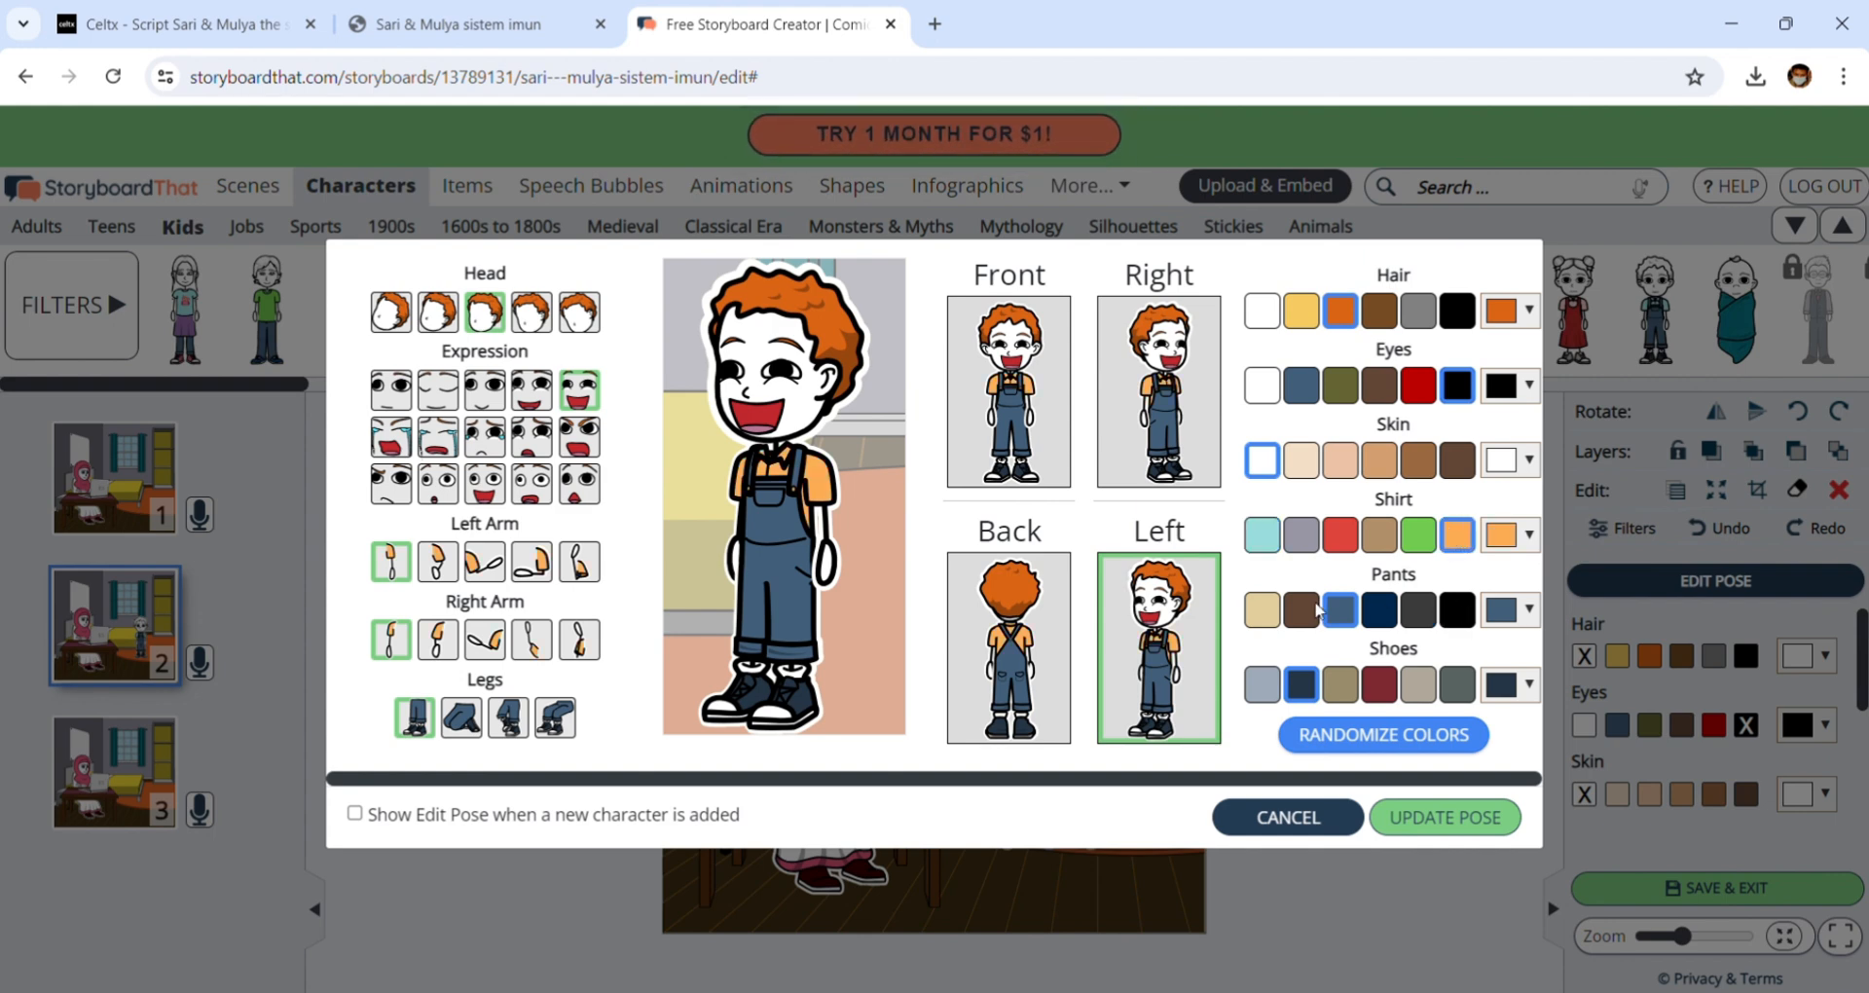
click(1264, 610)
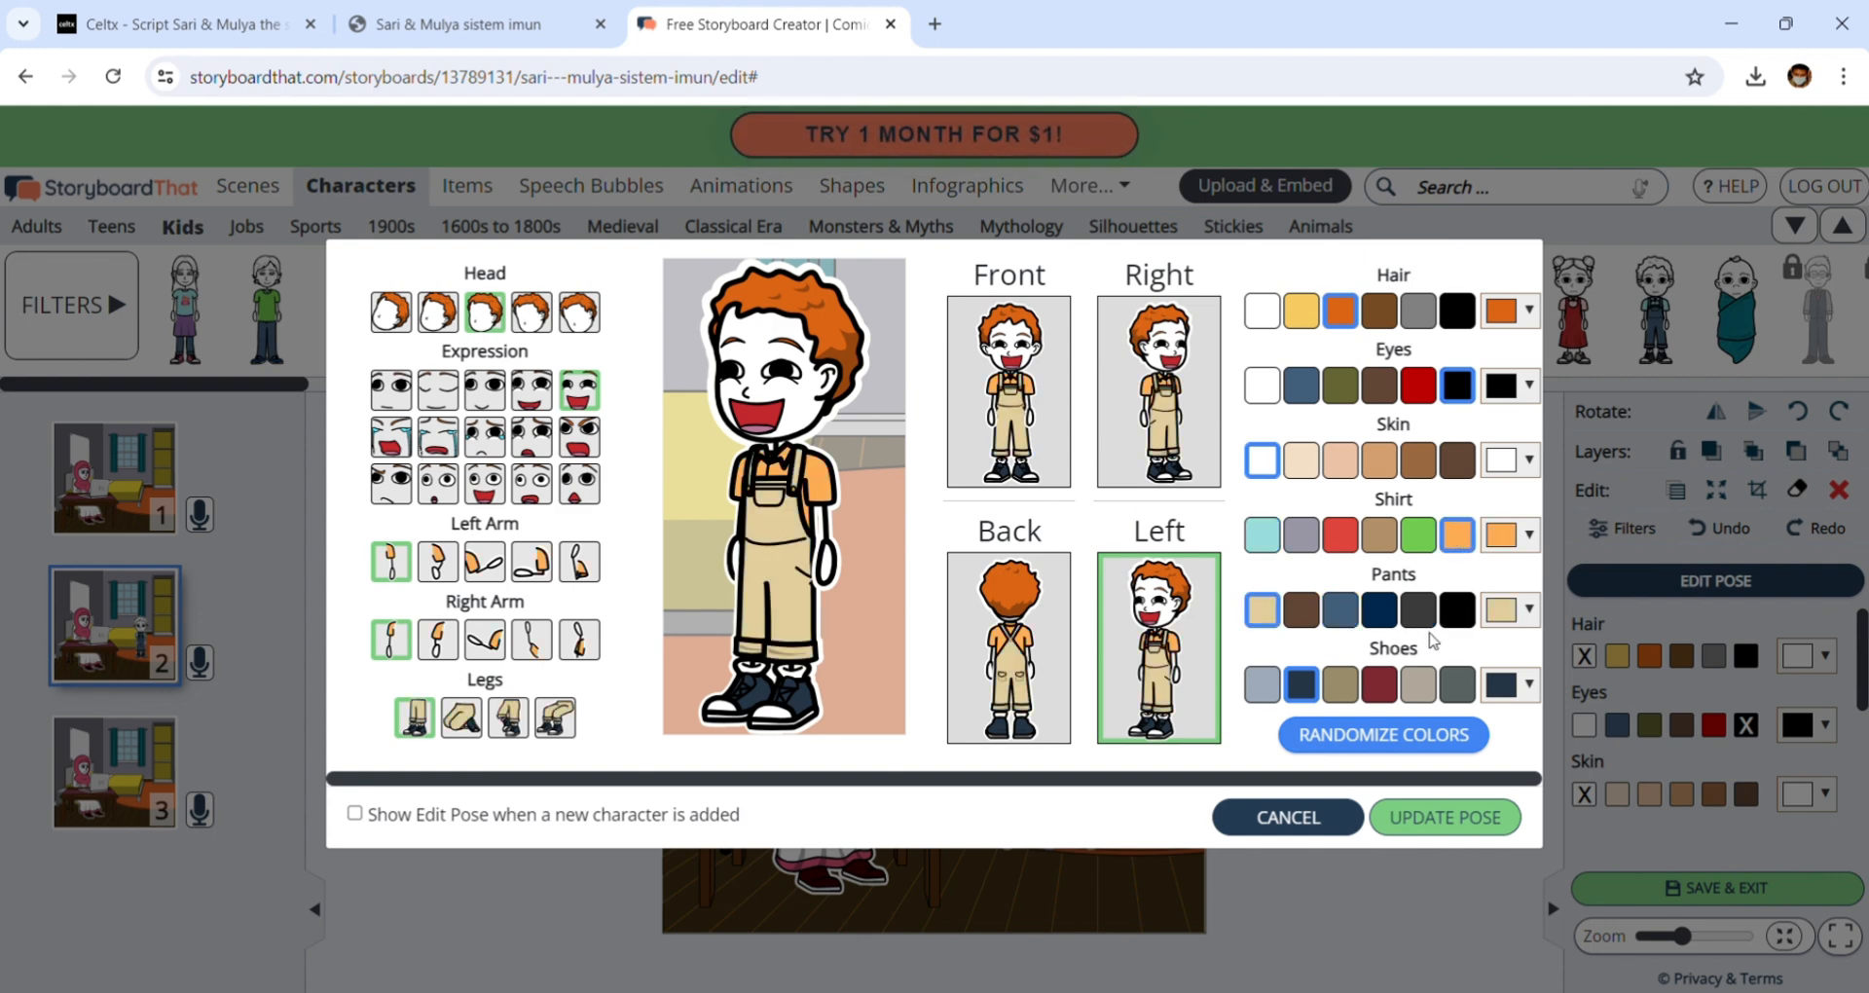
click(1520, 611)
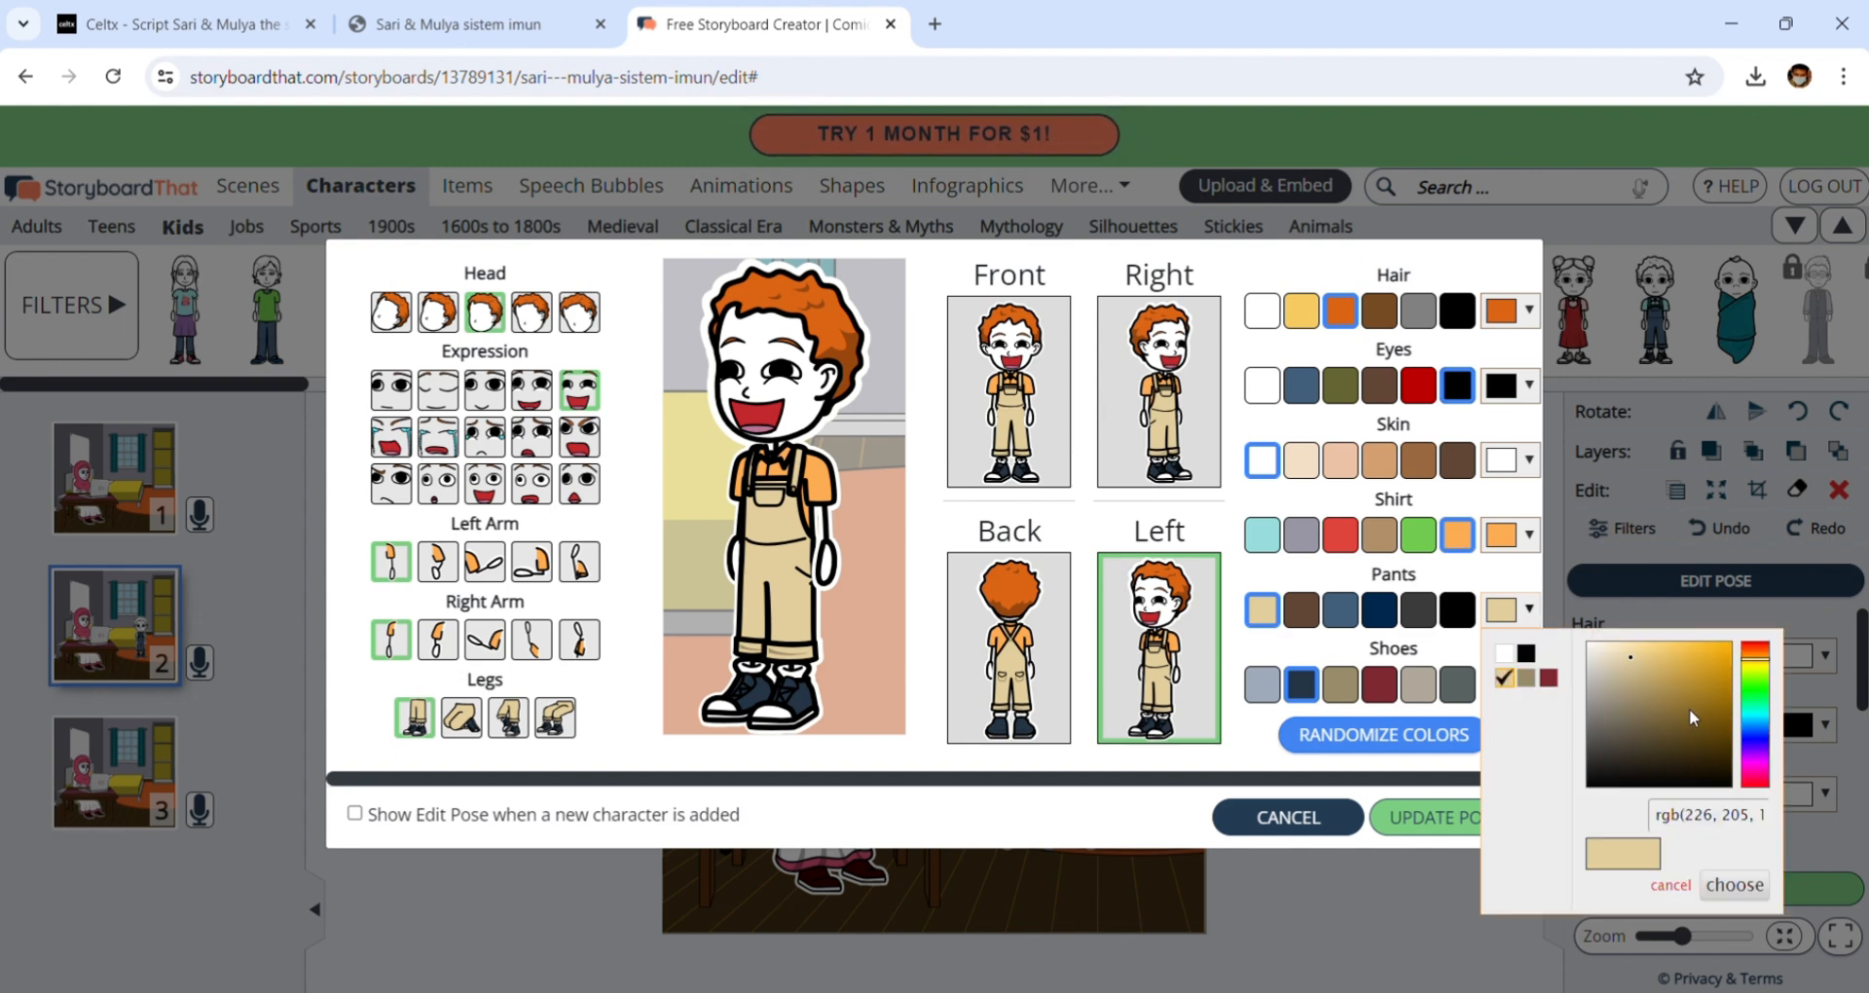
click(1548, 679)
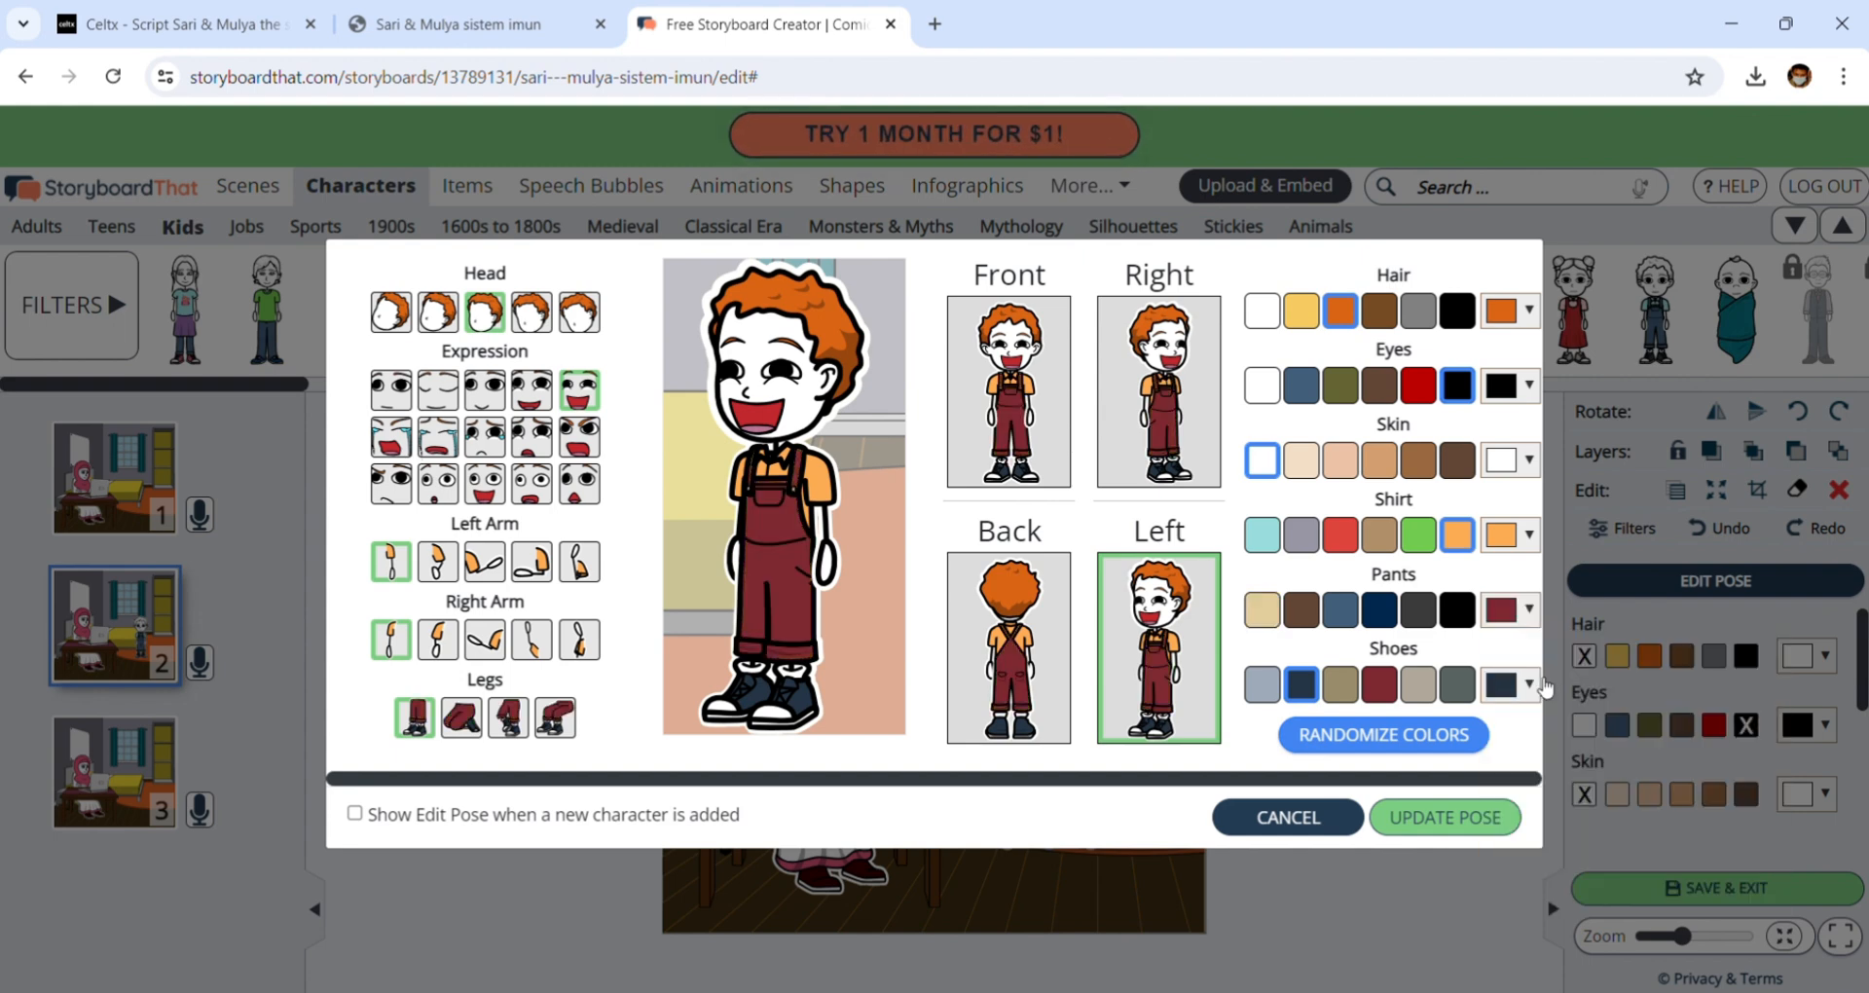
click(1519, 612)
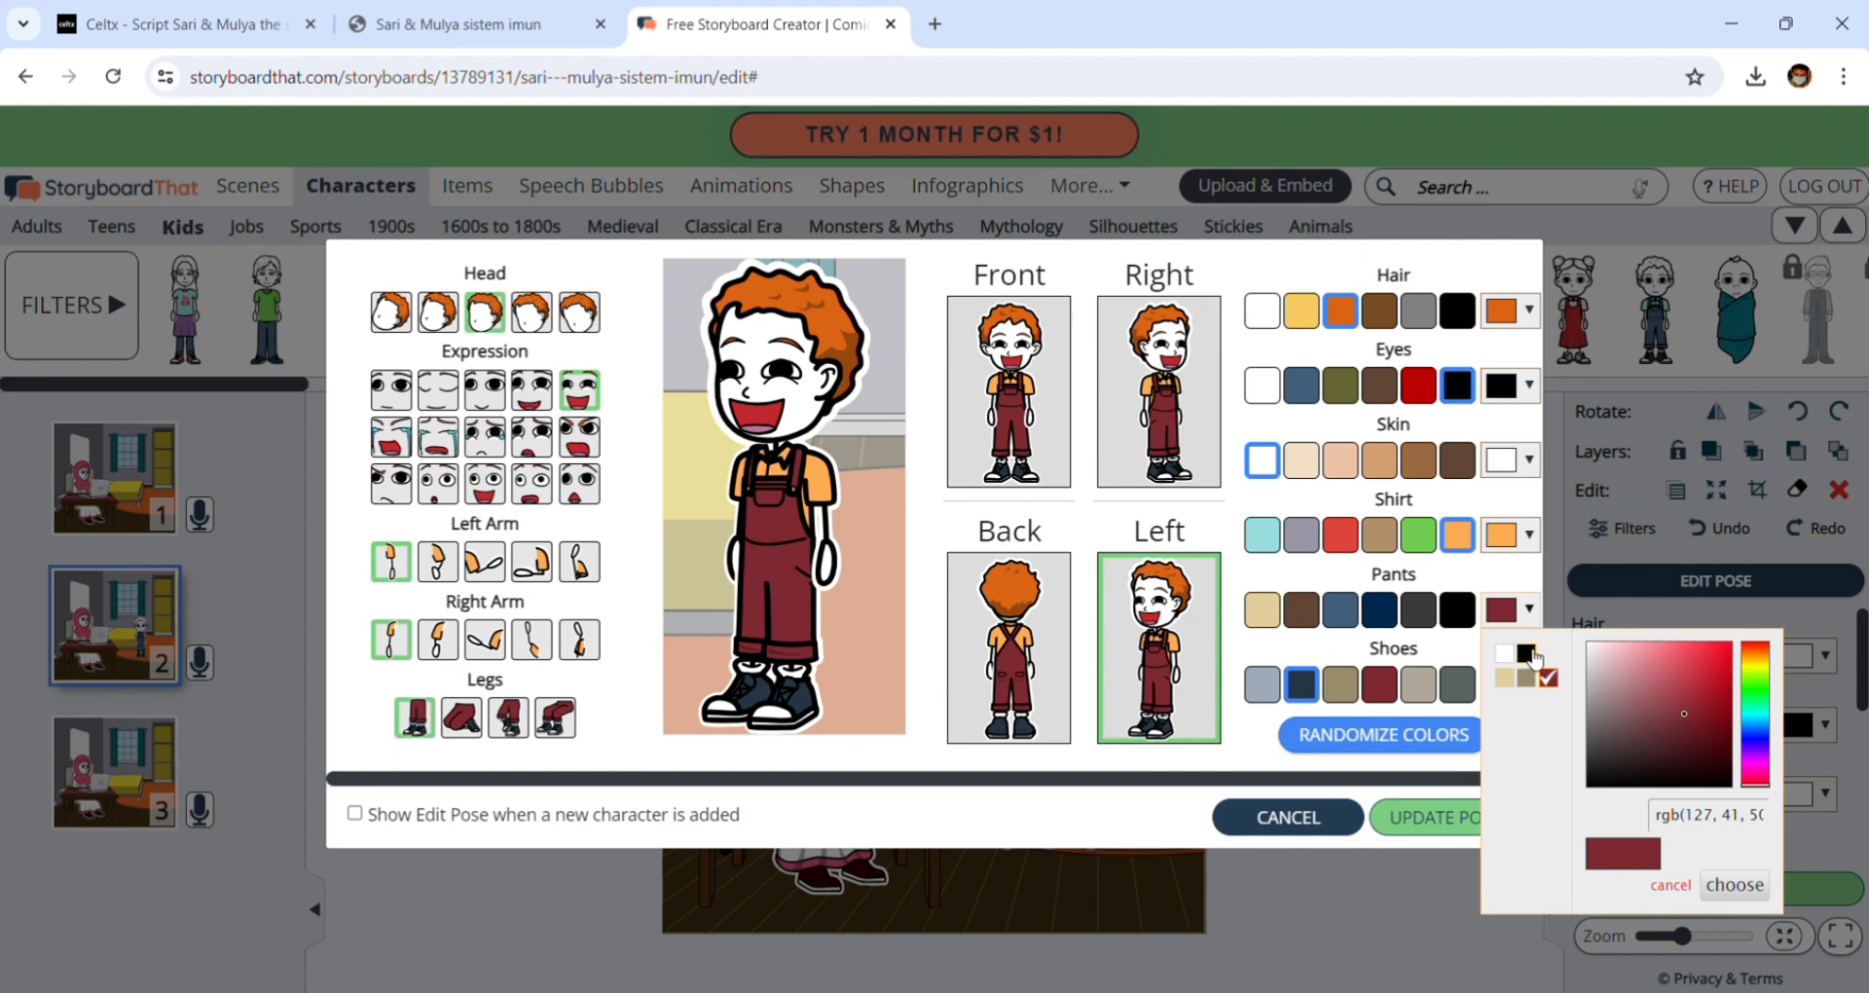
click(1434, 596)
click(1298, 611)
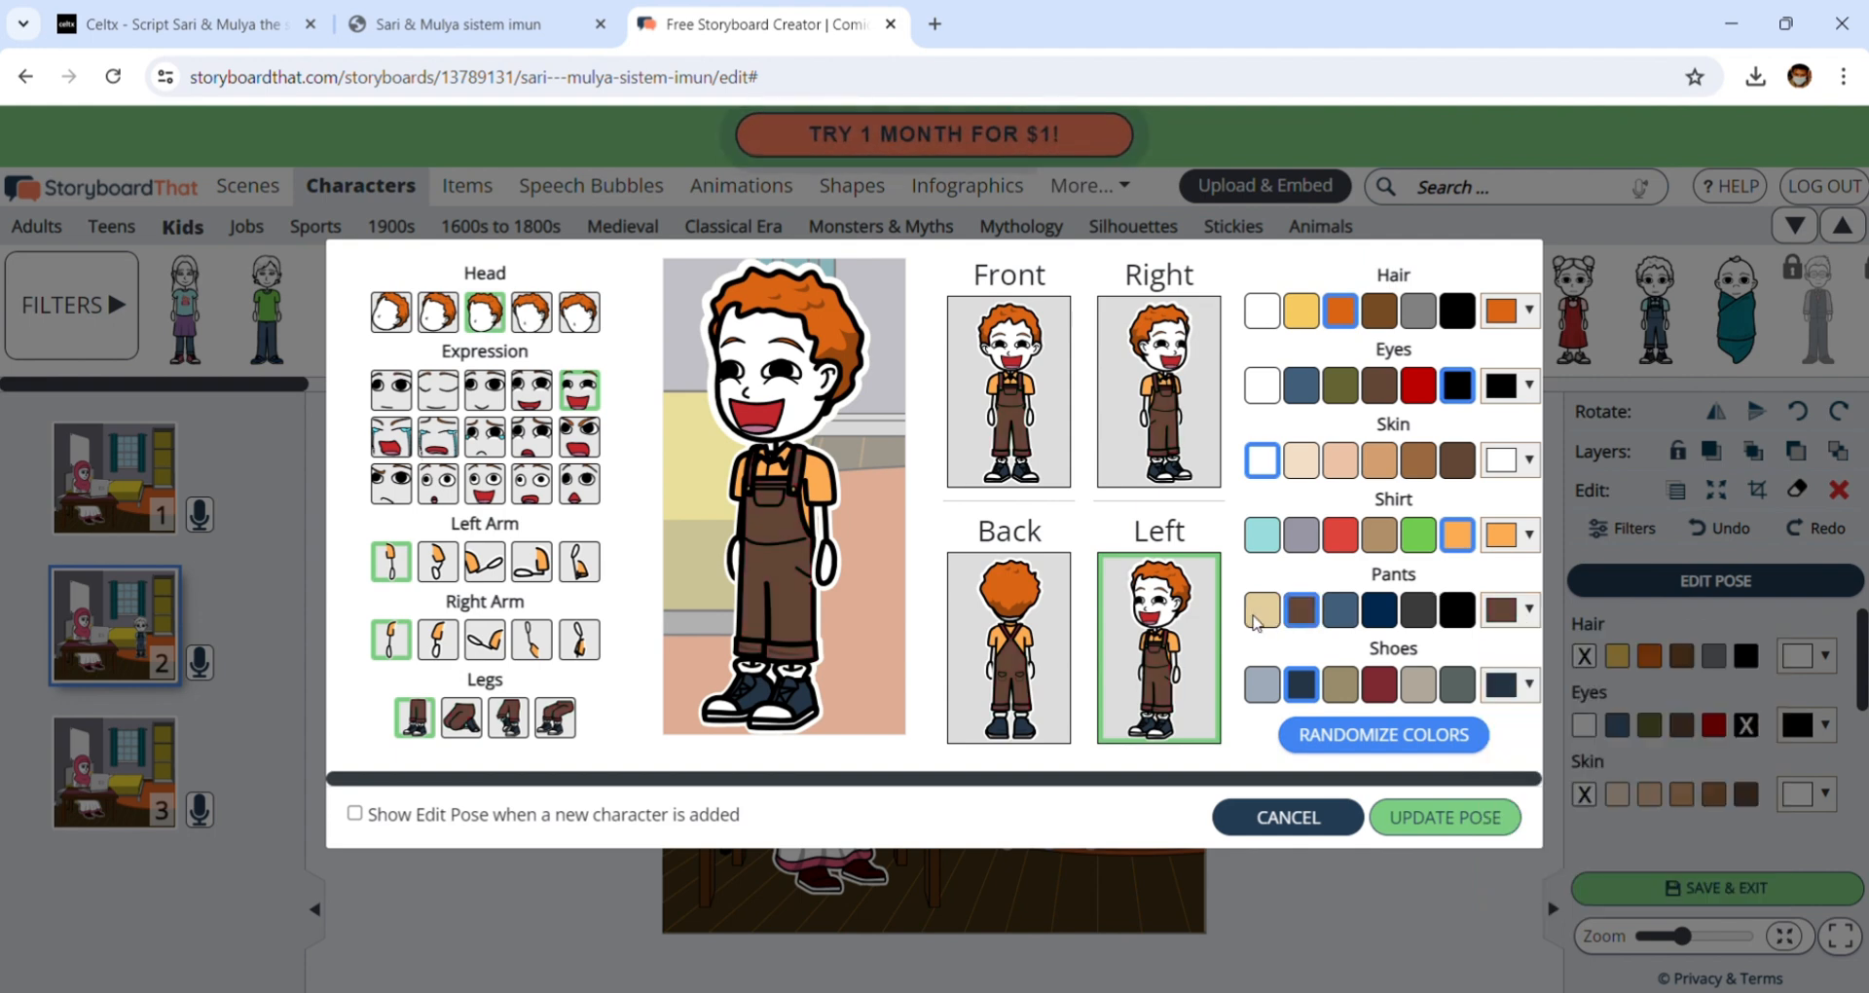
click(1256, 613)
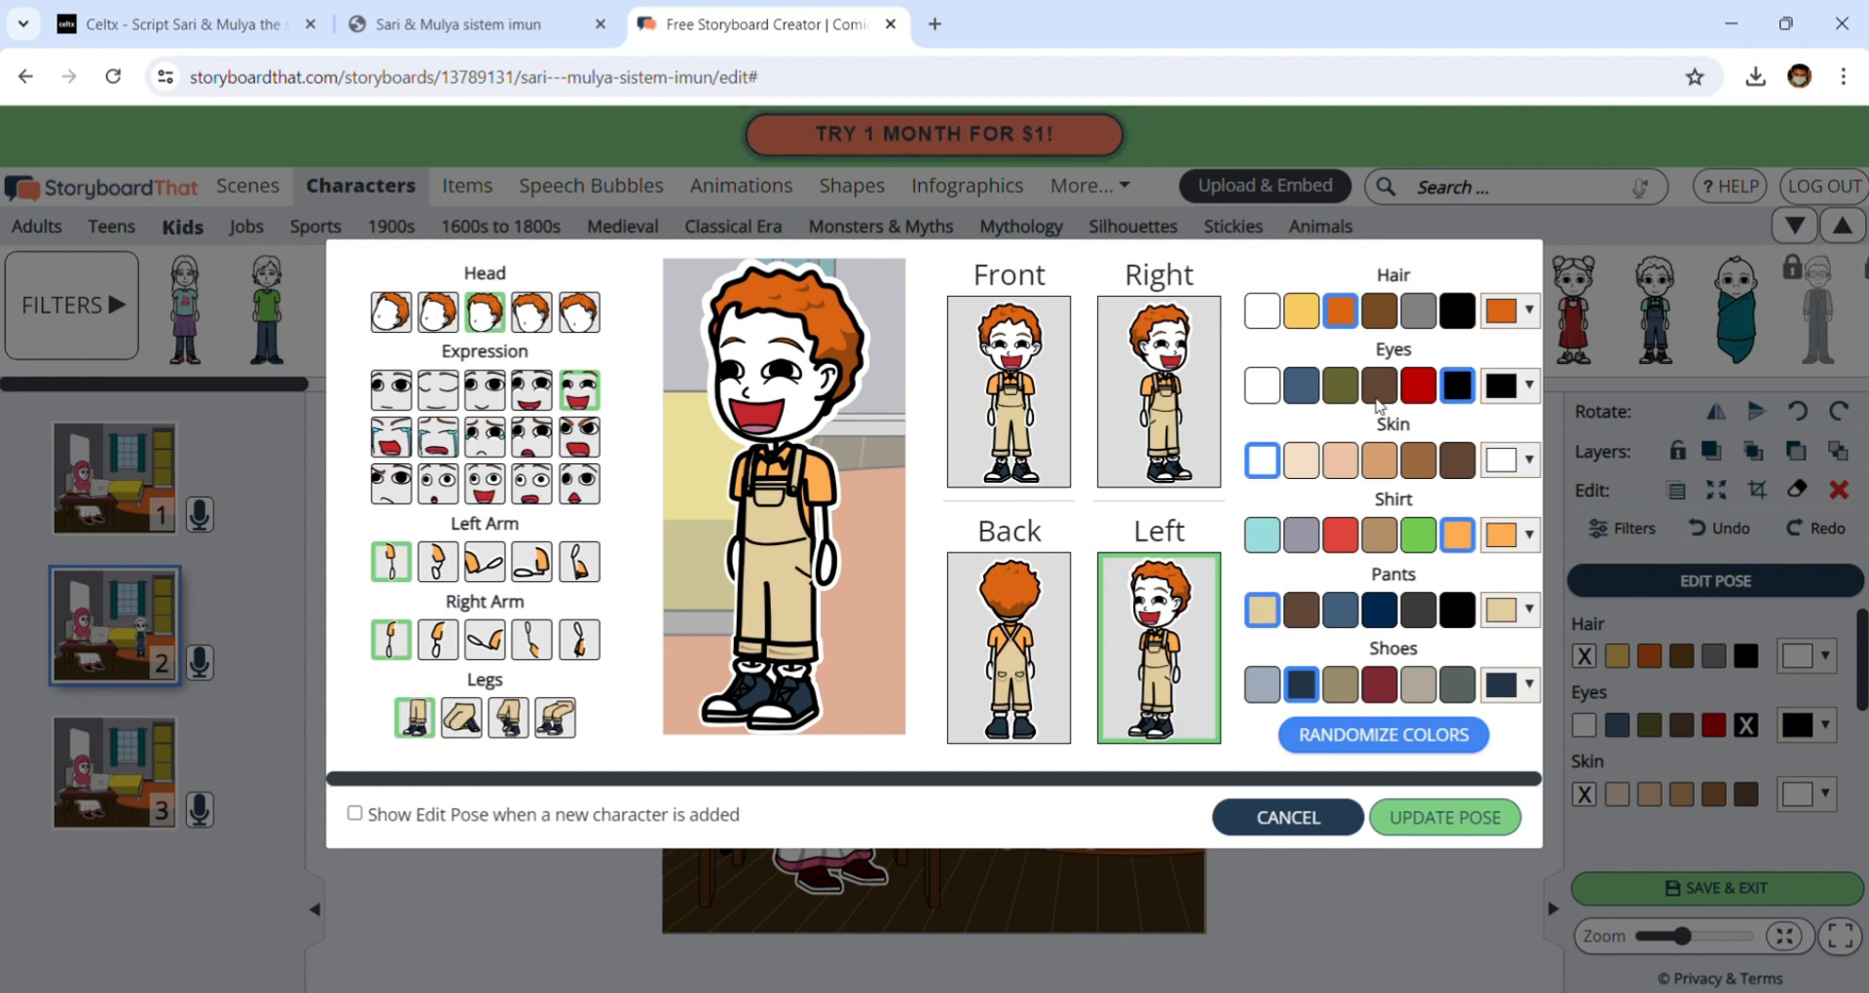
click(1466, 311)
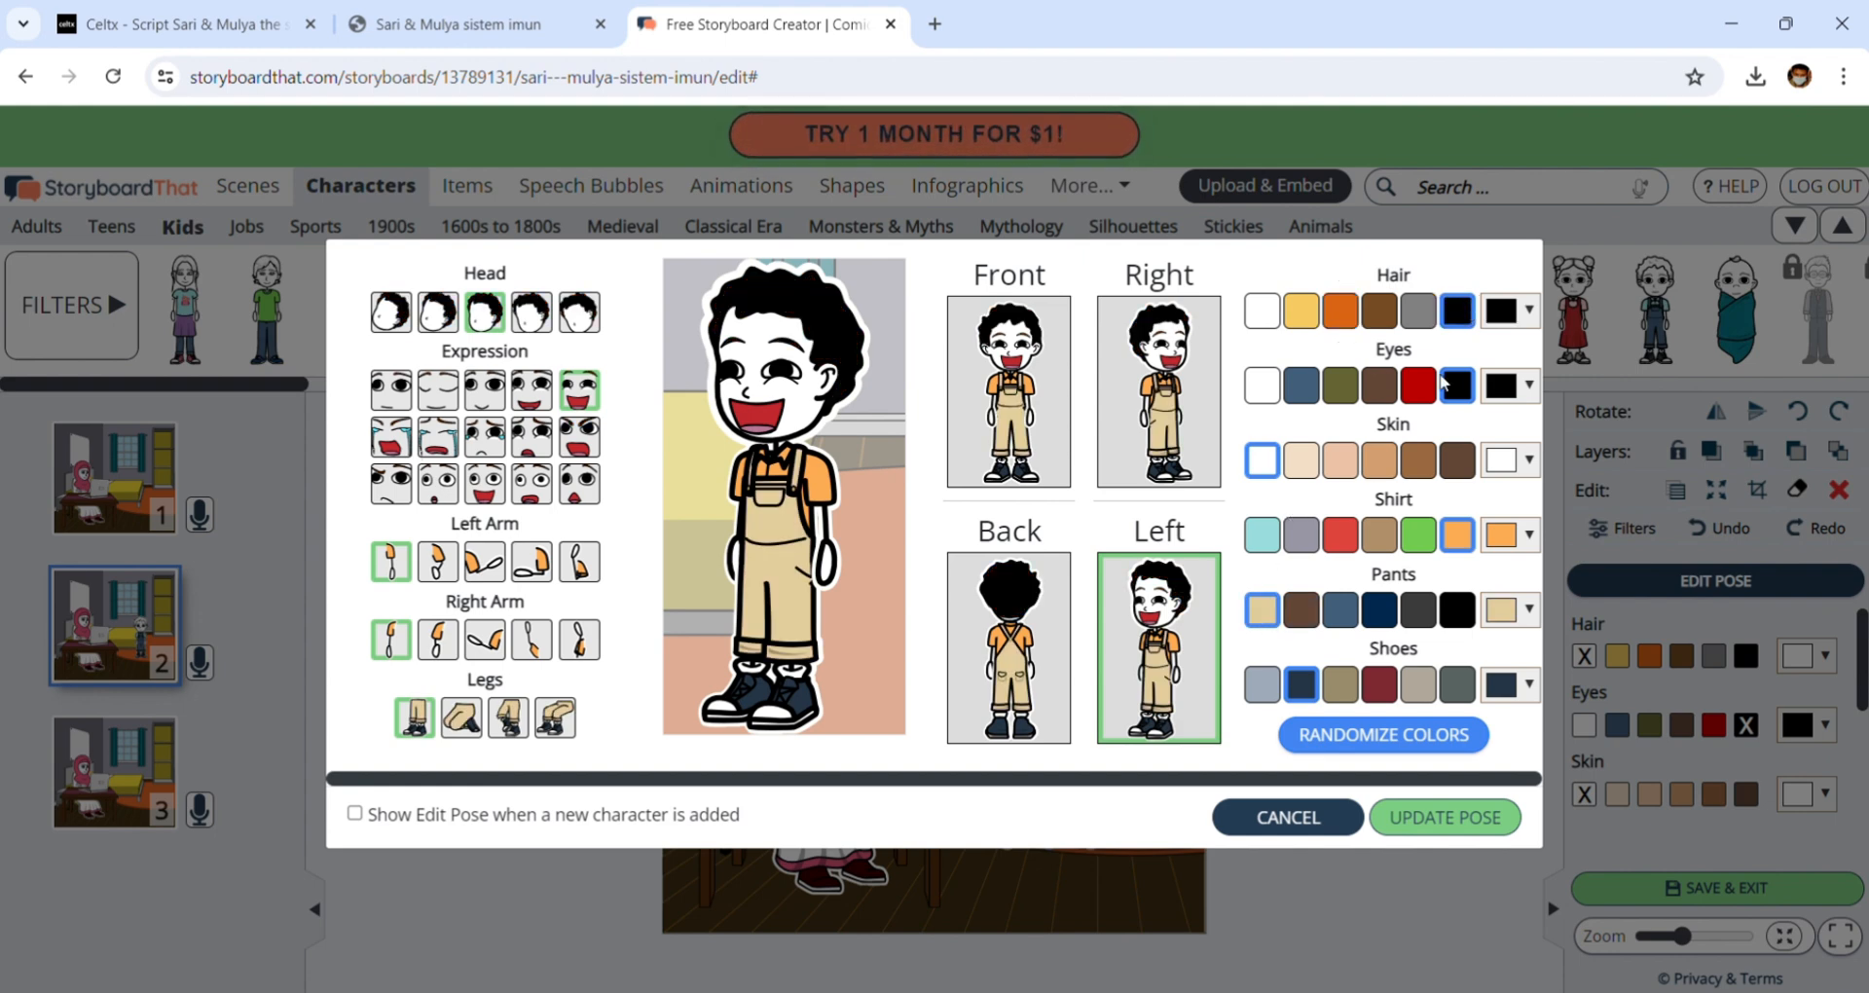
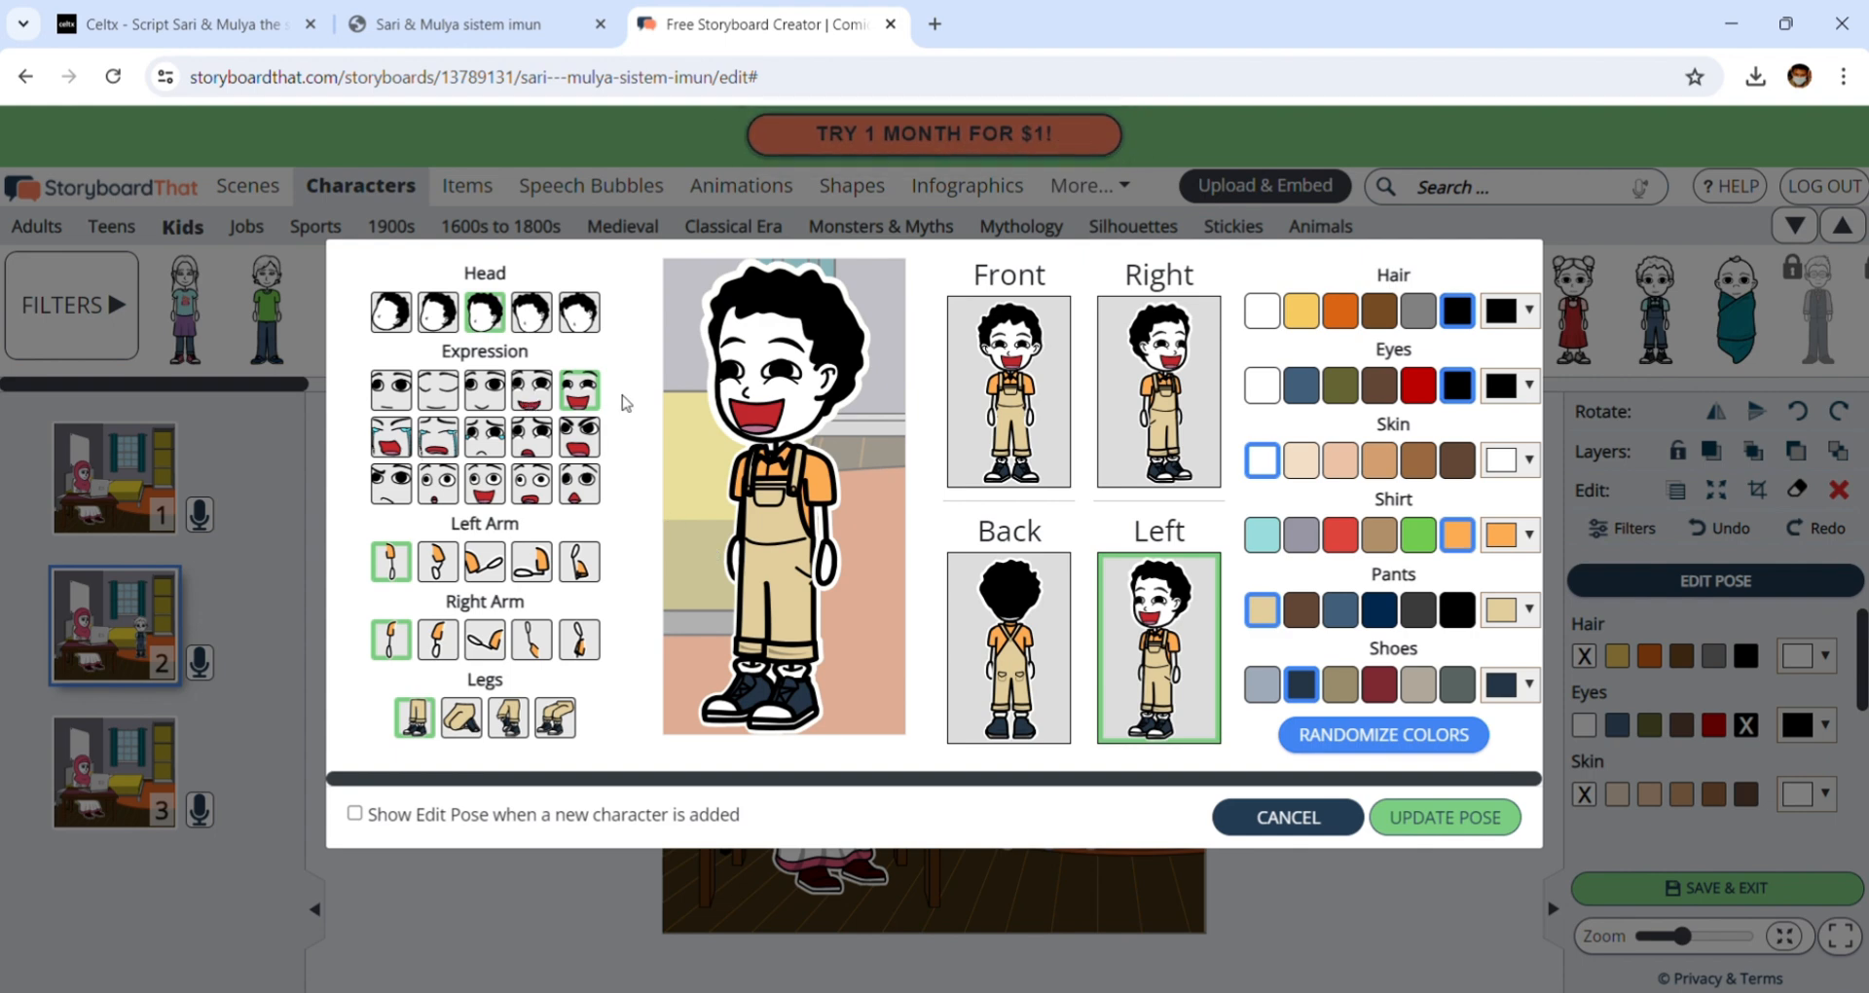
- Tilt the boy's head slightly, extend his right arm forward, and bend his left slightly, checking the script PDF before applying the pose
click(577, 324)
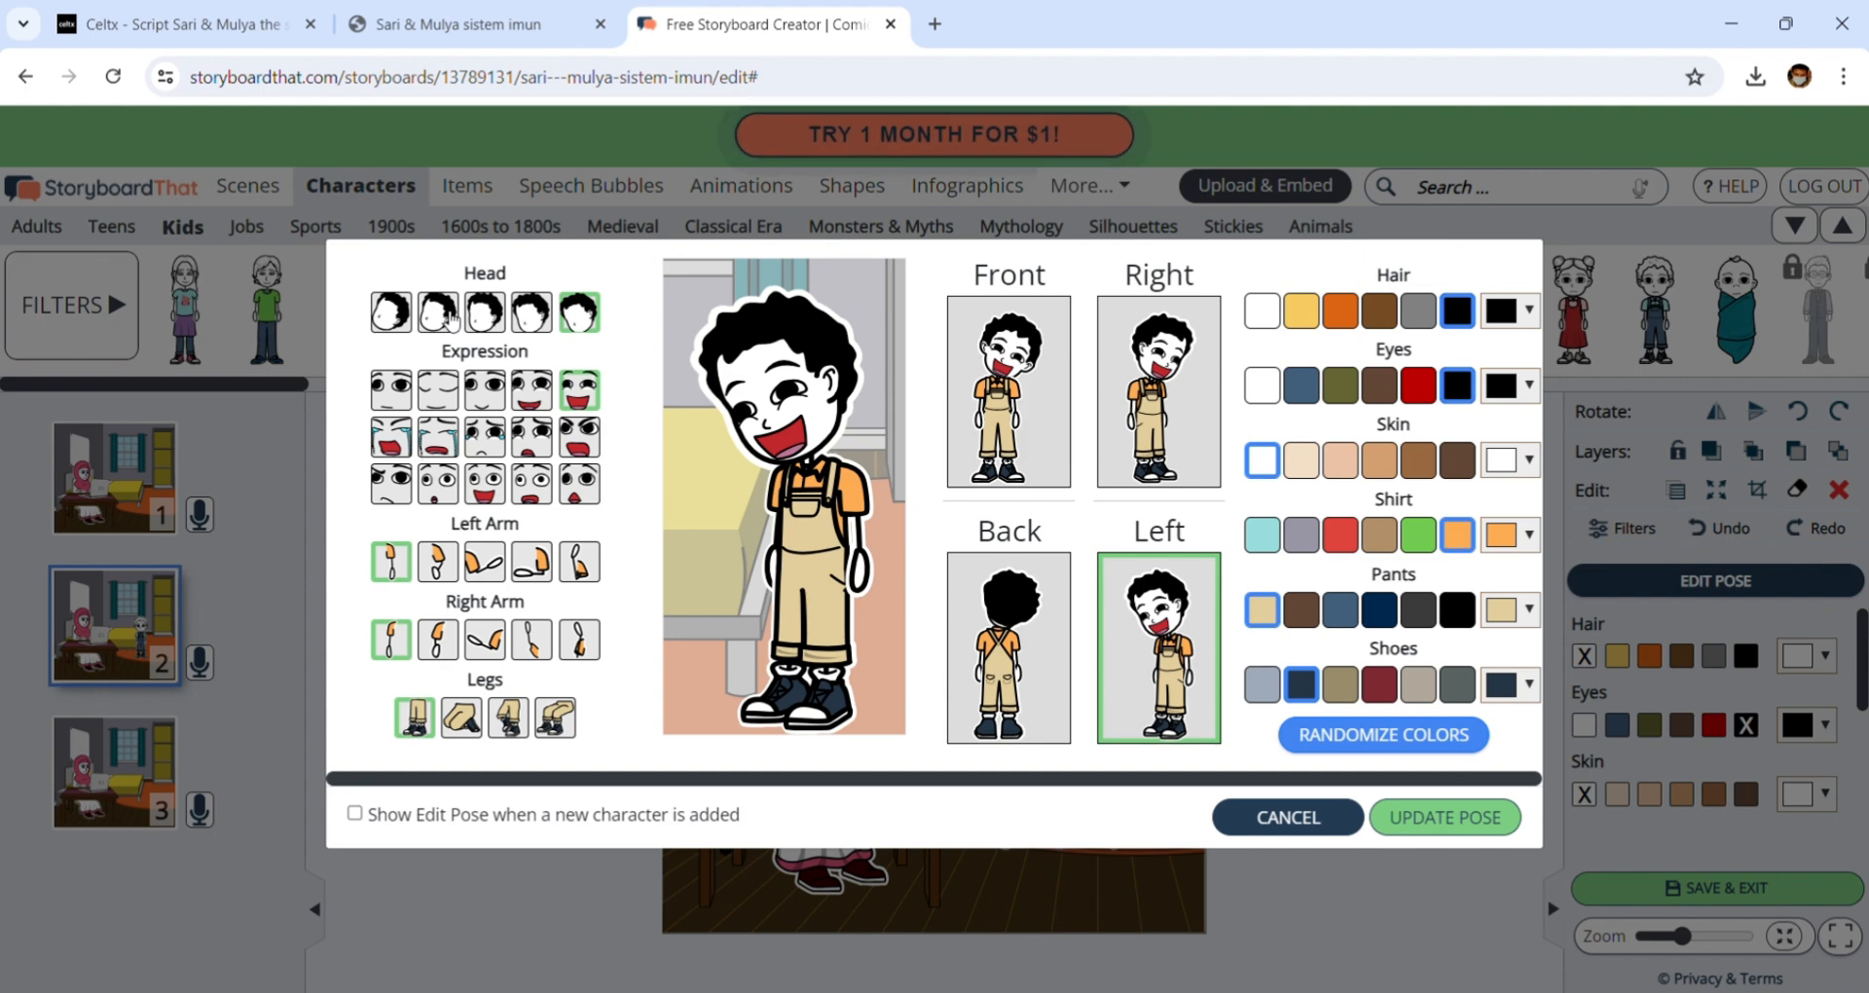
click(439, 316)
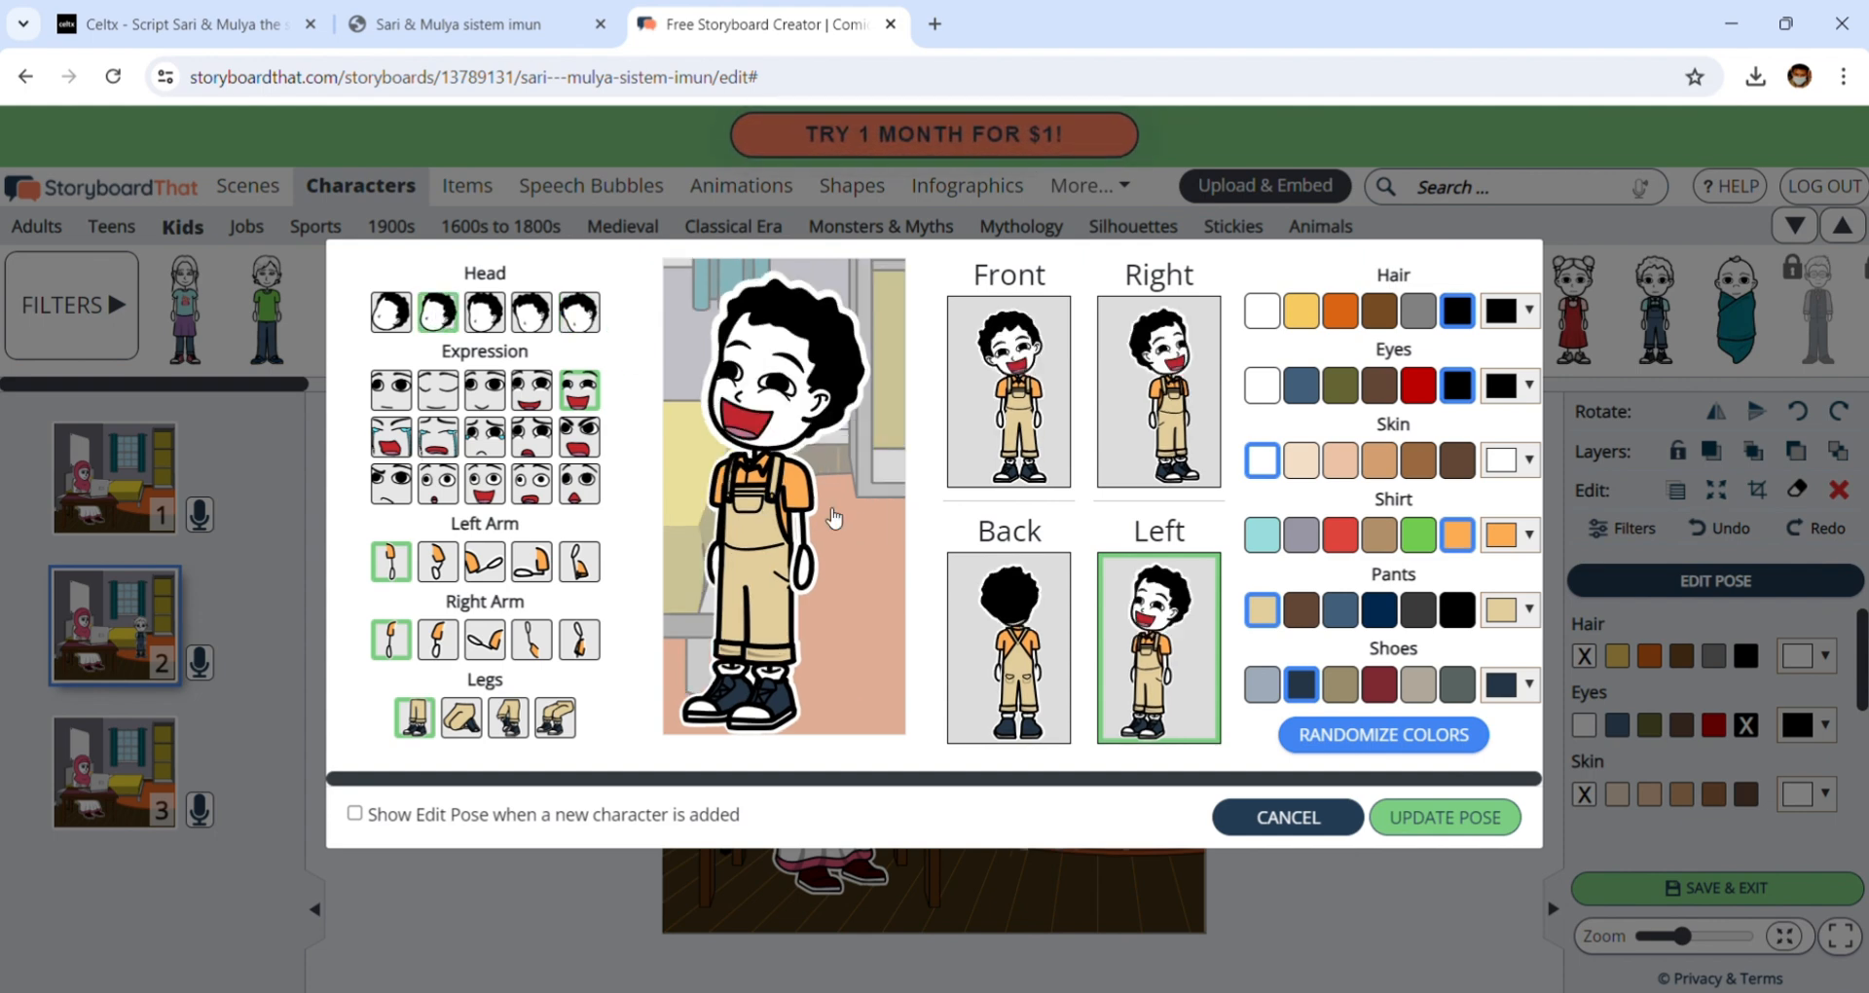
click(496, 639)
click(526, 12)
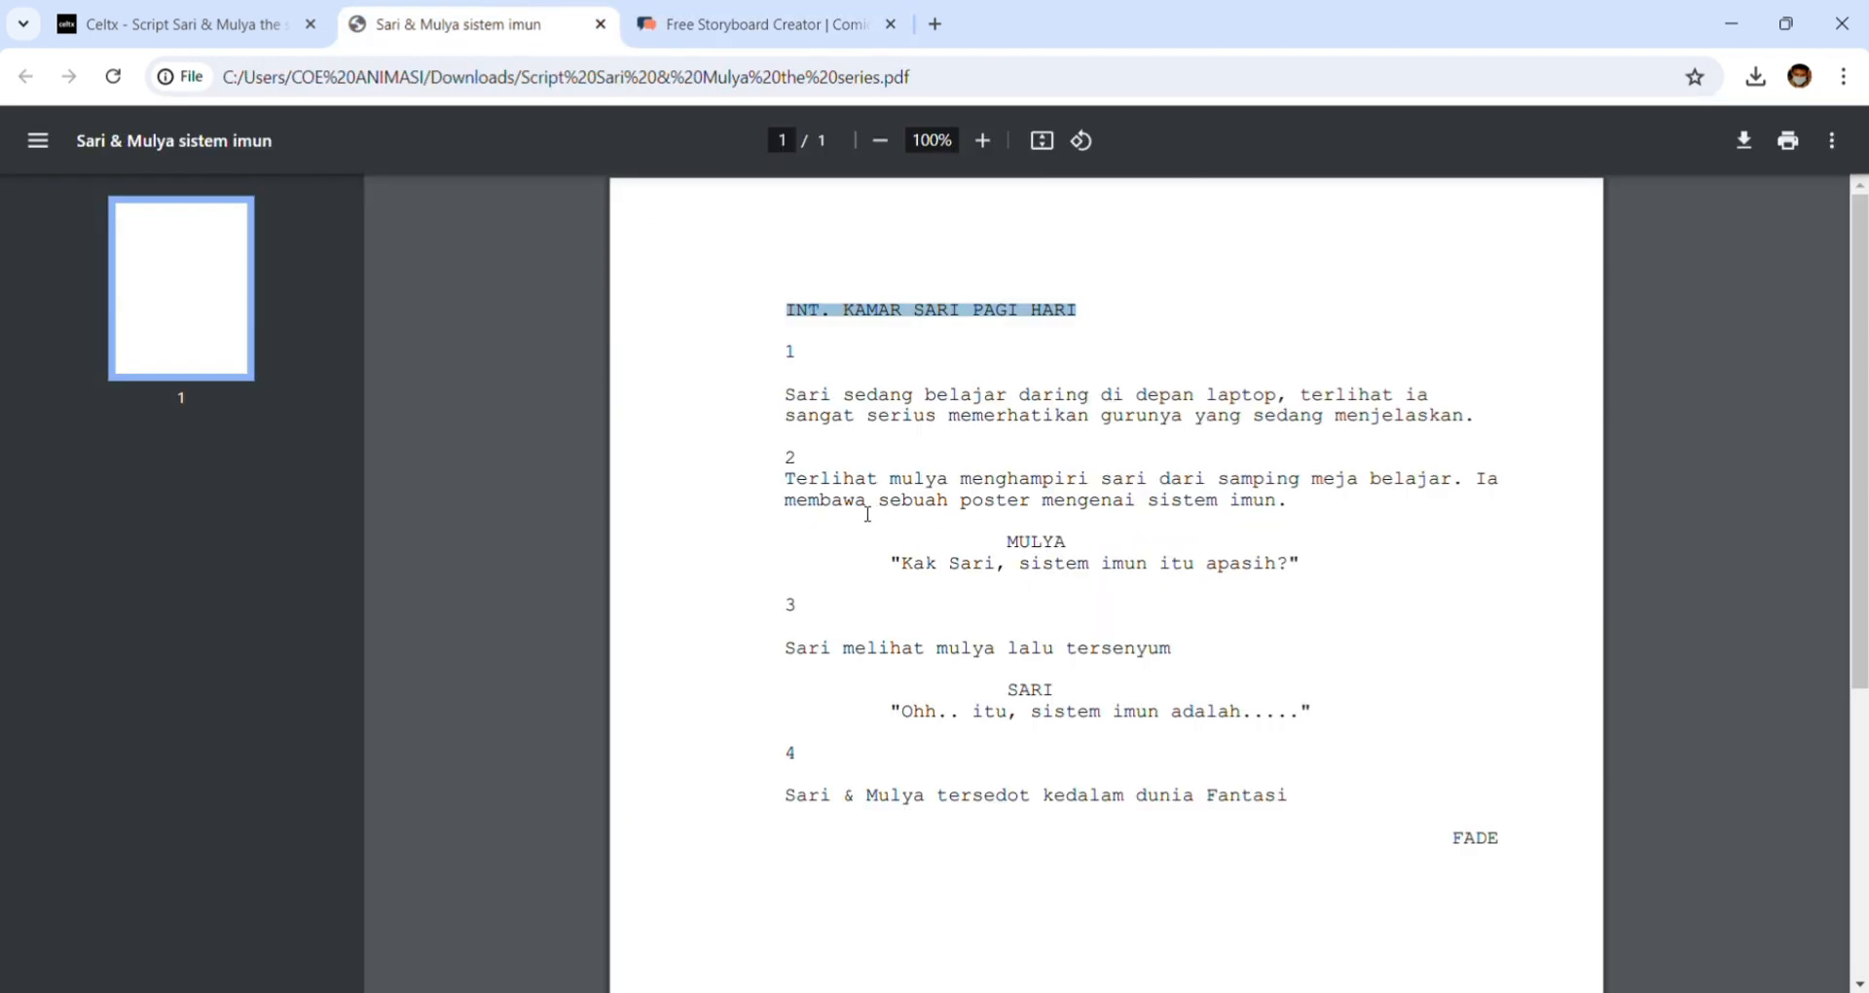
click(769, 14)
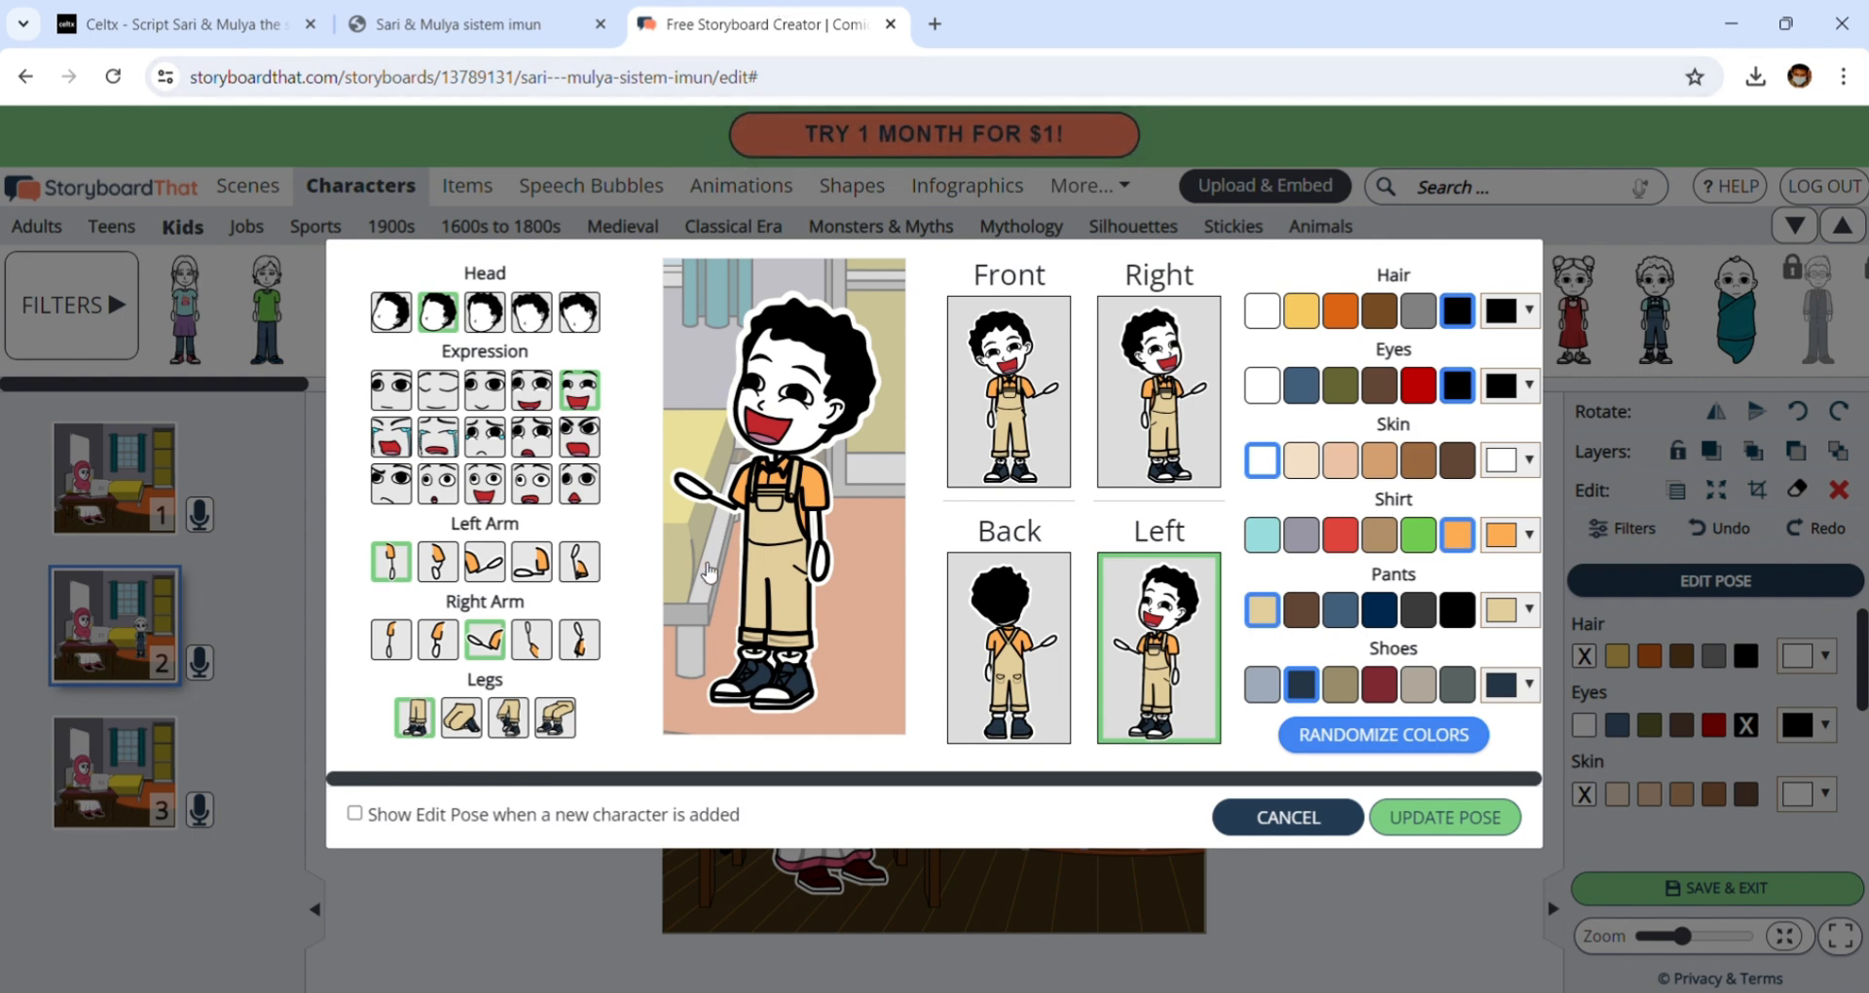
click(534, 561)
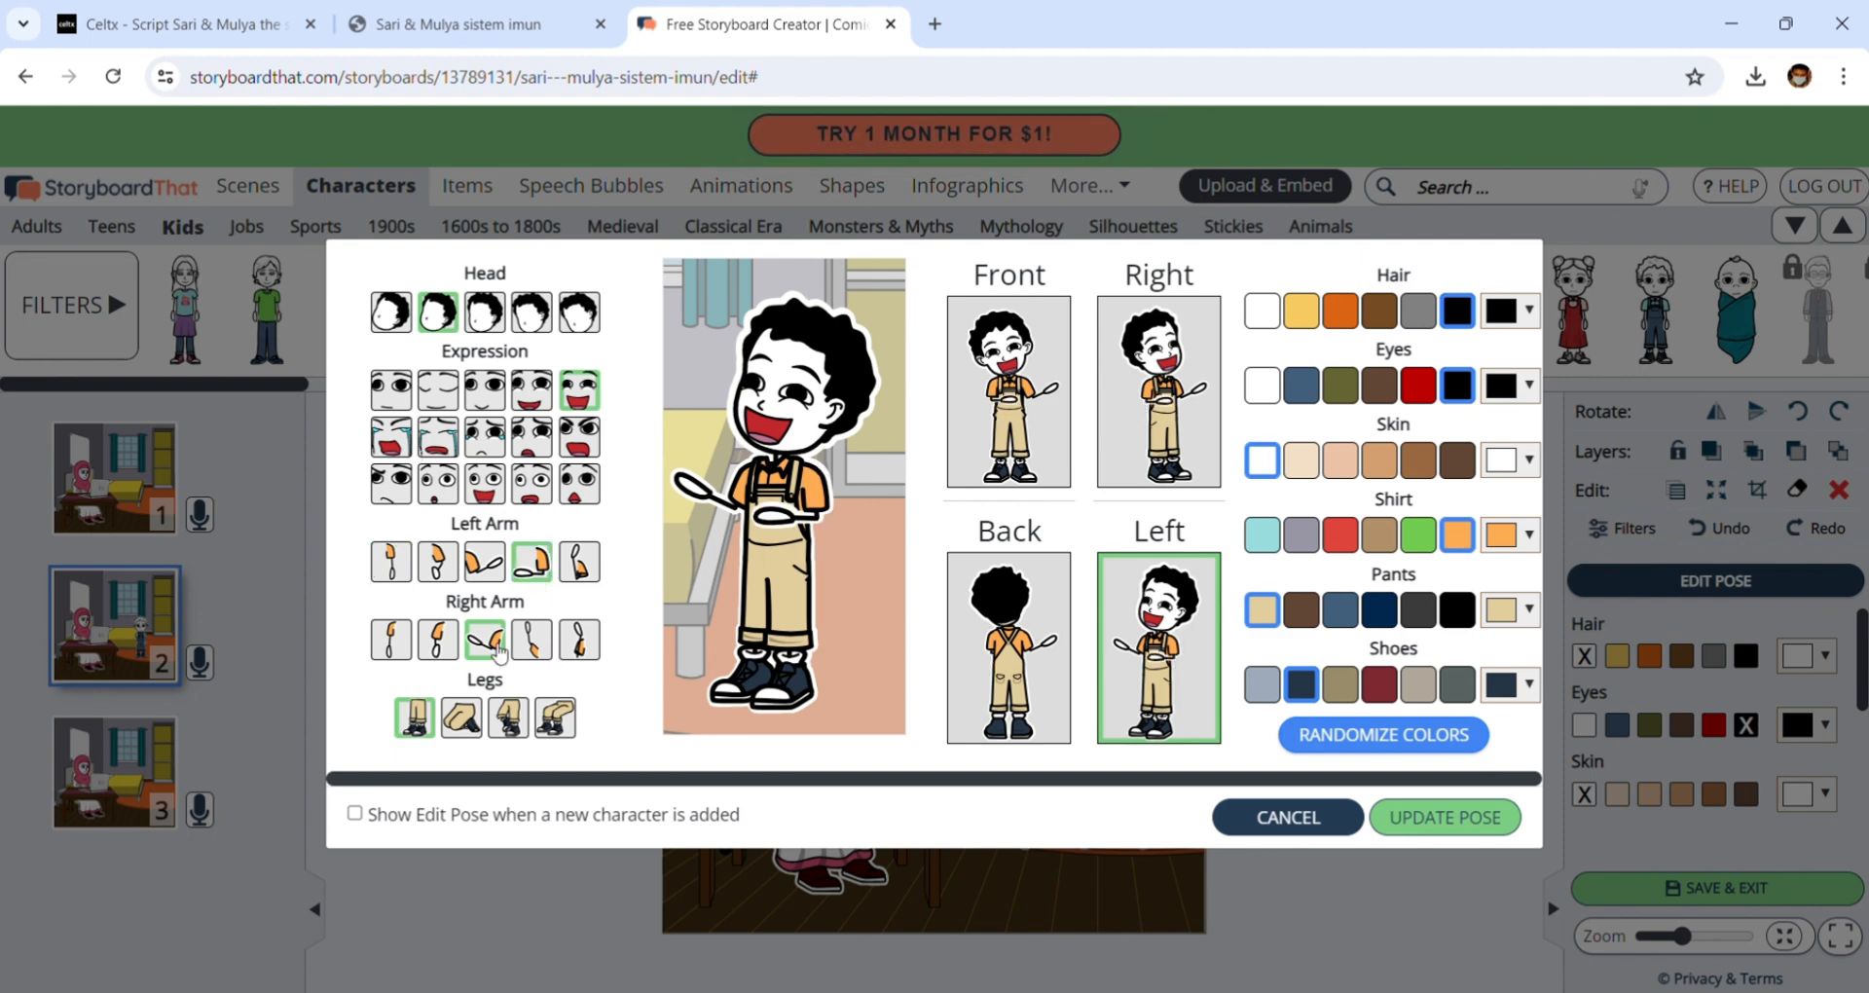
click(459, 572)
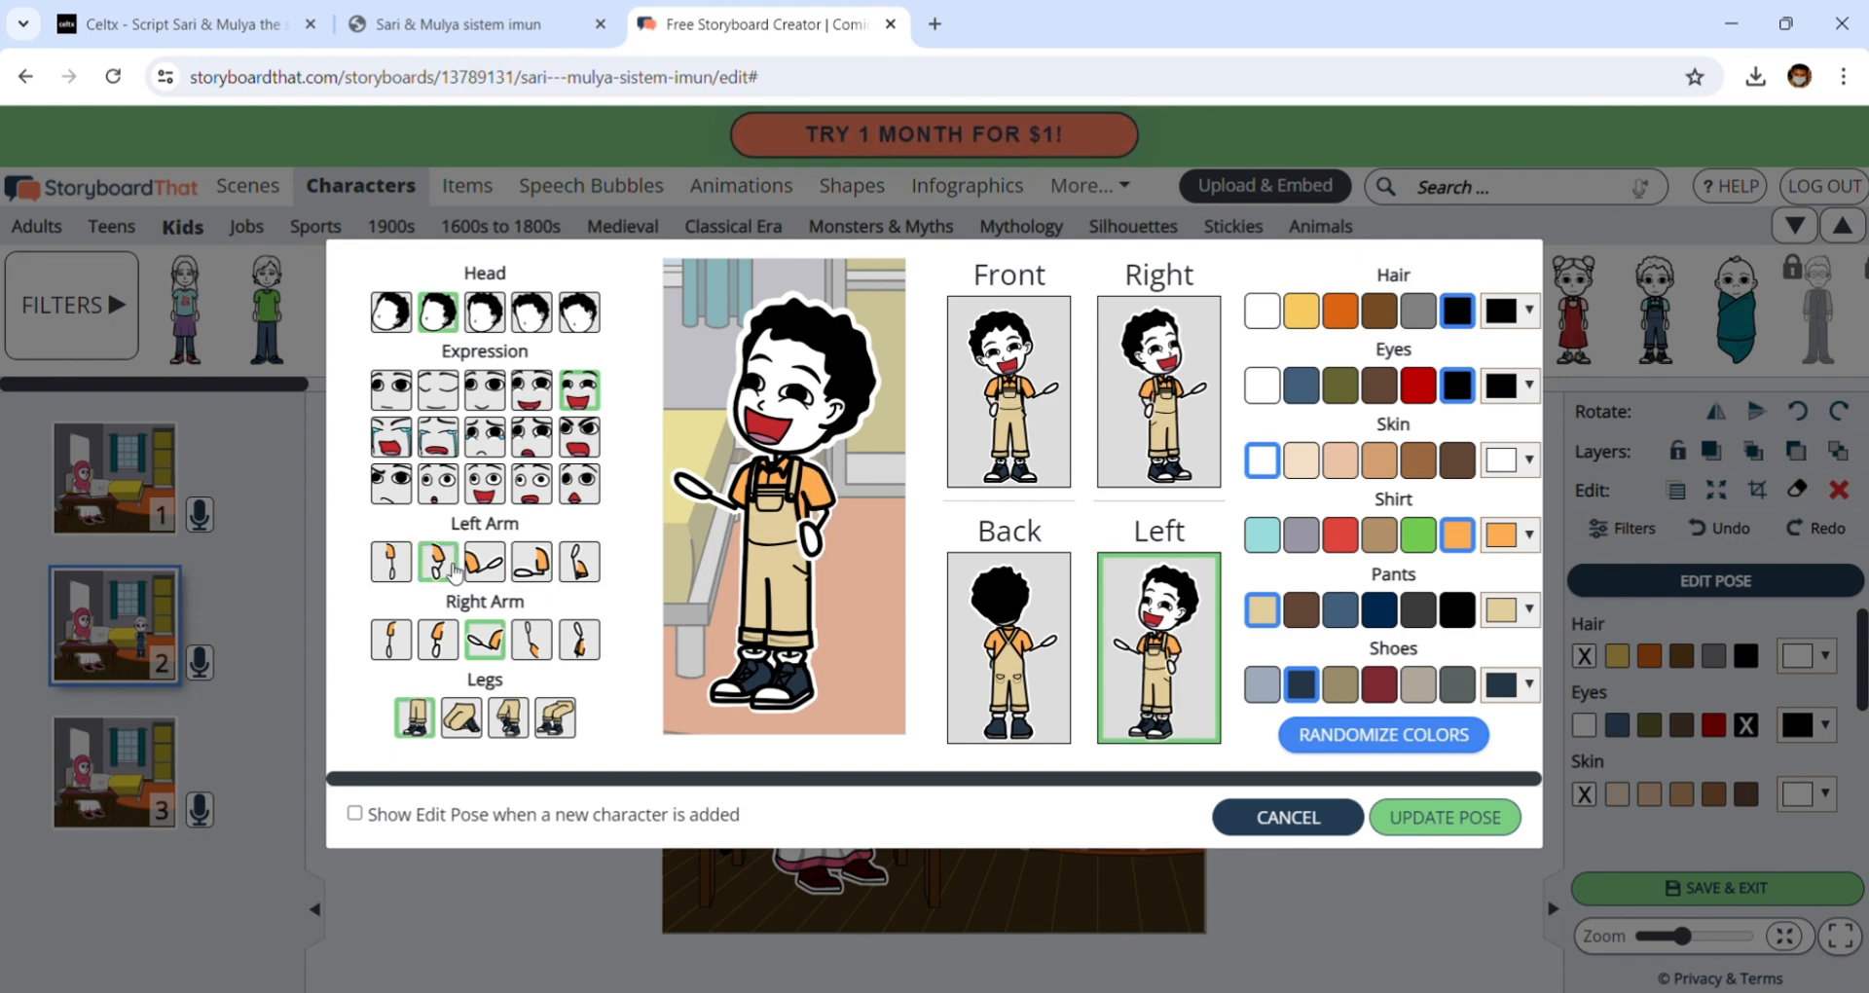
click(1499, 810)
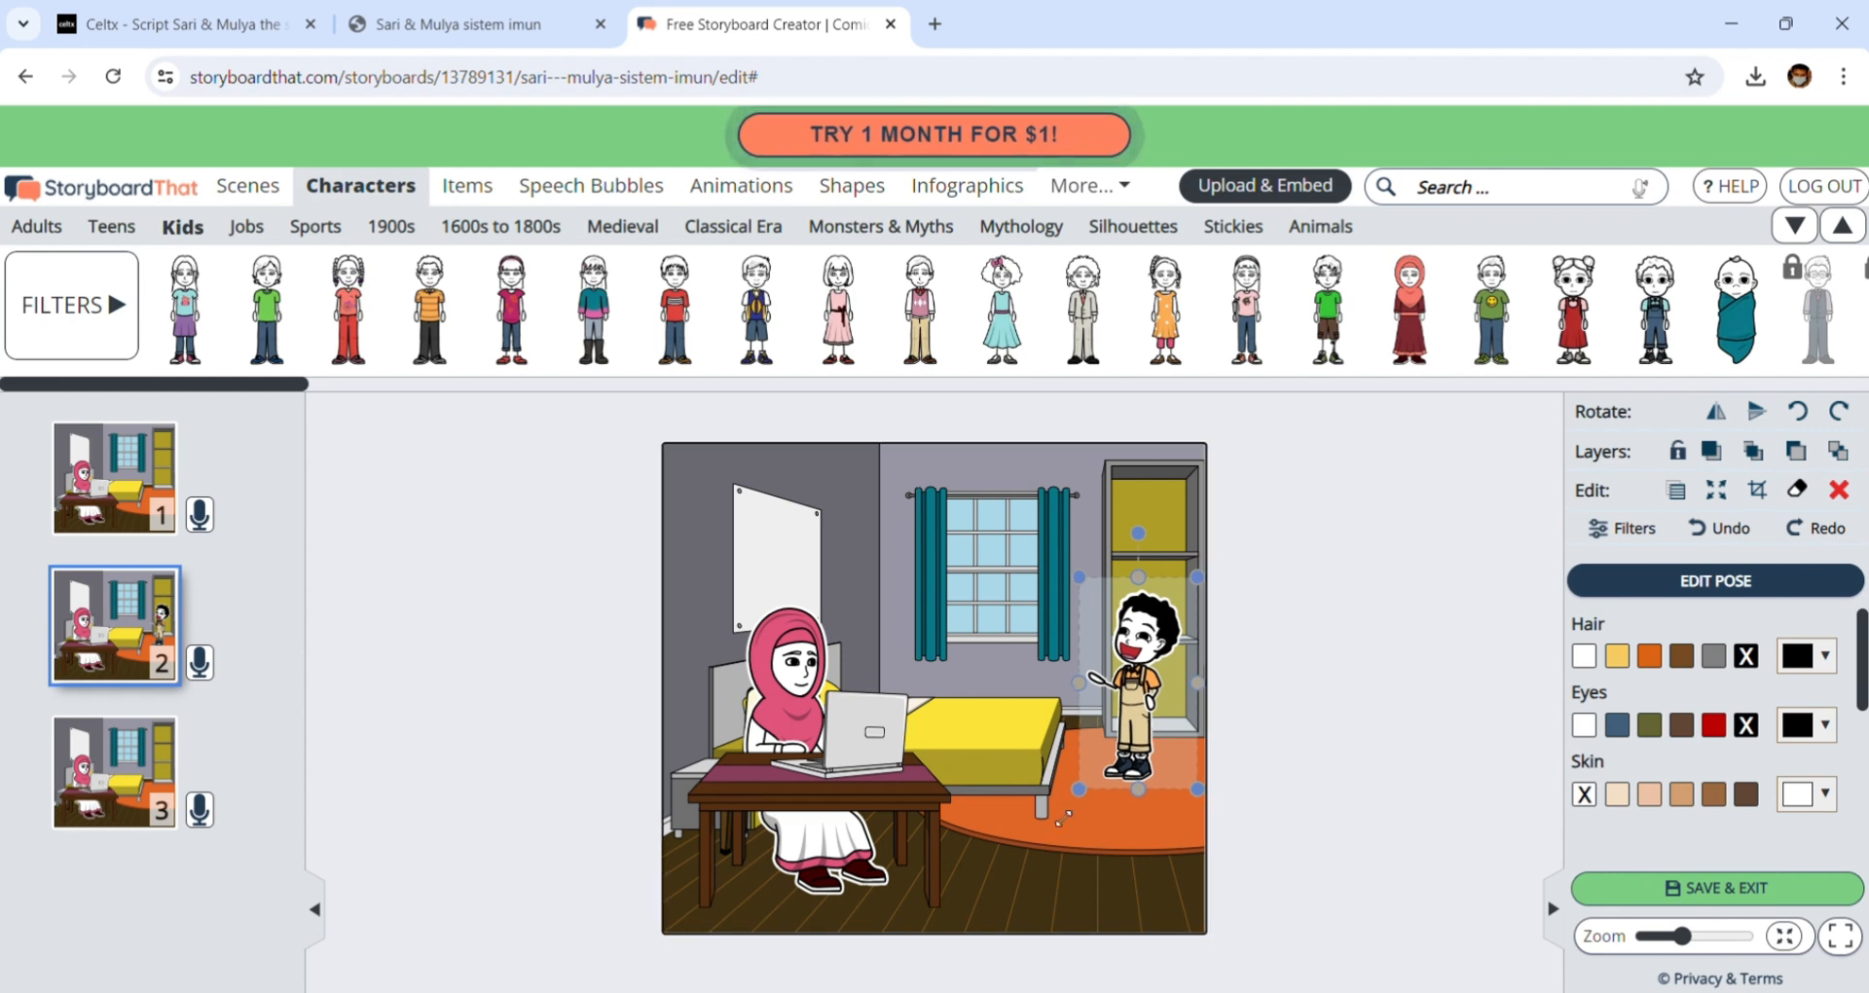
- Enlarge the boy to suit the seated girl's scale and stand him on the floor beside the table
drag(1064, 816, 981, 915)
drag(1147, 714, 1129, 718)
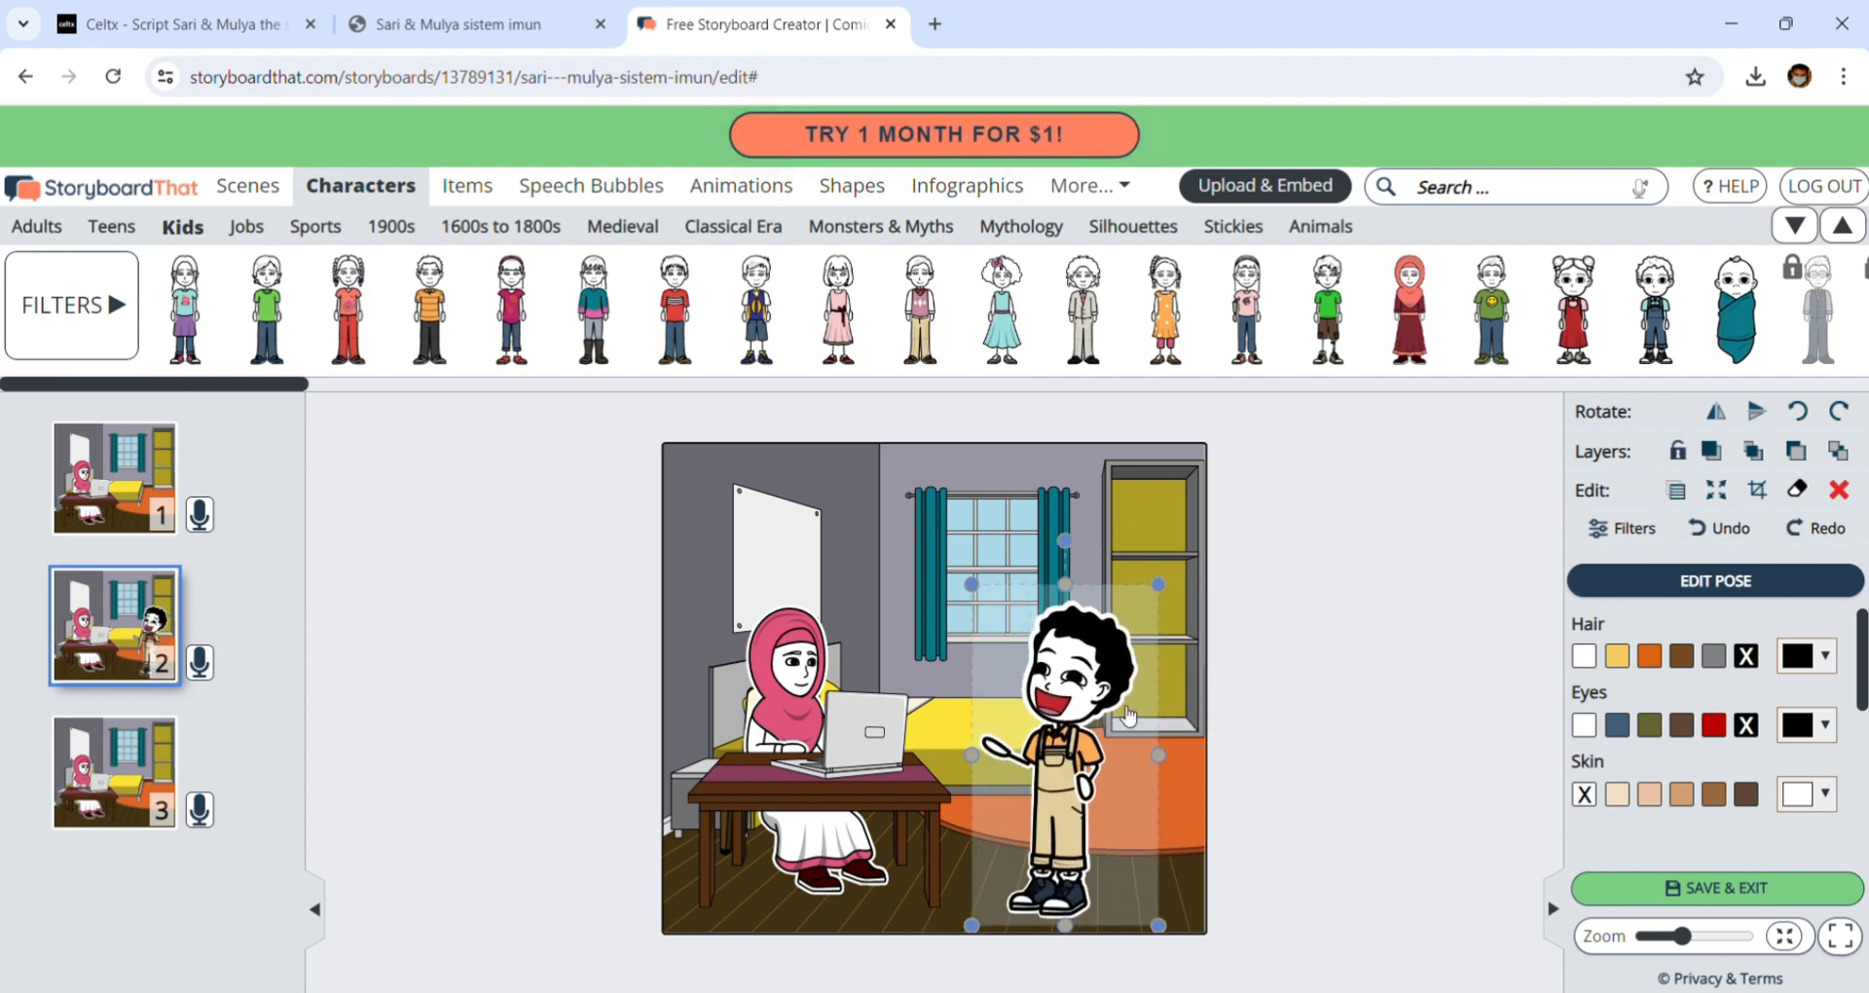
drag(1158, 584, 1174, 642)
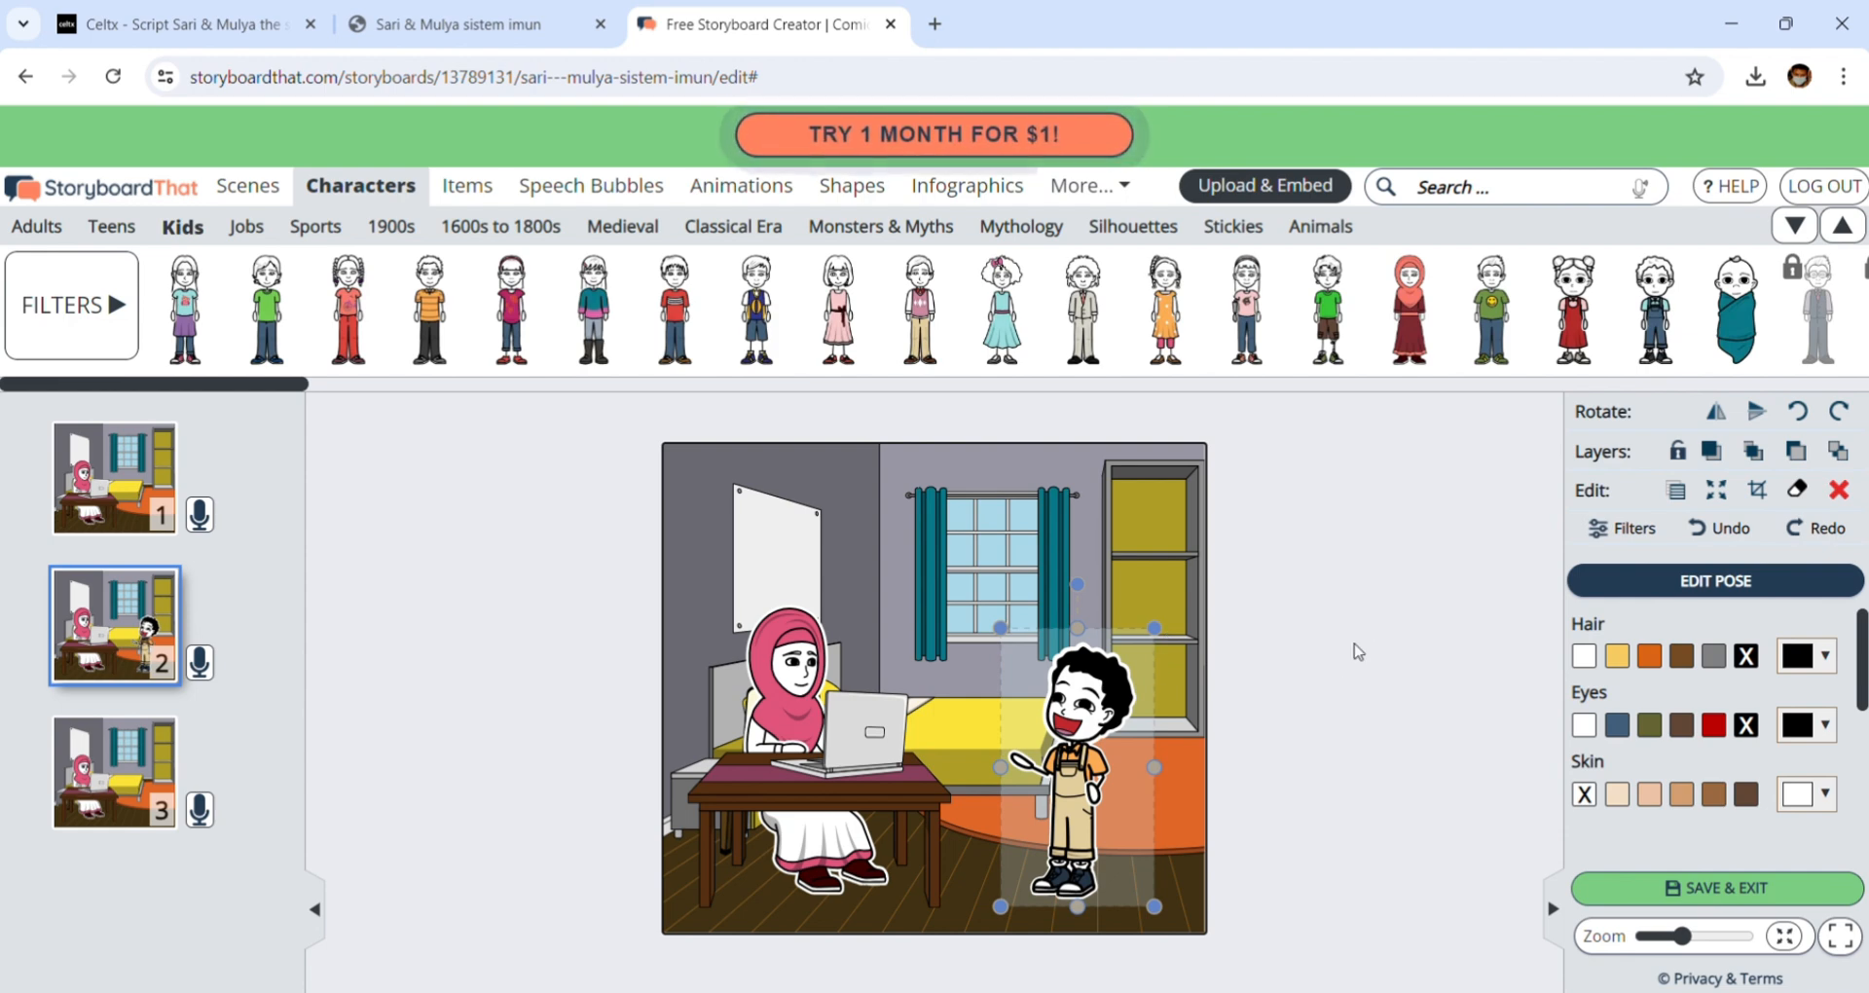
- Add the hole-punched sheet of paper from the school items, shrink it over the boy's torso, and color it yellow
mouse_move(800, 293)
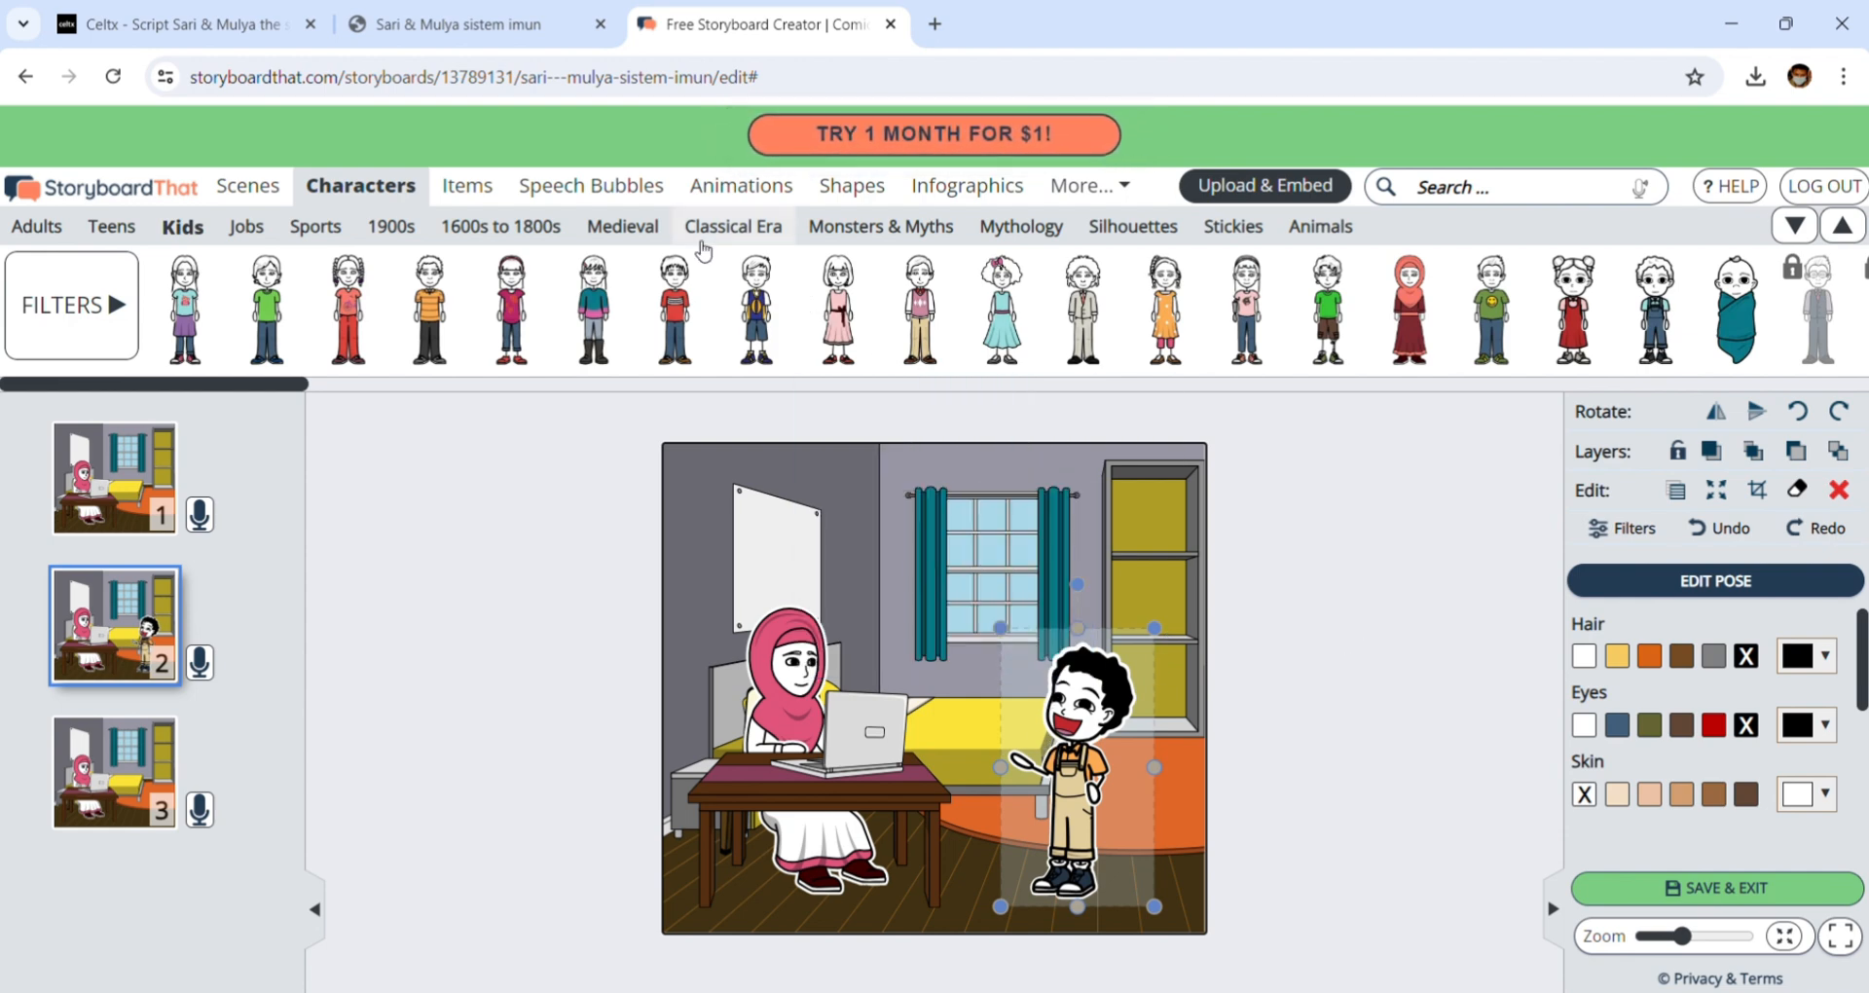
click(472, 187)
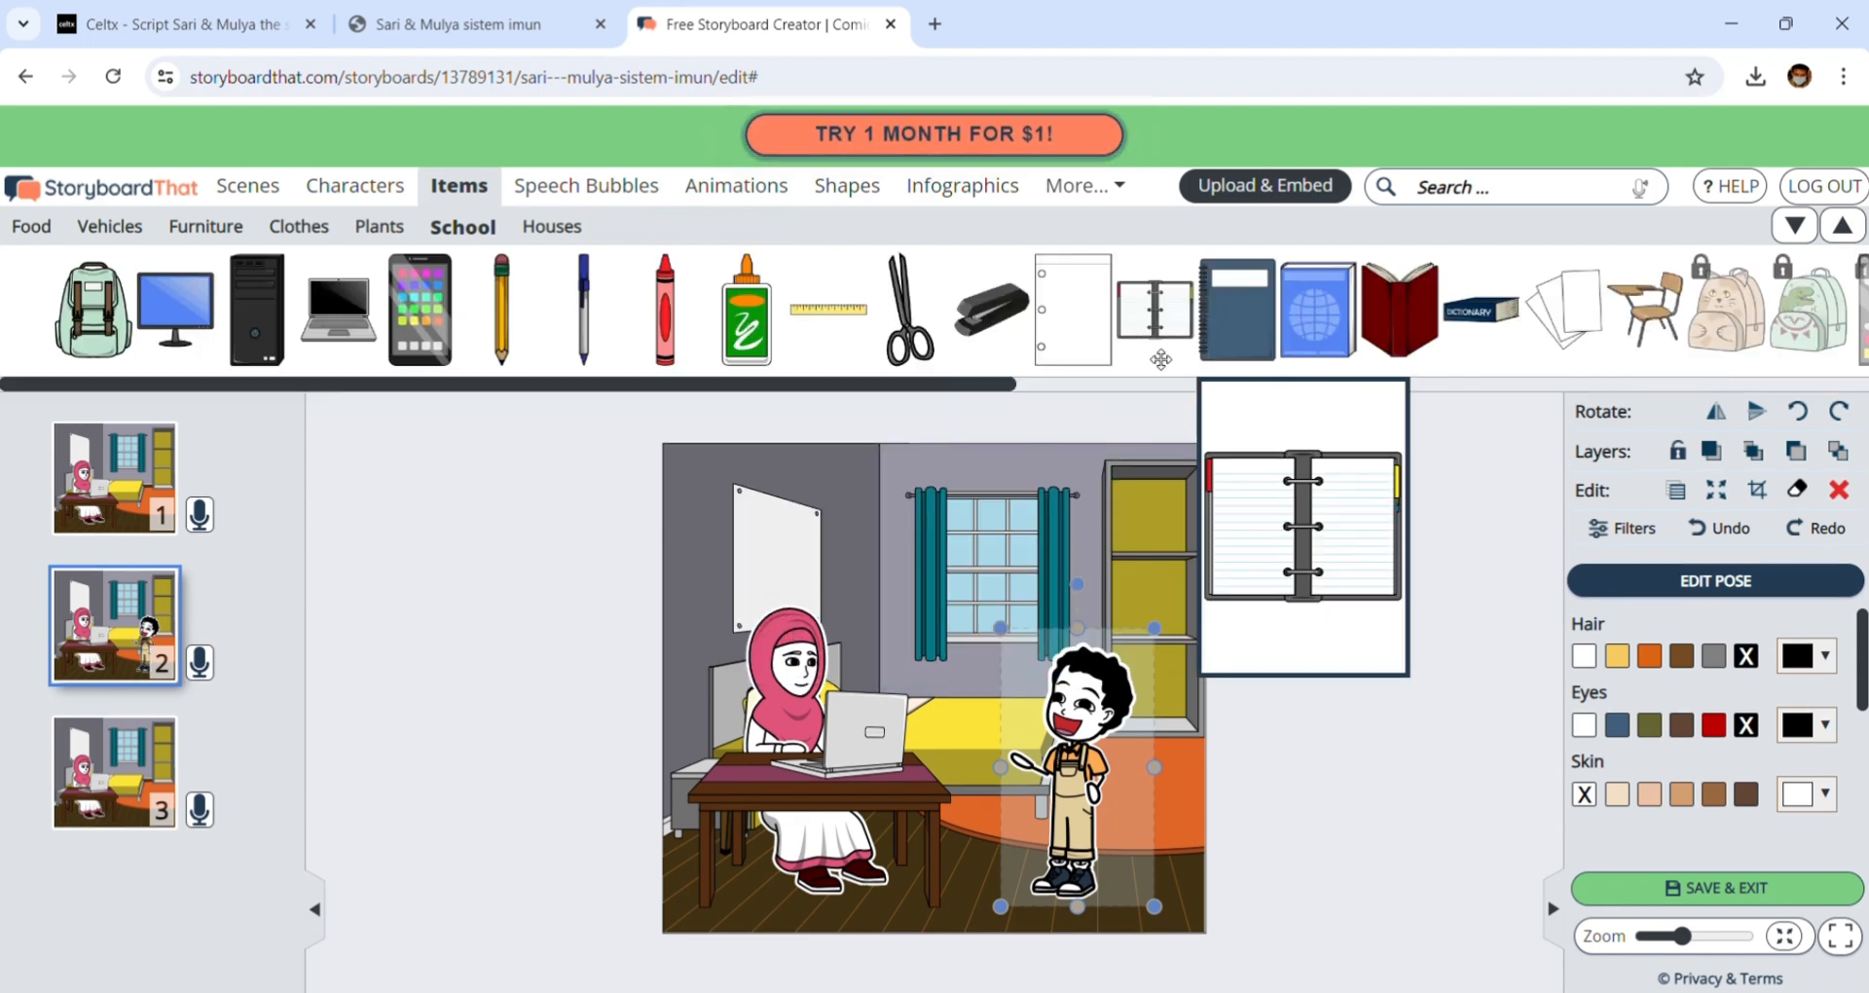
mouse_move(1151, 324)
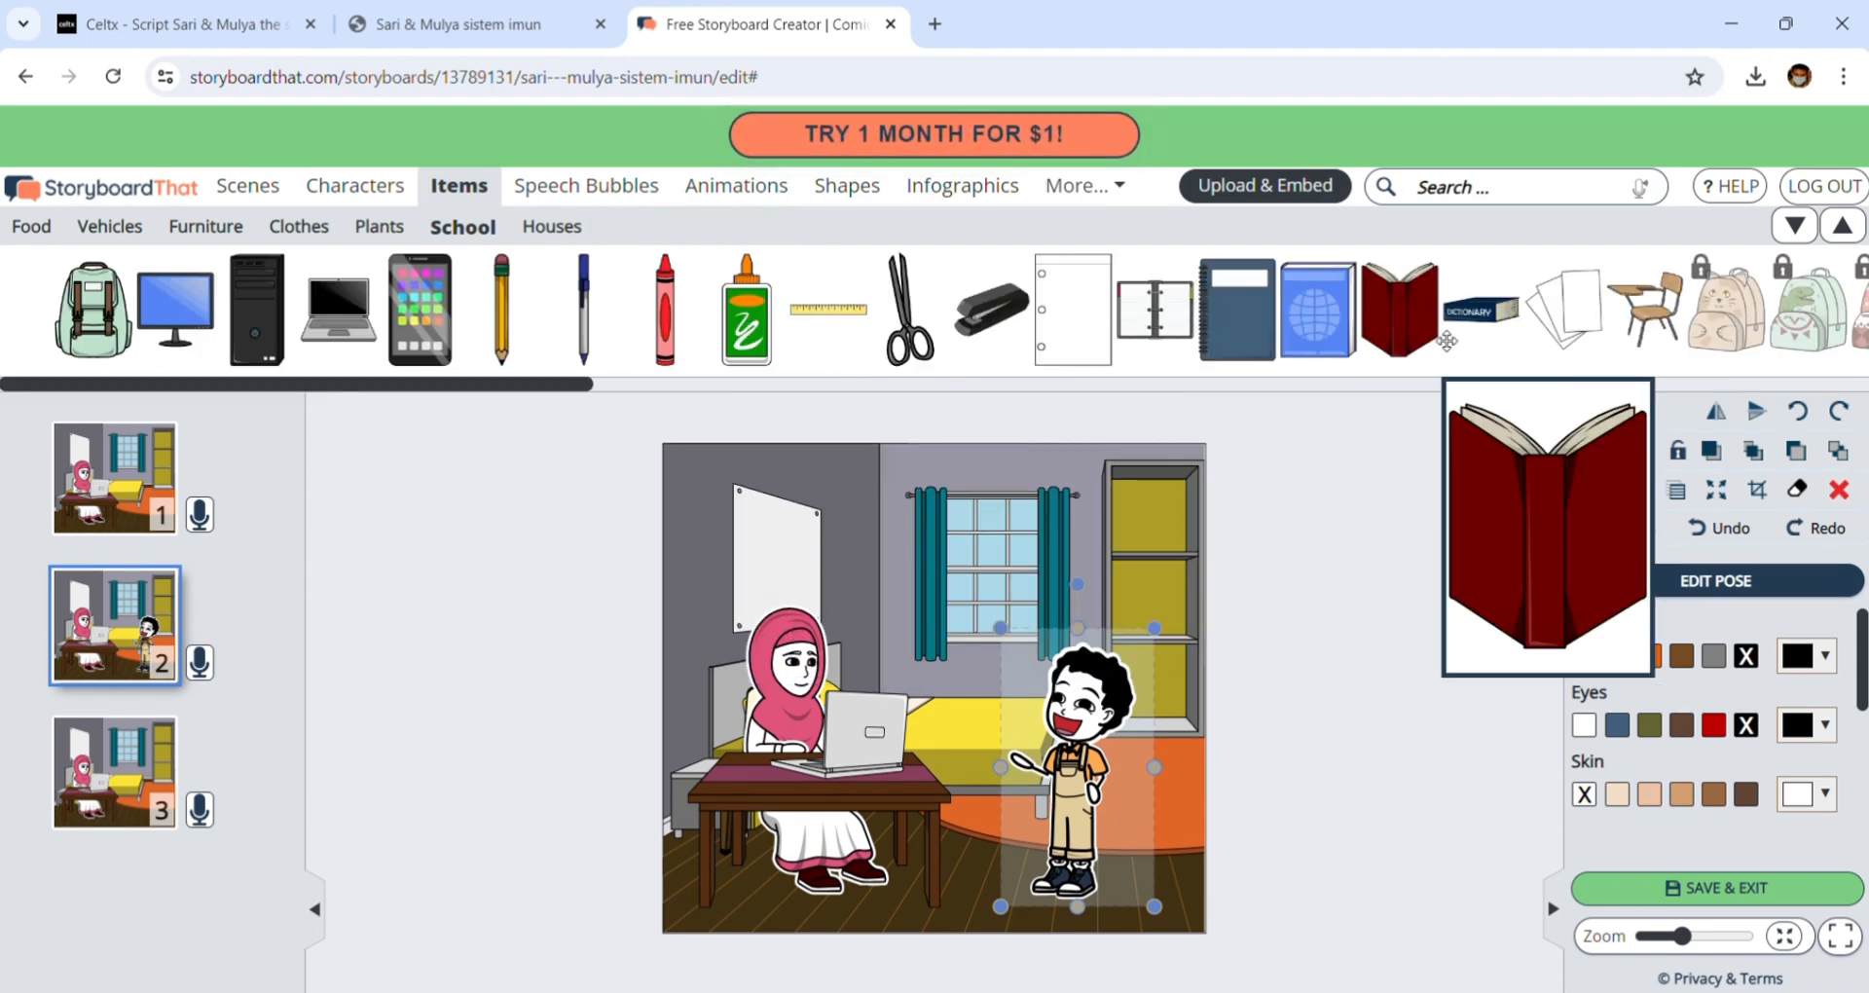
mouse_move(1586, 336)
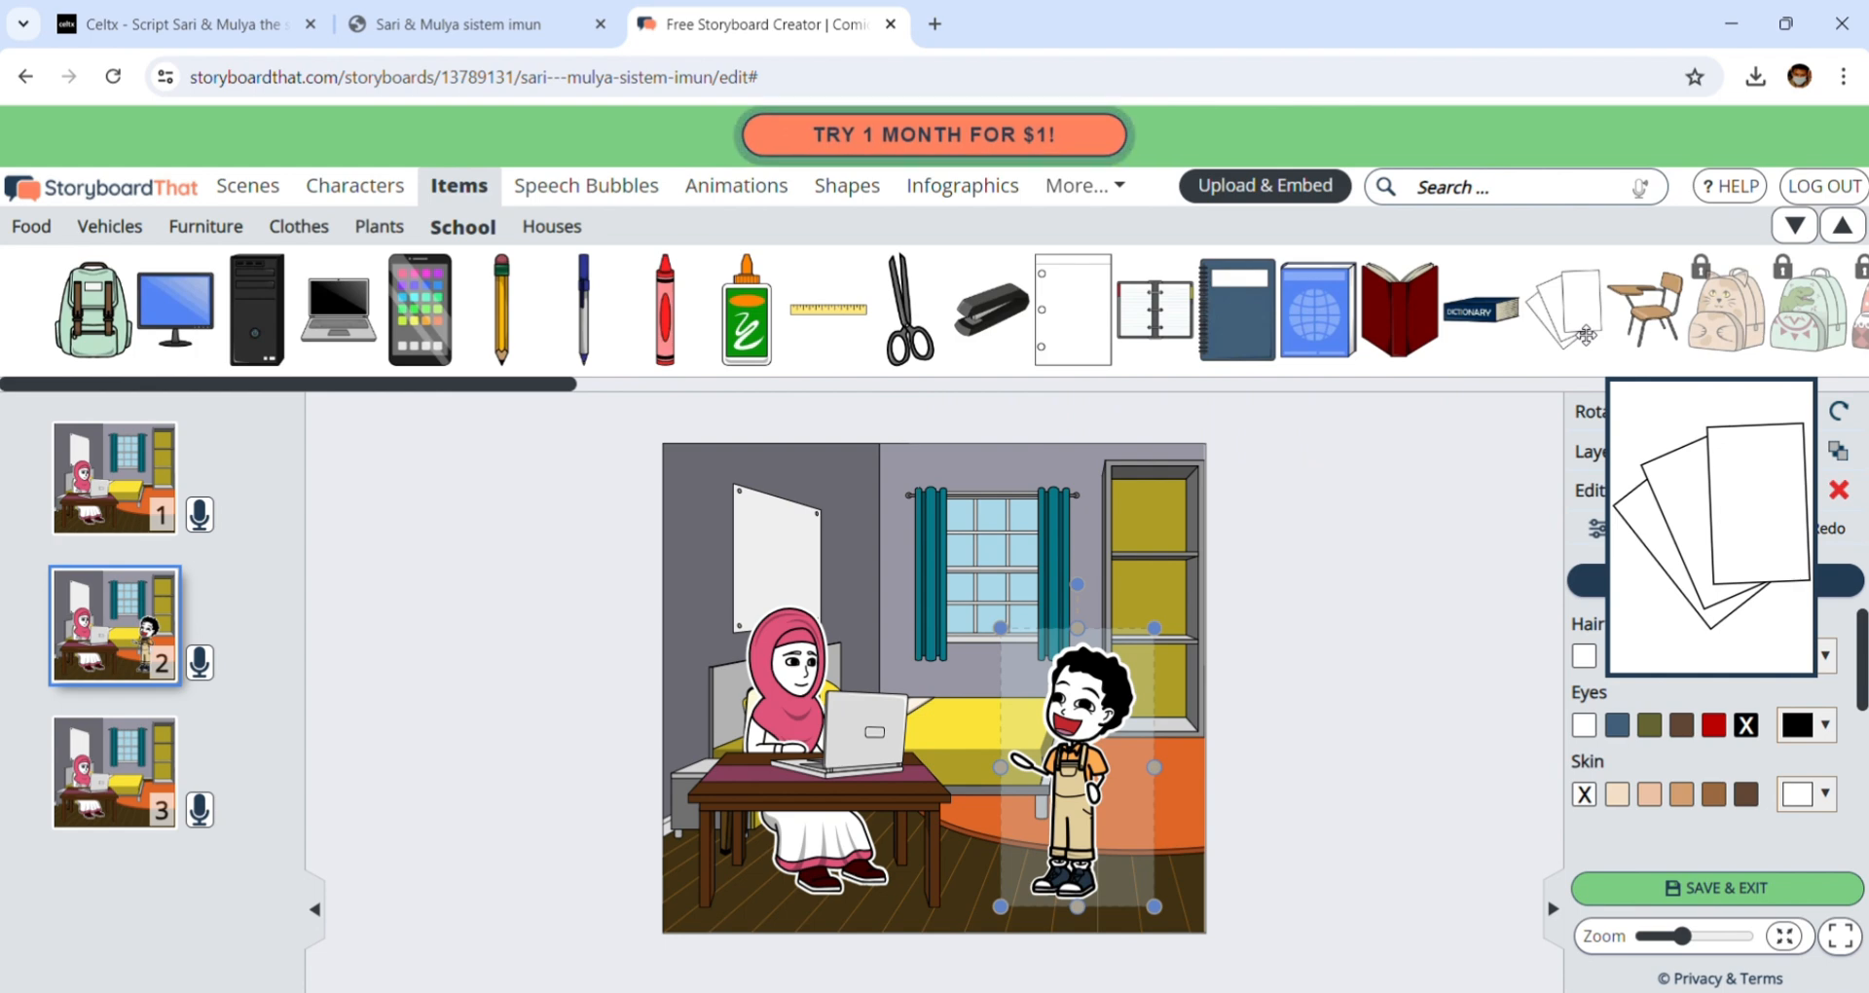
drag(1081, 321, 1053, 675)
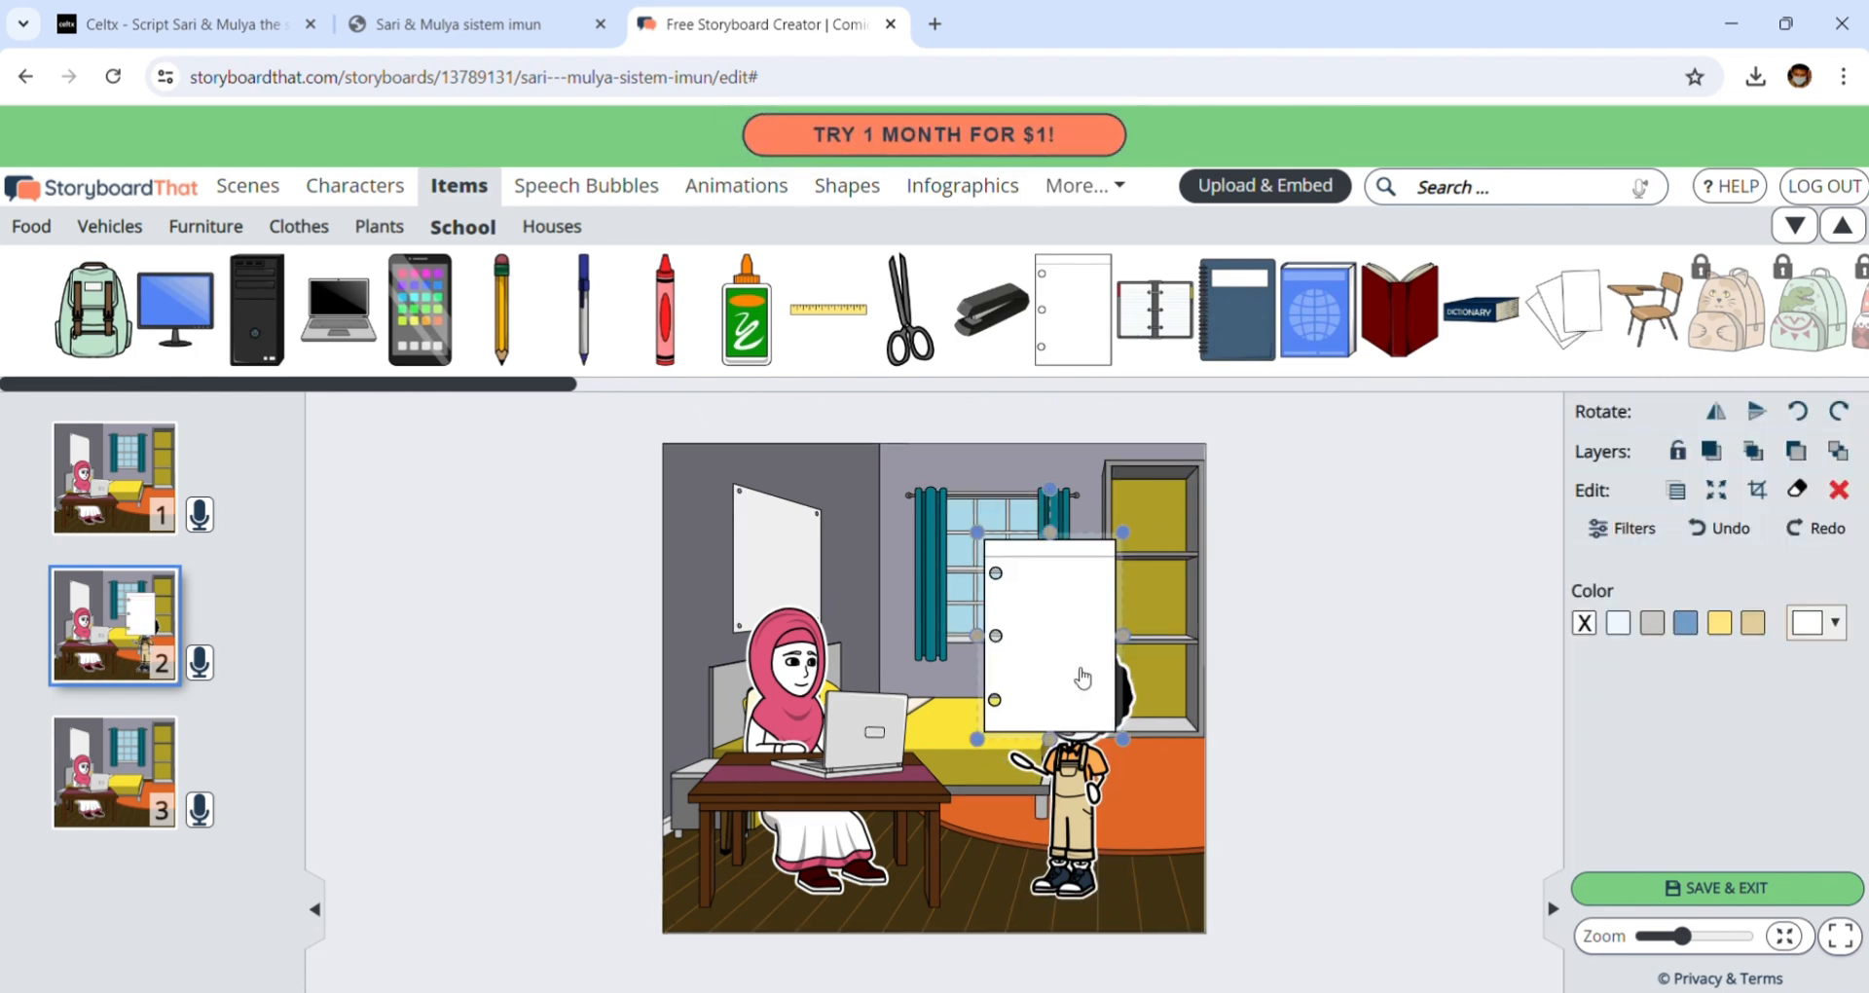
click(1683, 623)
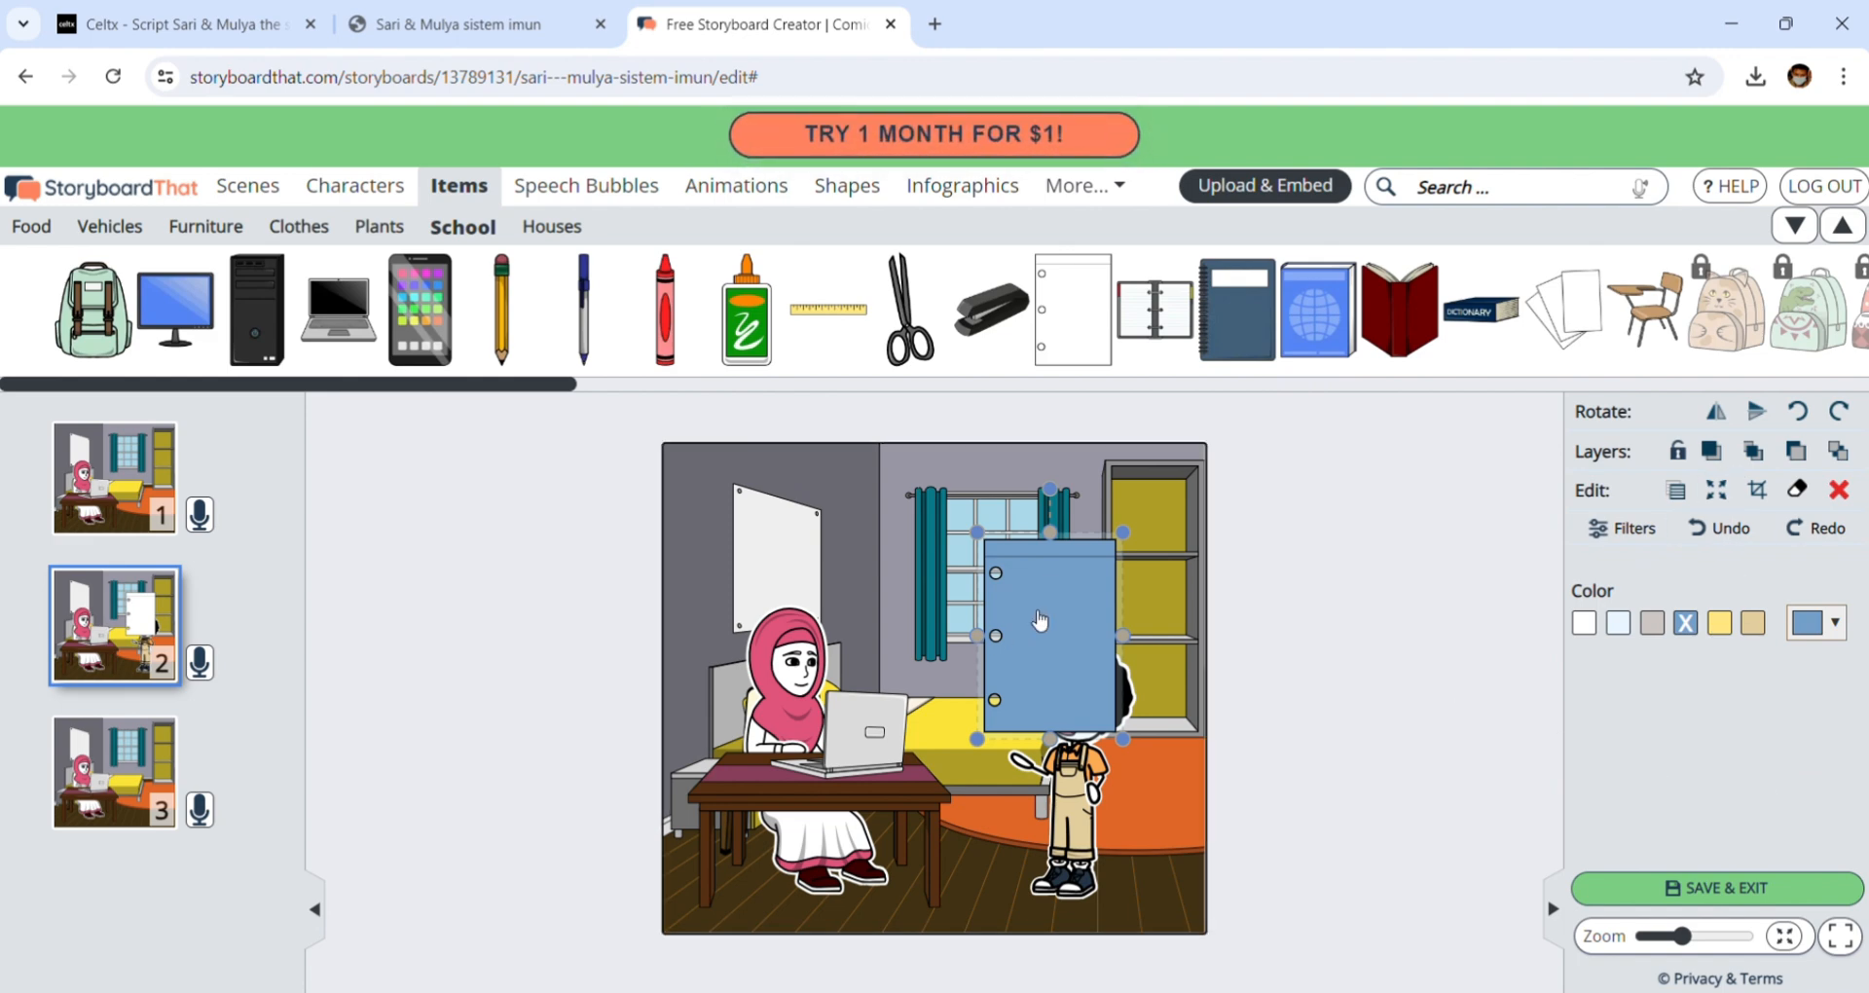
drag(1128, 536, 1070, 783)
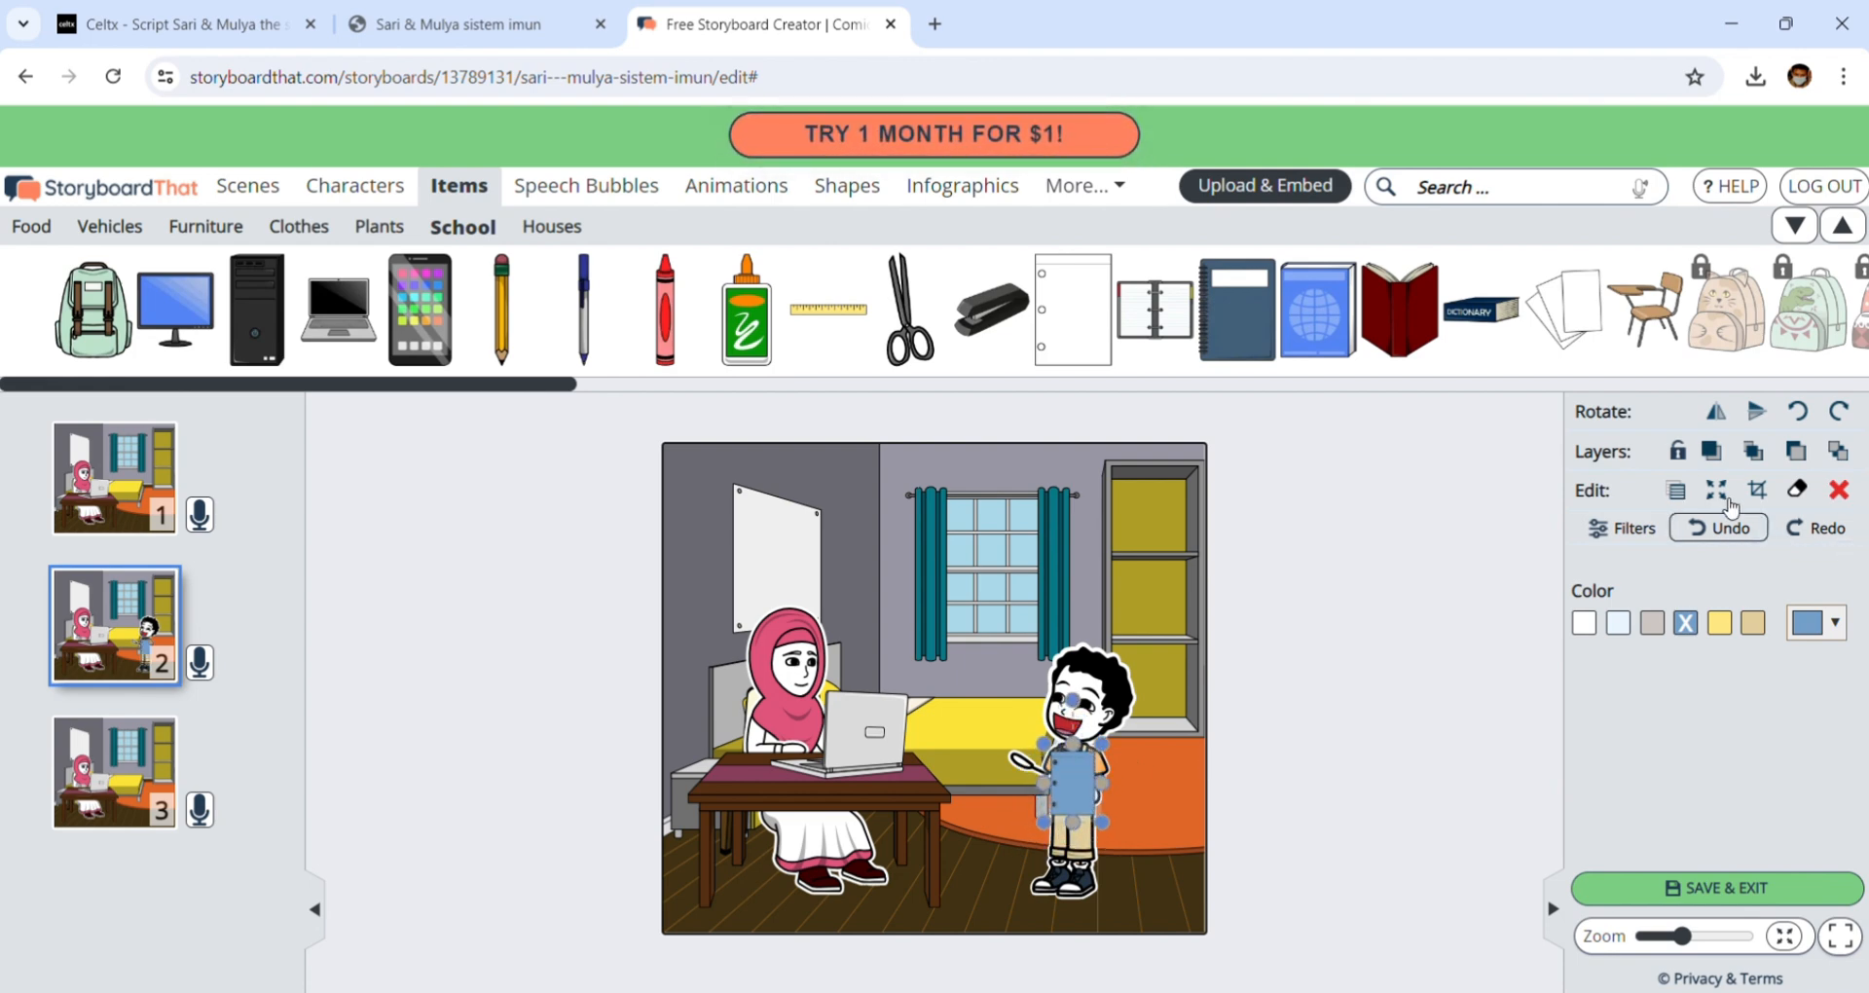
click(1720, 626)
click(1268, 744)
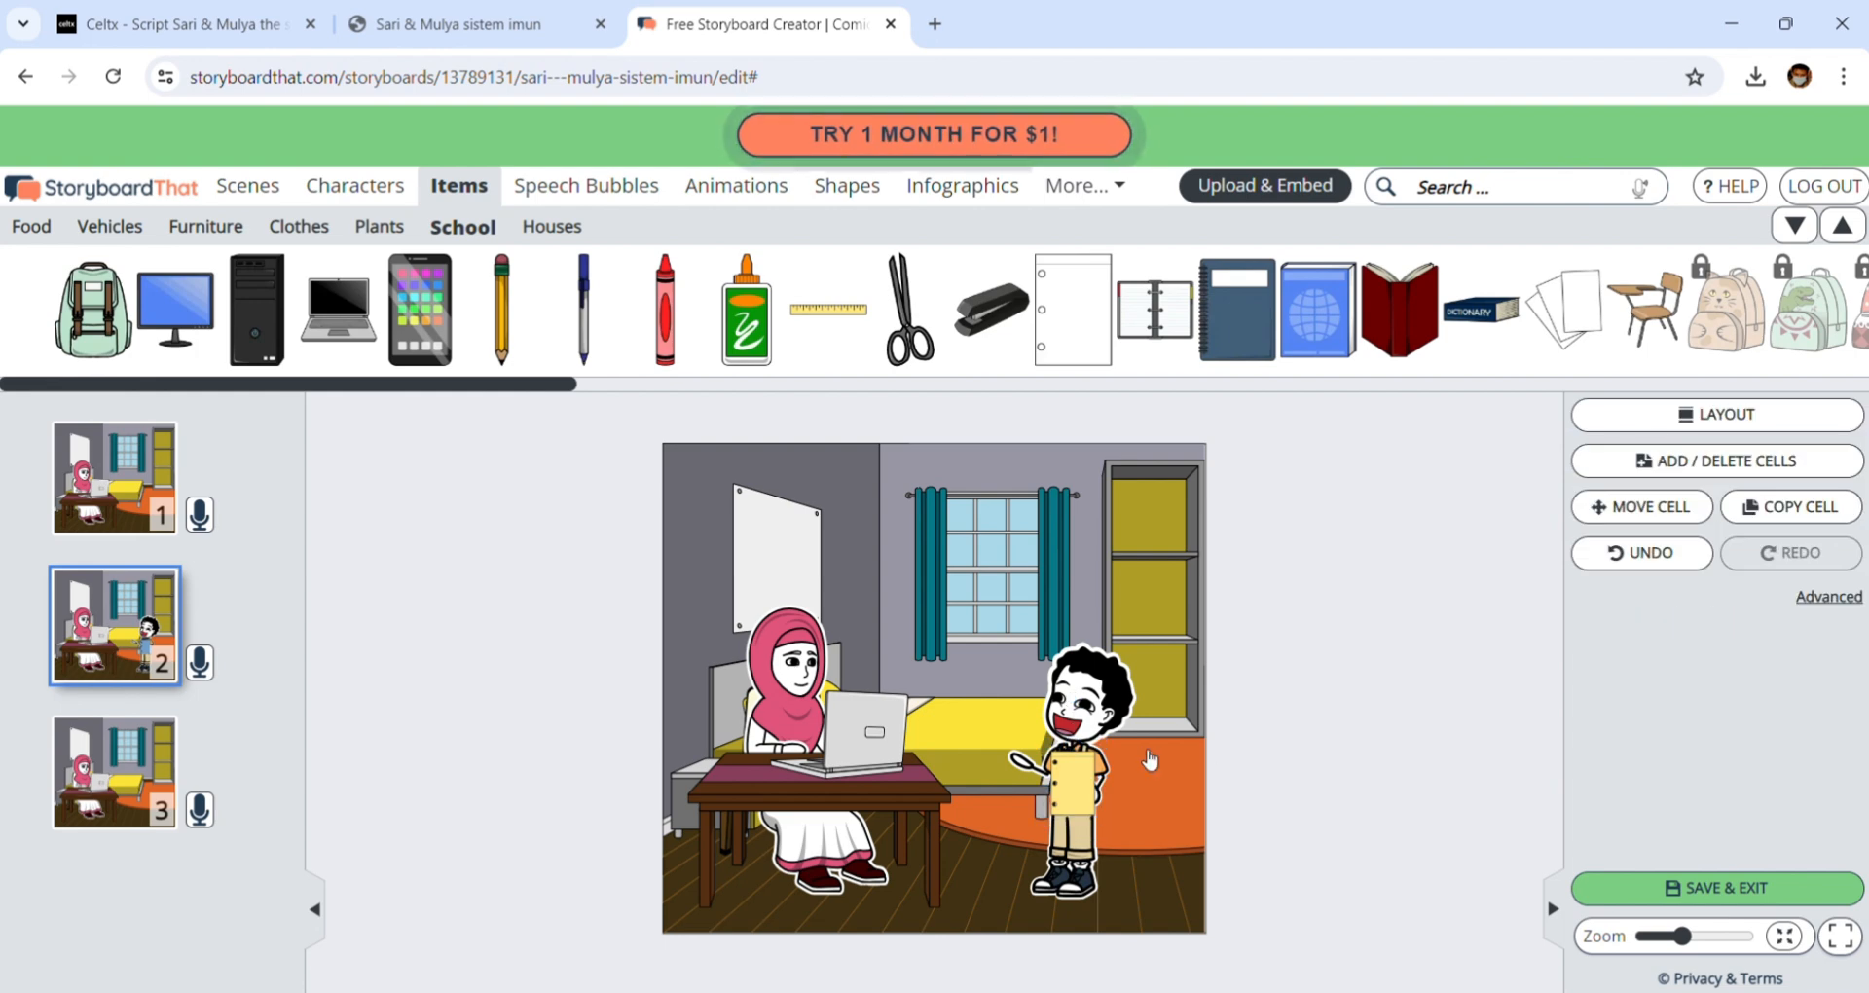
- Move the boy slightly down and toward the table in cell 2, and reapply his current pose
click(1105, 720)
drag(1115, 720, 1098, 733)
click(1716, 582)
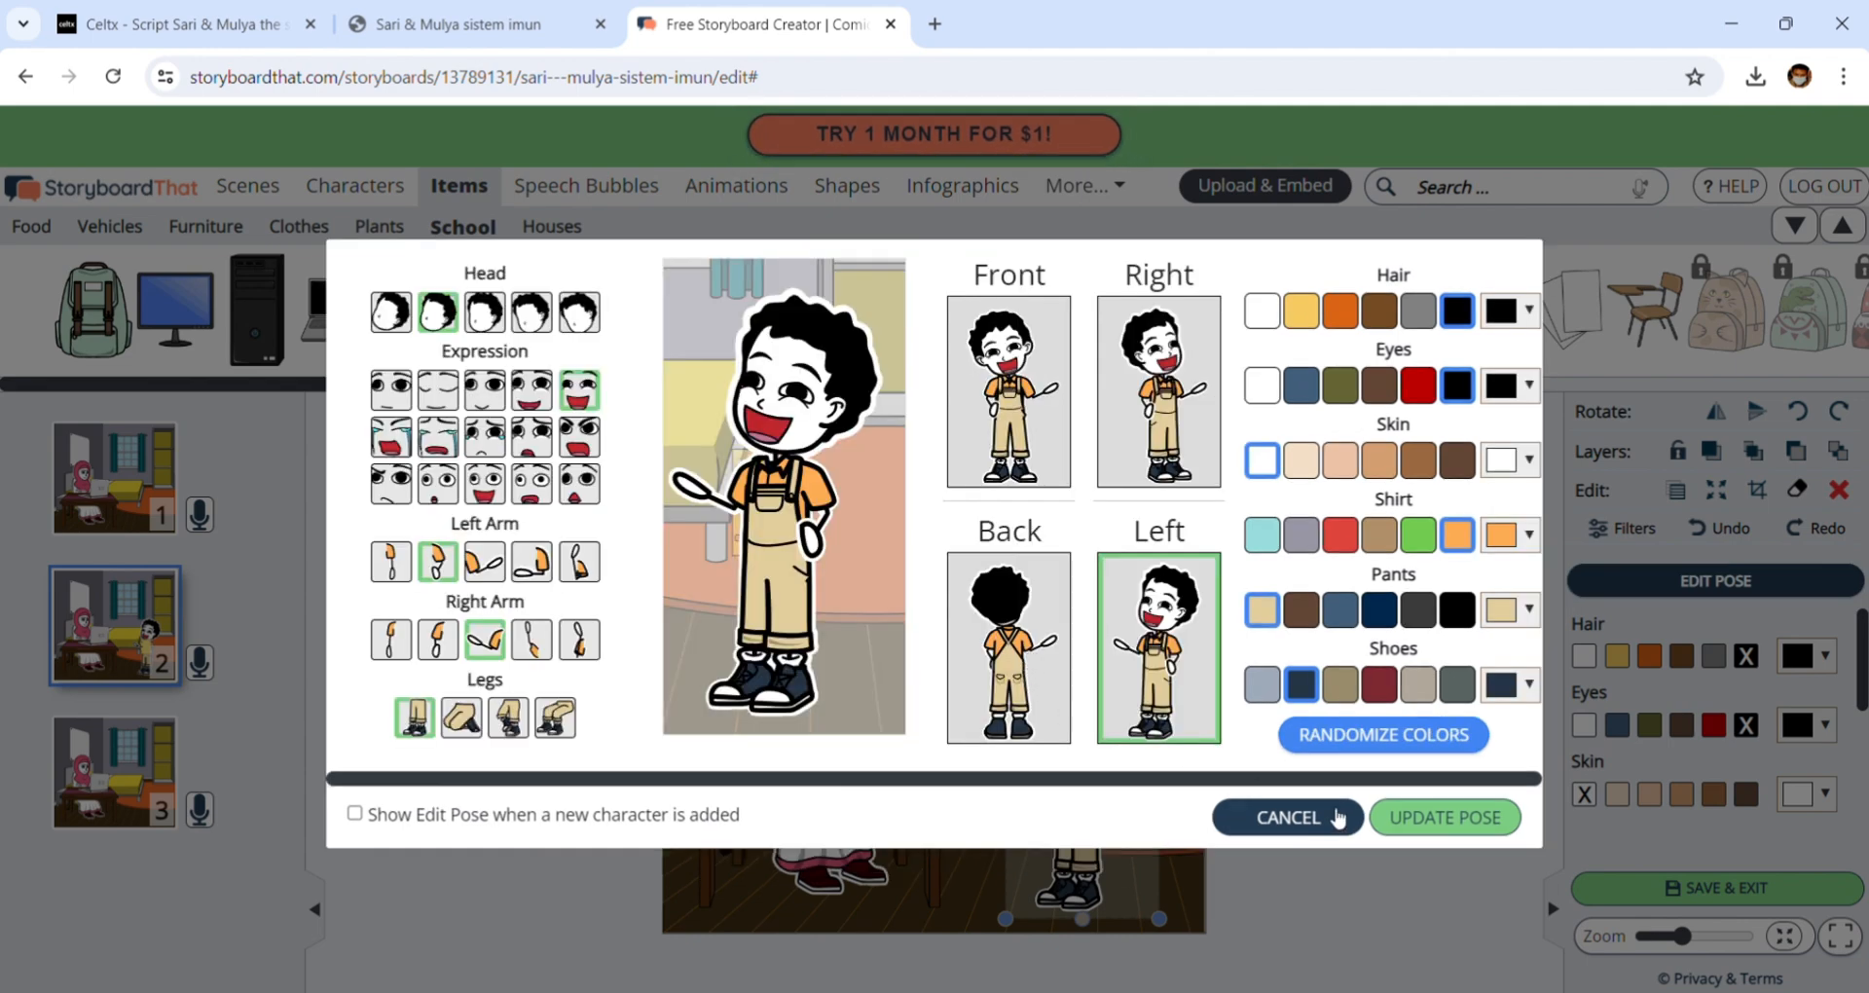
click(1441, 817)
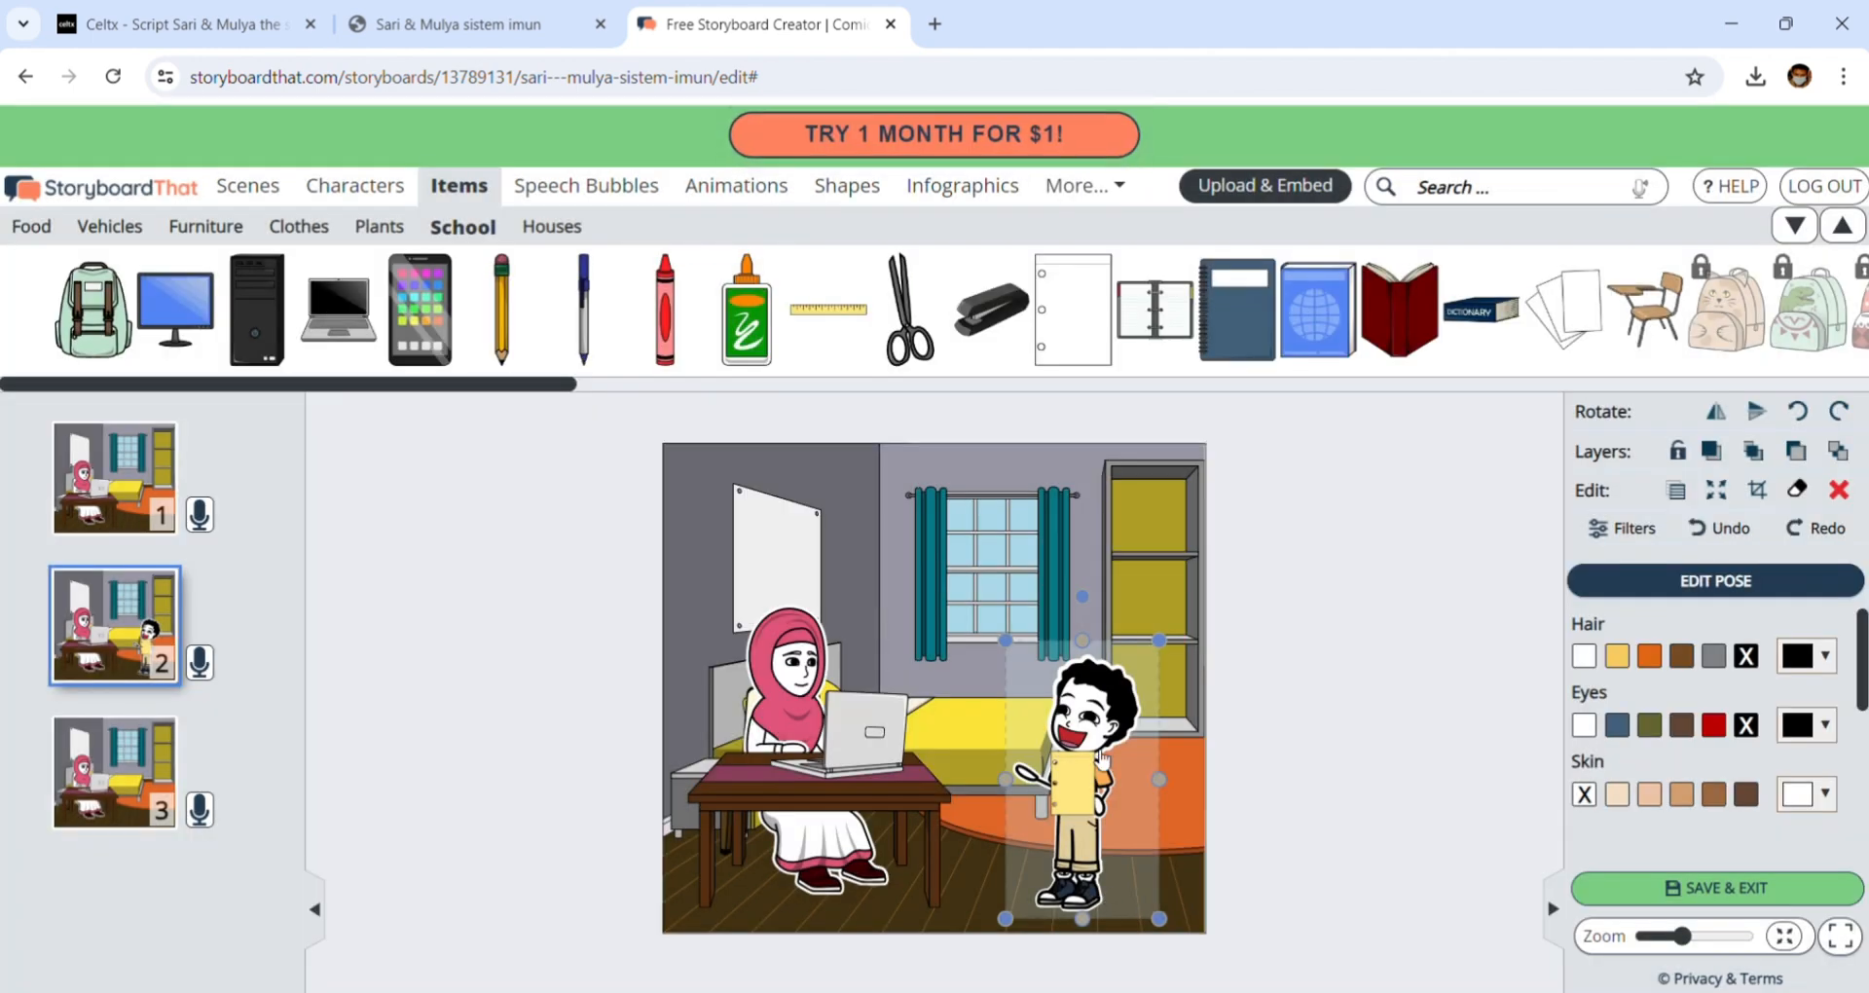
- Move the yellow sheet of paper off the boy's torso to his extended hand
click(1088, 788)
click(1086, 790)
drag(1085, 790, 1036, 788)
click(1411, 725)
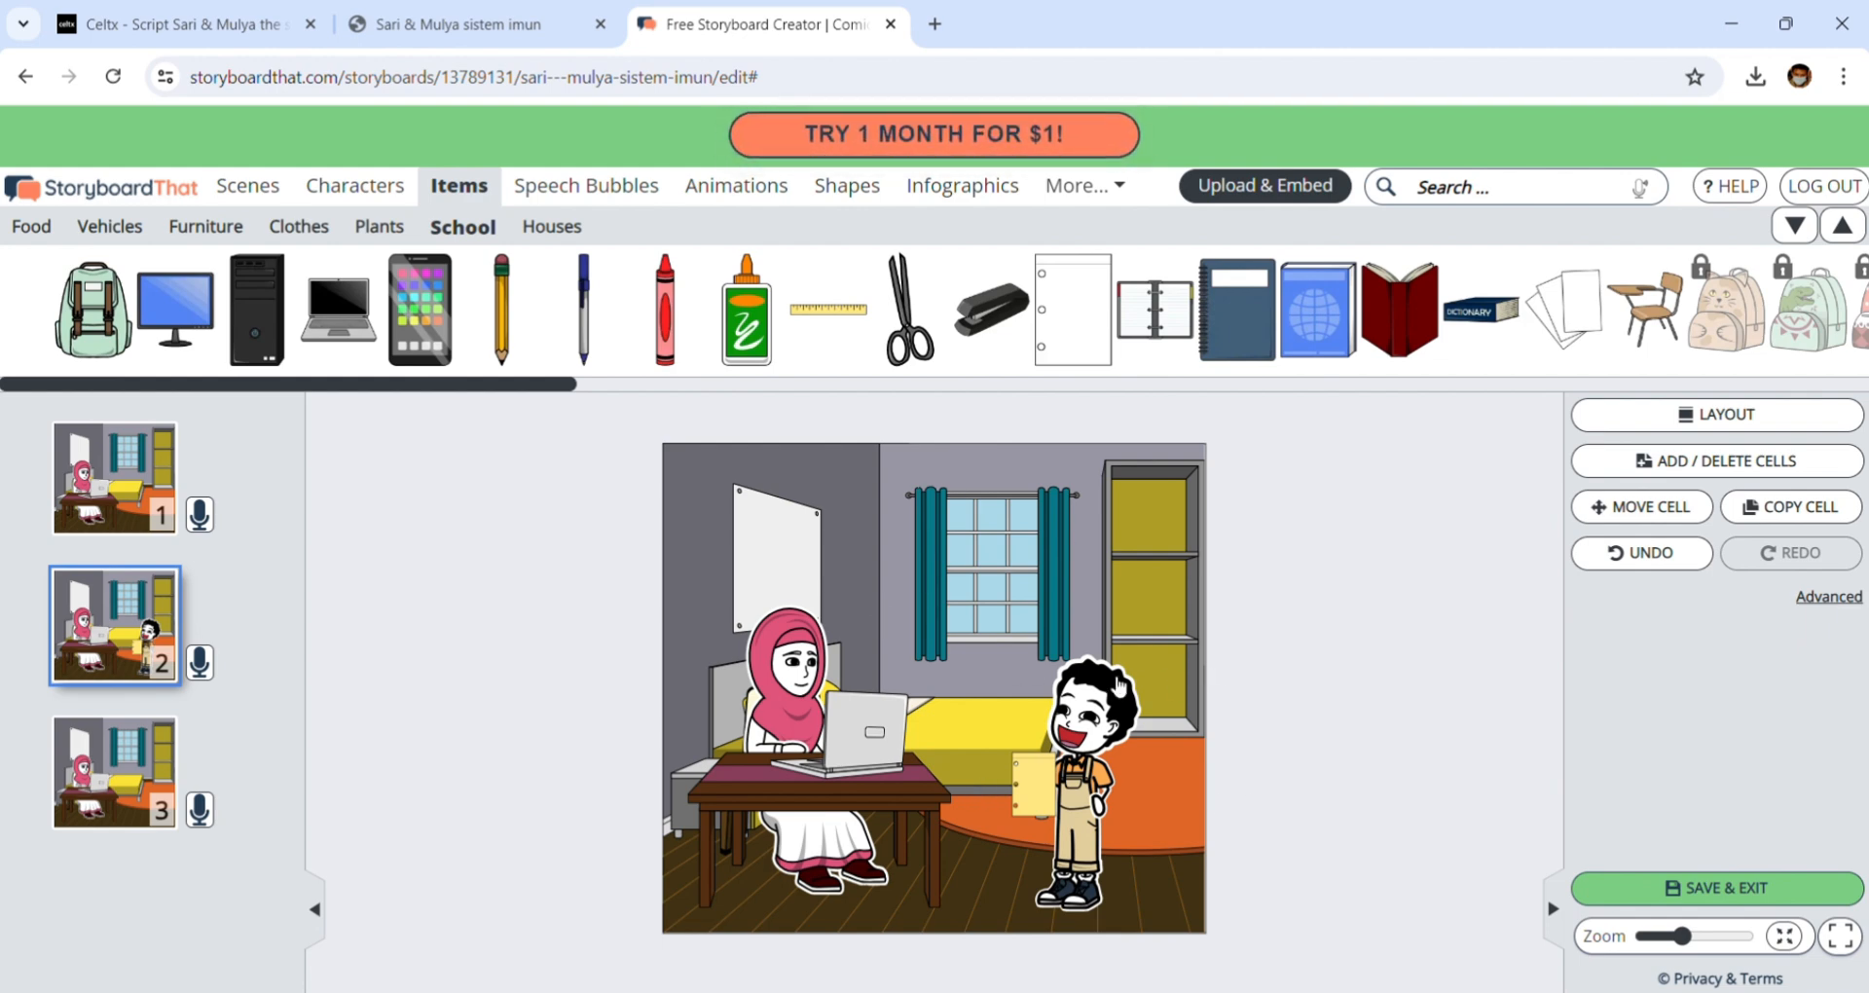
- Copy Mulya's line "Kak Sari, sistem imun itu apasih?" without its quotation marks from the script PDF and return to the storyboard
click(440, 7)
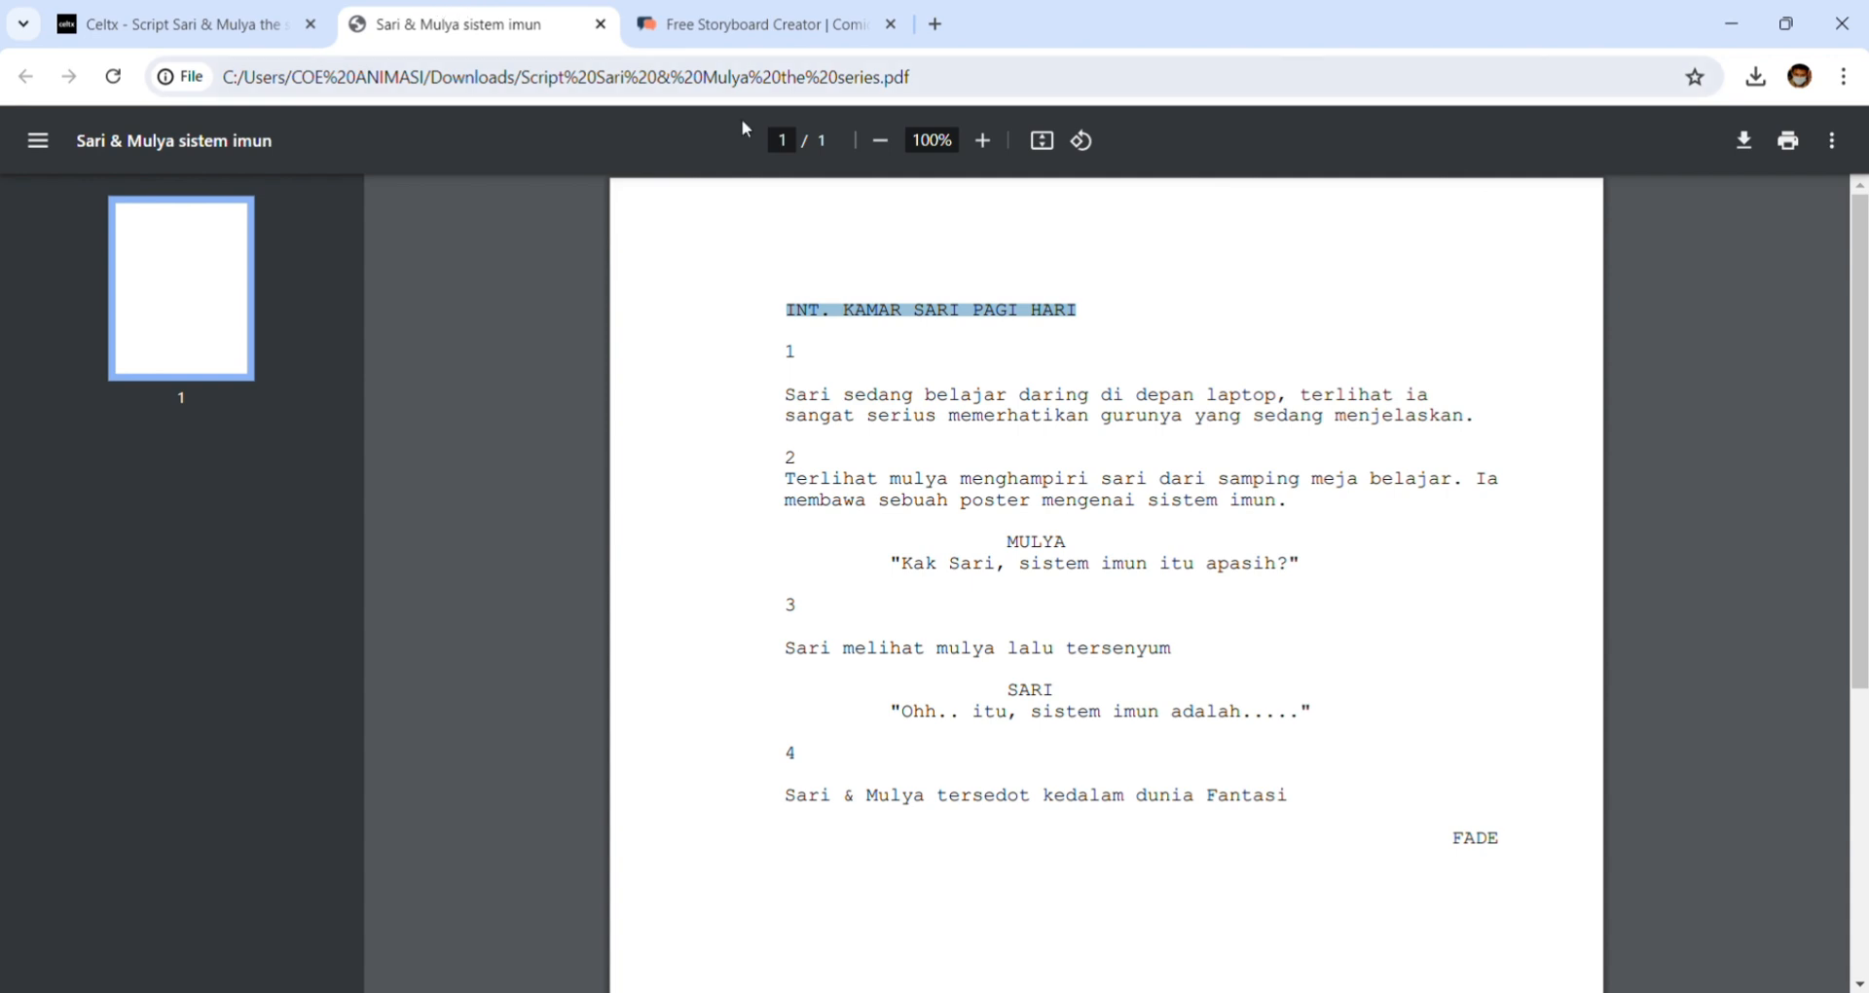
drag(893, 569, 1315, 590)
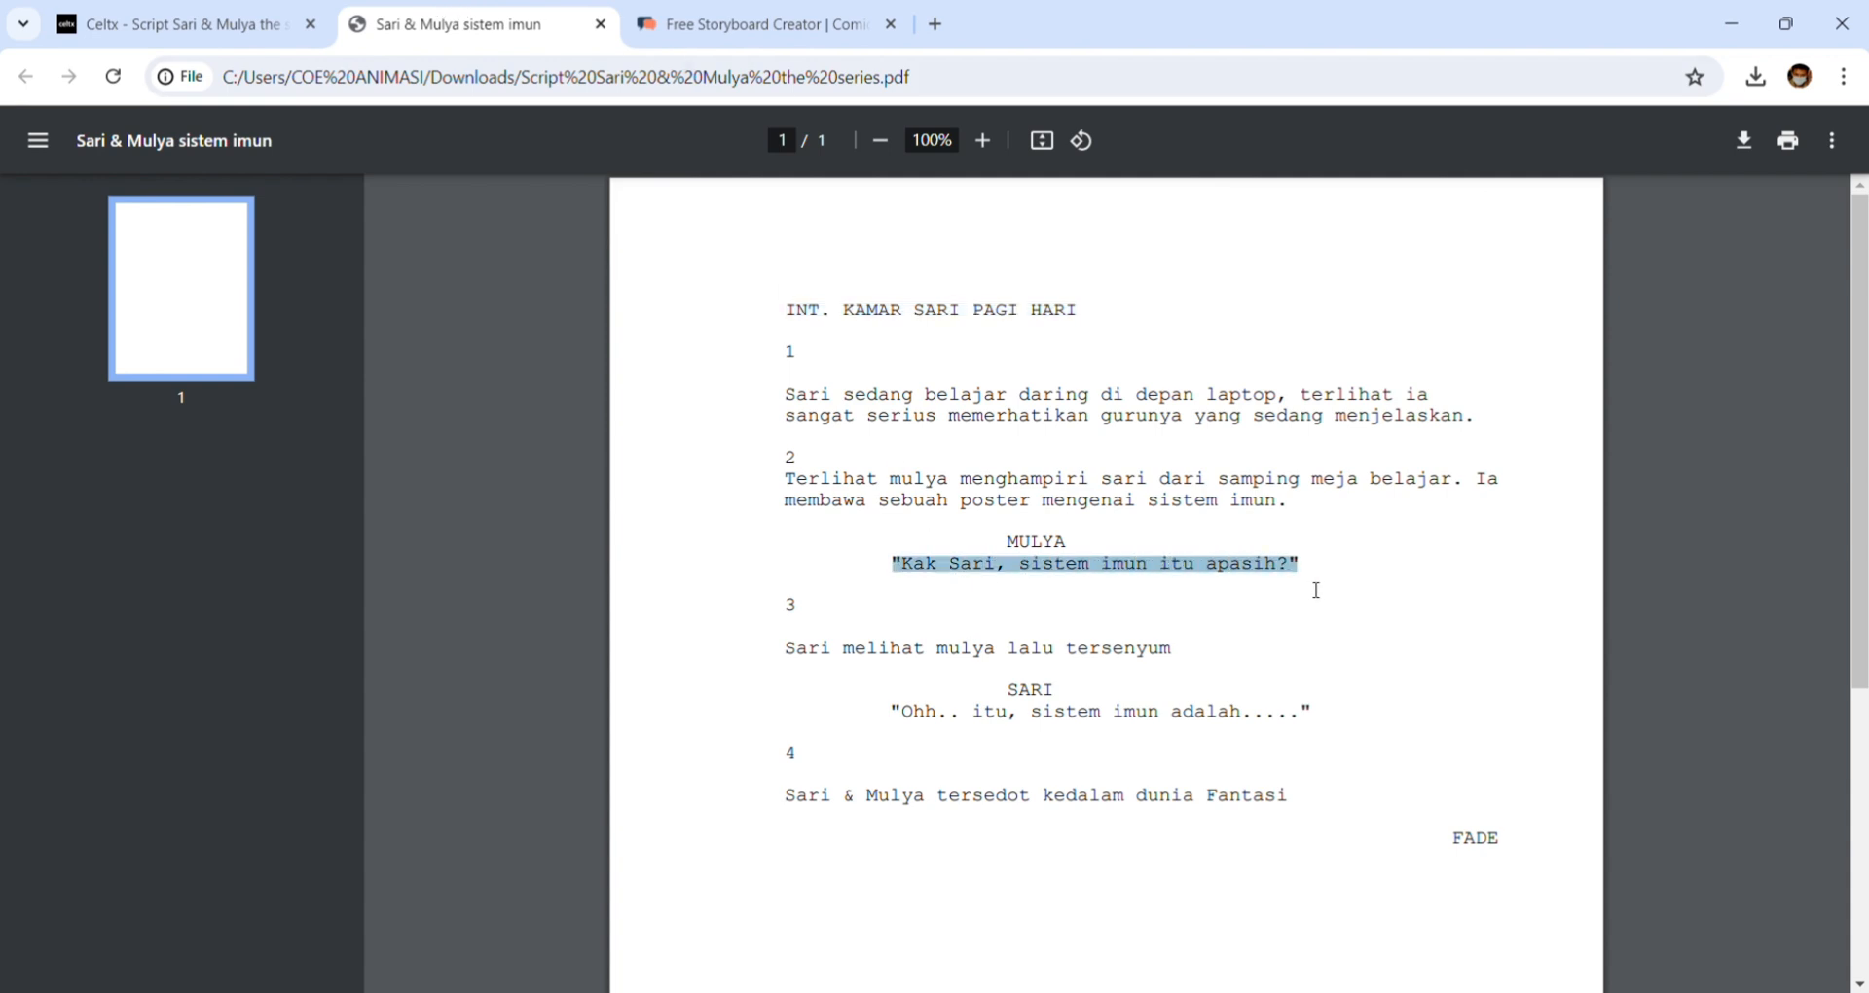
click(1042, 583)
drag(915, 578, 1310, 587)
key(ctrl+c)
click(755, 24)
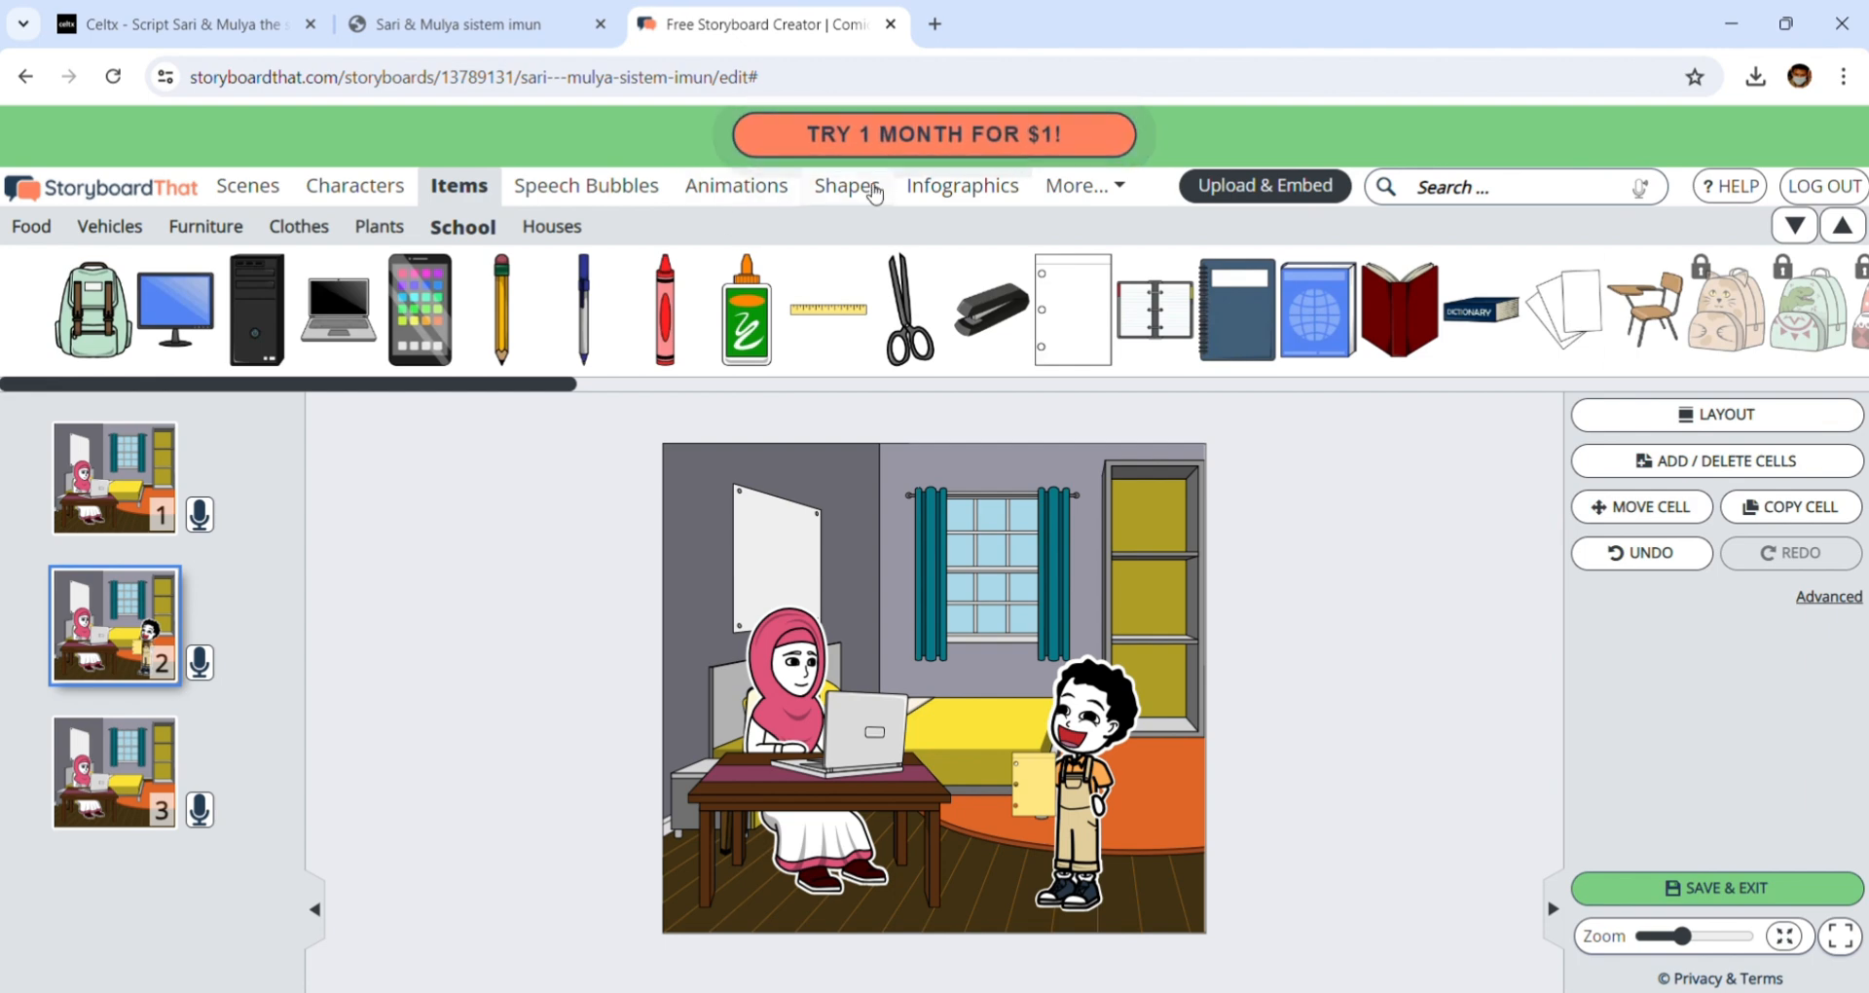
- Add an oval speech bubble with a lower-right tail, paste Mulya's line into it, and shrink it above the boy
click(624, 208)
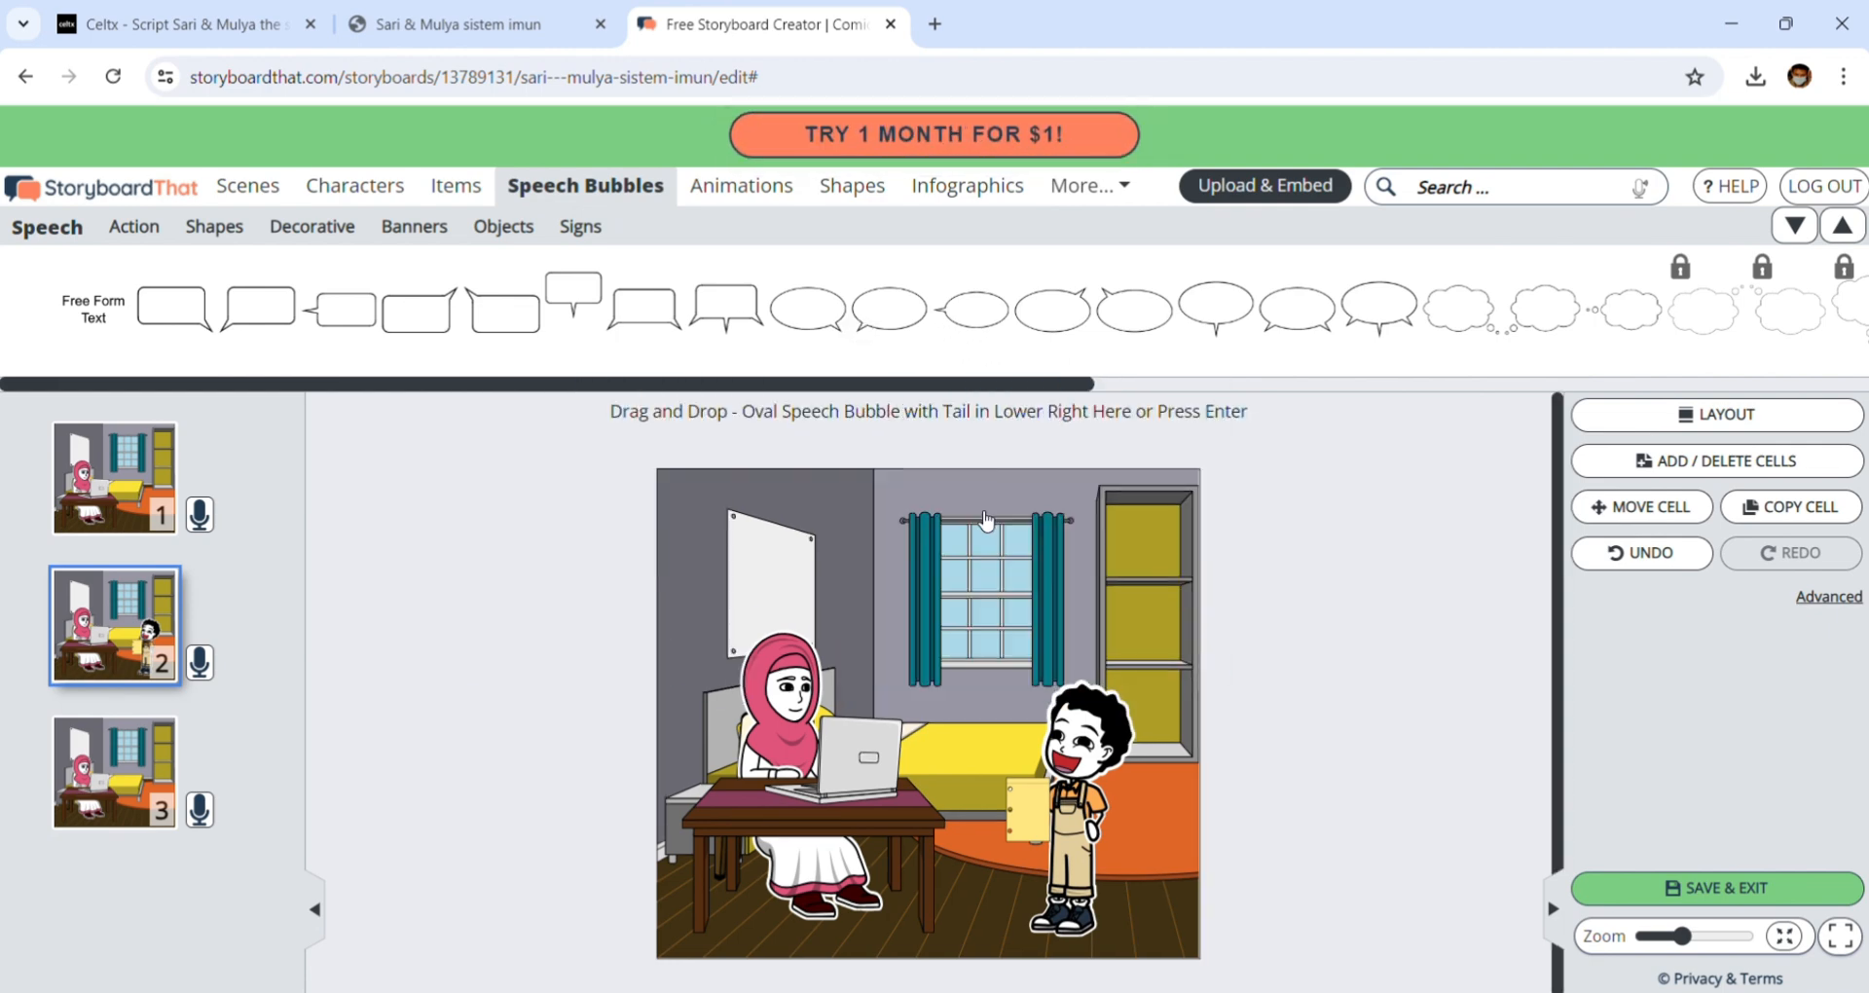
drag(843, 333, 949, 627)
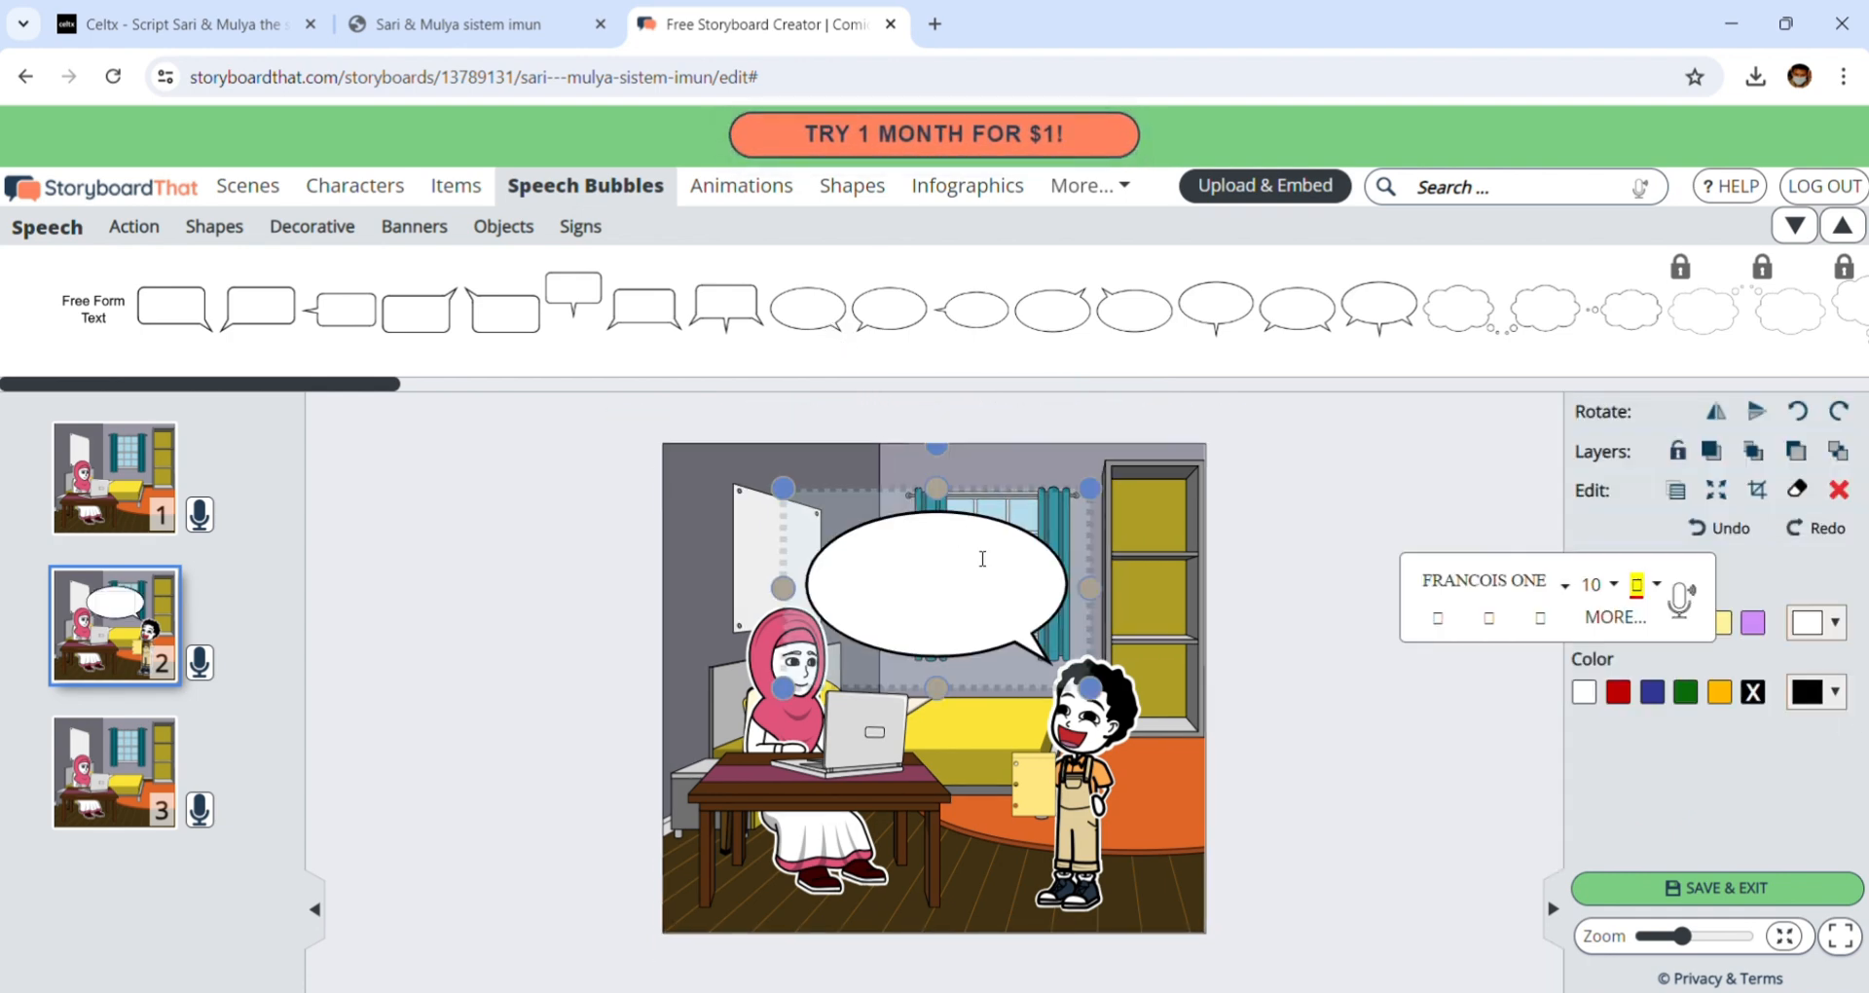
drag(1102, 491, 1061, 518)
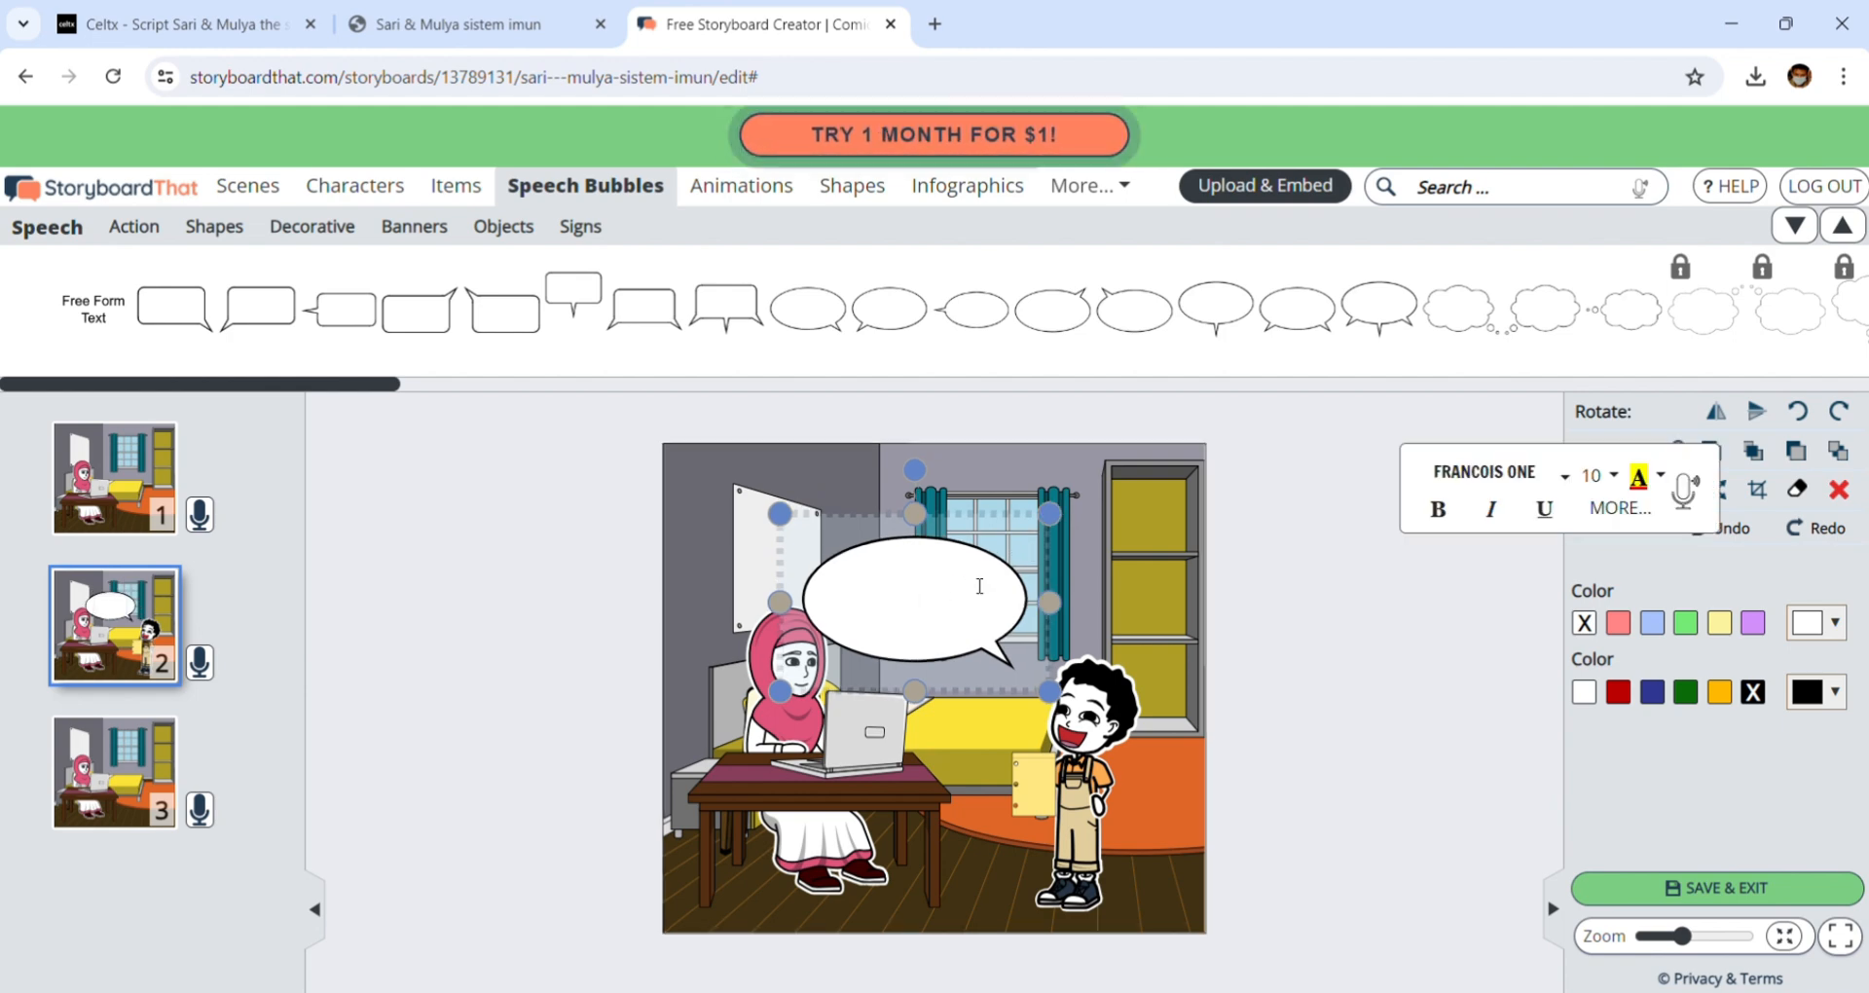
key(ctrl+v)
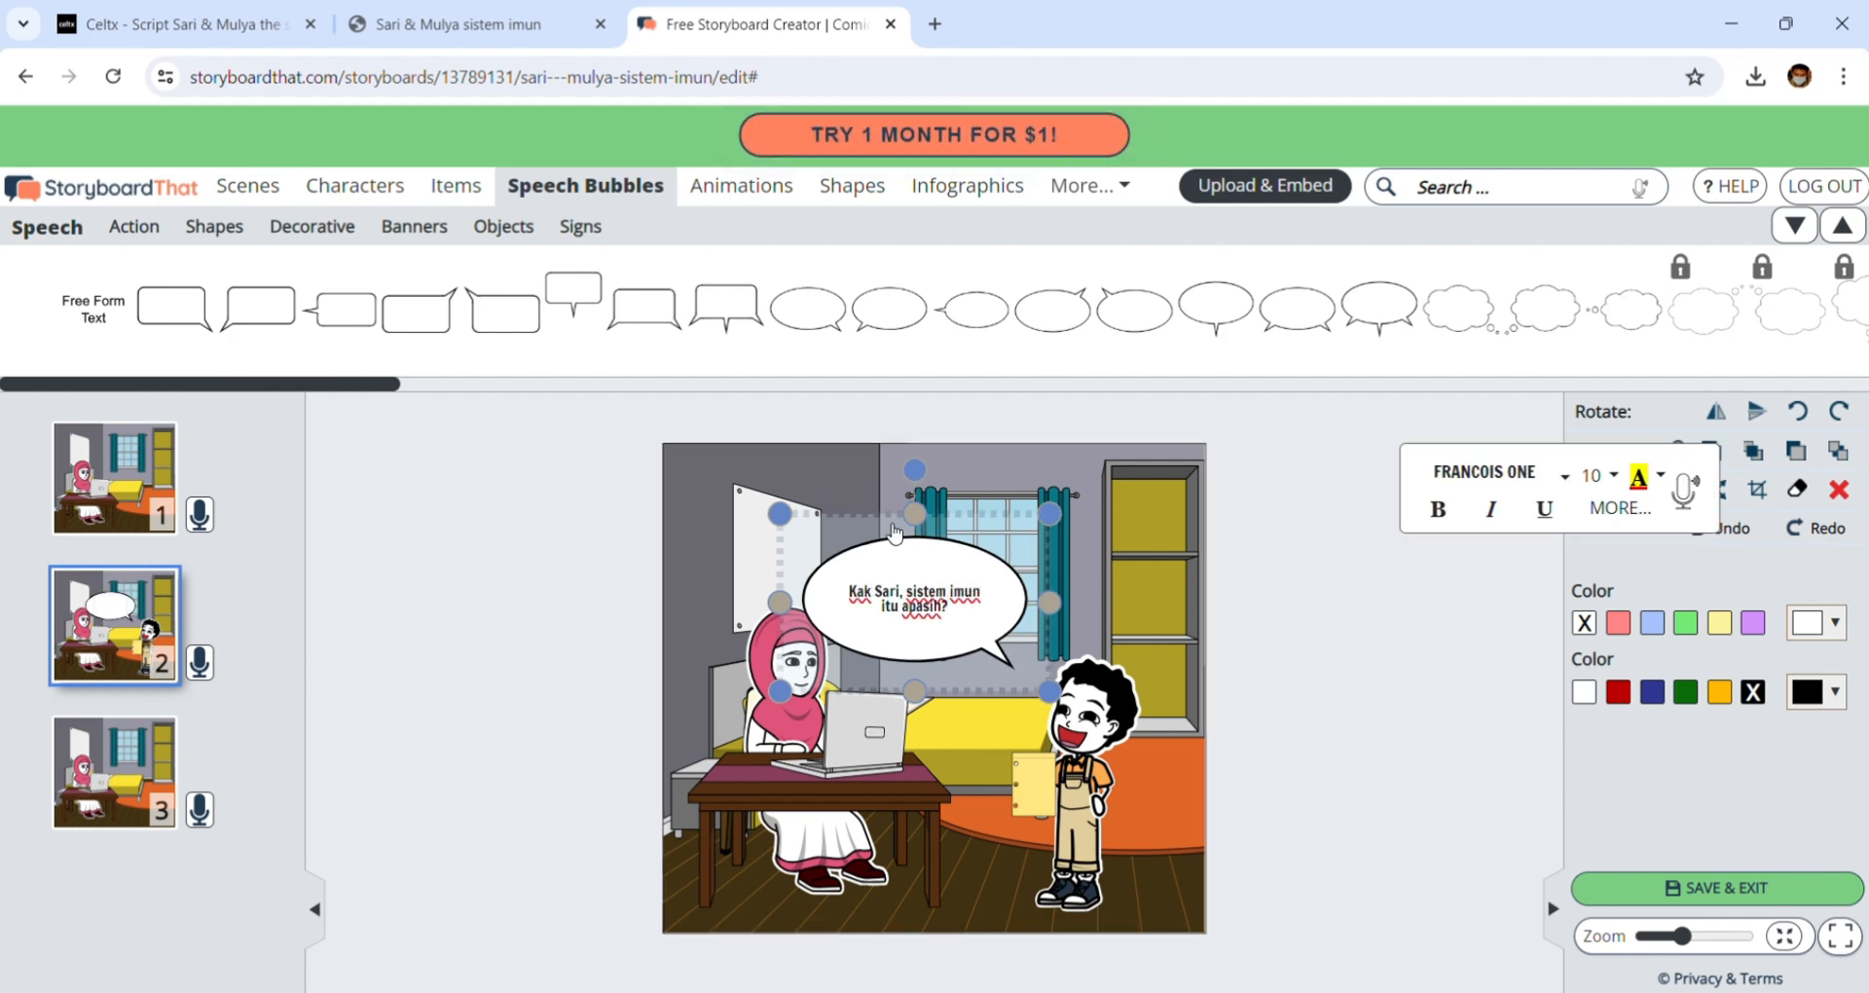
drag(925, 545, 980, 528)
drag(1118, 498, 1097, 509)
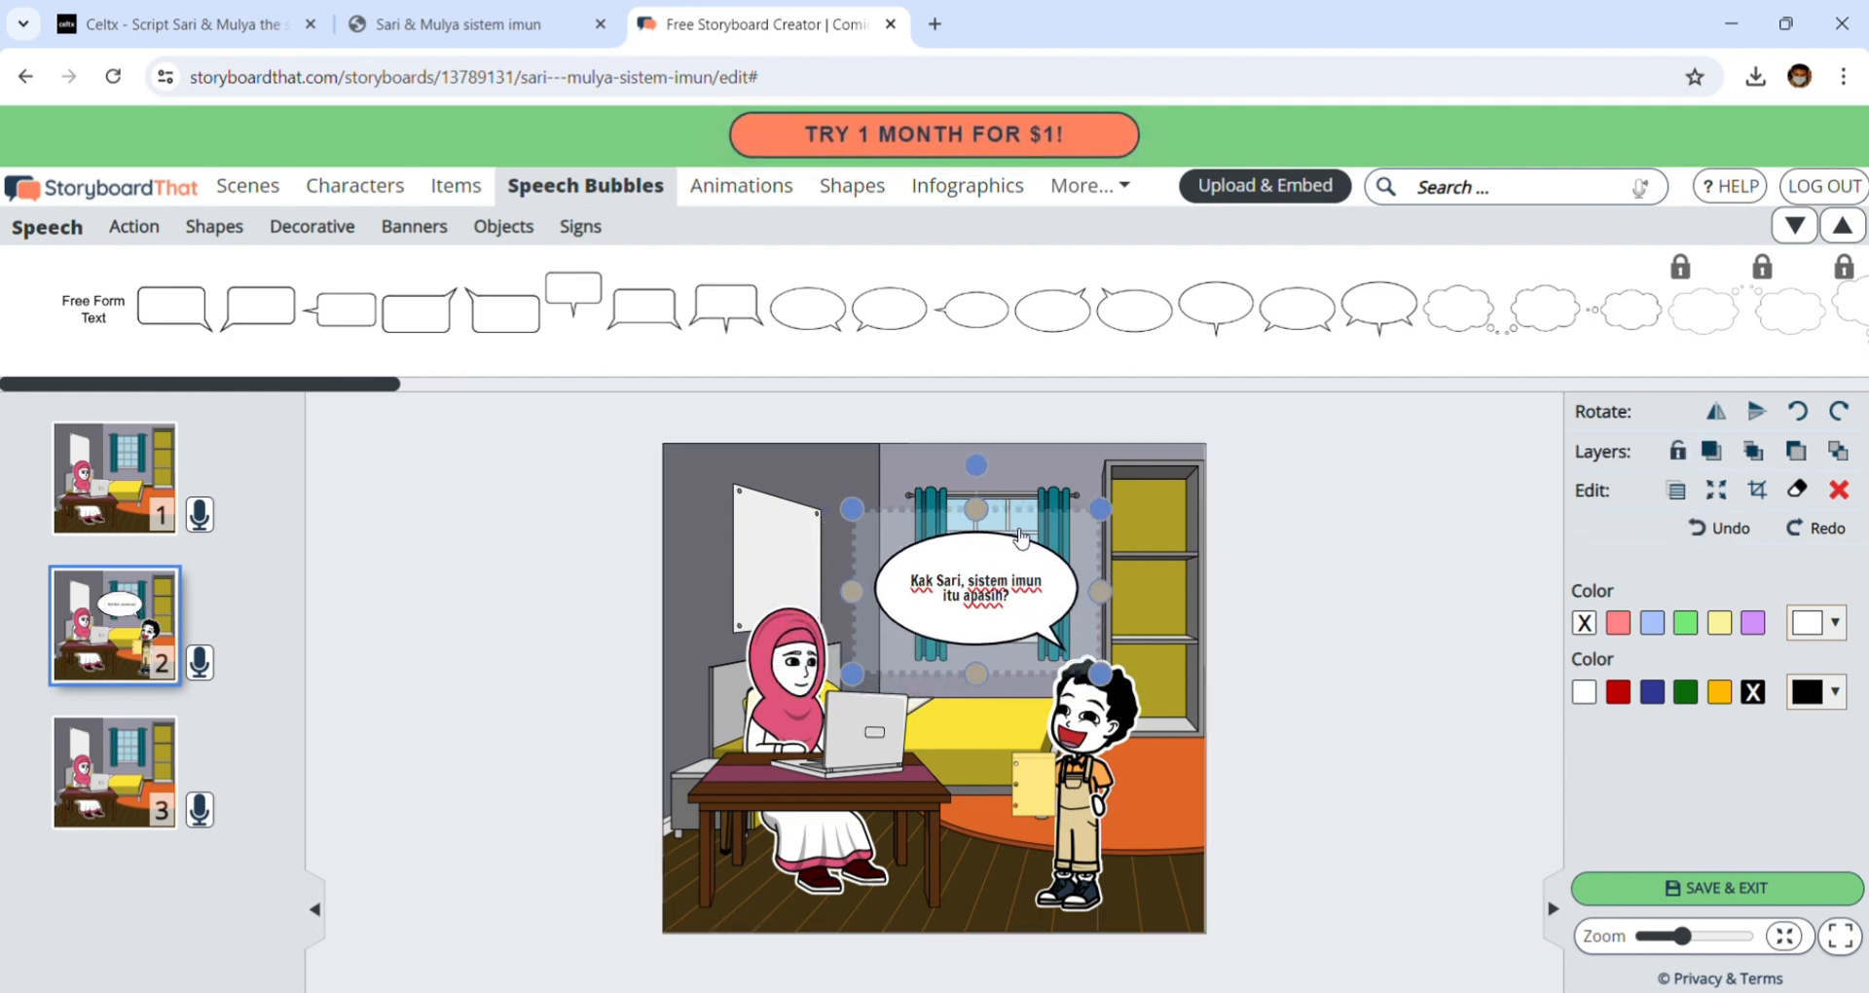
click(1265, 587)
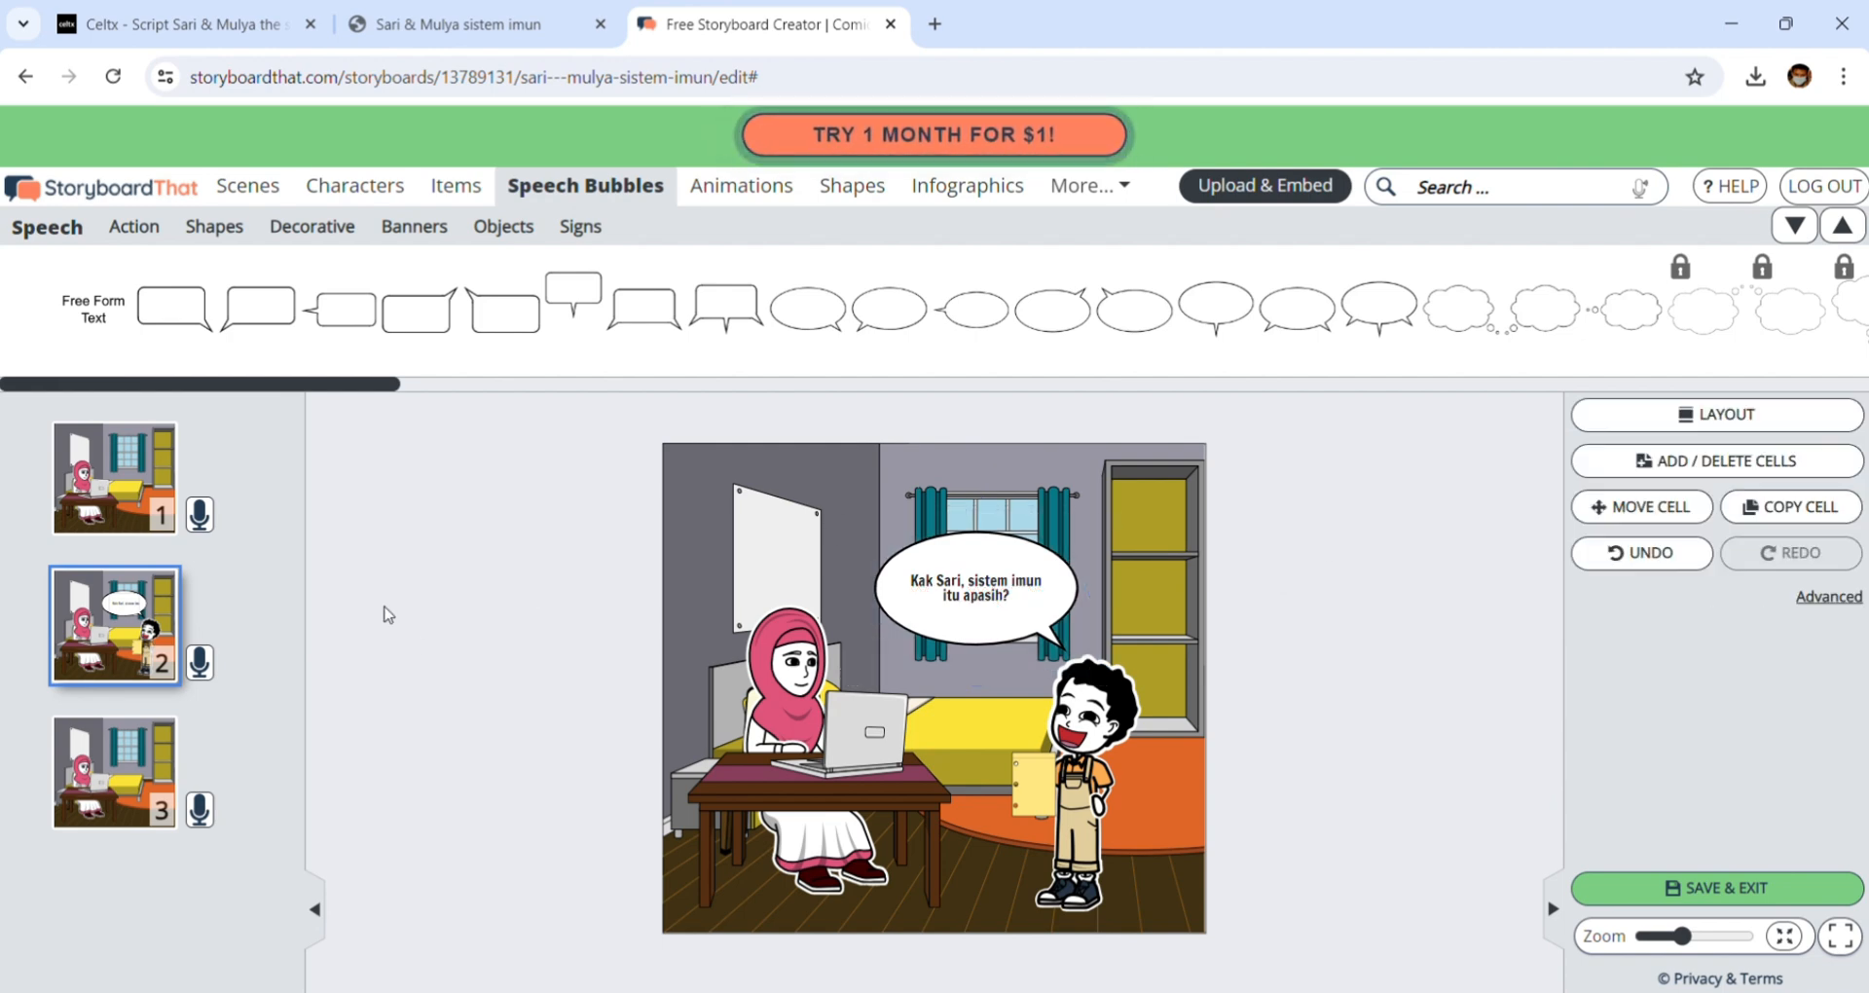
- Check the script PDF for the next shot and copy cell 2's contents into cell 3
click(479, 28)
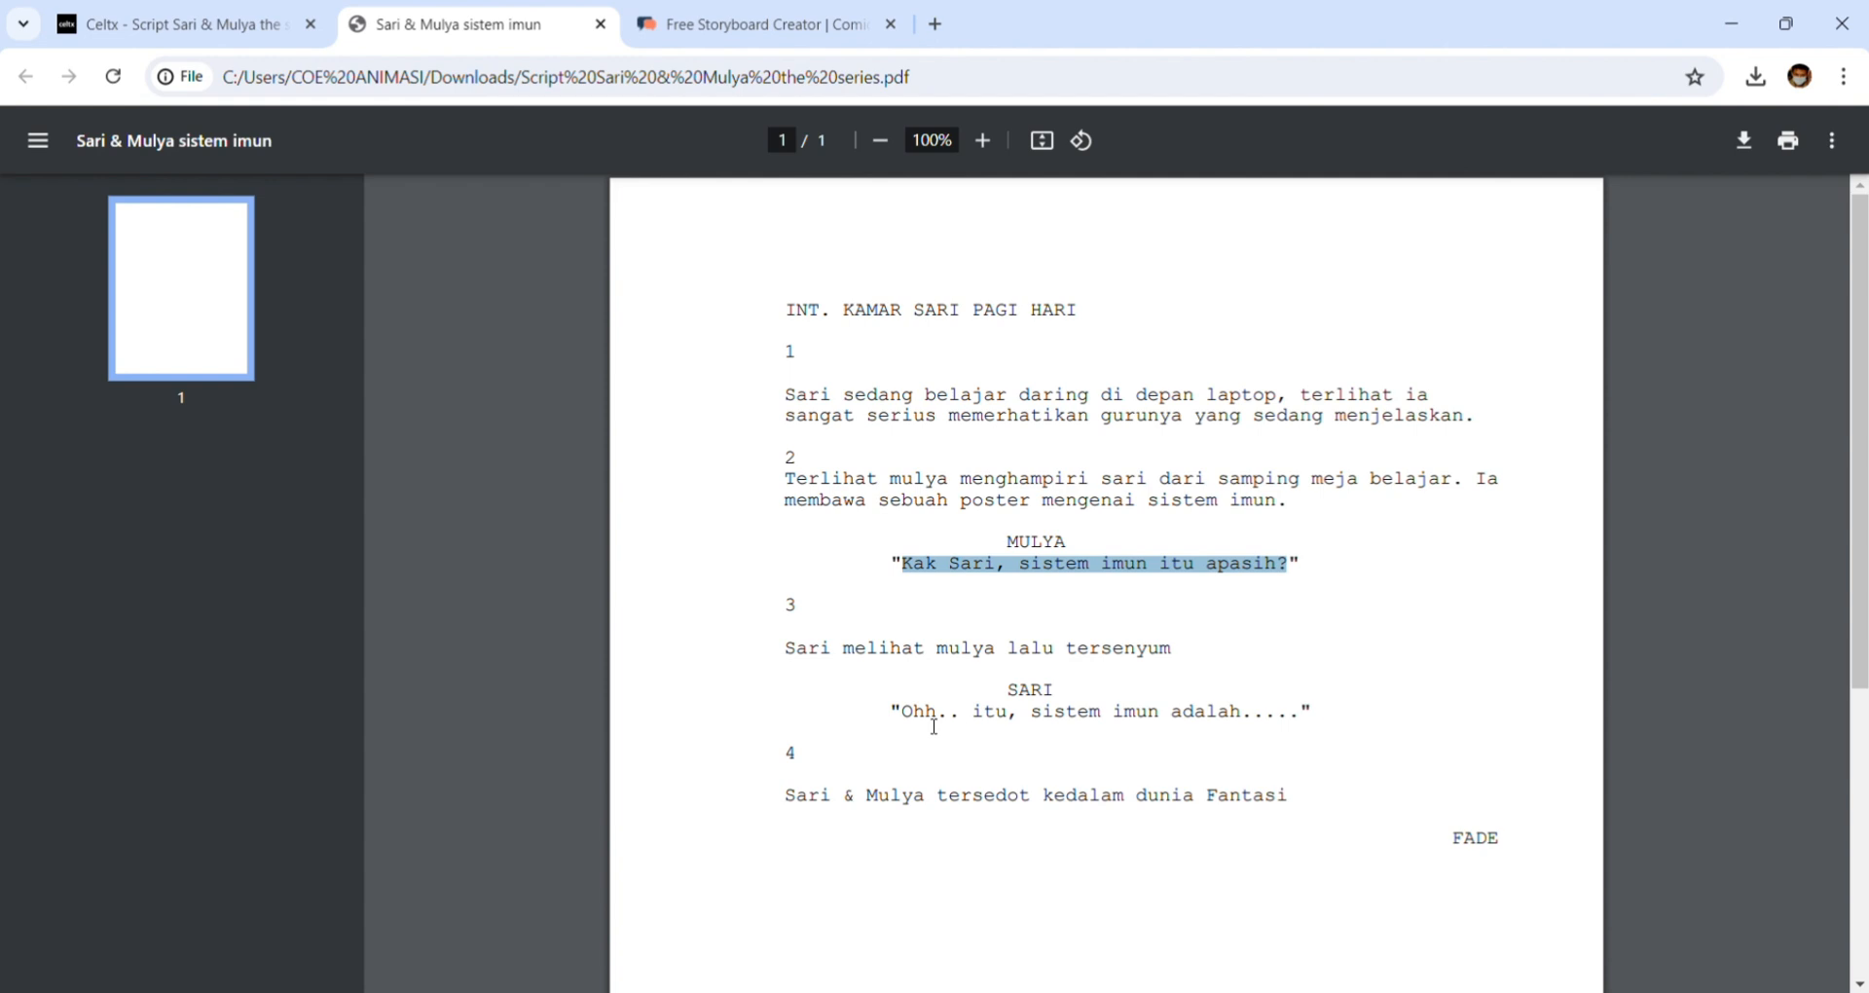
click(754, 25)
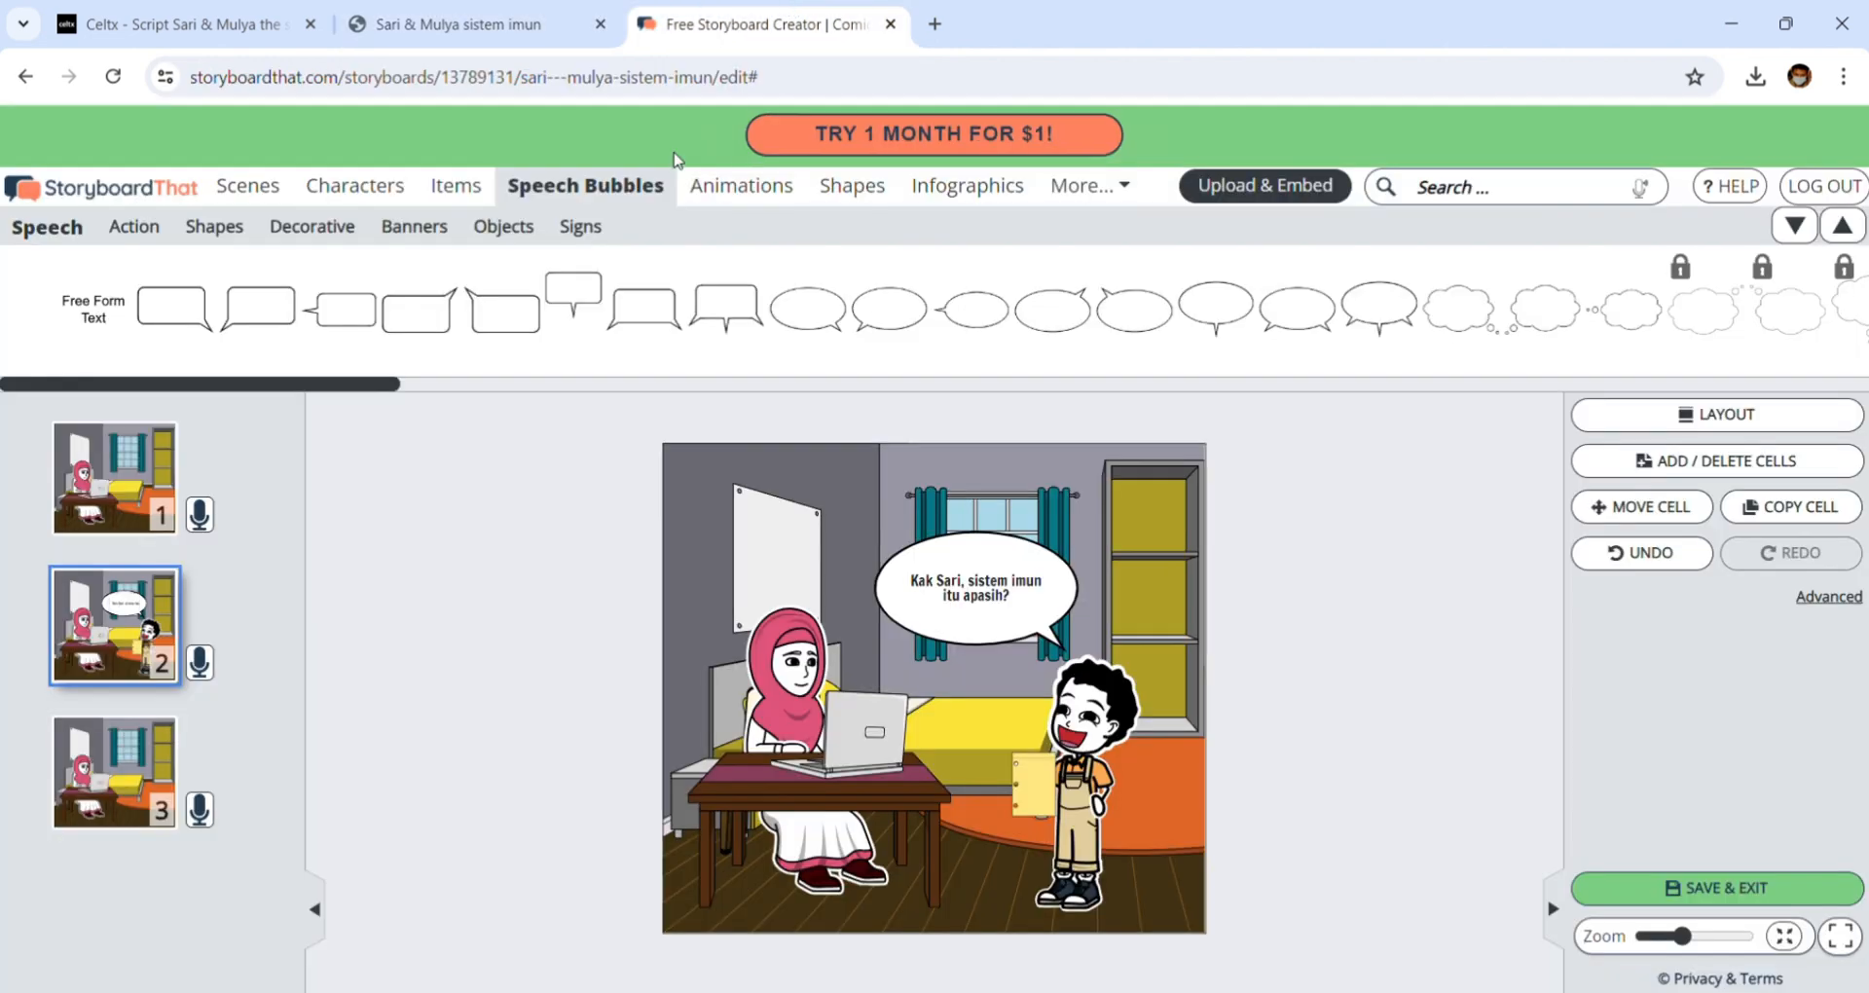
click(1787, 515)
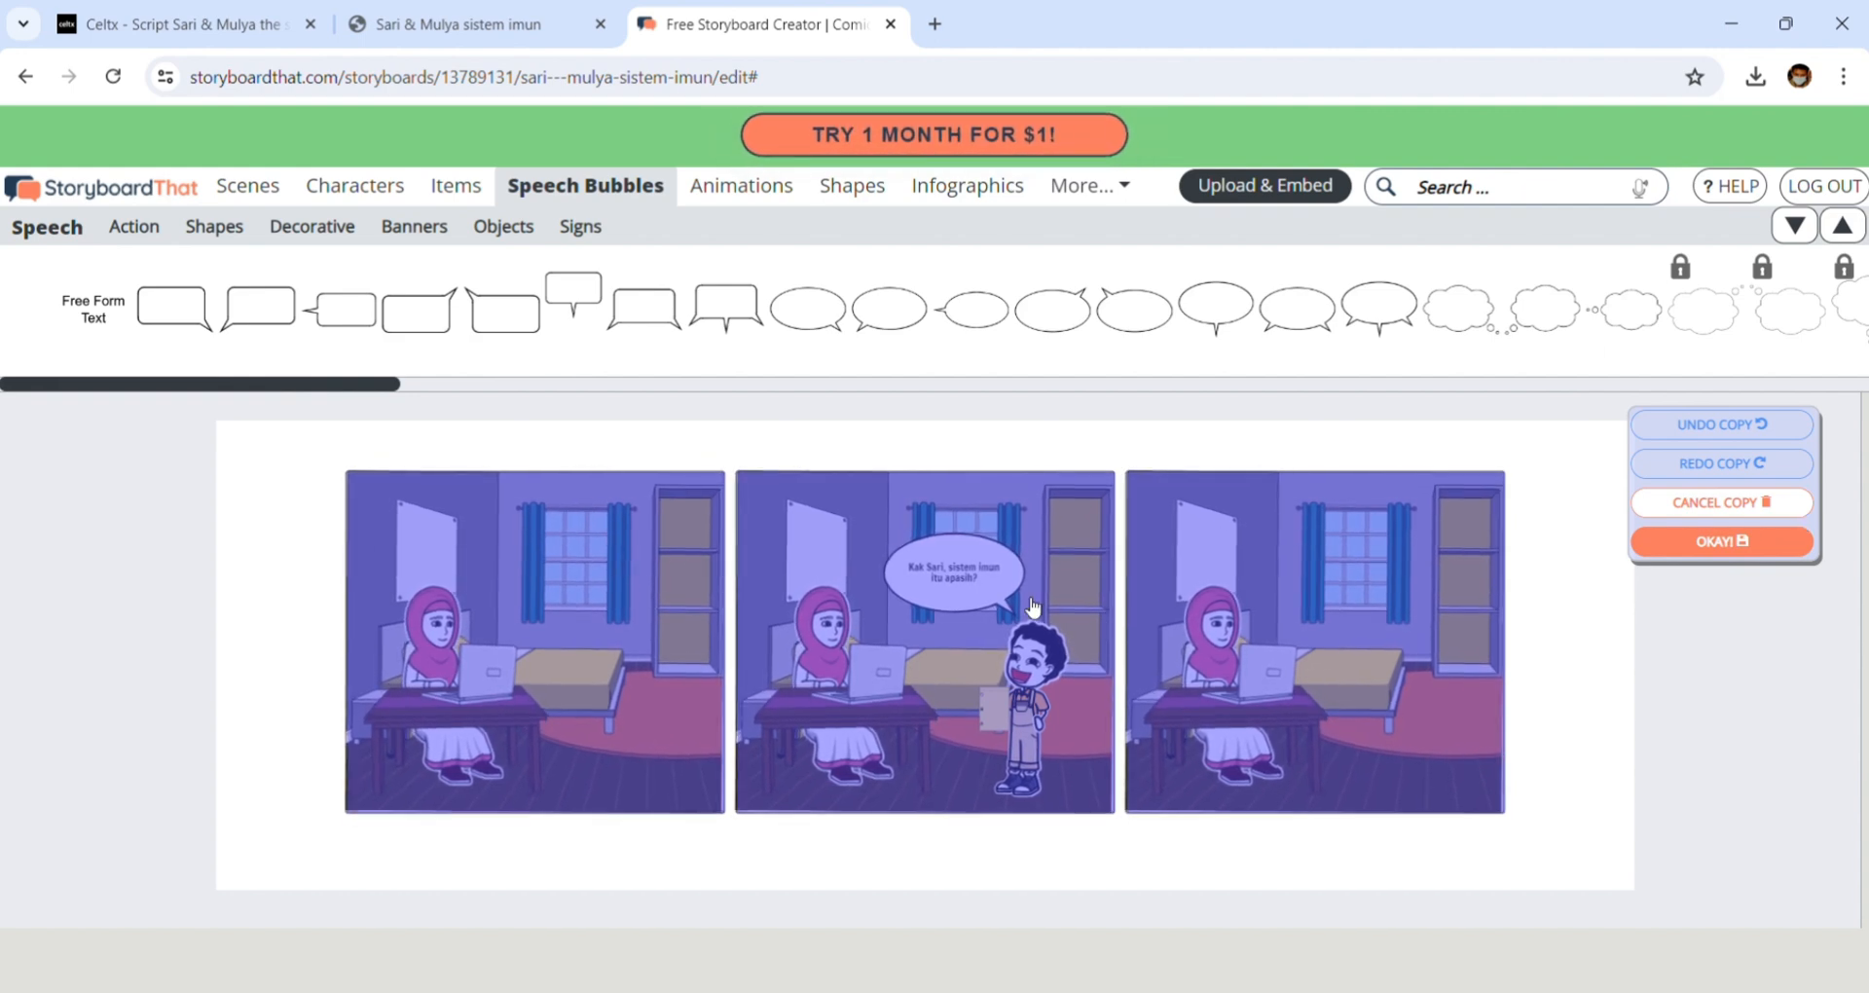
click(1294, 623)
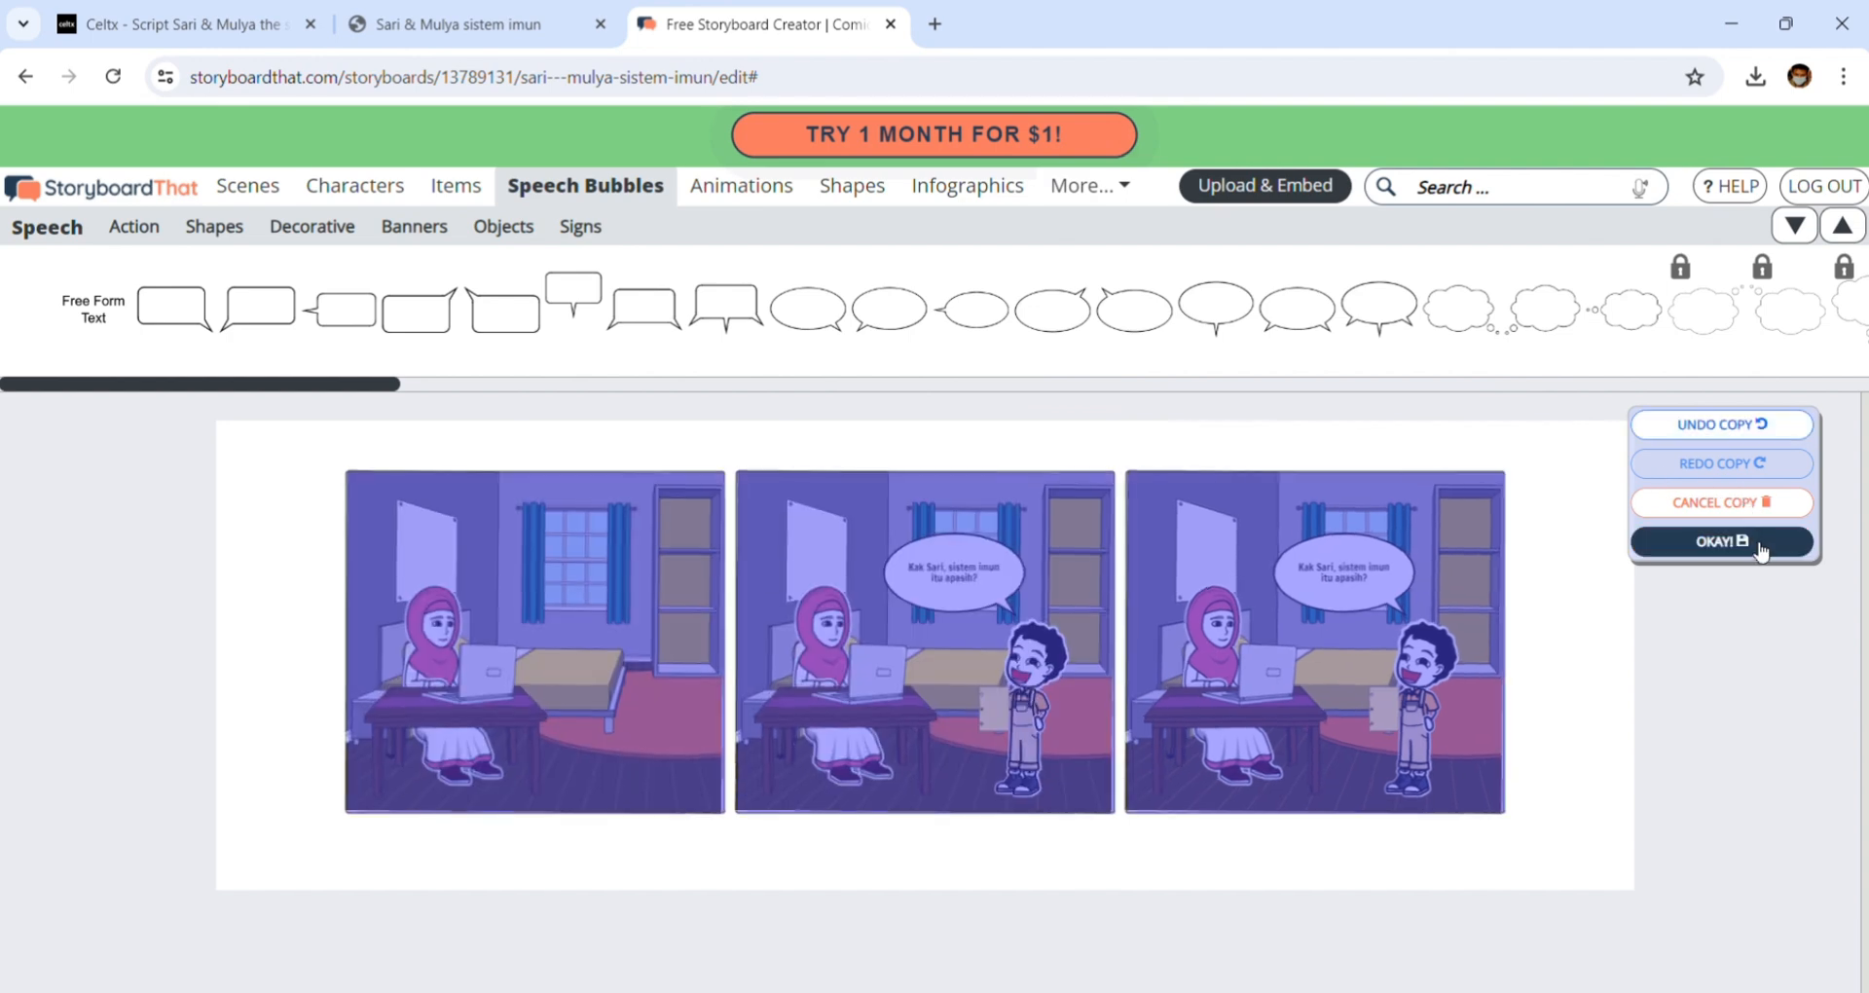
click(1760, 541)
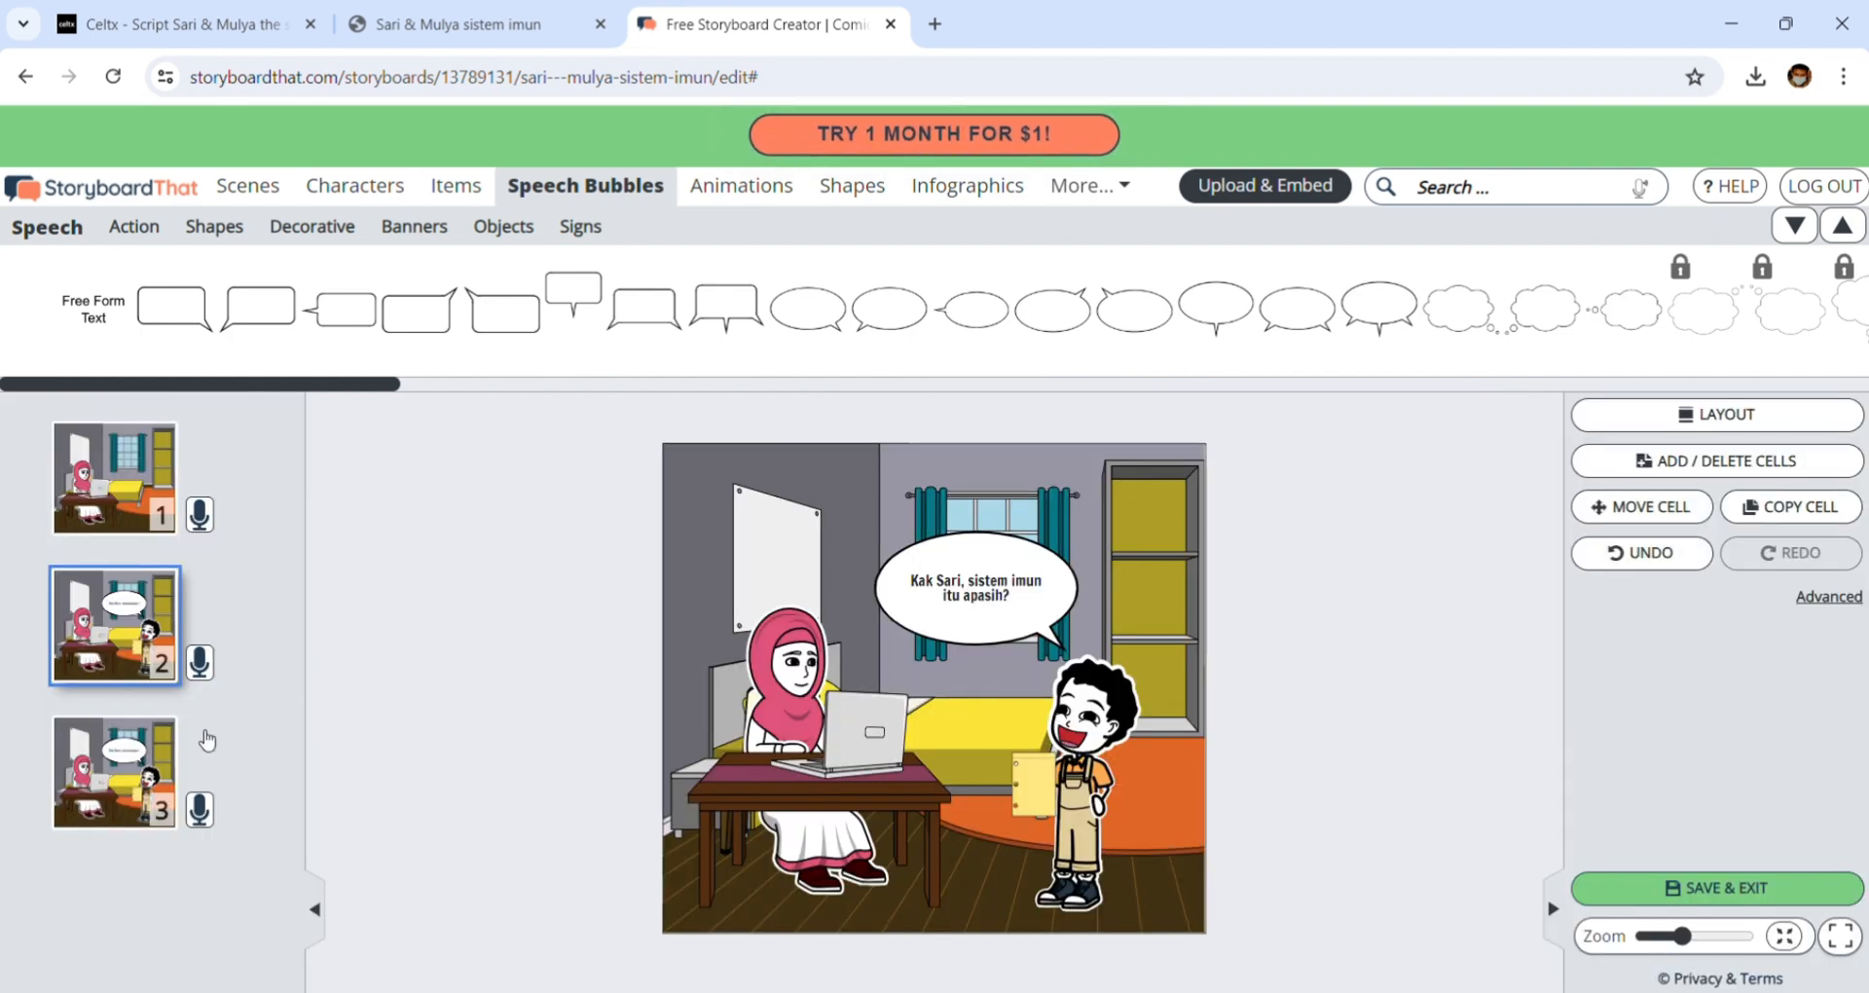
- Open cell 3 and delete the speech bubble containing the boy's line
click(129, 793)
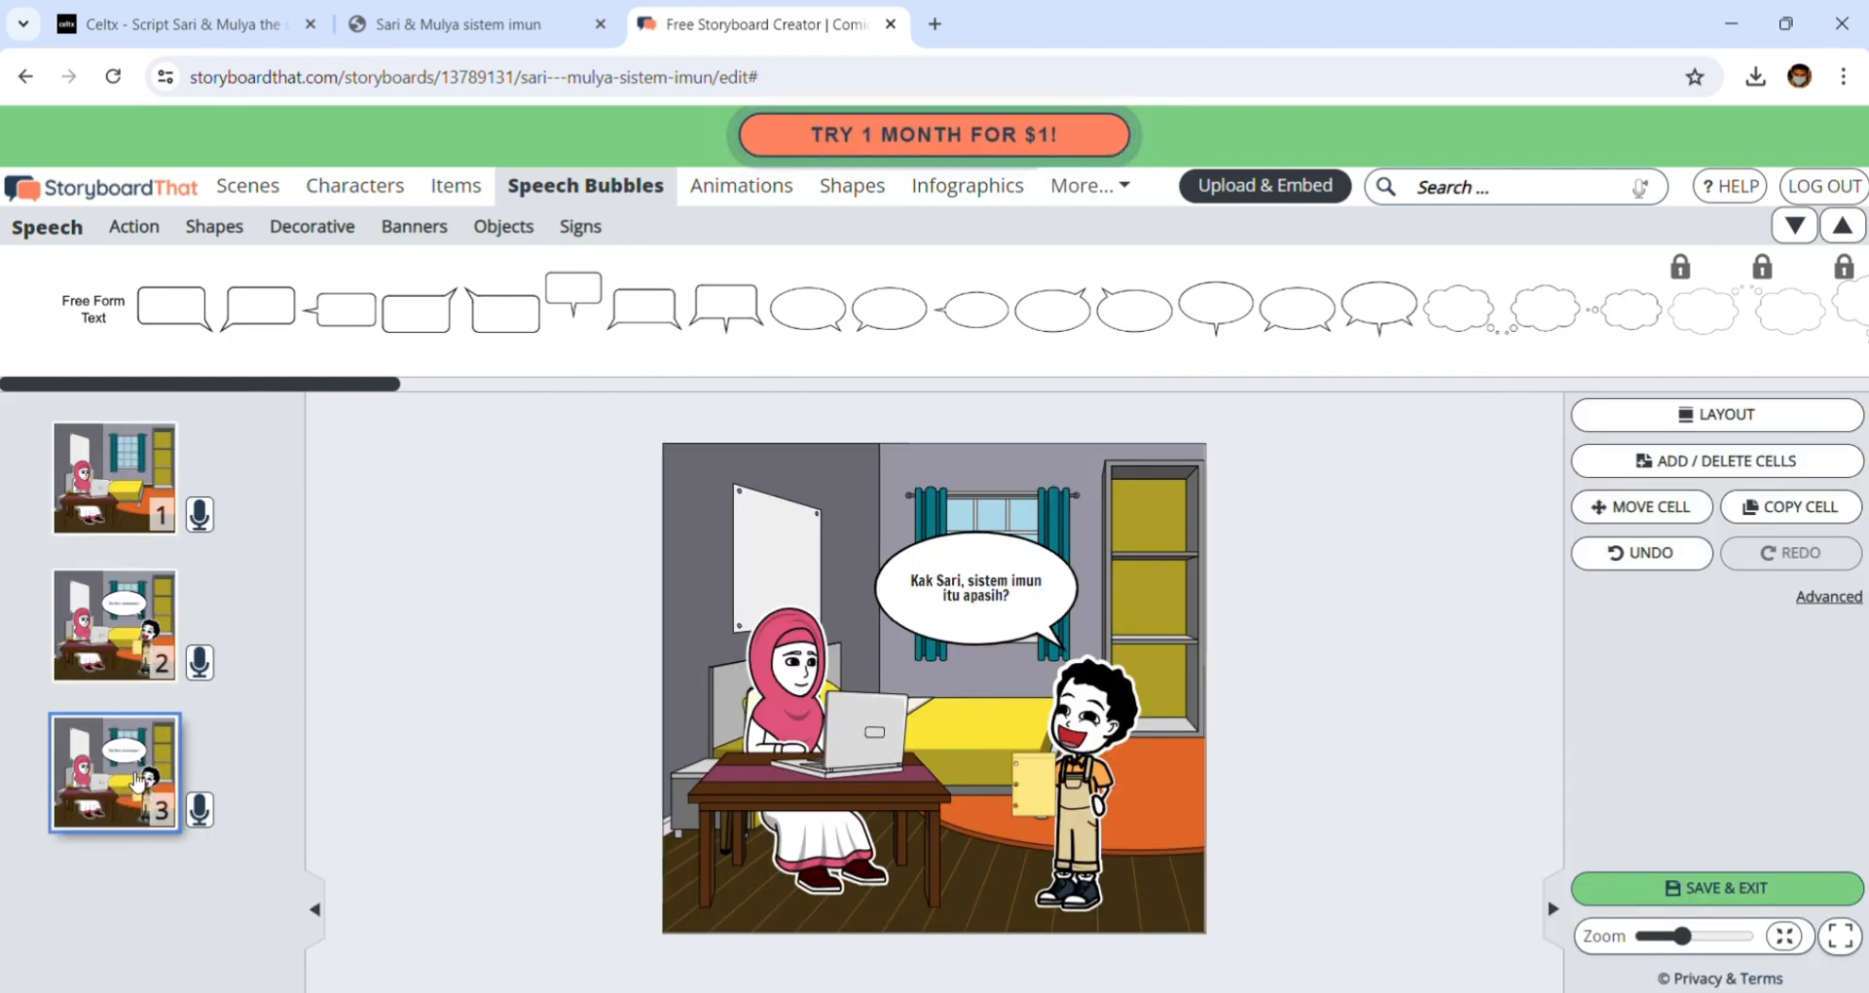
click(146, 660)
click(130, 747)
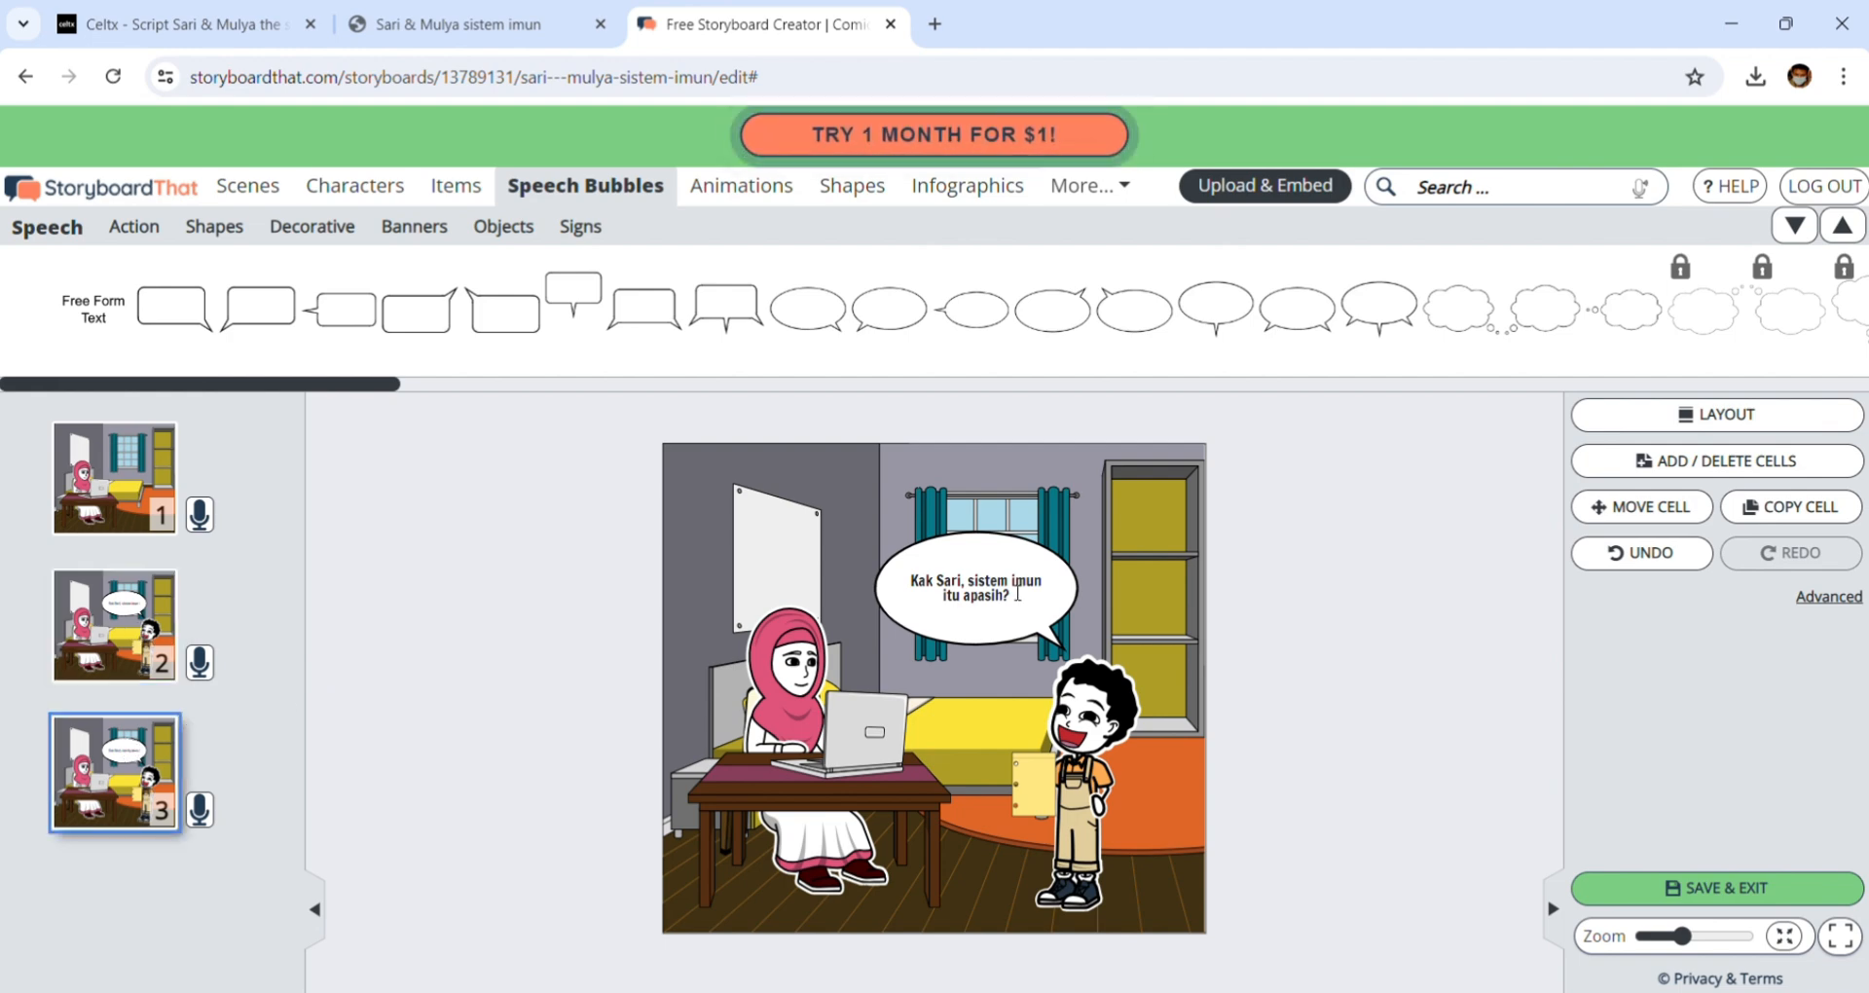
click(1085, 586)
click(1036, 592)
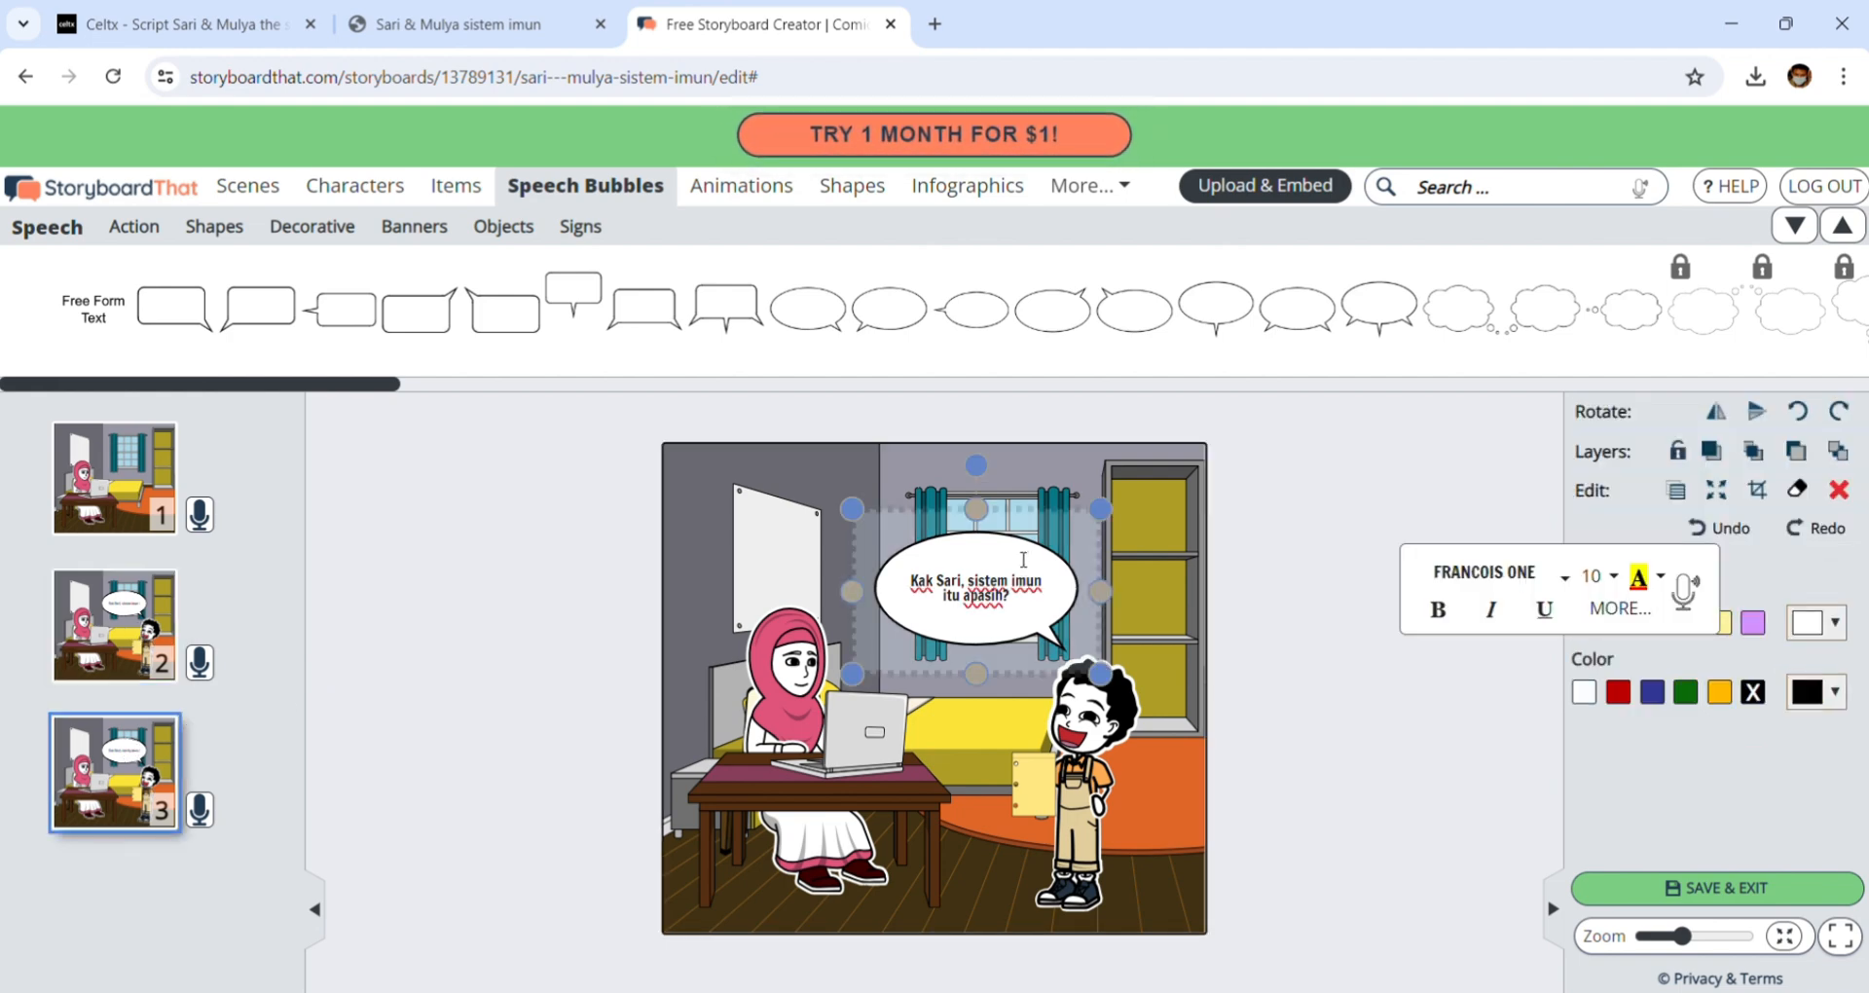
key(Delete)
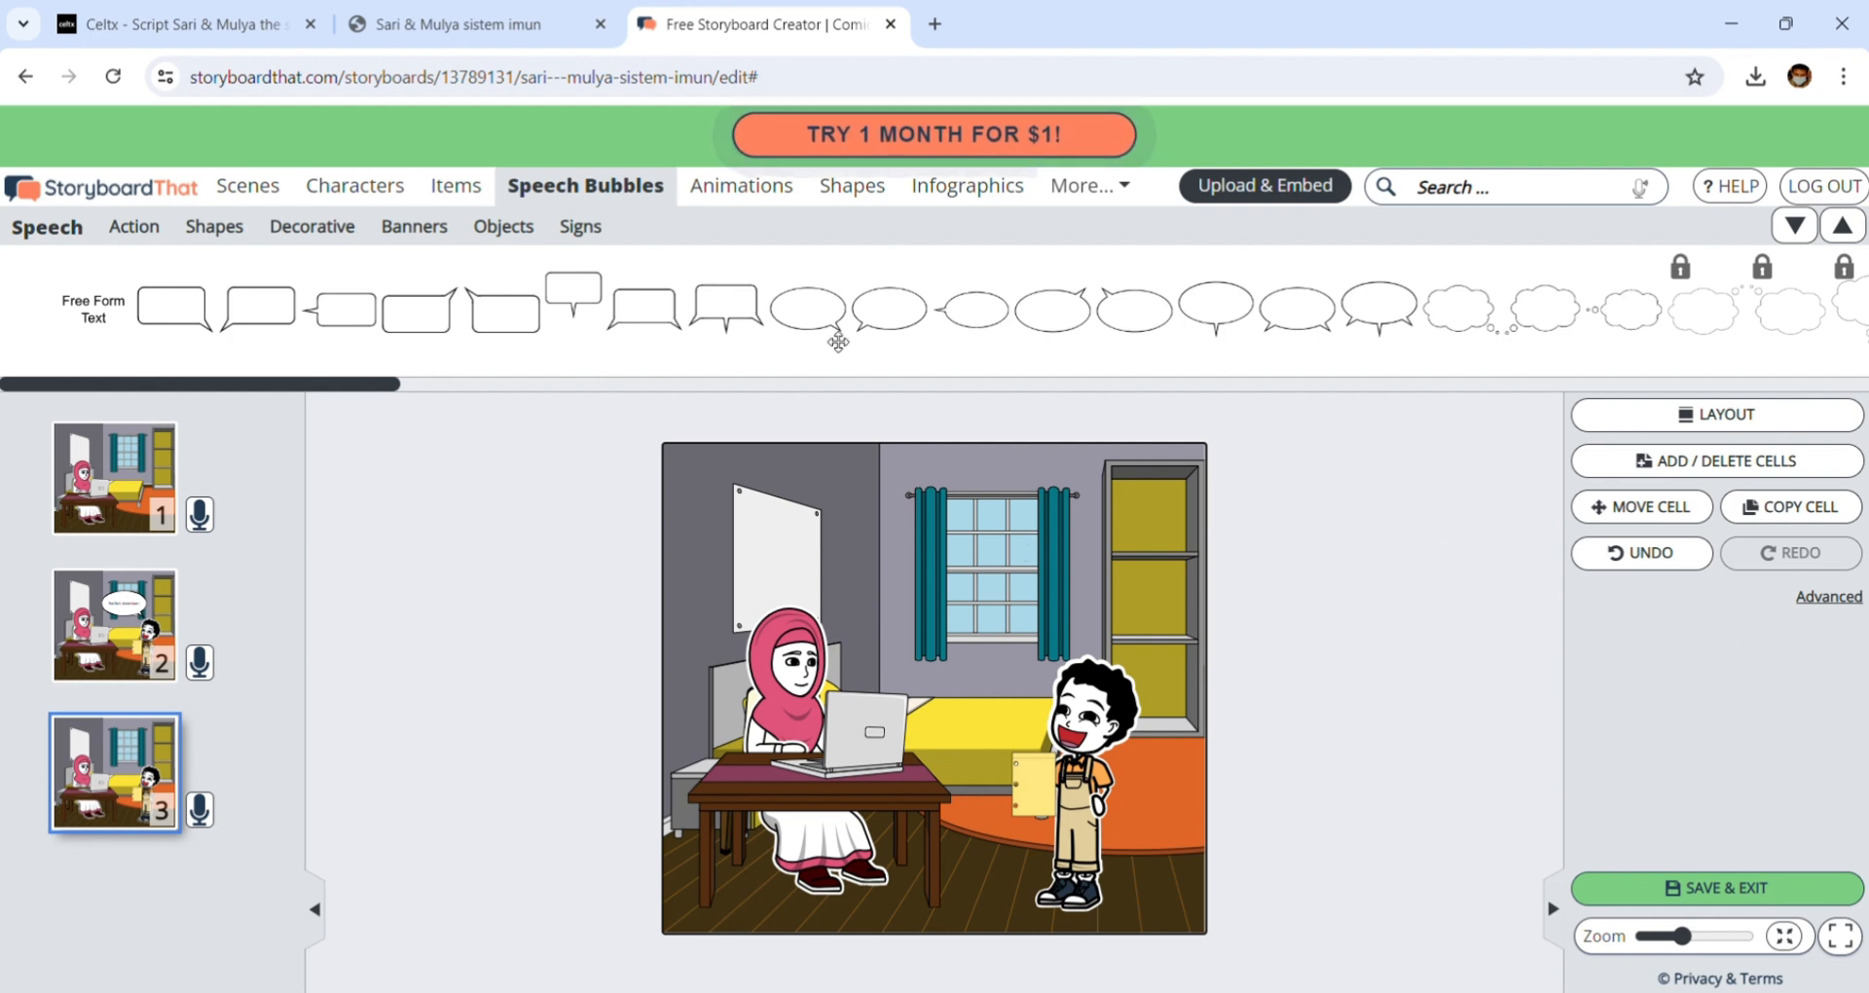
- Add an oval speech bubble with a lower-left tail to cell 3 and place its tail beside the girl's head
mouse_move(795, 304)
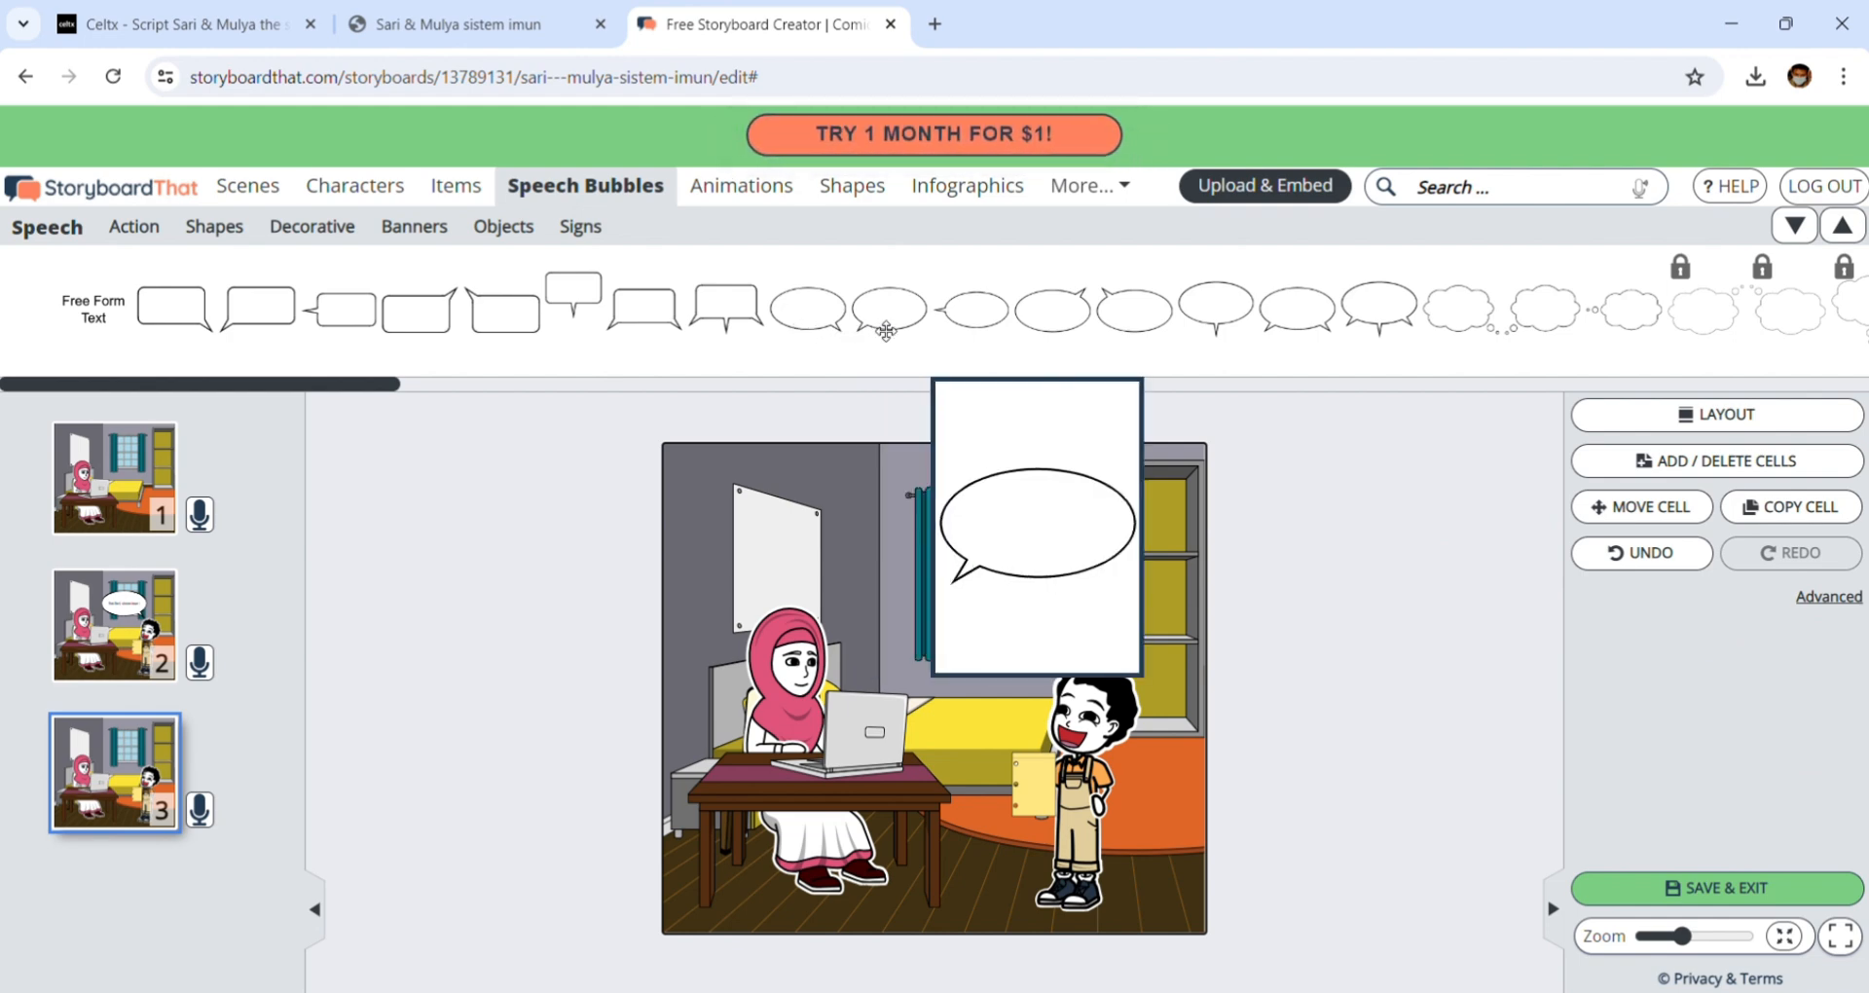
drag(889, 317, 938, 598)
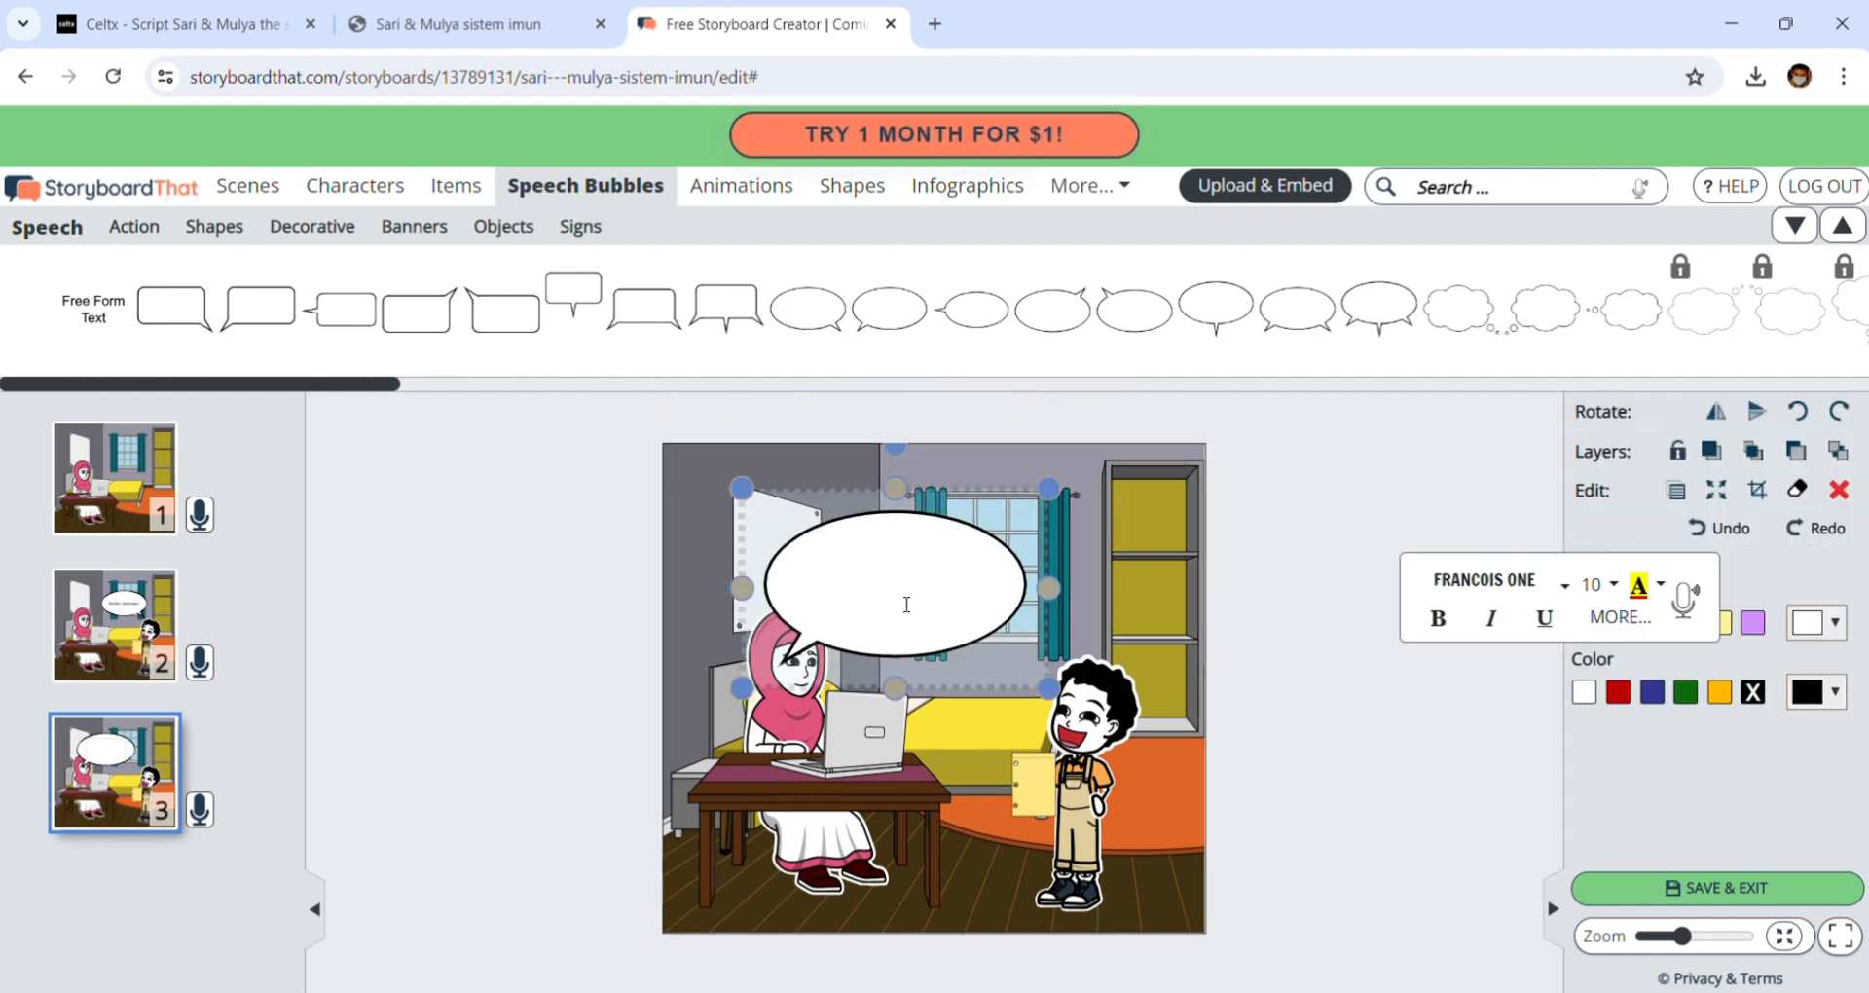
drag(871, 506, 954, 461)
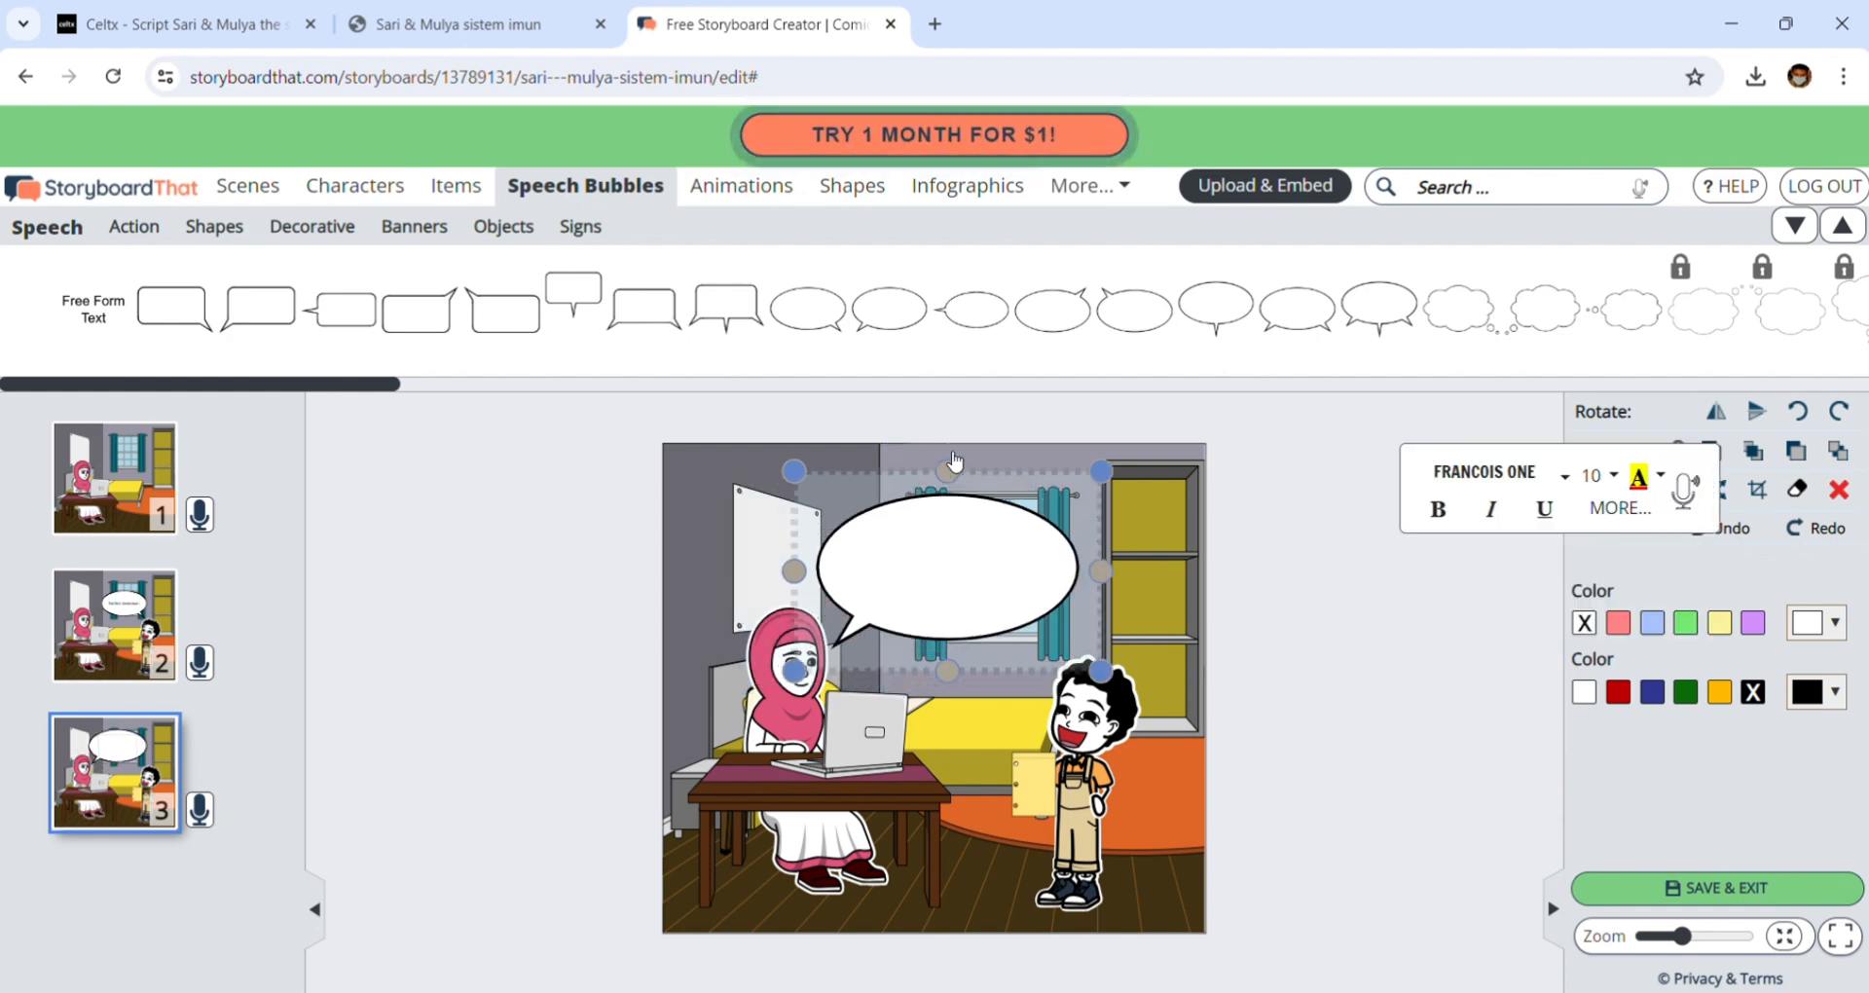
- Copy Sari's line "Ohh.. itu, sistem imun adalah....." from the script PDF and paste it into the new speech bubble
click(475, 19)
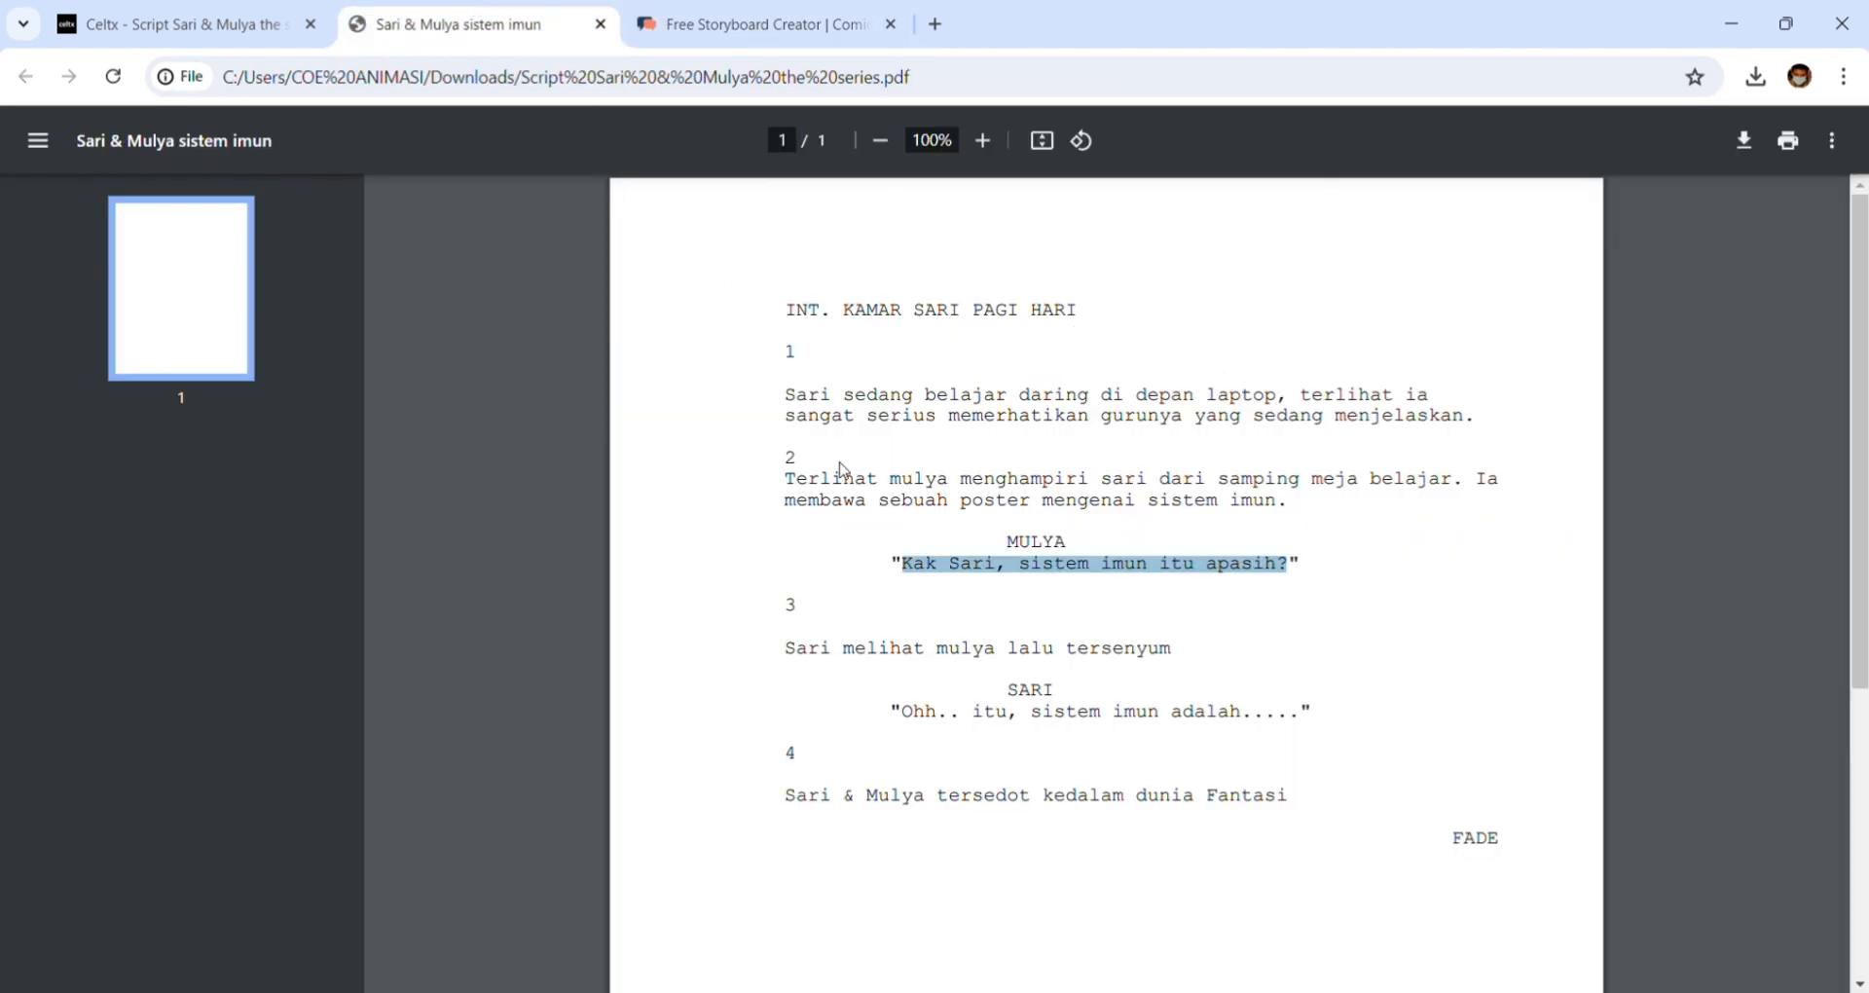
drag(907, 714, 1311, 720)
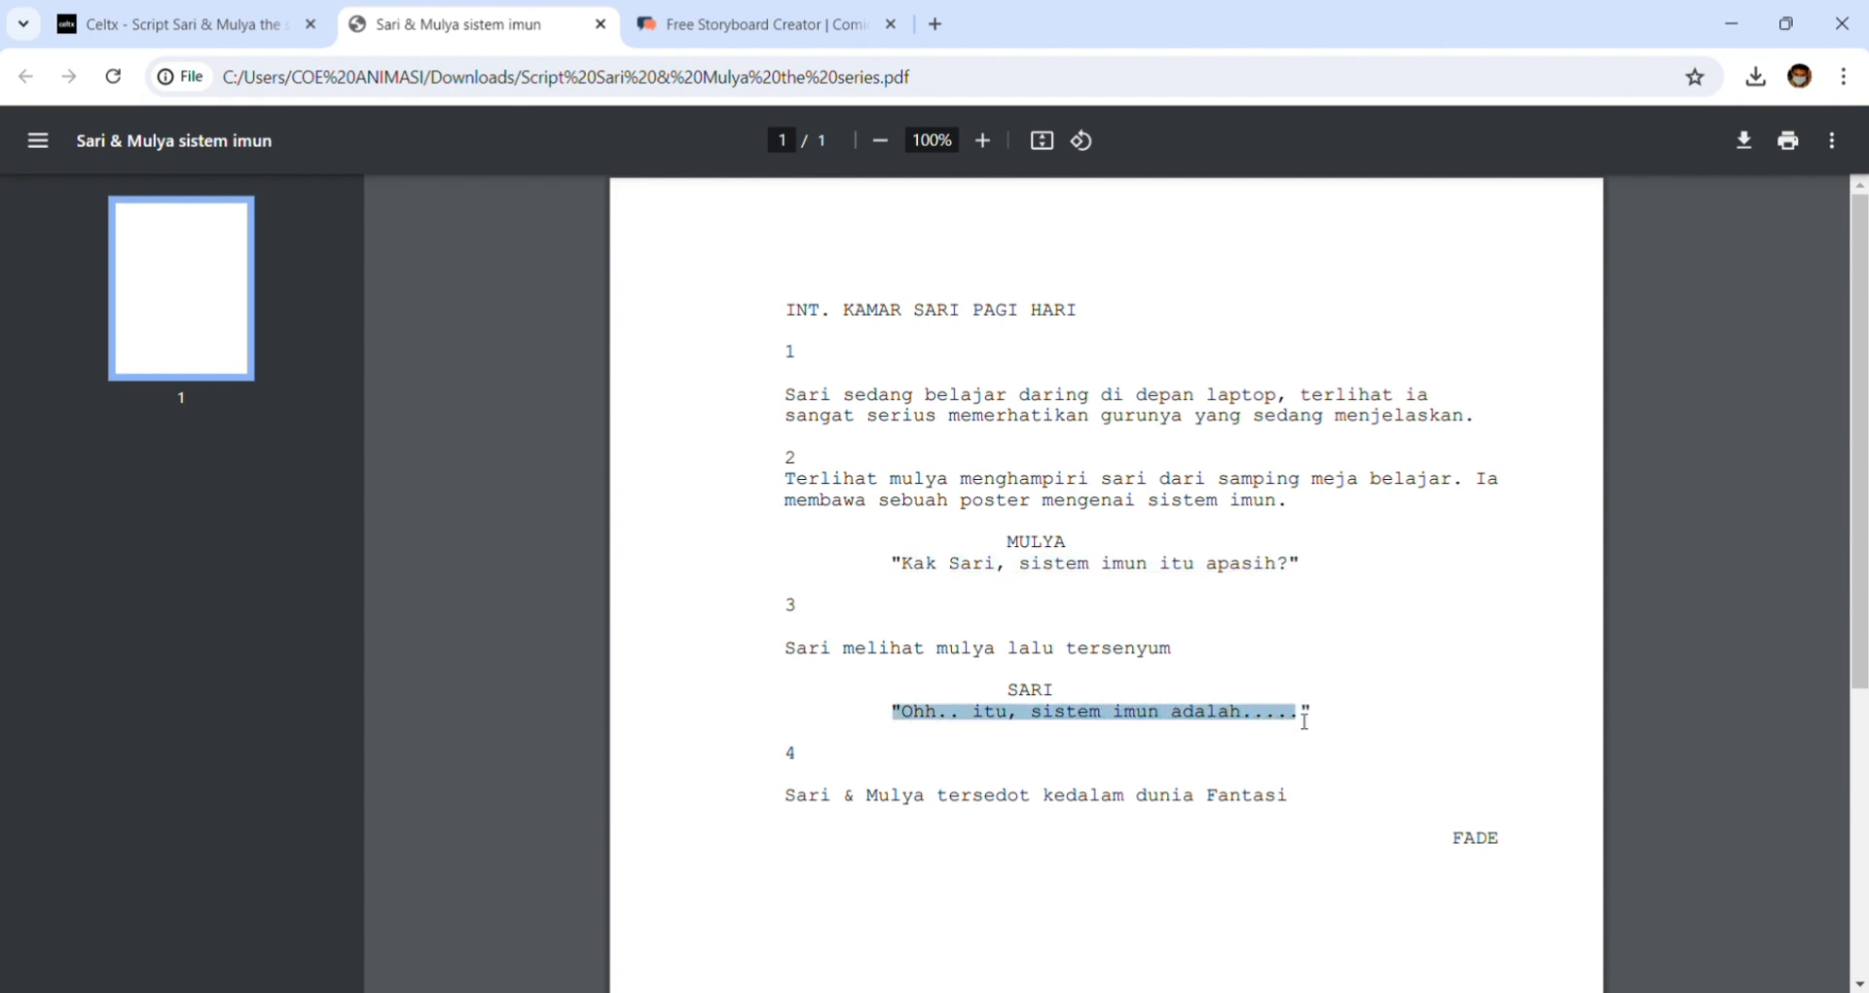
click(1305, 725)
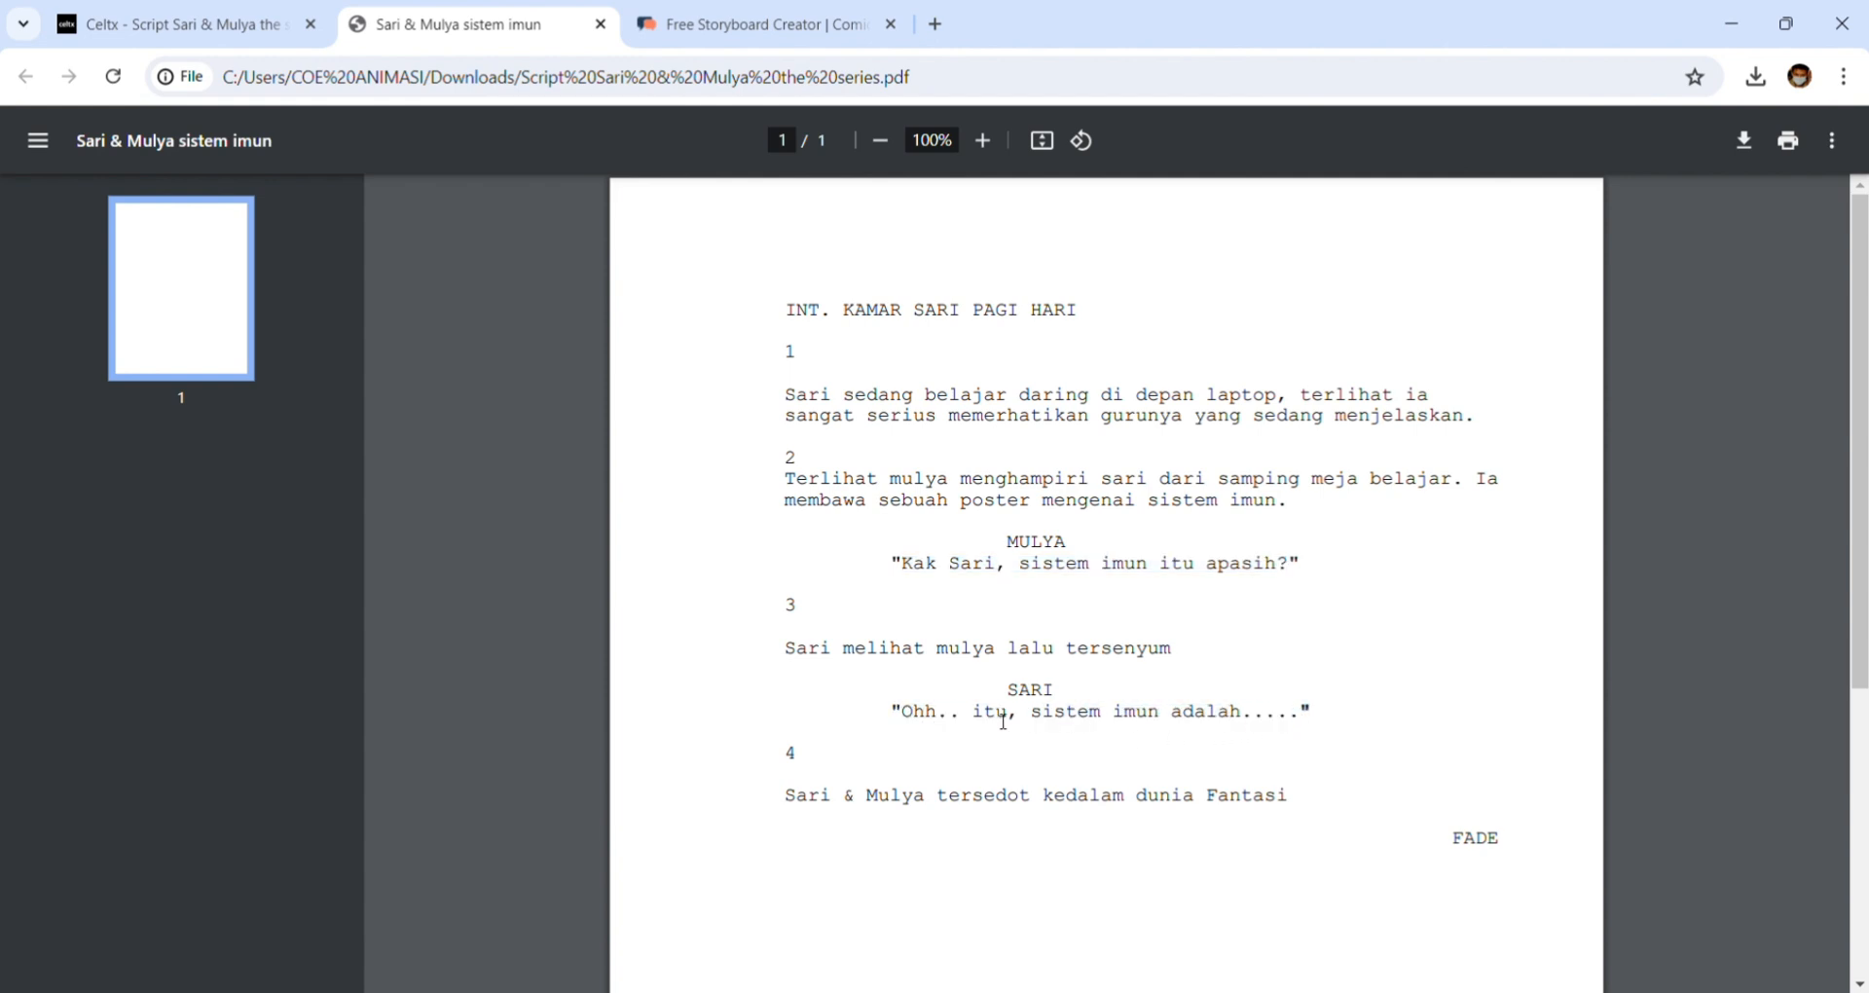
drag(908, 712, 1310, 727)
key(ctrl+c)
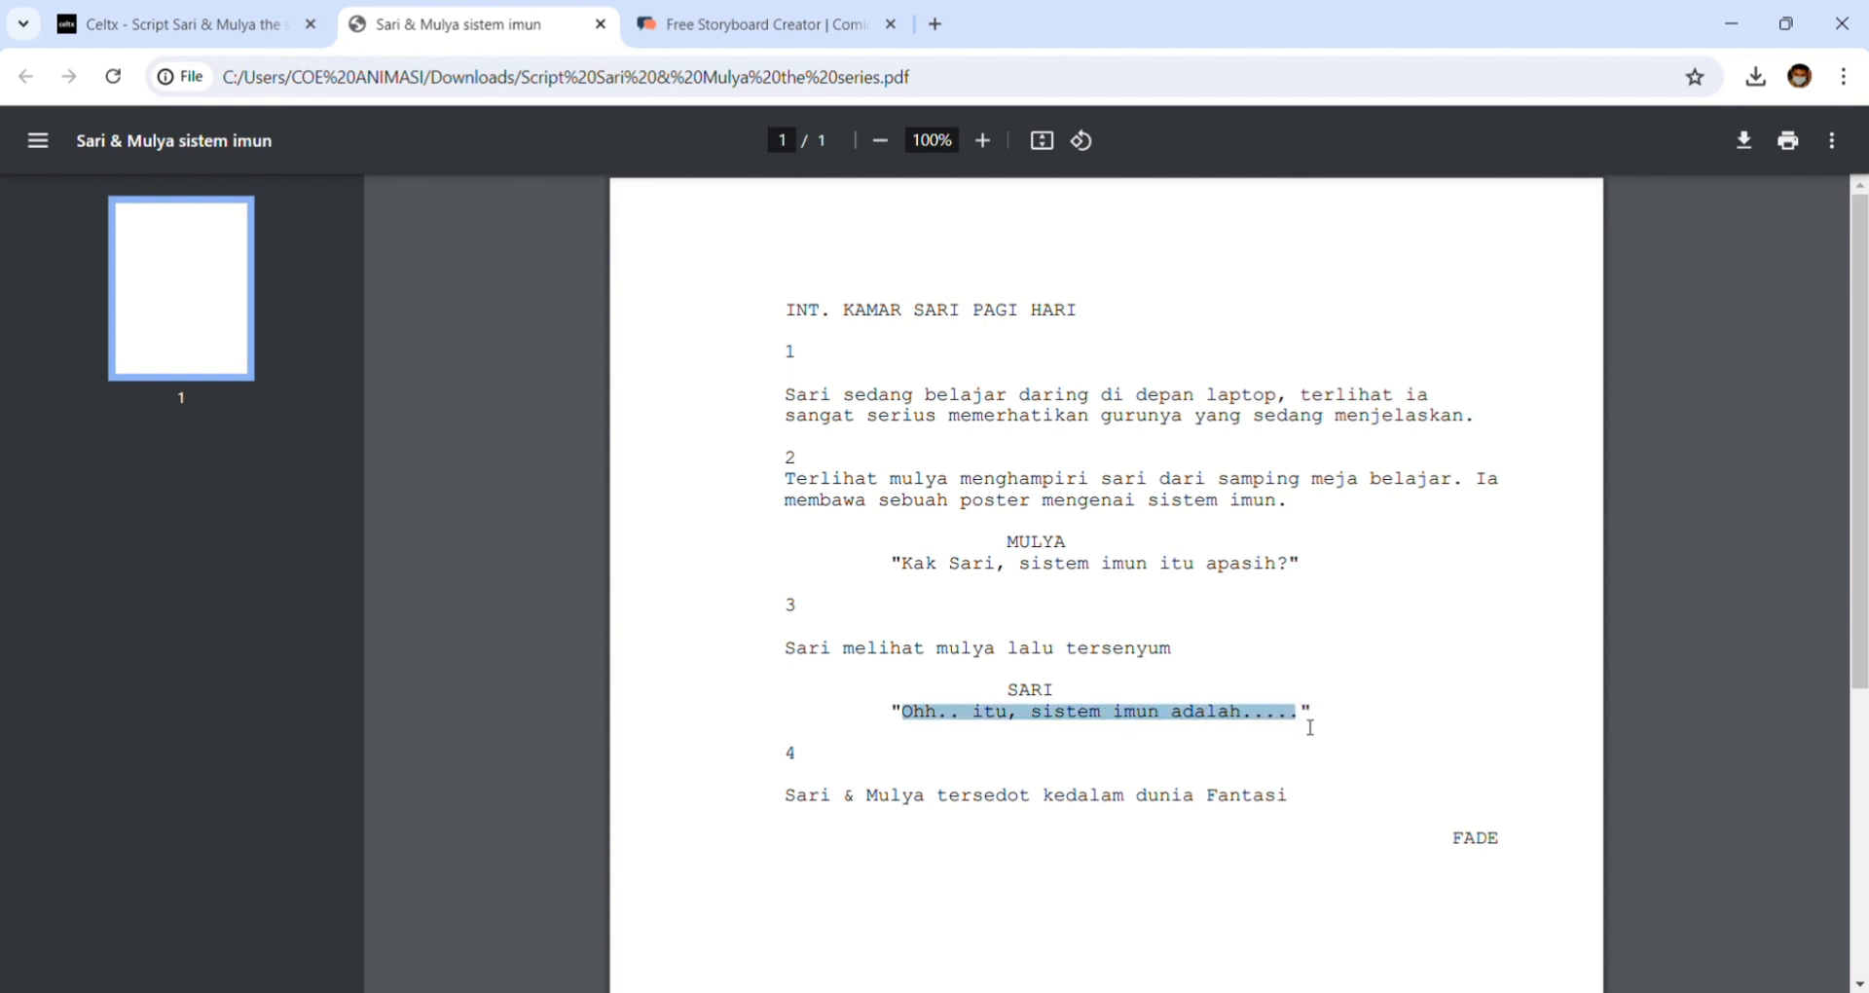
click(716, 19)
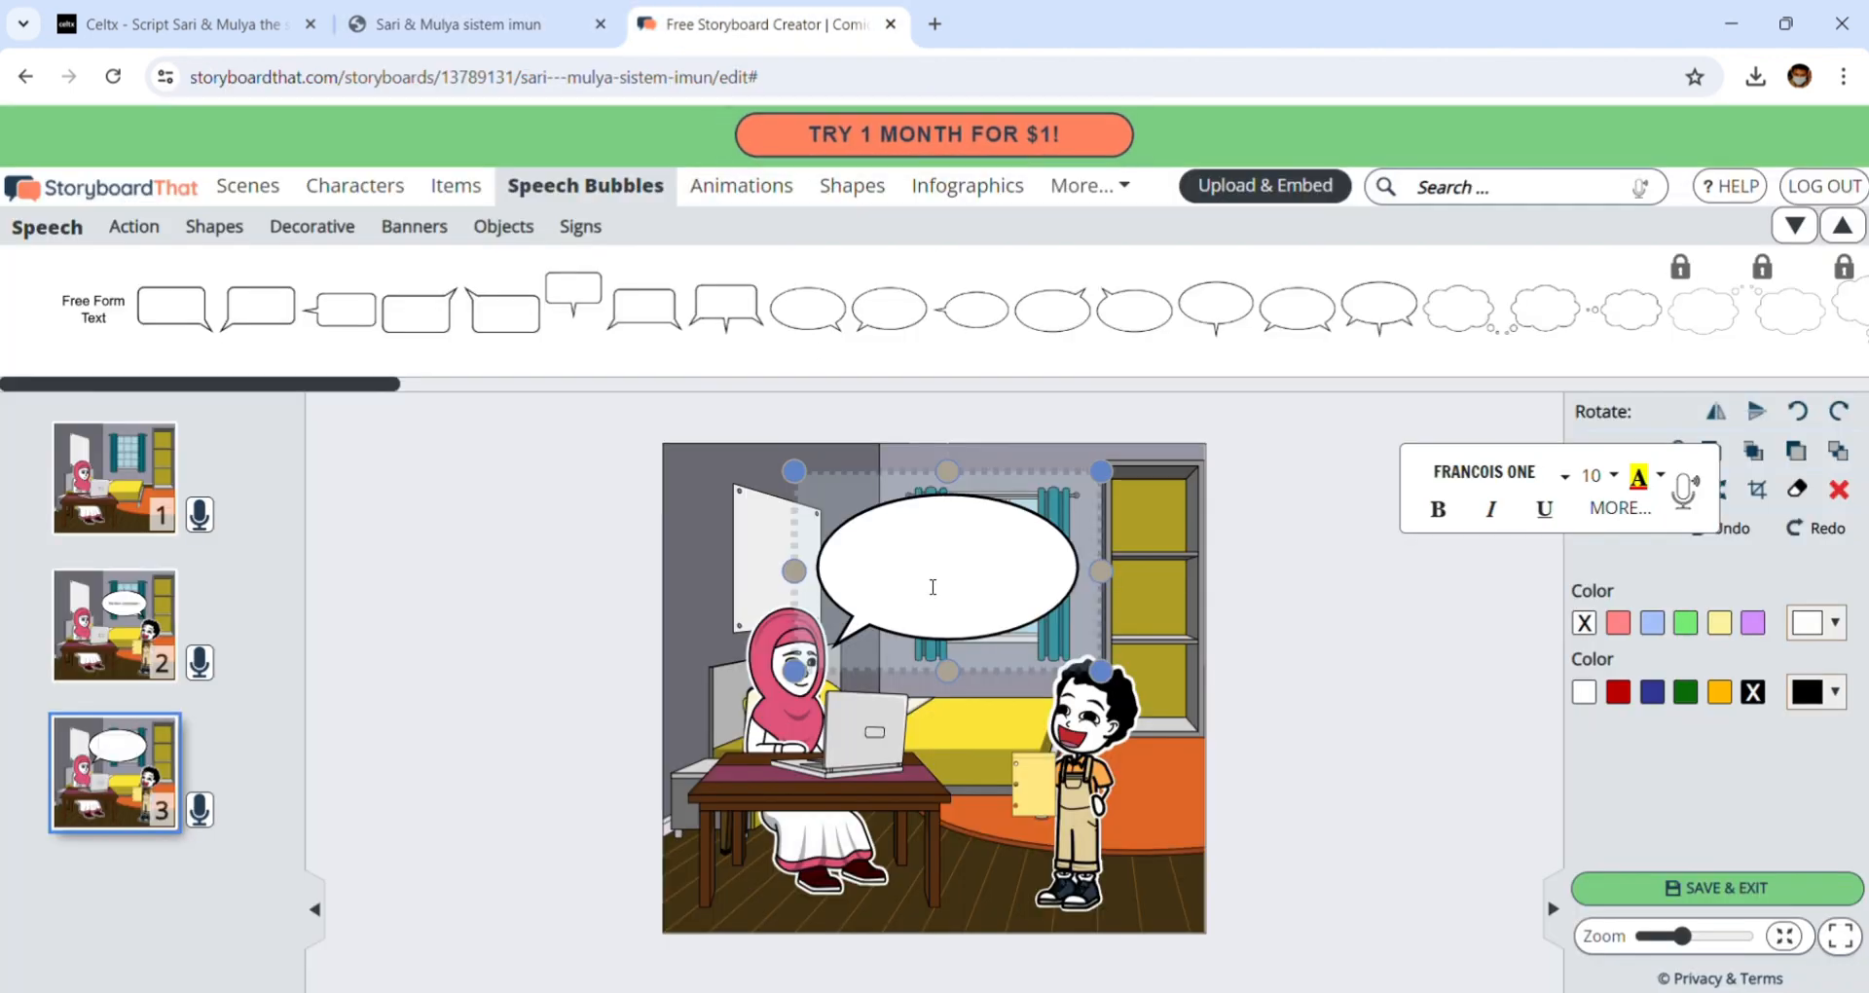
key(ctrl+v)
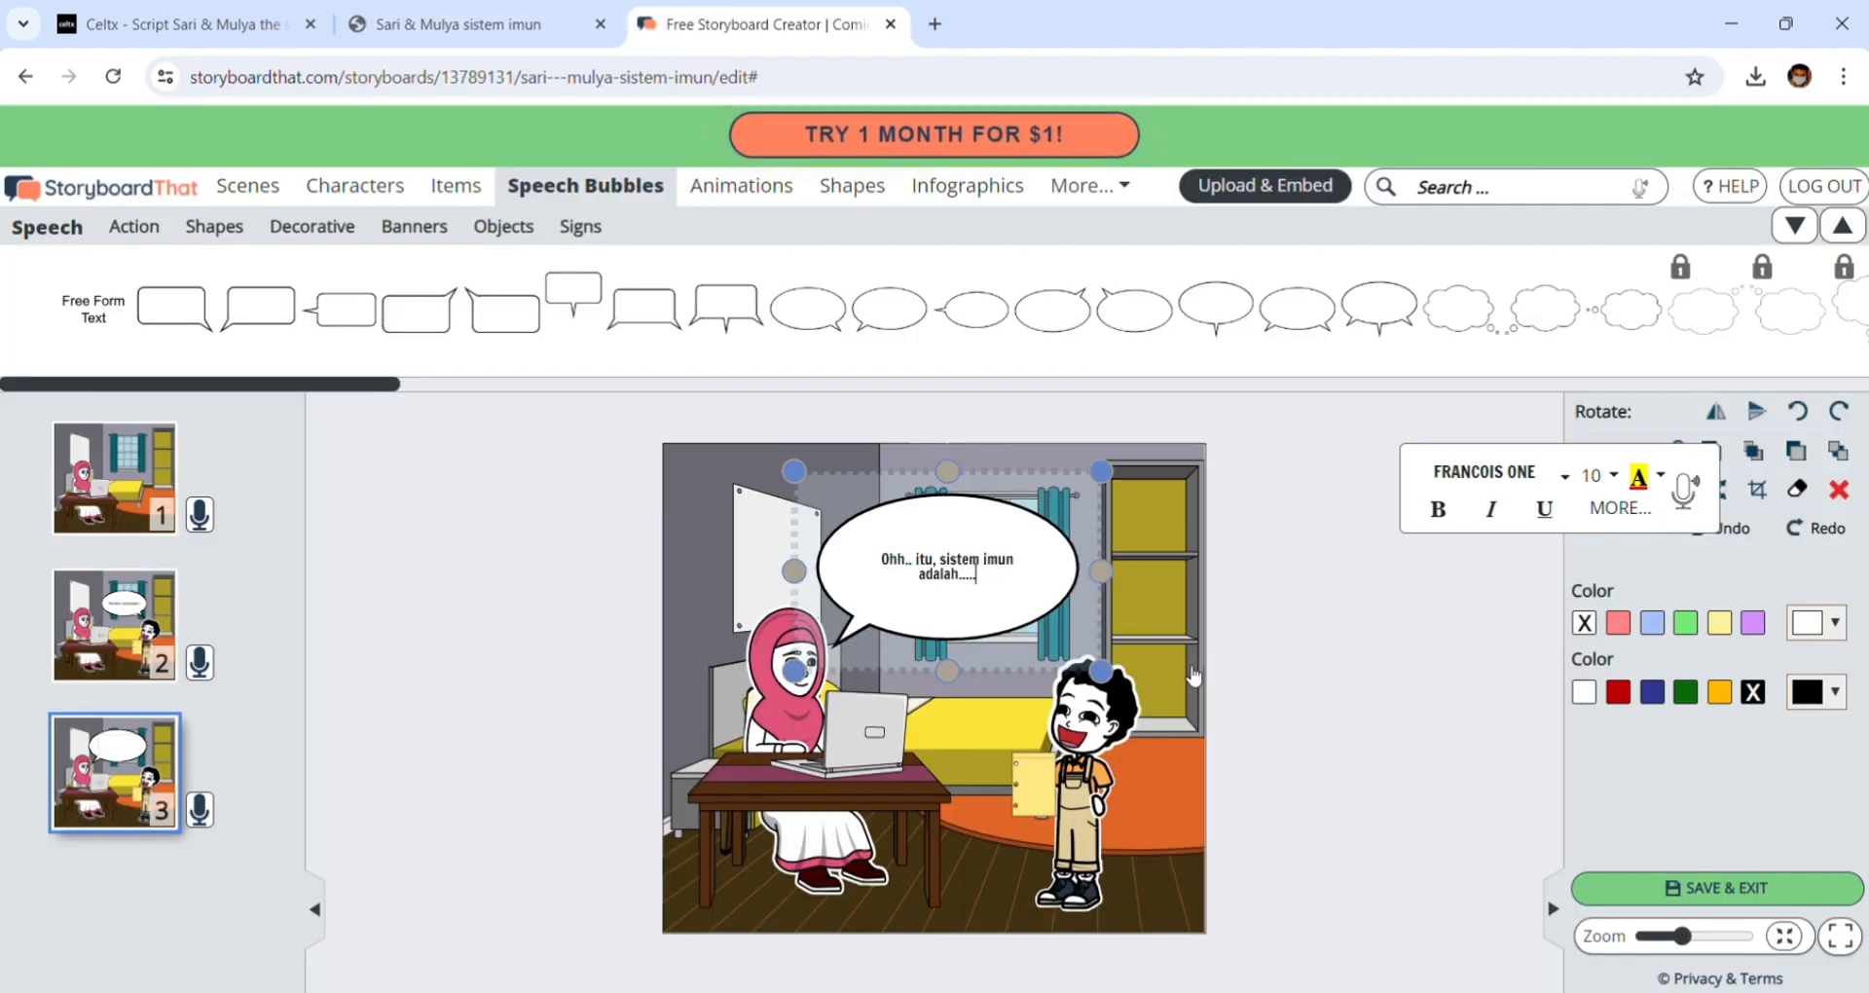
- Shrink the girl's speech bubble and position it between the two characters in front of the window
click(1098, 477)
drag(1098, 477, 1039, 513)
click(1017, 516)
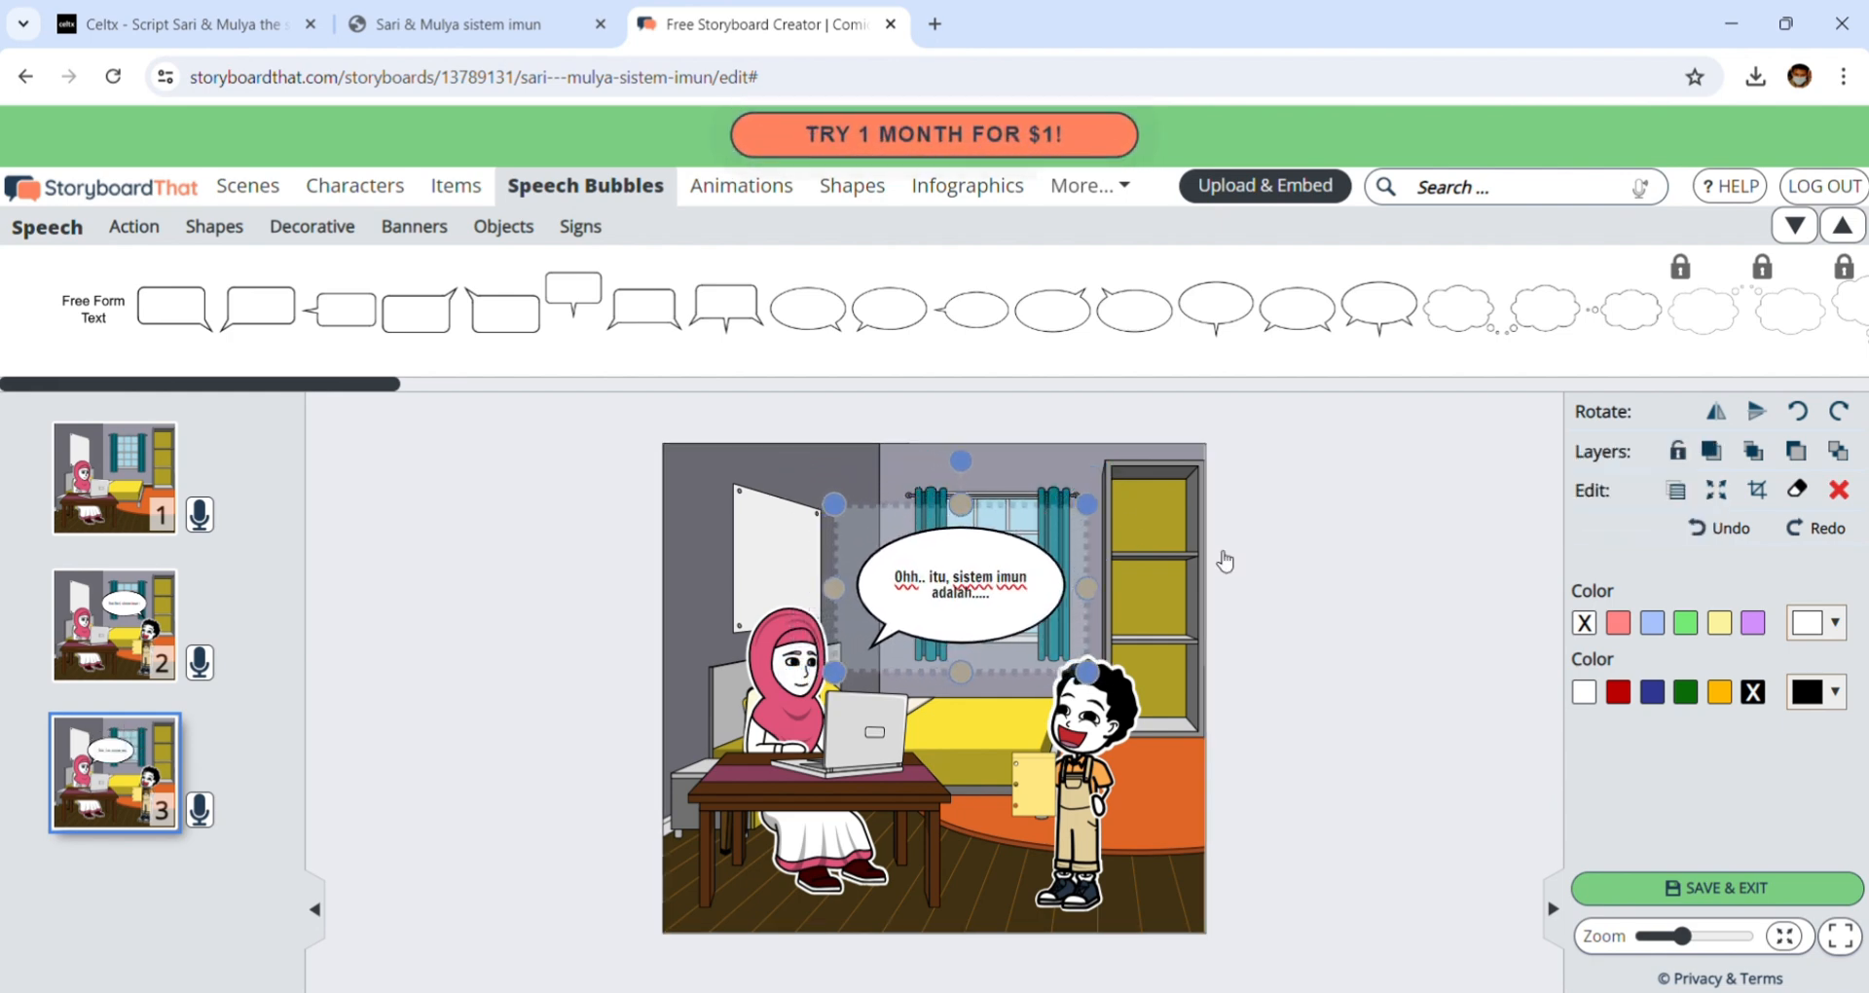
click(1316, 587)
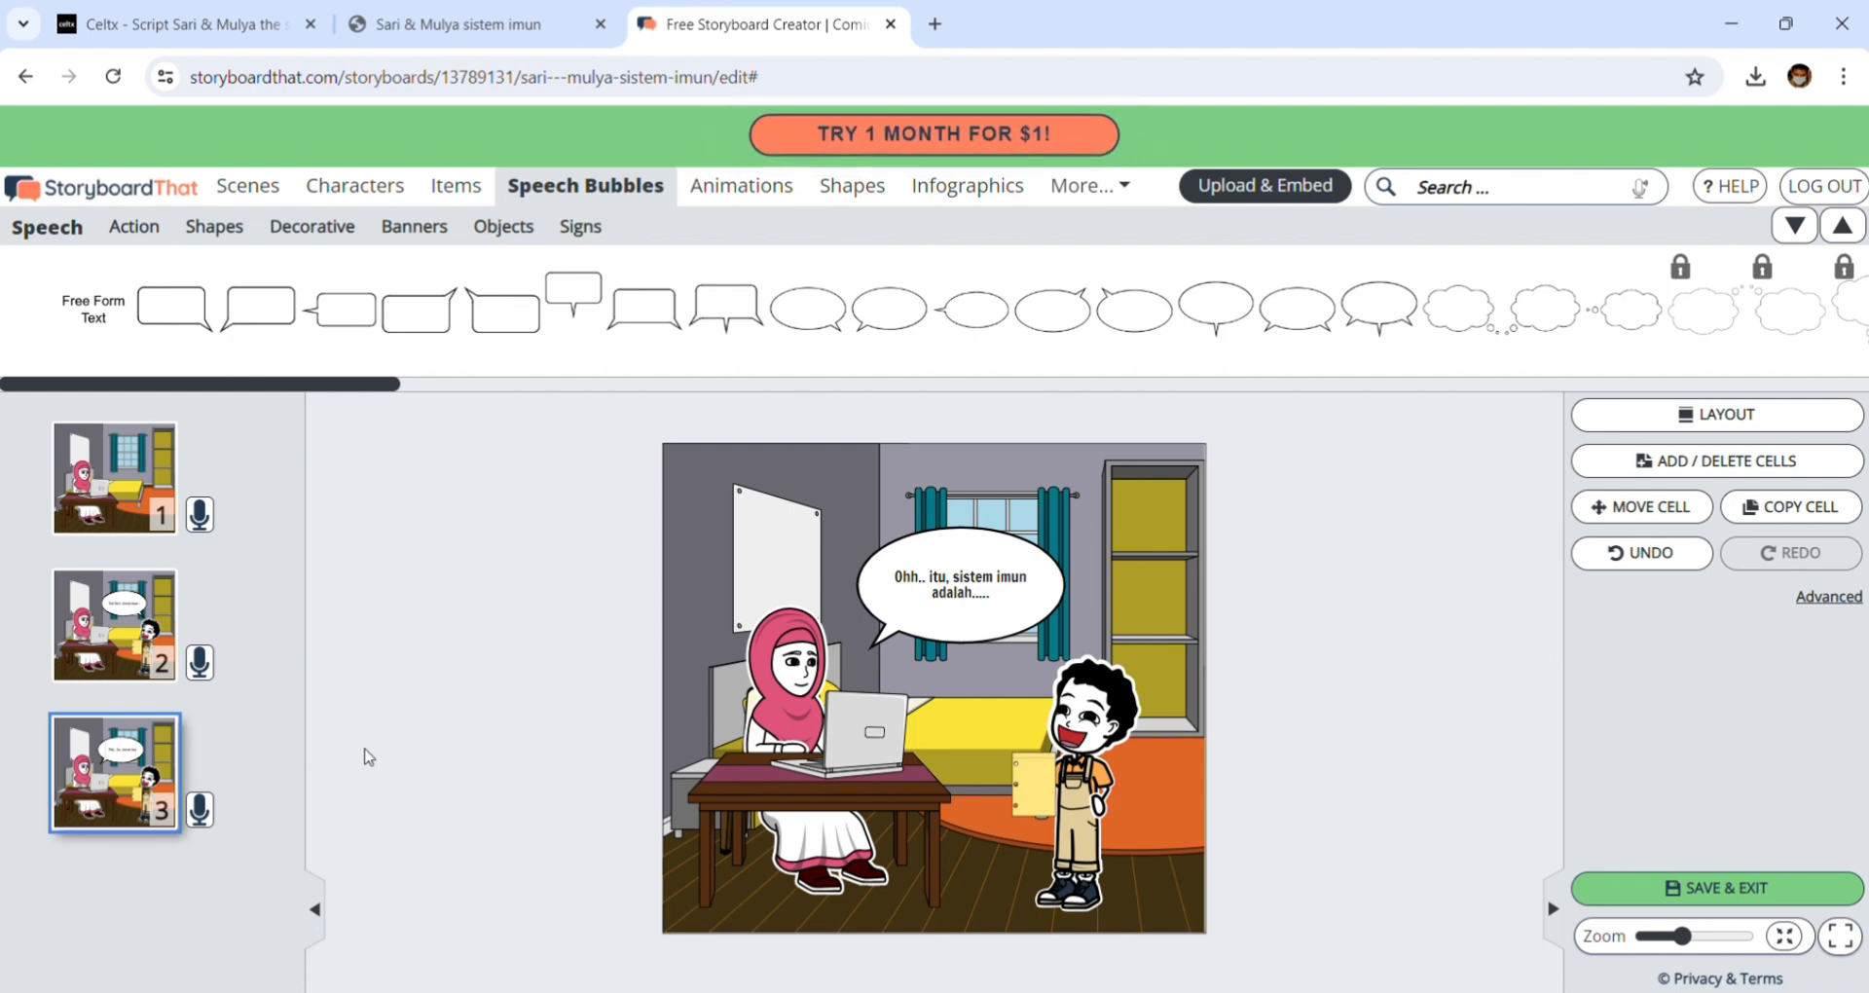
- Check the script PDF once more, and save the storyboard and exit the editor
click(424, 17)
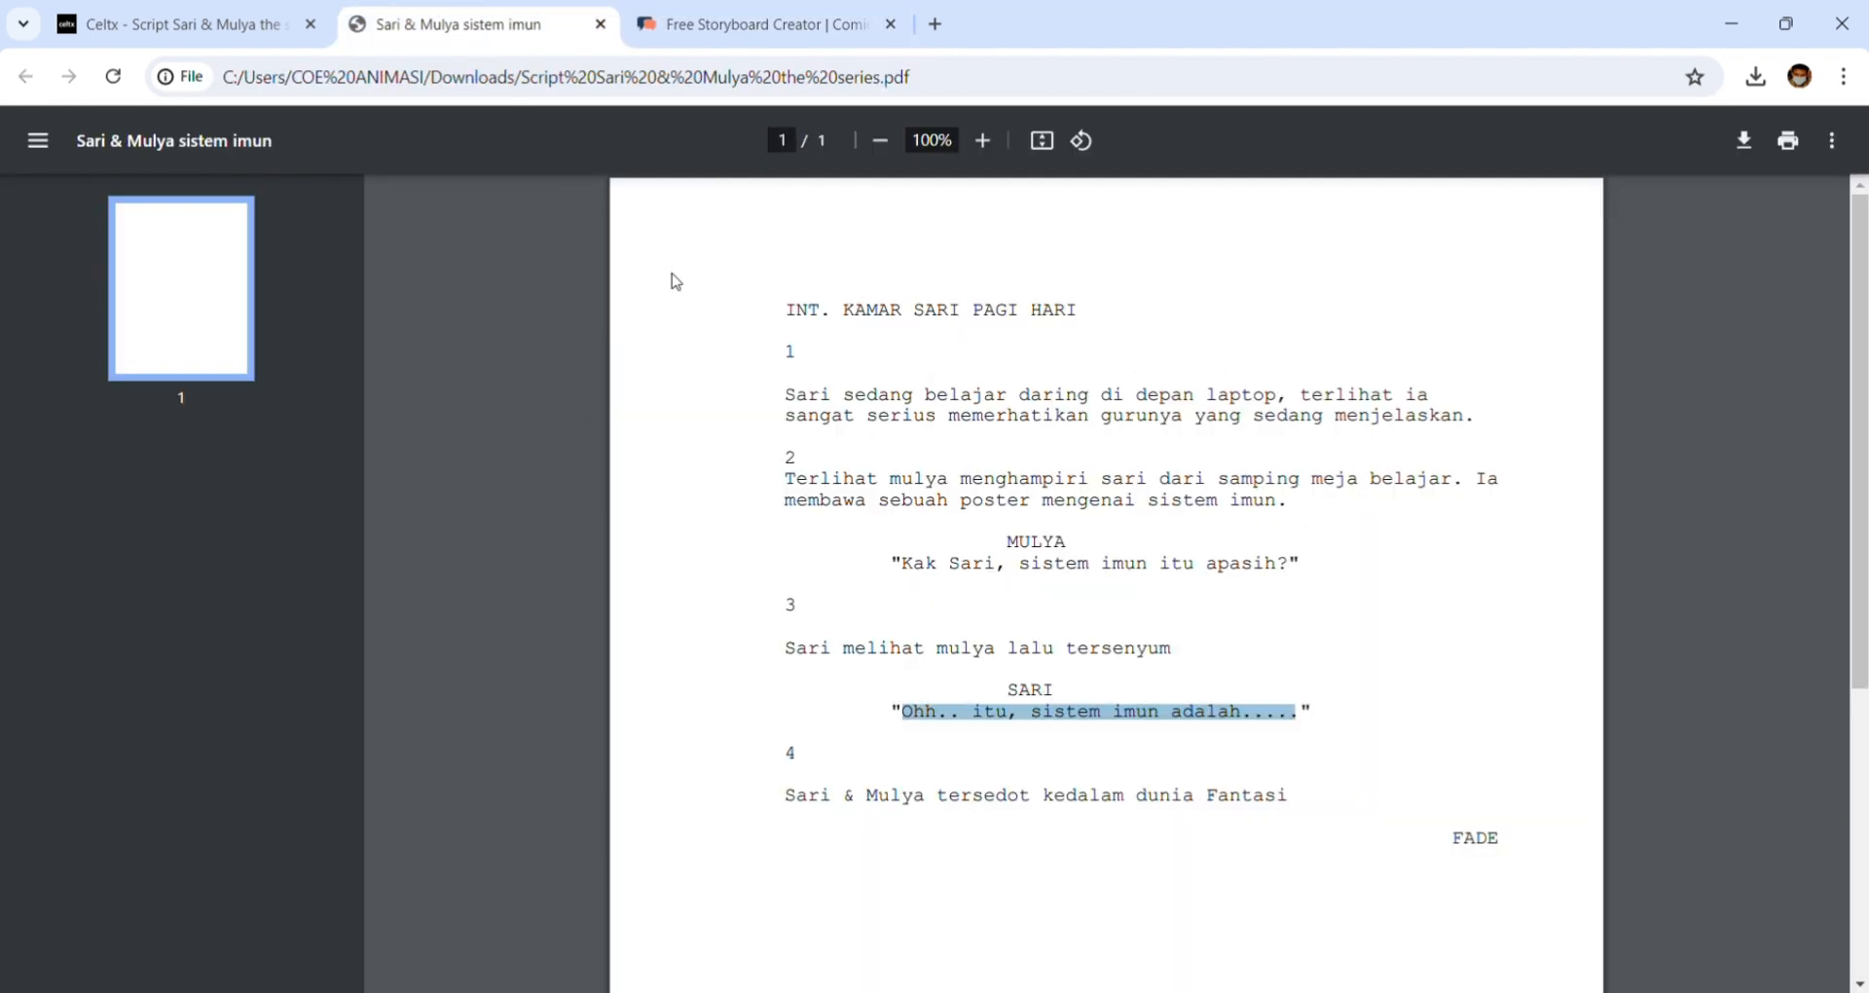
click(746, 25)
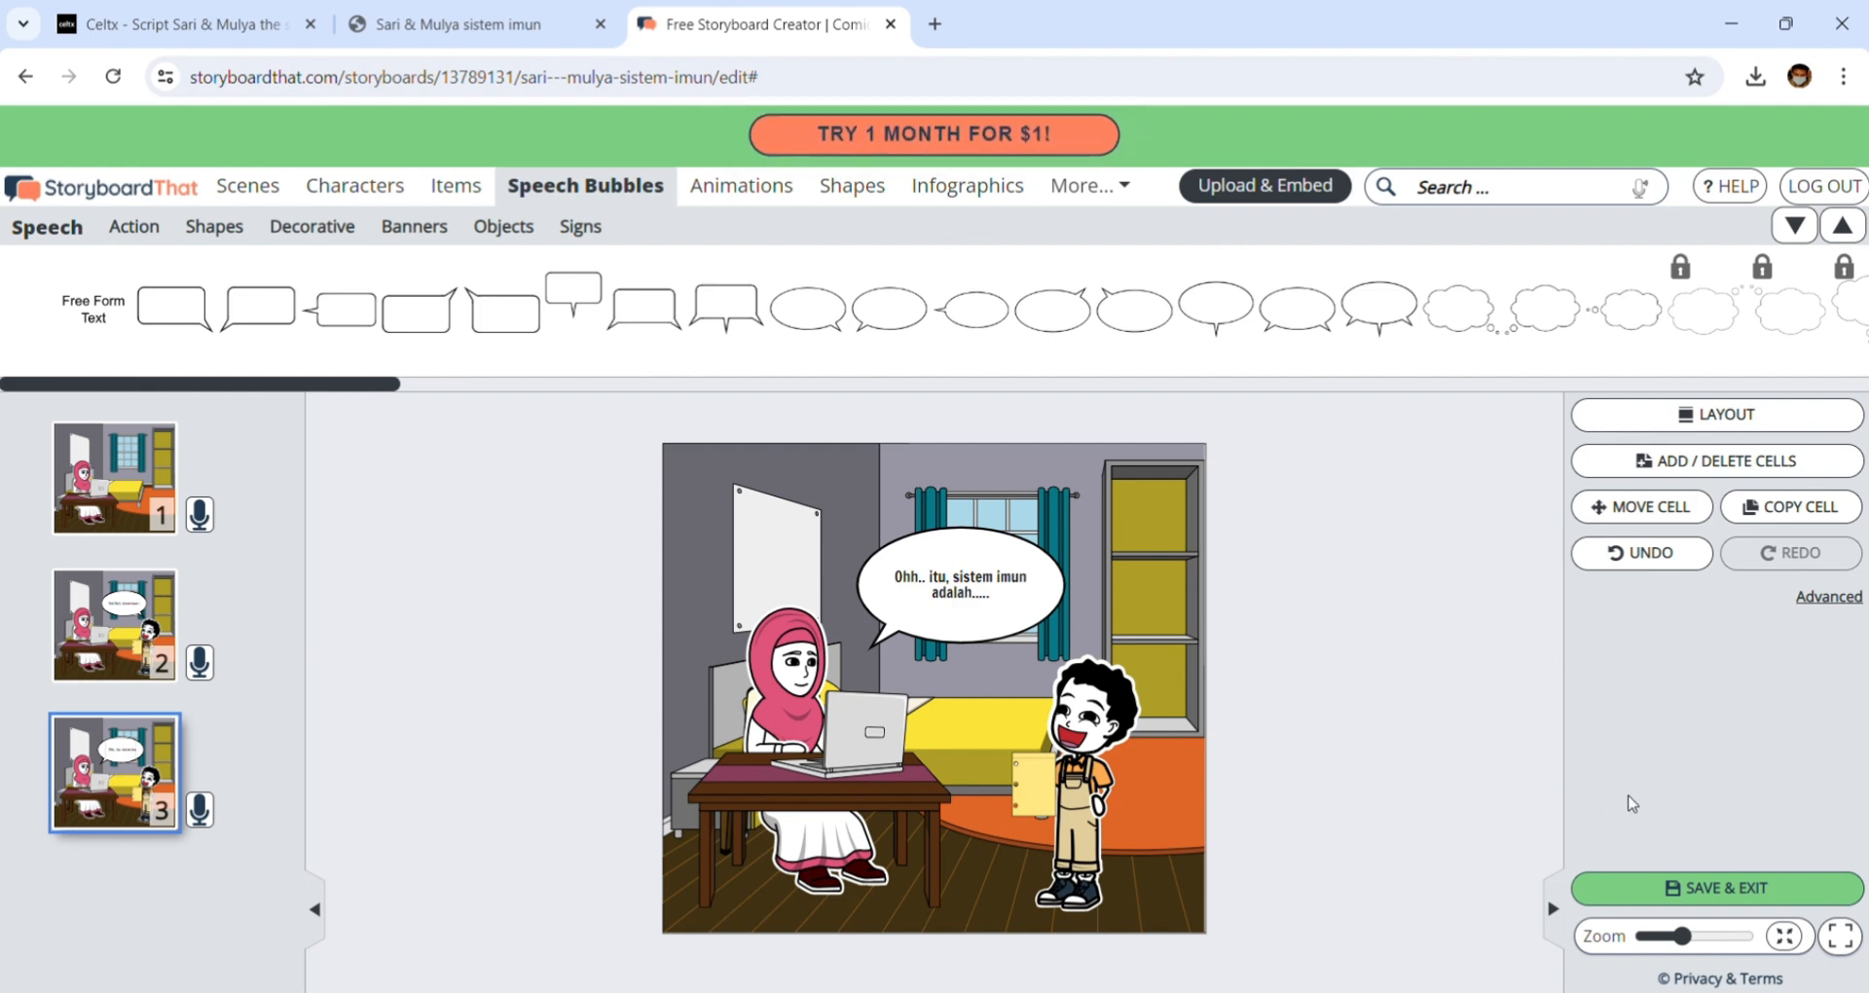
click(1735, 890)
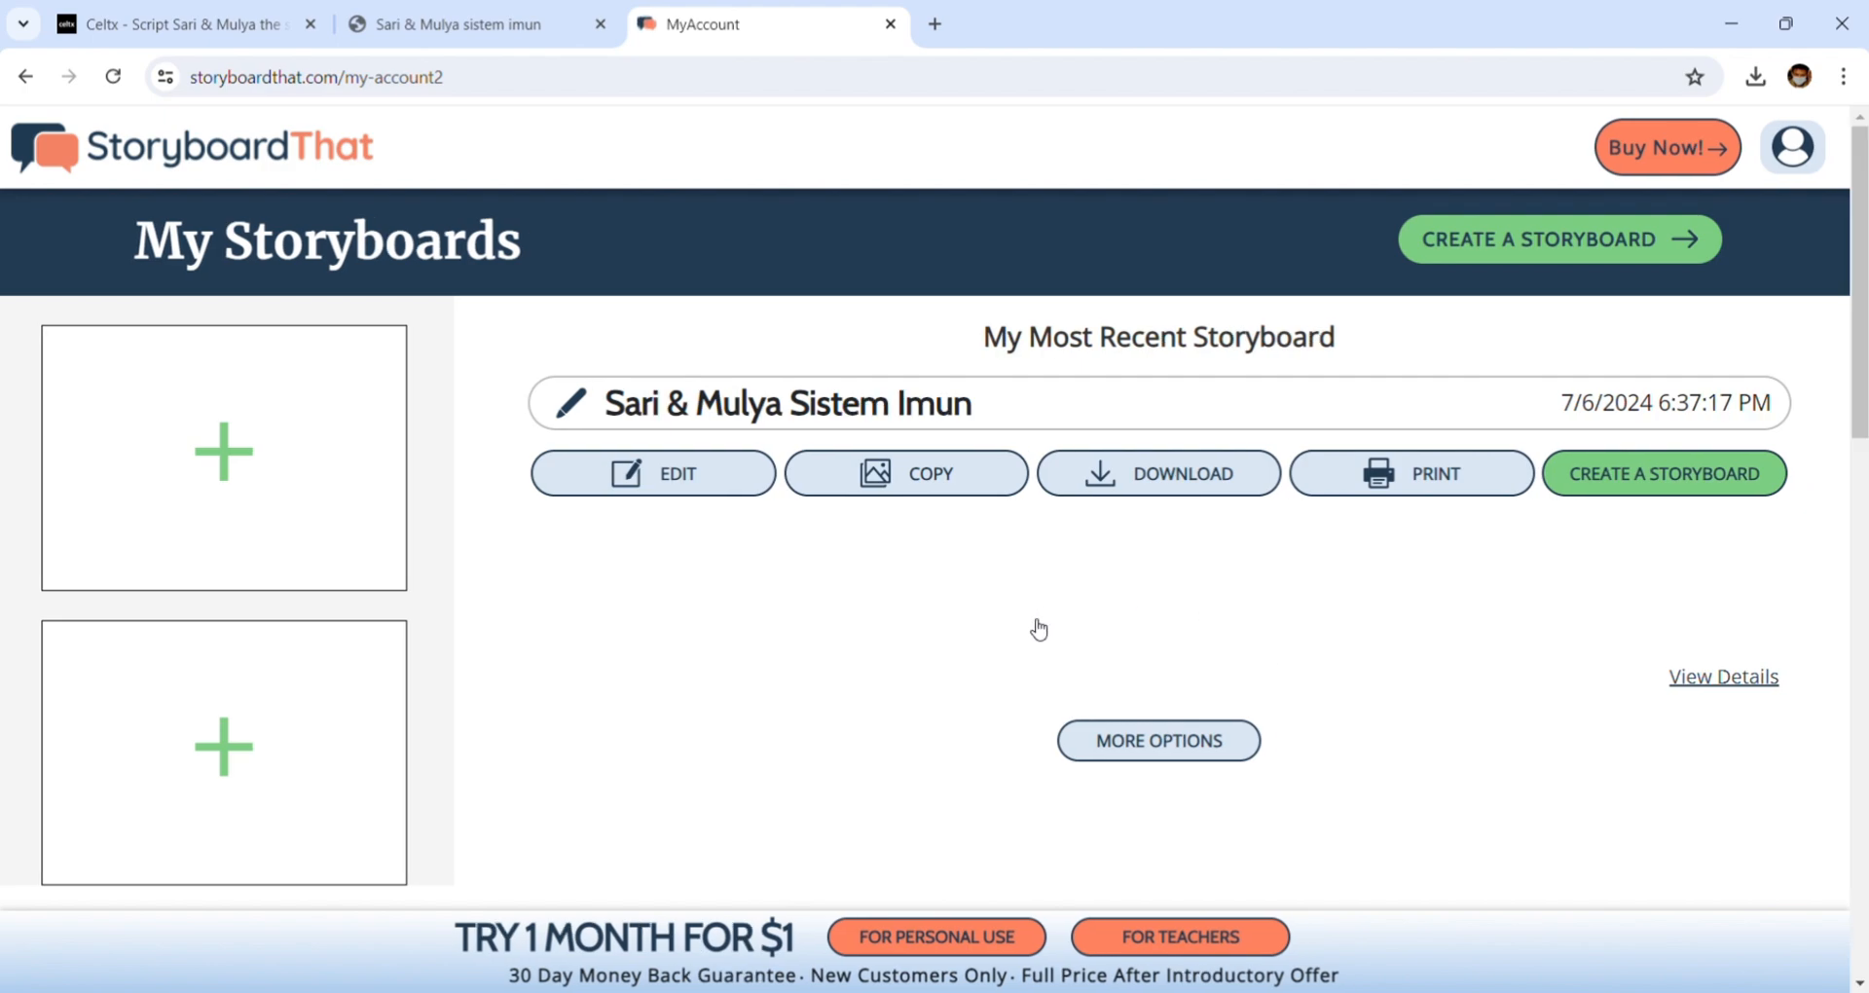
- Review the three saved cells and download the storyboard as a PDF
scroll(1264, 673, down, 4)
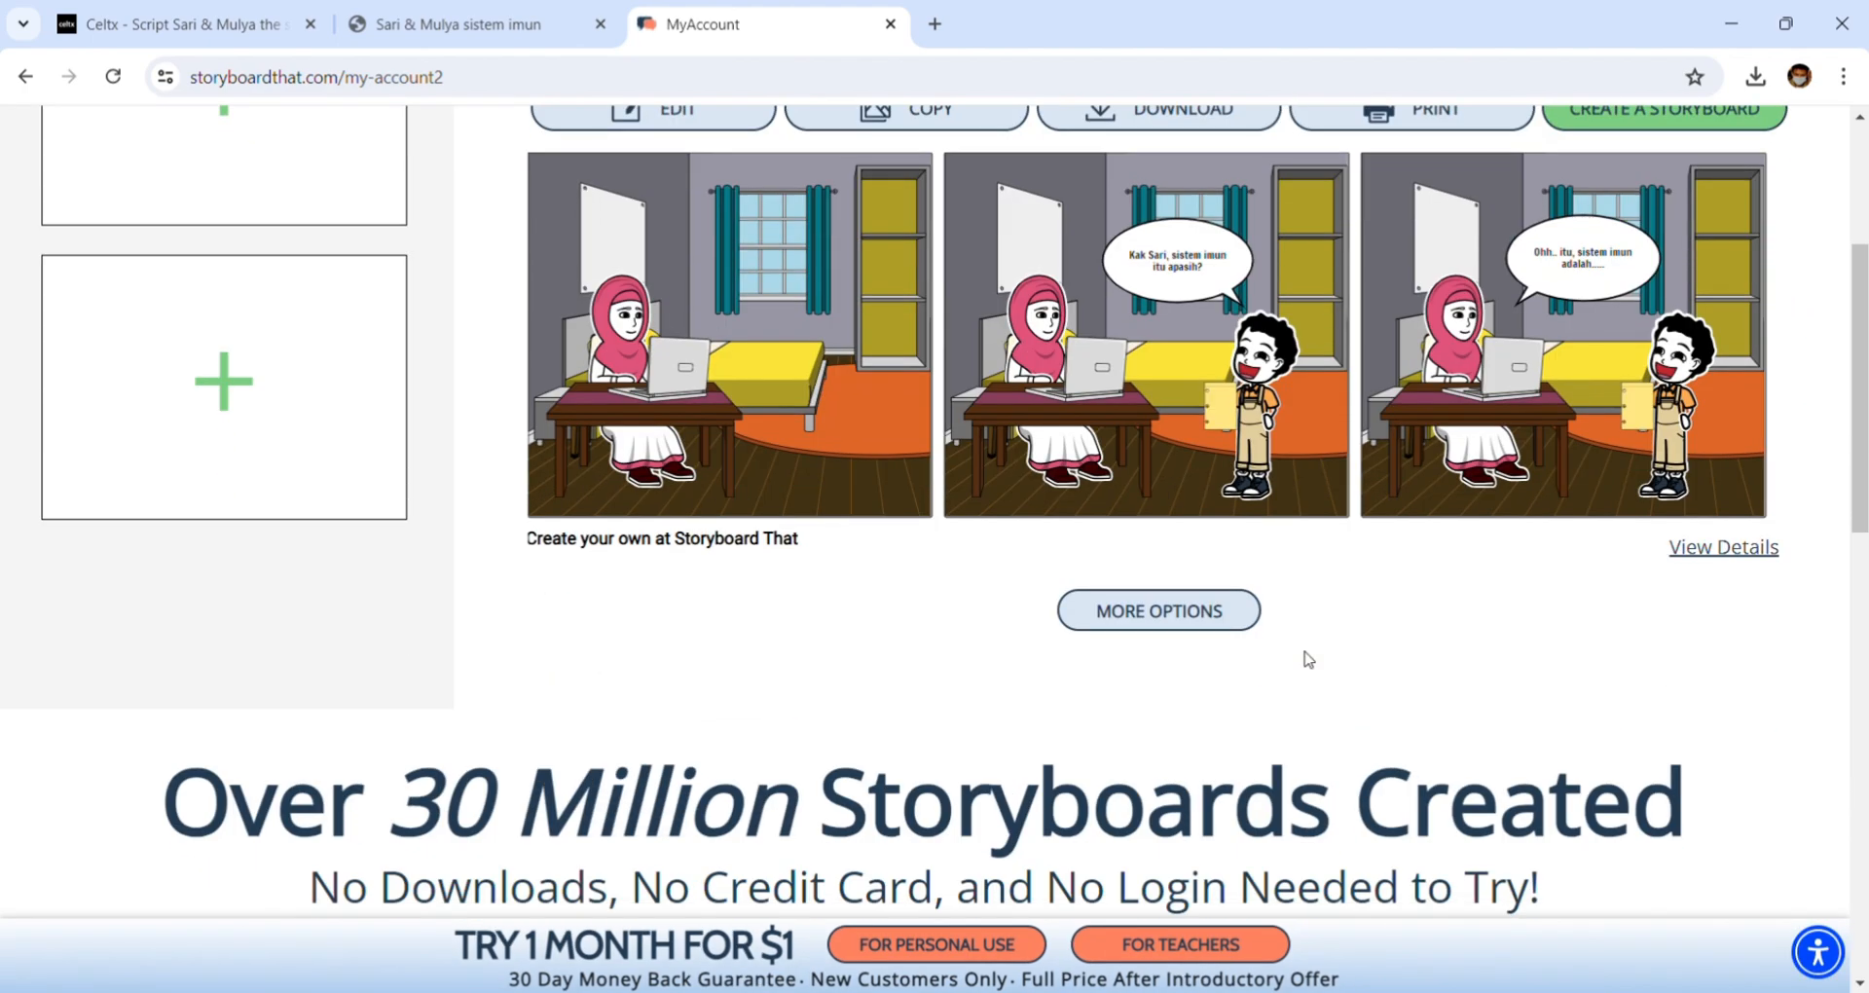
scroll(1272, 657, up, 4)
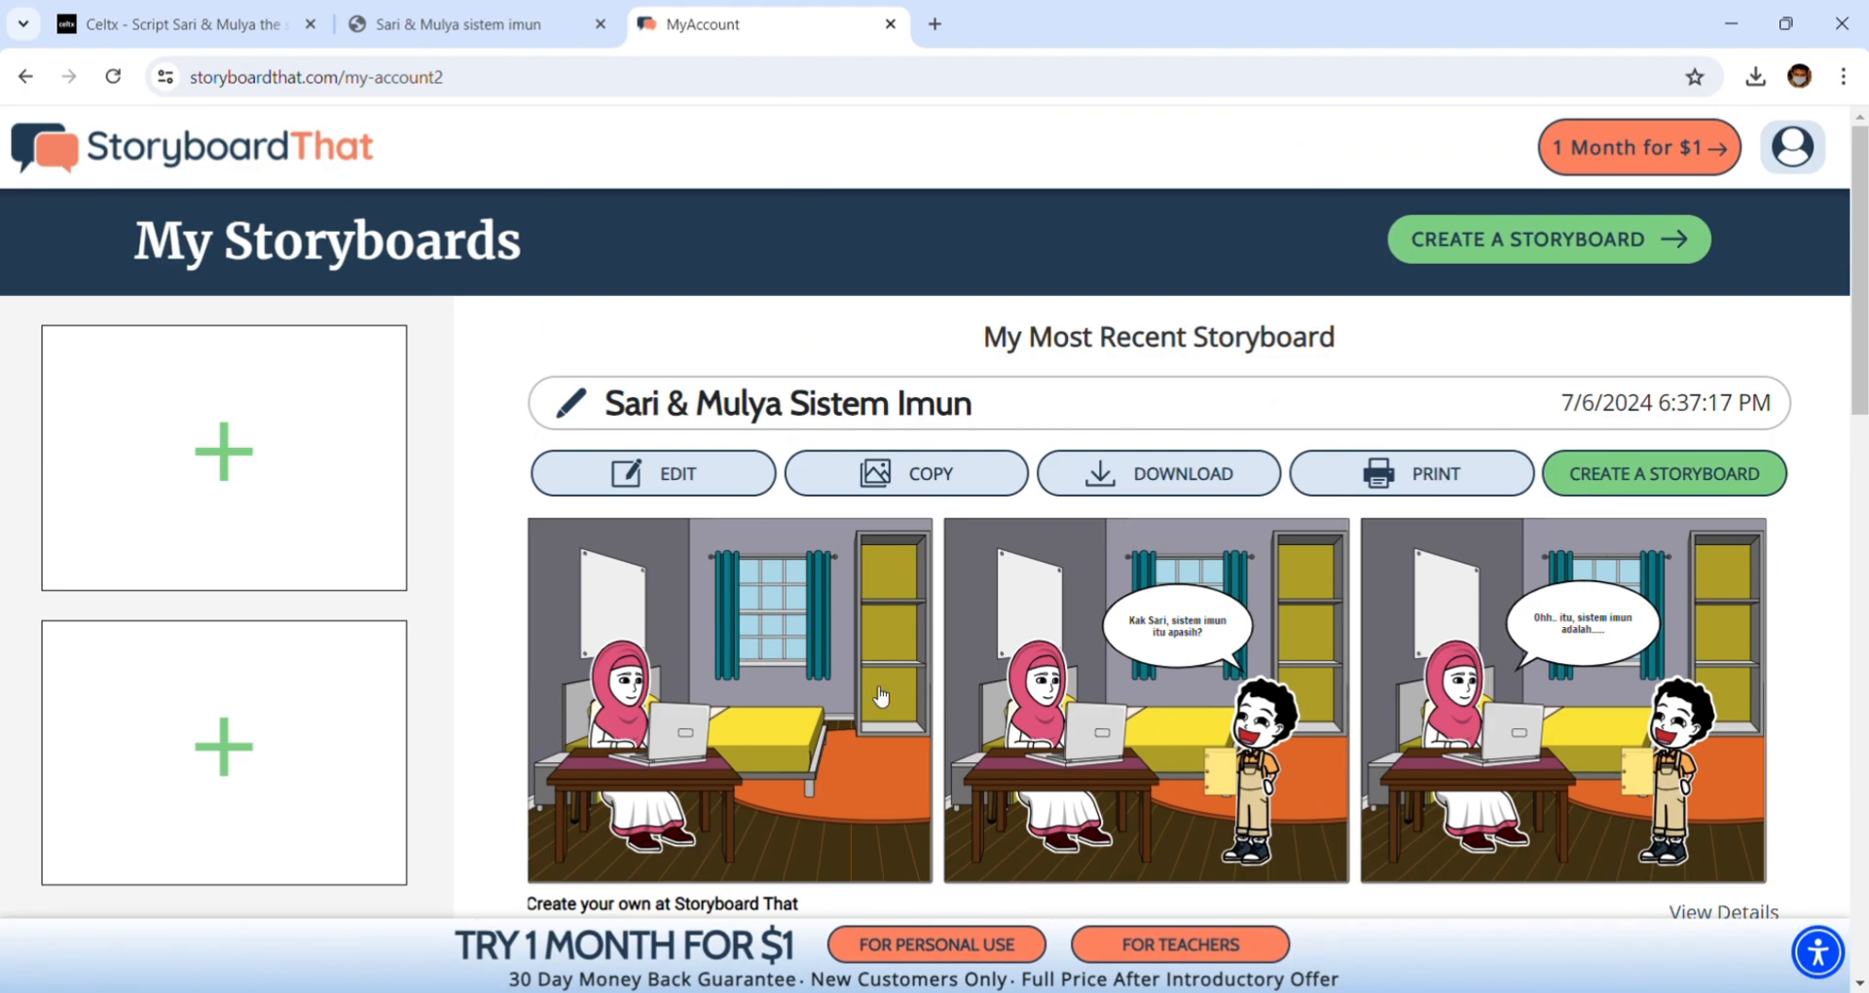
scroll(780, 635, down, 1)
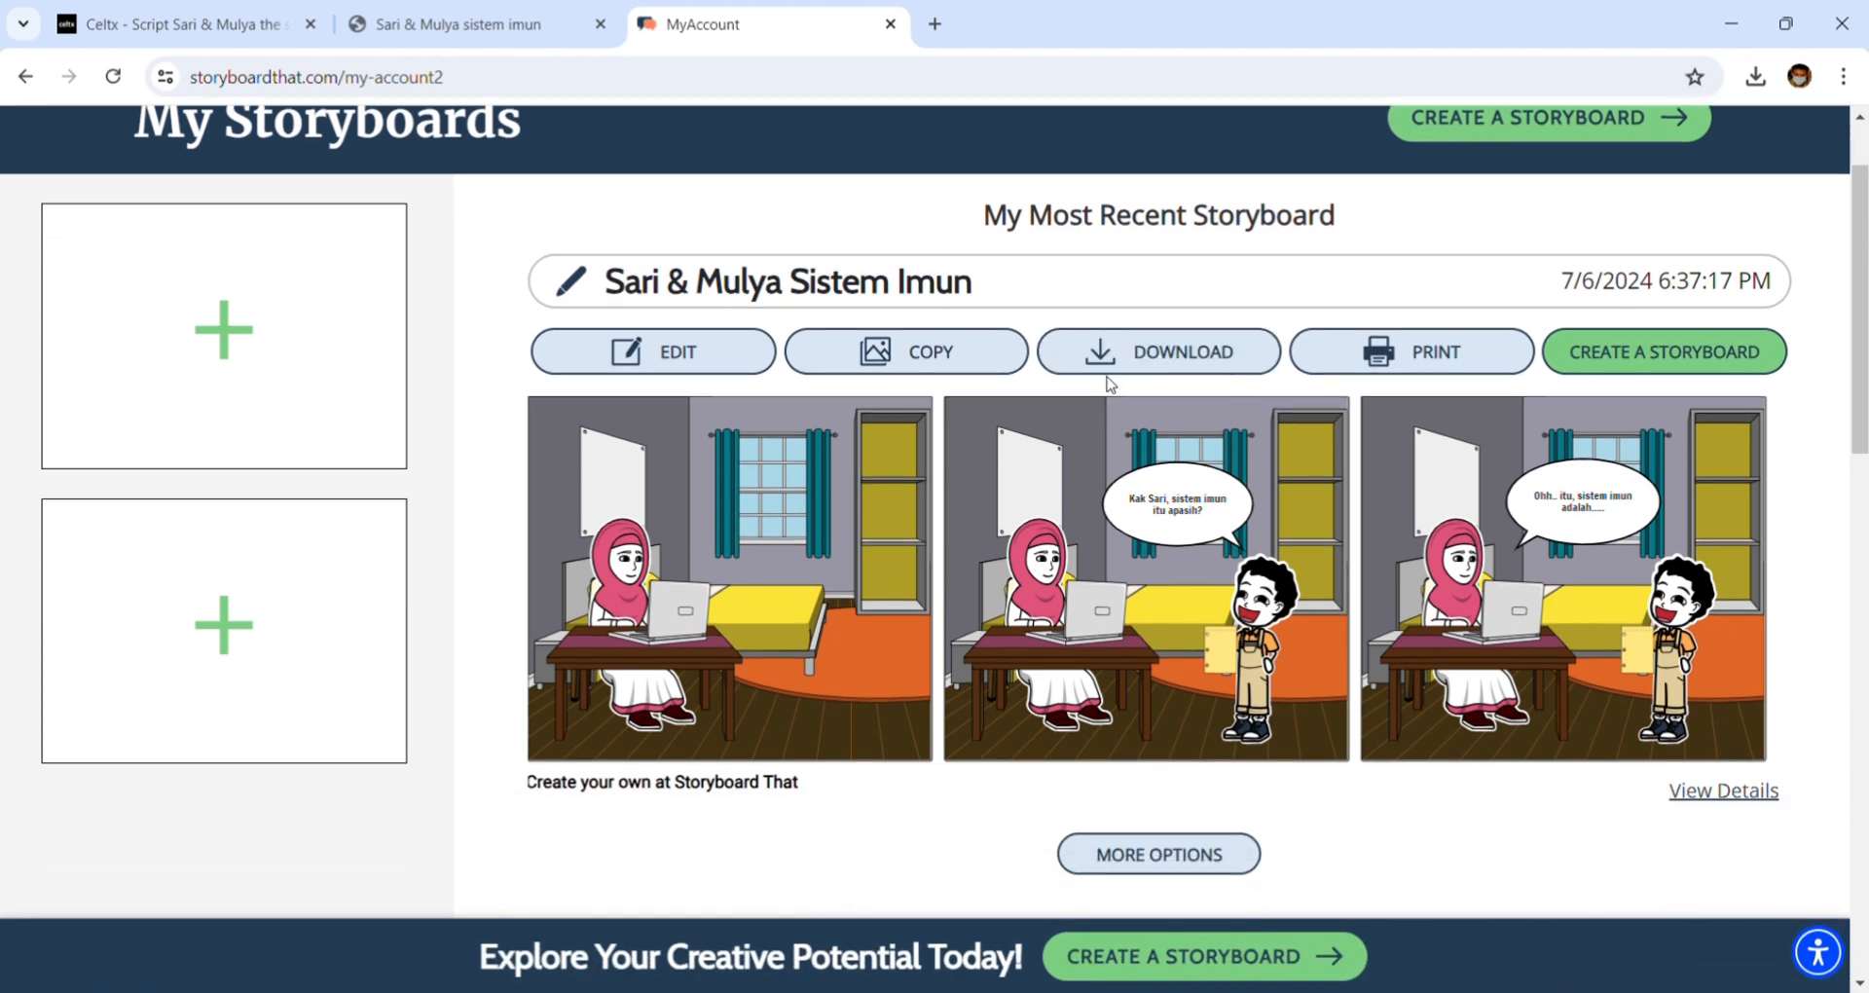
click(1110, 370)
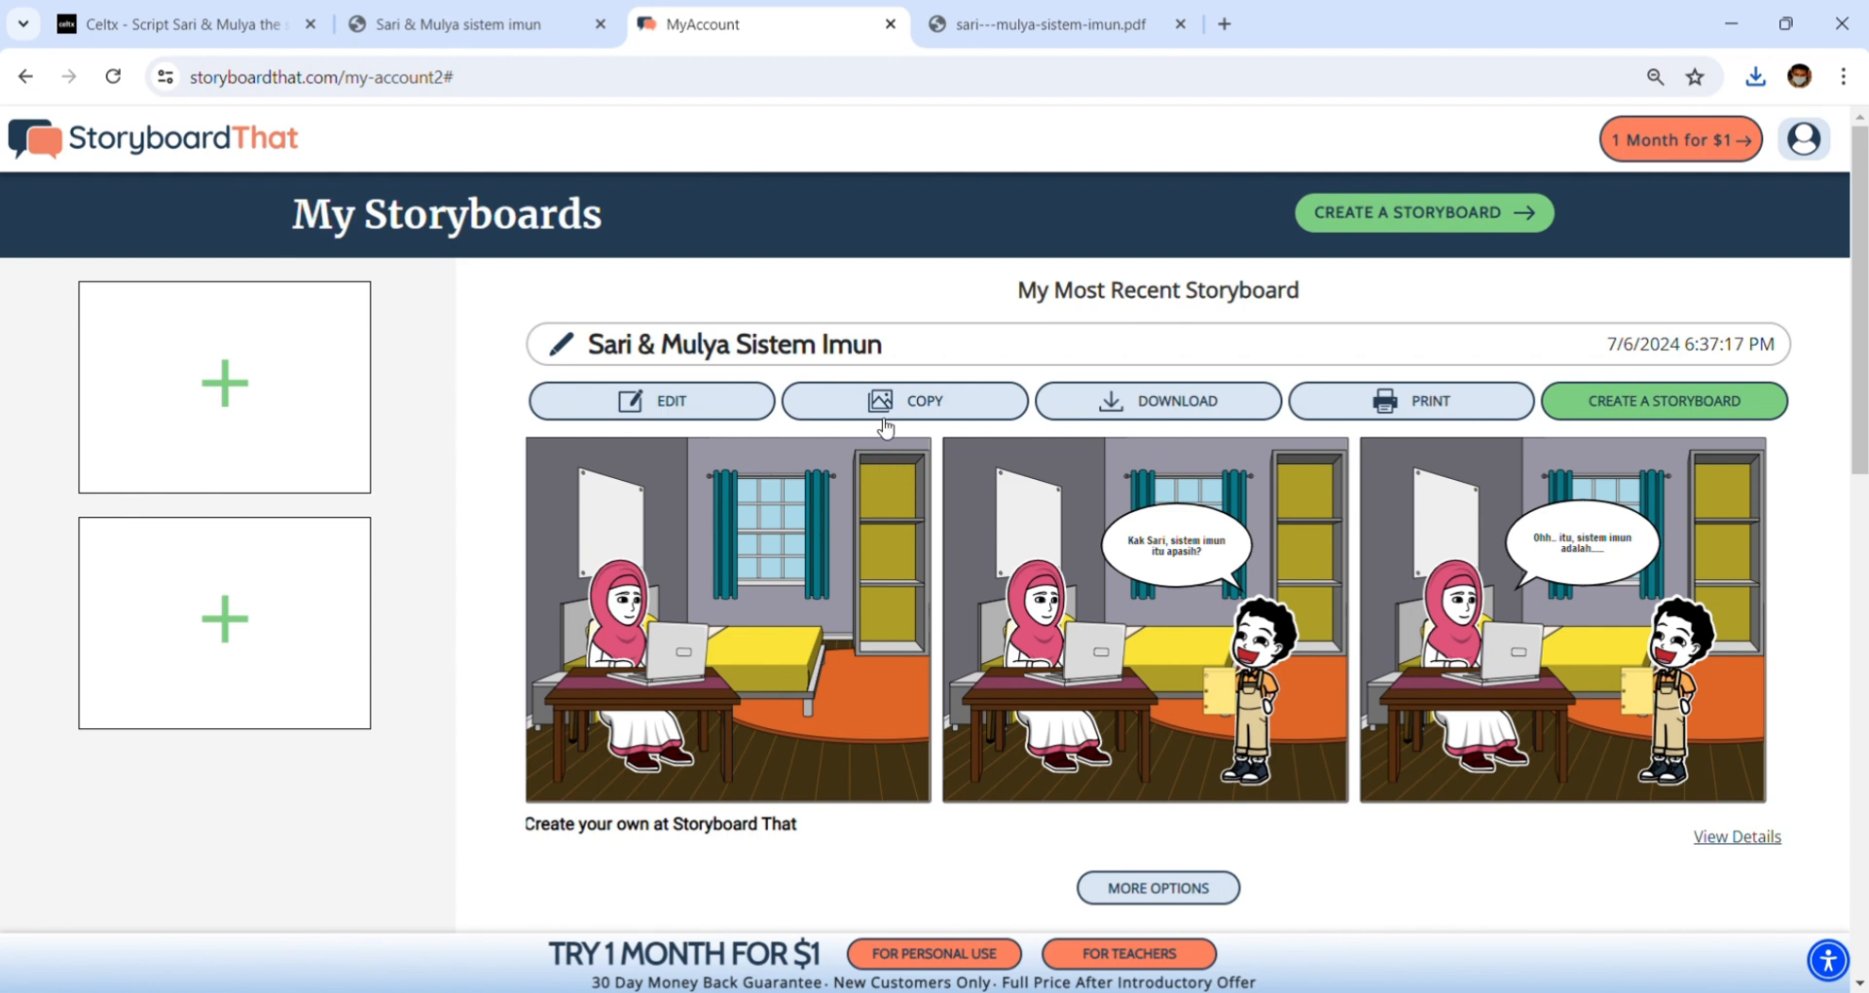